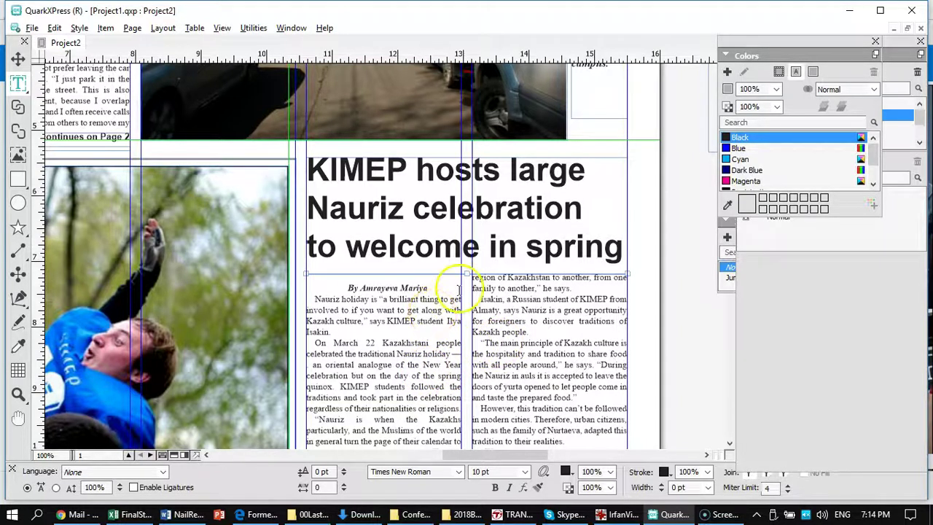
# Step: Reorder the author's name in the Nauriz article's byline so the first name comes before the surname
pyautogui.click(357, 279)
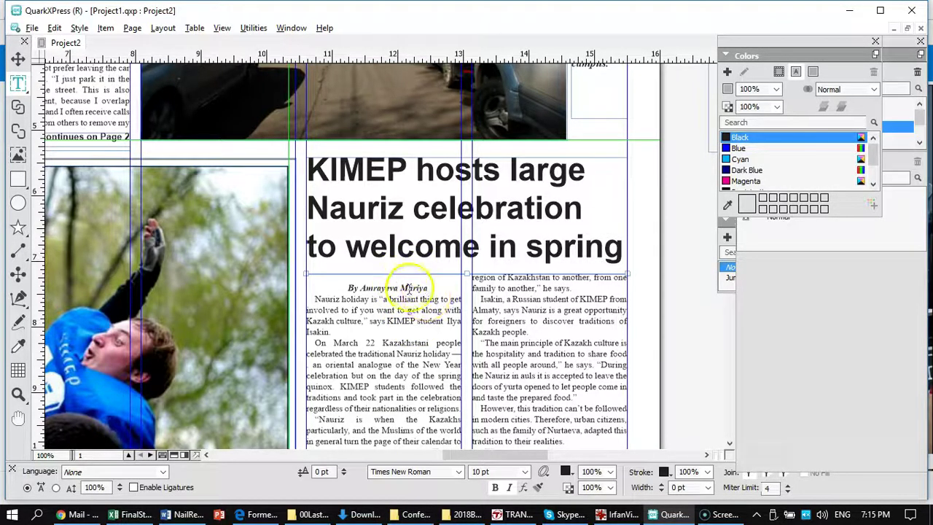
pyautogui.doubleClick(412, 288)
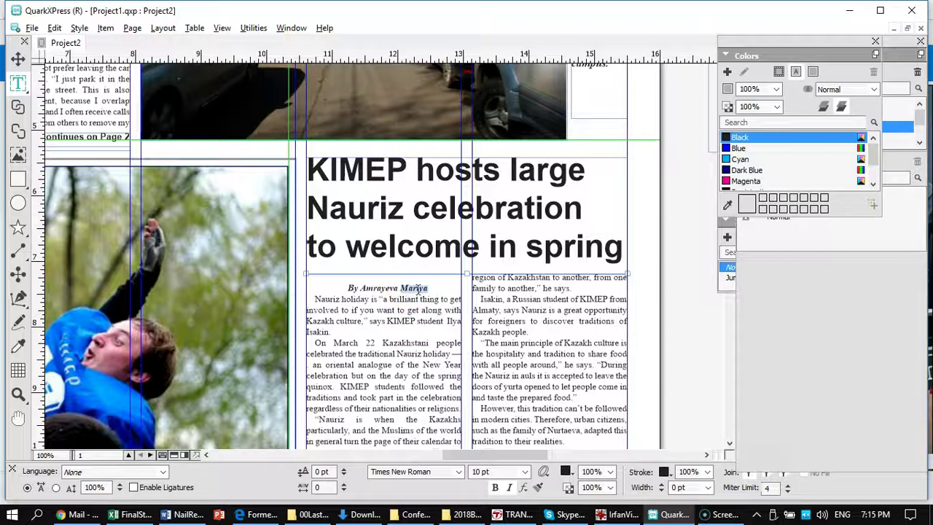
pyautogui.press('BackSpace')
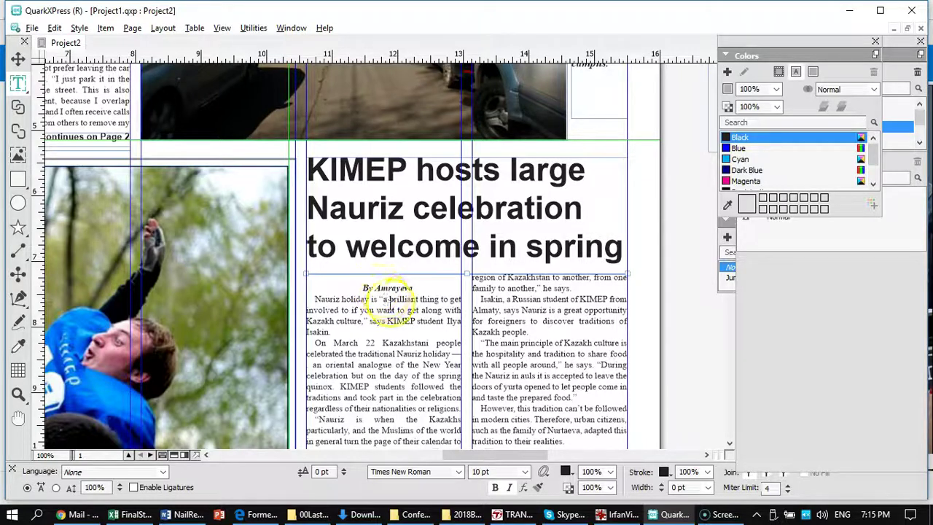
pyautogui.click(376, 289)
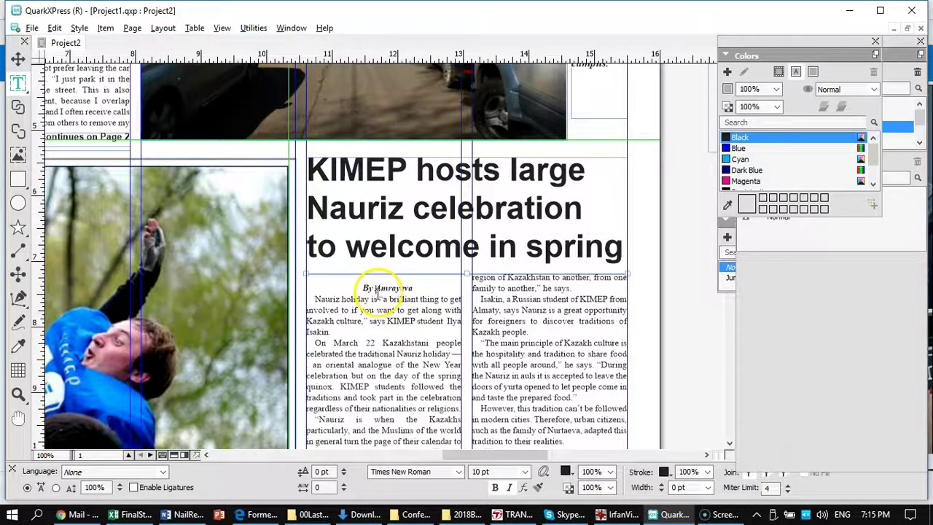
pyautogui.hotkey('ctrl', 'z')
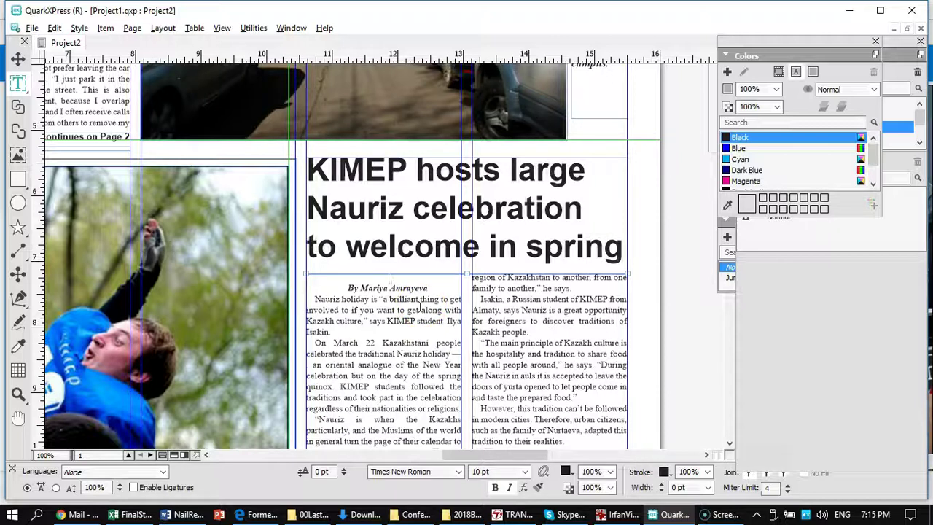
# Step: Enter the subhead text "University invites families, community to participate" on the line above the Nauriz article's byline
pyautogui.write('Univer')
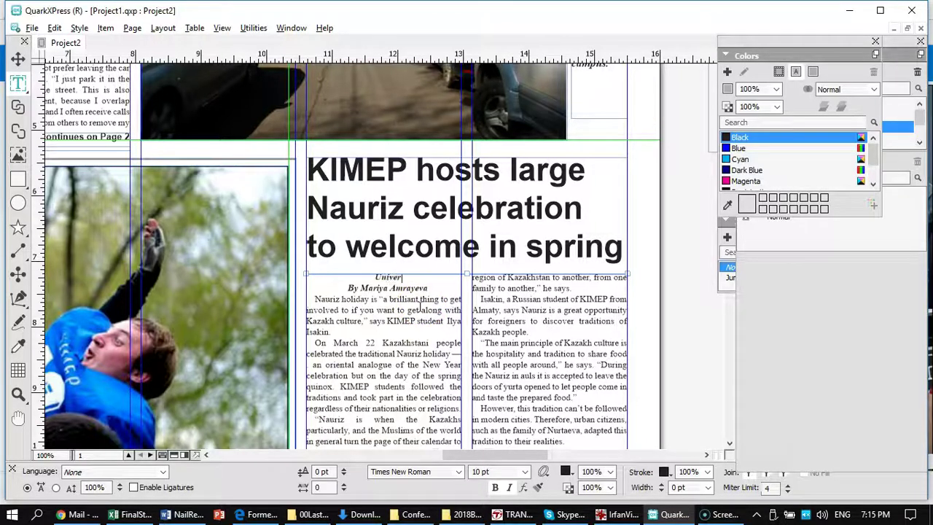
pyautogui.write('sity invites families')
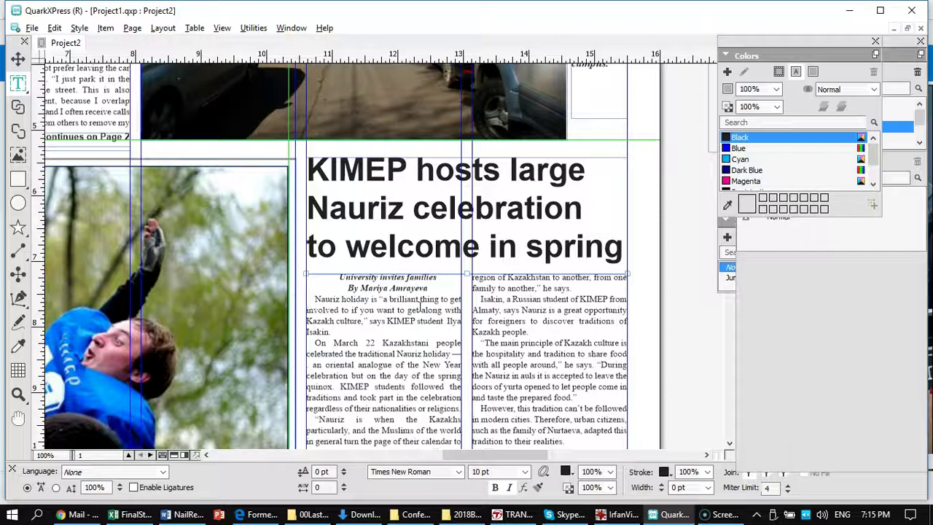
pyautogui.write(',')
pyautogui.write('com')
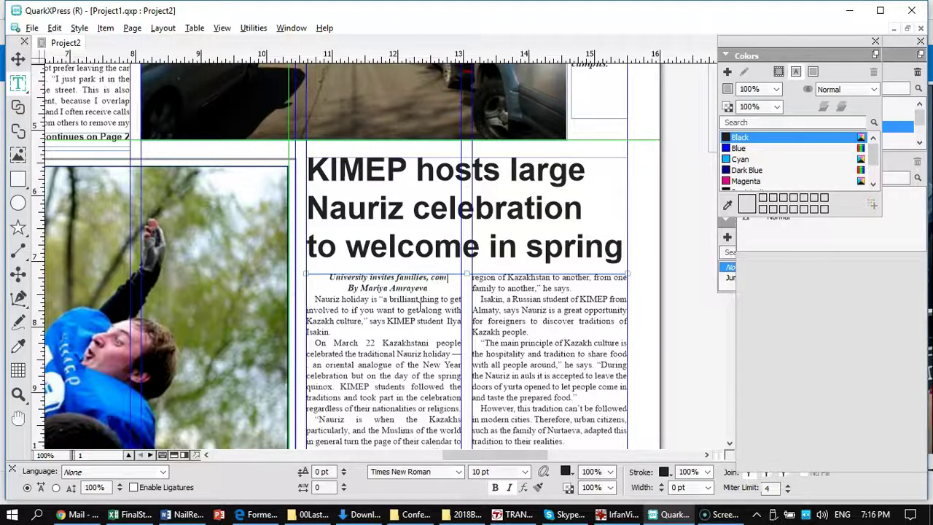
pyautogui.write('munity')
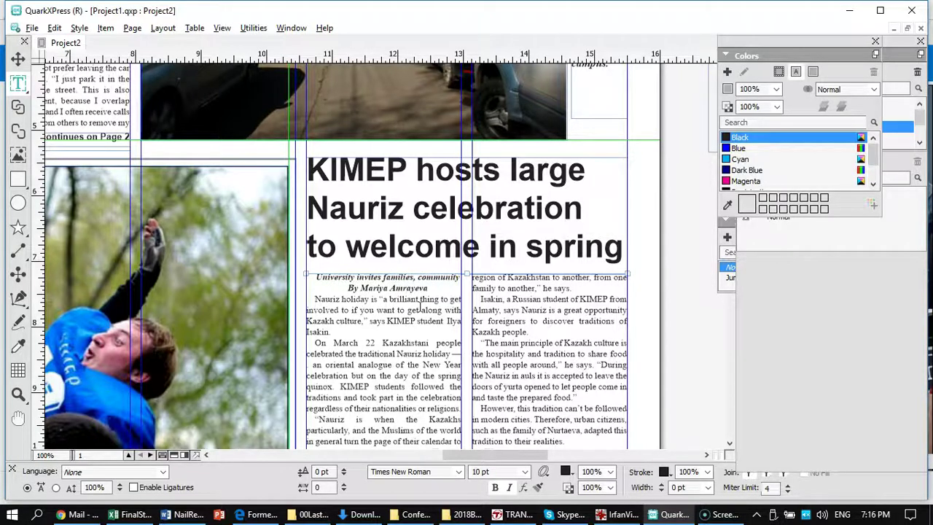
pyautogui.press('Return')
pyautogui.write('to parti')
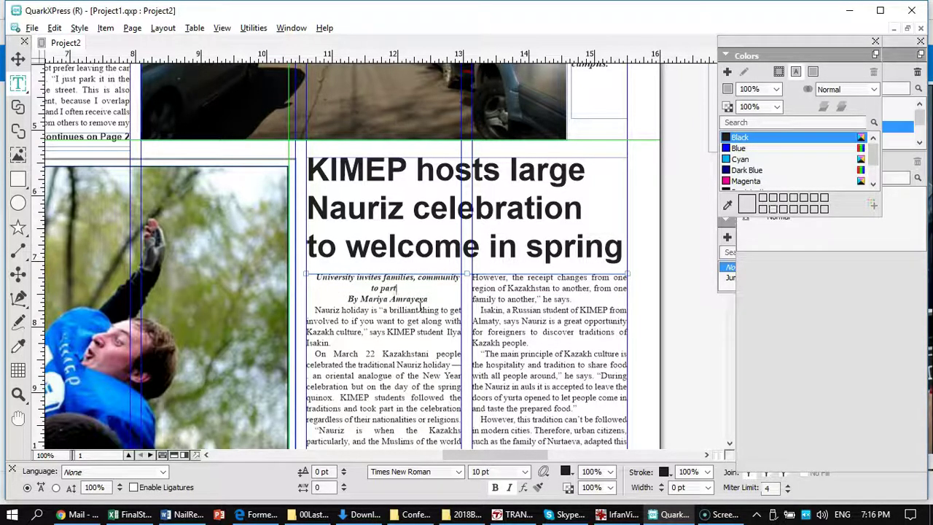
pyautogui.write('cipate')
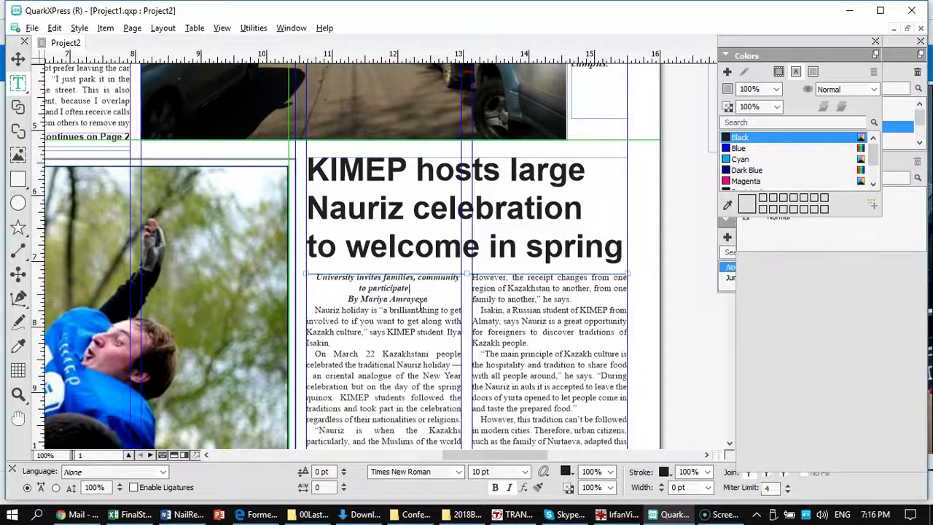
# Step: Close the Colors palette and apply the Subhead paragraph style sheet to the new line above the byline
pyautogui.click(413, 287)
pyautogui.moveTo(413, 288); pyautogui.dragTo(306, 275)
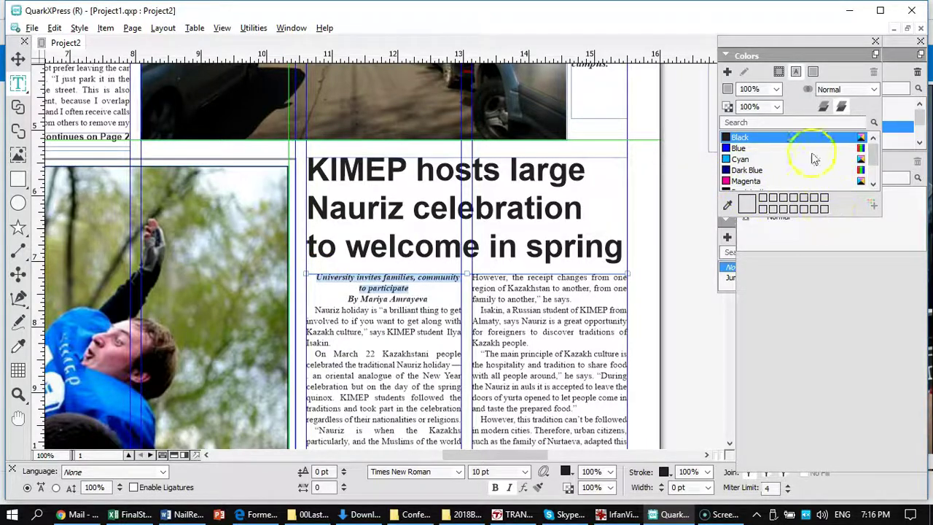
pyautogui.moveTo(842, 35); pyautogui.dragTo(840, 53)
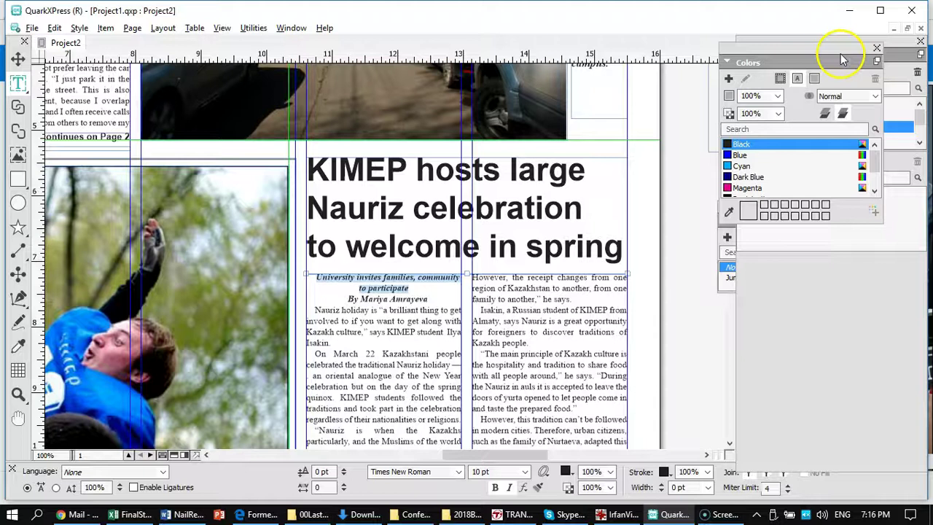
pyautogui.click(877, 47)
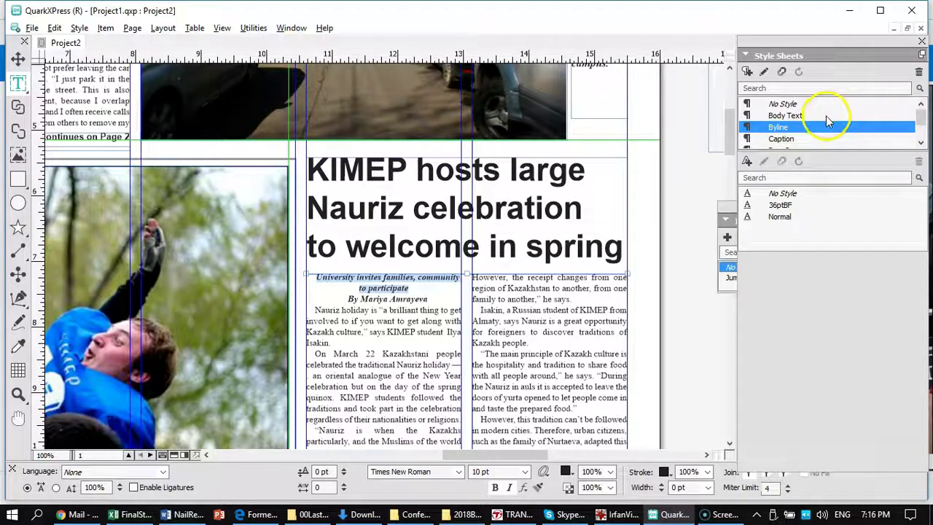
pyautogui.scroll(-1, 826, 124)
pyautogui.click(787, 138)
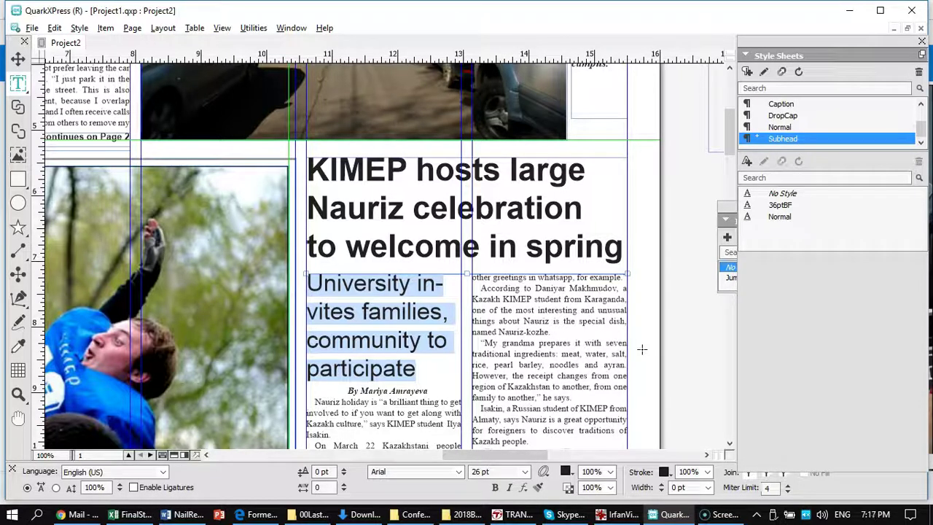
# Step: Reduce the subhead's font size to 18 pt
pyautogui.hotkey('ctrl', 'shift', ',')
pyautogui.hotkey('ctrl', 'shift', ',')
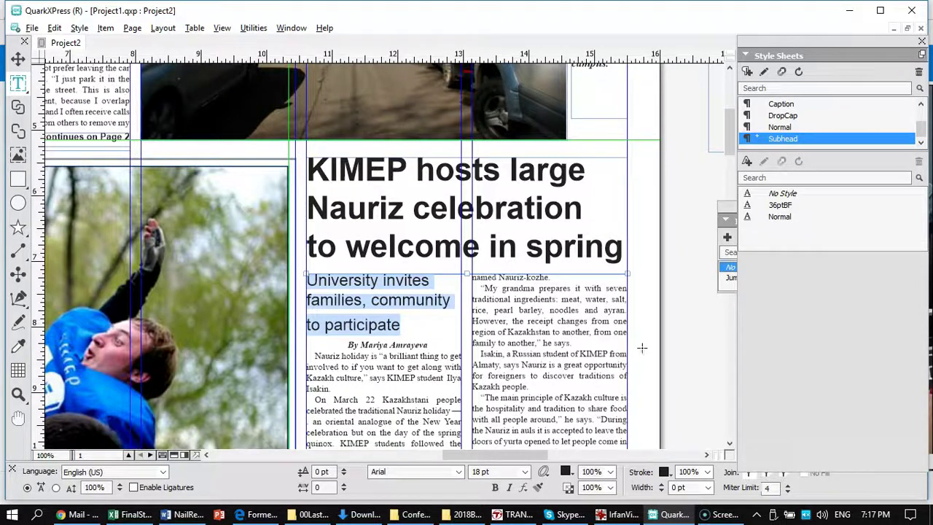
pyautogui.click(433, 211)
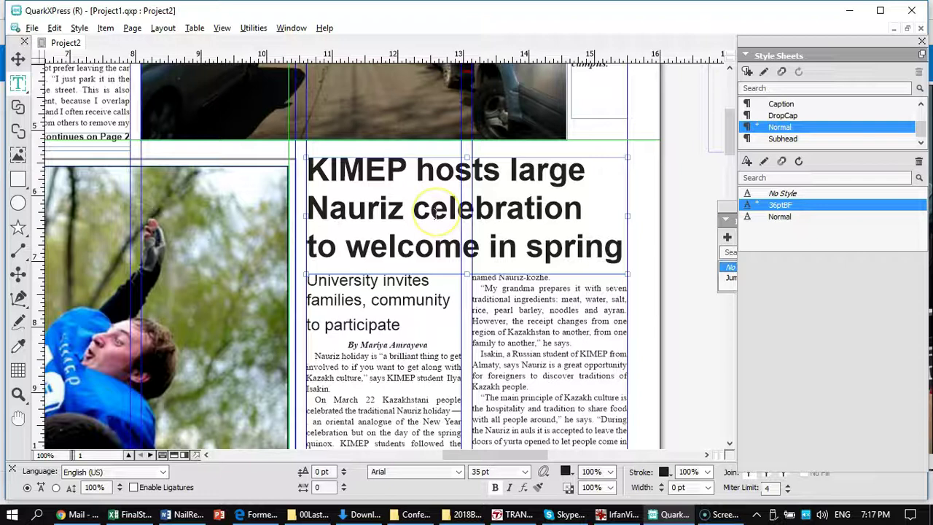
# Step: Add "in festivity" to the end of the subhead and replace "participate" with "enjoy"
pyautogui.tripleClick(390, 290)
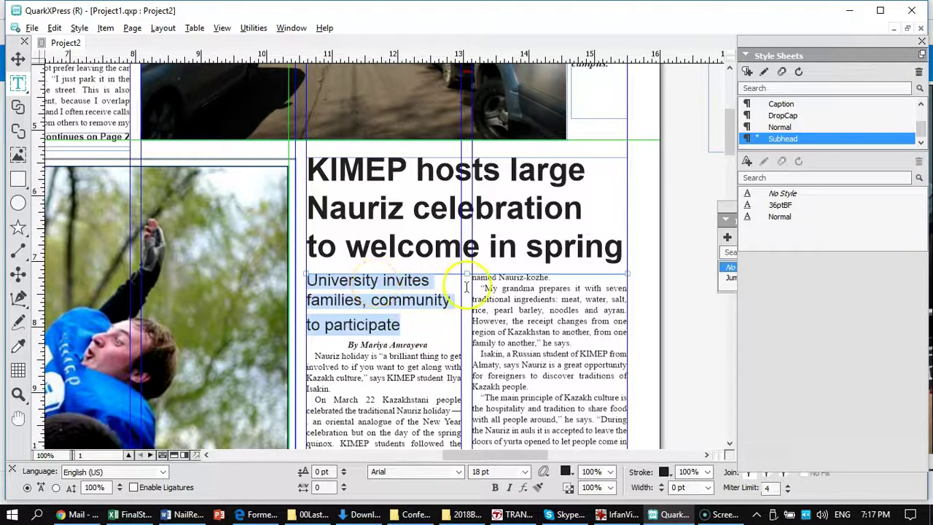
pyautogui.click(405, 324)
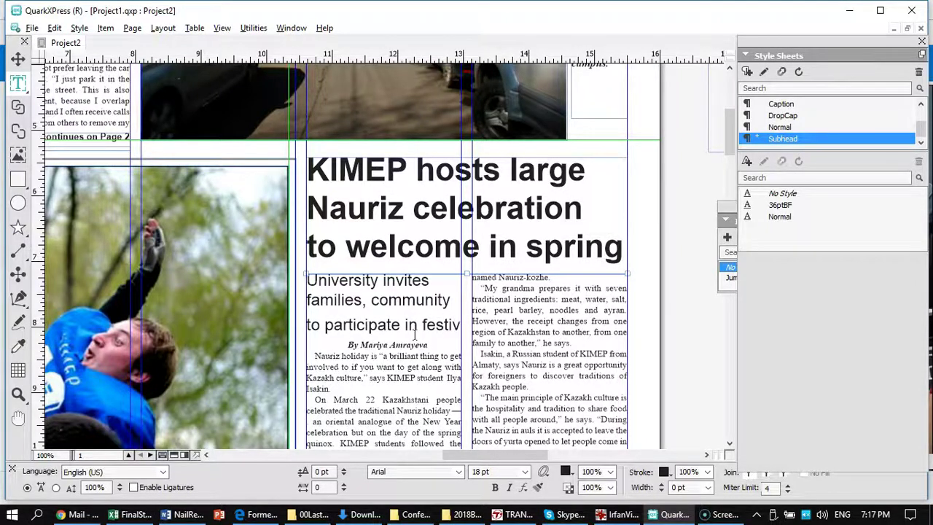
pyautogui.write('ity')
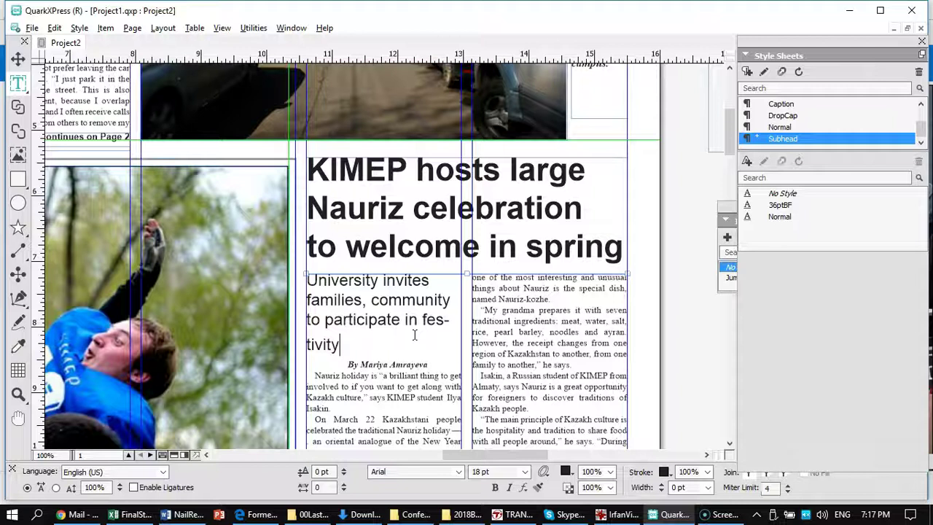
pyautogui.click(345, 320)
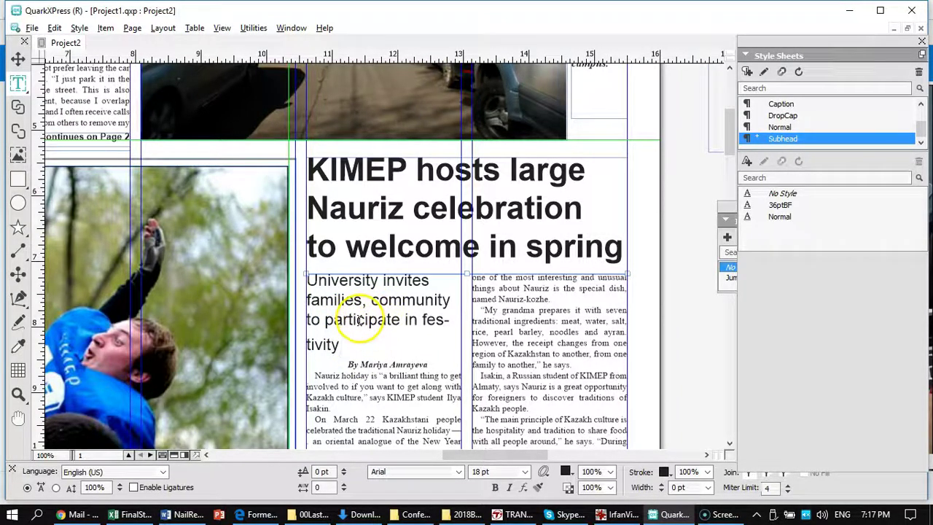
pyautogui.doubleClick(359, 321)
pyautogui.write('enjoy')
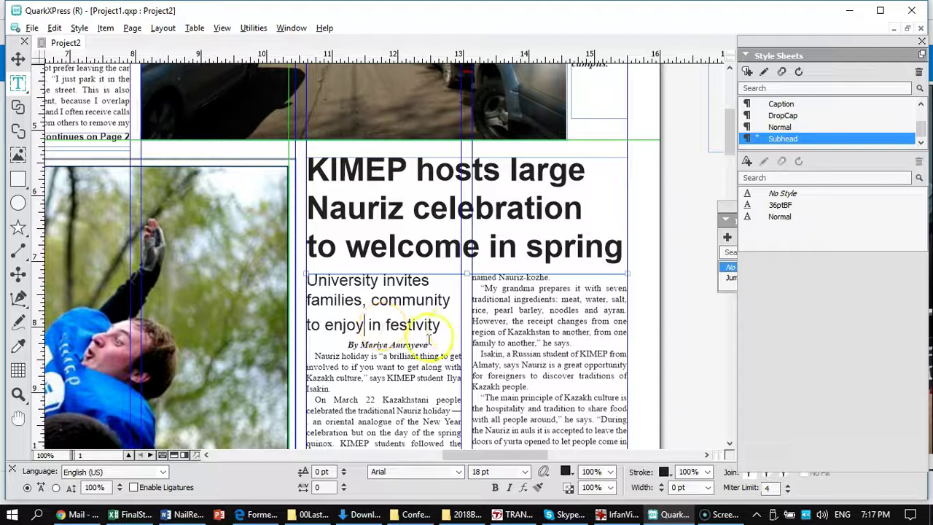
# Step: Set the font size of the whole three-line subhead to 19 pt
pyautogui.moveTo(447, 325); pyautogui.dragTo(307, 280)
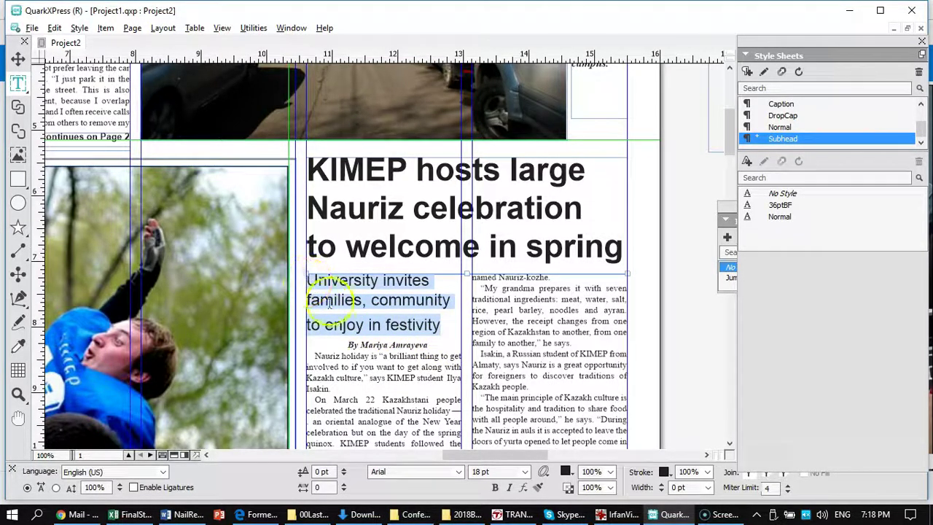
pyautogui.click(478, 472)
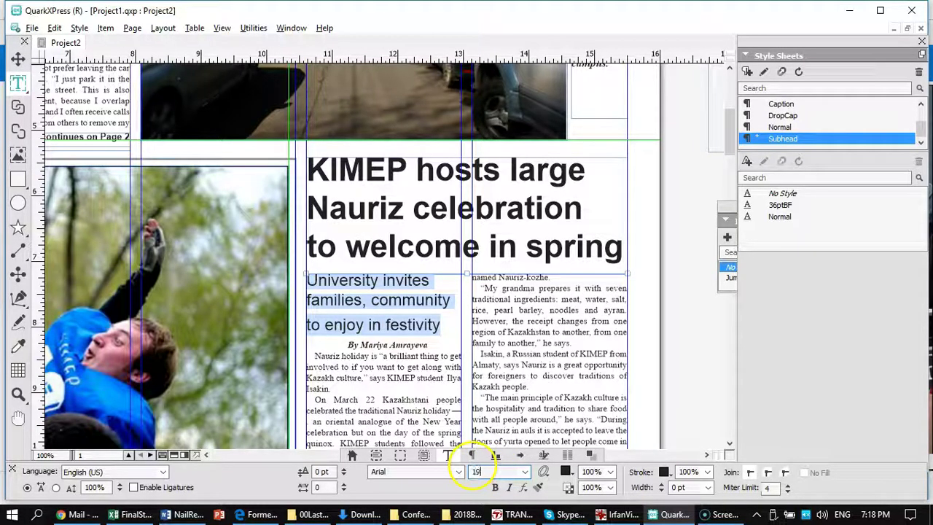
pyautogui.press('Return')
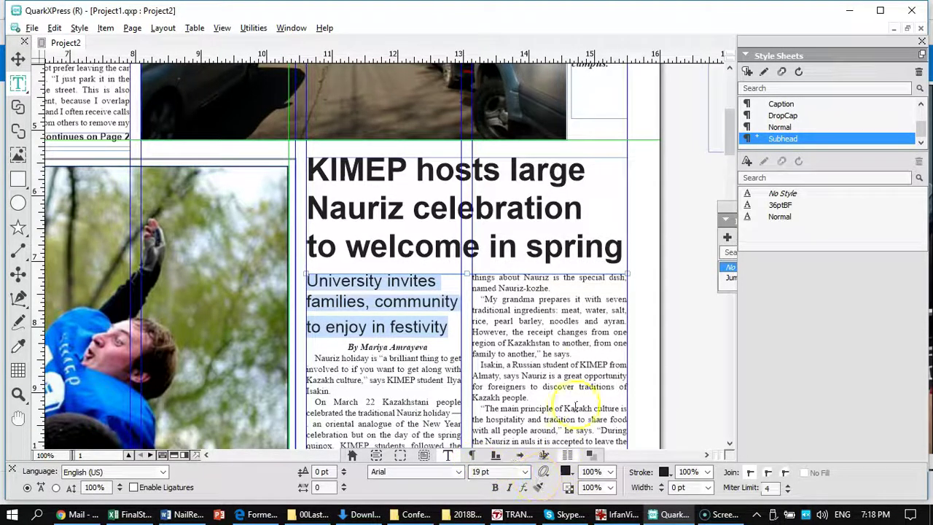
pyautogui.click(423, 329)
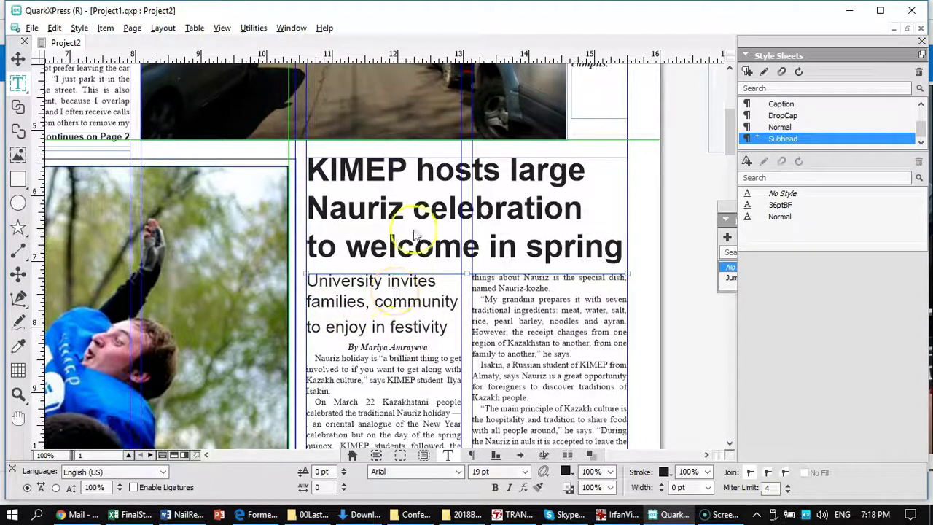
pyautogui.click(387, 380)
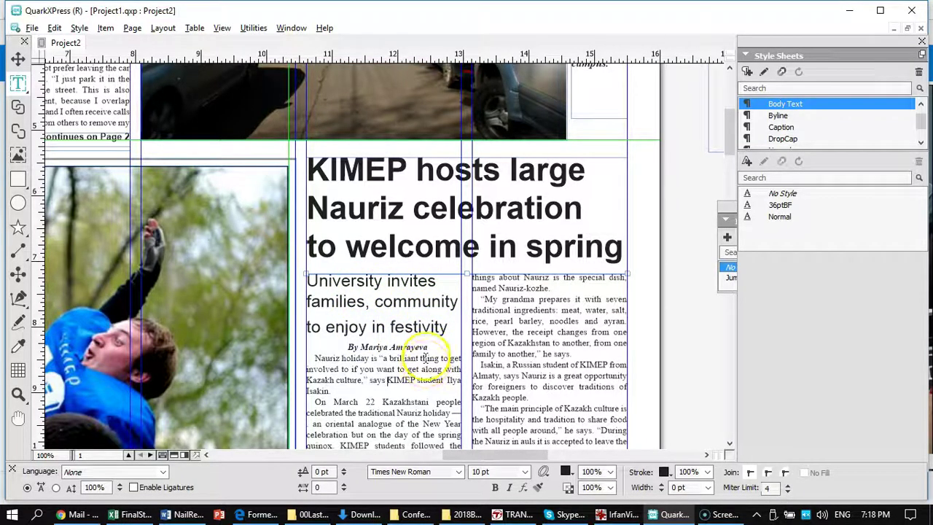
# Step: Try changing "festivity" to "festivities" at the end of the subhead
pyautogui.click(448, 329)
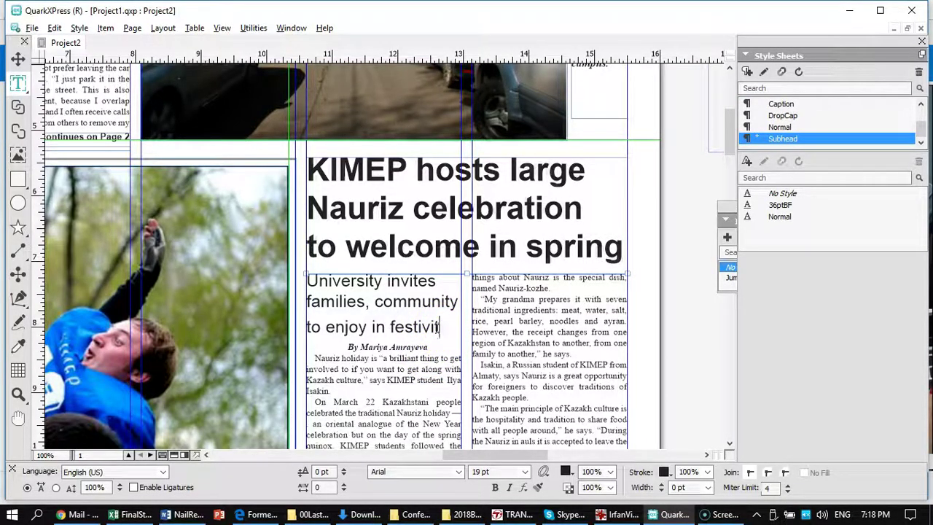
pyautogui.press('BackSpace')
pyautogui.write('ies')
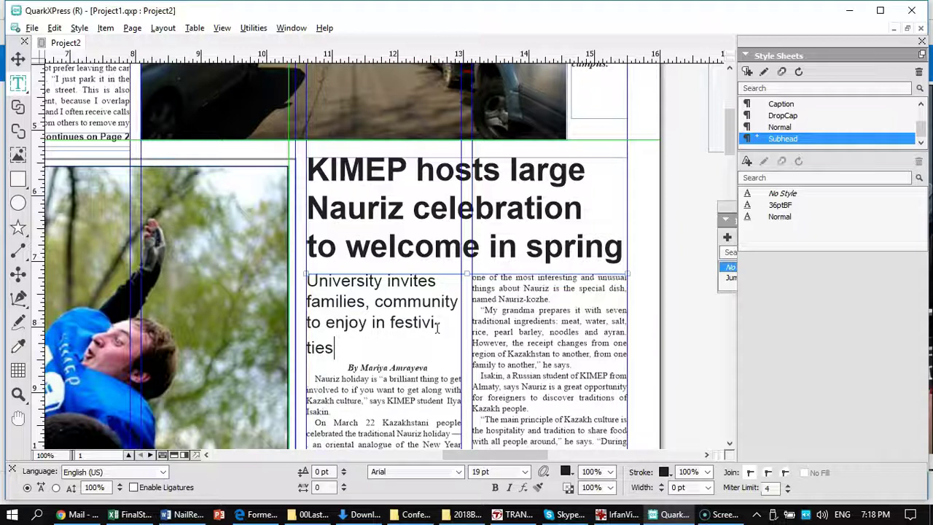
pyautogui.press('BackSpace')
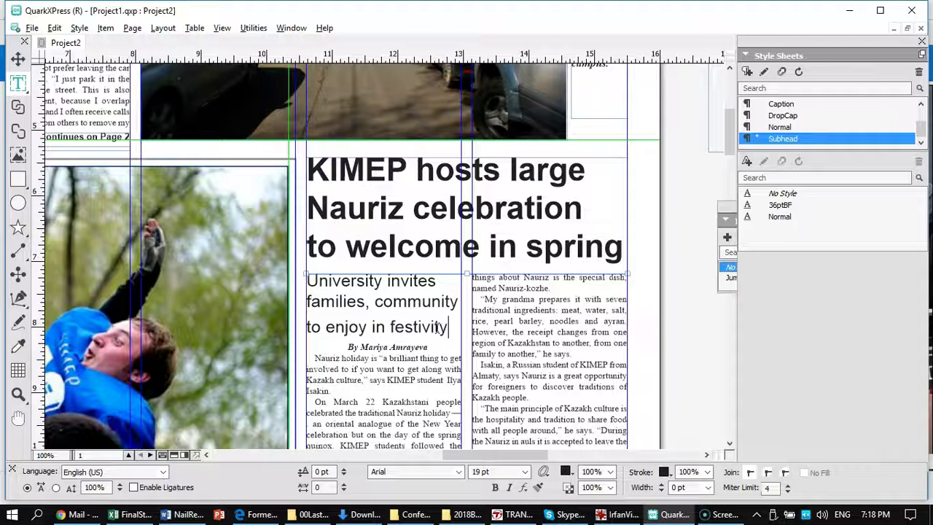
# Step: Check how the Nauriz article's body text fits from the subhead to the end of its two-column text box
pyautogui.click(408, 391)
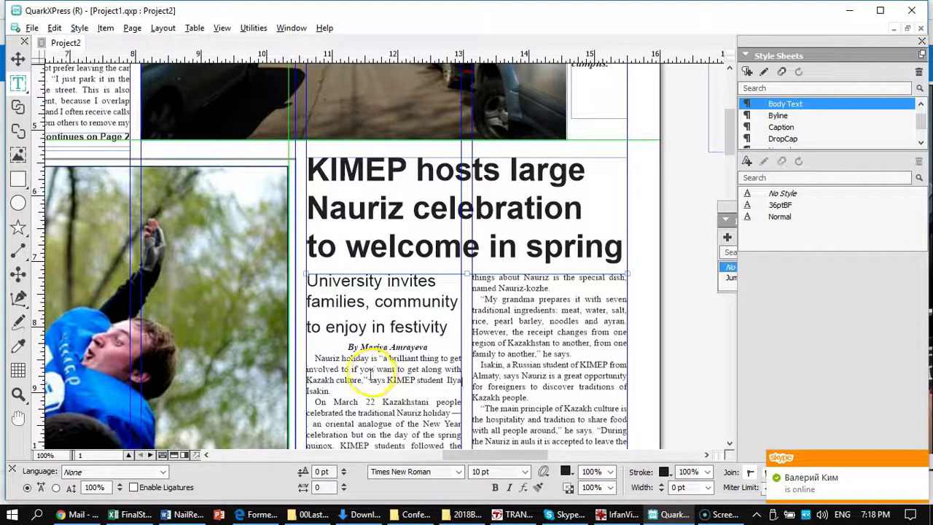
pyautogui.scroll(-5, 368, 371)
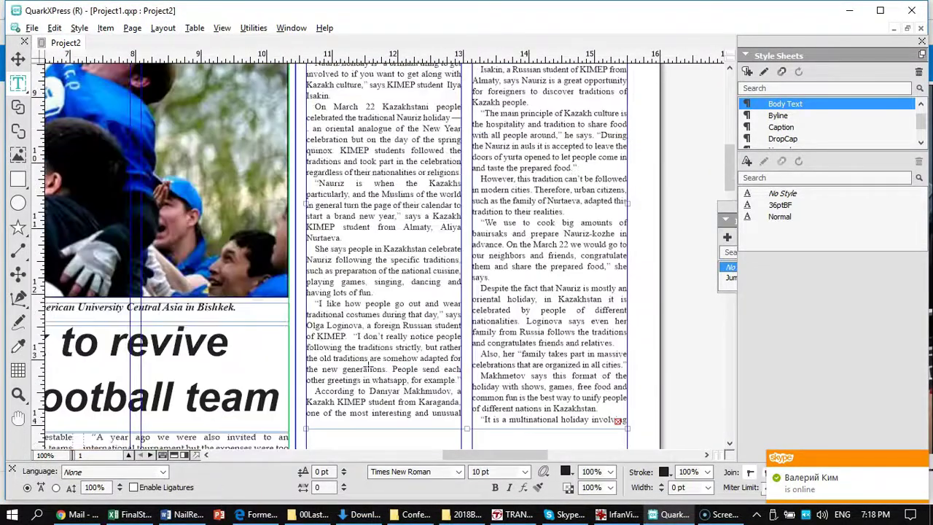
pyautogui.scroll(5, 396, 270)
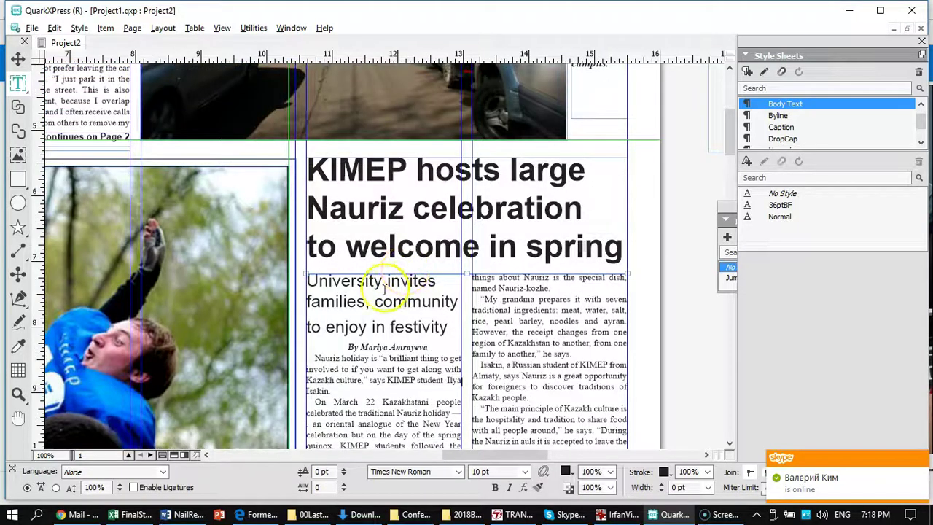
pyautogui.scroll(-5, 386, 288)
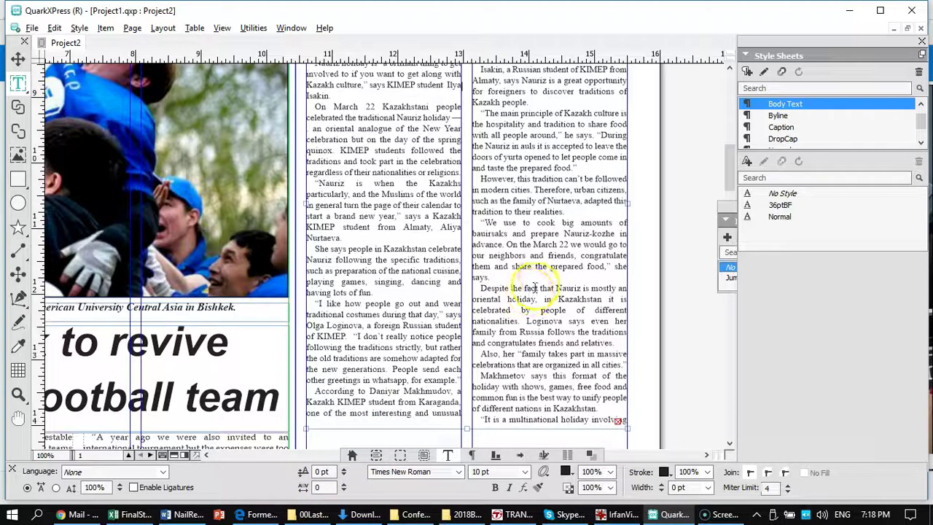
pyautogui.scroll(3, 541, 276)
pyautogui.scroll(-3, 541, 275)
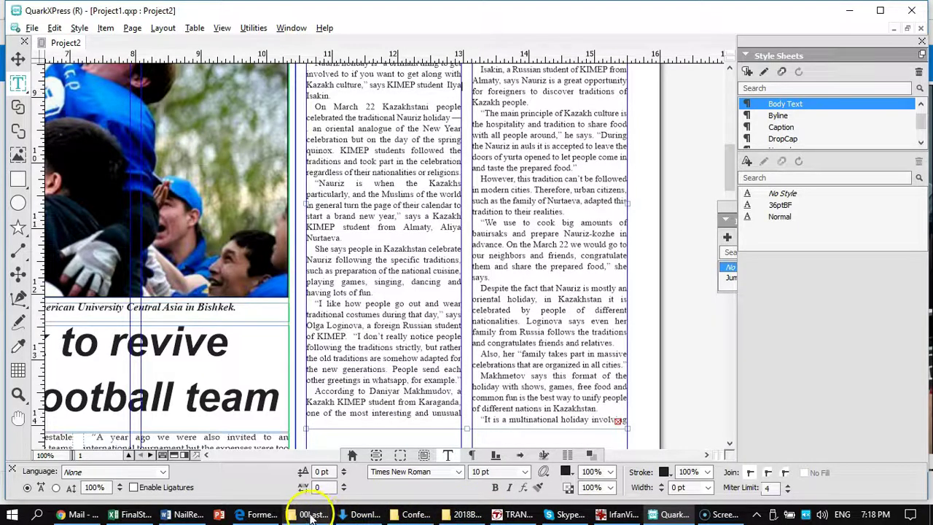
# Step: Switch to File Explorer and collapse the TRANSCEND (E:) drive in the folder tree to reach the SP PHD U3 (F:) drive
pyautogui.click(312, 514)
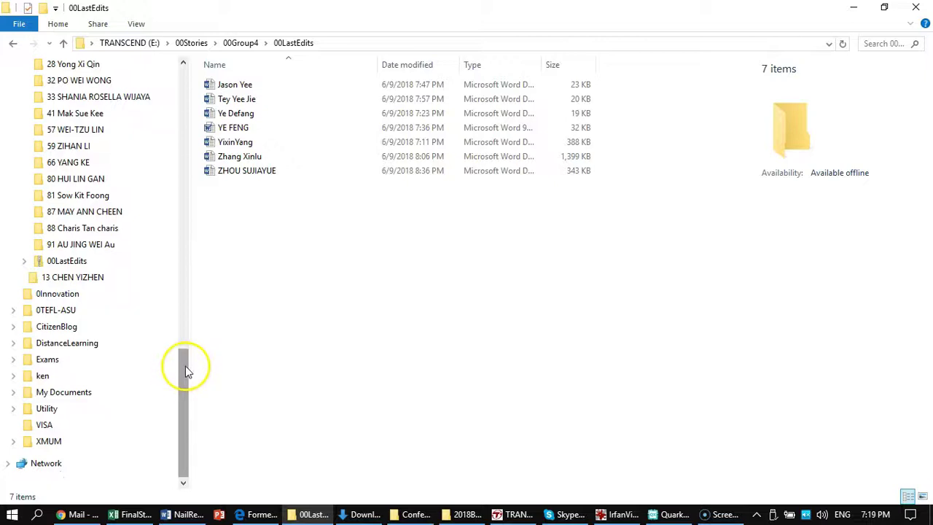
pyautogui.moveTo(185, 366); pyautogui.dragTo(188, 395)
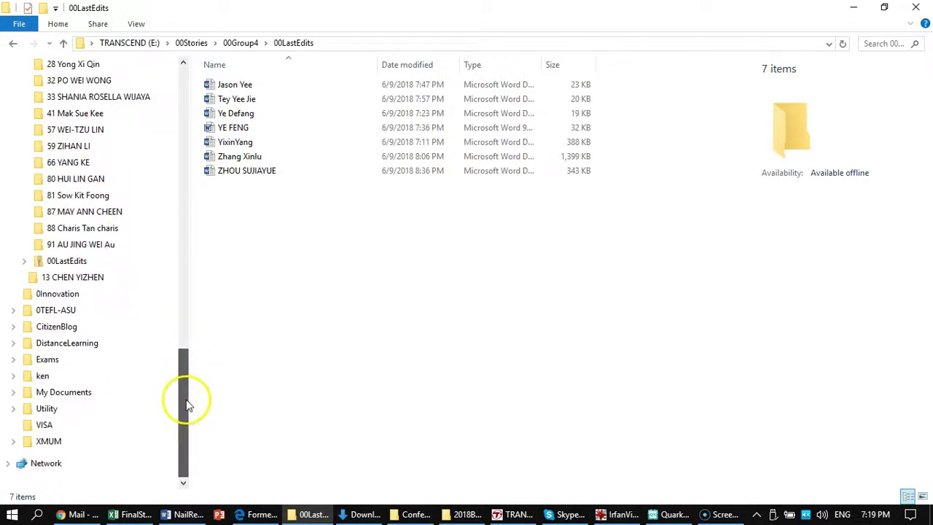
pyautogui.click(15, 440)
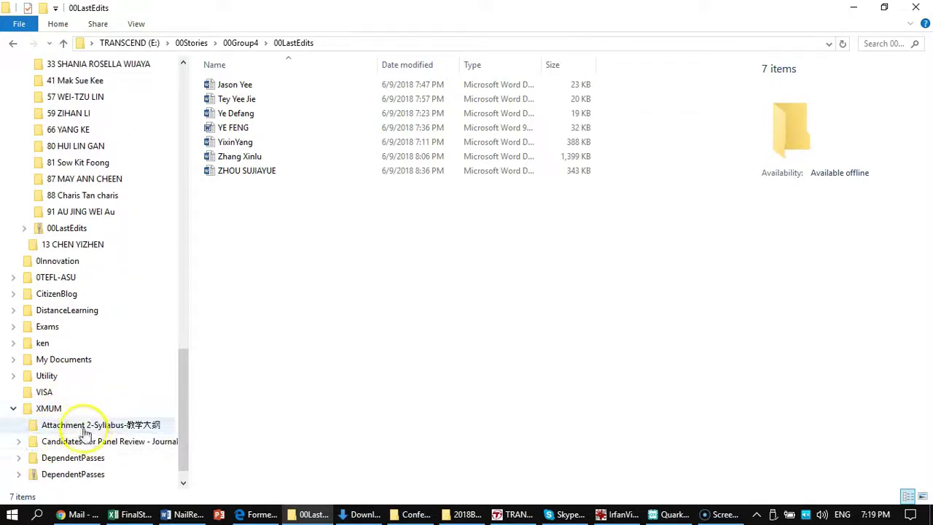
pyautogui.scroll(2, 99, 293)
pyautogui.scroll(7, 99, 292)
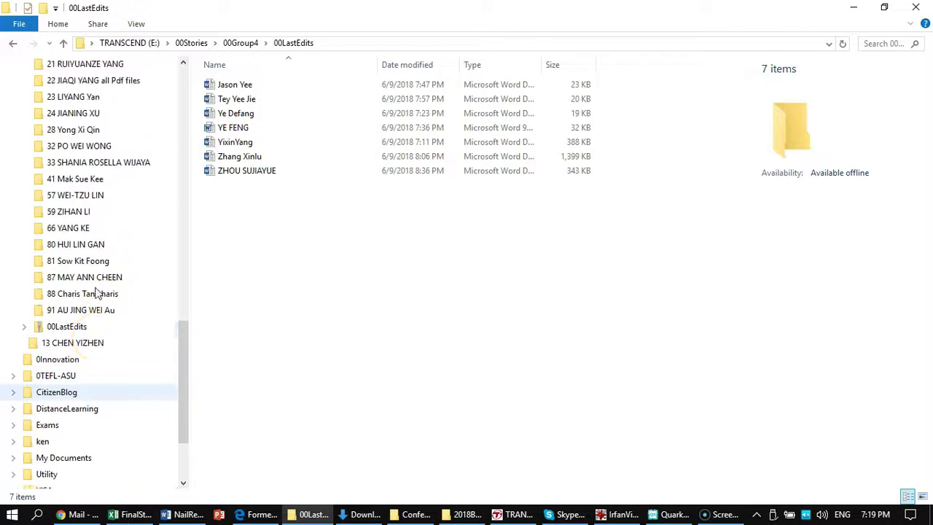
pyautogui.scroll(3, 97, 288)
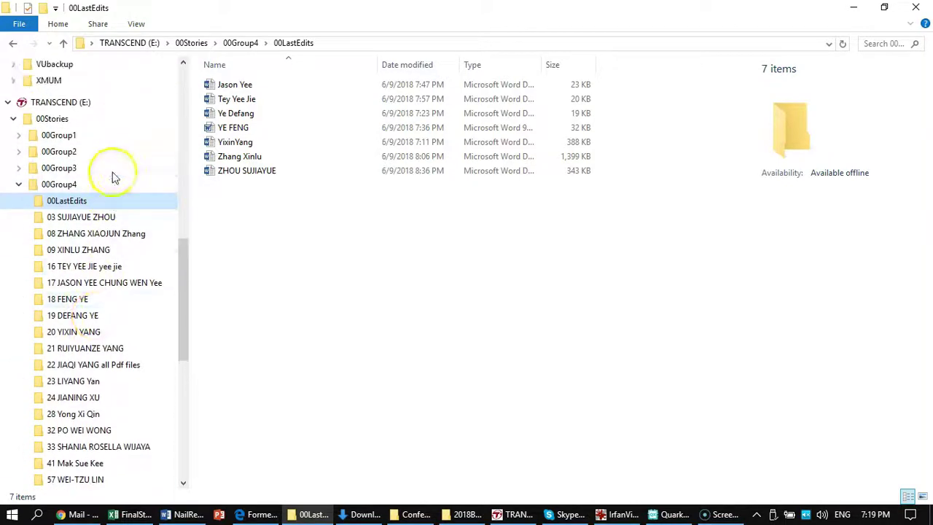
pyautogui.click(9, 135)
pyautogui.scroll(2, 95, 155)
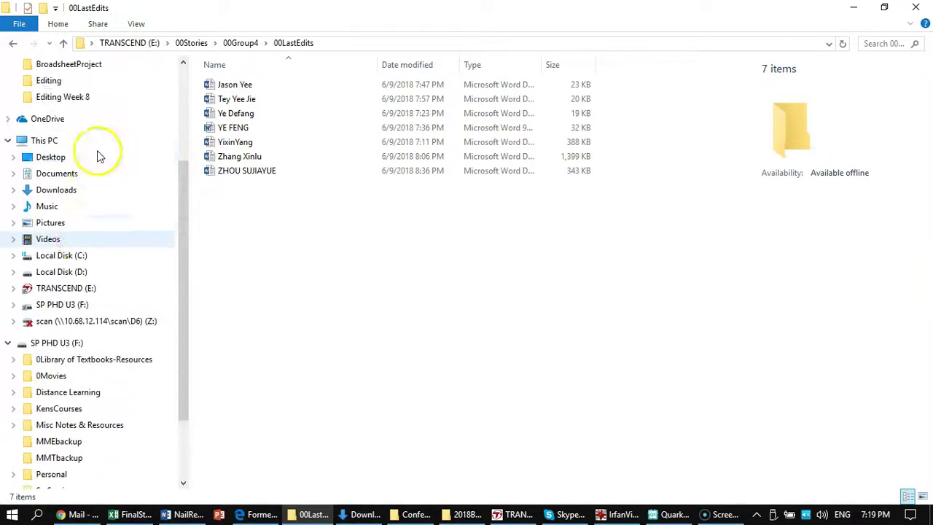
pyautogui.scroll(-2, 122, 201)
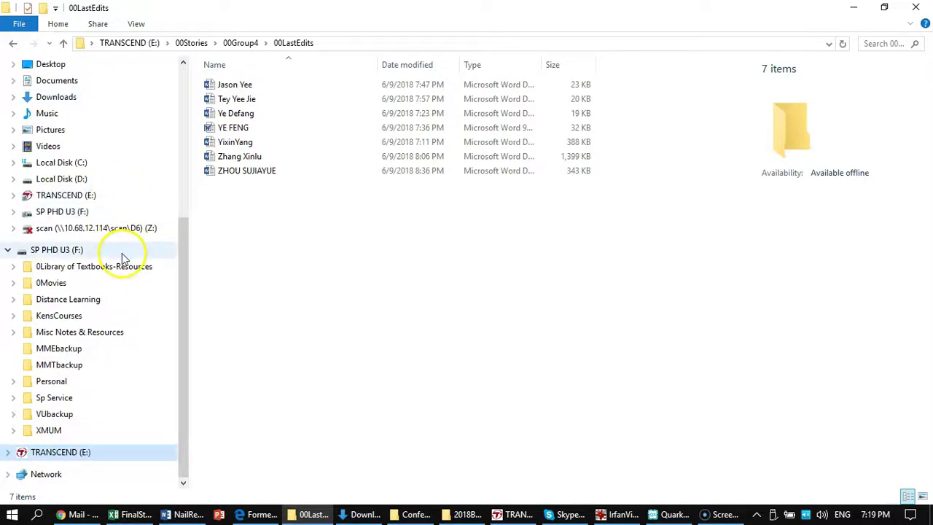
# Step: Open the BroadsheetProject folder on the SP PHD U3 (F:) drive, under XMUM, COURSES, Editing and Editing Week 8
pyautogui.click(15, 431)
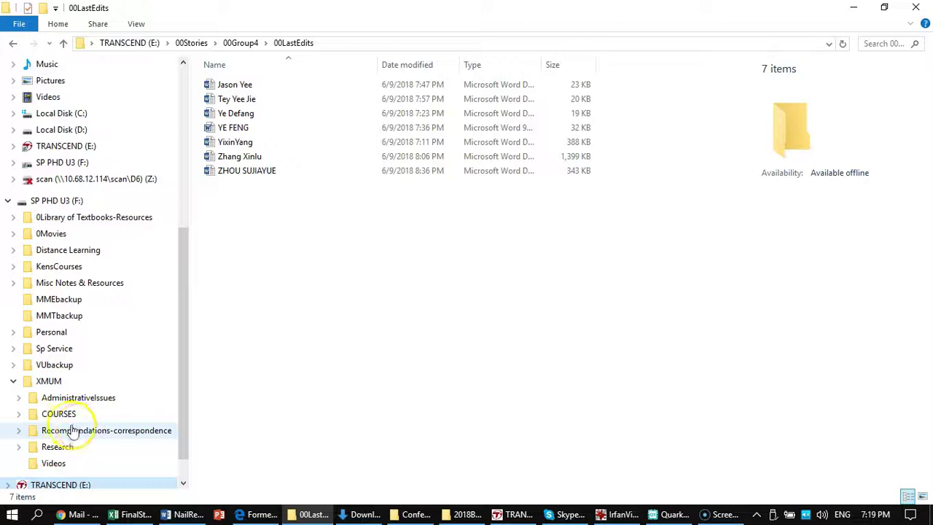
pyautogui.click(19, 414)
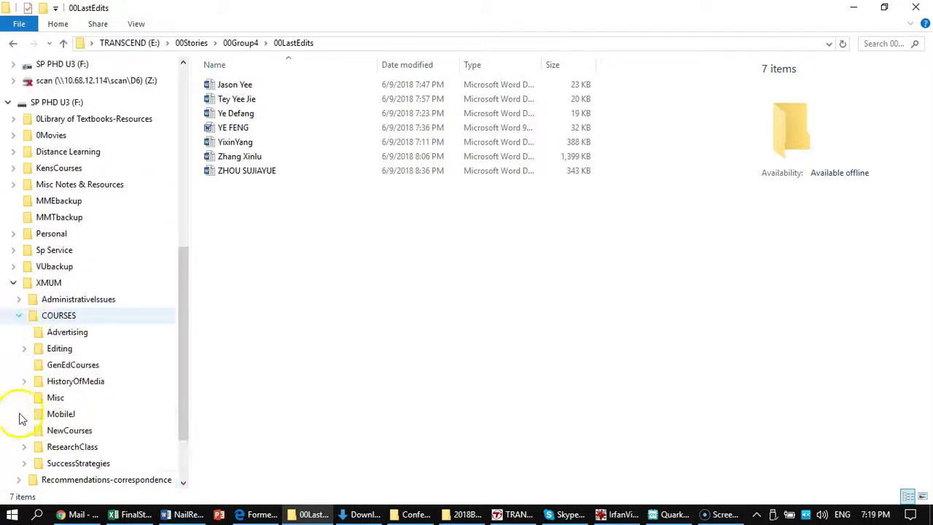
pyautogui.click(24, 350)
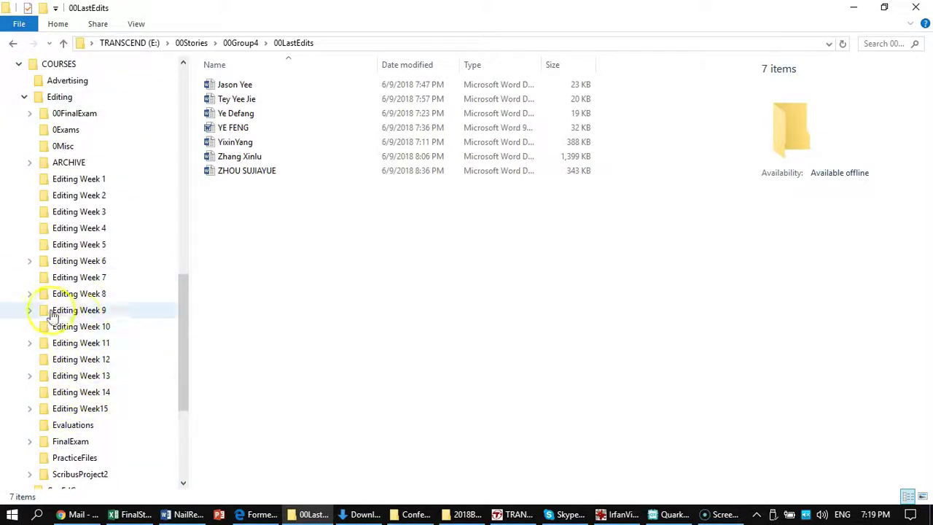
pyautogui.click(29, 293)
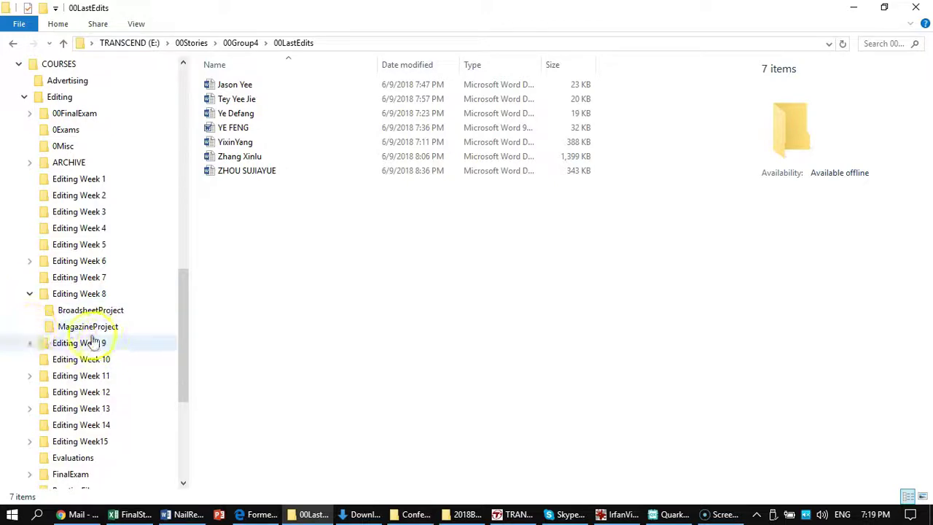
pyautogui.click(66, 309)
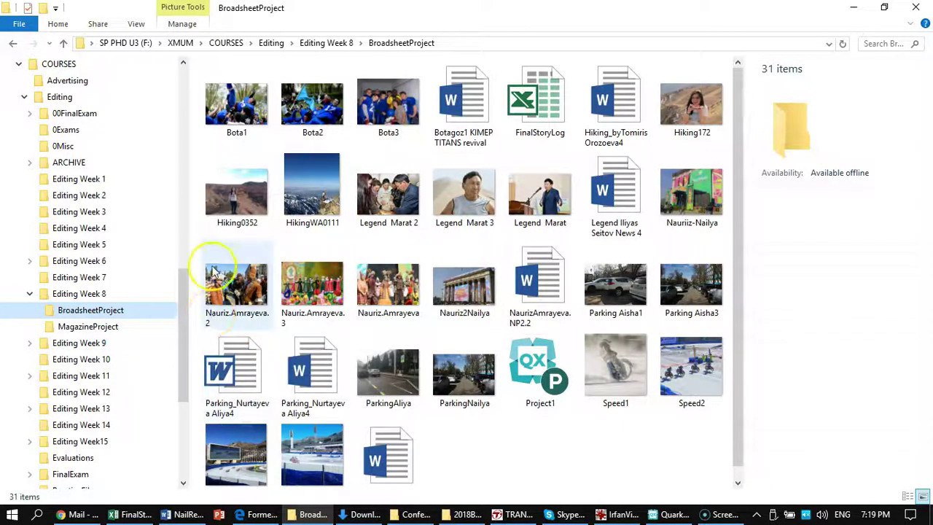
# Step: Preview the Nauriz photo numbered 2, which shows the eagle, and open it in IrfanView
pyautogui.doubleClick(243, 284)
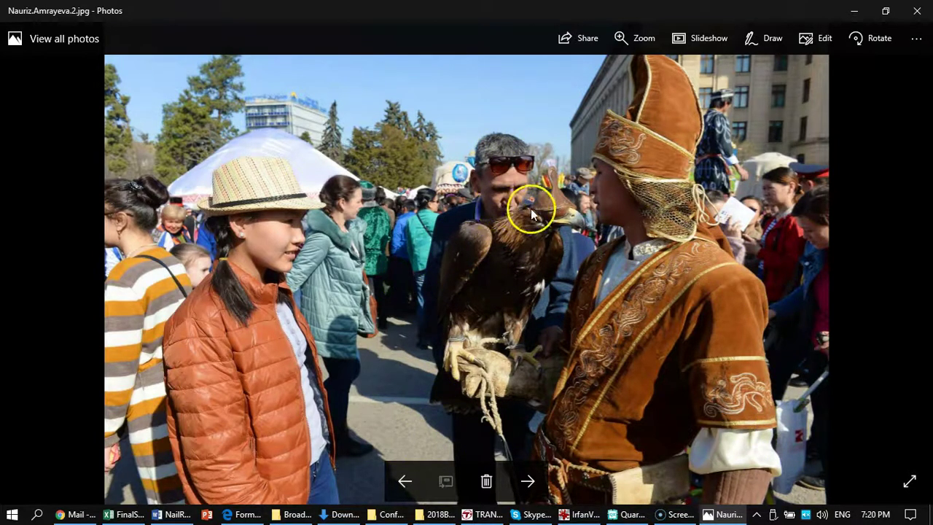
pyautogui.click(916, 10)
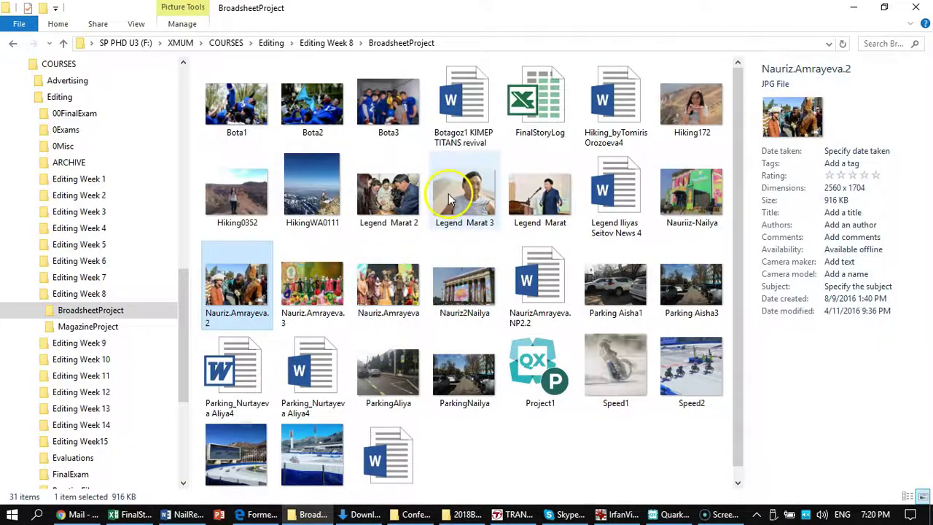
pyautogui.rightClick(235, 290)
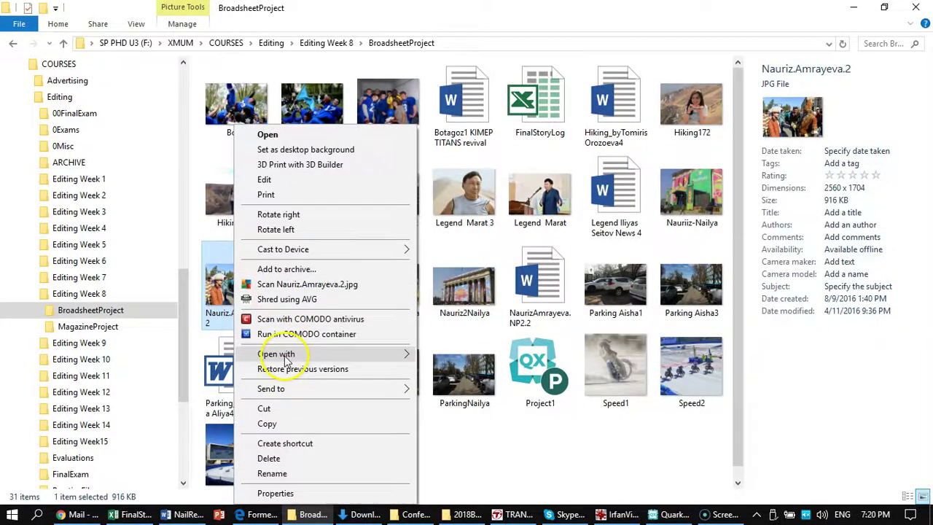
pyautogui.moveTo(384, 362)
pyautogui.click(441, 356)
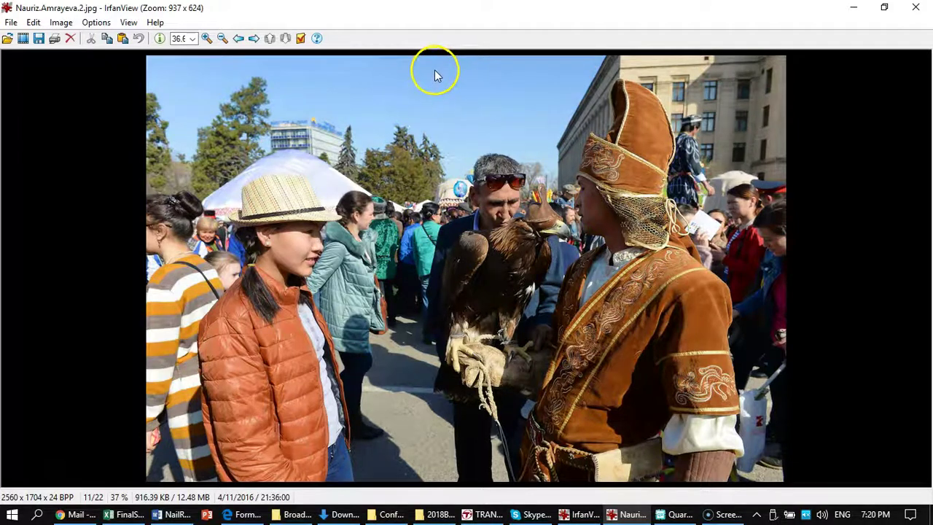
# Step: Crop the photo to the eagle and the man in traditional costume, about 1349 by 1633 pixels
pyautogui.moveTo(417, 72); pyautogui.dragTo(751, 483)
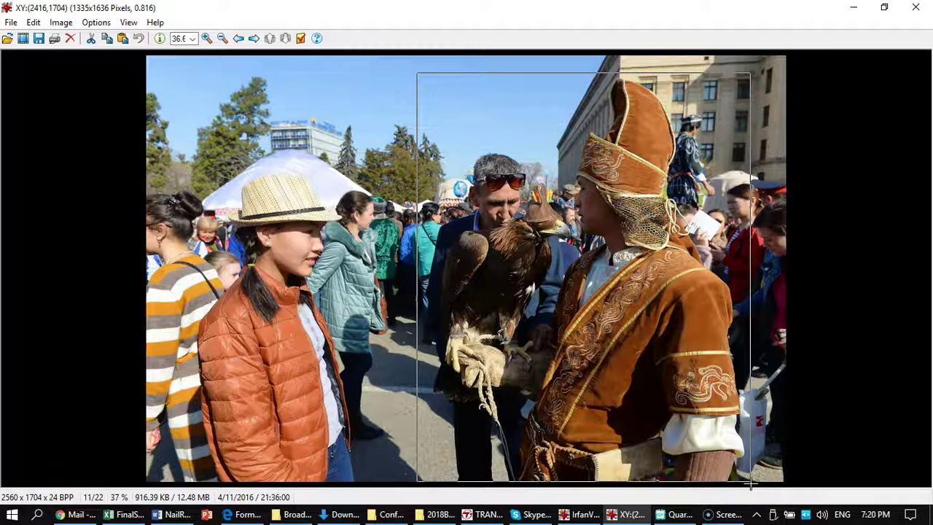
pyautogui.moveTo(750, 483); pyautogui.dragTo(754, 482)
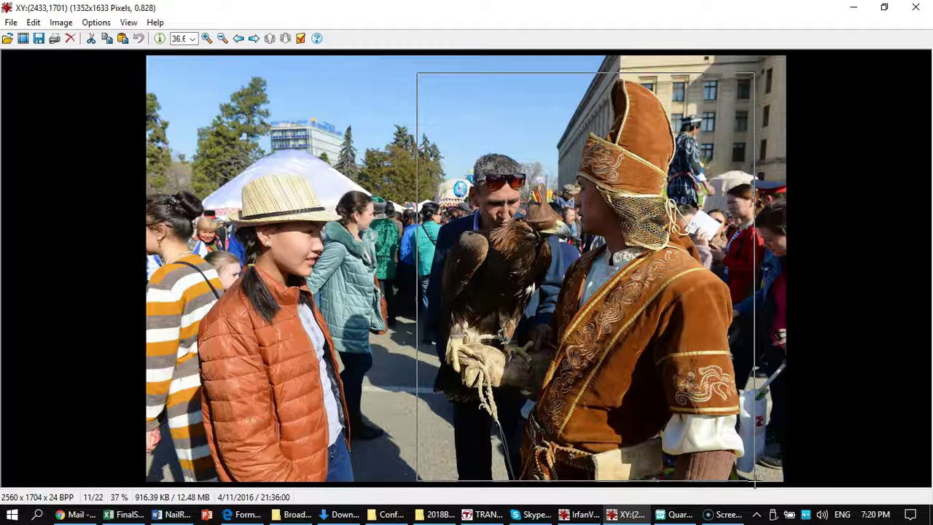
pyautogui.moveTo(754, 482); pyautogui.dragTo(753, 483)
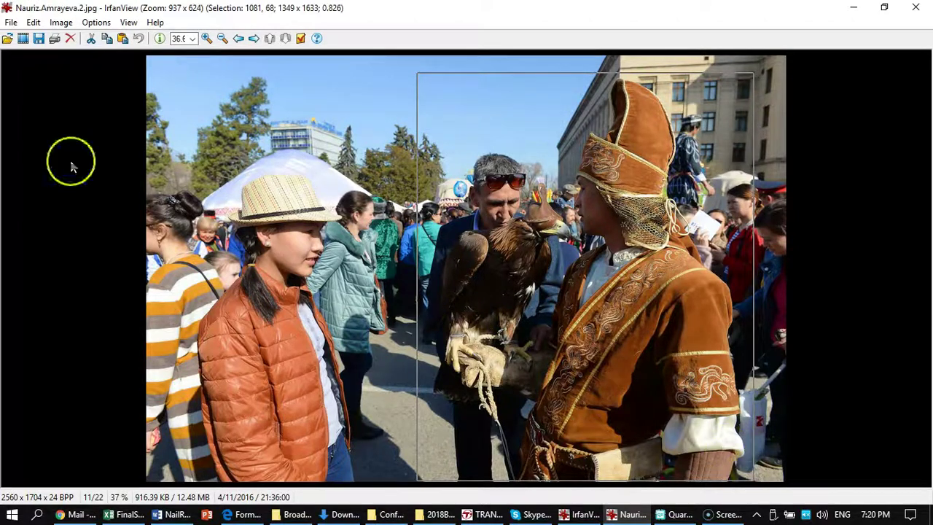
pyautogui.click(32, 22)
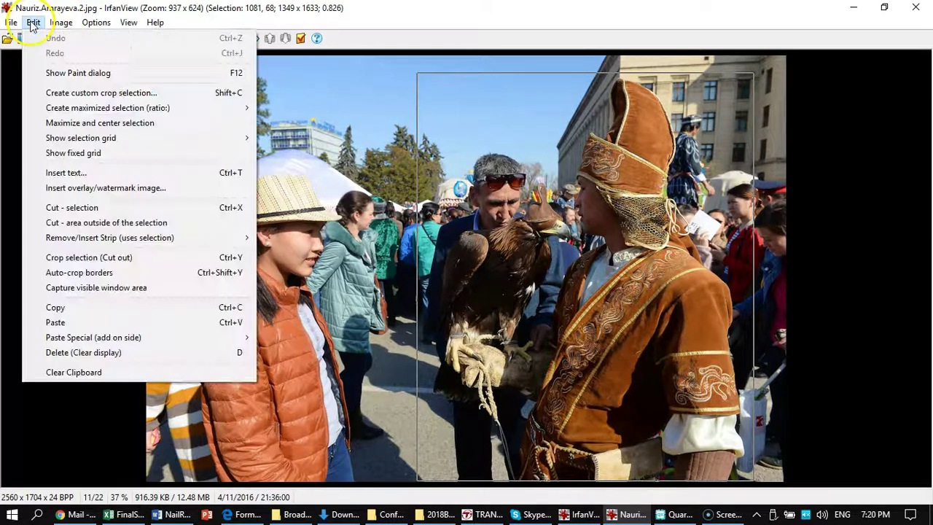
pyautogui.click(77, 257)
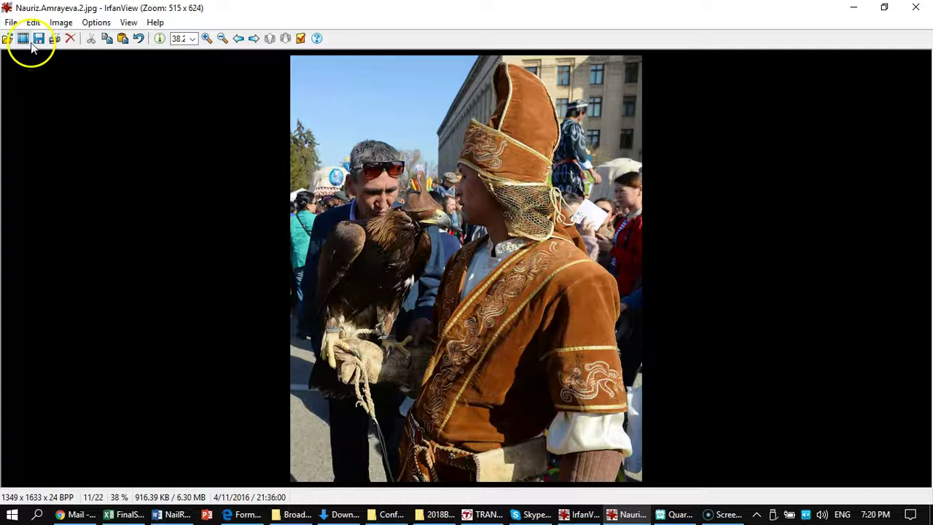
# Step: Save the cropped photo as a separate JPG in BroadsheetProject, changing the file name's final number to 4, and close IrfanView
pyautogui.click(11, 23)
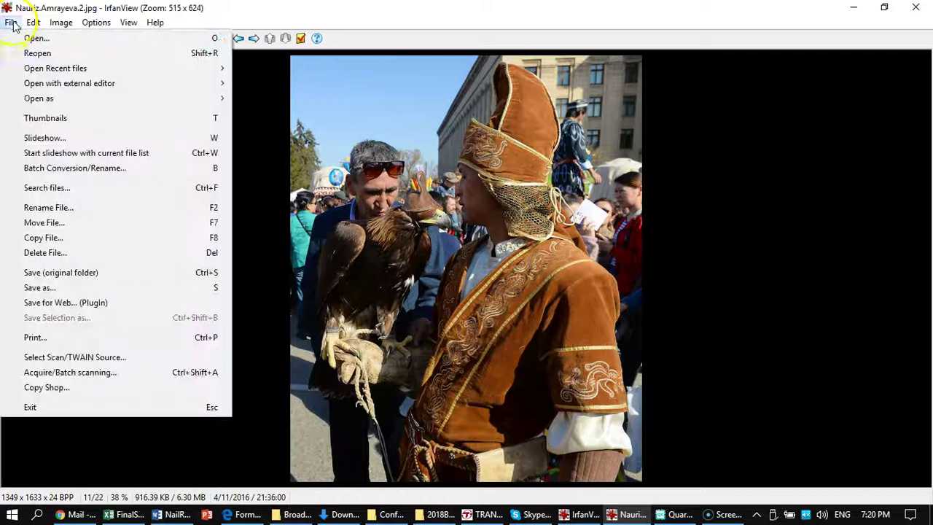
pyautogui.click(43, 274)
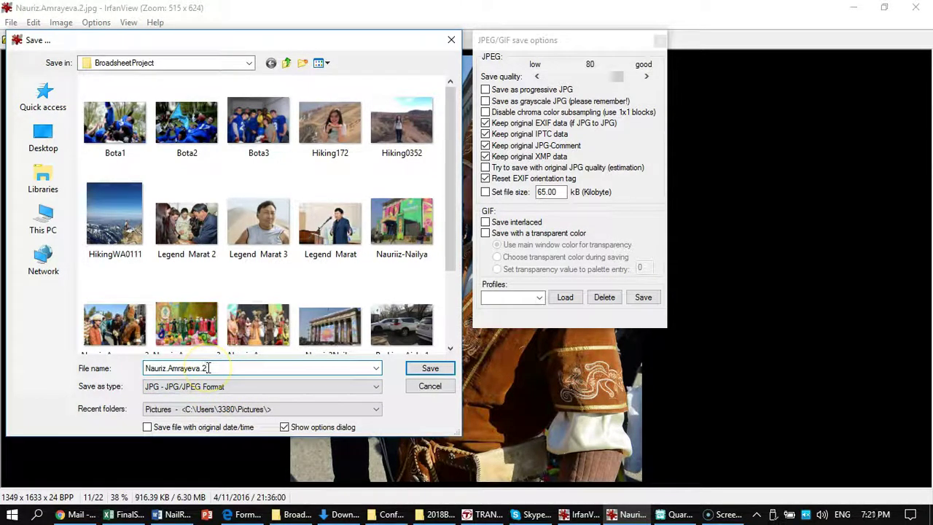
pyautogui.scroll(-2, 251, 255)
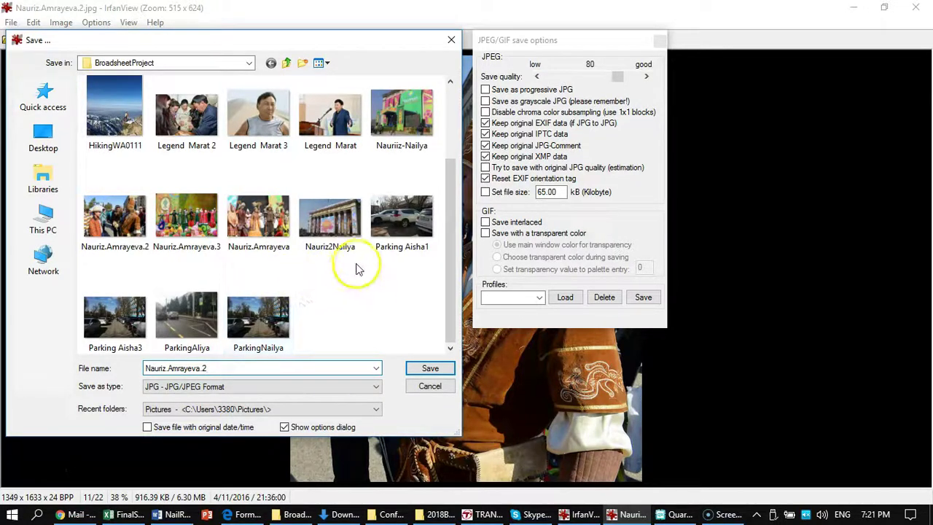
pyautogui.click(221, 367)
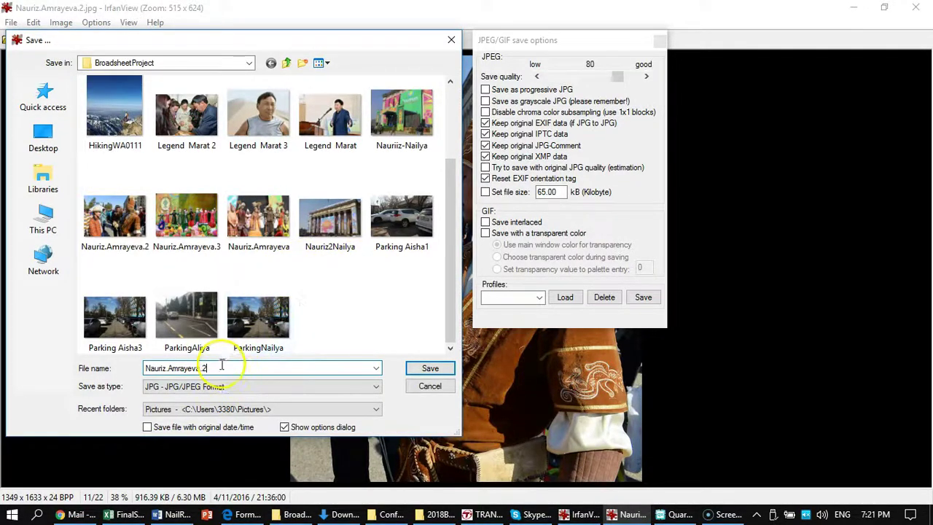
pyautogui.press('BackSpace')
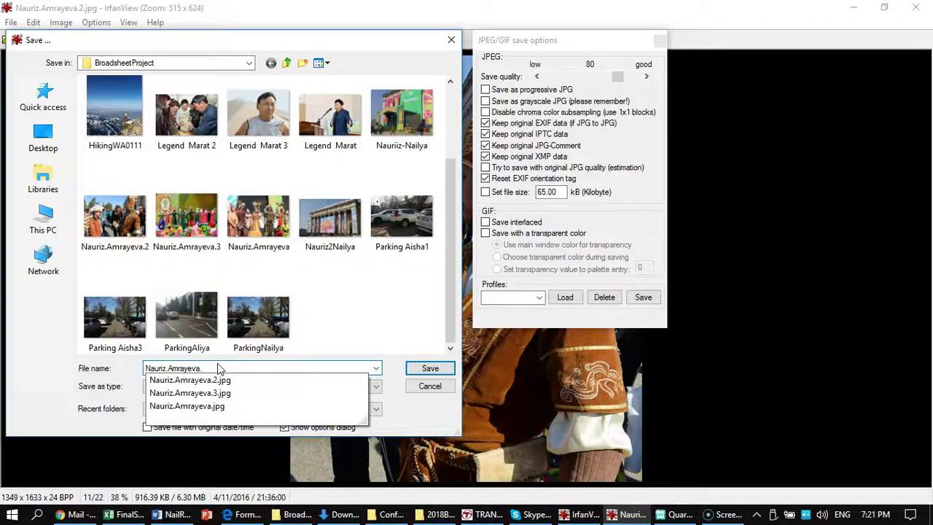
pyautogui.write('4')
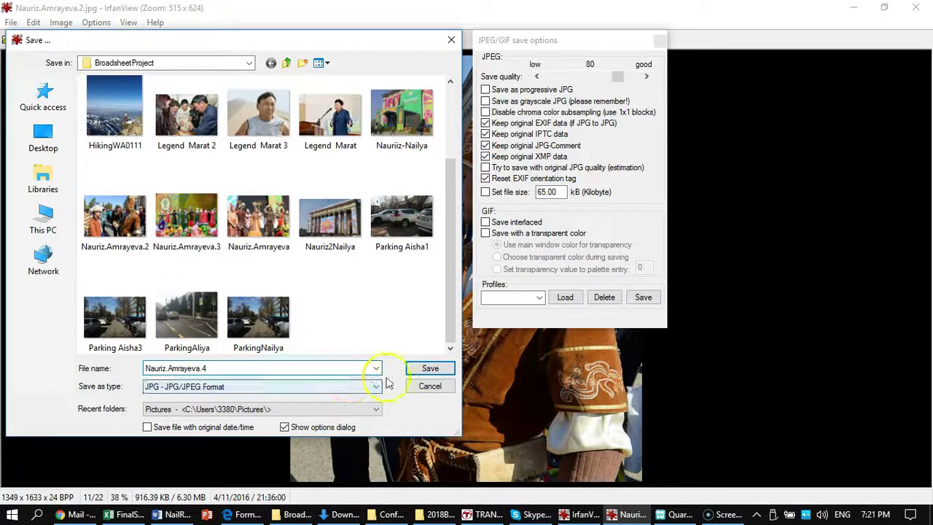
pyautogui.click(429, 368)
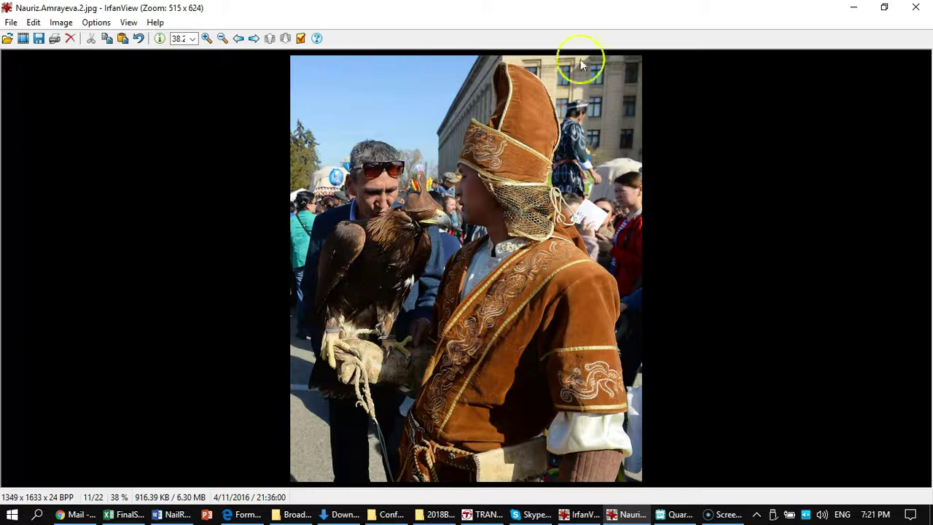
pyautogui.click(916, 8)
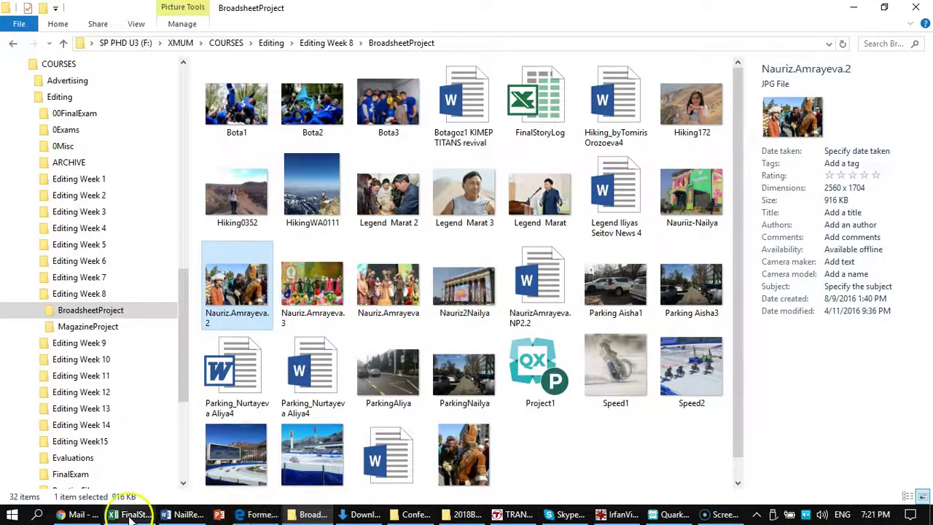
# Step: Switch to QuarkXPress and draw a picture box about 2.361" wide and 3.323" high across the top of the Nauriz article's second column
pyautogui.click(669, 513)
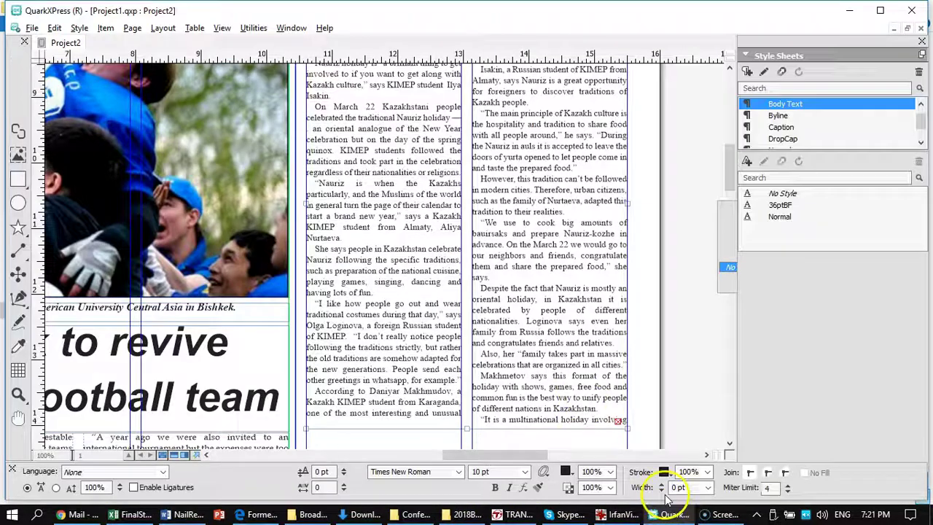
pyautogui.scroll(5, 609, 164)
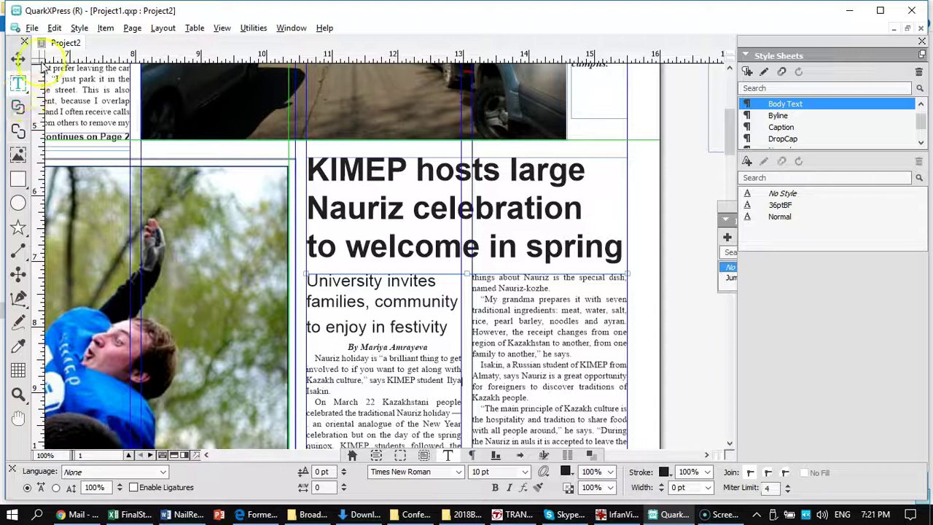
pyautogui.click(18, 154)
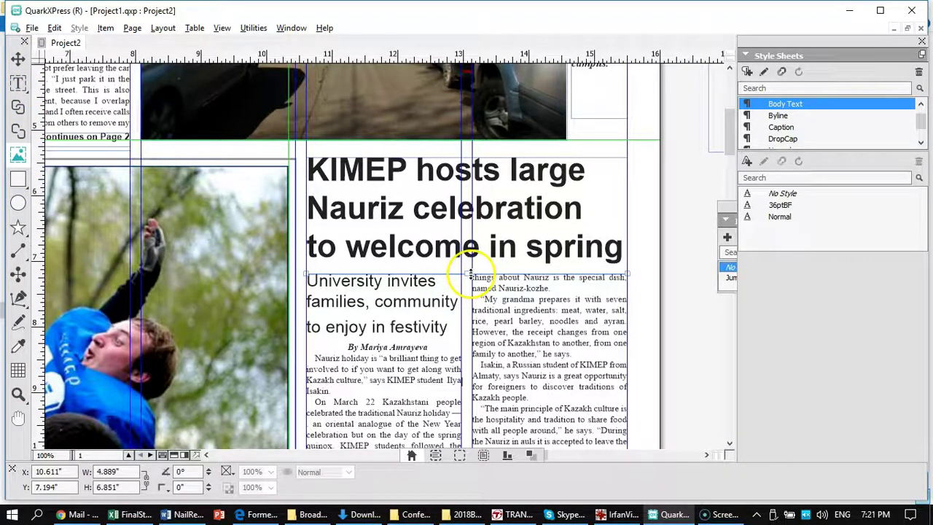
pyautogui.moveTo(470, 276); pyautogui.dragTo(630, 392)
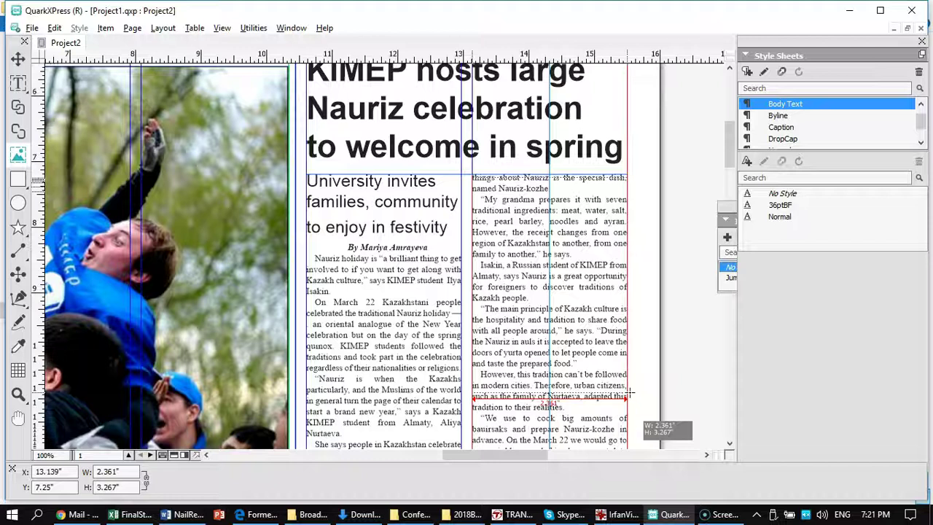
pyautogui.moveTo(629, 392); pyautogui.dragTo(628, 393)
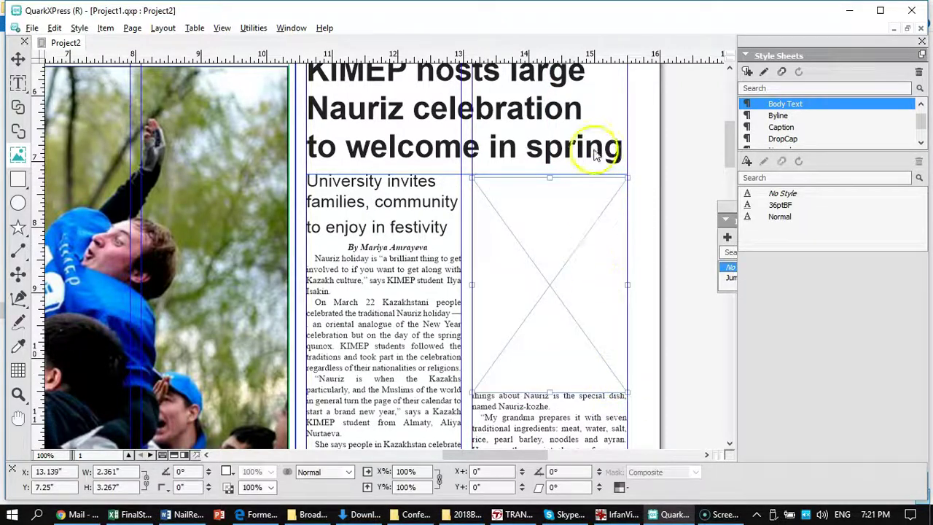
pyautogui.moveTo(549, 179); pyautogui.dragTo(549, 174)
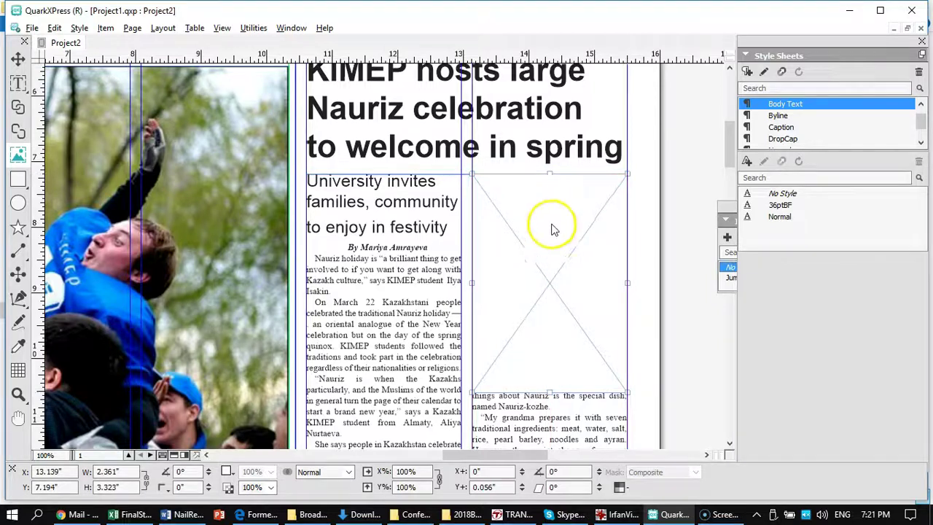
# Step: Import the cropped Nauriz photo numbered 4 from the BroadsheetProject folder into the empty picture box in the second column
pyautogui.doubleClick(551, 284)
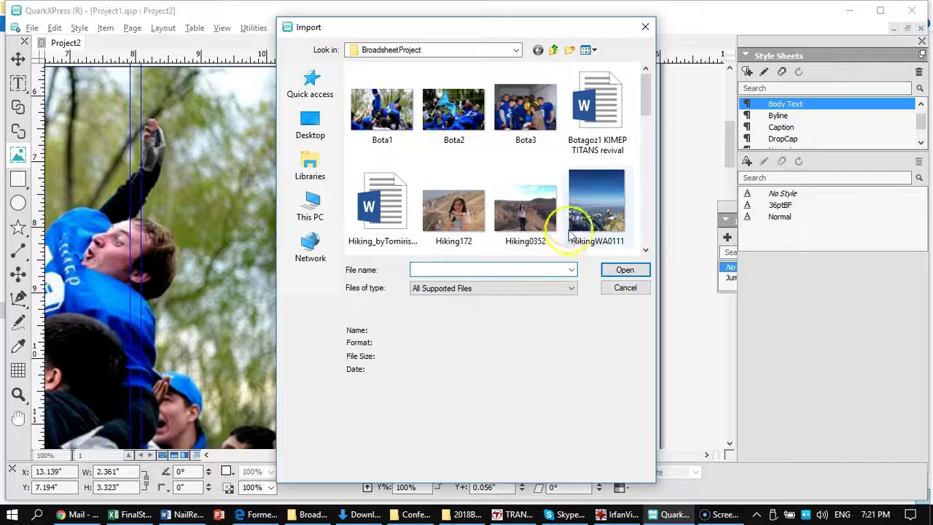
pyautogui.scroll(-1, 536, 184)
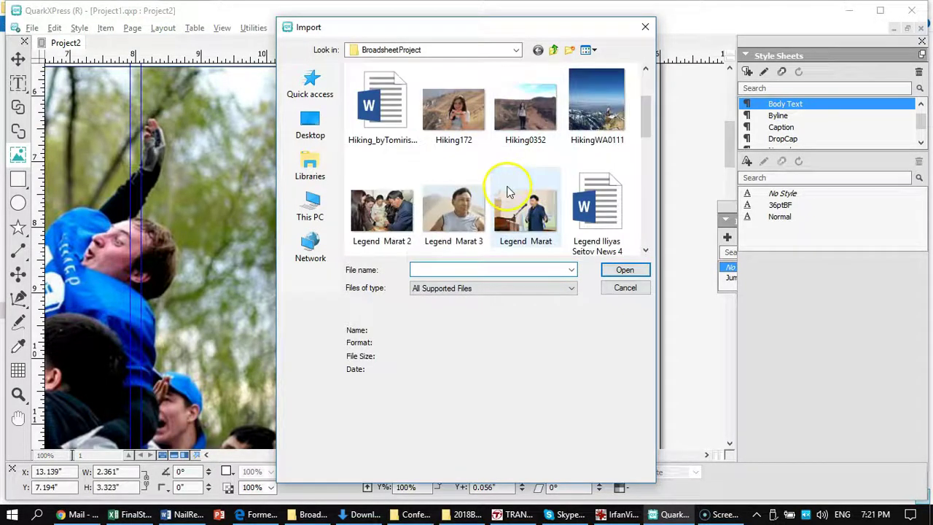
pyautogui.scroll(-1, 511, 184)
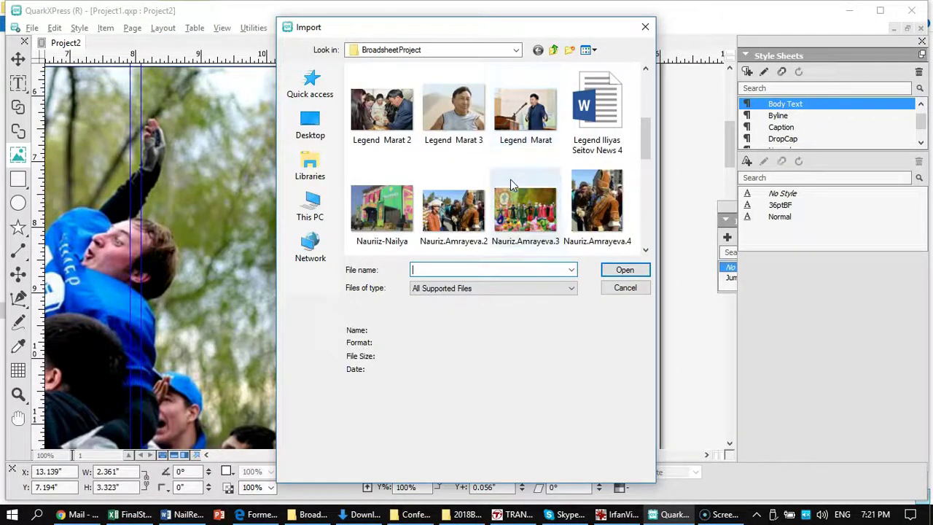
pyautogui.scroll(-1, 511, 184)
pyautogui.click(595, 99)
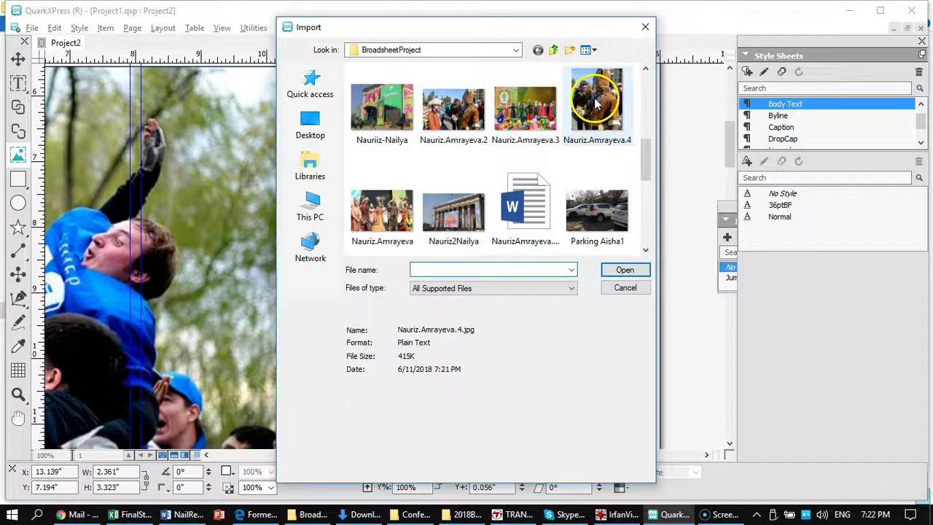
pyautogui.click(626, 272)
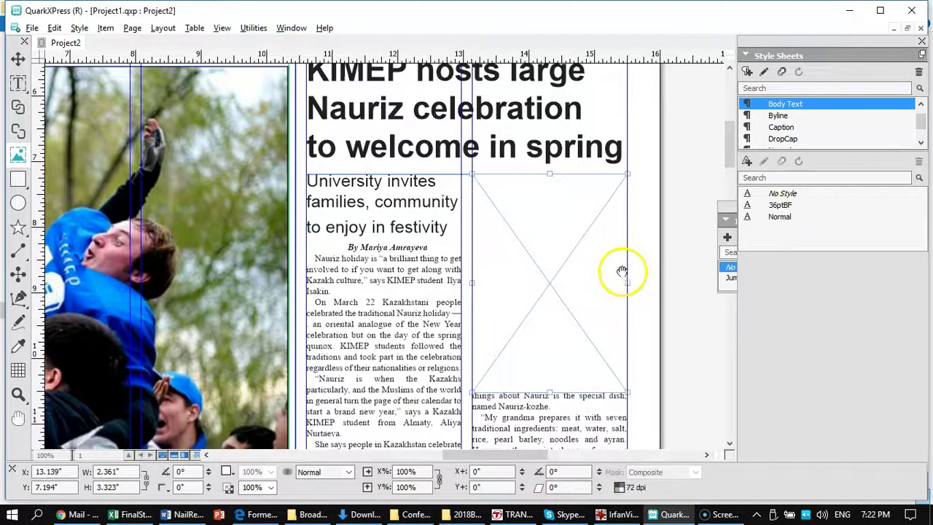
# Step: Scale the imported Nauriz picture to fit its box
pyautogui.moveTo(541, 234); pyautogui.dragTo(578, 251)
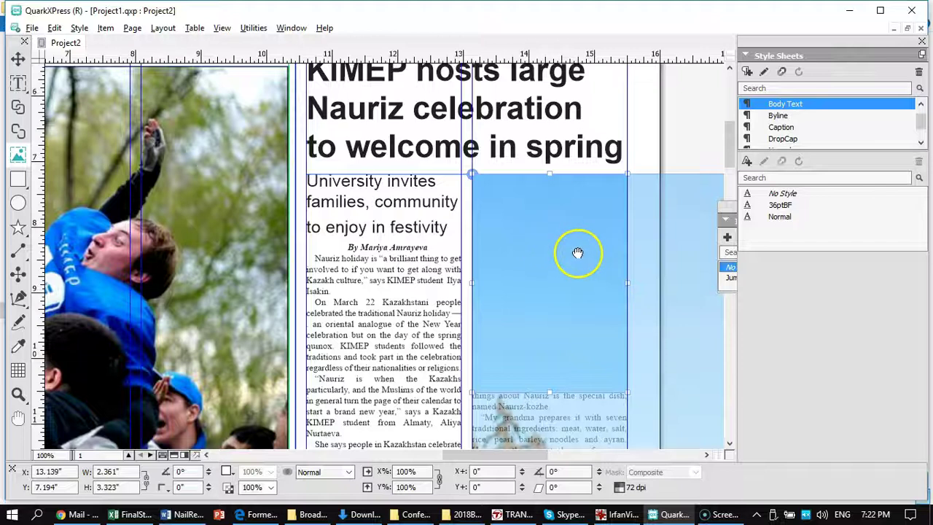
pyautogui.rightClick(578, 255)
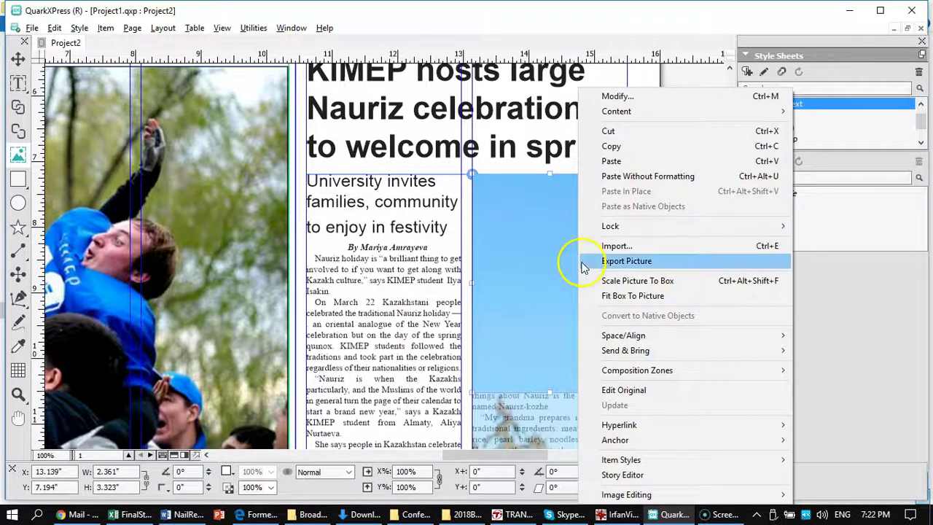
pyautogui.click(624, 284)
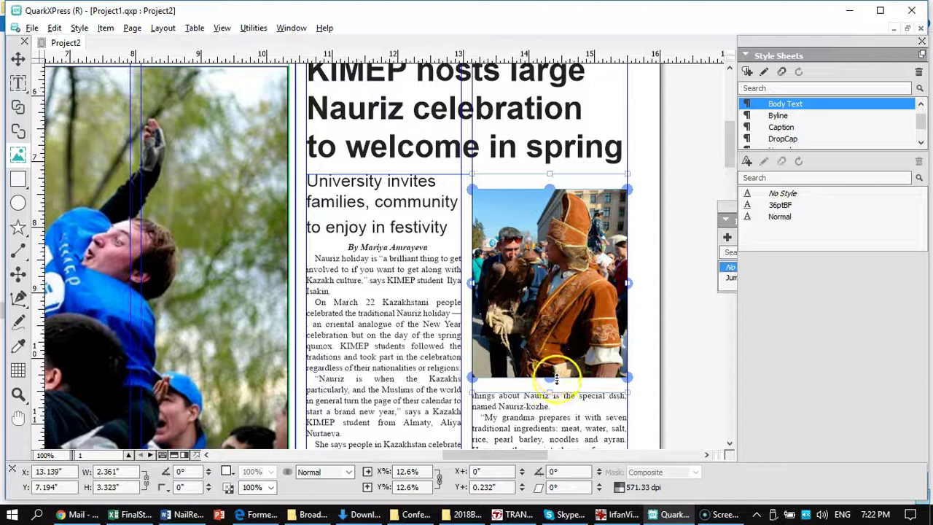
# Step: Adjust the picture box's lower edge so the box is about 3.23" high
pyautogui.moveTo(550, 391); pyautogui.dragTo(550, 376)
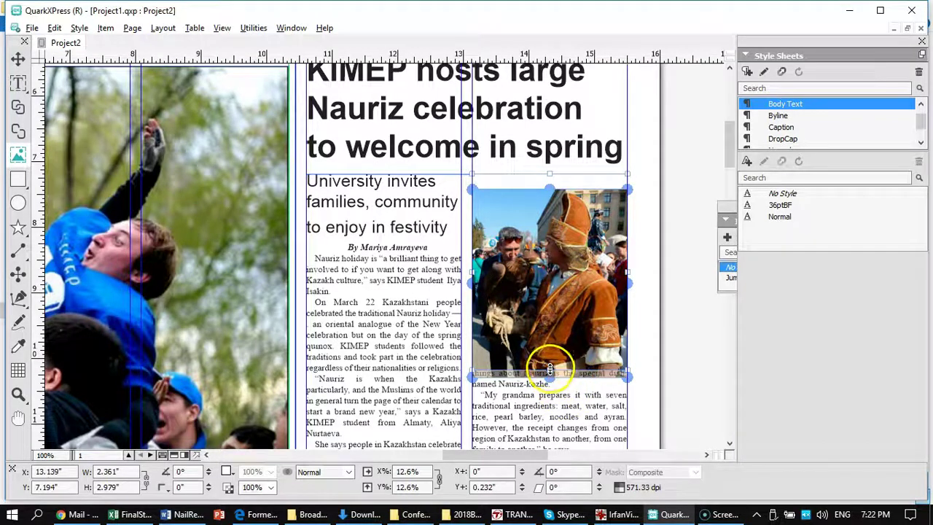
pyautogui.moveTo(550, 370); pyautogui.dragTo(545, 397)
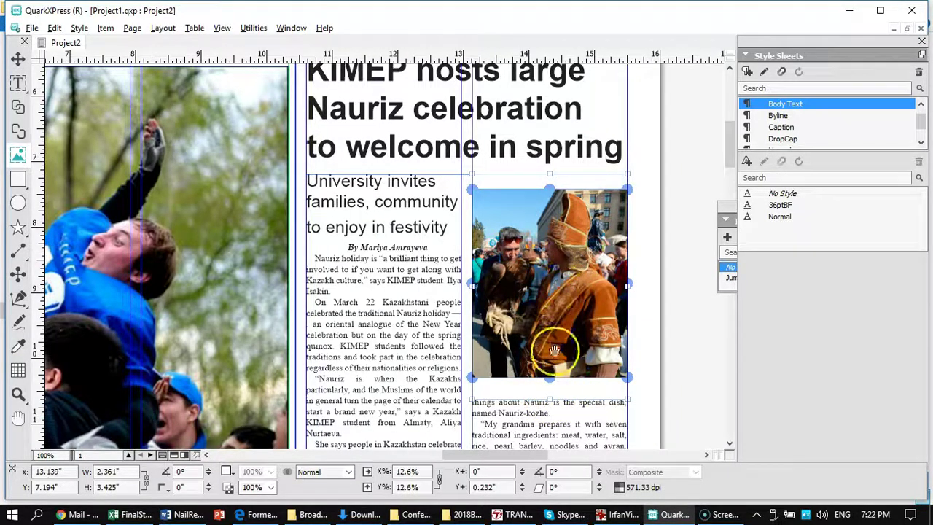
pyautogui.moveTo(548, 400); pyautogui.dragTo(548, 400)
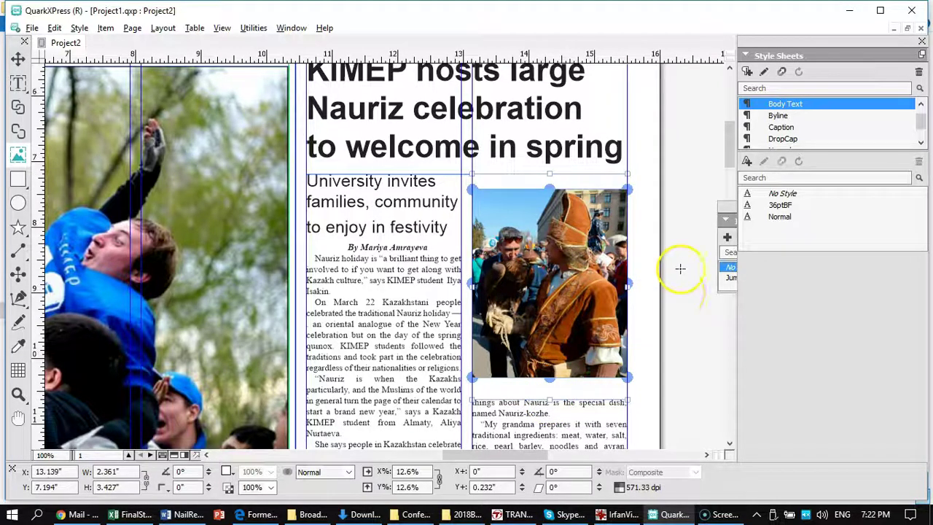
pyautogui.click(18, 58)
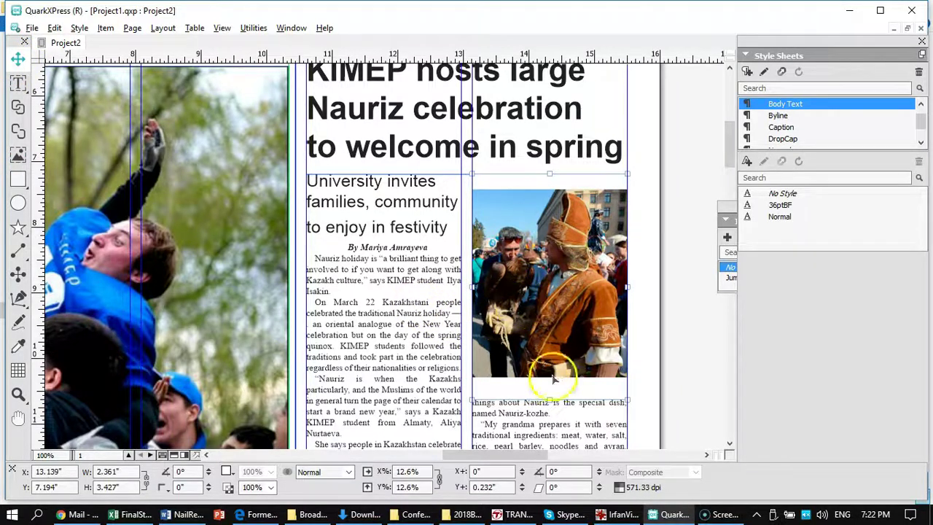
pyautogui.moveTo(548, 400)
pyautogui.mouseDown()
pyautogui.moveTo(546, 376)
pyautogui.moveTo(551, 387)
pyautogui.mouseUp()
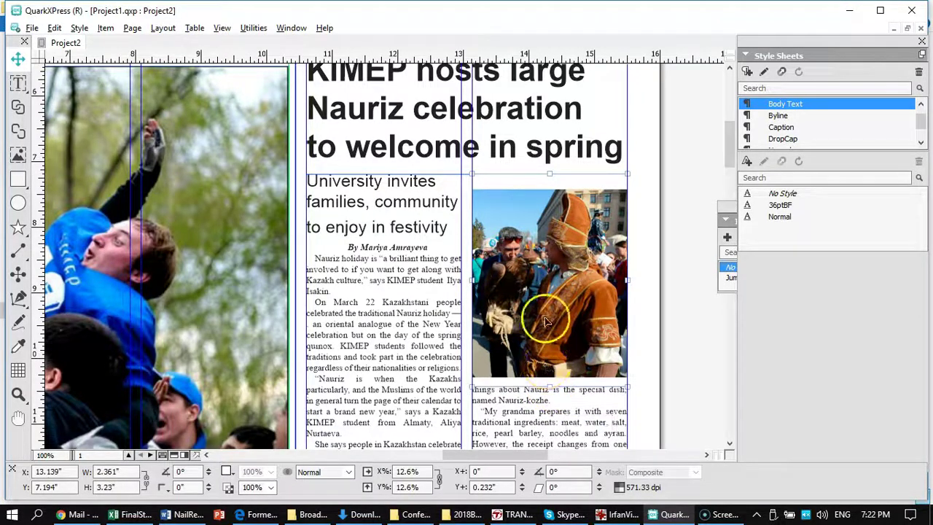
# Step: Shift the picture up to the box's upper edge and extend the box to about 3.425" high, leaving caption space below the photo
pyautogui.doubleClick(604, 202)
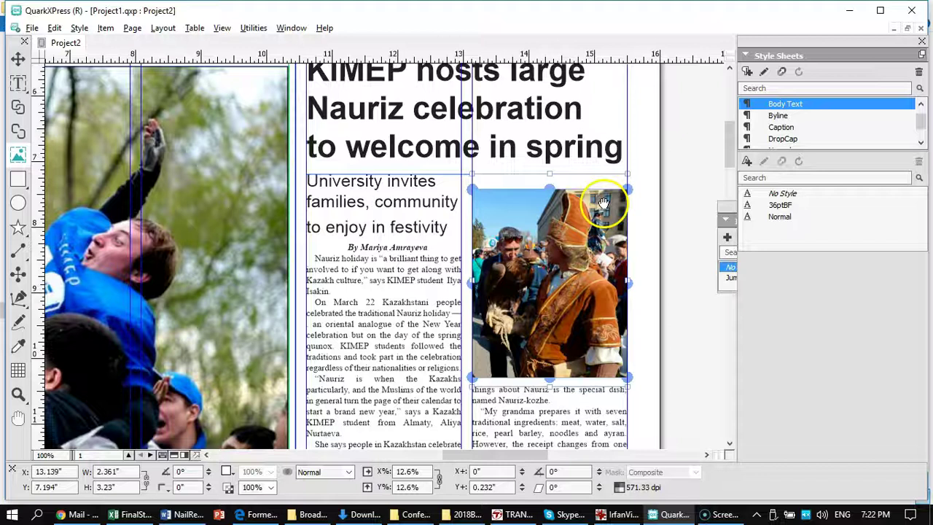
pyautogui.moveTo(562, 280); pyautogui.dragTo(564, 266)
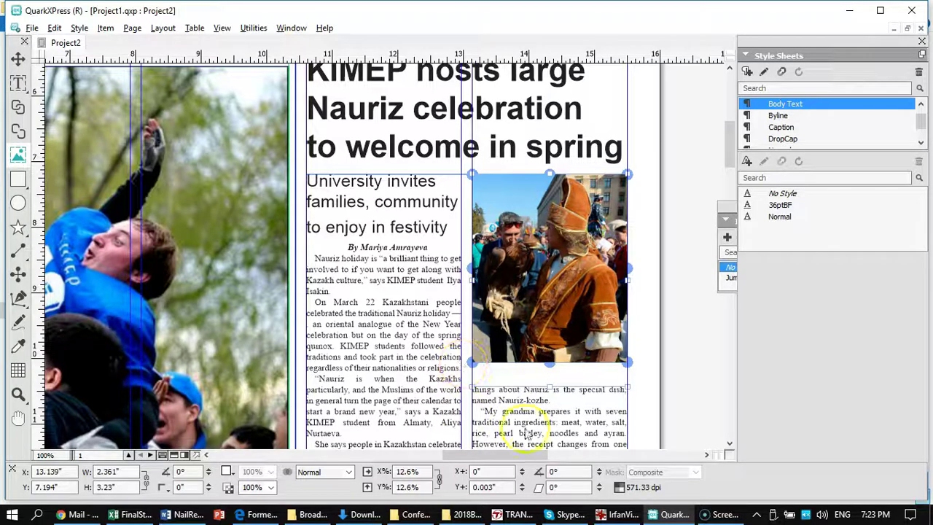
pyautogui.scroll(-5, 547, 385)
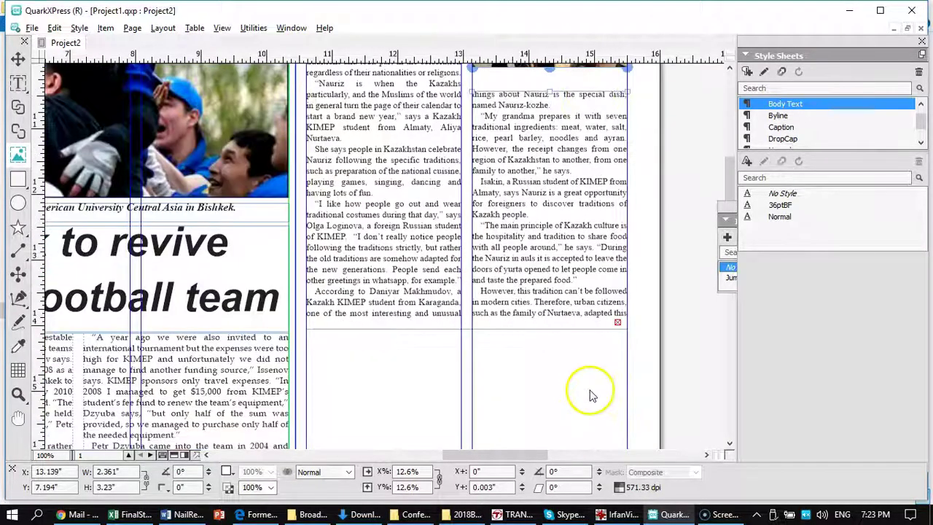
pyautogui.scroll(5, 561, 264)
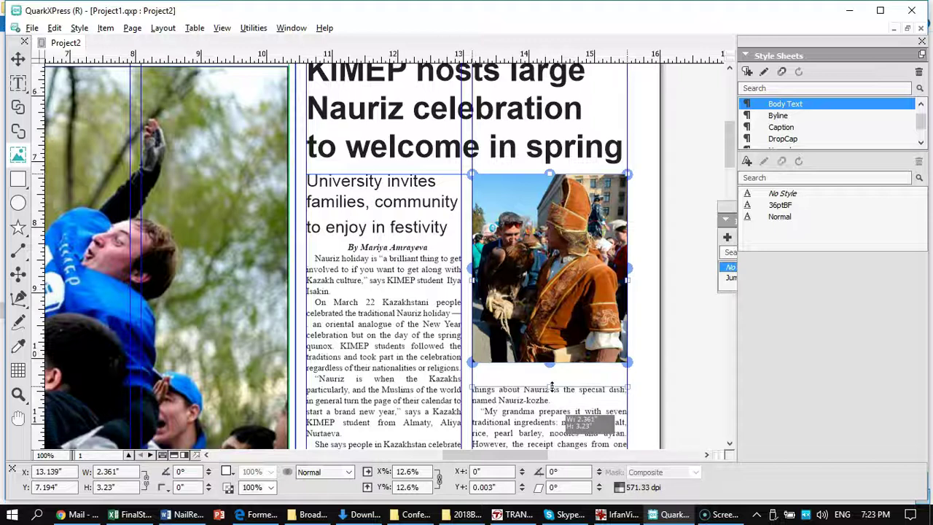
pyautogui.moveTo(551, 386); pyautogui.dragTo(551, 397)
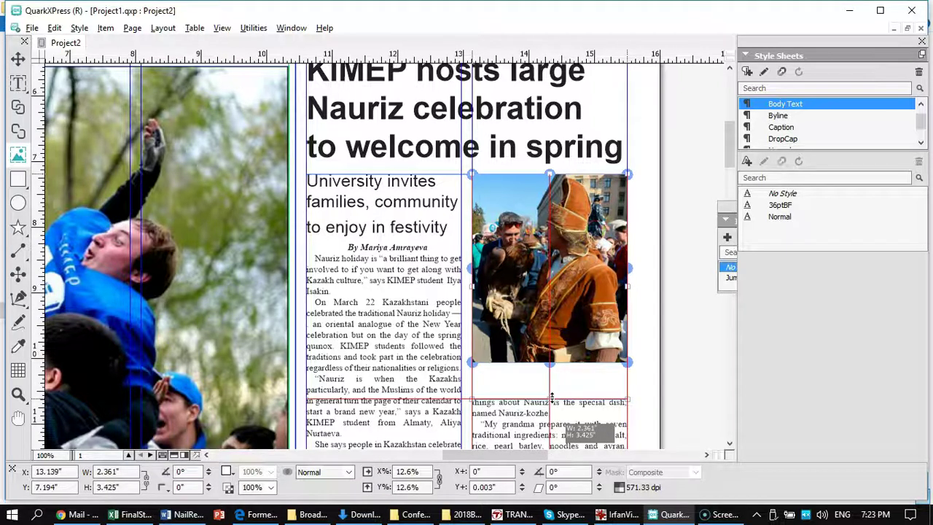
pyautogui.moveTo(551, 397); pyautogui.dragTo(551, 397)
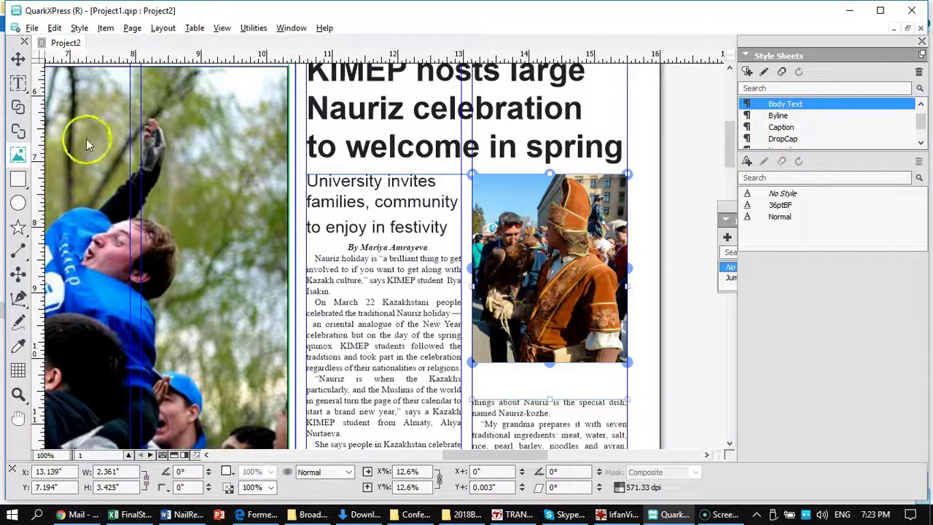
# Step: Draw a text box about 2.361" wide and 0.495" high below the photo and enter the caption "A Kazakh hunter shows off his eagle."
pyautogui.click(18, 83)
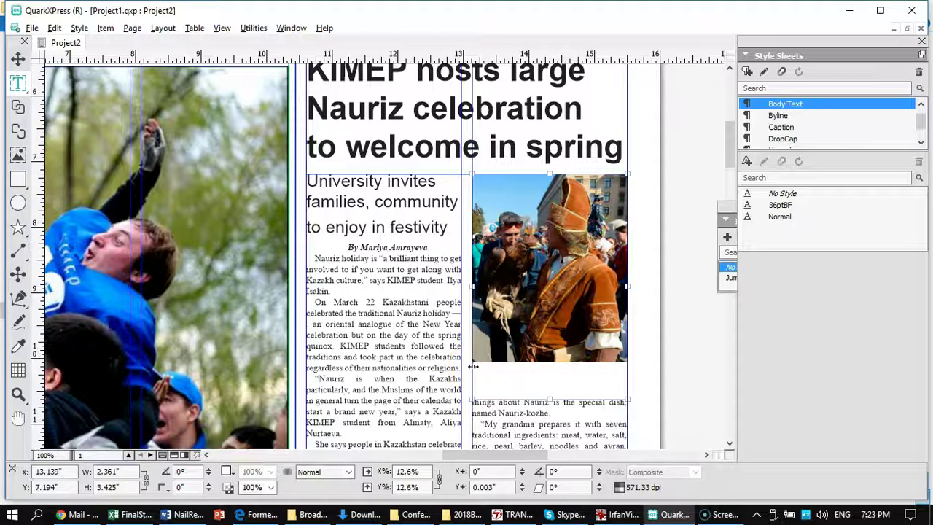
pyautogui.moveTo(473, 366); pyautogui.dragTo(616, 388)
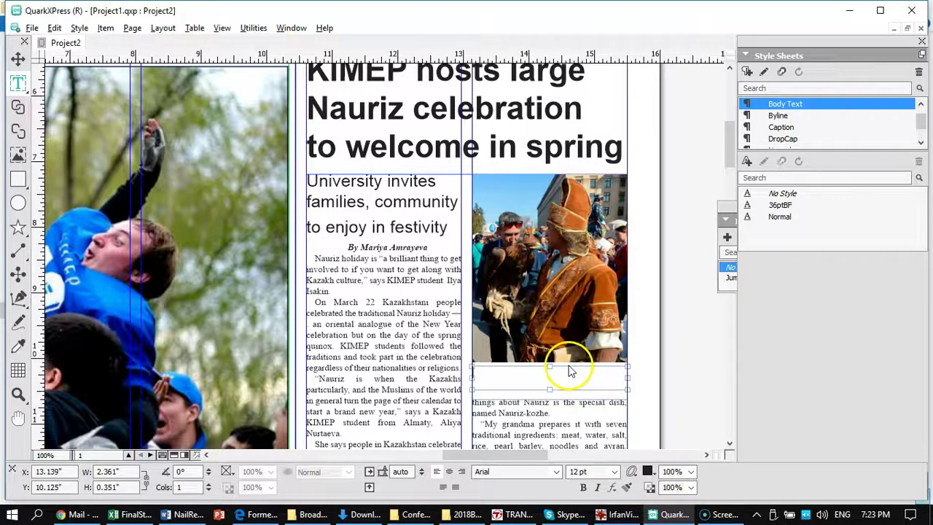
pyautogui.click(527, 375)
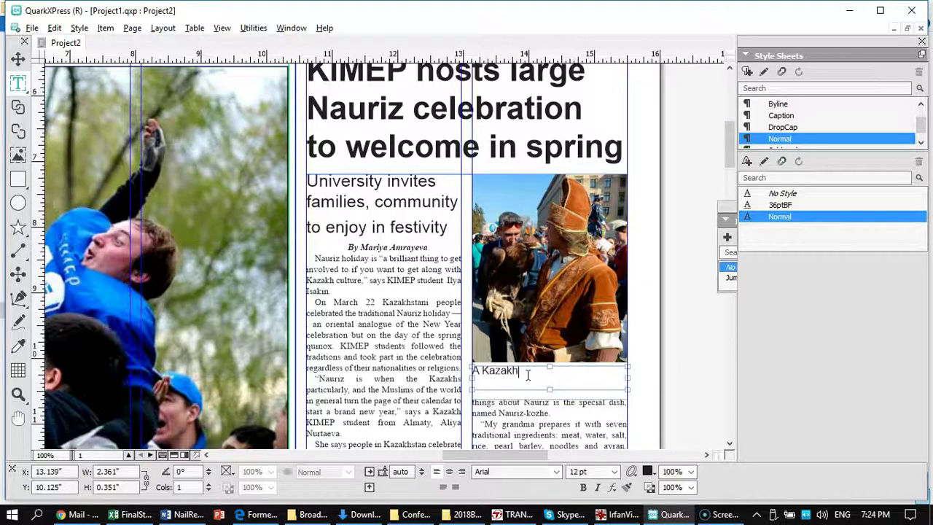
pyautogui.write('ter shows off')
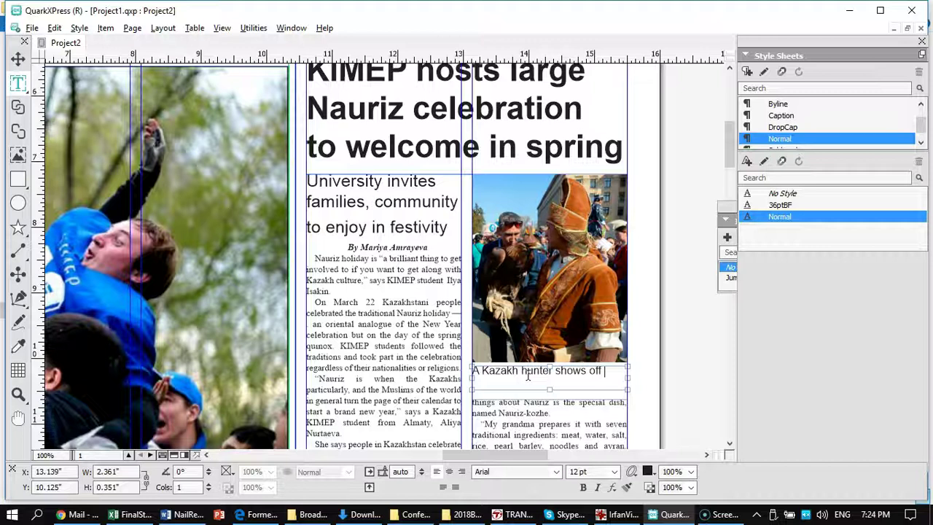
pyautogui.write(' his')
pyautogui.moveTo(549, 390); pyautogui.dragTo(554, 397)
pyautogui.click(515, 383)
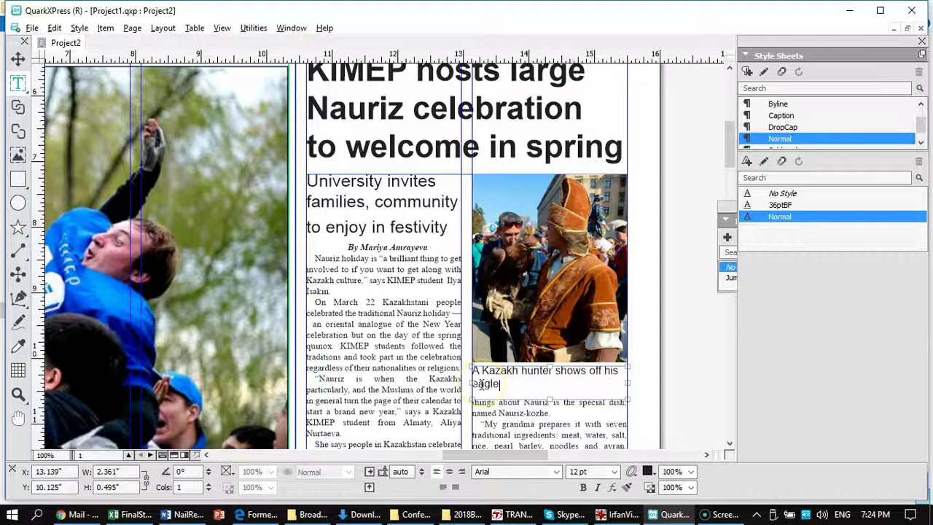
pyautogui.write('.')
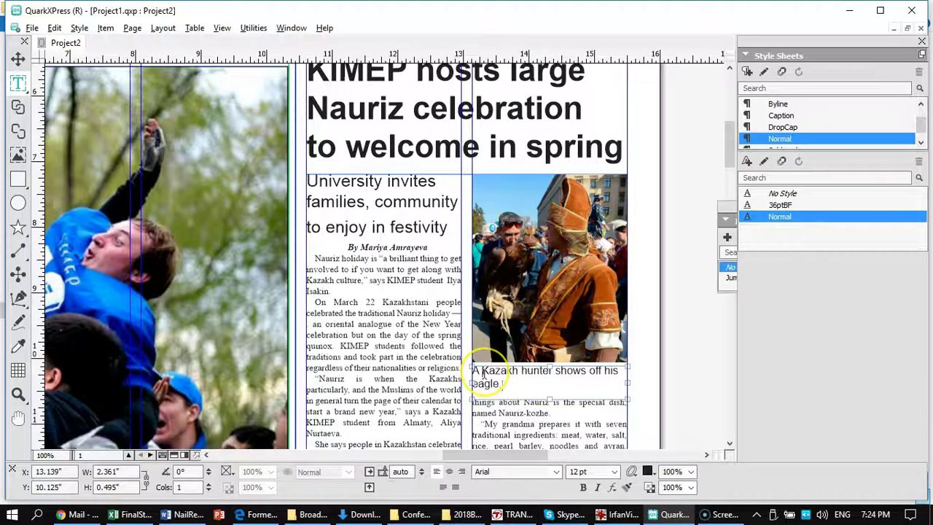
# Step: Apply the Caption style to the whole photo caption and shorten its text box to about 0.38" high
pyautogui.doubleClick(484, 372)
pyautogui.tripleClick(484, 373)
pyautogui.click(488, 377)
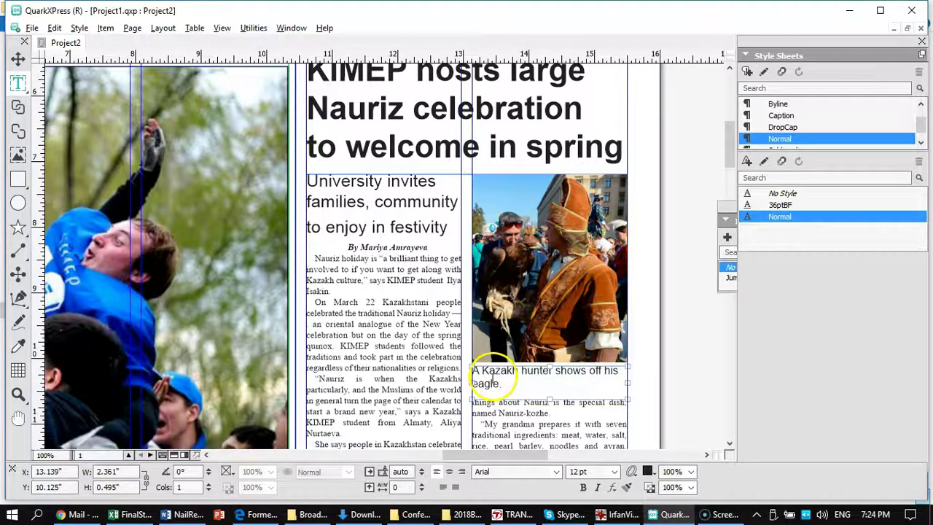
pyautogui.tripleClick(493, 379)
pyautogui.click(499, 384)
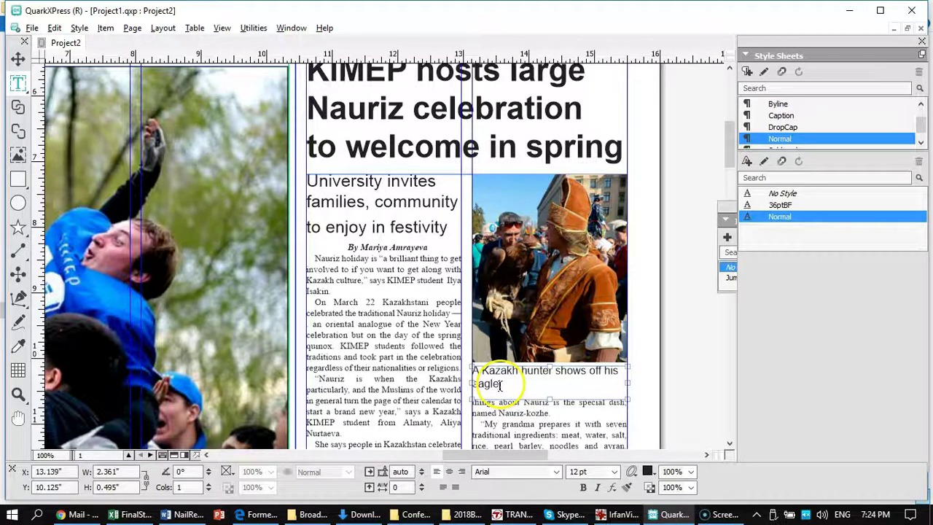
pyautogui.tripleClick(499, 384)
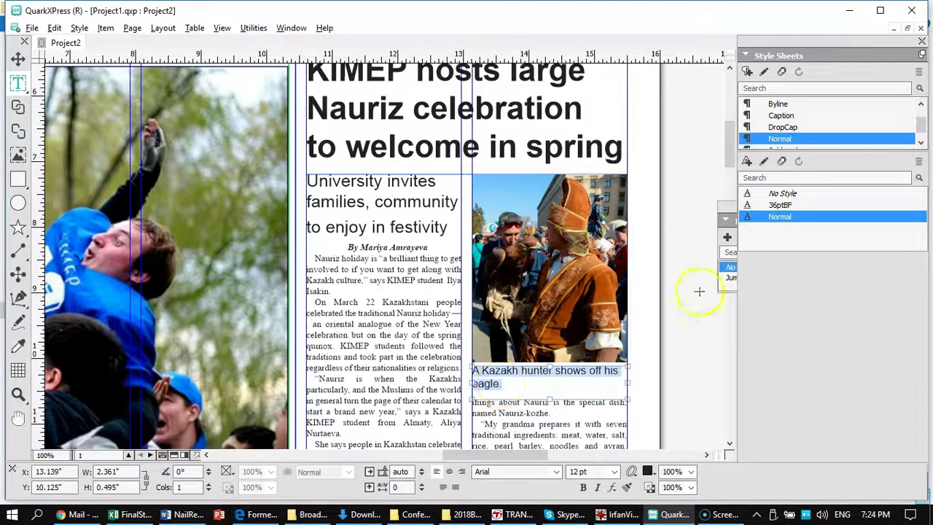
pyautogui.click(785, 116)
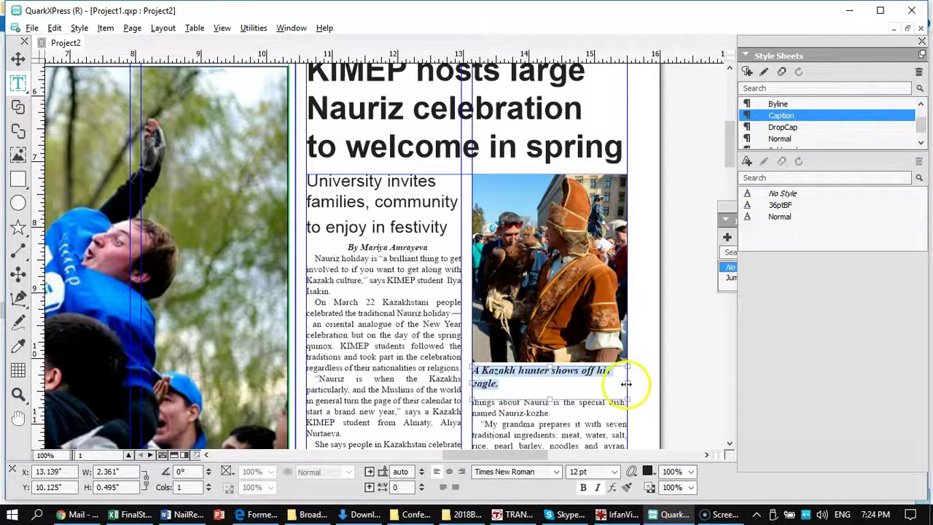
pyautogui.moveTo(552, 399); pyautogui.dragTo(549, 391)
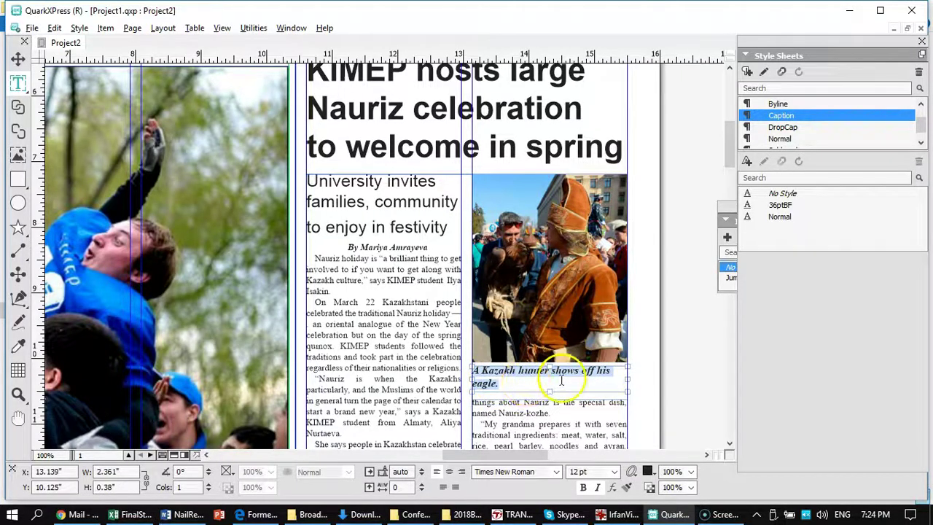
# Step: Insert the word "hunting" before "eagle" in the photo caption
pyautogui.click(519, 370)
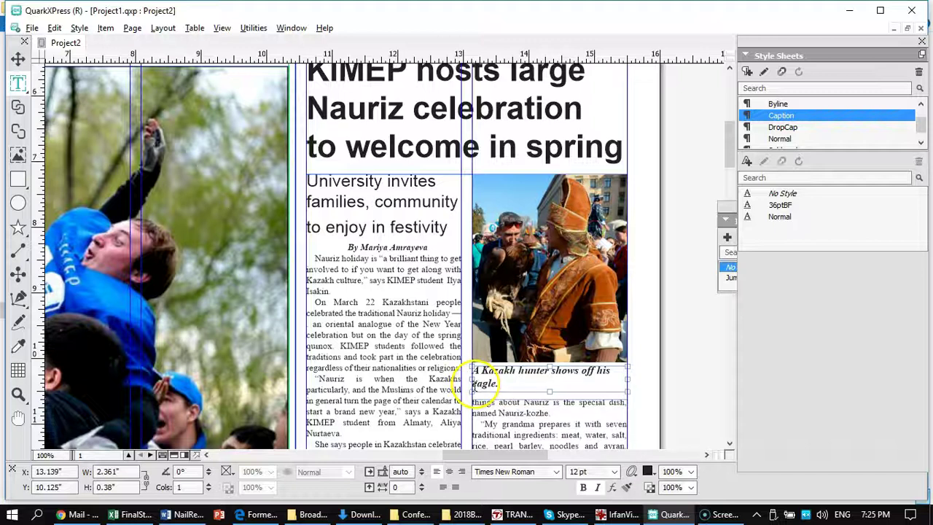
pyautogui.click(611, 371)
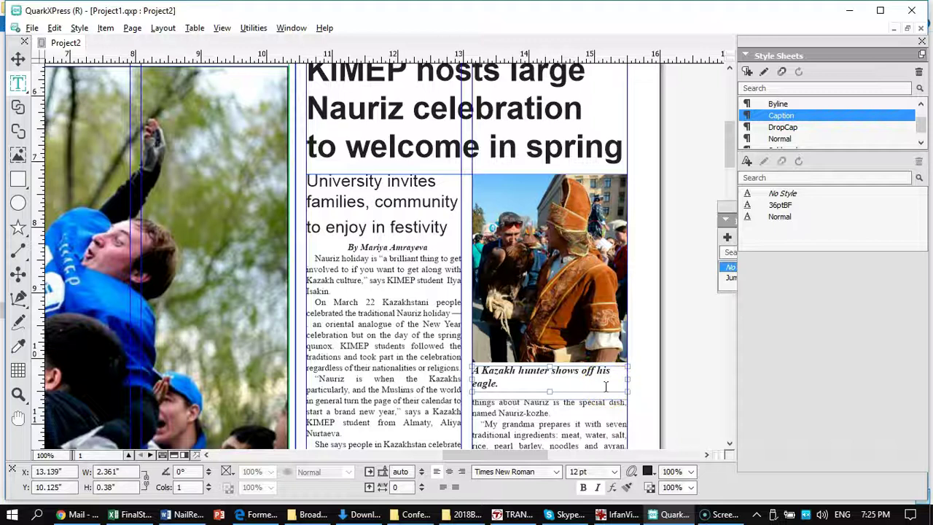
pyautogui.click(602, 386)
pyautogui.click(592, 422)
pyautogui.write('hunting')
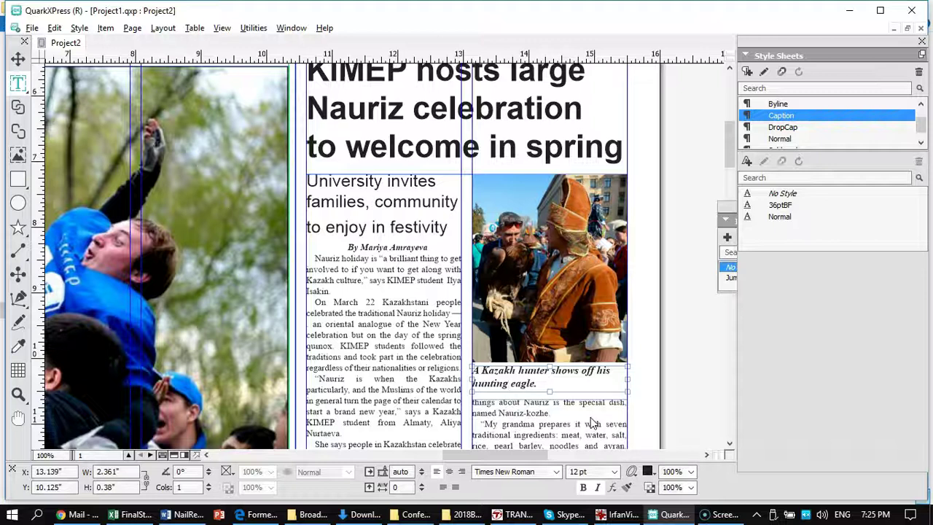
# Step: Replace "hunter" with "sportsman" in the photo caption
pyautogui.click(533, 374)
pyautogui.doubleClick(533, 374)
pyautogui.write('sportsman')
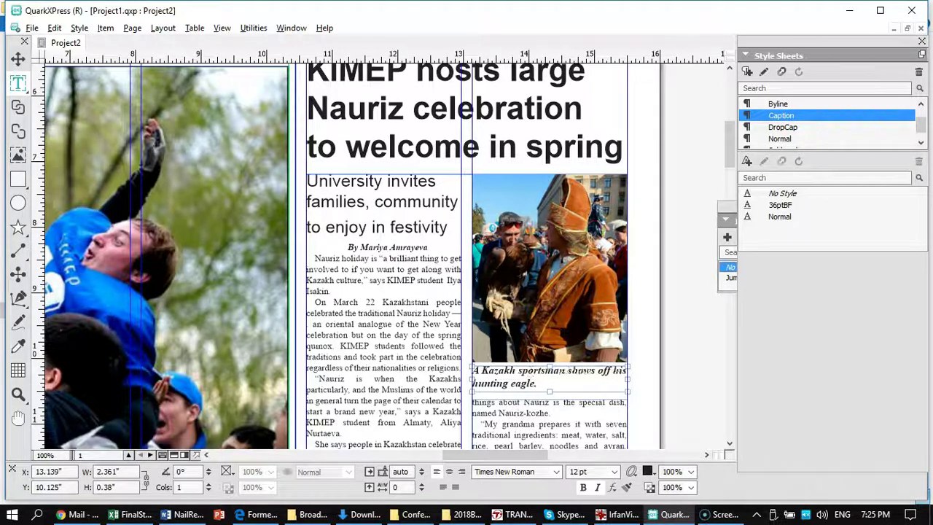
pyautogui.click(543, 381)
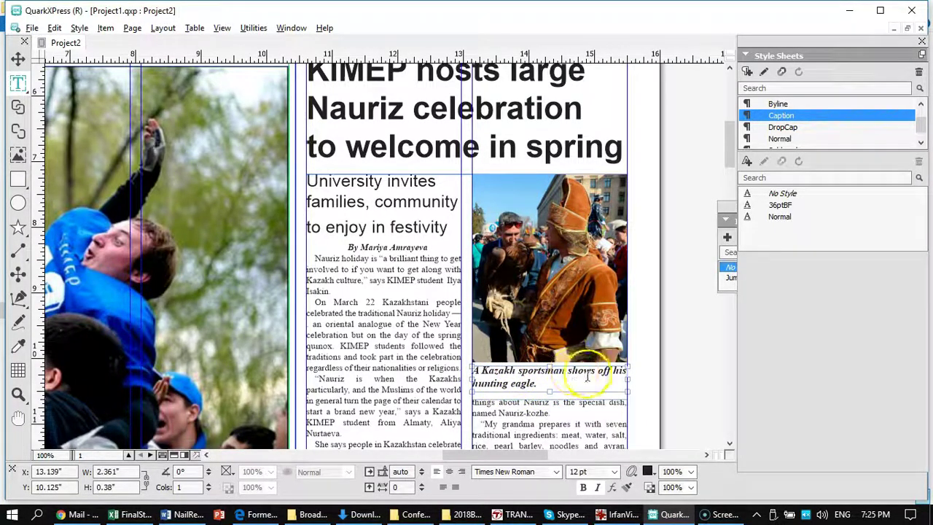
# Step: Extend the end of the photo caption with "during the Nauriz cele." and enlarge its text box to about 0.589" high
pyautogui.click(546, 381)
pyautogui.press('BackSpace')
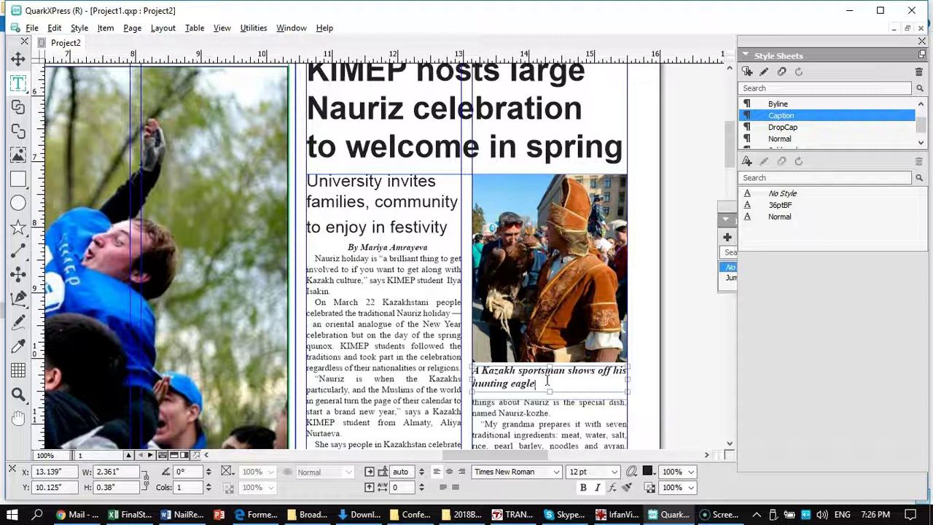
pyautogui.write('during the. Nauriz')
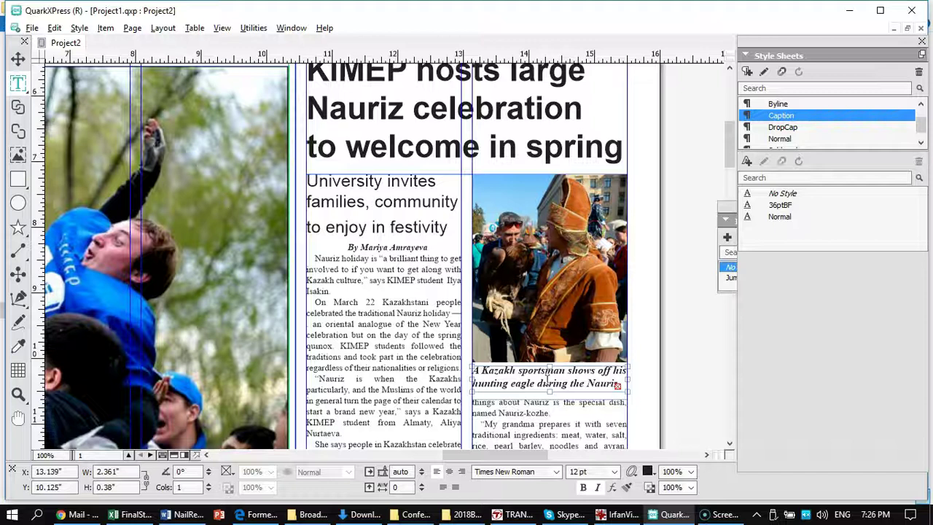
pyautogui.moveTo(549, 390); pyautogui.dragTo(551, 403)
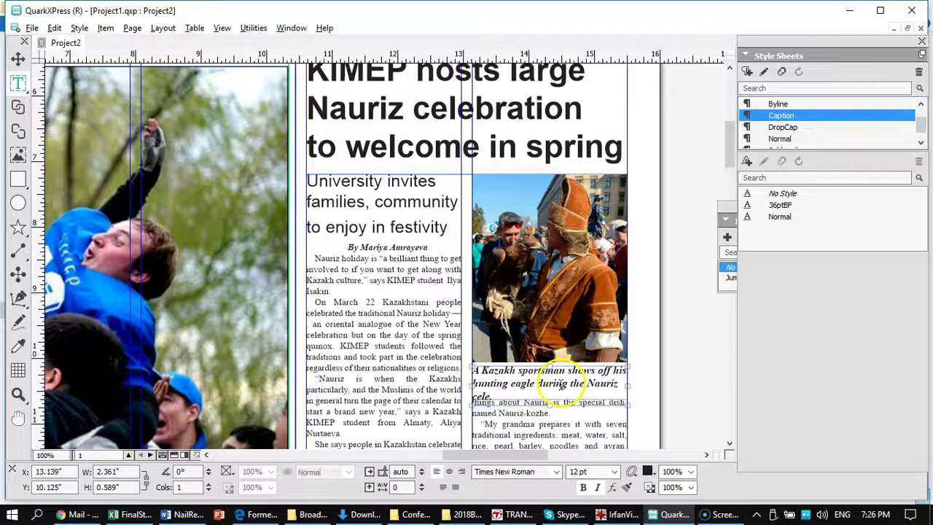
# Step: Enlarge the caption box to about 0.714" high and set its runaround to Item so the article text wraps around it
pyautogui.click(566, 411)
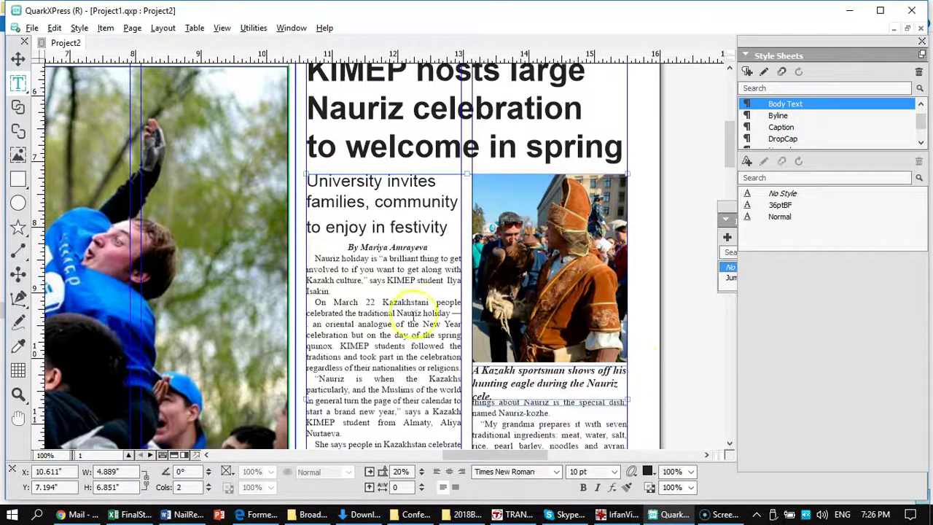
pyautogui.click(18, 58)
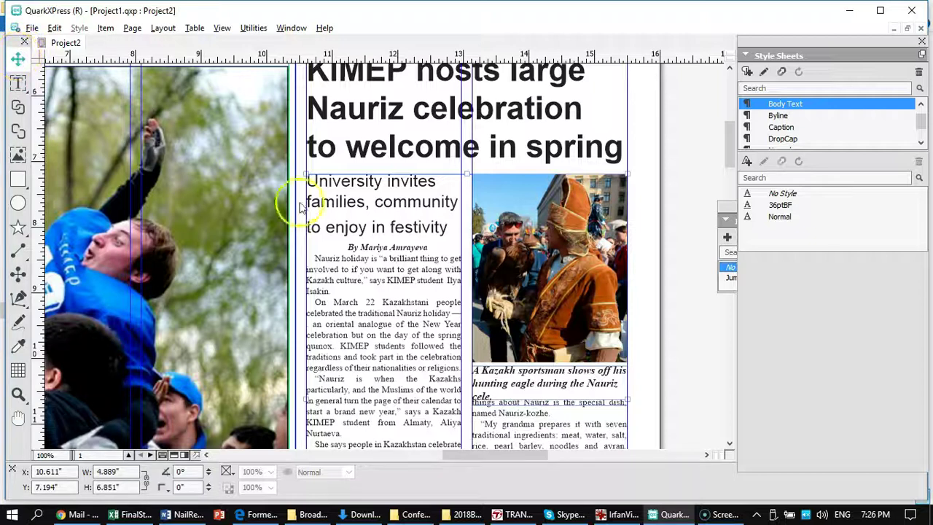
pyautogui.click(539, 384)
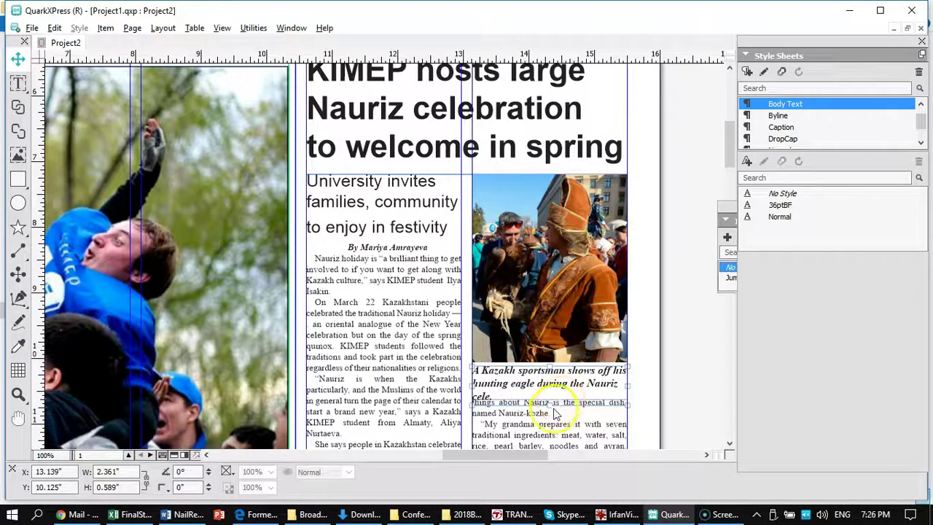
pyautogui.moveTo(552, 403); pyautogui.dragTo(555, 413)
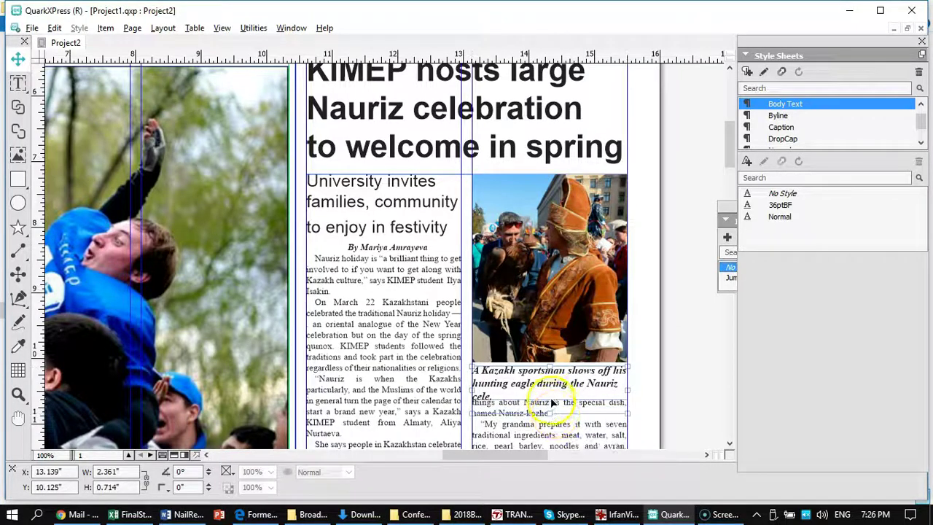
pyautogui.click(573, 426)
pyautogui.moveTo(628, 394); pyautogui.dragTo(628, 399)
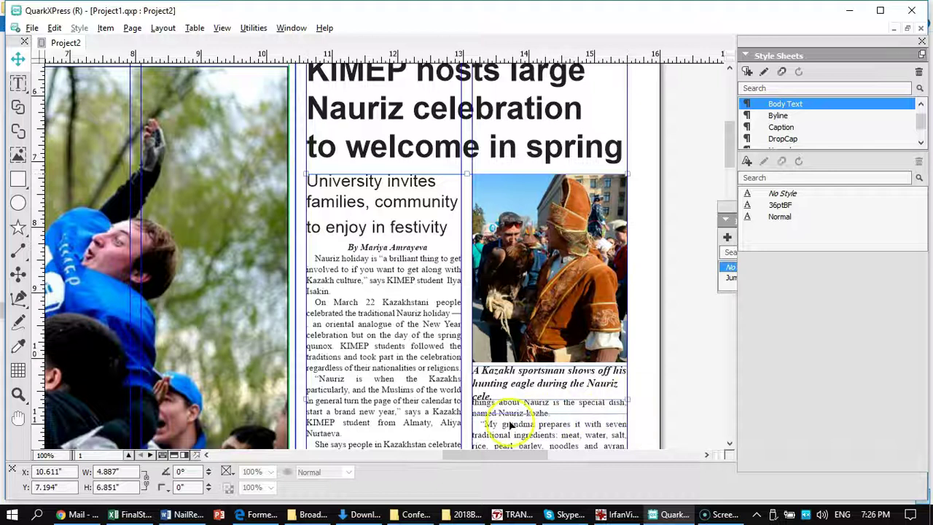
pyautogui.click(536, 378)
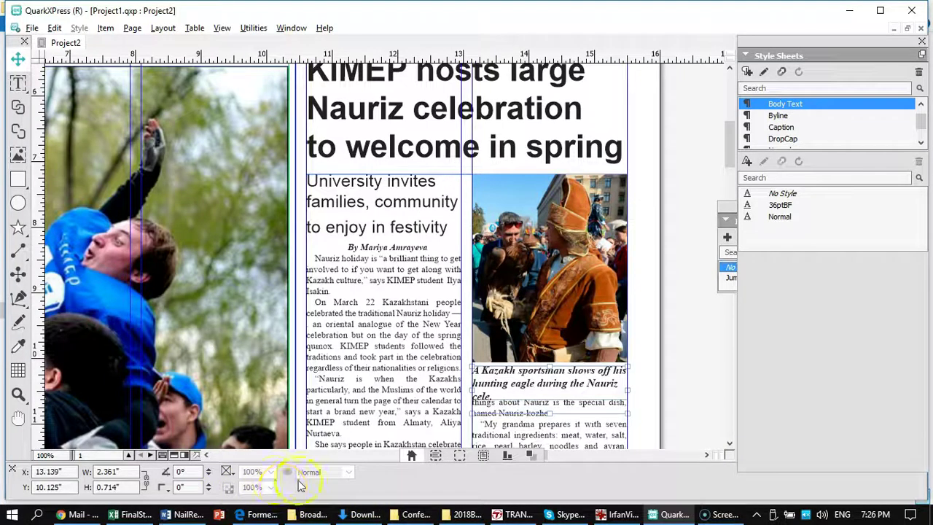
pyautogui.click(482, 456)
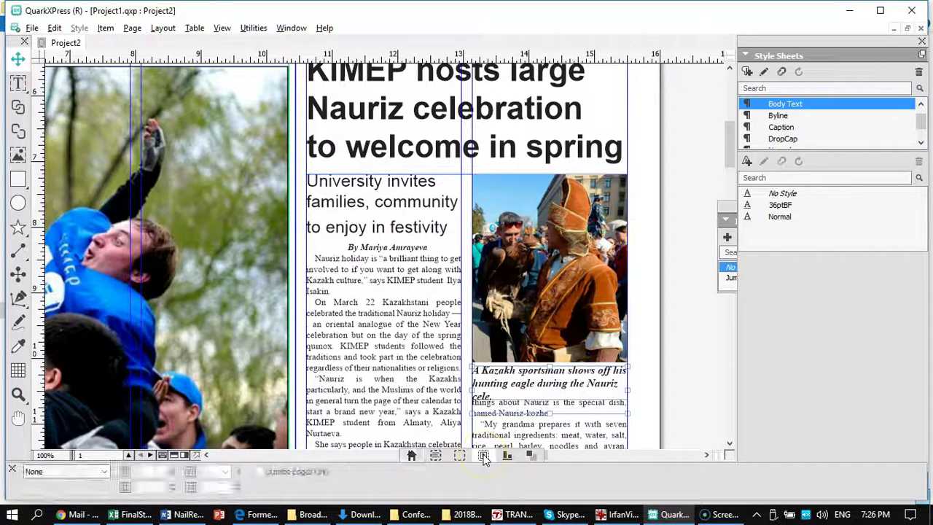
pyautogui.click(105, 472)
pyautogui.click(72, 495)
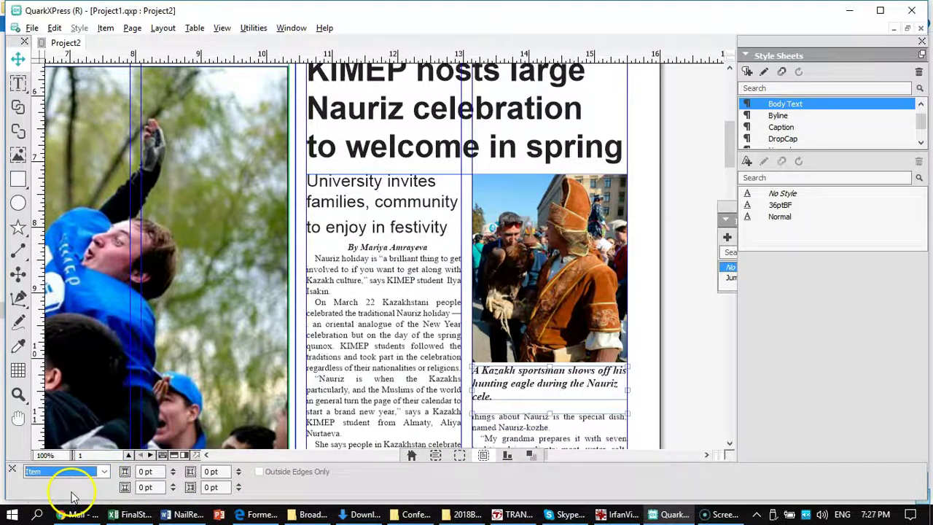
pyautogui.click(573, 398)
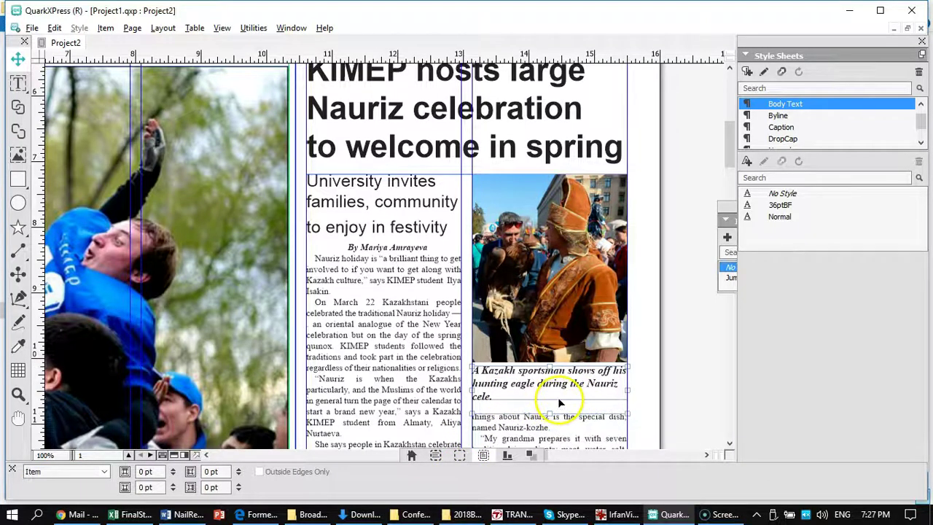
pyautogui.click(541, 438)
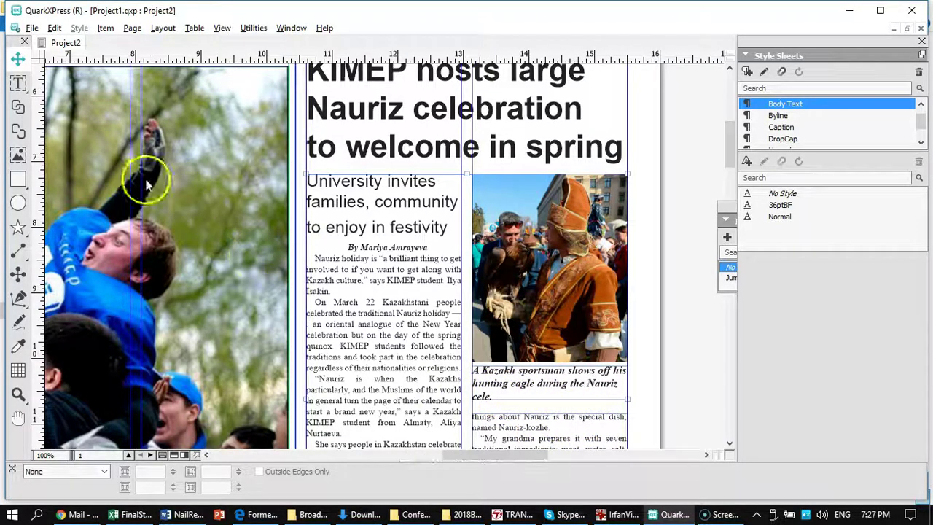
# Step: Complete the caption so it ends with "celebration at KIMEP." and shorten its box to fit the three lines
pyautogui.press('t')
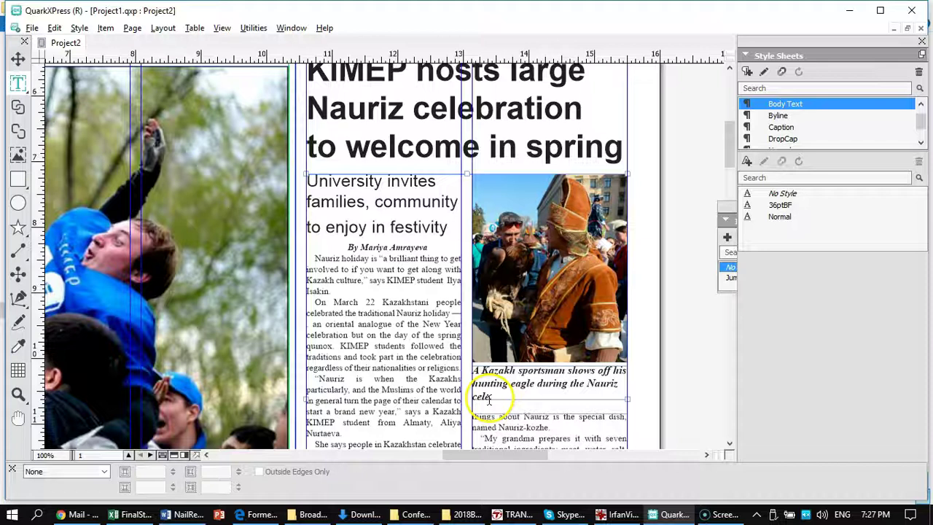
pyautogui.doubleClick(483, 416)
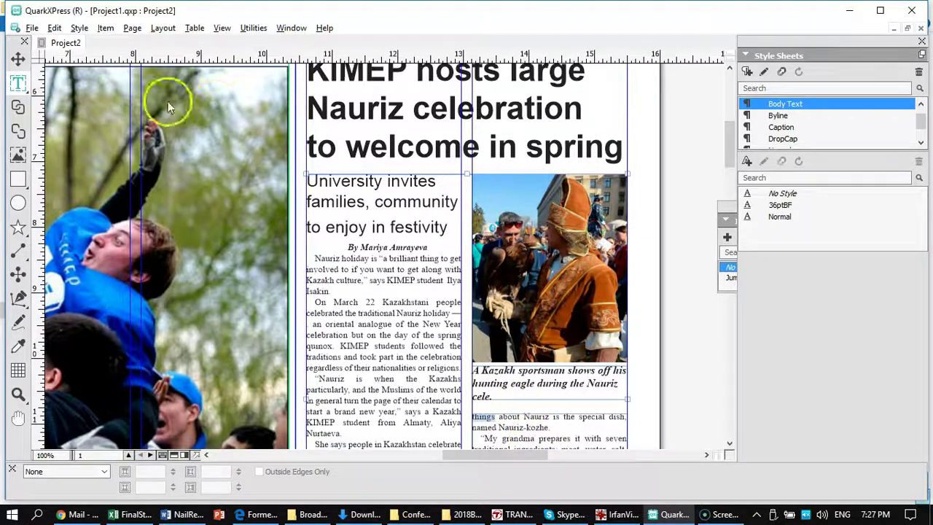
pyautogui.click(18, 58)
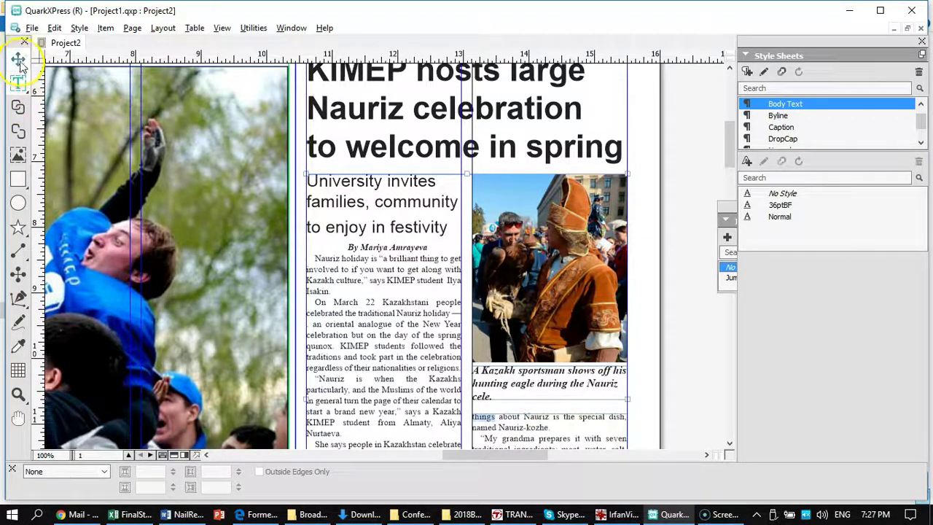
pyautogui.click(510, 383)
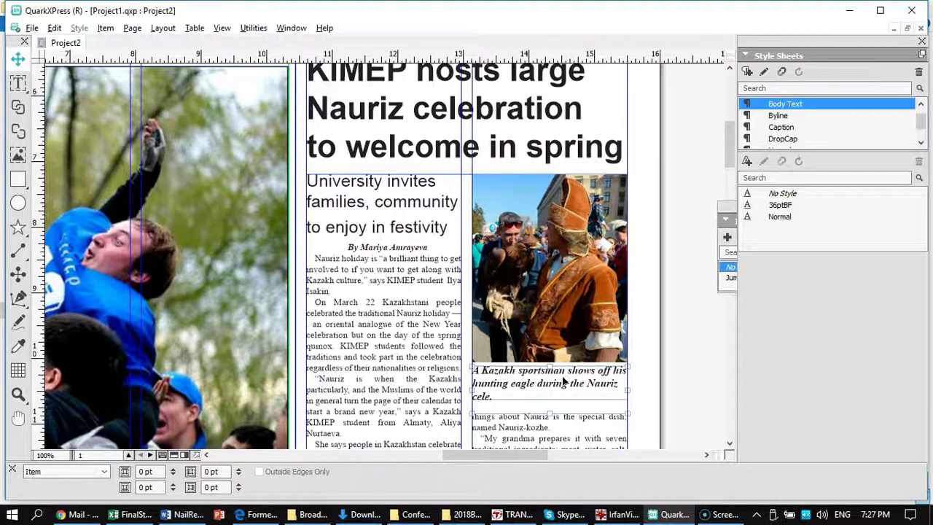
pyautogui.doubleClick(562, 384)
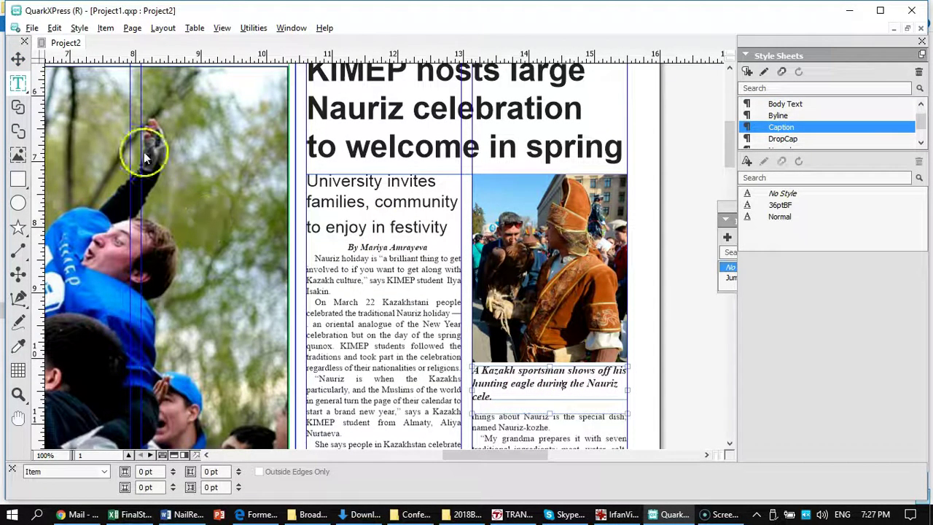
pyautogui.click(22, 86)
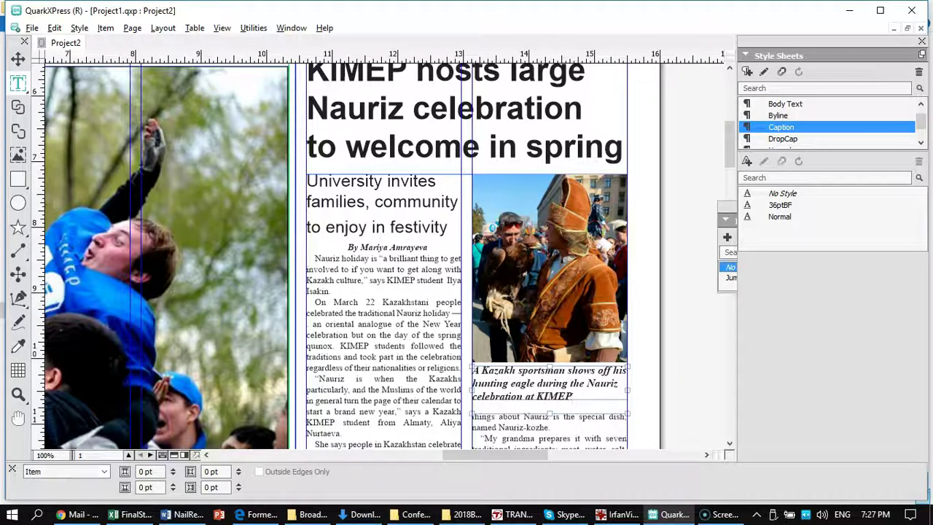
pyautogui.moveTo(551, 404); pyautogui.dragTo(552, 408)
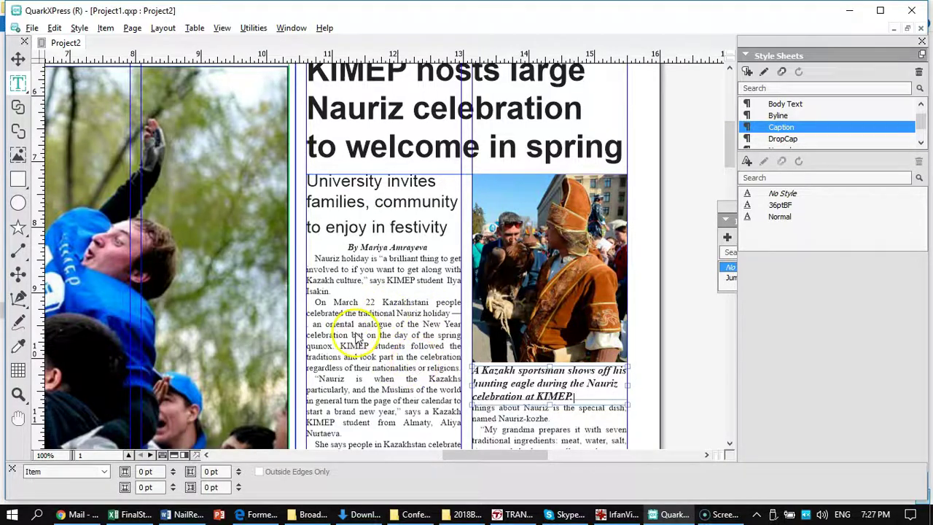
# Step: Draw a text box about 2.359" wide and 0.361" high below the article's second column and enter "'Nauriz' continues on Page 2"
pyautogui.click(19, 58)
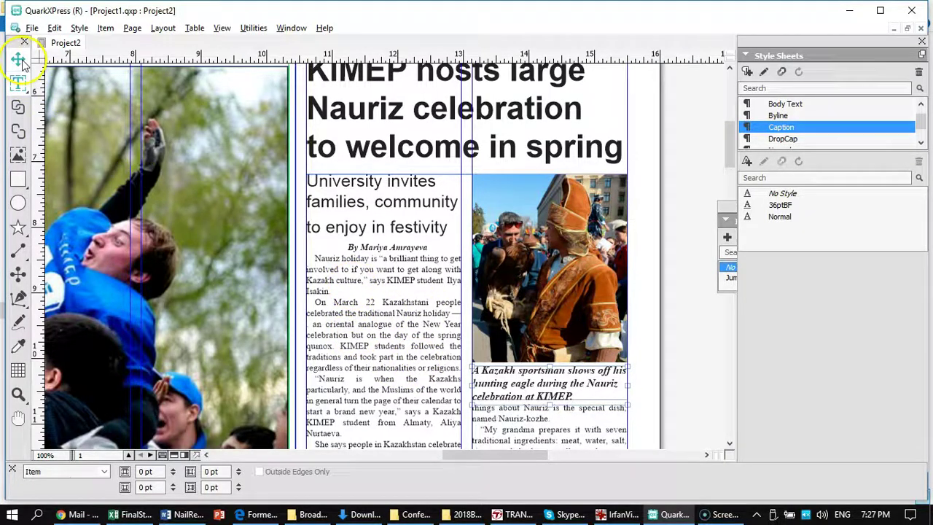
pyautogui.scroll(-3, 377, 288)
pyautogui.scroll(-5, 377, 287)
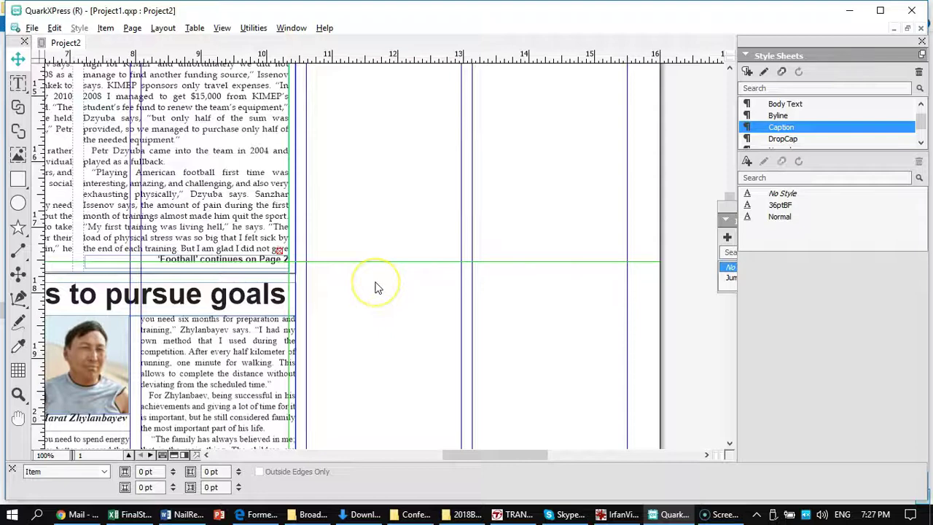
pyautogui.scroll(3, 375, 285)
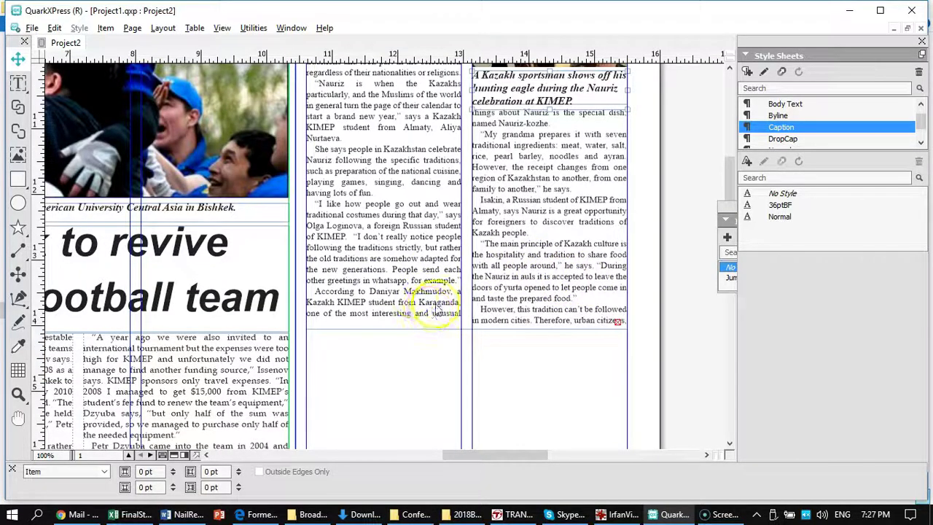
pyautogui.scroll(5, 387, 280)
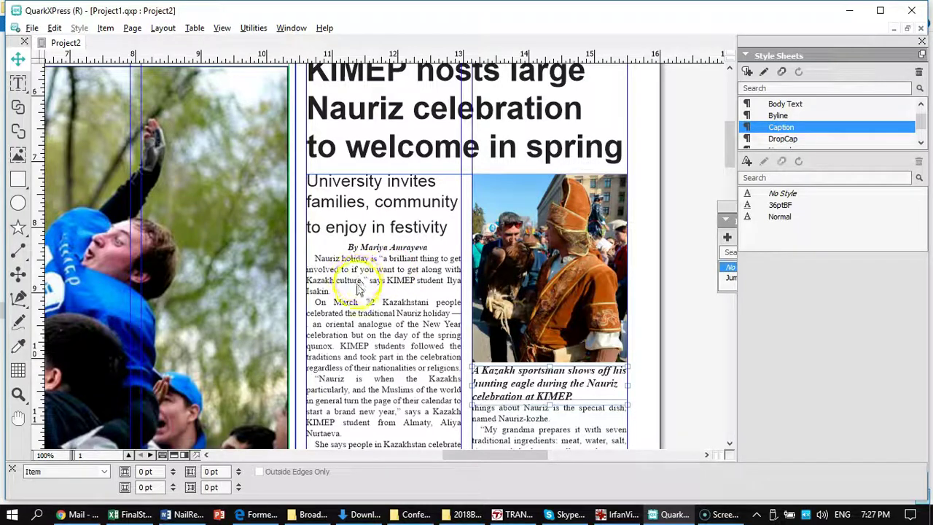
pyautogui.scroll(-5, 371, 293)
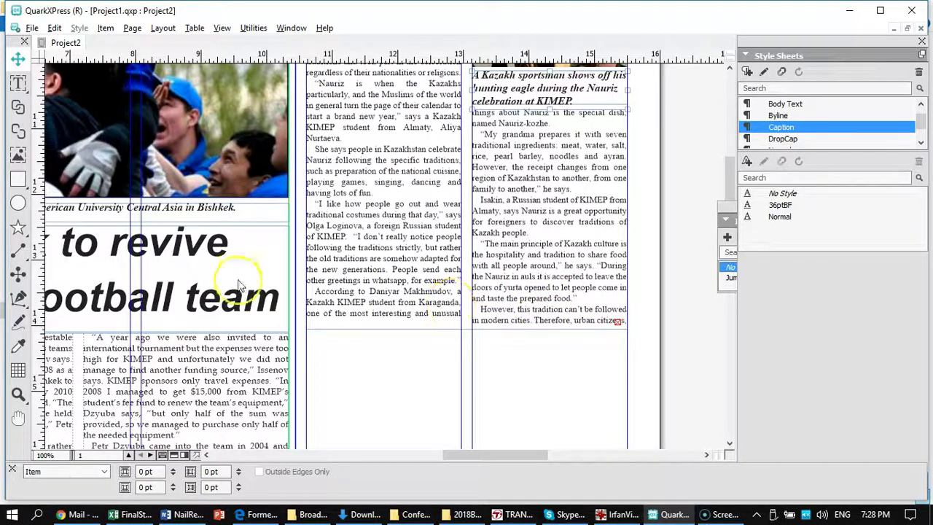
pyautogui.click(19, 84)
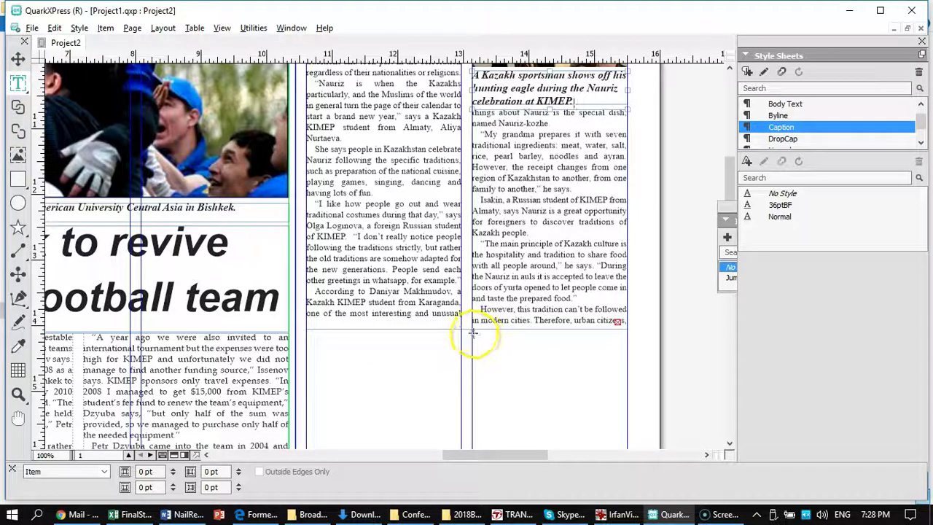
pyautogui.moveTo(472, 333); pyautogui.dragTo(623, 357)
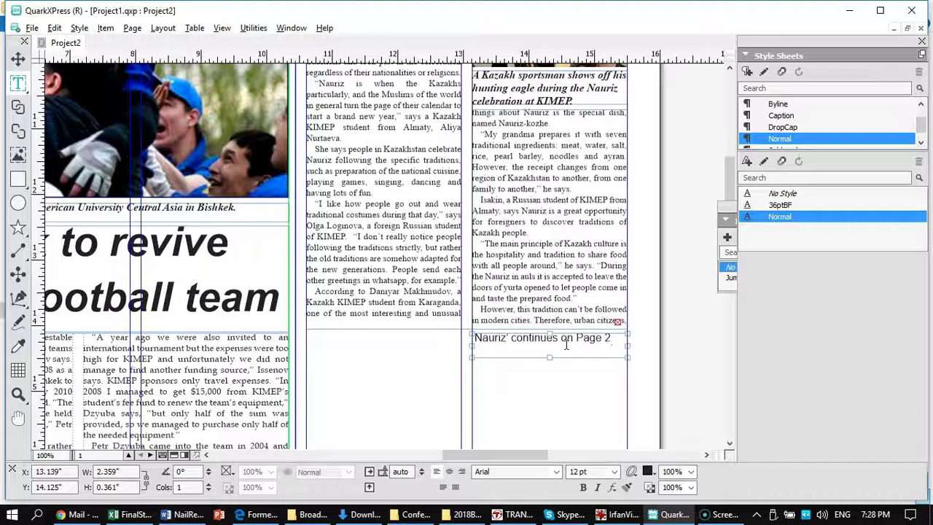
# Step: Select the whole "continues on Page 2" line and look through the paragraph styles for one that suits a jump line
pyautogui.click(17, 58)
pyautogui.click(17, 83)
pyautogui.click(501, 341)
pyautogui.tripleClick(502, 341)
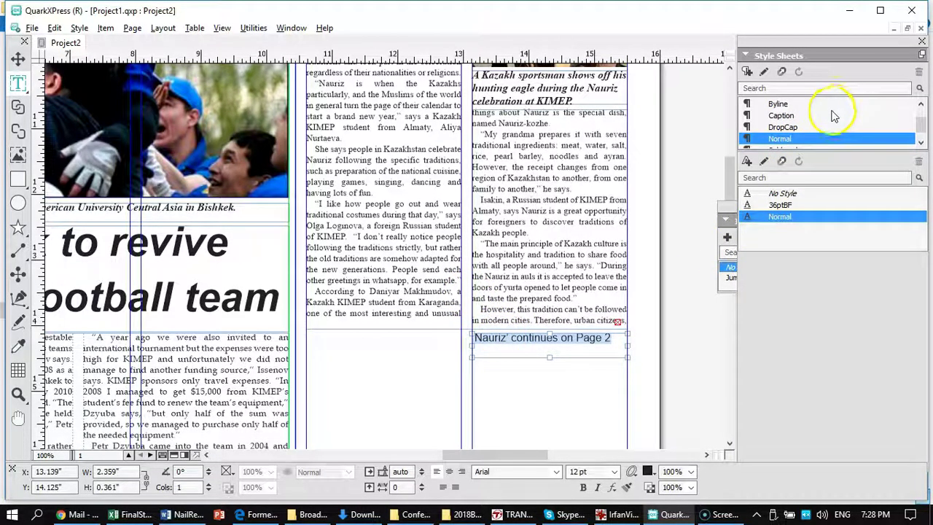
pyautogui.scroll(-1, 830, 116)
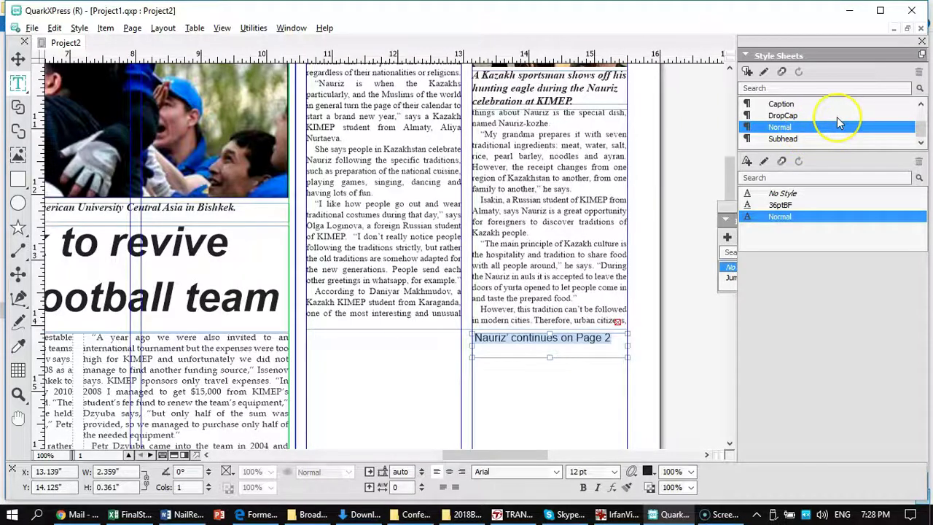
pyautogui.scroll(3, 837, 121)
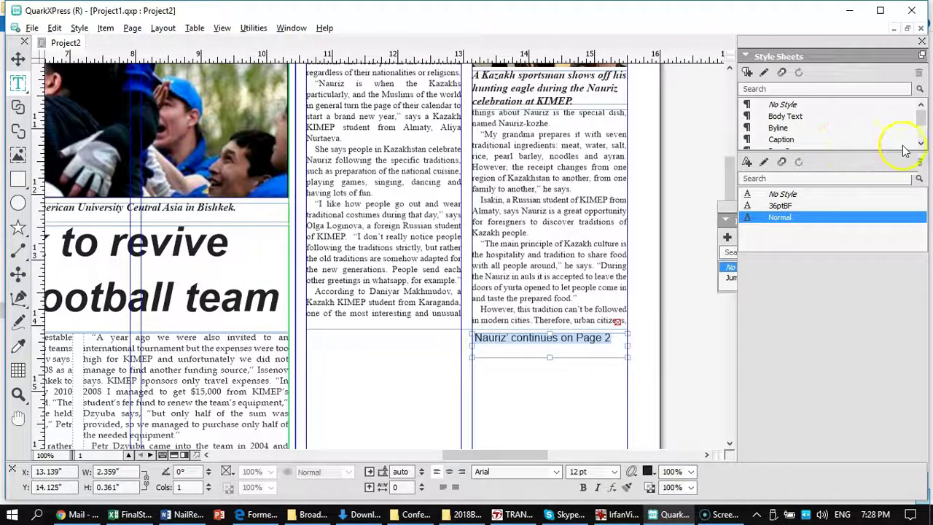
pyautogui.moveTo(919, 124)
pyautogui.mouseDown()
pyautogui.moveTo(922, 138)
pyautogui.moveTo(920, 120)
pyautogui.mouseUp()
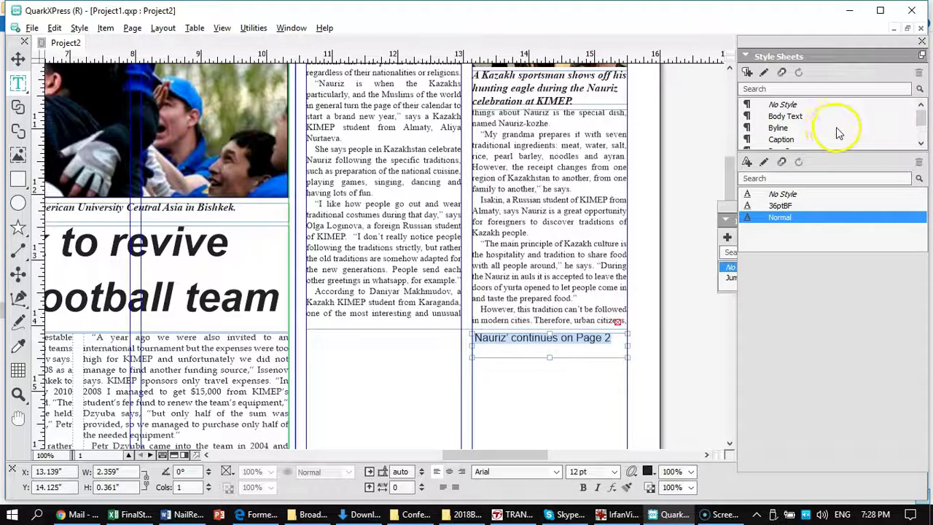
pyautogui.moveTo(920, 120); pyautogui.dragTo(923, 140)
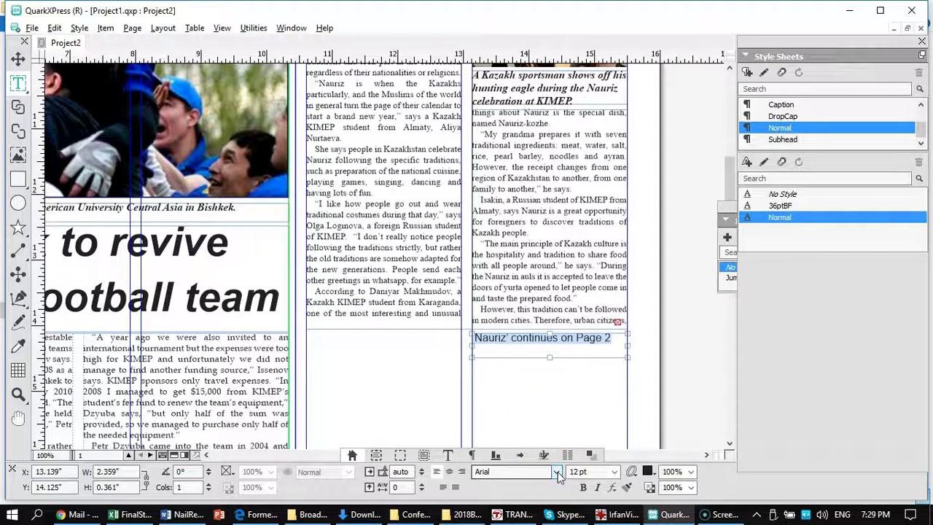
# Step: Examine how the existing jump lines of the other articles on the page are formatted
pyautogui.scroll(-10, 255, 321)
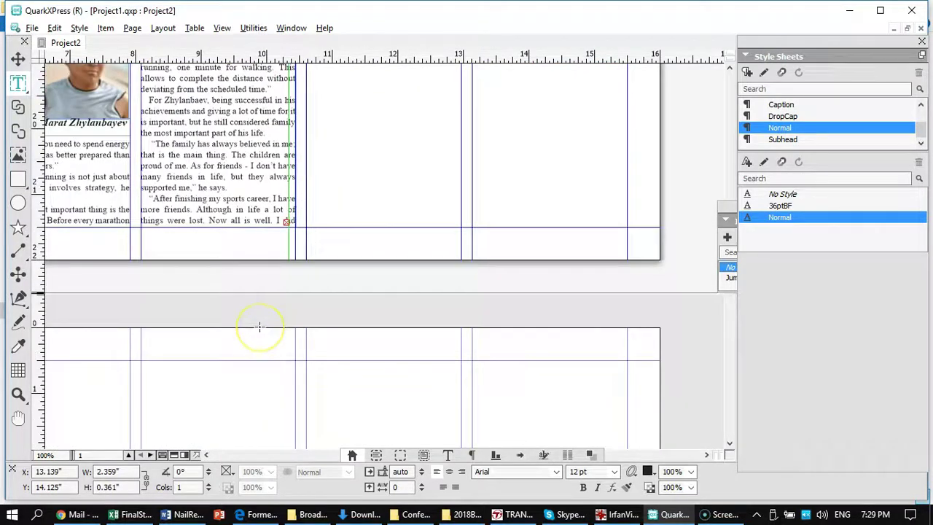
pyautogui.scroll(10, 259, 327)
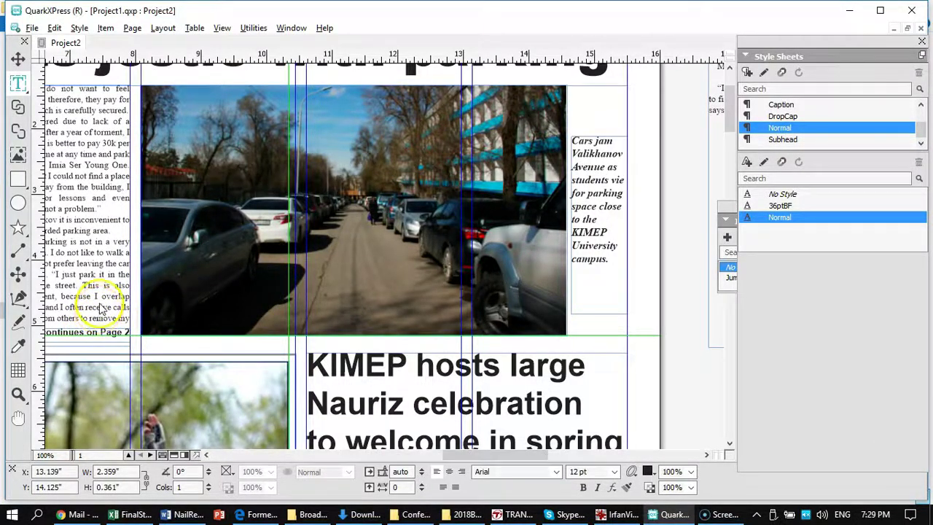
pyautogui.scroll(-3, 99, 303)
pyautogui.scroll(-3, 400, 306)
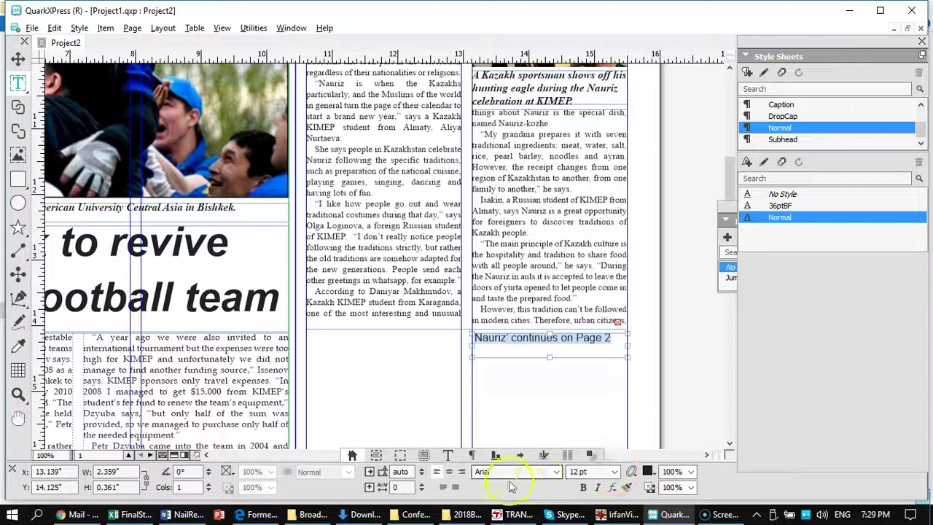
# Step: Format the "'Nauriz' continues on Page 2" line as bold, 10 pt and right-aligned
pyautogui.click(584, 487)
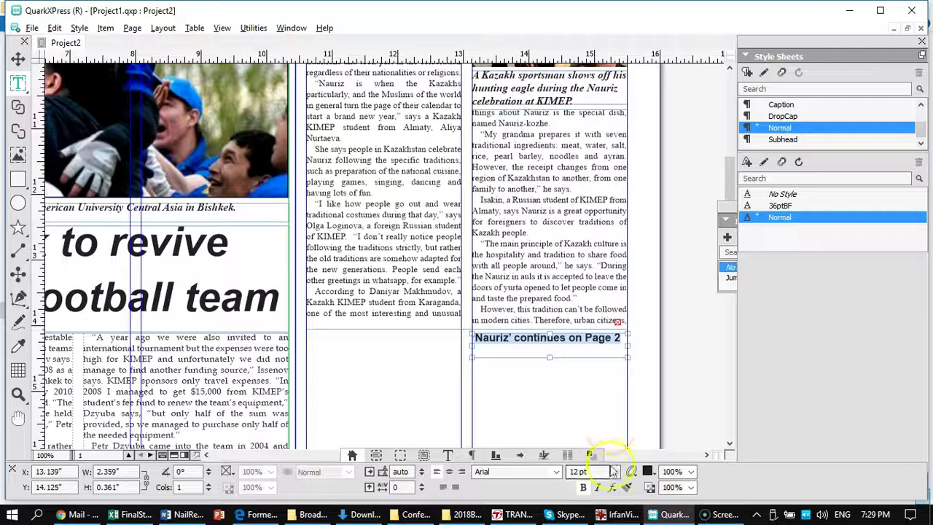
pyautogui.click(616, 472)
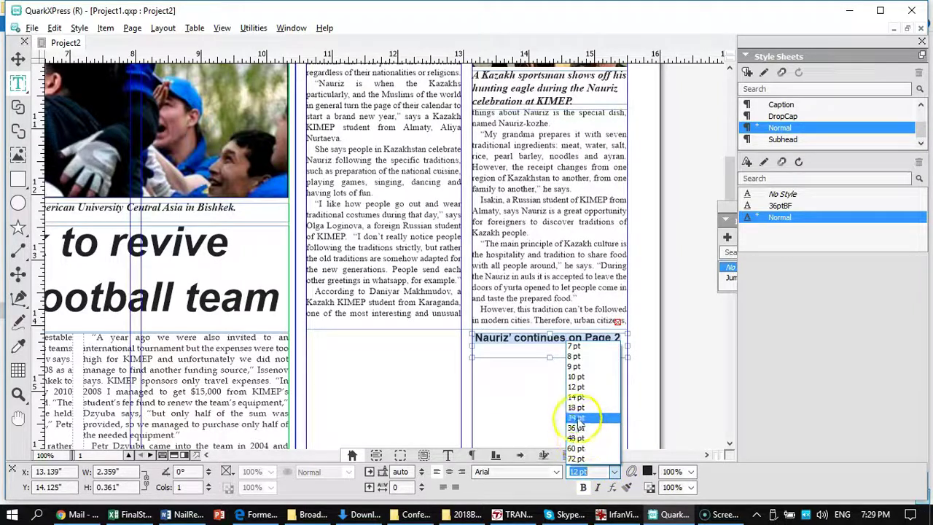
pyautogui.click(577, 377)
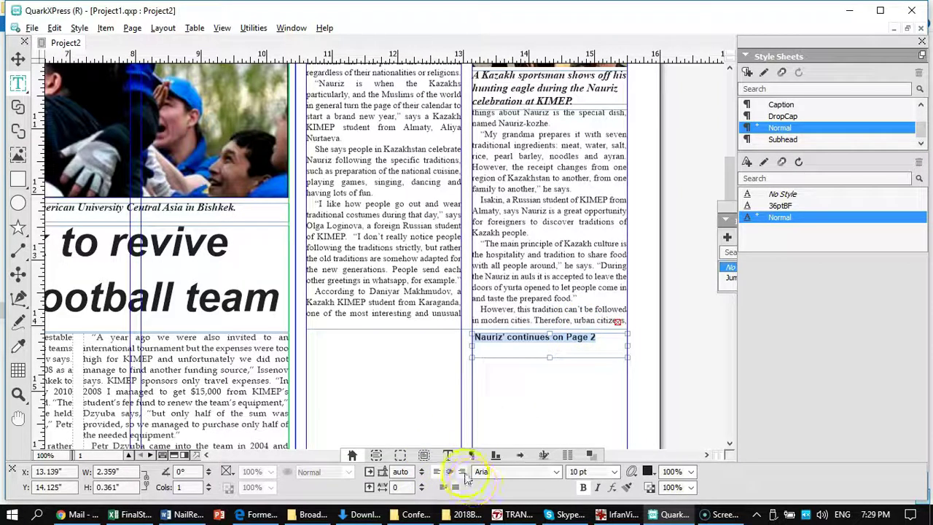
pyautogui.click(462, 472)
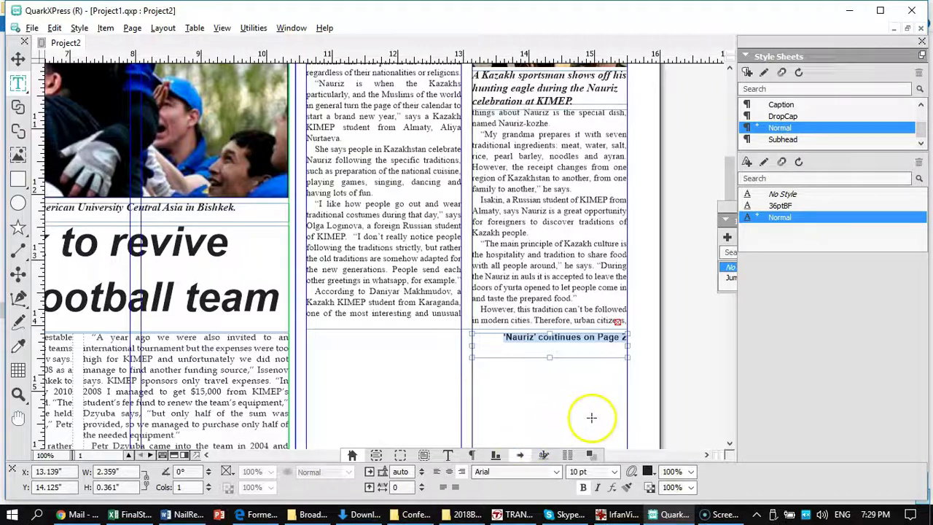
# Step: Create a paragraph style sheet named Jump2 from the formatted Nauriz jump line
pyautogui.moveTo(571, 334); pyautogui.dragTo(571, 333)
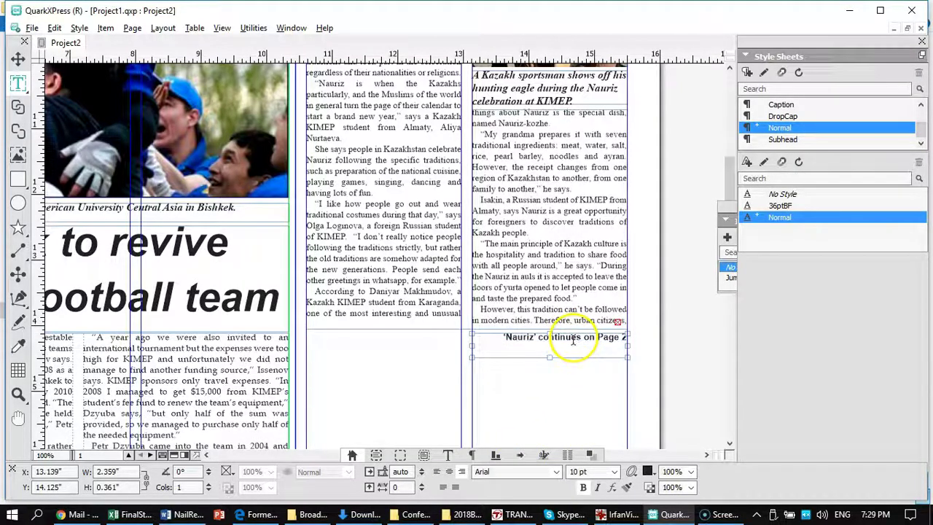
pyautogui.tripleClick(573, 338)
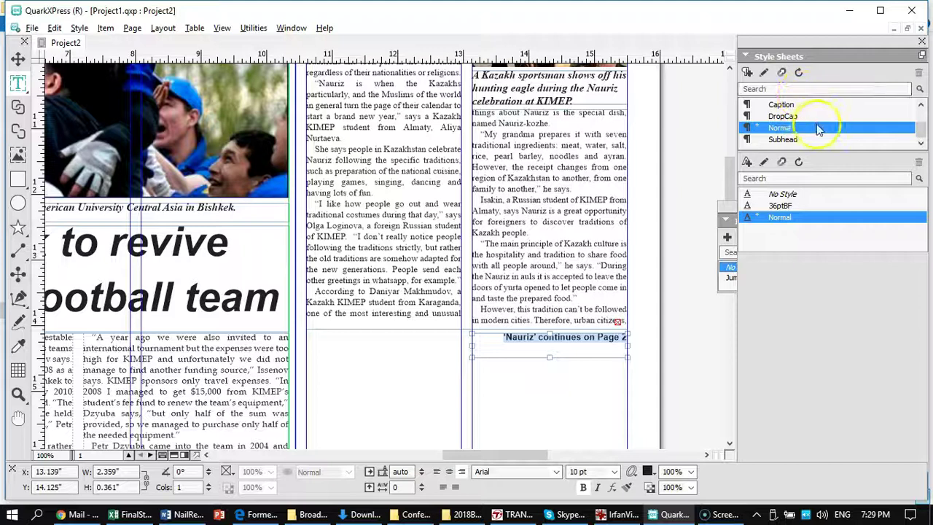
pyautogui.click(748, 75)
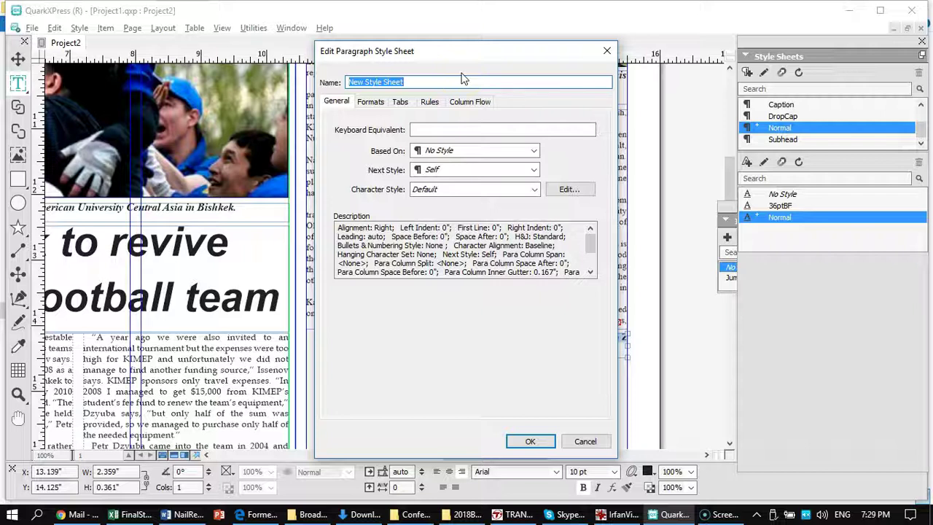
pyautogui.write('Jump2')
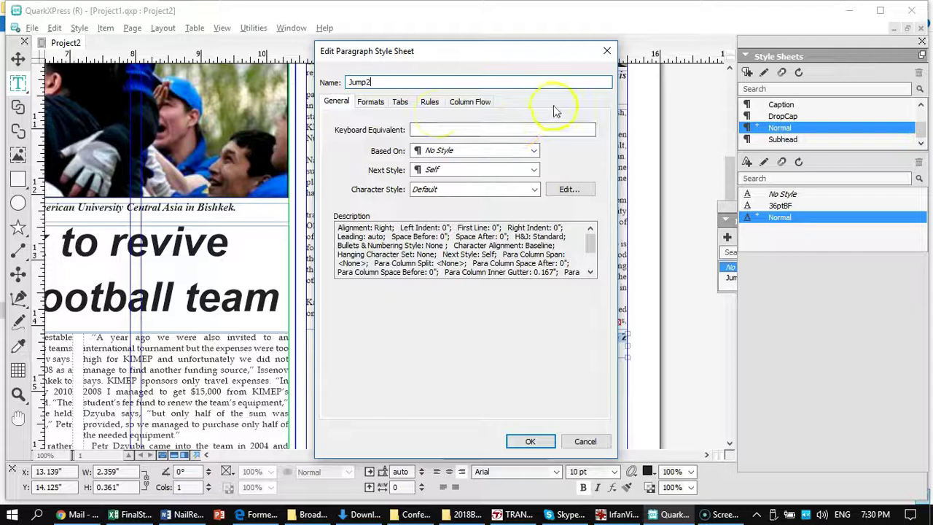
pyautogui.click(529, 440)
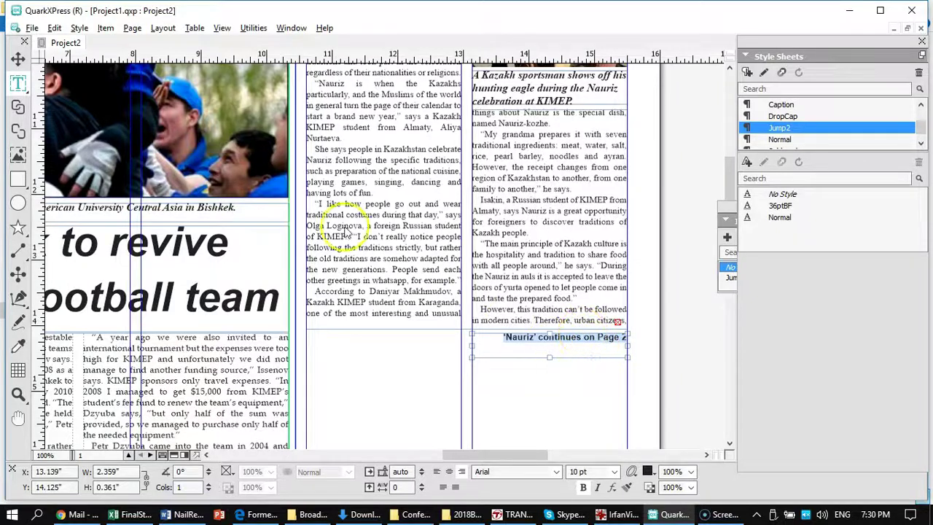
# Step: Shorten the Nauriz jump line box to about 0.271" high and set its runaround to Item
pyautogui.click(18, 59)
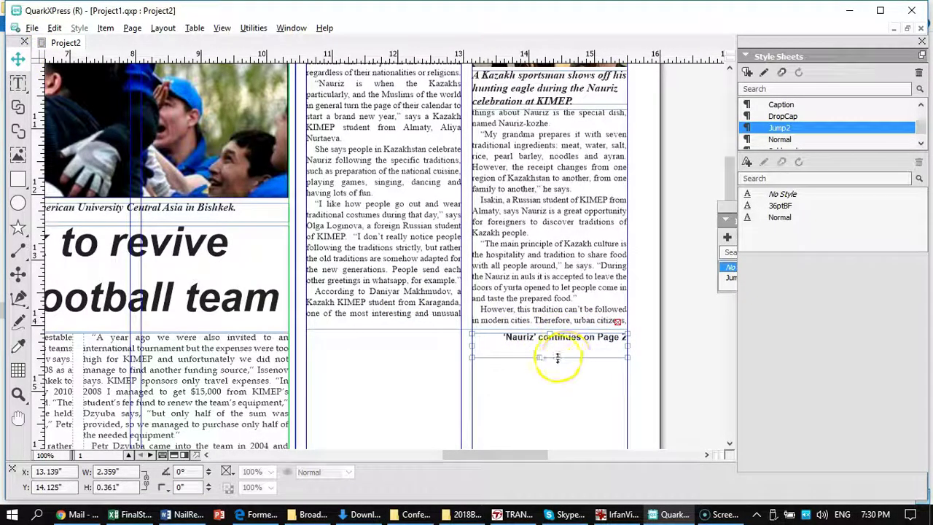
pyautogui.moveTo(551, 359); pyautogui.dragTo(549, 355)
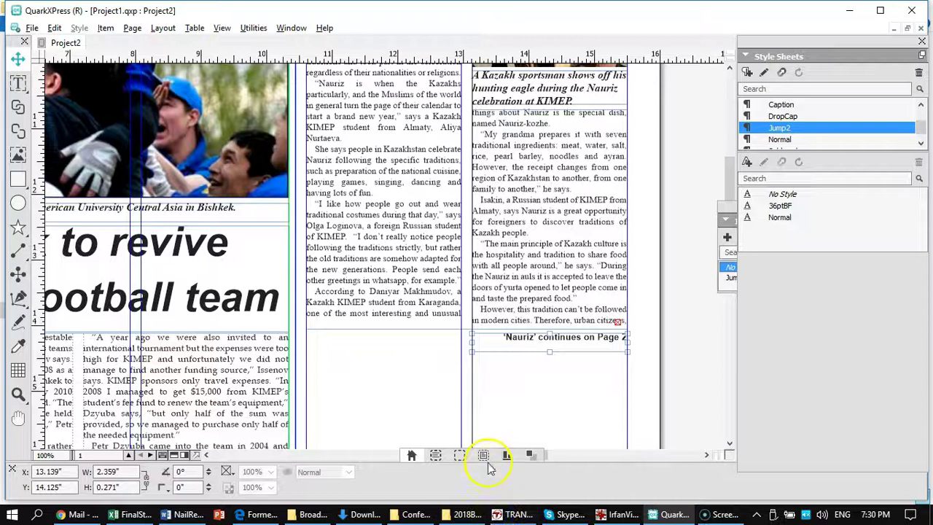
pyautogui.click(484, 455)
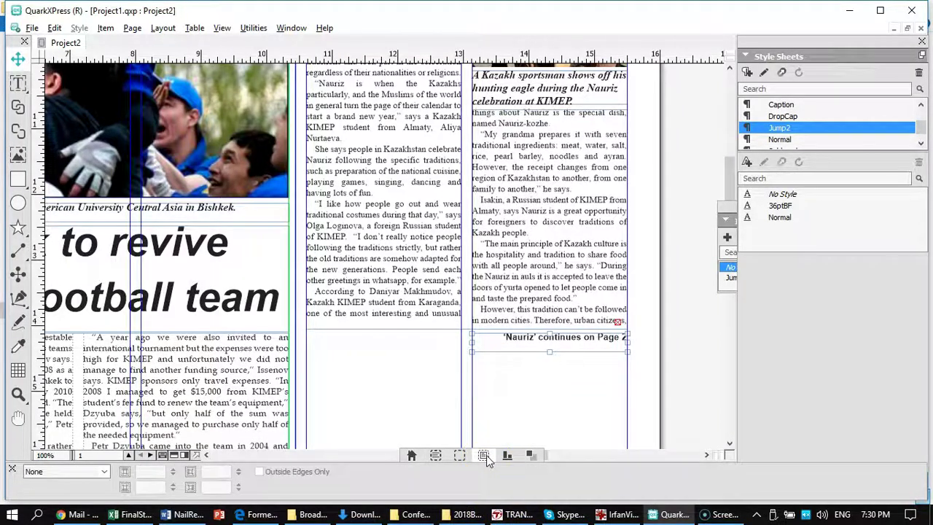
pyautogui.click(105, 472)
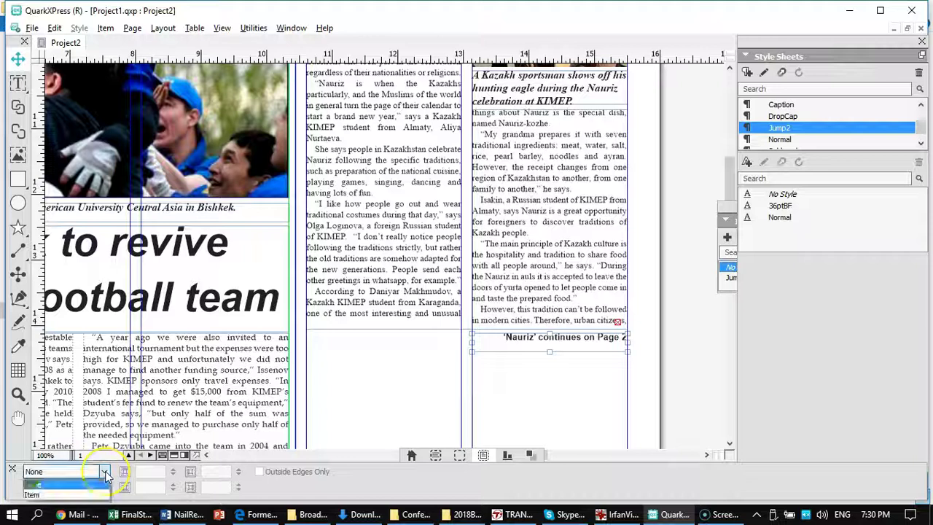
pyautogui.click(73, 498)
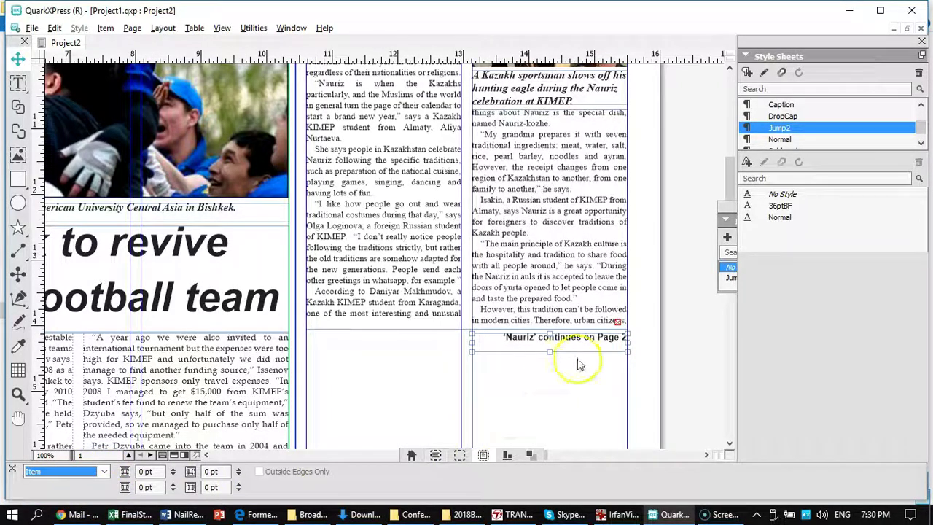
# Step: Move the jump line box up into the end of the second column and place a horizontal guide at the first column's last baseline
pyautogui.moveTo(575, 341); pyautogui.dragTo(573, 320)
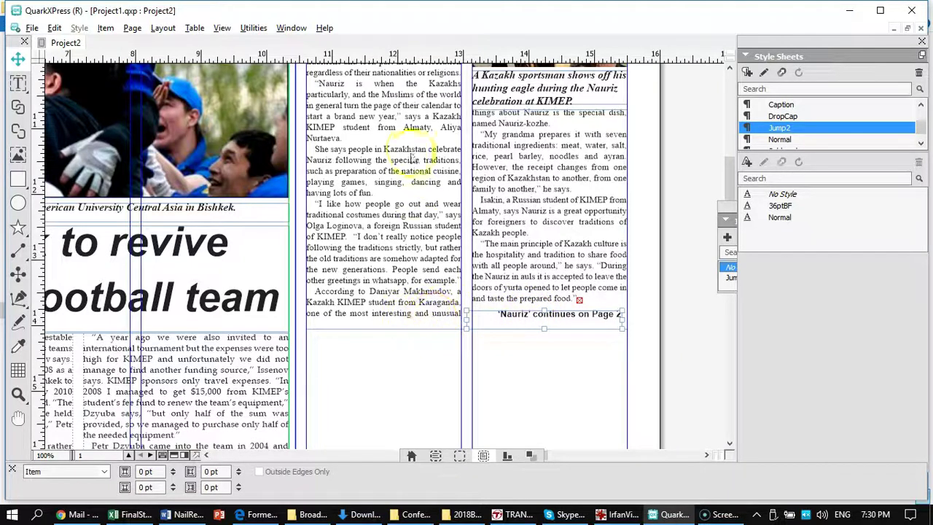
pyautogui.moveTo(428, 52); pyautogui.dragTo(418, 315)
pyautogui.moveTo(419, 319); pyautogui.dragTo(419, 315)
pyautogui.click(552, 334)
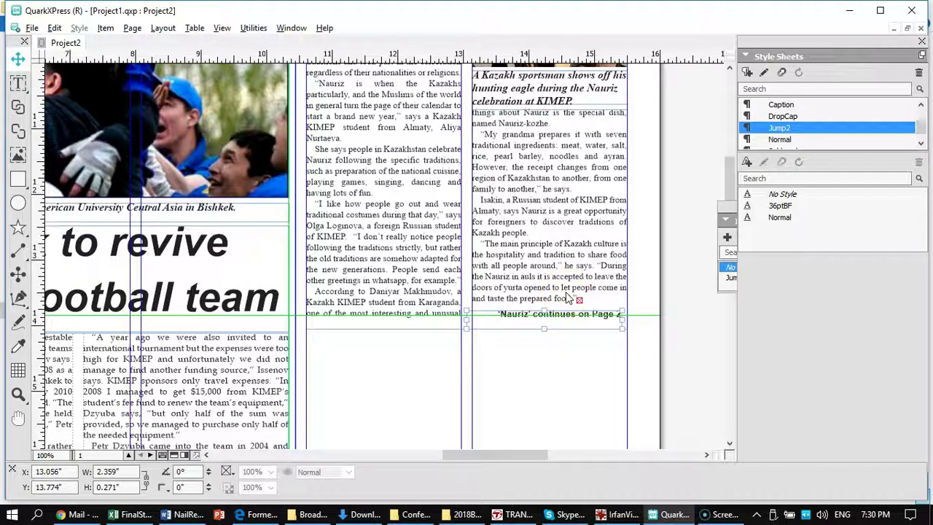
# Step: Align the jump line with the baseline guide, trim its box to about 0.156" high and widen it to the column's right edge, about 2.443"
pyautogui.click(19, 393)
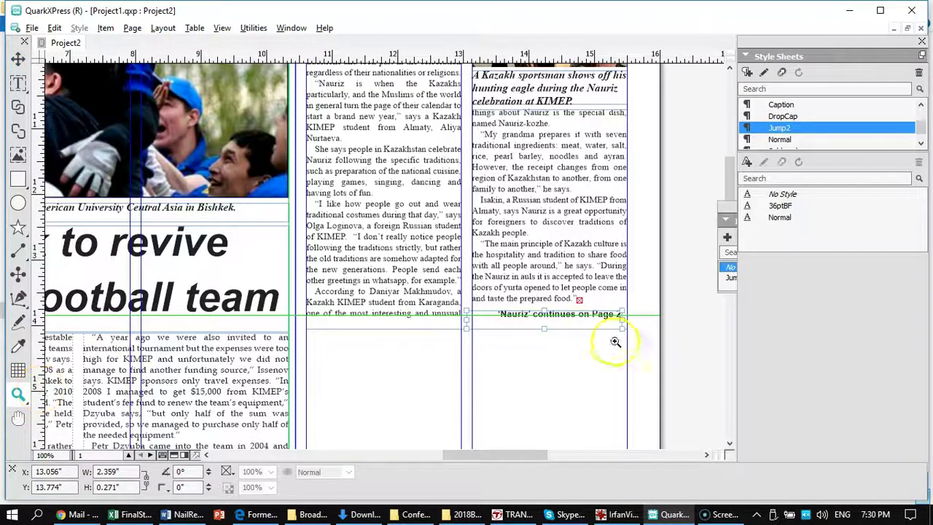
pyautogui.moveTo(645, 352); pyautogui.dragTo(404, 281)
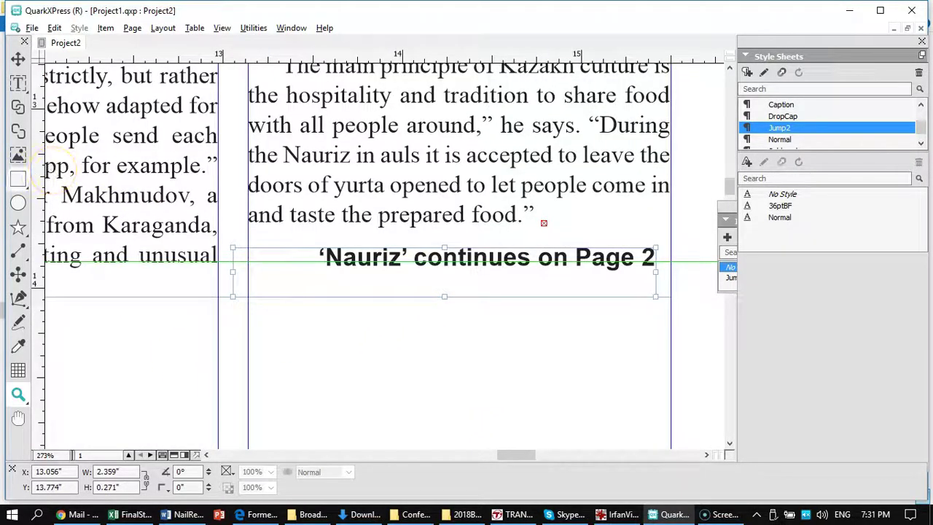
pyautogui.click(20, 64)
pyautogui.click(457, 256)
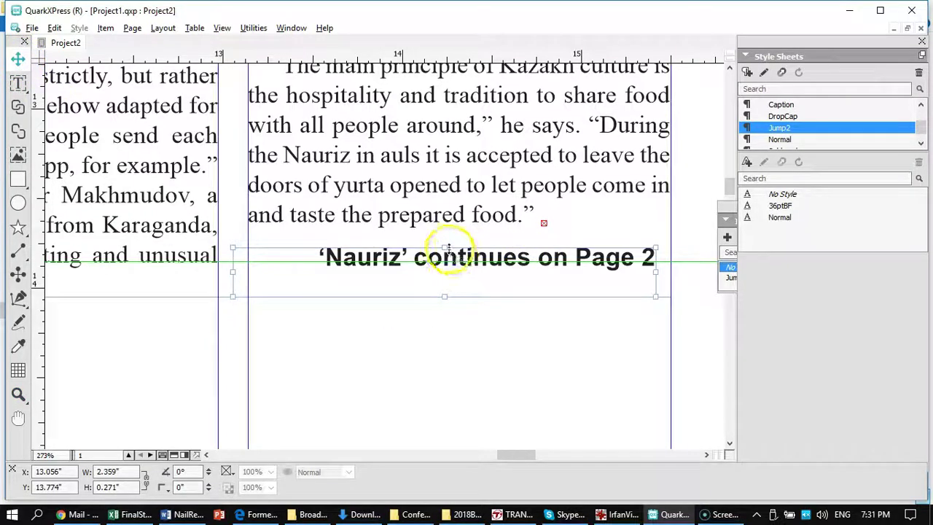
pyautogui.moveTo(445, 246); pyautogui.dragTo(444, 243)
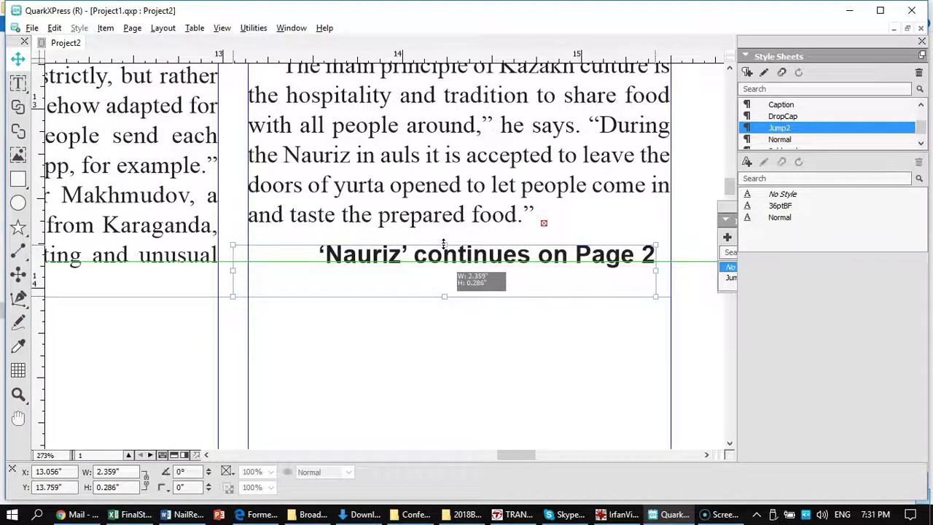
pyautogui.moveTo(443, 243); pyautogui.dragTo(443, 242)
pyautogui.moveTo(446, 296); pyautogui.dragTo(447, 270)
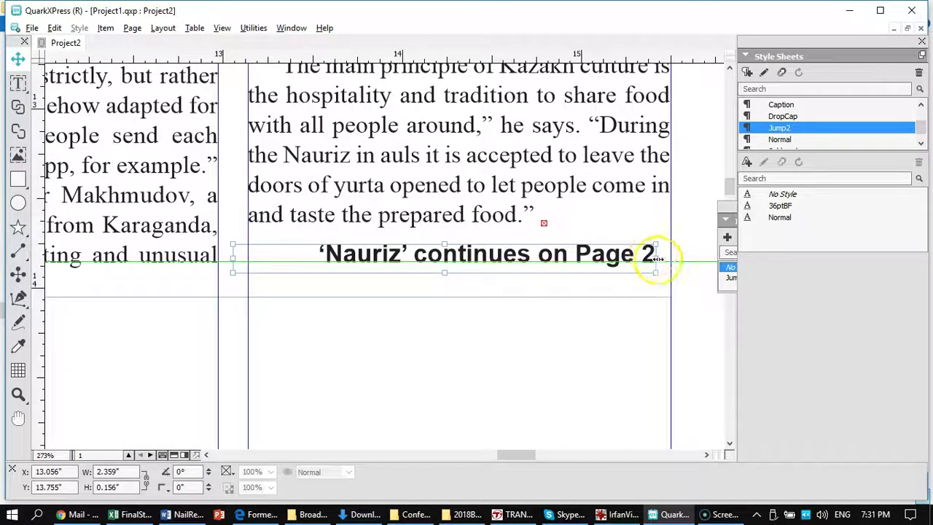
pyautogui.moveTo(657, 258); pyautogui.dragTo(672, 268)
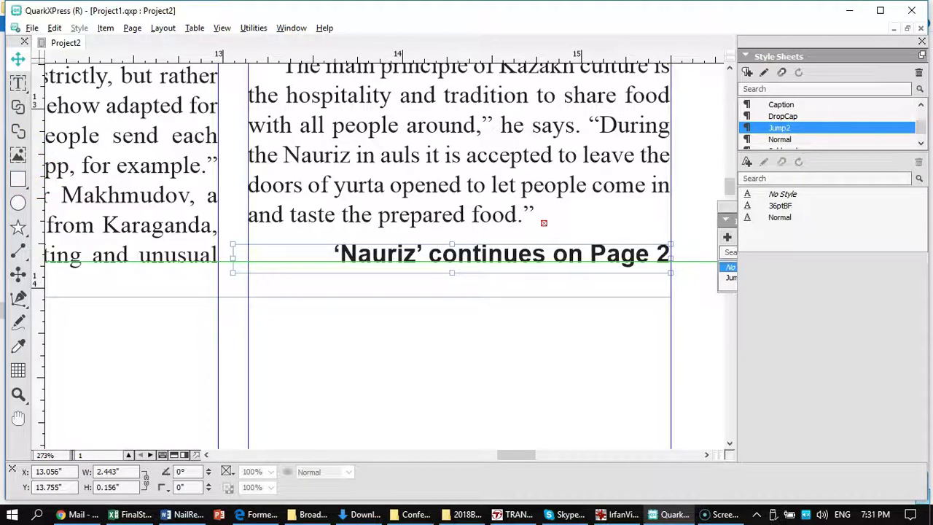
# Step: Examine the football and marathon articles' endings and the empty space below the Nauriz article
pyautogui.hotkey('ctrl', '1')
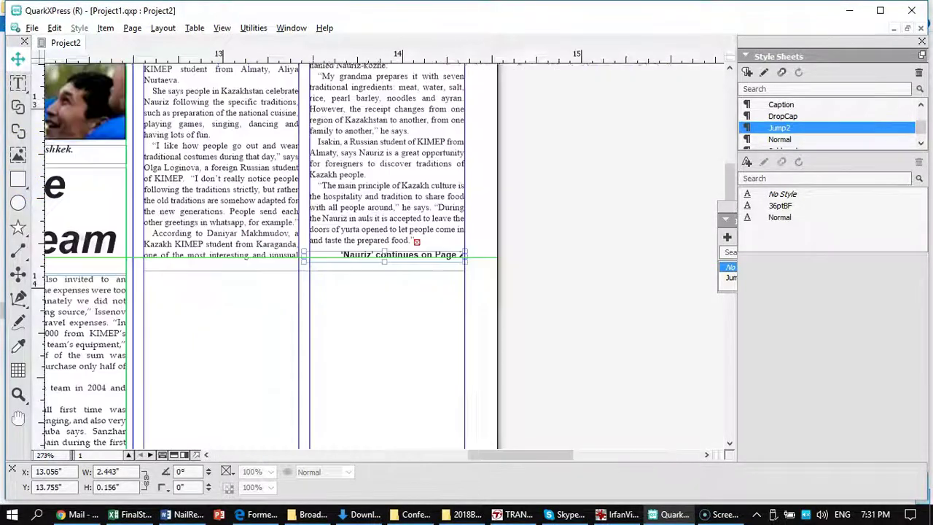
pyautogui.press('h')
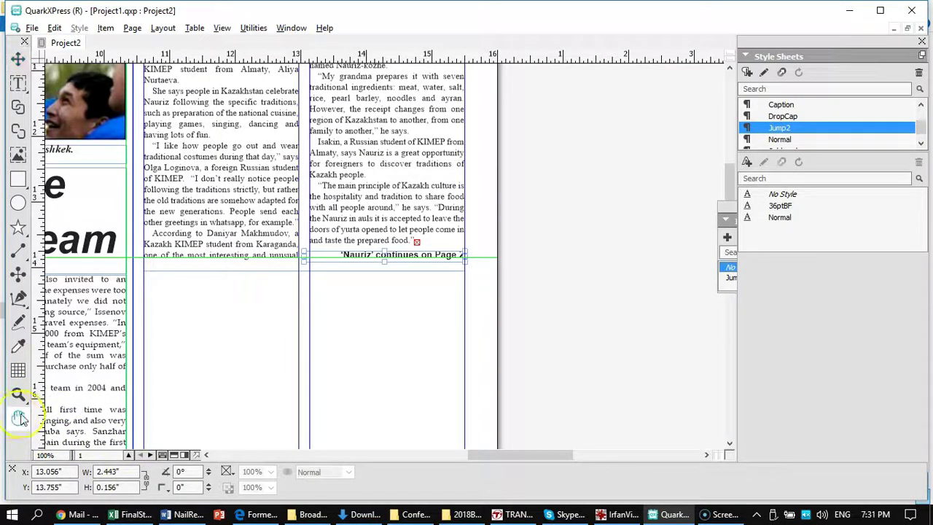
pyautogui.moveTo(162, 383); pyautogui.dragTo(410, 229)
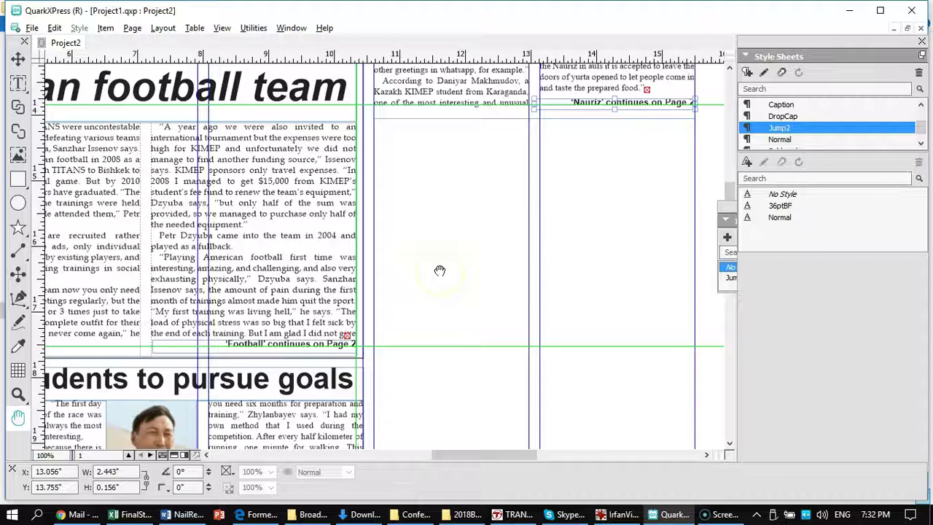
pyautogui.scroll(-5, 439, 269)
pyautogui.scroll(5, 439, 271)
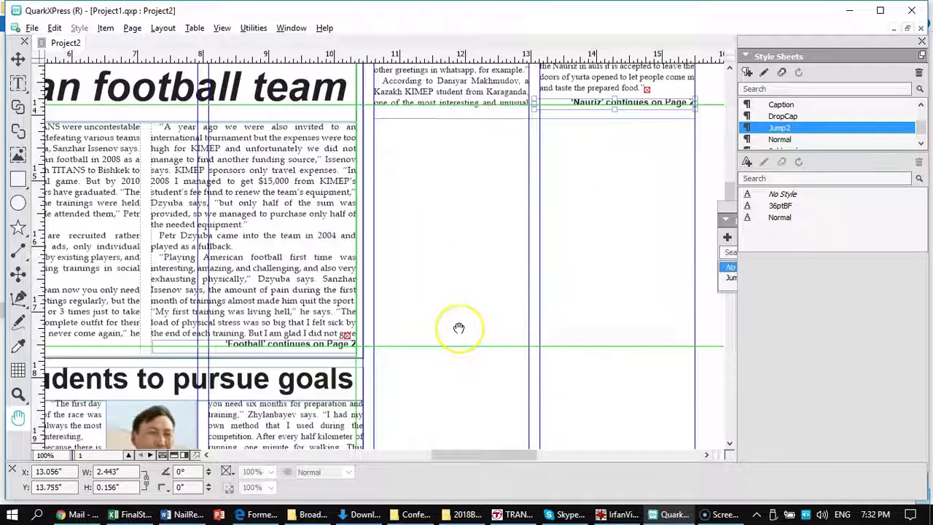
pyautogui.scroll(-5, 458, 329)
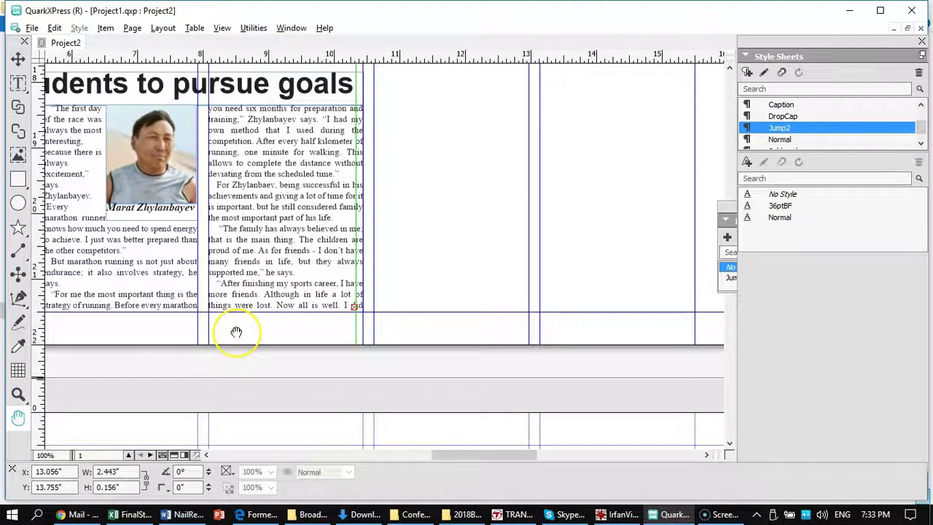
pyautogui.moveTo(239, 333); pyautogui.dragTo(295, 379)
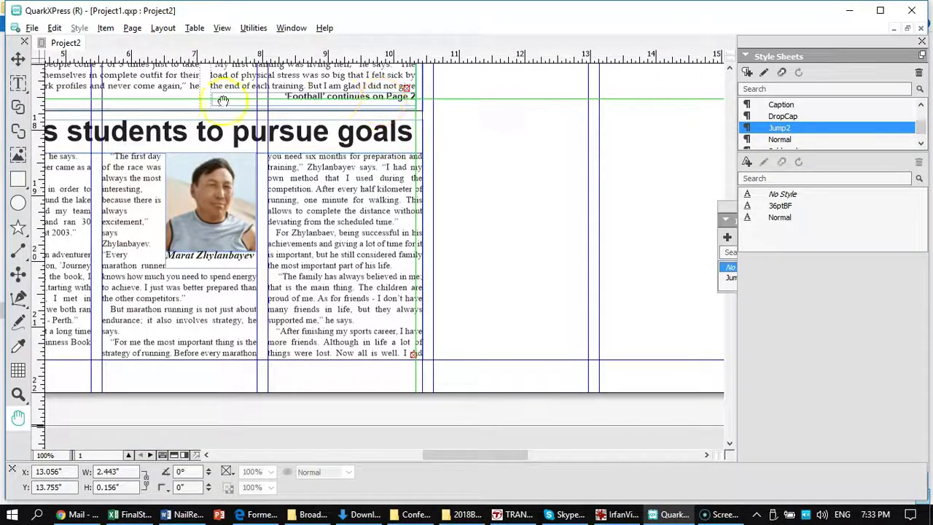
pyautogui.moveTo(520, 260); pyautogui.dragTo(432, 451)
pyautogui.moveTo(451, 224); pyautogui.dragTo(470, 280)
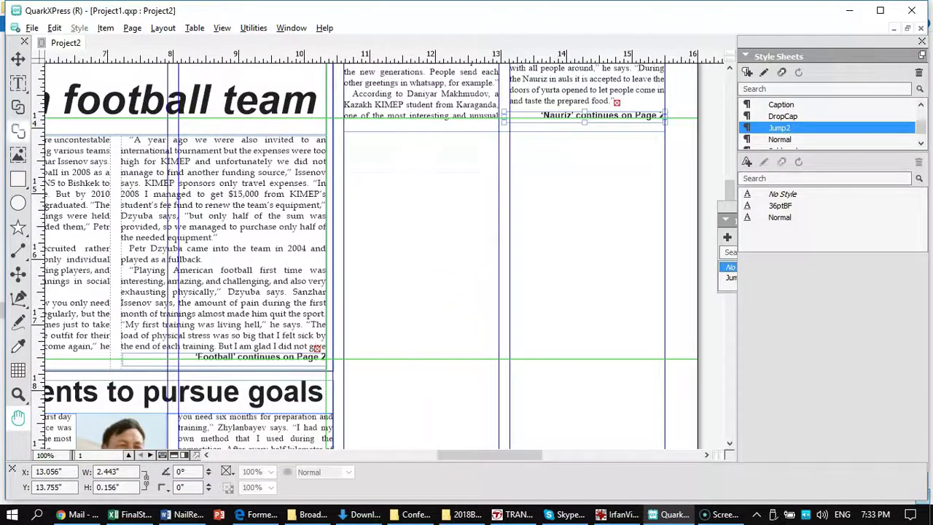
# Step: Shorten the two-column Nauriz article text box to about 6.799" high so it ends just below the jump line
pyautogui.click(18, 178)
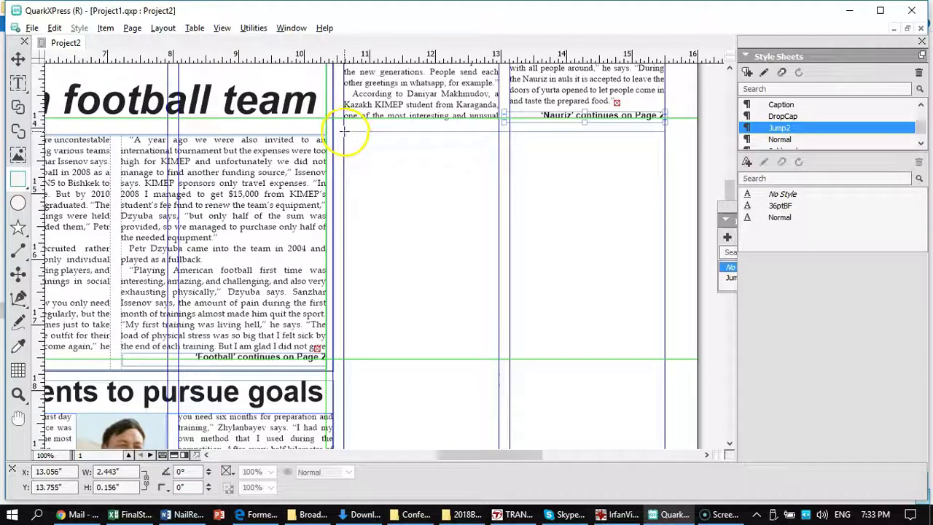
pyautogui.click(19, 59)
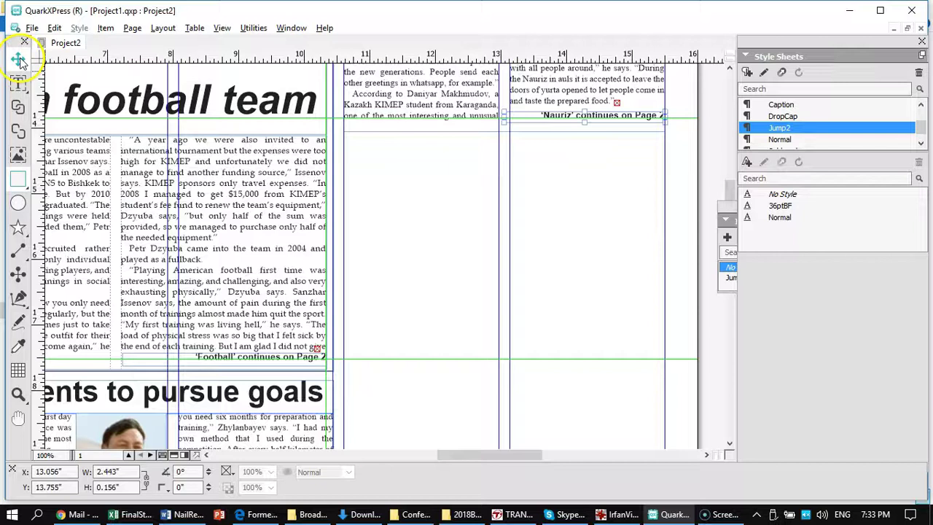
pyautogui.click(489, 135)
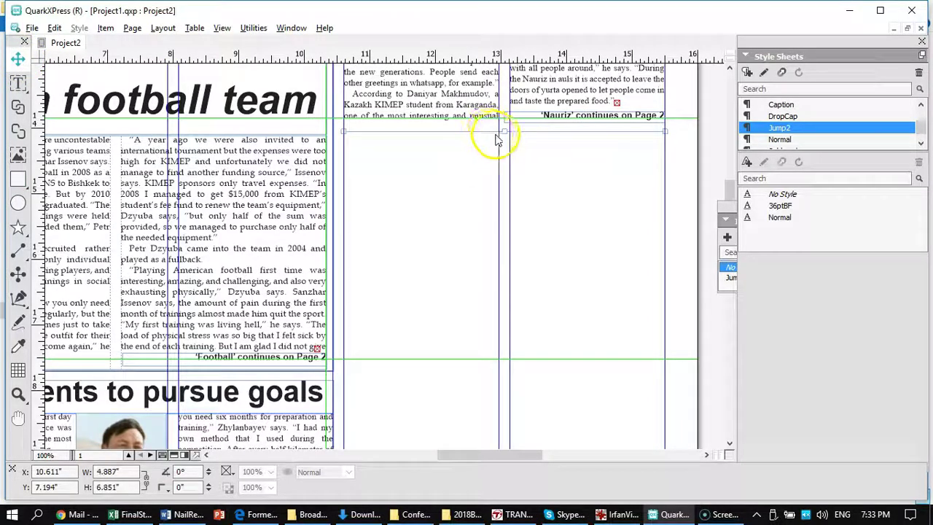
pyautogui.moveTo(504, 131)
pyautogui.mouseDown()
pyautogui.moveTo(495, 133)
pyautogui.moveTo(504, 128)
pyautogui.mouseUp()
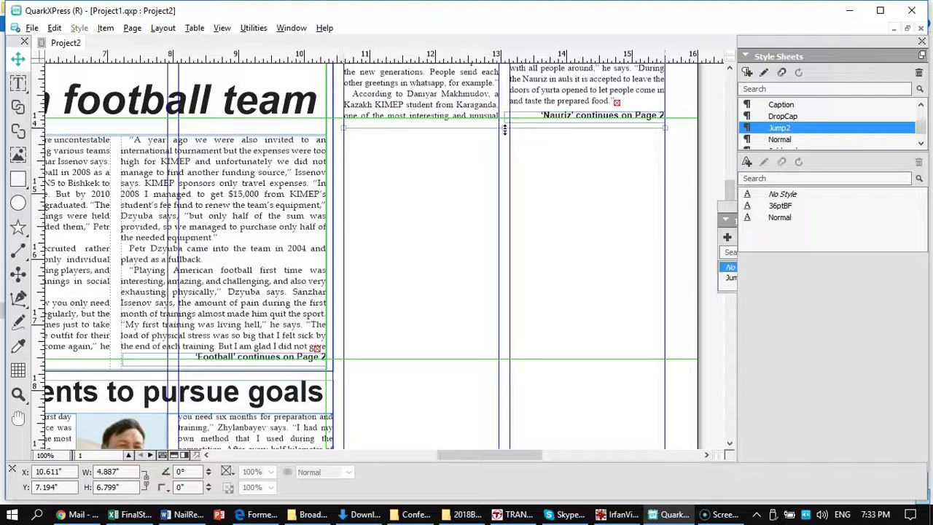
# Step: Draw a rectangular box about 4.887" wide and 7.24" high in the empty space below the Nauriz article, spanning both columns
pyautogui.click(18, 180)
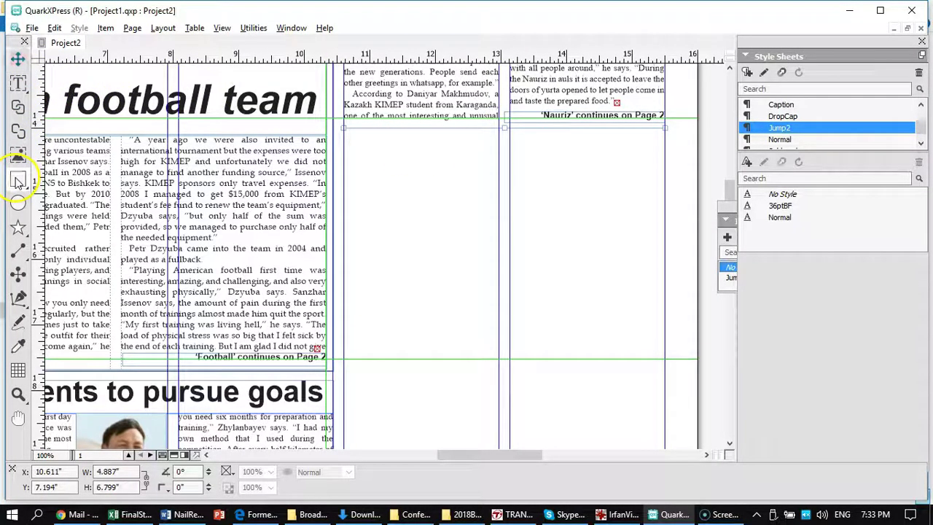
pyautogui.moveTo(354, 133); pyautogui.dragTo(354, 133)
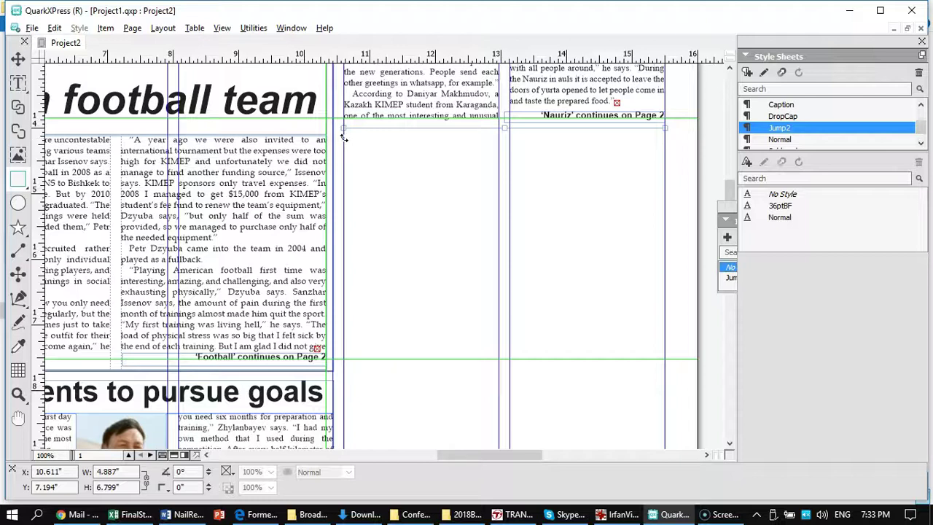
pyautogui.moveTo(344, 138); pyautogui.dragTo(663, 341)
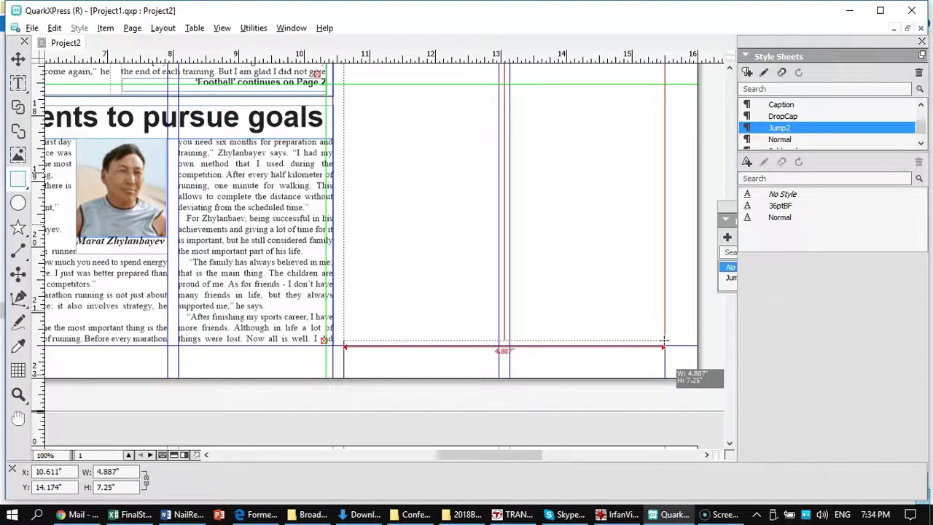
pyautogui.moveTo(664, 339); pyautogui.dragTo(663, 340)
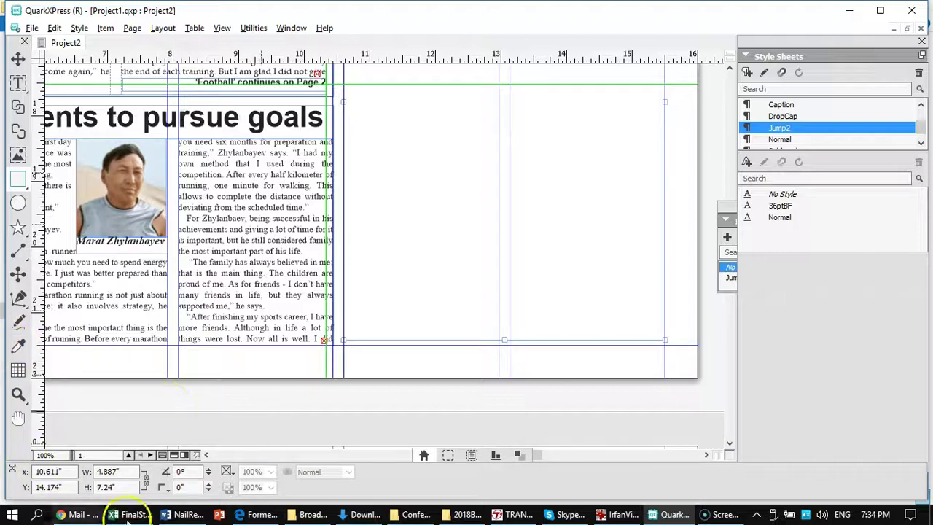
# Step: Give the new rectangular box a 0.5 pt frame and keep its bottom edge in line with the marathon article's last text line
pyautogui.click(448, 457)
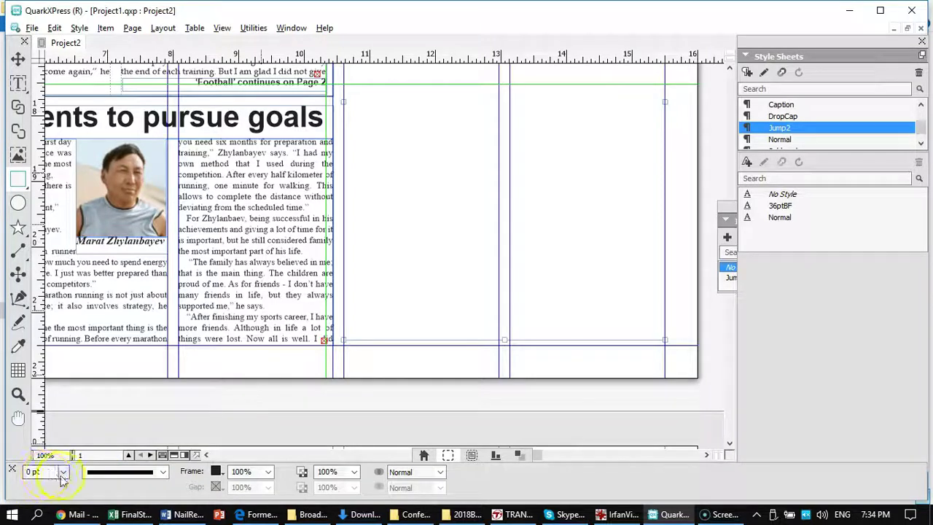
pyautogui.click(30, 474)
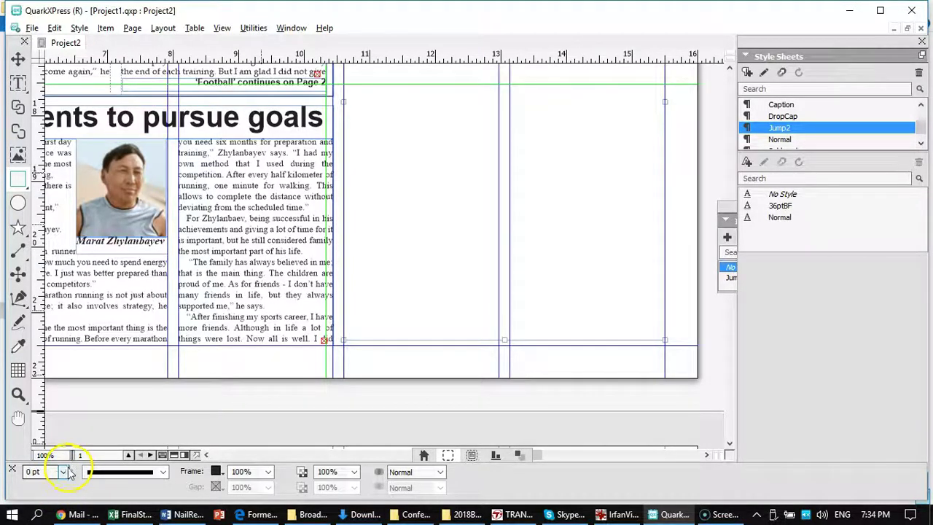
pyautogui.click(64, 472)
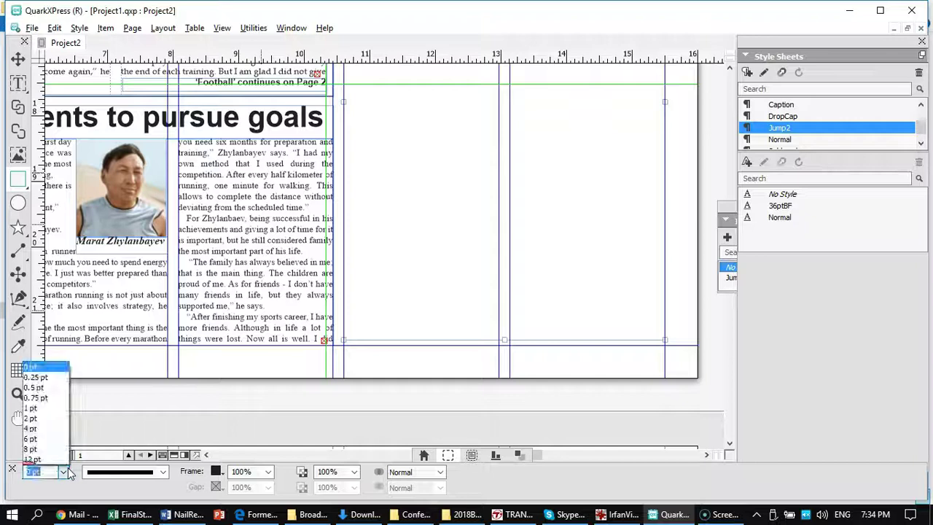
pyautogui.click(33, 392)
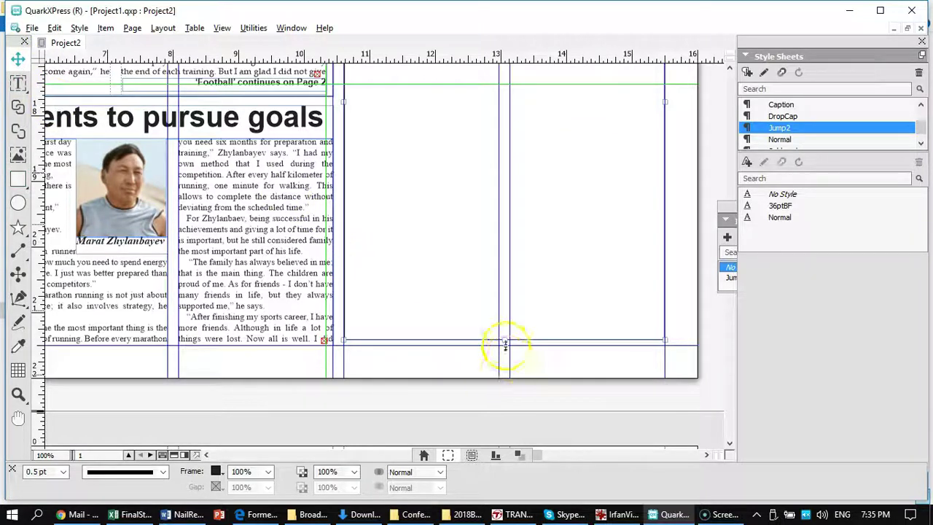
pyautogui.moveTo(510, 340); pyautogui.dragTo(504, 340)
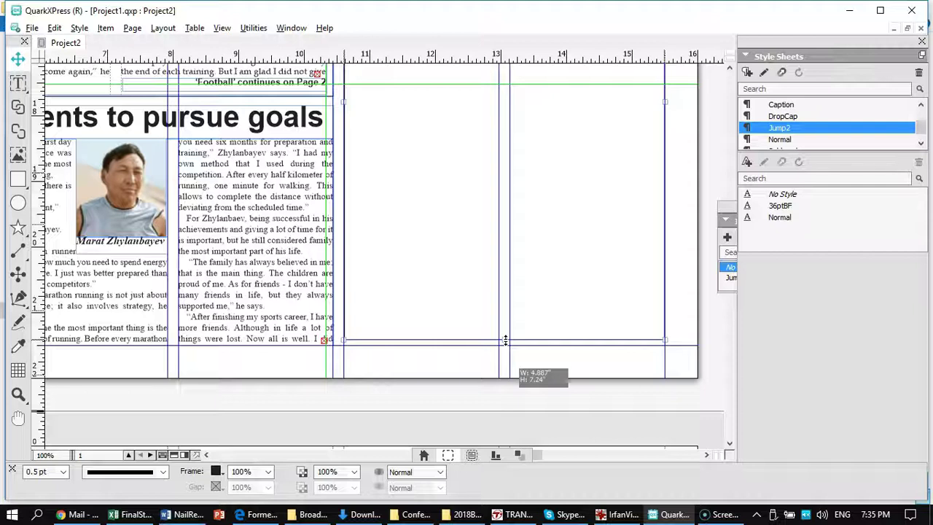
pyautogui.moveTo(505, 341); pyautogui.dragTo(505, 341)
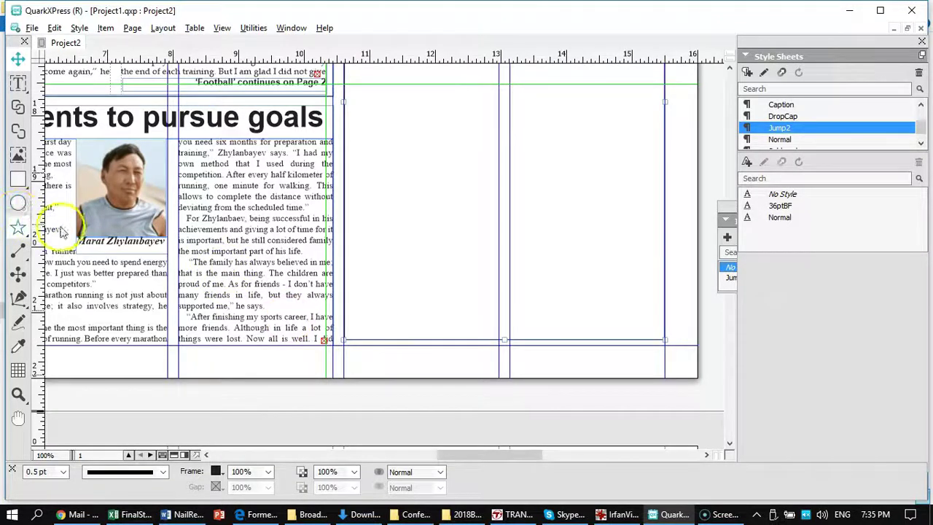
# Step: Move the marathon runner's photo caption slightly down, away from the photo
pyautogui.moveTo(104, 241); pyautogui.dragTo(121, 242)
pyautogui.click(465, 261)
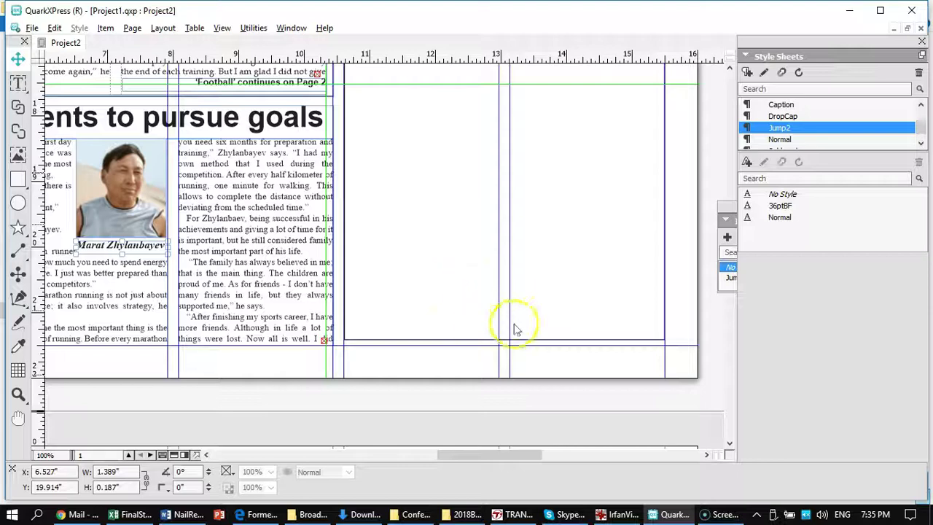
# Step: Place two vertical guides just inside the framed box's left and right edges, leaving a narrow inner margin on each side
pyautogui.scroll(7, 524, 234)
pyautogui.scroll(-3, 523, 249)
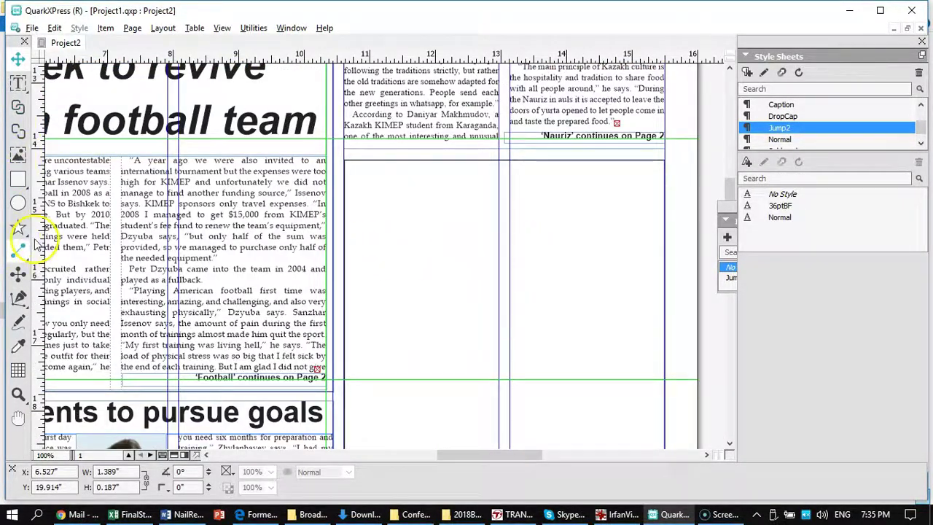
pyautogui.moveTo(40, 234); pyautogui.dragTo(348, 265)
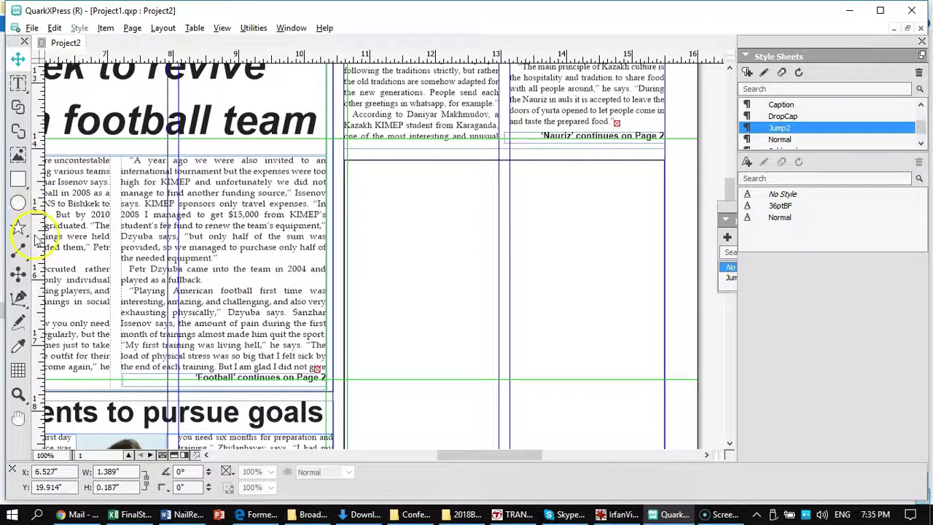
pyautogui.moveTo(42, 255); pyautogui.dragTo(661, 285)
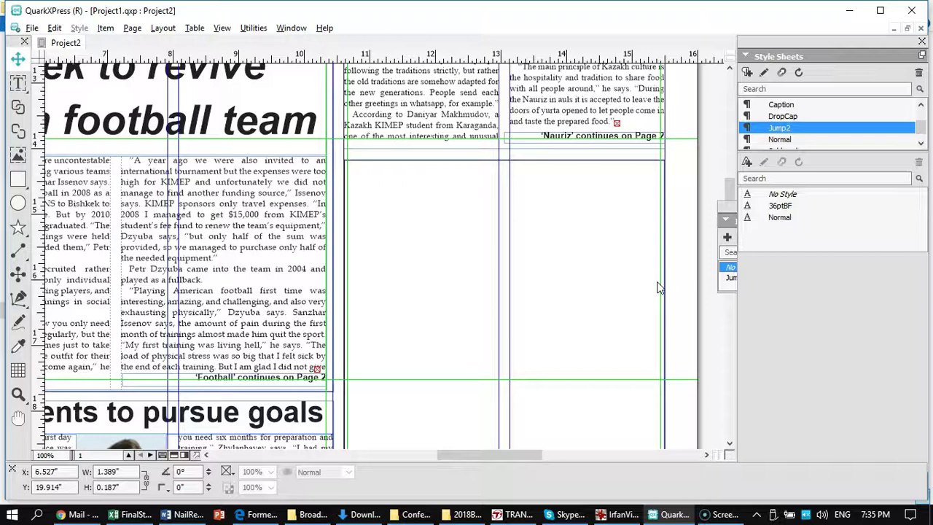
pyautogui.click(349, 157)
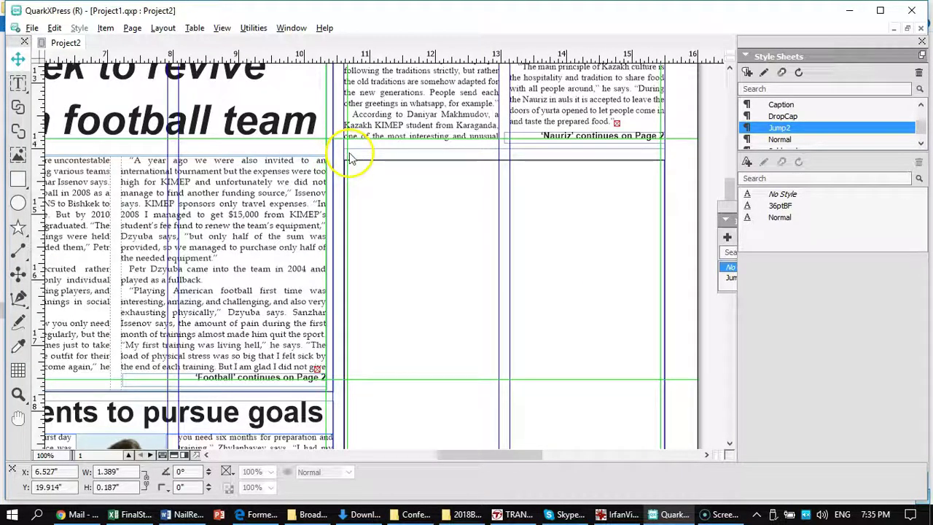
pyautogui.moveTo(349, 153); pyautogui.dragTo(351, 157)
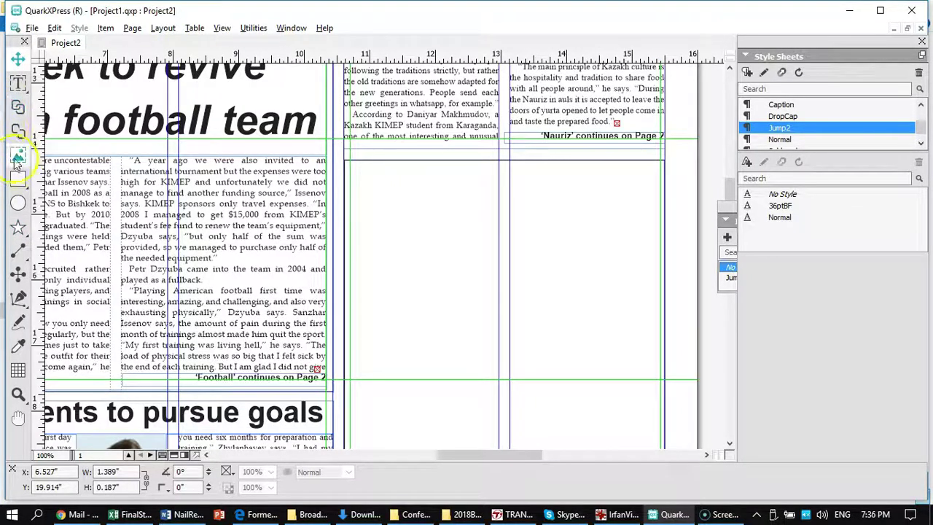
# Step: Raise the framed box's top edge closer to the Nauriz jump line, making the box about 7.323" high
pyautogui.scroll(-5, 439, 265)
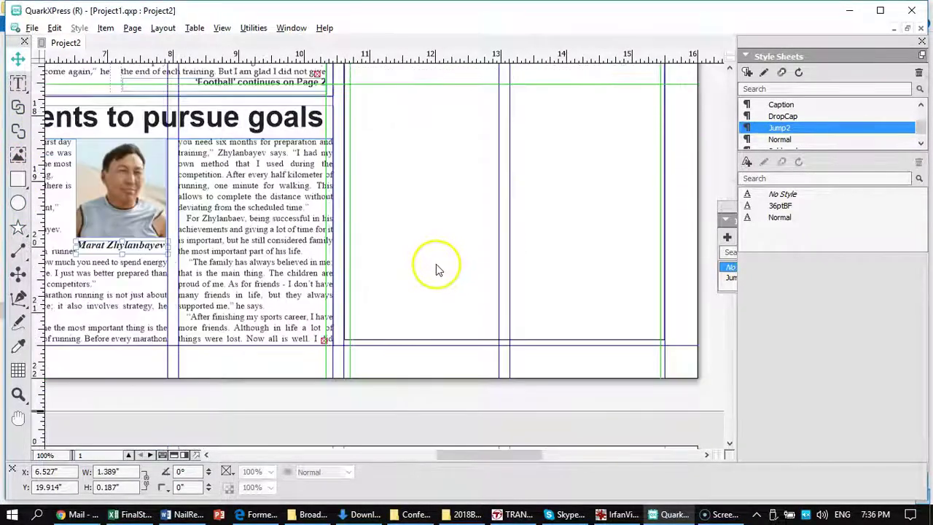
pyautogui.scroll(5, 434, 267)
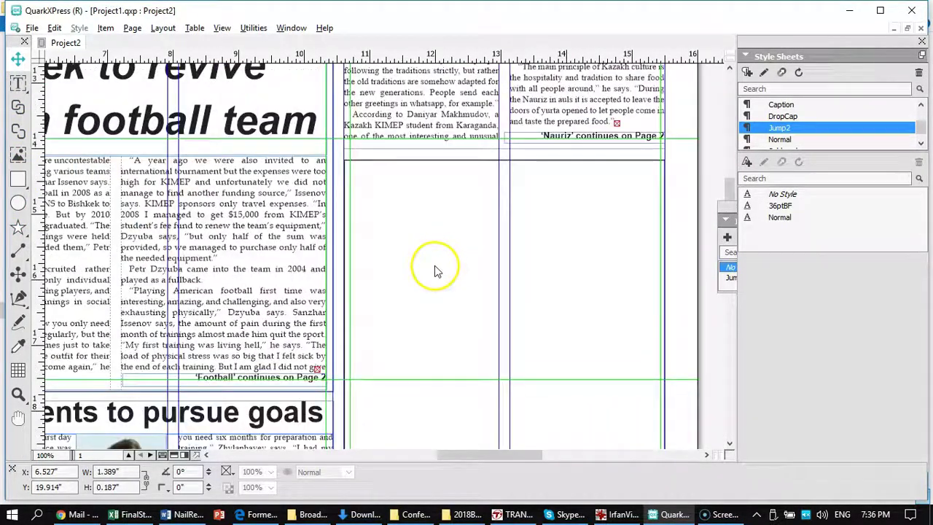
pyautogui.click(499, 162)
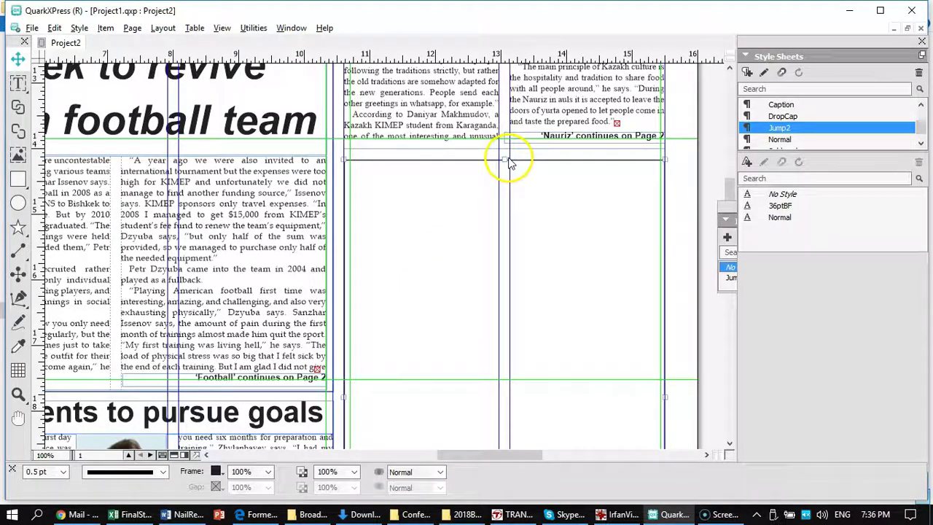
pyautogui.moveTo(502, 157); pyautogui.dragTo(499, 152)
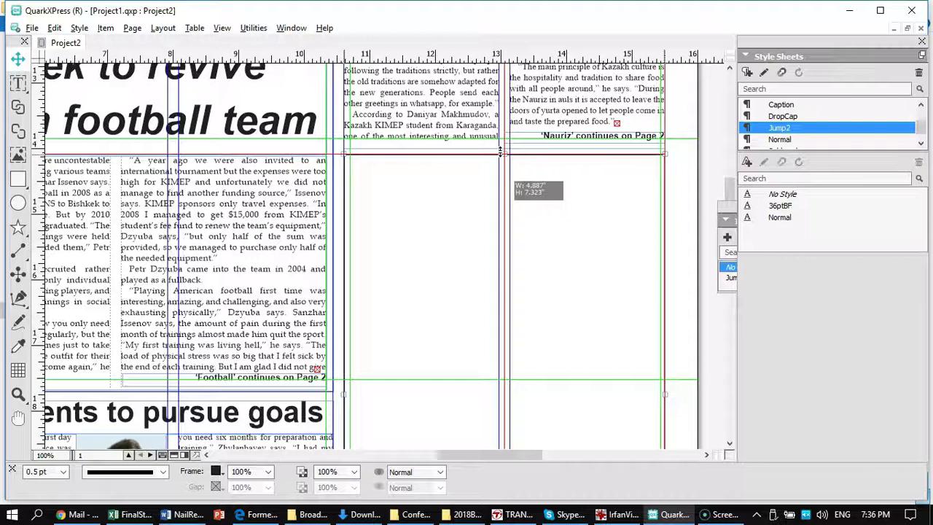
pyautogui.moveTo(500, 151); pyautogui.dragTo(502, 153)
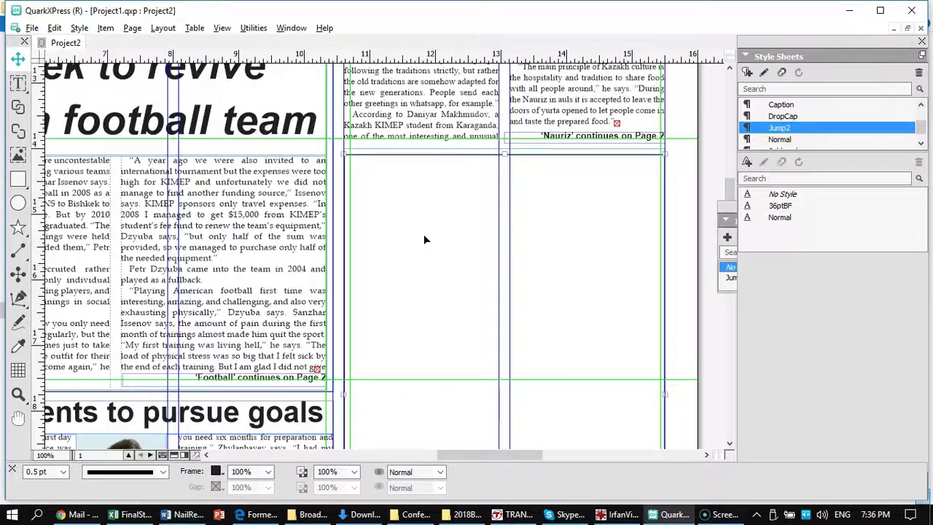
pyautogui.scroll(-5, 423, 234)
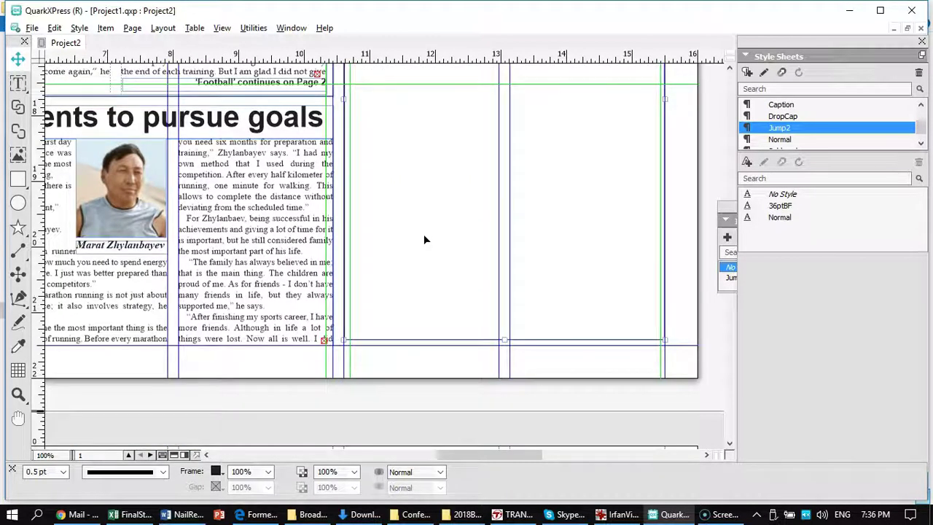
pyautogui.click(18, 155)
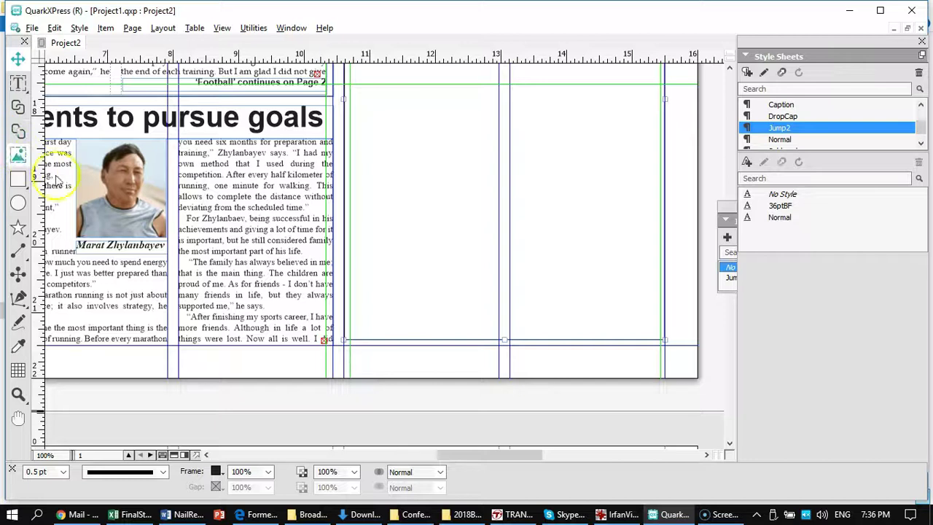
pyautogui.click(25, 107)
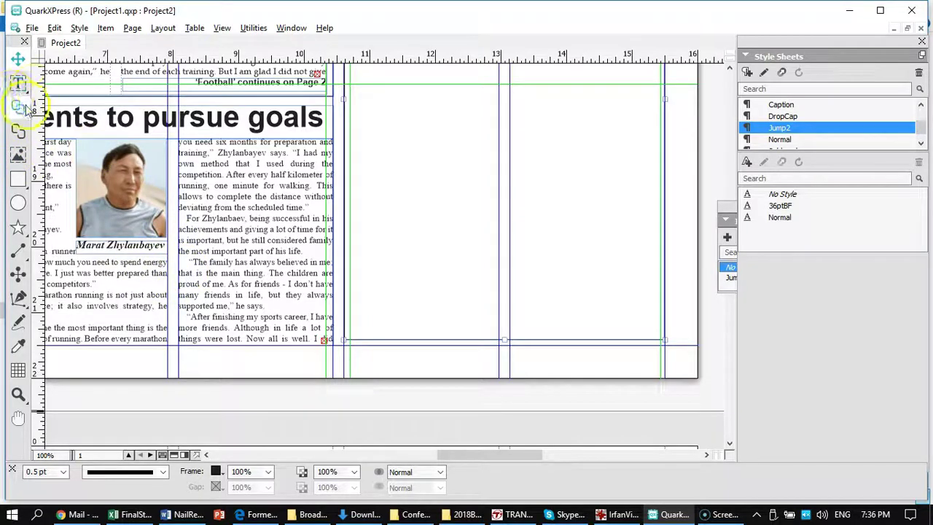
pyautogui.press('v')
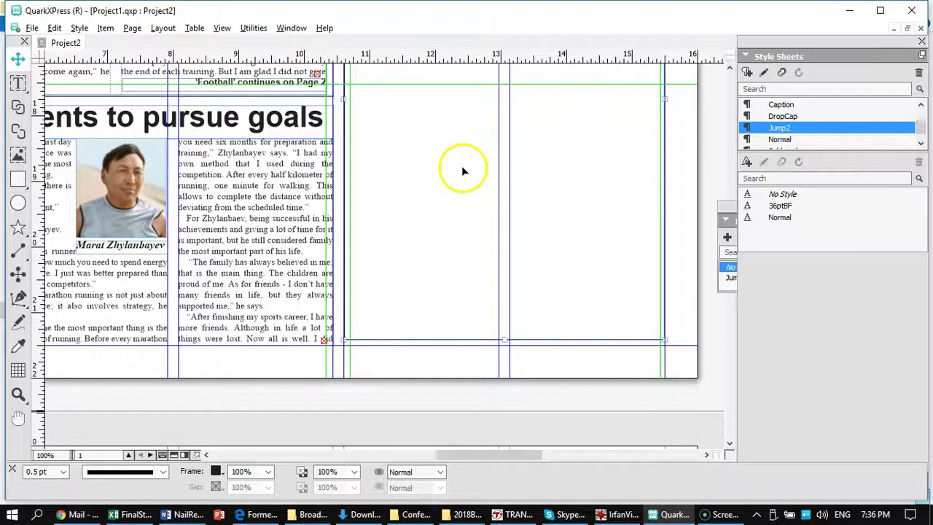
# Step: Draw a picture box about 4.733" wide and 4.073" high between the vertical guides at the top of the framed box
pyautogui.scroll(5, 461, 165)
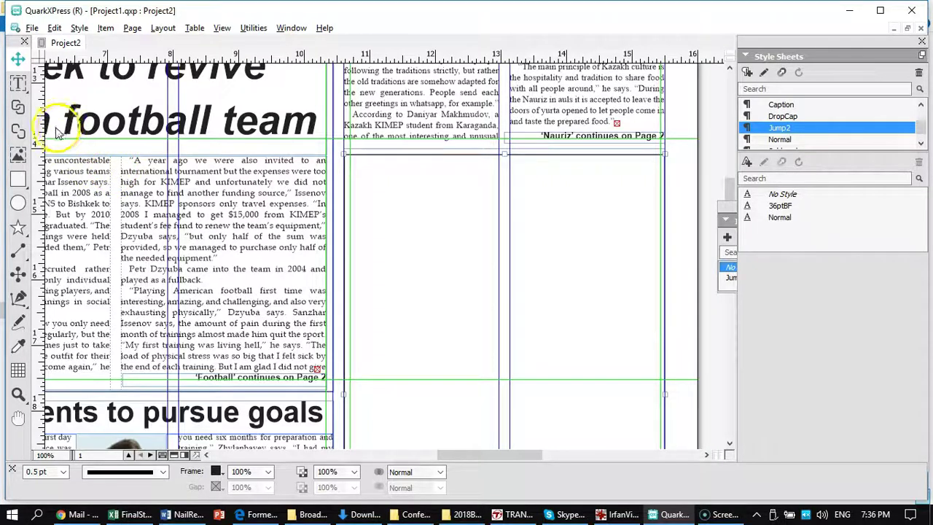
pyautogui.click(18, 156)
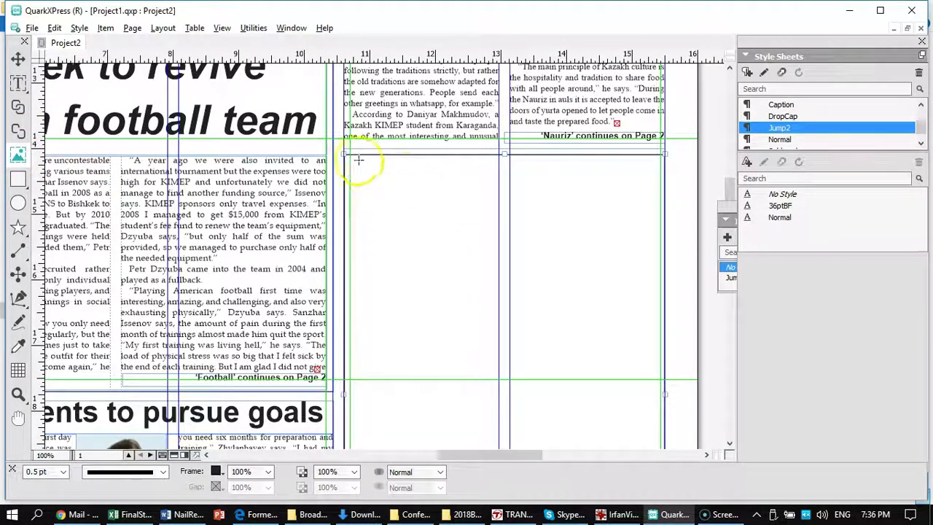
pyautogui.moveTo(349, 156); pyautogui.dragTo(661, 424)
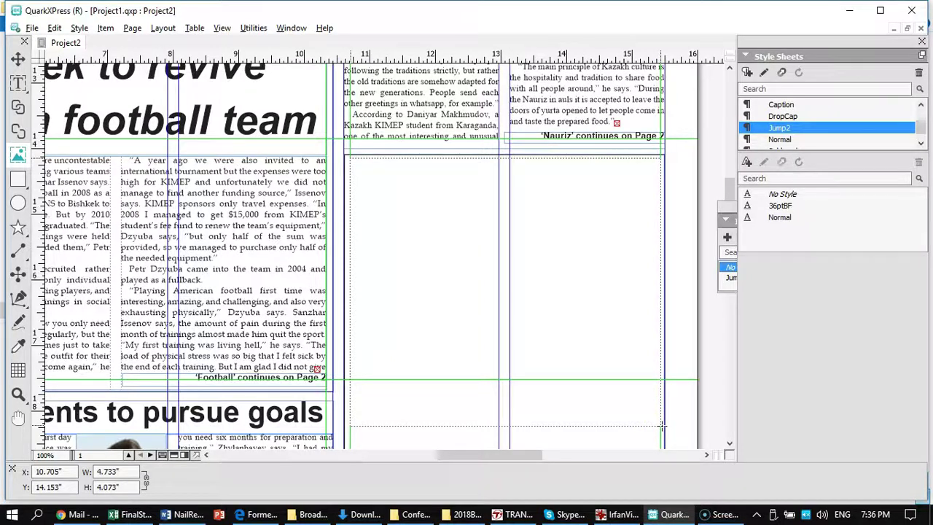
pyautogui.moveTo(662, 425); pyautogui.dragTo(661, 425)
# Step: Import the HikingWA0111 photo from the BroadsheetProject folder into the new picture box
pyautogui.doubleClick(499, 295)
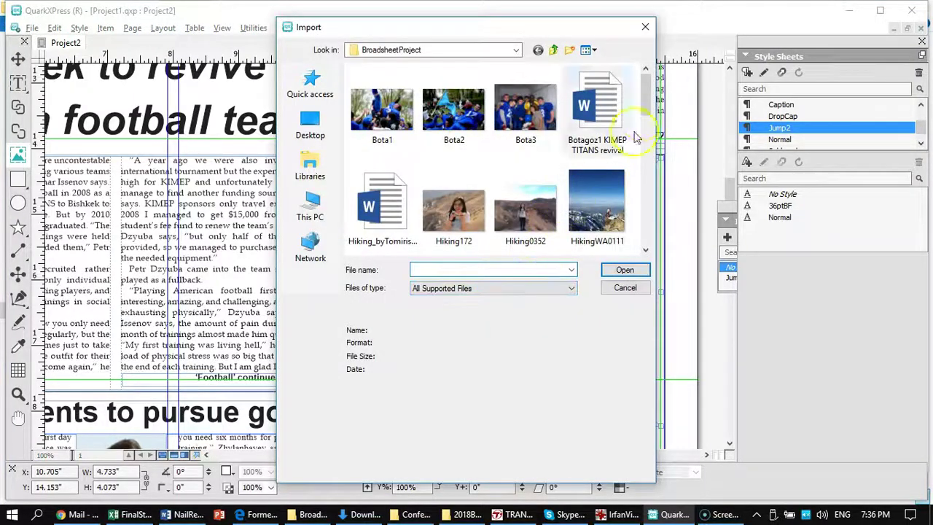
pyautogui.scroll(-1, 494, 172)
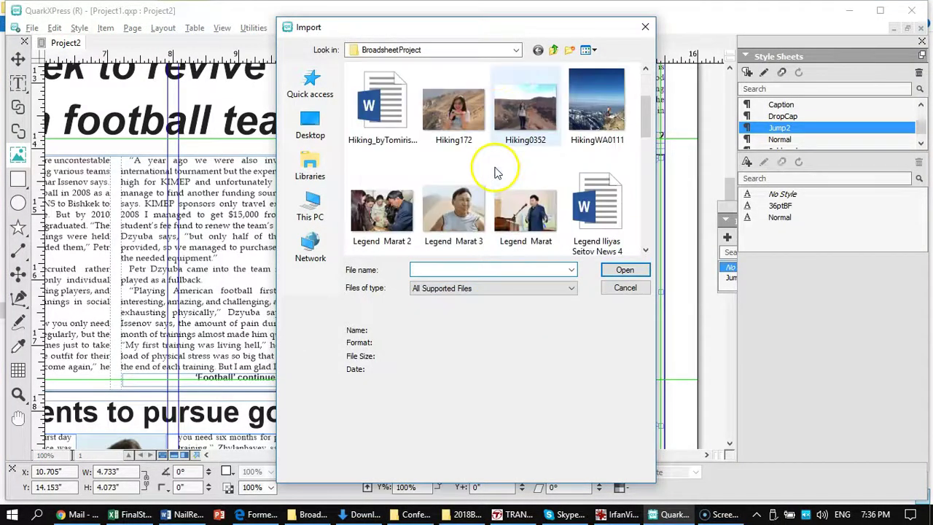
pyautogui.scroll(-2, 510, 153)
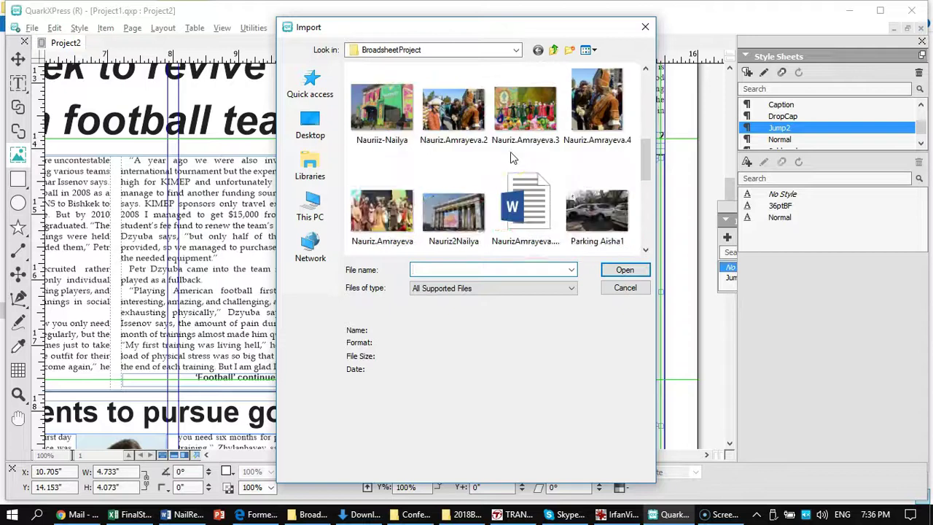
pyautogui.scroll(-3, 488, 166)
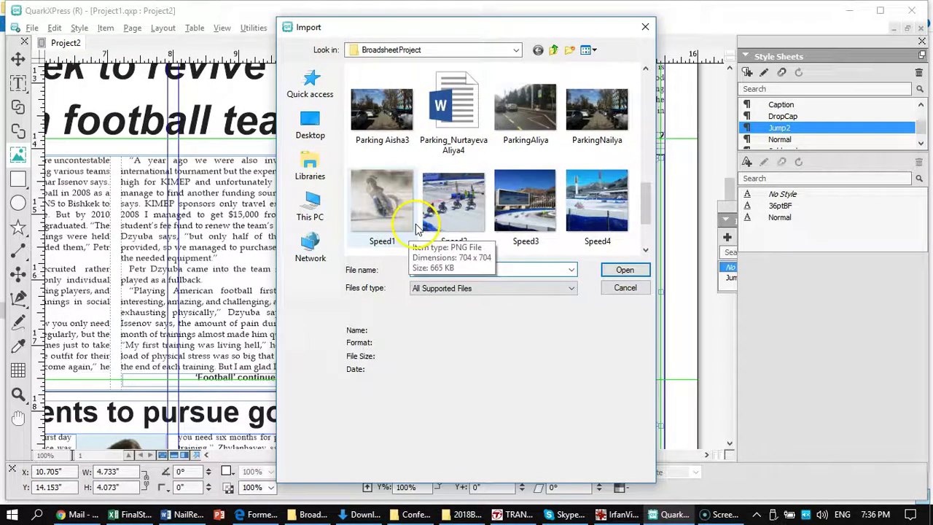
pyautogui.scroll(5, 451, 200)
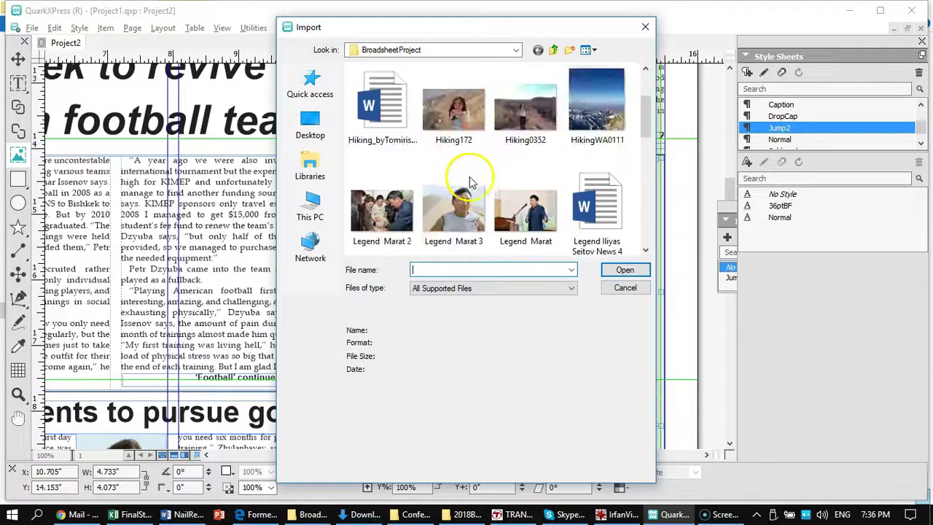
pyautogui.click(596, 98)
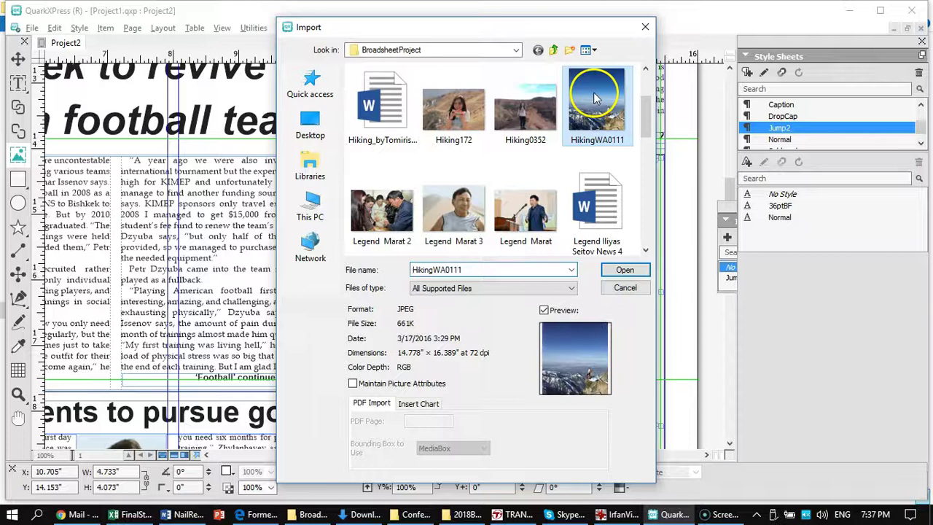
pyautogui.click(624, 270)
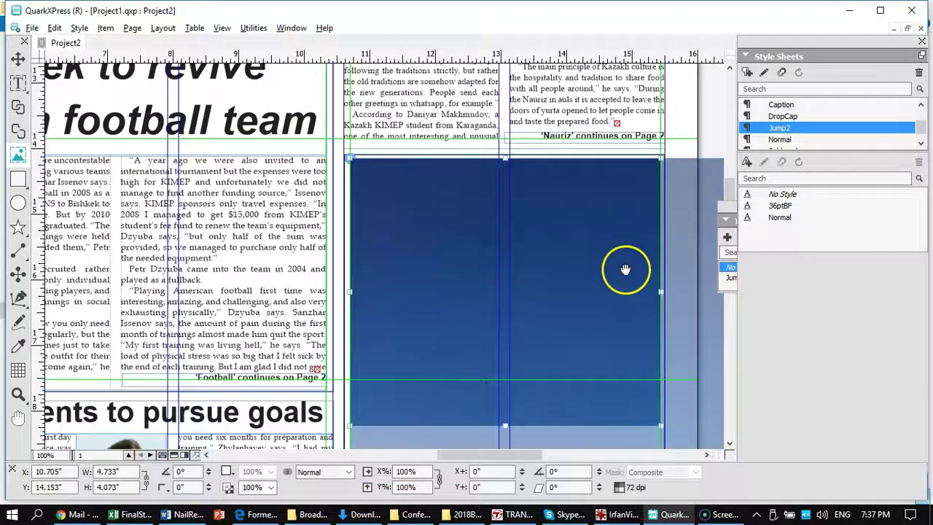
# Step: Scale the imported hiking photo to its picture box
pyautogui.rightClick(496, 249)
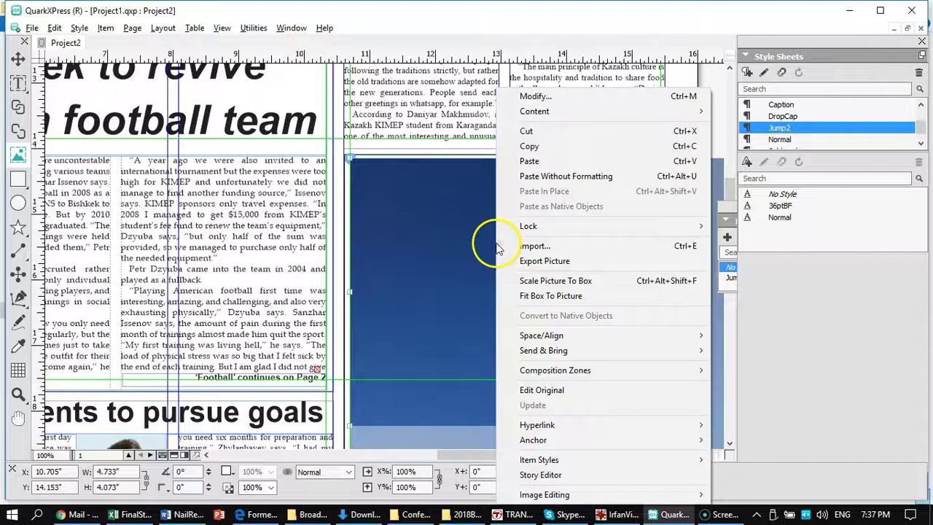
pyautogui.click(554, 283)
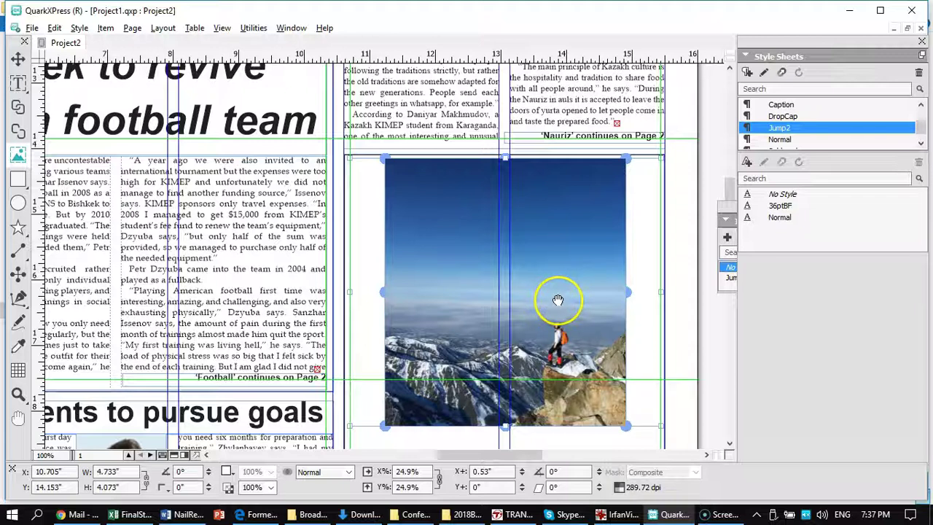
pyautogui.click(536, 258)
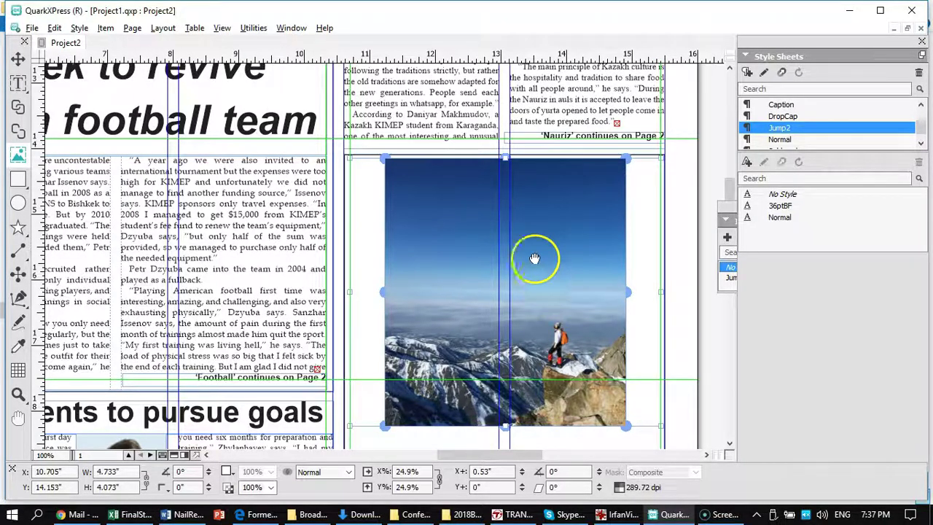
pyautogui.rightClick(472, 257)
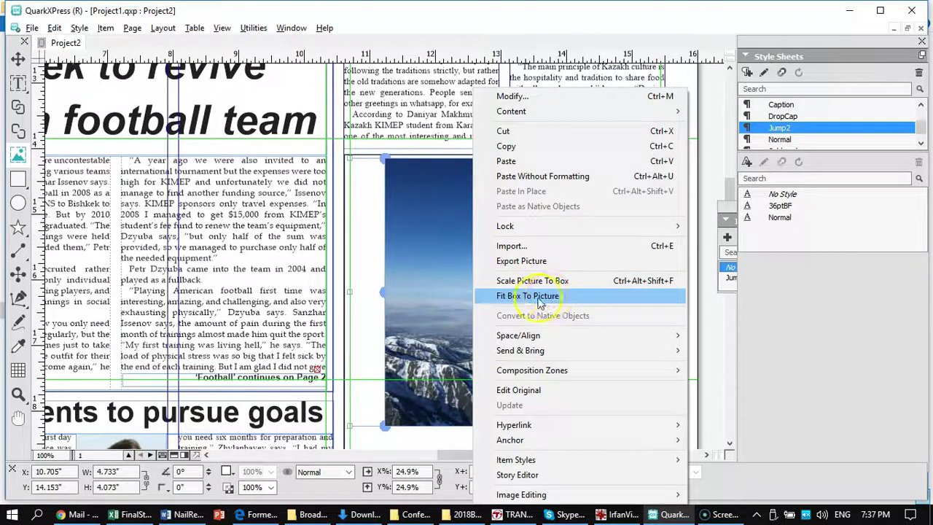
pyautogui.rightClick(442, 255)
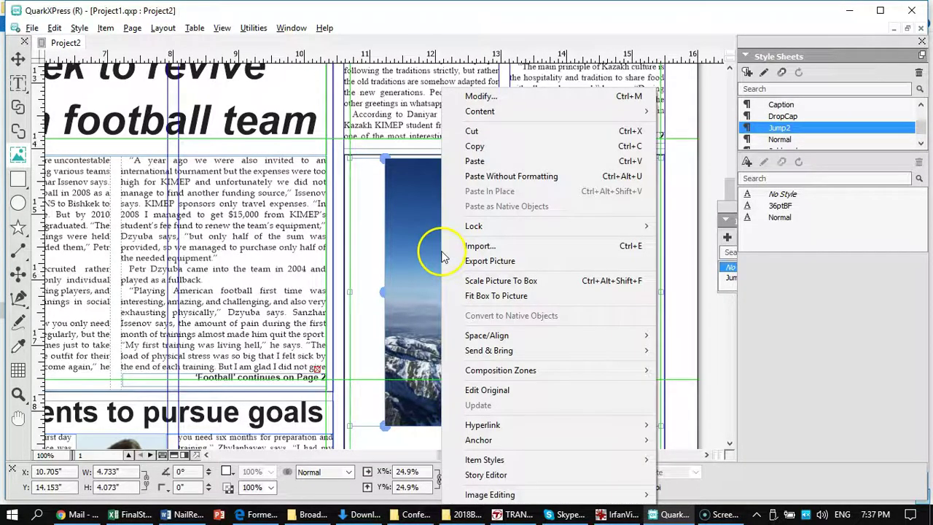
pyautogui.click(410, 256)
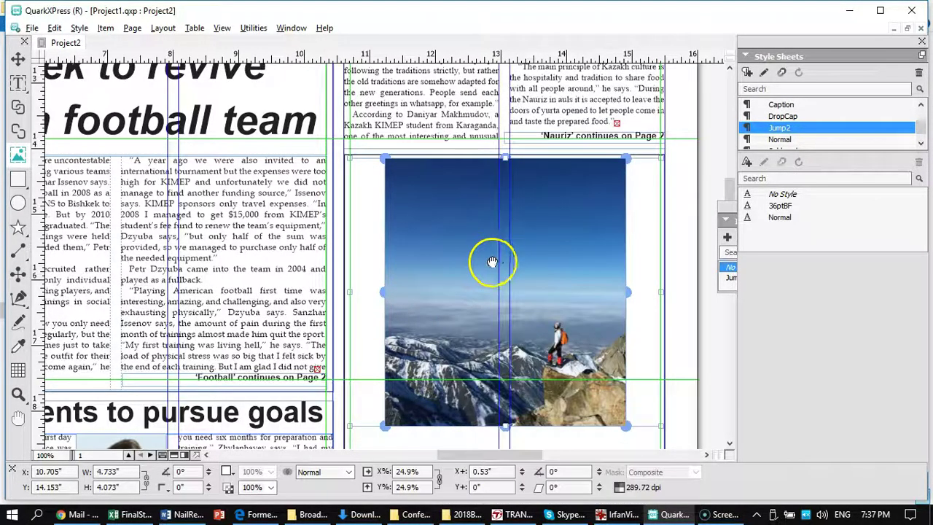
pyautogui.scroll(-5, 492, 262)
pyautogui.scroll(5, 491, 262)
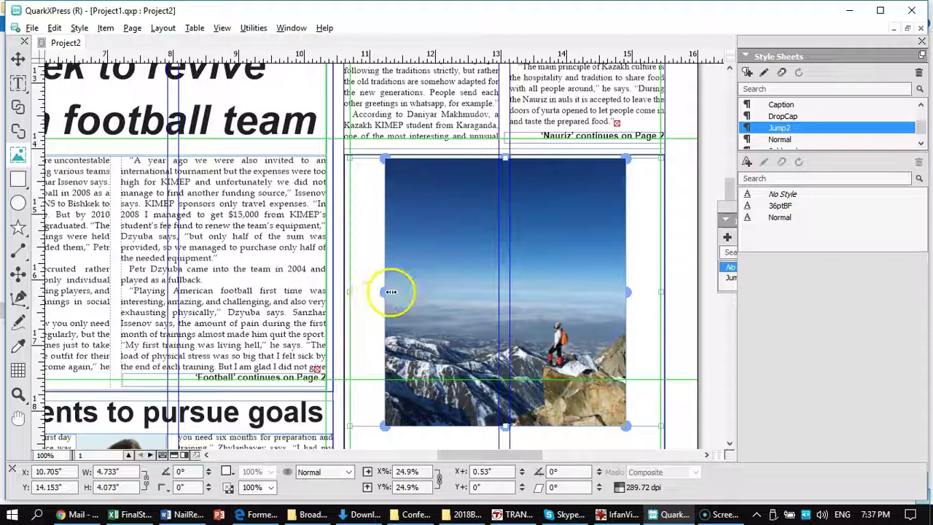
# Step: Enlarge the hiking photo proportionally to about 32% so it spans the full width of its picture box
pyautogui.moveTo(387, 425); pyautogui.dragTo(353, 448)
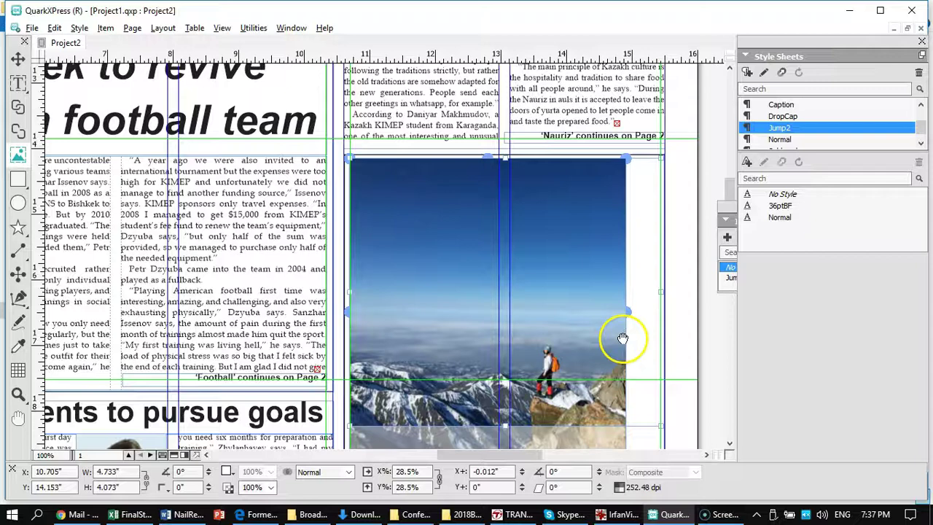
pyautogui.scroll(-5, 558, 343)
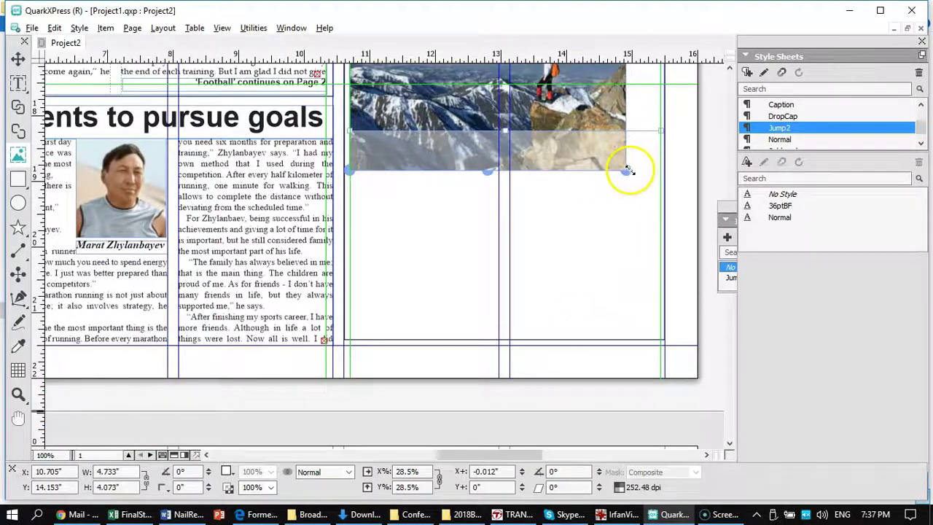
pyautogui.moveTo(628, 169); pyautogui.dragTo(660, 208)
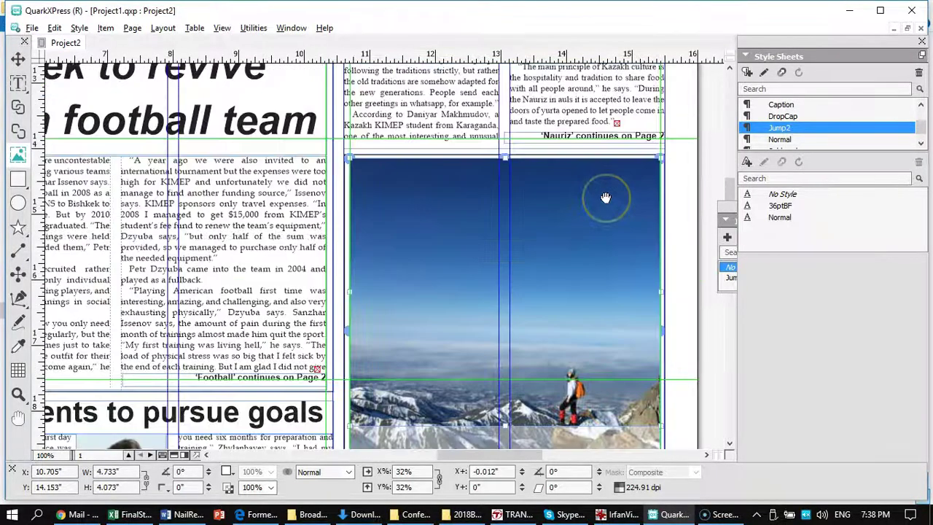
pyautogui.scroll(5, 604, 198)
# Step: Shift the photo up inside its picture box to a vertical offset of about -1.177", bringing the hiker and rocks into the crop
pyautogui.moveTo(605, 203)
pyautogui.mouseDown()
pyautogui.moveTo(561, 241)
pyautogui.moveTo(547, 229)
pyautogui.moveTo(537, 271)
pyautogui.moveTo(508, 305)
pyautogui.moveTo(543, 197)
pyautogui.moveTo(491, 237)
pyautogui.moveTo(505, 272)
pyautogui.moveTo(517, 175)
pyautogui.moveTo(516, 202)
pyautogui.moveTo(533, 224)
pyautogui.moveTo(500, 191)
pyautogui.moveTo(512, 216)
pyautogui.moveTo(459, 239)
pyautogui.mouseUp()
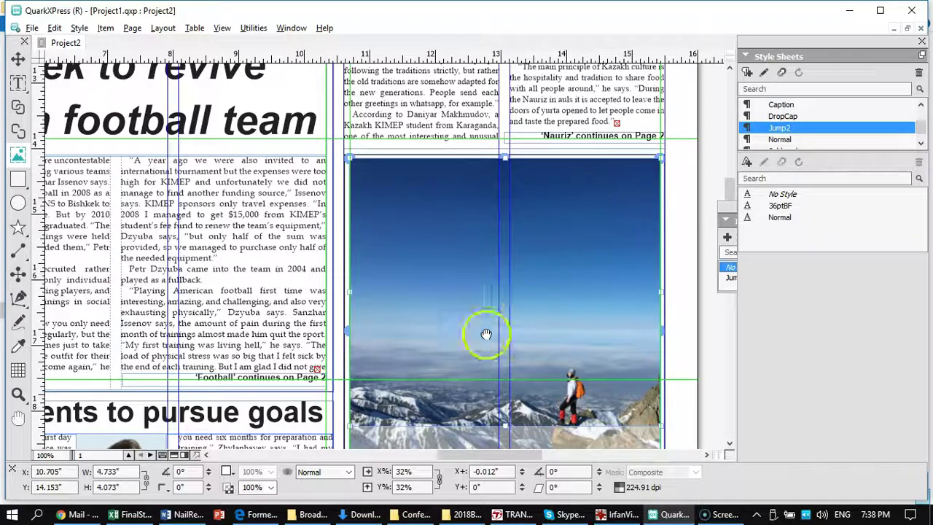
pyautogui.scroll(-5, 485, 299)
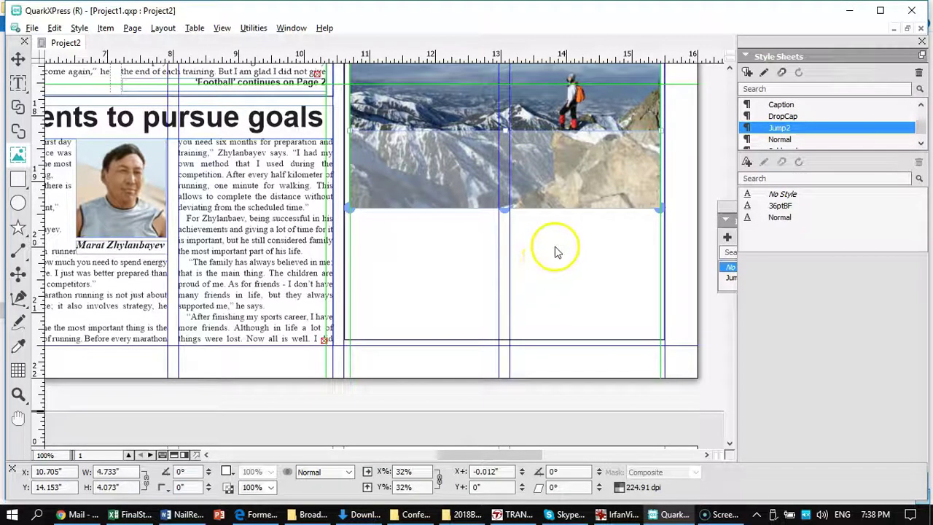
pyautogui.scroll(5, 557, 249)
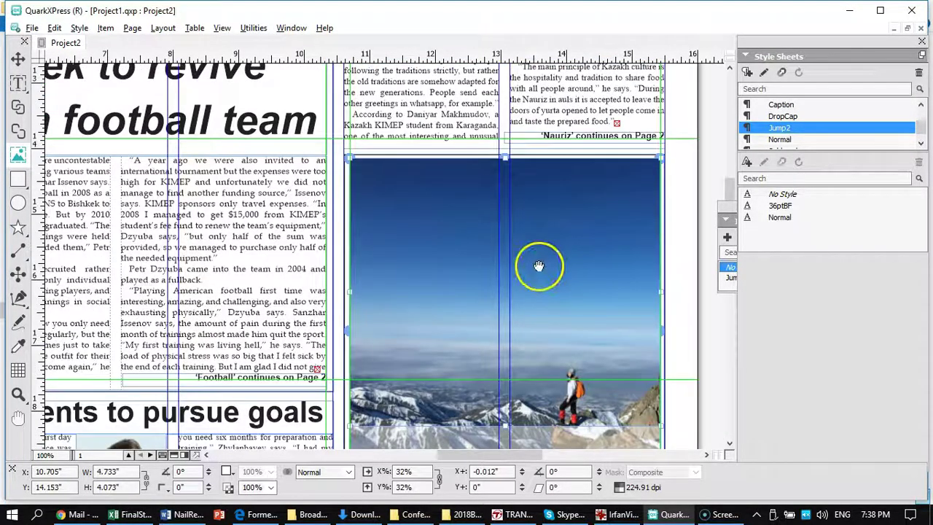
pyautogui.moveTo(537, 267); pyautogui.dragTo(540, 200)
pyautogui.moveTo(532, 258); pyautogui.dragTo(534, 246)
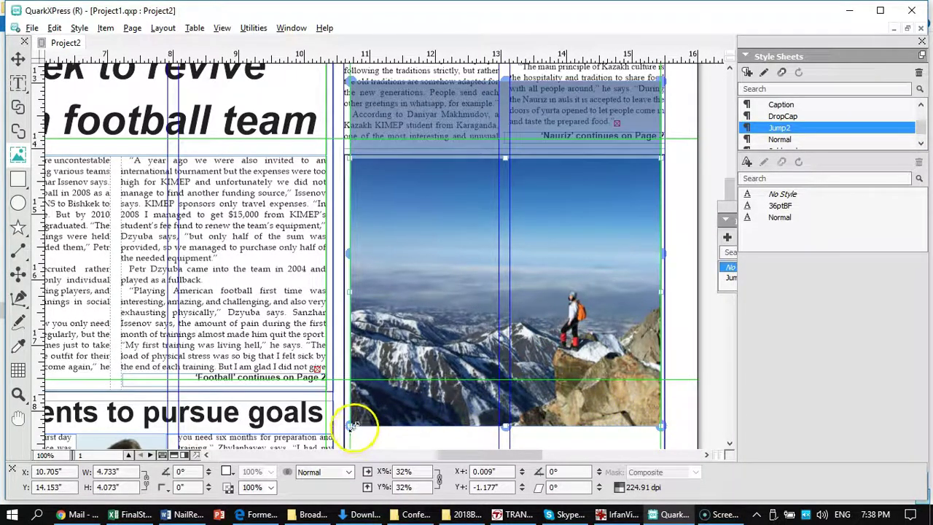
# Step: Enlarge the photo to about 40% and move it up within its box until its lower edge meets the box's lower edge
pyautogui.moveTo(351, 426); pyautogui.dragTo(272, 467)
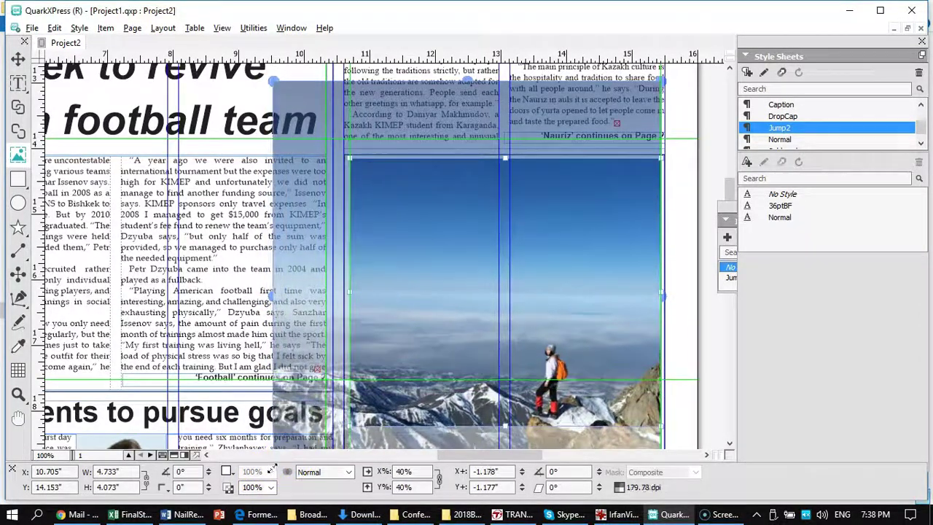
pyautogui.moveTo(524, 333); pyautogui.dragTo(531, 270)
pyautogui.moveTo(534, 329); pyautogui.dragTo(532, 307)
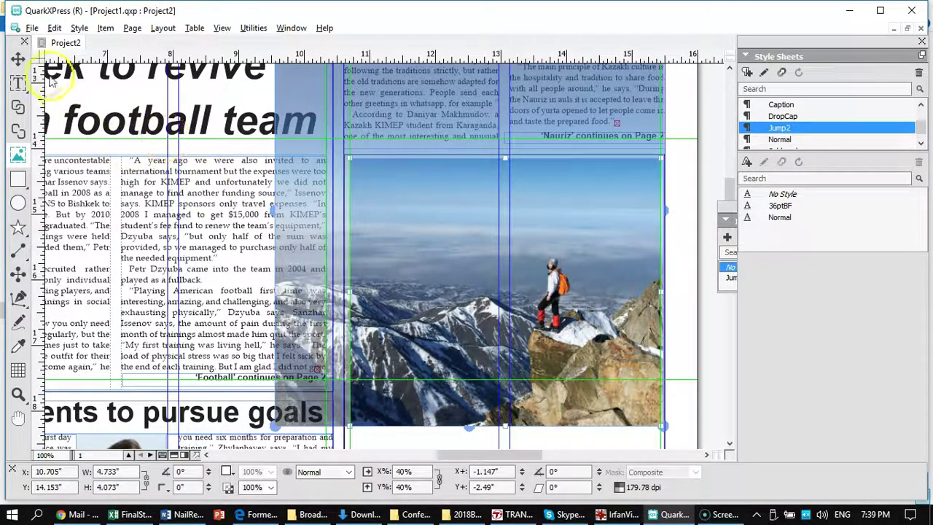
pyautogui.click(18, 59)
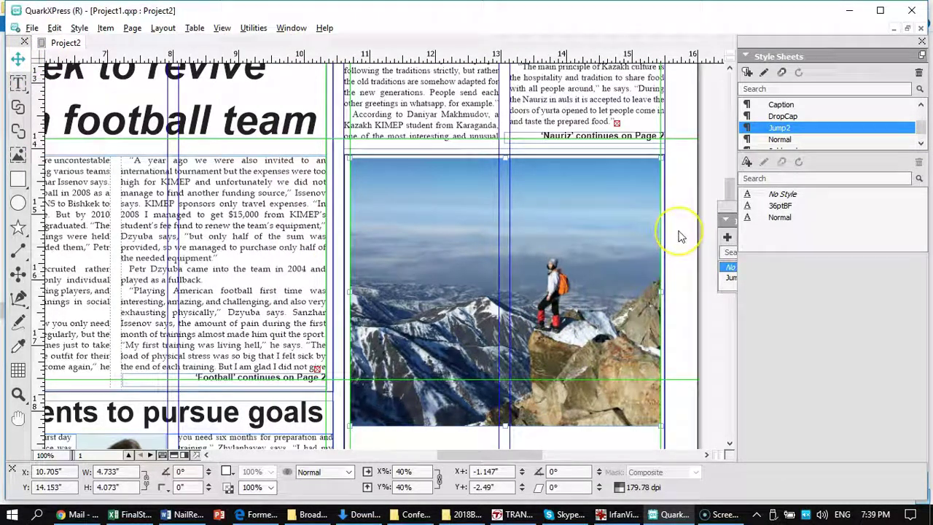
# Step: Copy the Nauriz photo's caption box into the framed box and fit it just beneath the hiking photo, about 4.733" wide and 0.495" high
pyautogui.scroll(-3, 678, 237)
pyautogui.scroll(3, 677, 240)
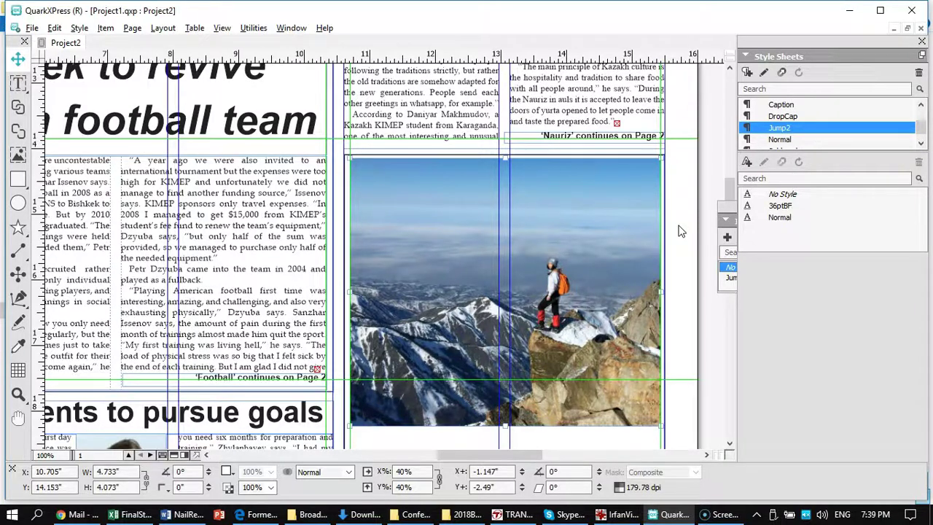
pyautogui.scroll(-3, 677, 231)
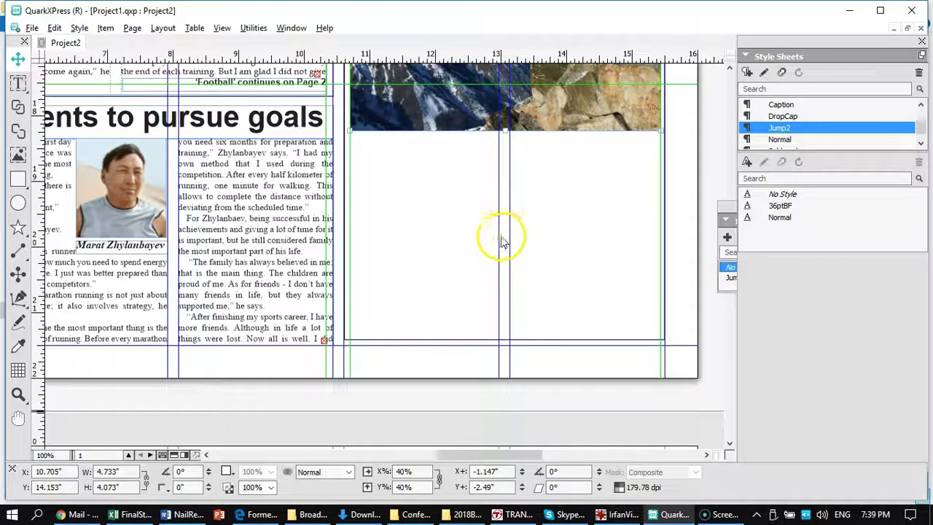
pyautogui.scroll(10, 452, 246)
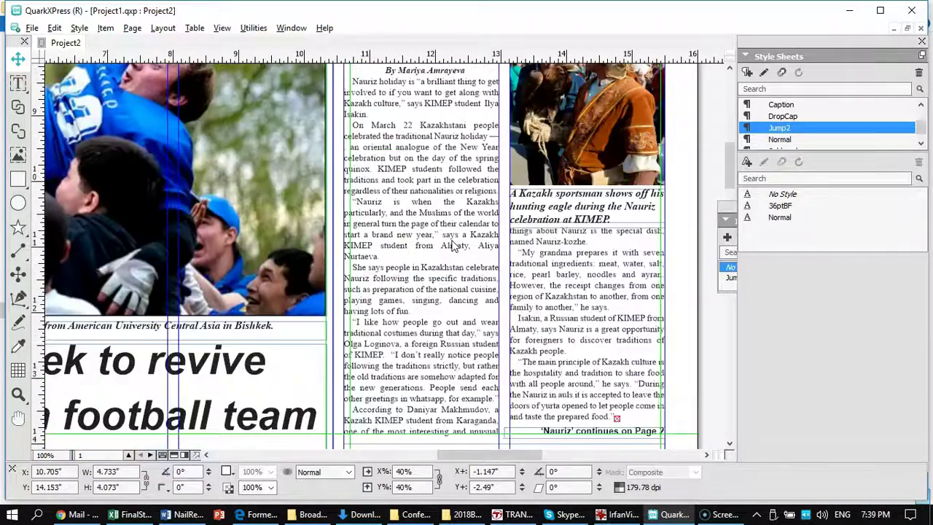
pyautogui.click(550, 203)
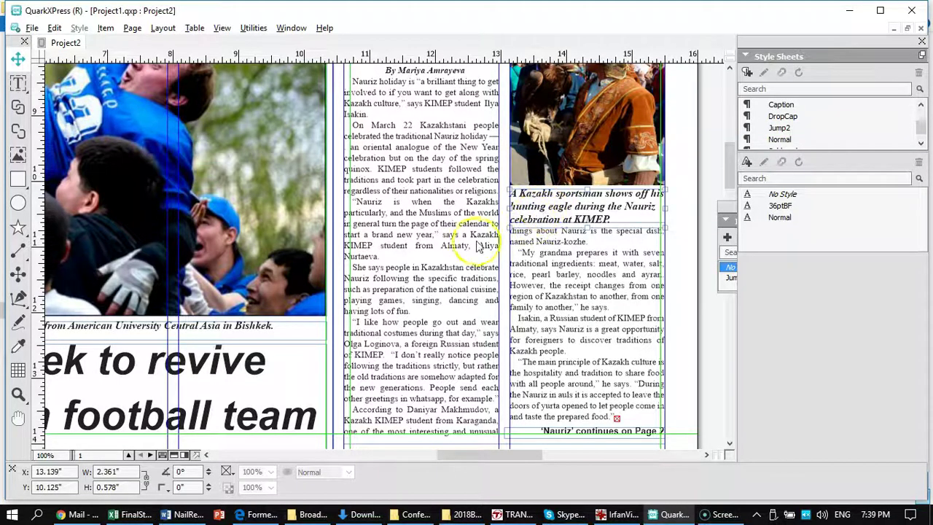
pyautogui.scroll(-10, 460, 251)
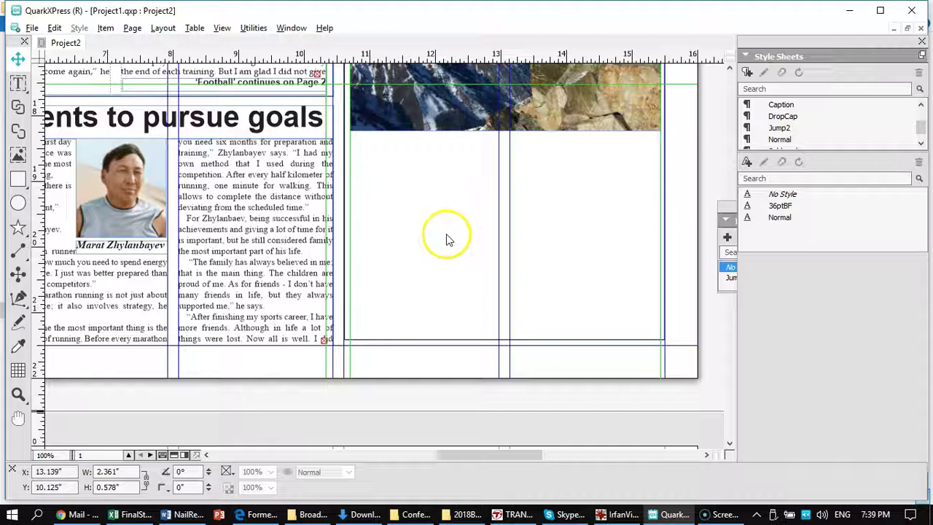
pyautogui.click(447, 240)
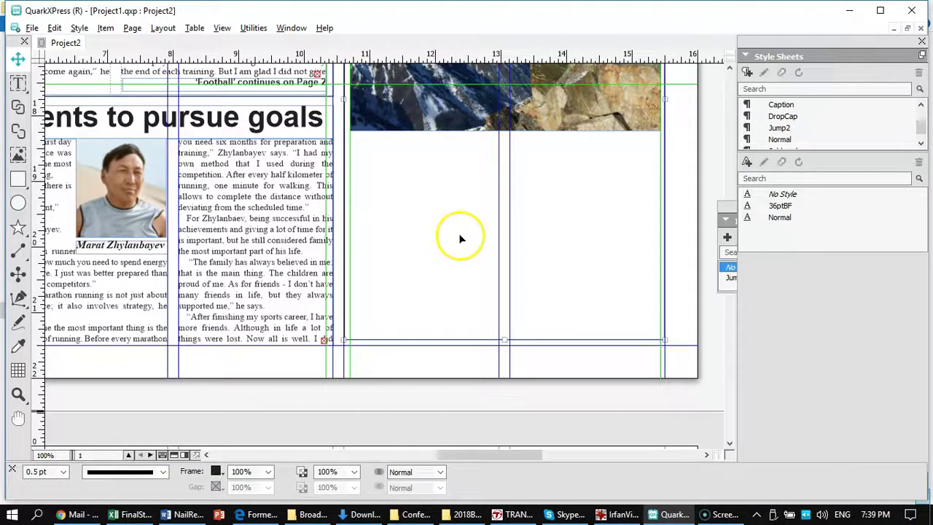
pyautogui.hotkey('ctrl', 'v')
pyautogui.moveTo(405, 248); pyautogui.dragTo(429, 159)
pyautogui.moveTo(504, 178); pyautogui.dragTo(657, 168)
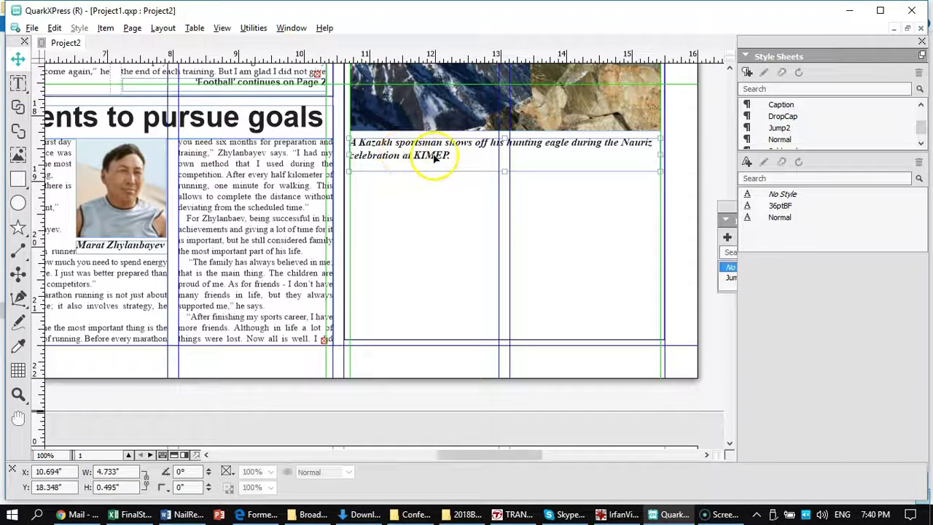
# Step: Replace the pasted caption's text with "A KIMEP student enjoys here hike with others seeking exercise and inspiration in mountains near Almaty."
pyautogui.click(18, 83)
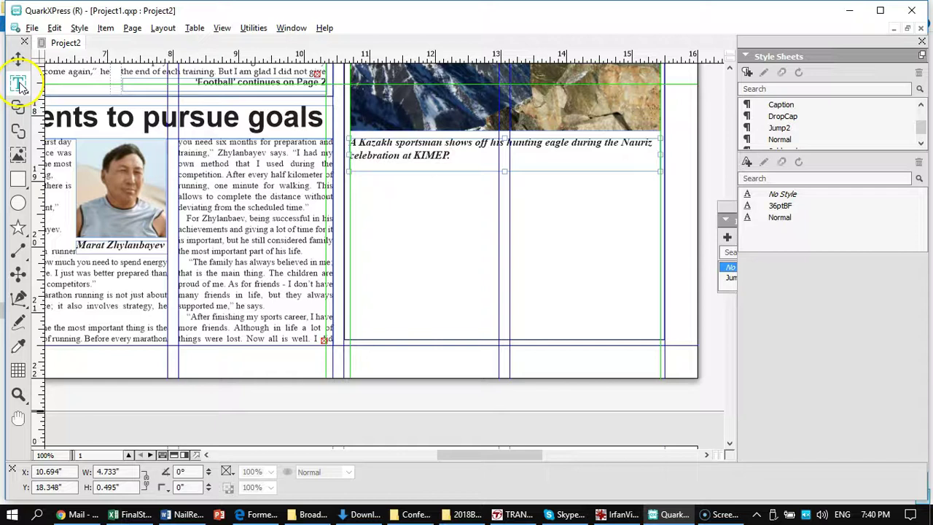
pyautogui.moveTo(452, 157); pyautogui.dragTo(355, 144)
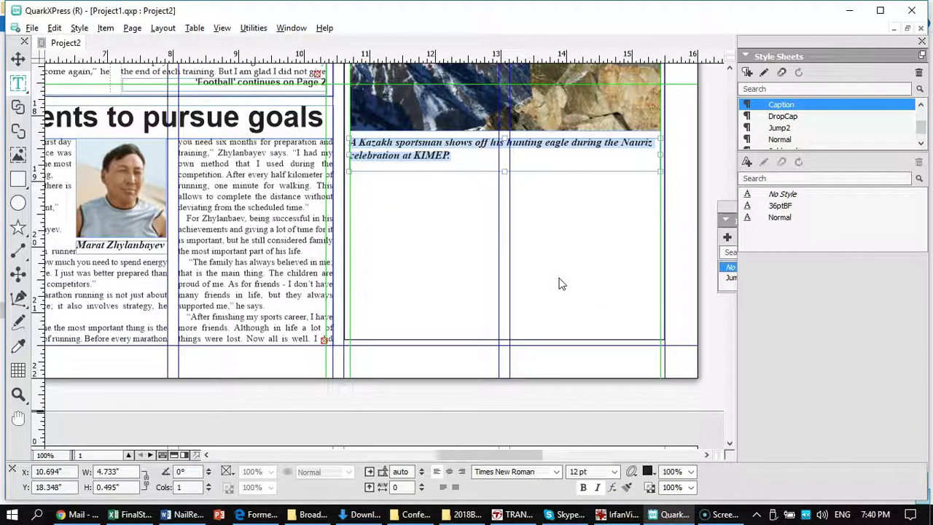
pyautogui.write('4 KIM')
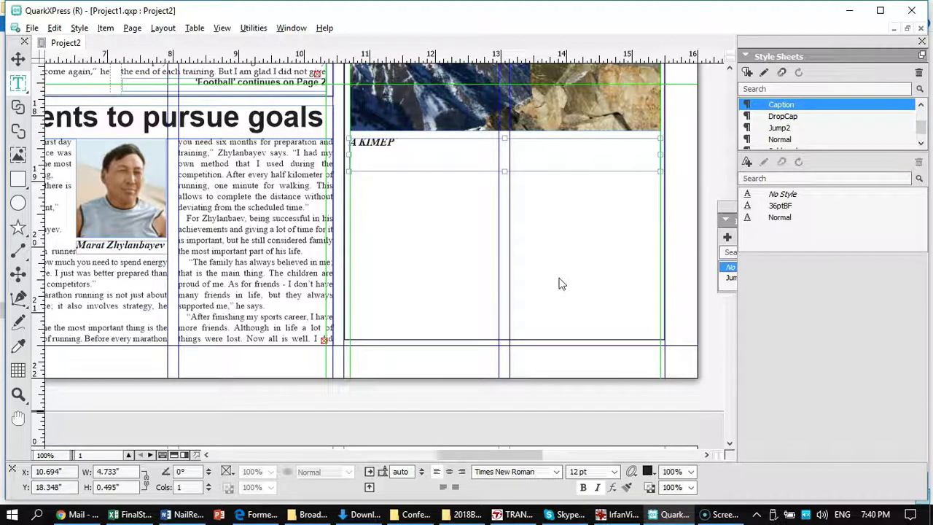
pyautogui.write('EP student')
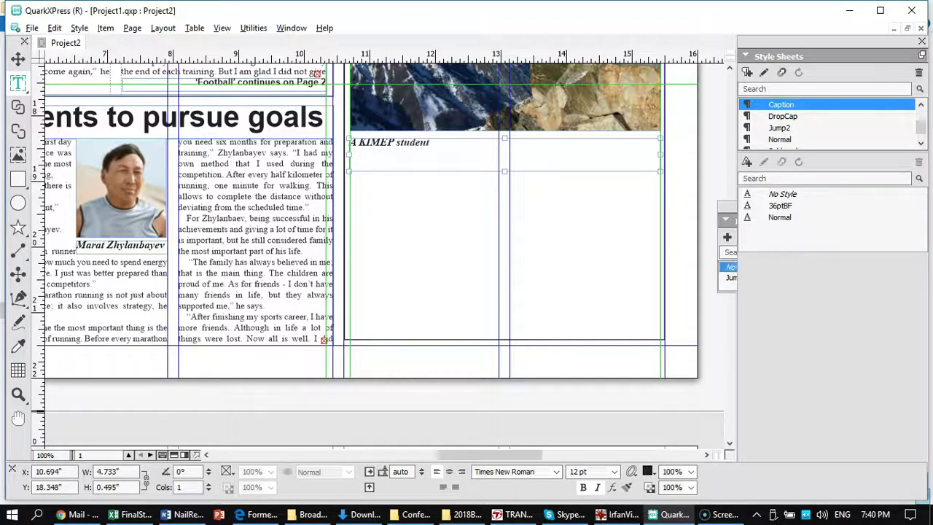
pyautogui.write(' enjoys here hike with others seeking exercise and')
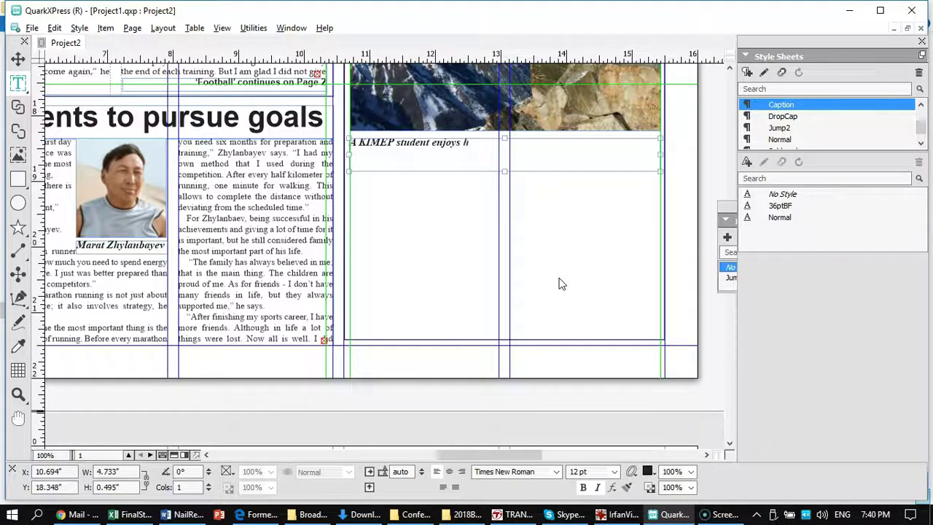
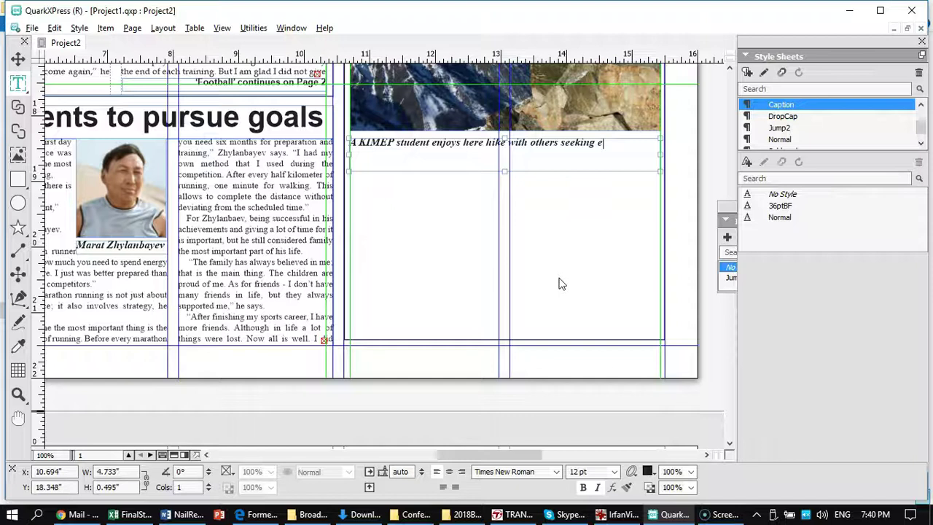
pyautogui.write('ise')
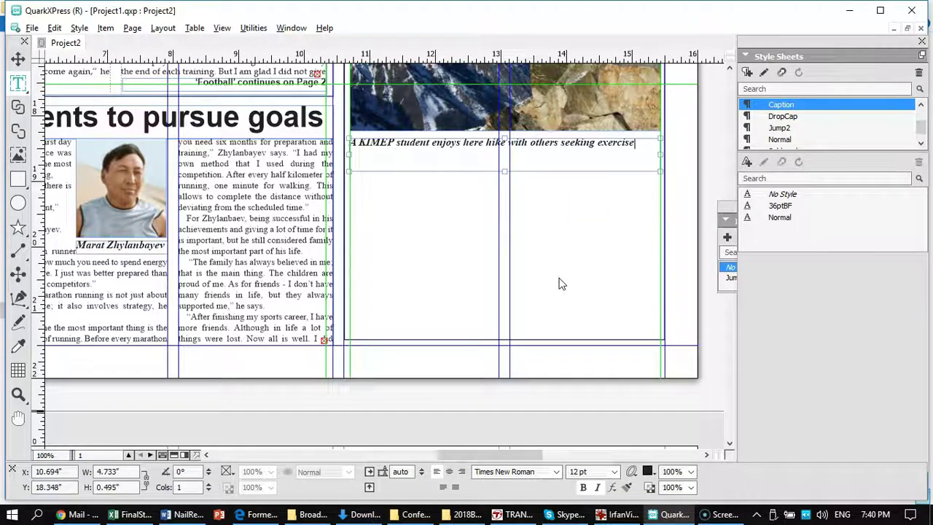
pyautogui.write(' and inspiration in mountains near Almaty.')
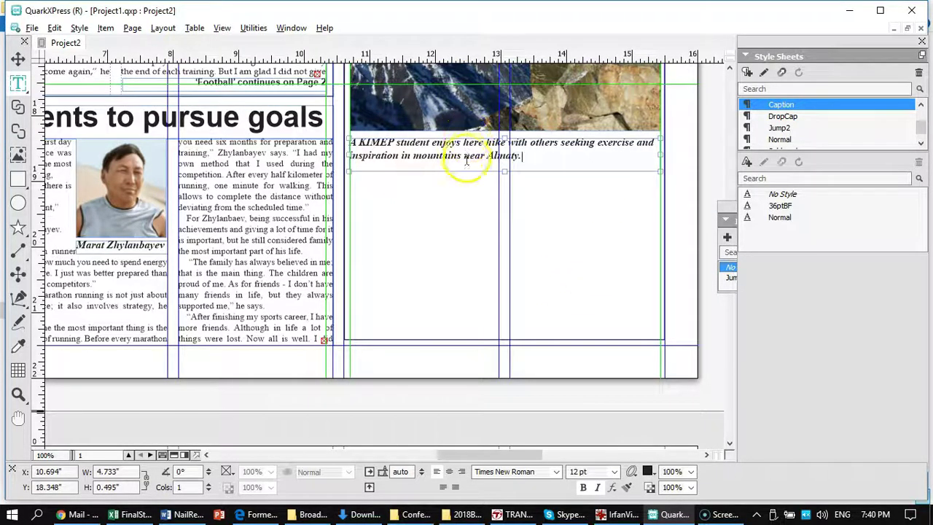
# Step: Nudge the new caption box sideways to X 10.705" so it aligns with the hiking photo's edges
pyautogui.click(18, 58)
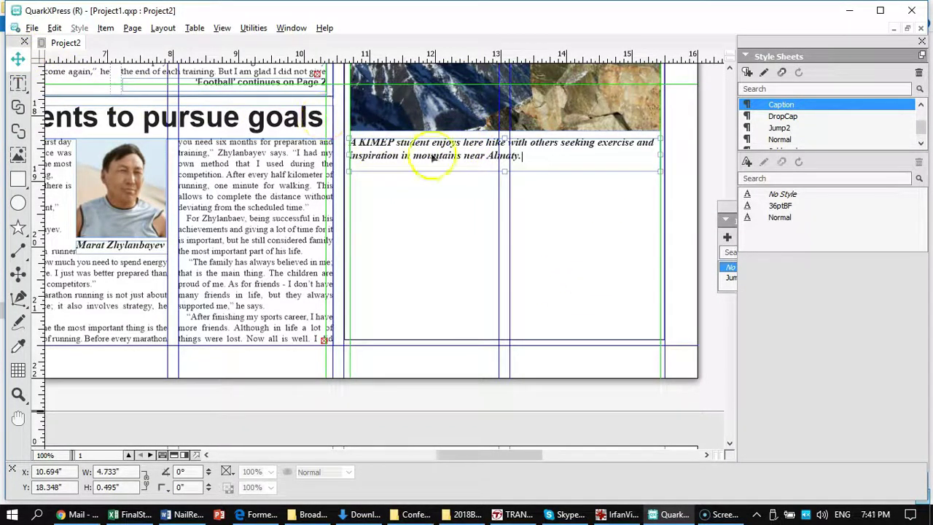
pyautogui.moveTo(458, 150); pyautogui.dragTo(504, 134)
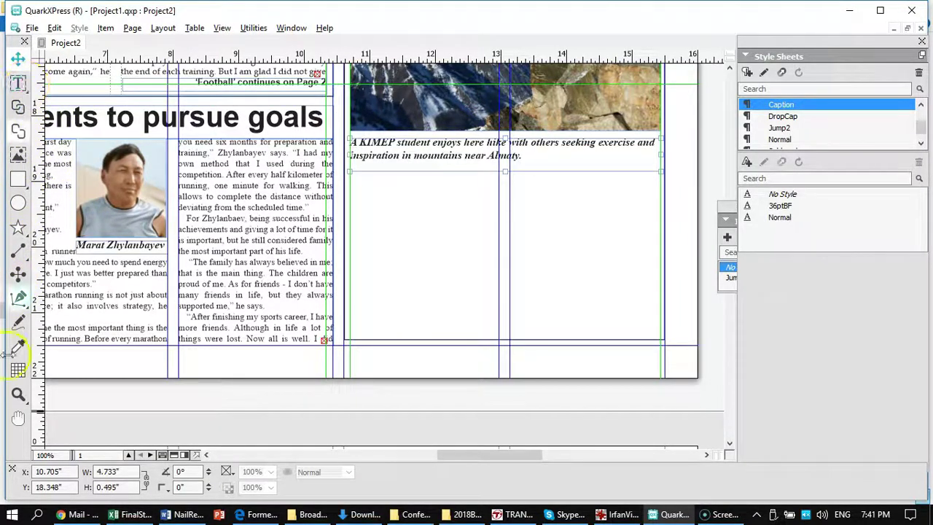
pyautogui.click(19, 395)
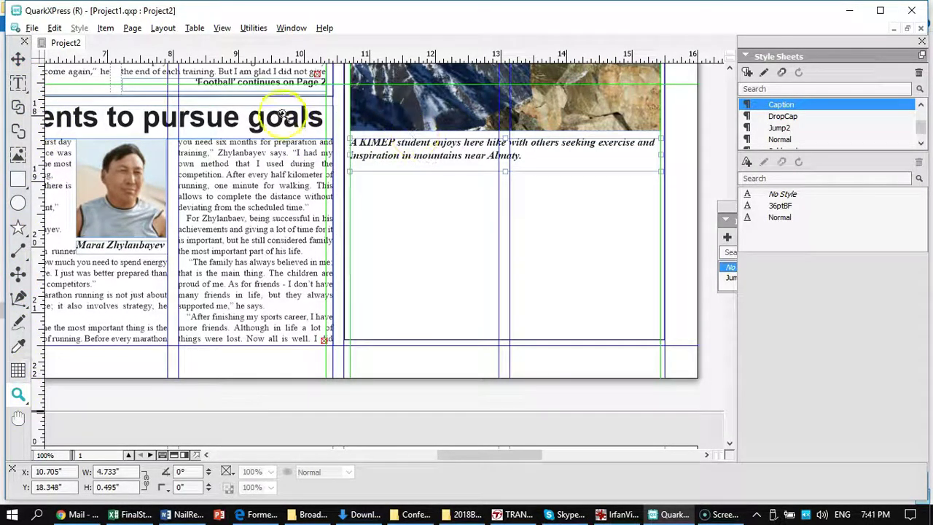
# Step: Raise the hiking caption box to Y 18.3" so it sits closer to the photo, and shorten it to about 0.412" high
pyautogui.moveTo(240, 101); pyautogui.dragTo(682, 217)
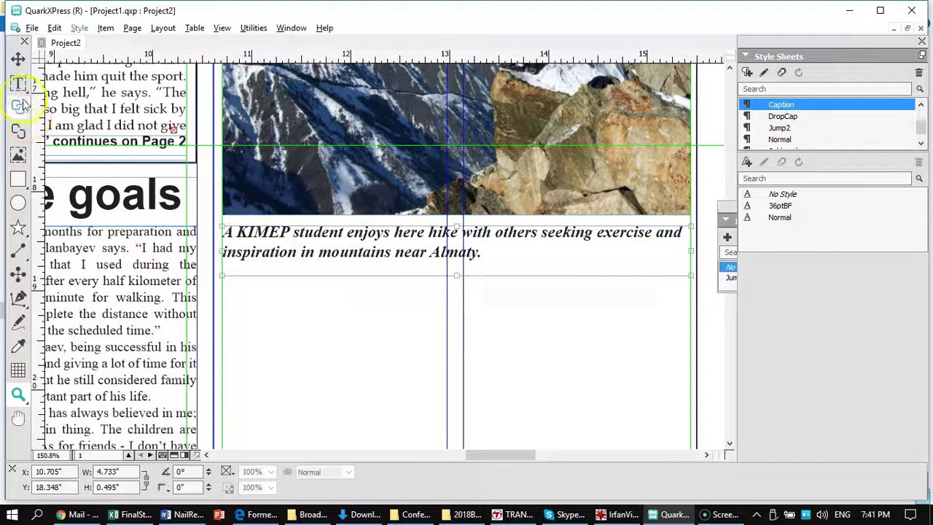
pyautogui.click(19, 58)
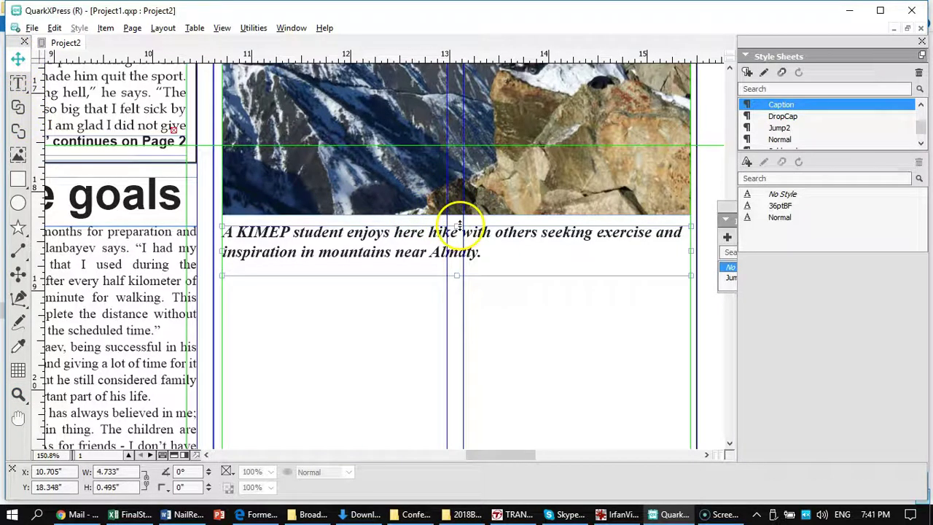
pyautogui.moveTo(459, 226); pyautogui.dragTo(460, 221)
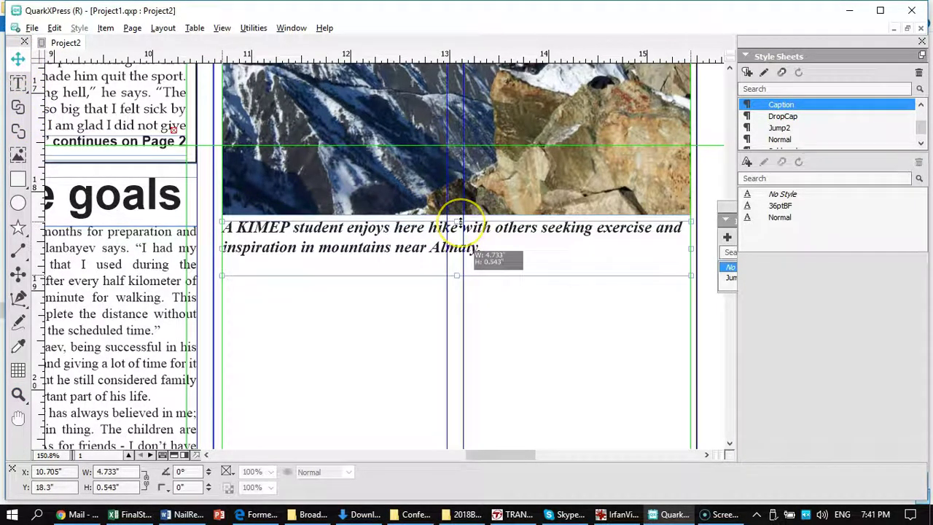
pyautogui.moveTo(459, 275); pyautogui.dragTo(458, 263)
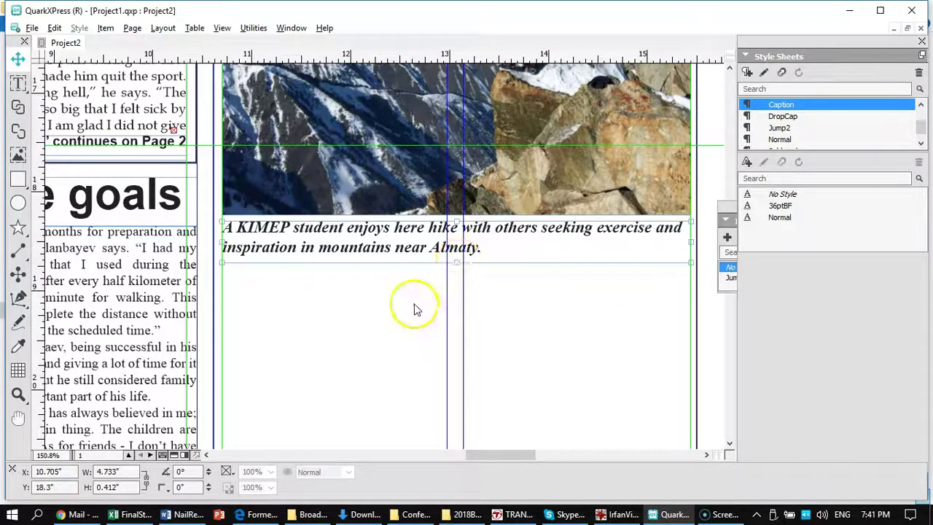
# Step: Draw a headline text box between the inner guides just beneath the hiking caption, about 4.733" wide and 0.656" high
pyautogui.scroll(-5, 365, 309)
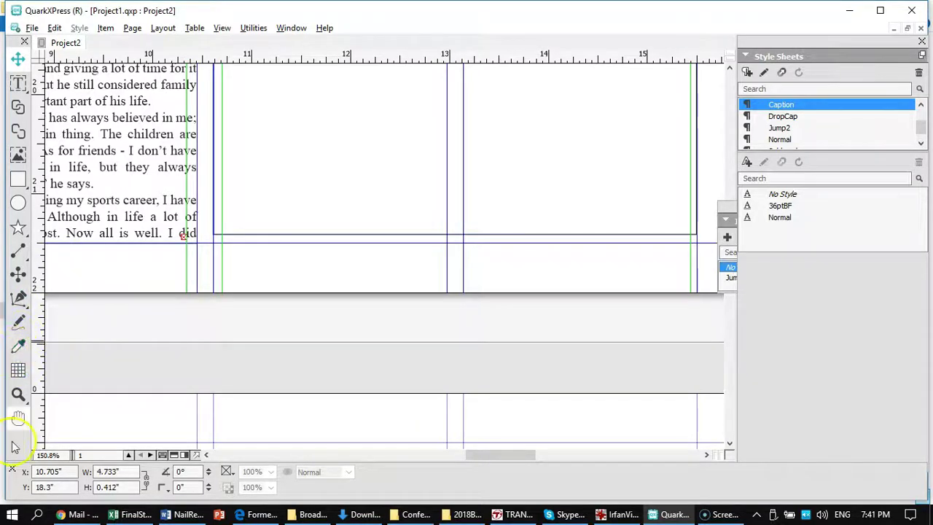
pyautogui.click(18, 419)
pyautogui.moveTo(357, 204); pyautogui.dragTo(349, 341)
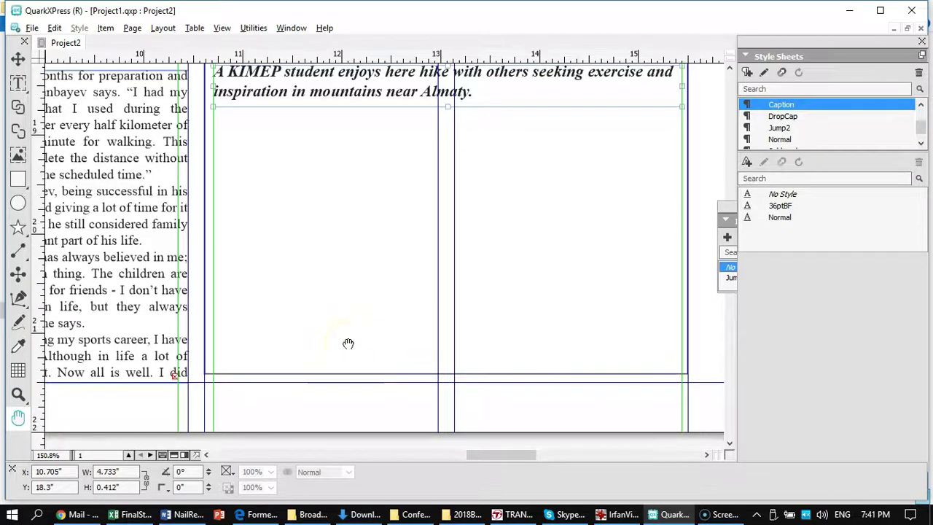
pyautogui.click(19, 84)
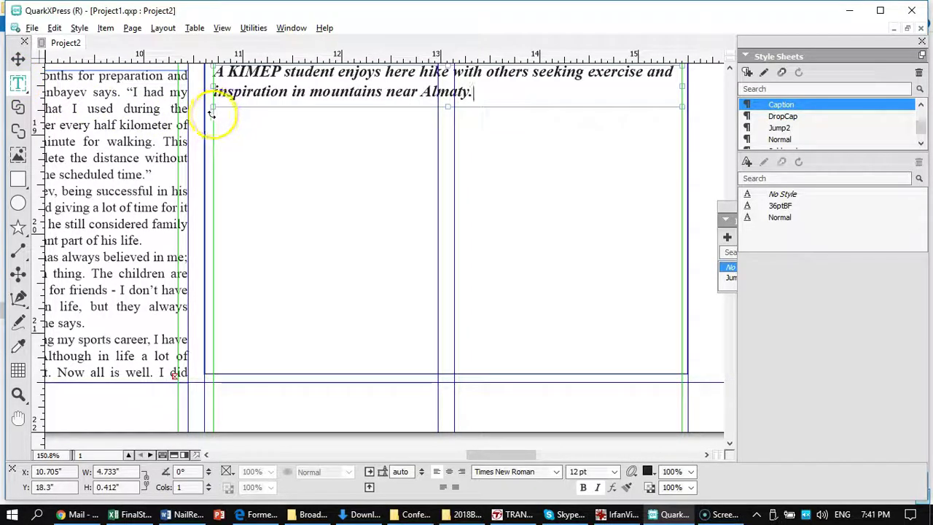
pyautogui.click(19, 85)
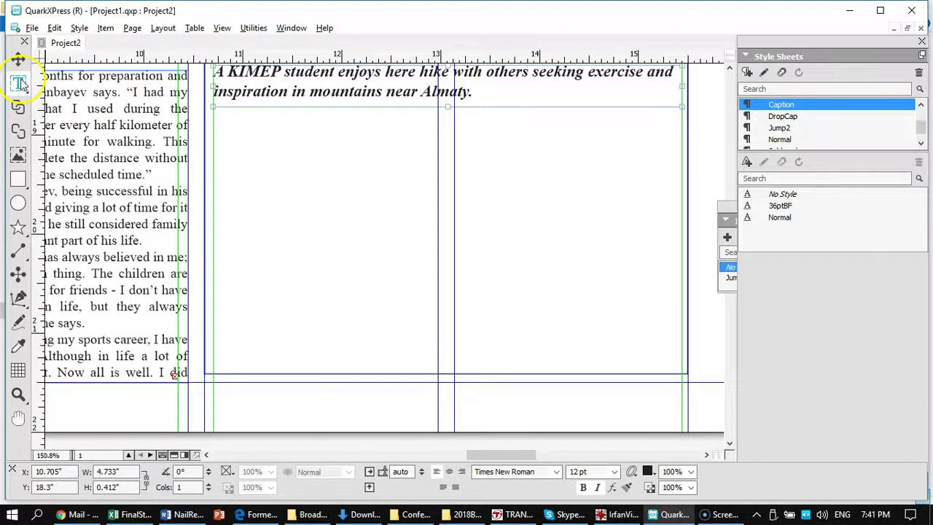
pyautogui.click(215, 116)
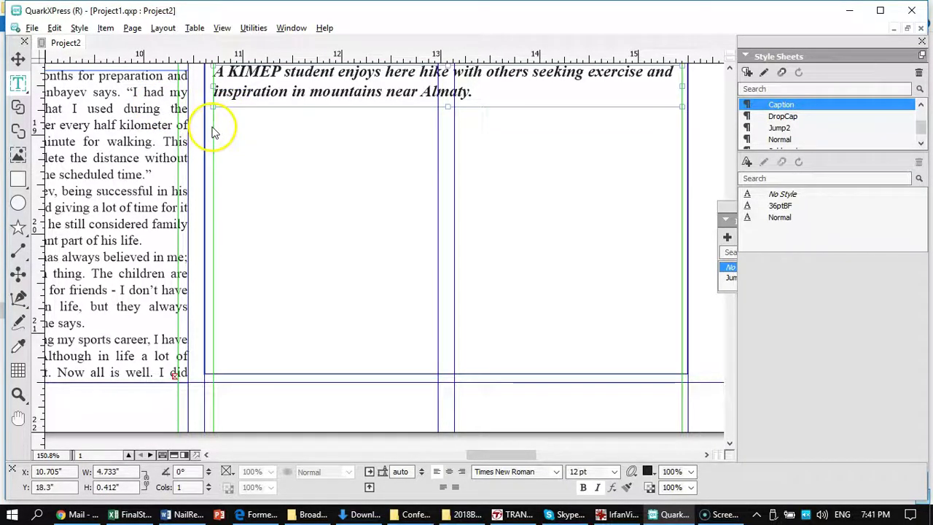
pyautogui.moveTo(219, 121); pyautogui.dragTo(682, 192)
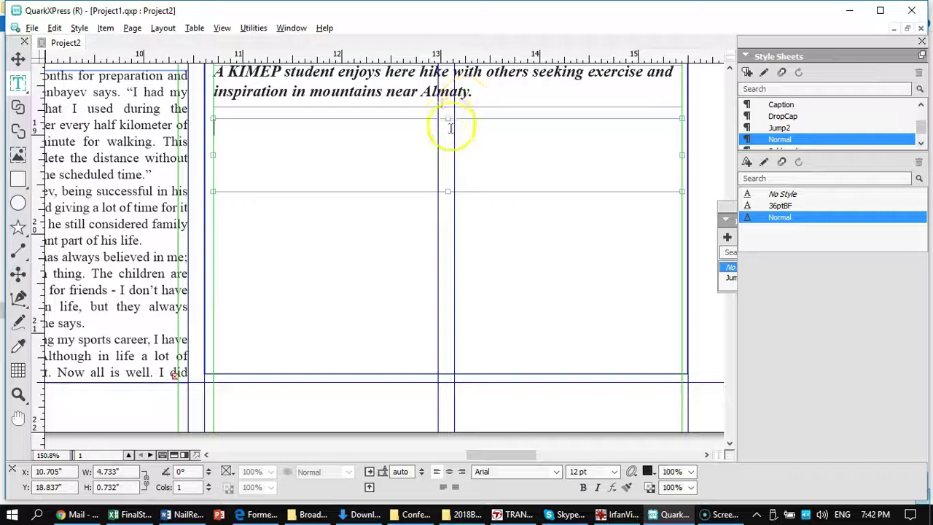
pyautogui.moveTo(449, 118); pyautogui.dragTo(449, 110)
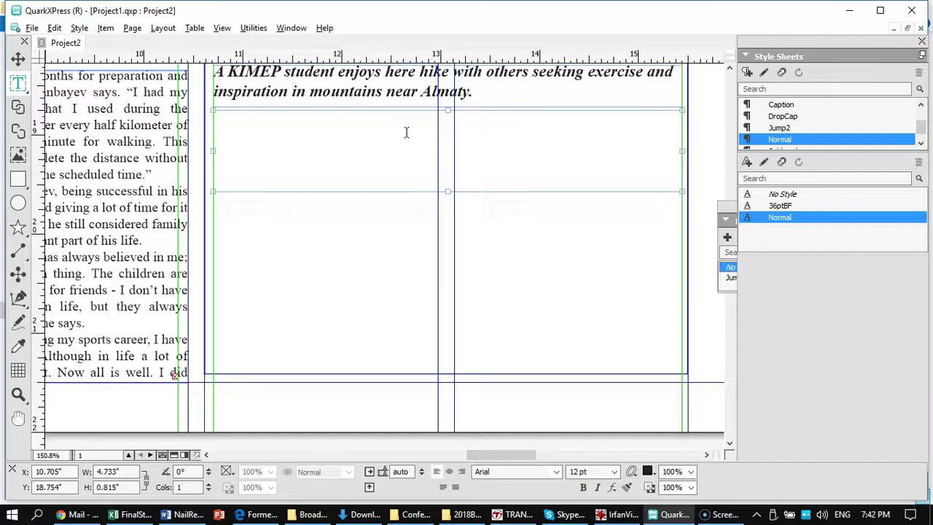
pyautogui.moveTo(448, 192); pyautogui.dragTo(448, 174)
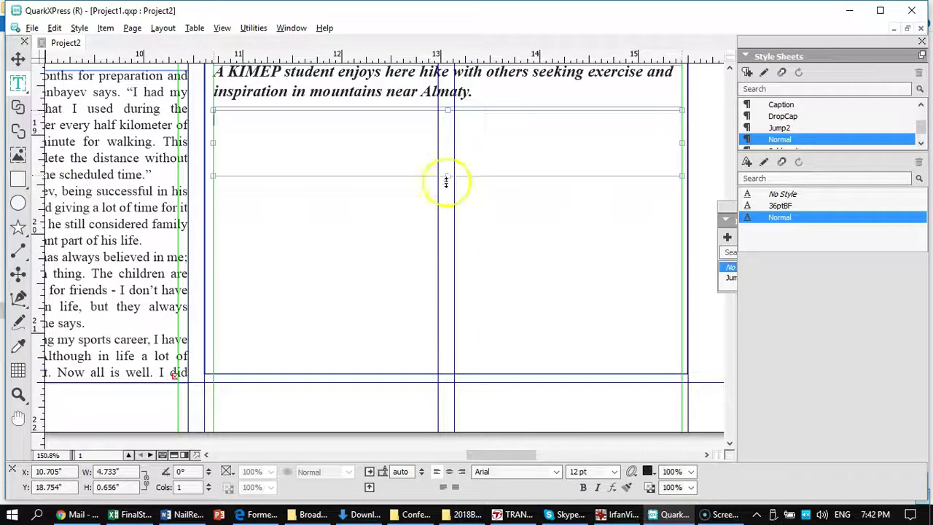
# Step: Draw a body text box from the headline box's lower edge to just above the frame's bottom, about 4.733" wide and 1.92" high
pyautogui.click(18, 84)
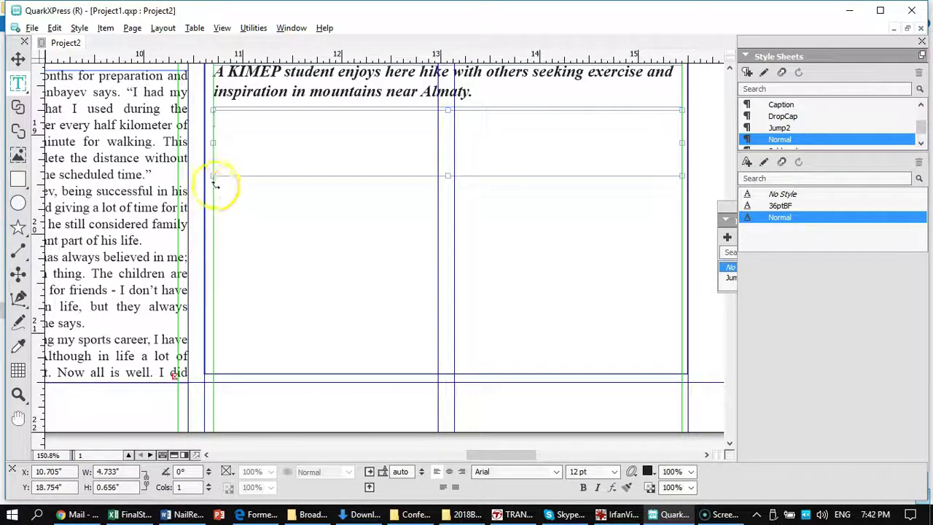
pyautogui.moveTo(214, 190); pyautogui.dragTo(678, 364)
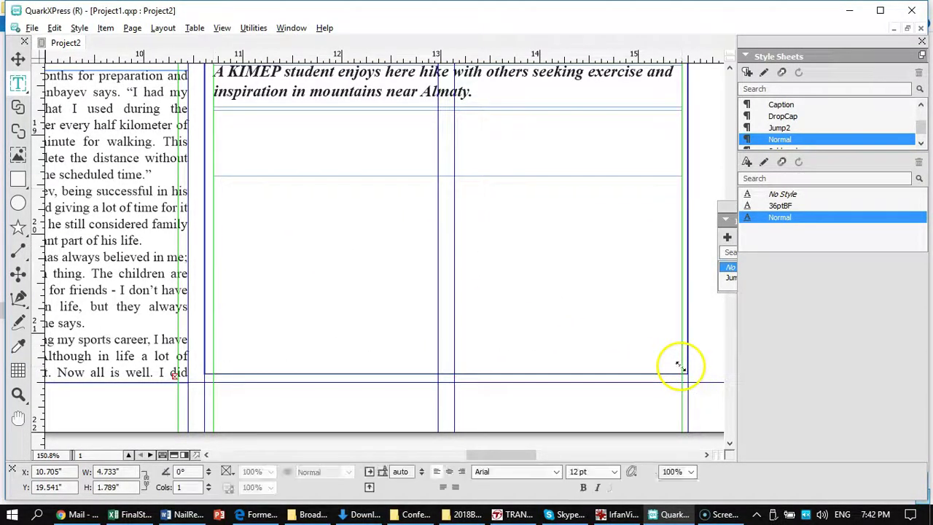
pyautogui.moveTo(448, 188); pyautogui.dragTo(448, 175)
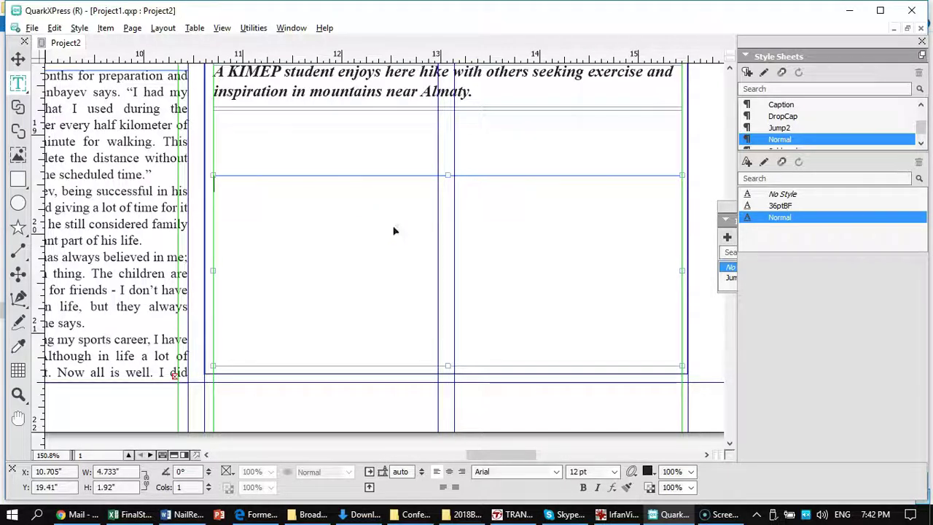
# Step: Import the hiking article's Word document from the BroadsheetProject folder into the new body text box
pyautogui.hotkey('ctrl', 'e')
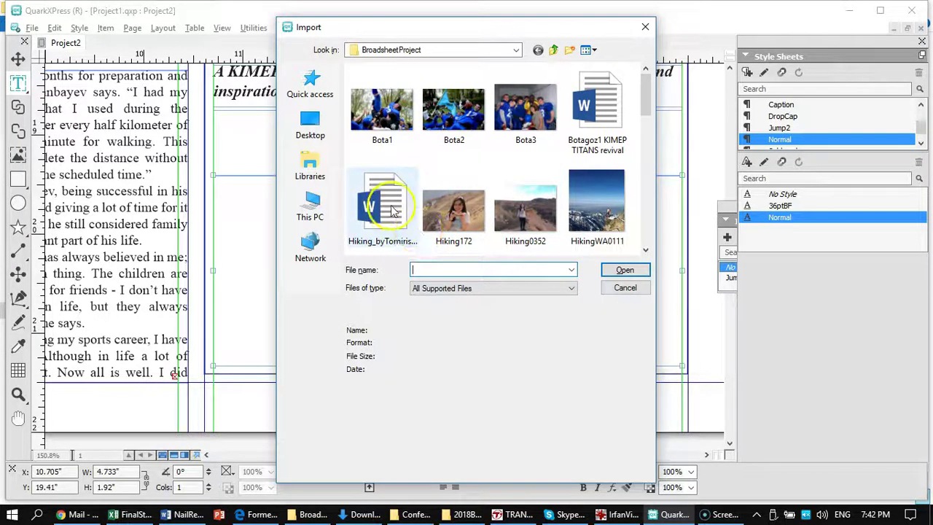
pyautogui.click(393, 209)
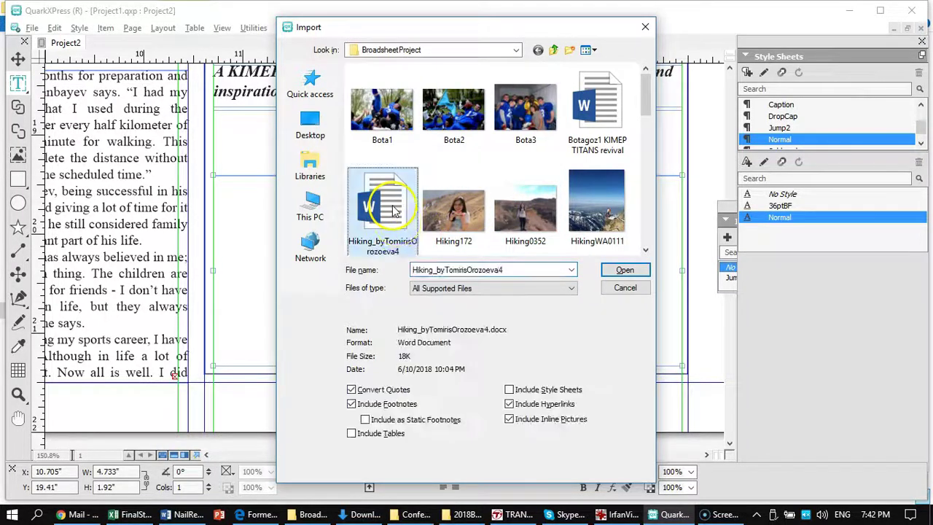
pyautogui.click(625, 270)
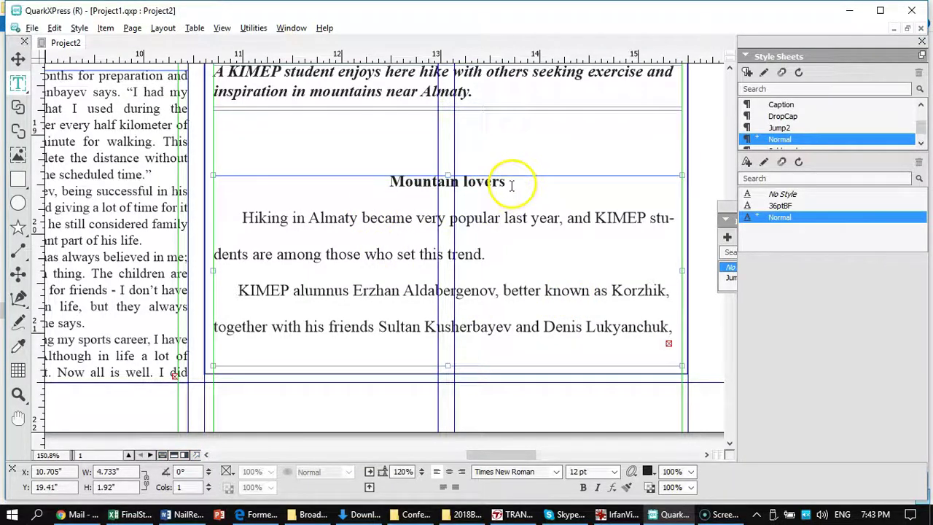
# Step: Move the title "Mountain lovers" out of the imported article text and into the empty headline box above it
pyautogui.moveTo(506, 182); pyautogui.dragTo(383, 195)
pyautogui.hotkey('ctrl', 'c')
pyautogui.press('Delete')
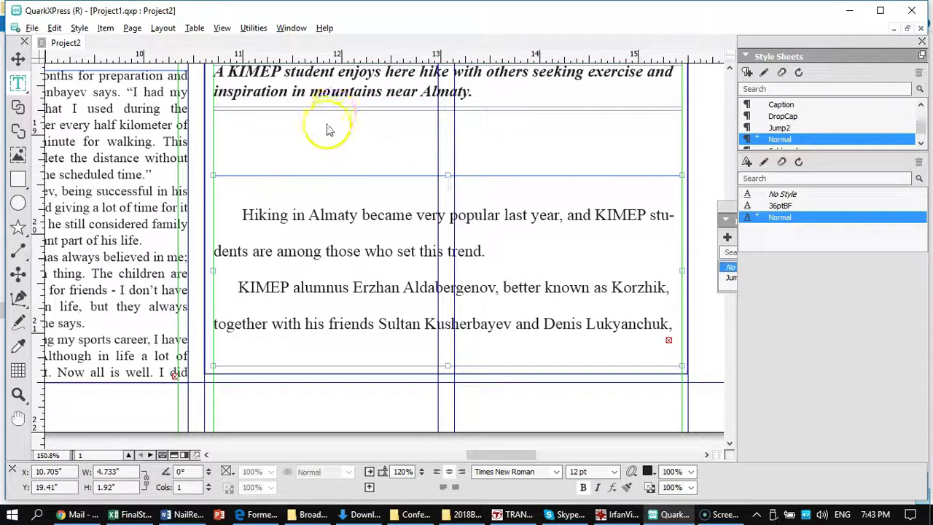
pyautogui.hotkey('ctrl', 'v')
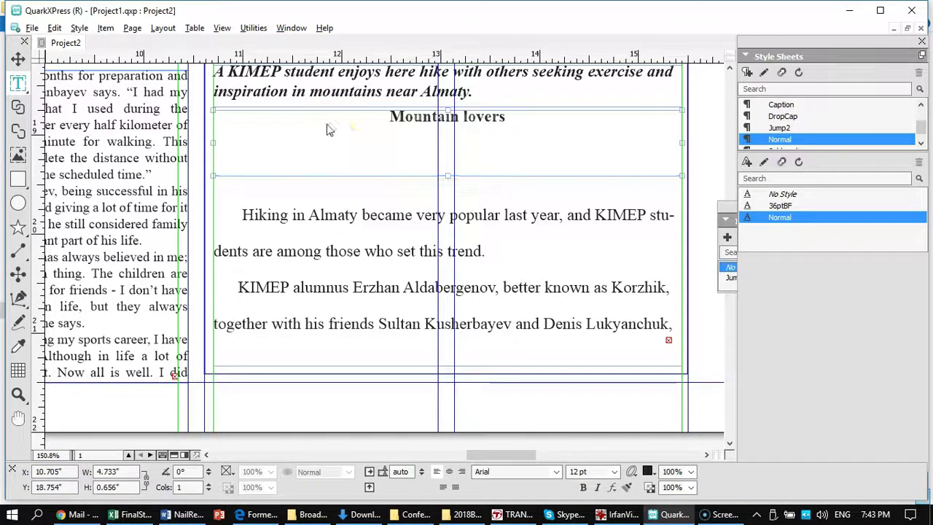
# Step: Reset the whole hiking article text to No Style, then apply the Body Text paragraph style to it
pyautogui.click(384, 200)
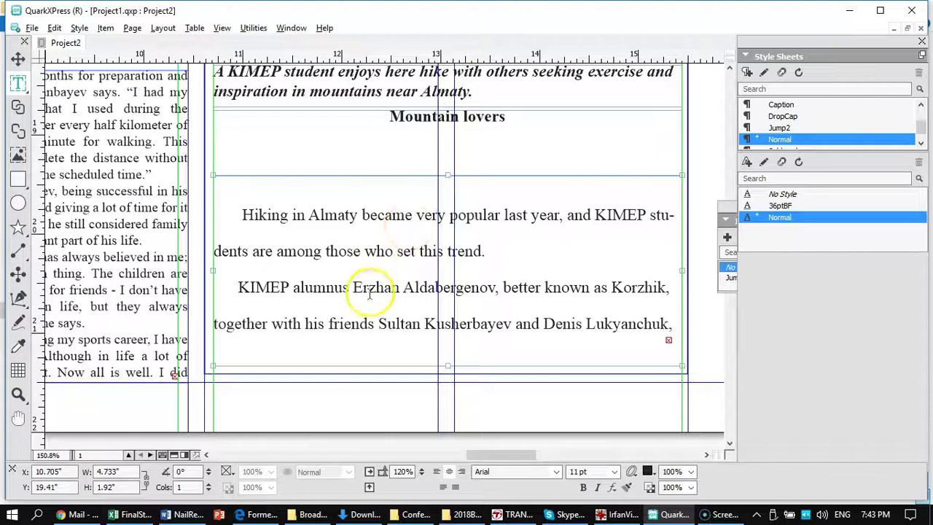
pyautogui.click(397, 204)
pyautogui.hotkey('ctrl', 'a')
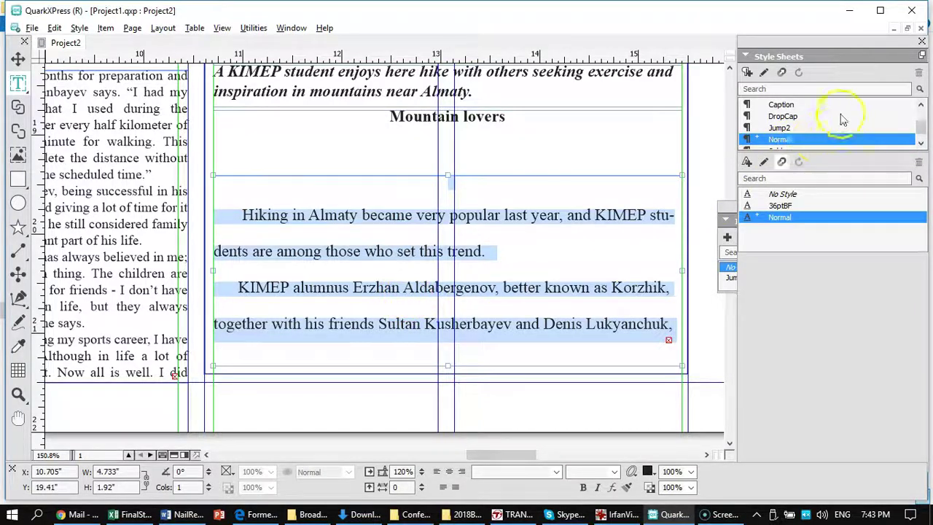
pyautogui.scroll(2, 829, 135)
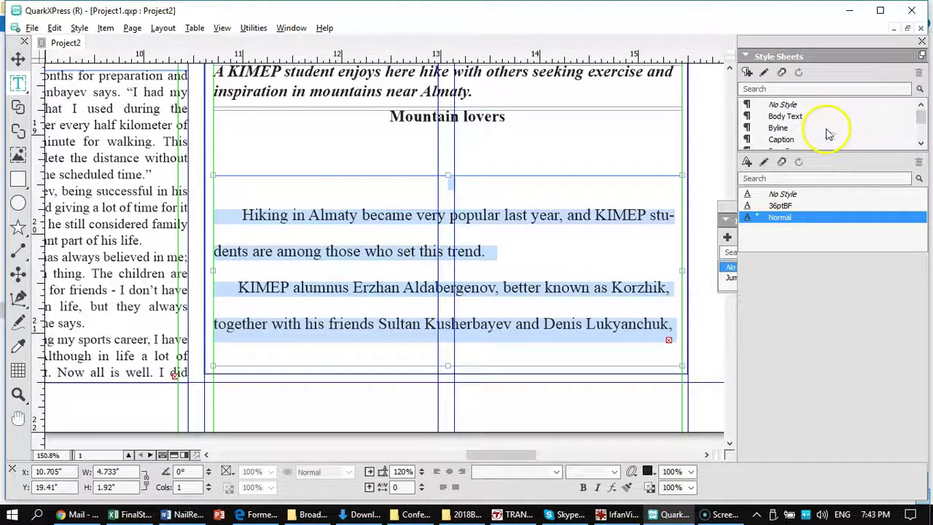
pyautogui.click(783, 105)
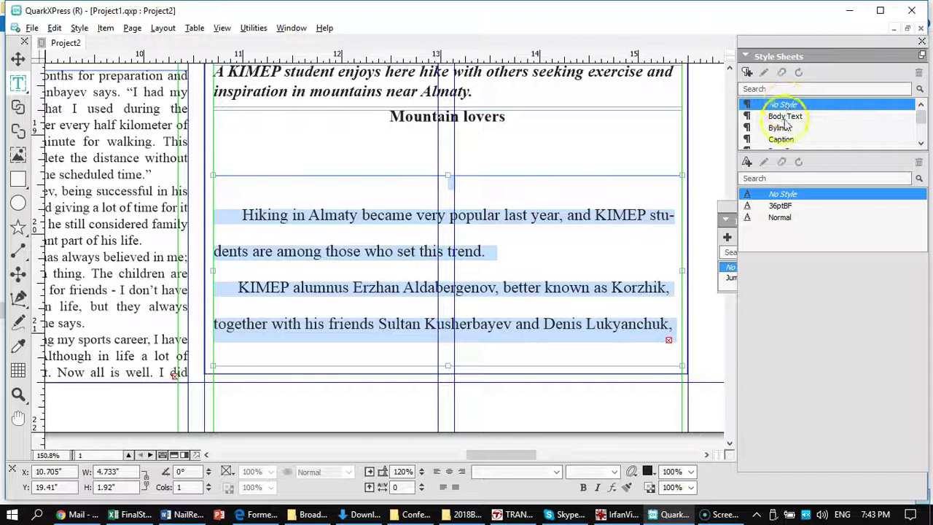
pyautogui.click(786, 115)
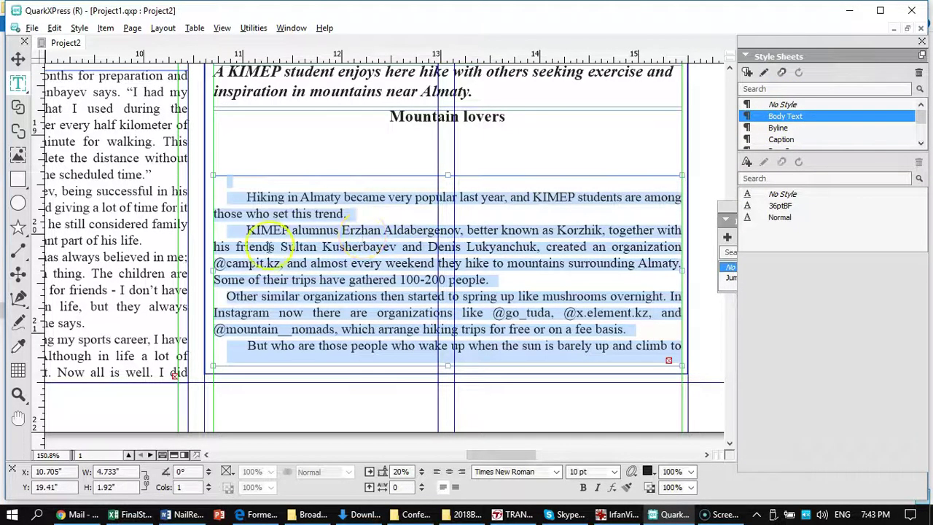
pyautogui.click(232, 229)
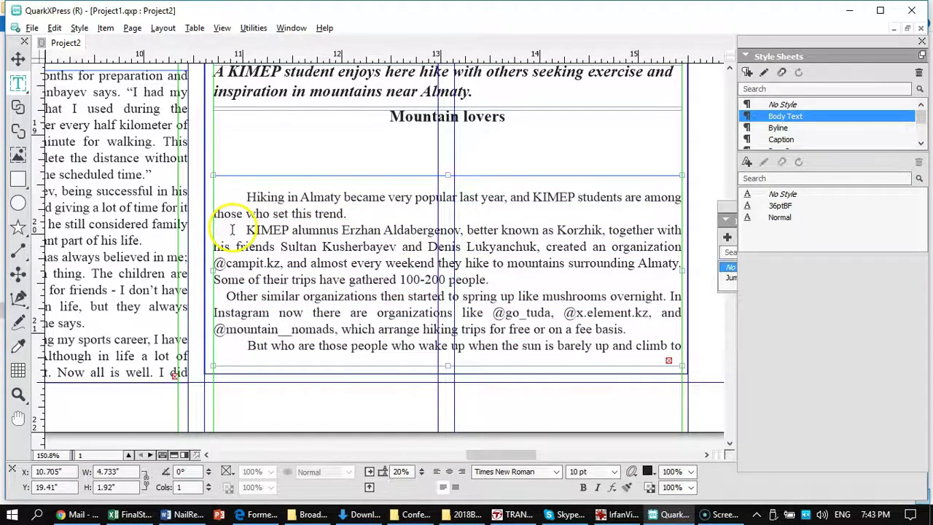
# Step: Remove the extra indent spaces before the paragraphs starting "Hiking in Almaty", "KIMEP alumnus" and "But who are those people"
pyautogui.doubleClick(225, 231)
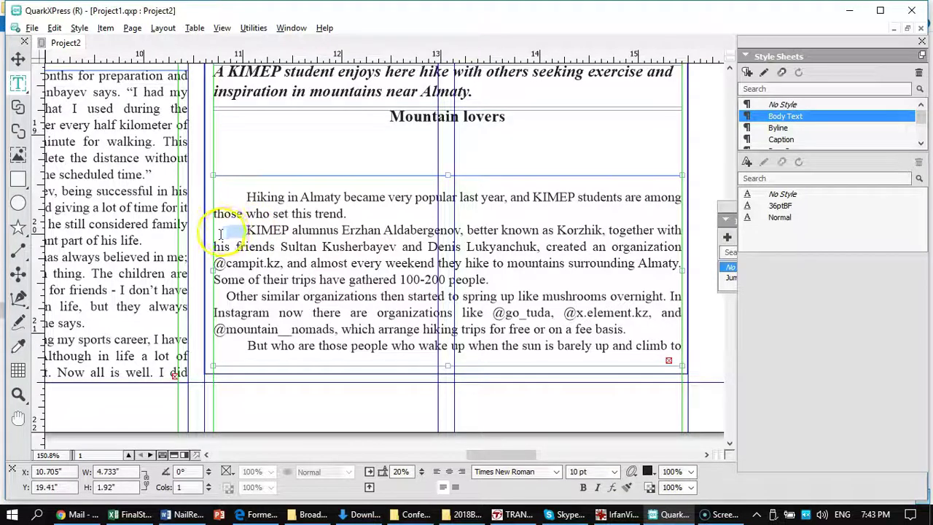
pyautogui.press('Delete')
pyautogui.click(245, 191)
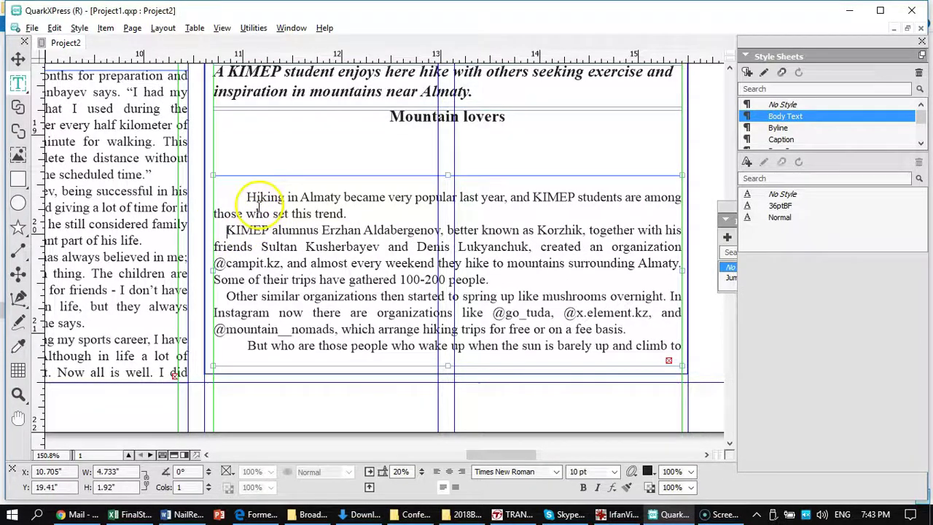
pyautogui.moveTo(246, 195); pyautogui.dragTo(215, 200)
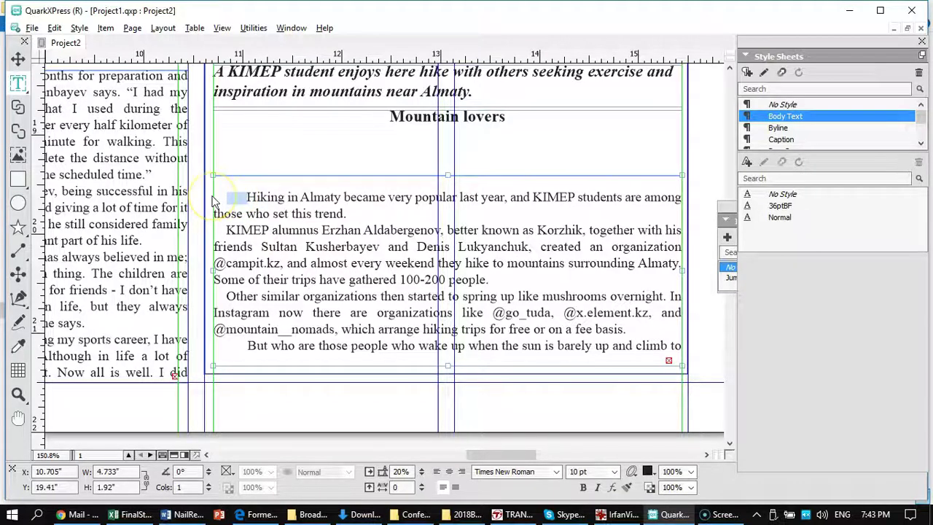
pyautogui.press('Delete')
pyautogui.click(231, 342)
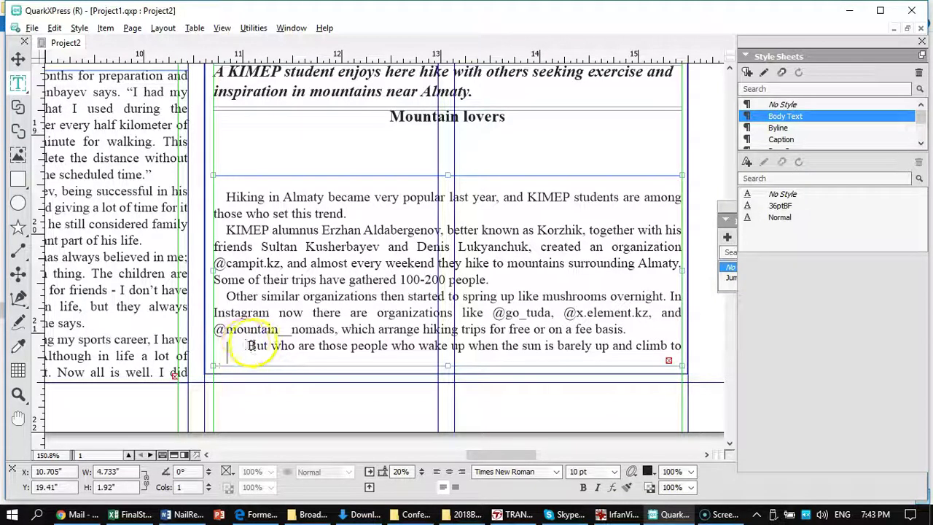
pyautogui.moveTo(253, 348); pyautogui.dragTo(218, 347)
pyautogui.click(240, 341)
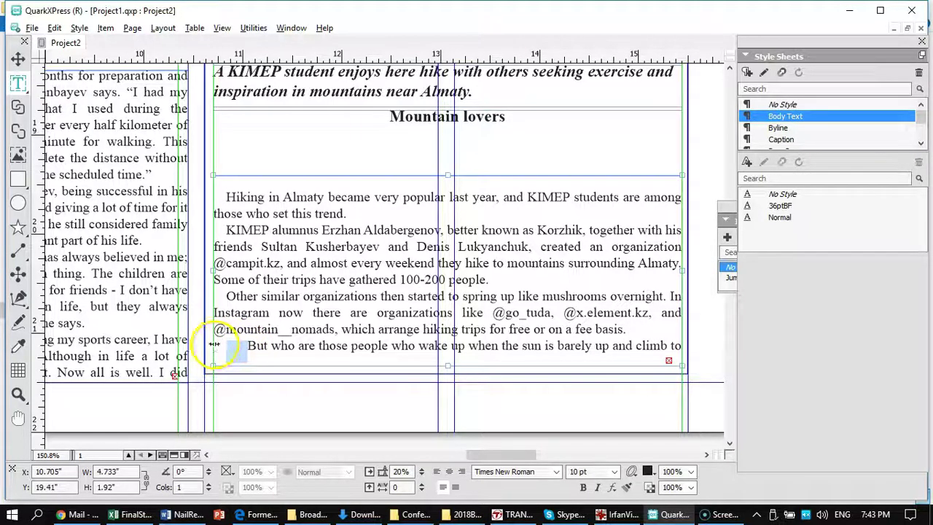
pyautogui.press('BackSpace')
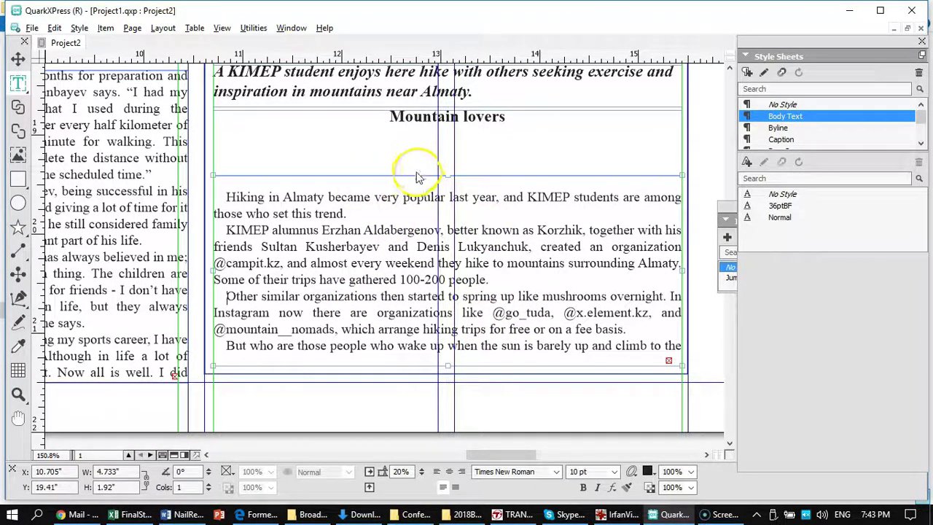
# Step: Place the insertion point on the empty line above the story's first paragraph and copy the Hiking story's author name from FinalStoryLog in Excel
pyautogui.click(398, 186)
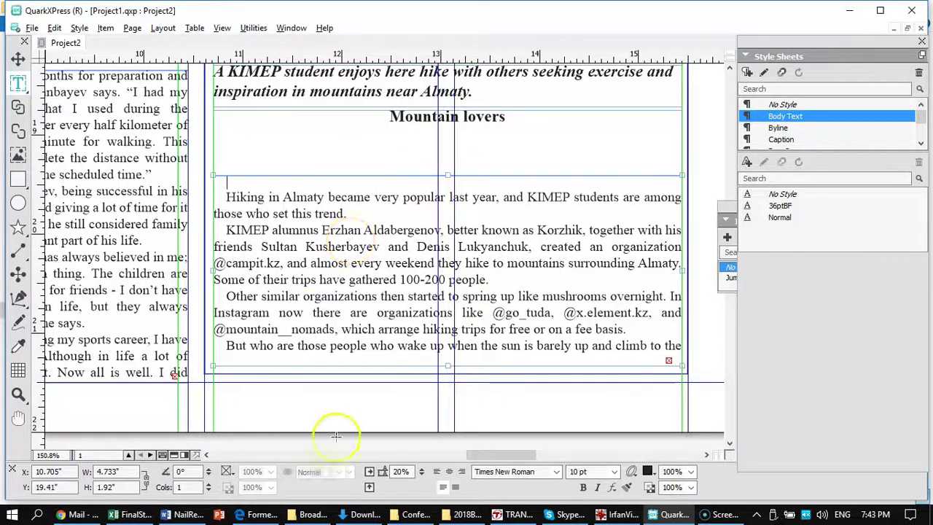
pyautogui.click(132, 514)
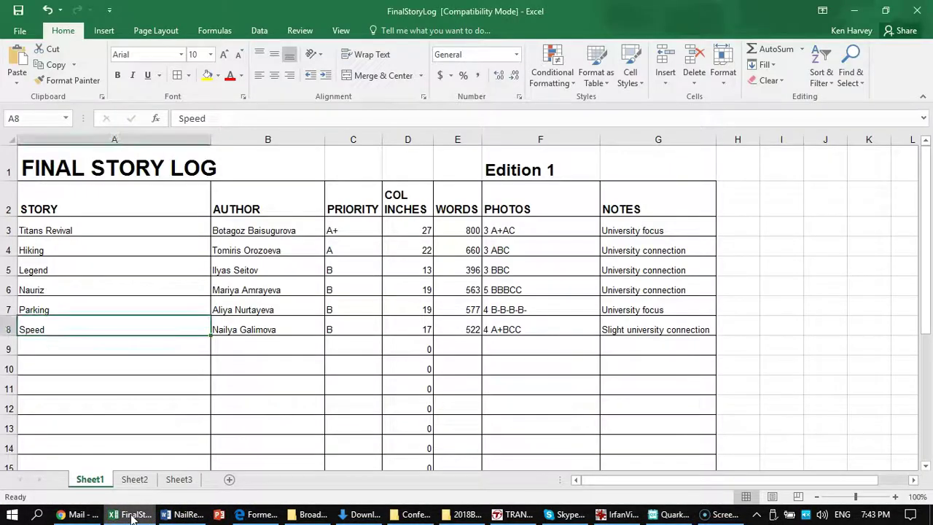
pyautogui.click(290, 249)
pyautogui.moveTo(290, 248); pyautogui.dragTo(213, 250)
pyautogui.hotkey('ctrl', 'c')
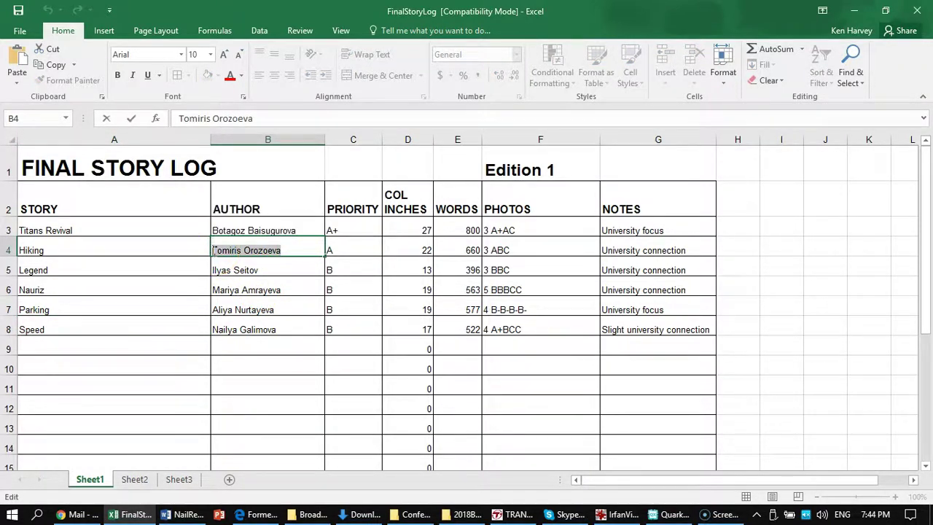
# Step: Back in QuarkXPress, enter "By" with the copied author's name above the first paragraph and apply the Byline style to it
pyautogui.hotkey('alt', 'Tab')
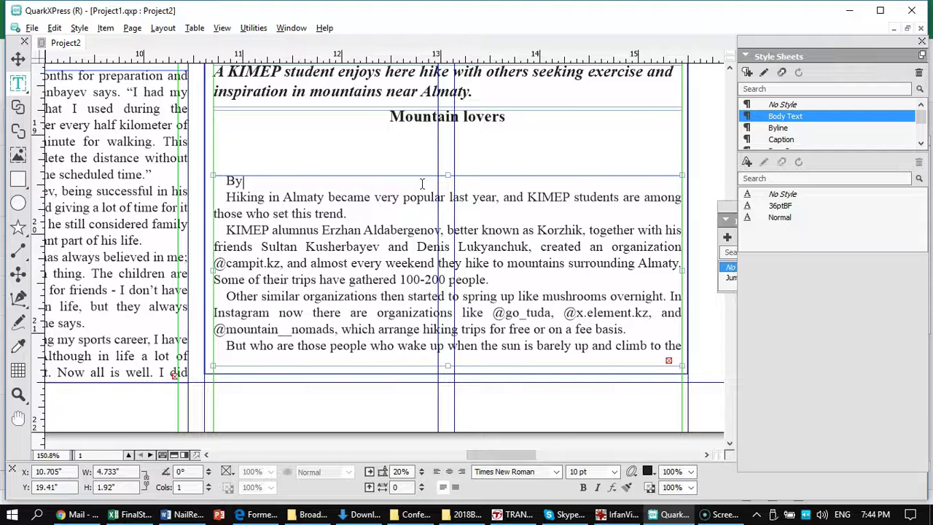
pyautogui.hotkey('ctrl', 'v')
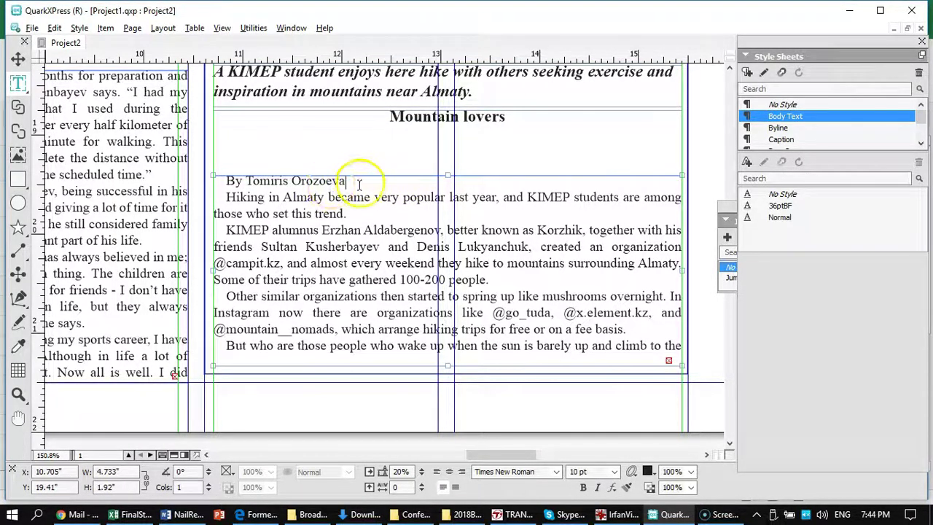
pyautogui.moveTo(346, 182); pyautogui.dragTo(232, 186)
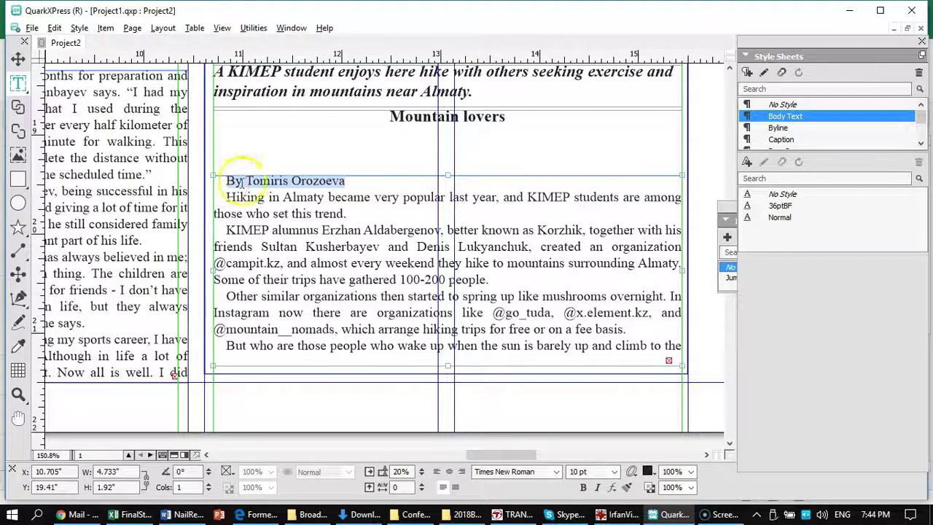
pyautogui.click(777, 129)
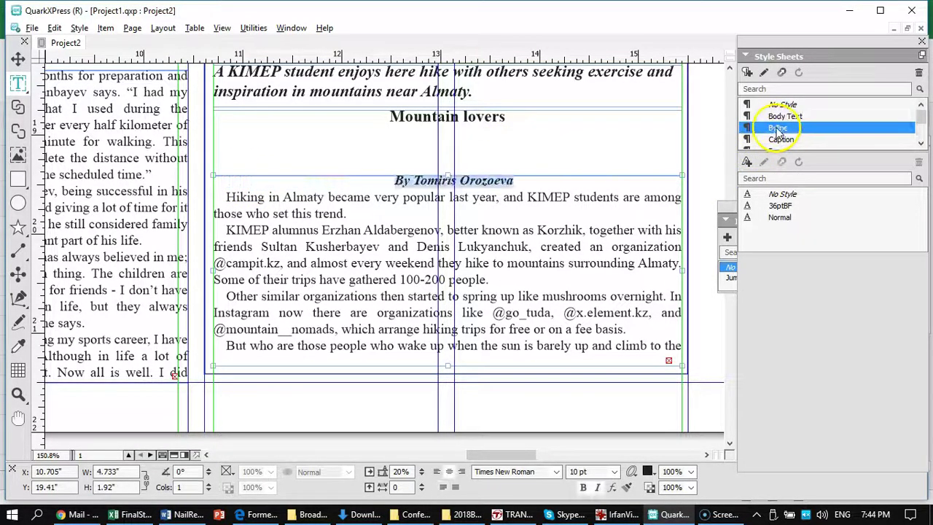
# Step: Apply the DropCap paragraph style to the opening paragraph that starts "Hiking in Almaty became very popular"
pyautogui.click(355, 216)
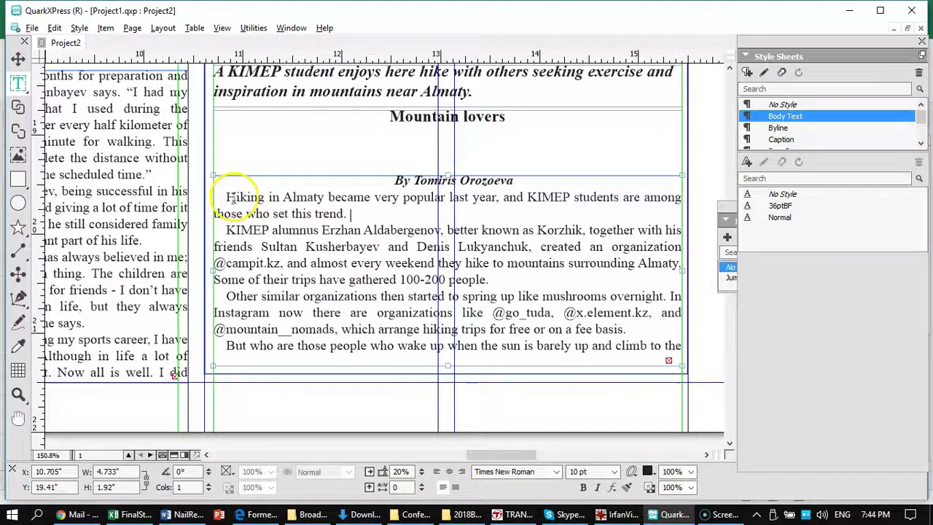
pyautogui.moveTo(227, 197); pyautogui.dragTo(354, 213)
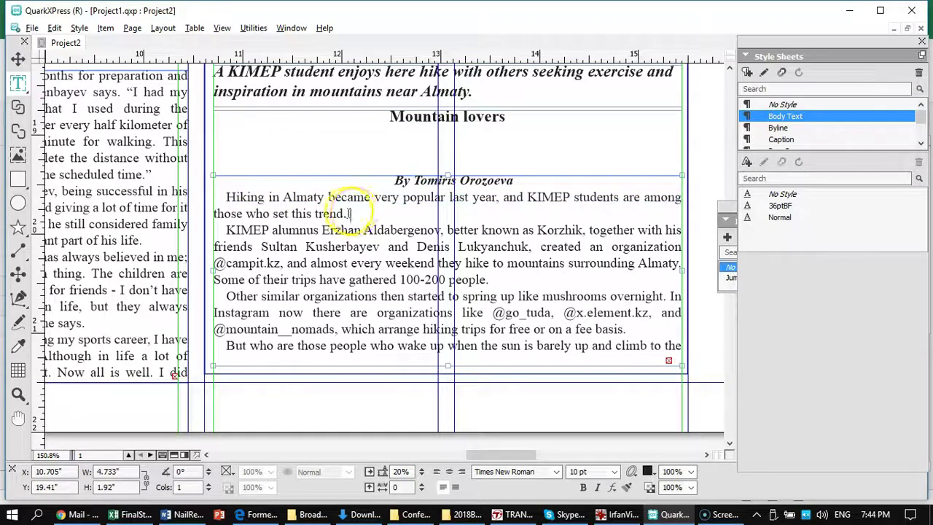
pyautogui.keyDown('shift'); pyautogui.click(227, 195); pyautogui.keyUp('shift')
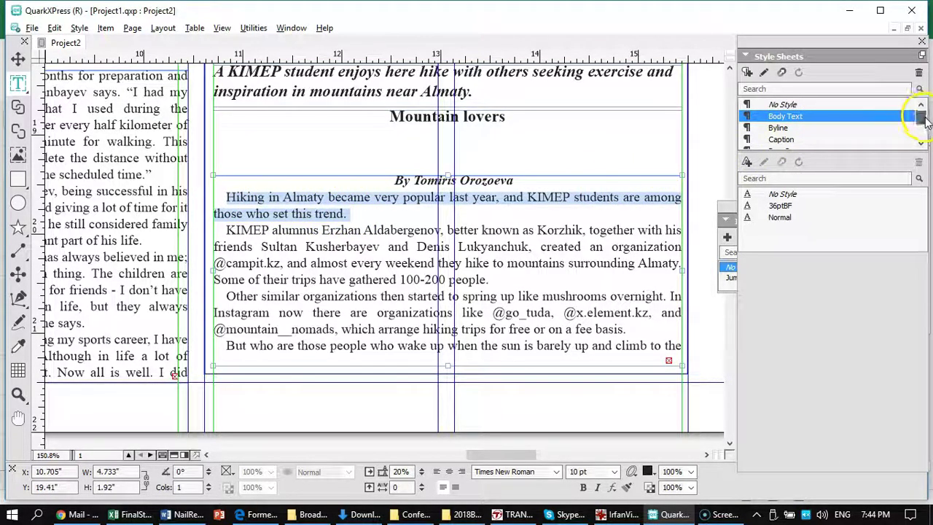
pyautogui.moveTo(924, 120); pyautogui.dragTo(924, 125)
pyautogui.click(782, 140)
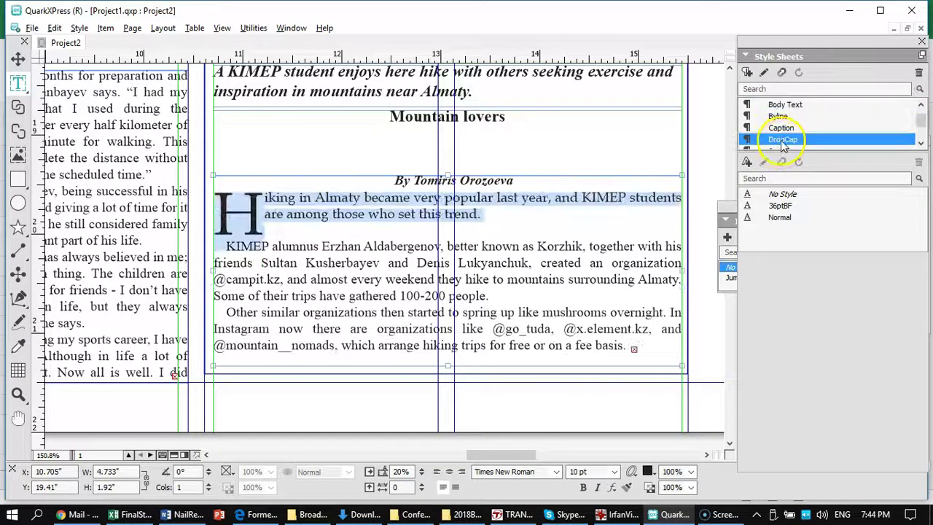
# Step: Join the paragraph starting "KIMEP alumnus" to the end of the drop-cap paragraph
pyautogui.click(343, 226)
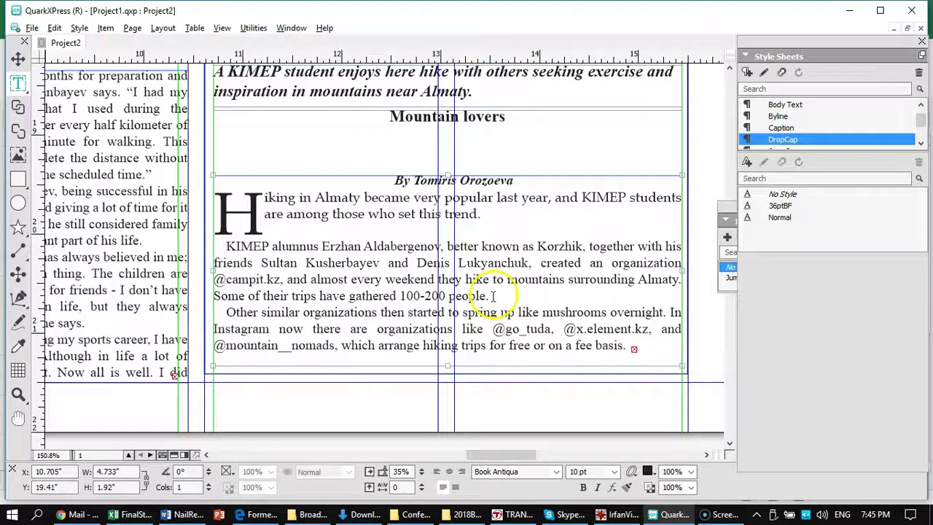
pyautogui.click(227, 246)
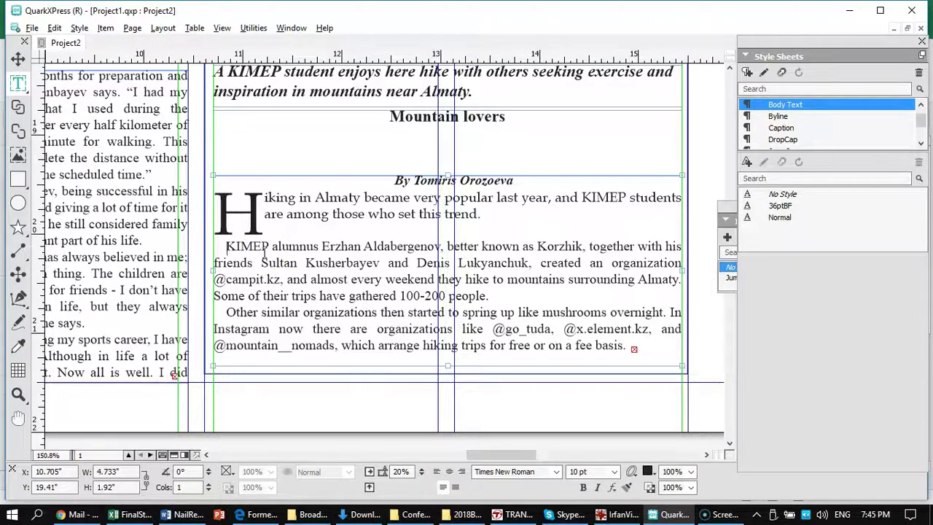
pyautogui.press('BackSpace')
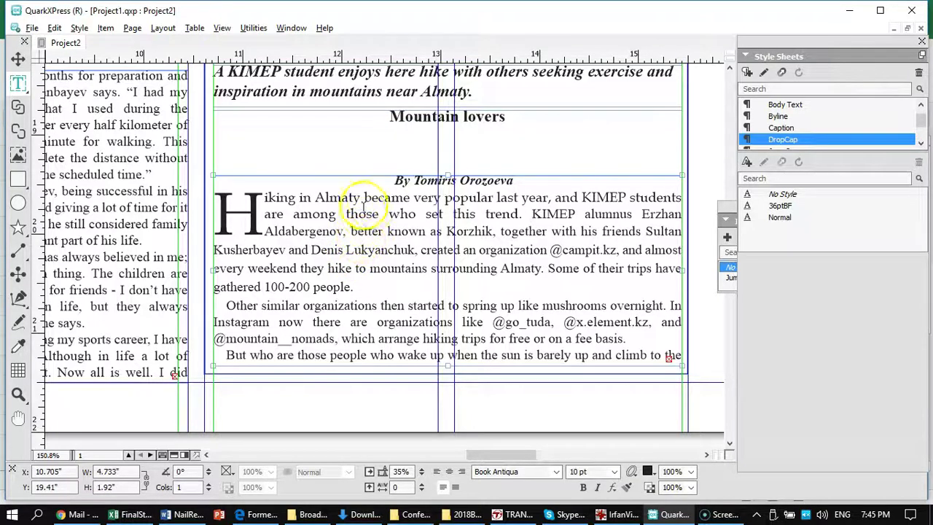
# Step: Replace the "Mountain lovers" heading with "KIMEP alumnus establishes new hiking club for students, community"
pyautogui.click(412, 118)
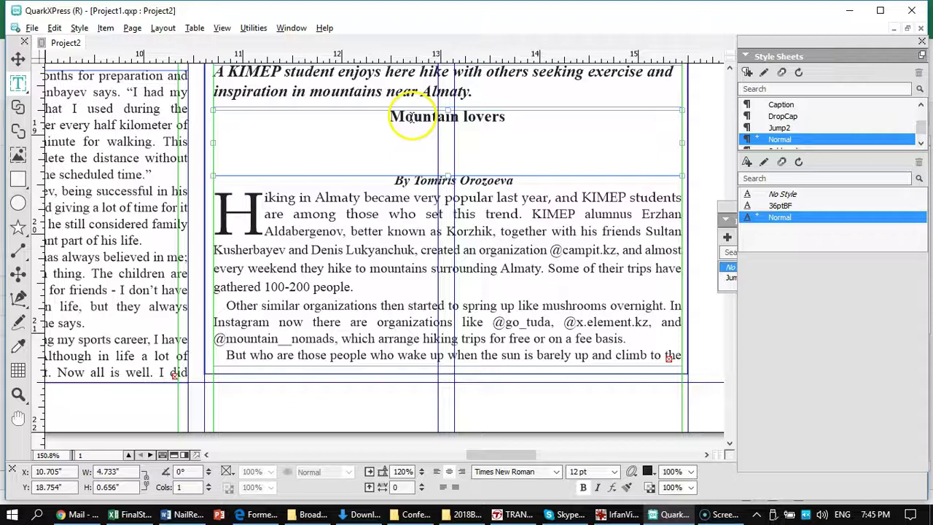
pyautogui.tripleClick(411, 118)
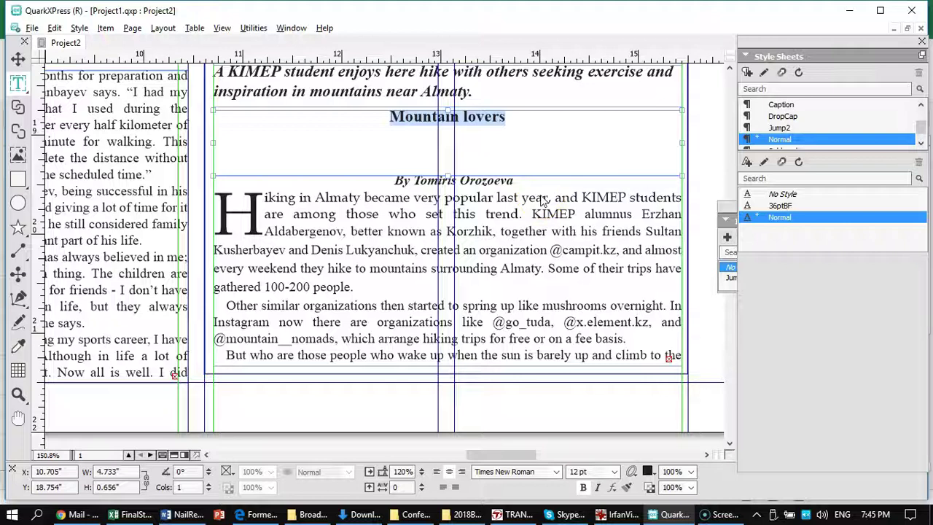
pyautogui.write('KIMEP')
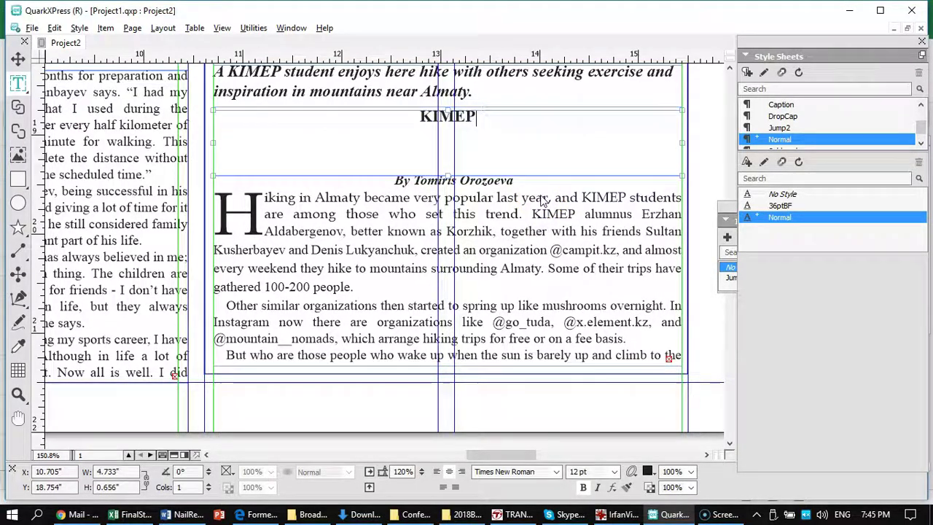
pyautogui.write(' al')
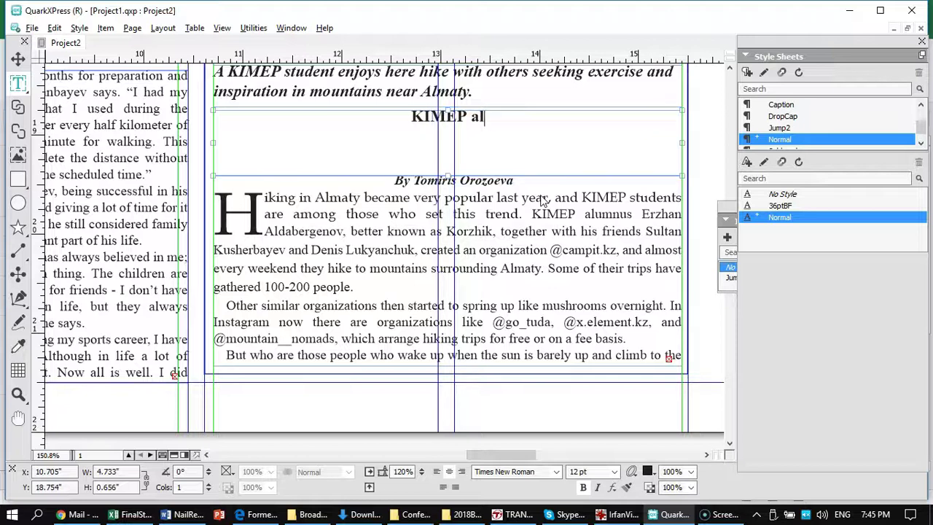
pyautogui.write('umnus')
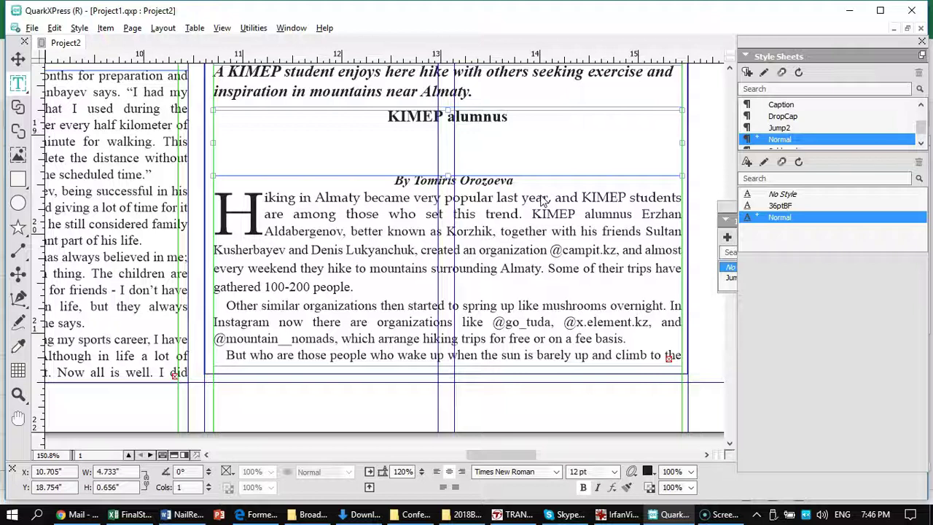
pyautogui.write('es')
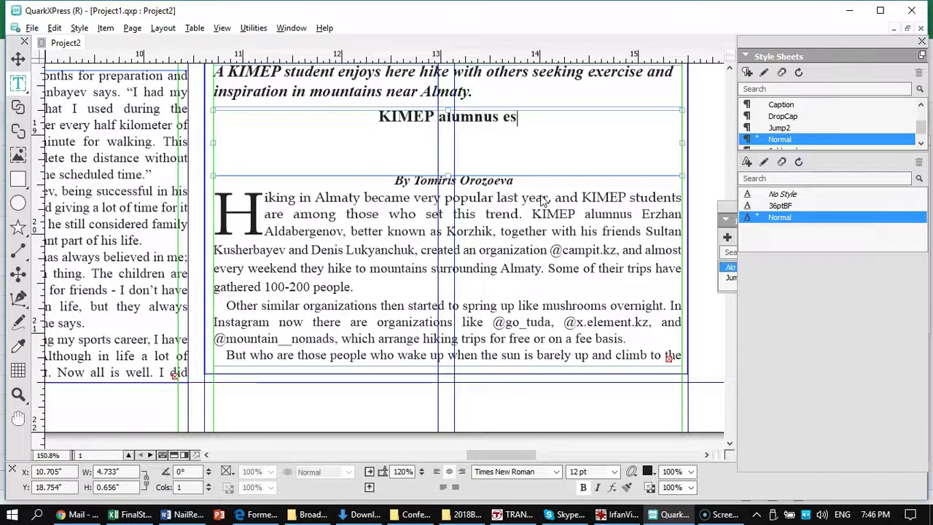
pyautogui.write('tablishes')
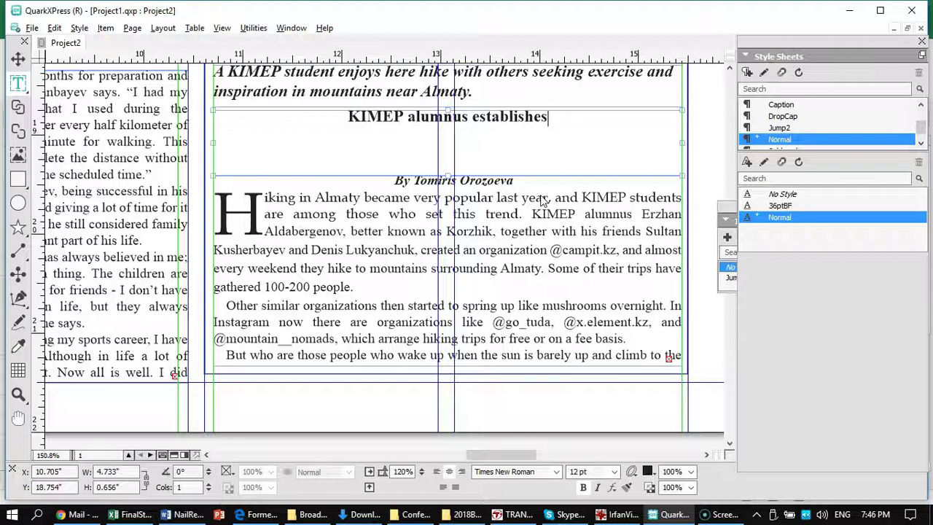
pyautogui.write('n')
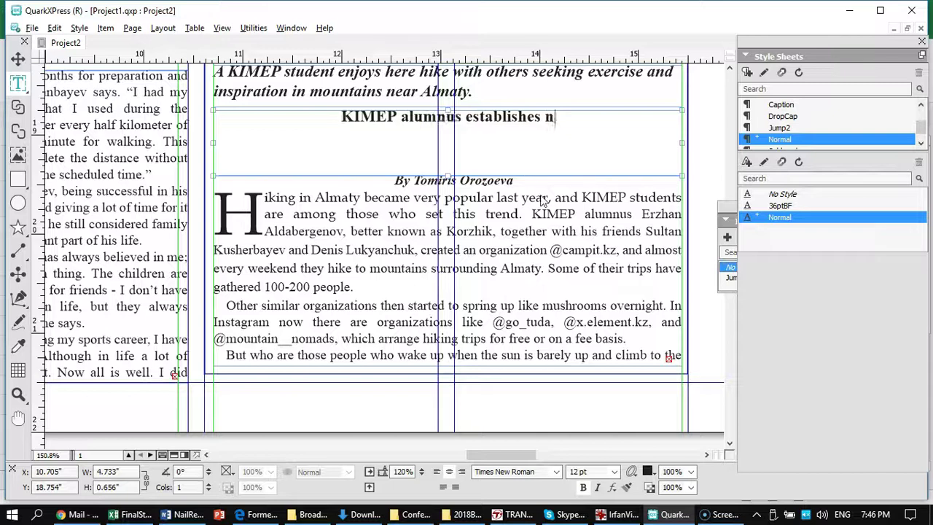
pyautogui.write('ew hiking')
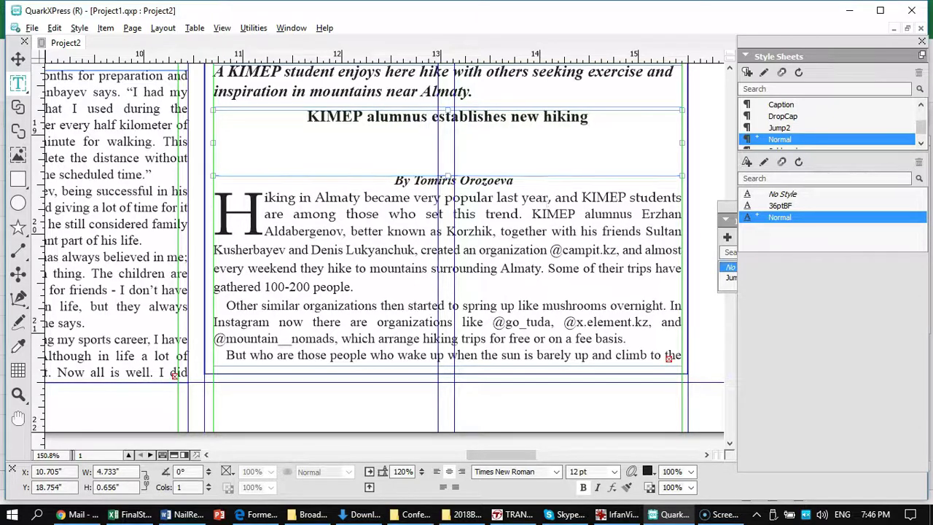
pyautogui.write(' club')
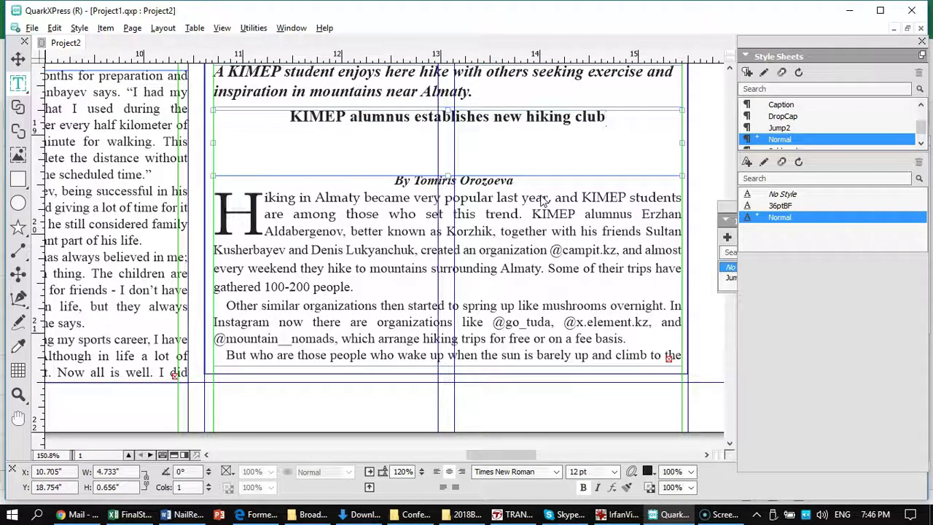
pyautogui.write(' for students, communithy')
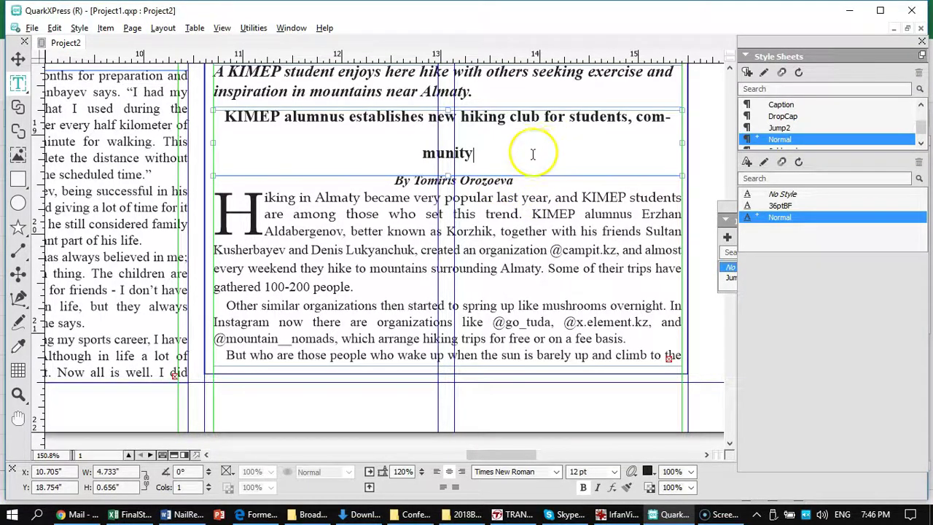
# Step: Apply the Subhead paragraph style to the whole new heading and reduce its font size to 24 pt
pyautogui.tripleClick(429, 135)
pyautogui.moveTo(474, 153); pyautogui.dragTo(226, 117)
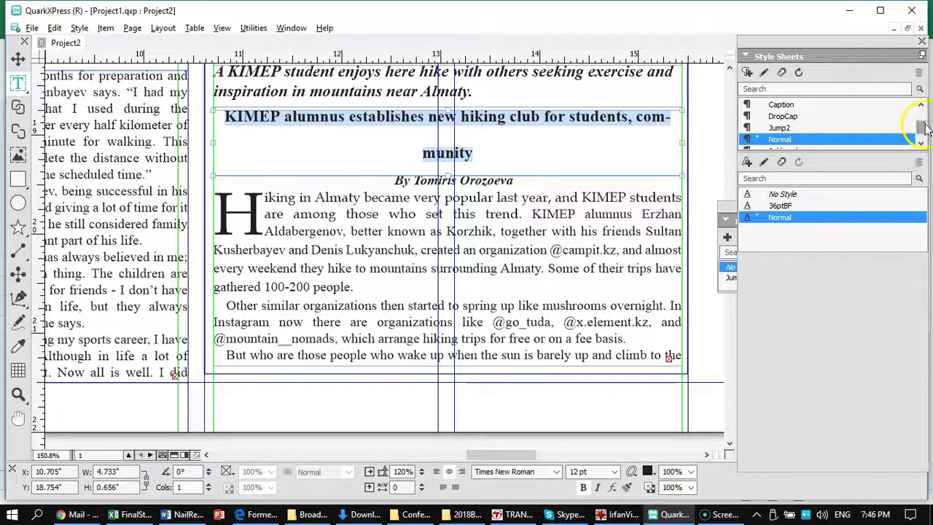
pyautogui.moveTo(926, 128); pyautogui.dragTo(927, 135)
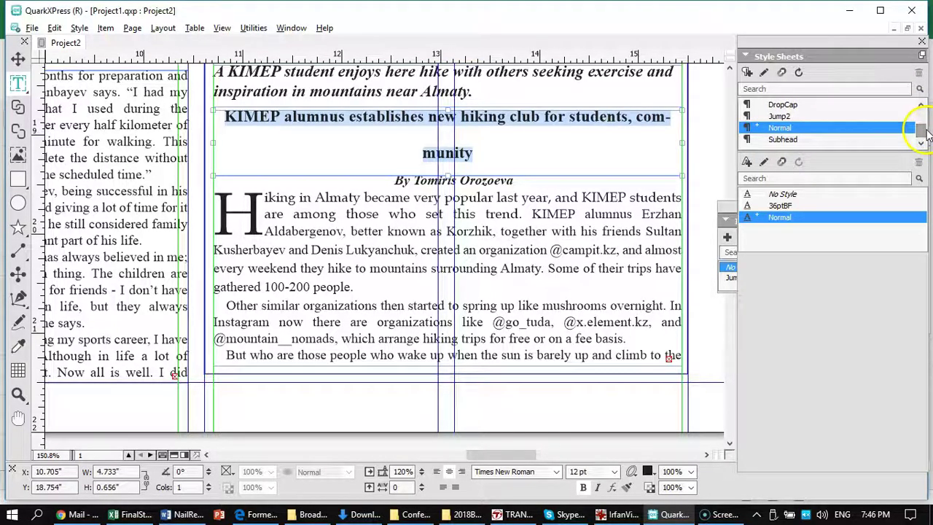
pyautogui.click(782, 139)
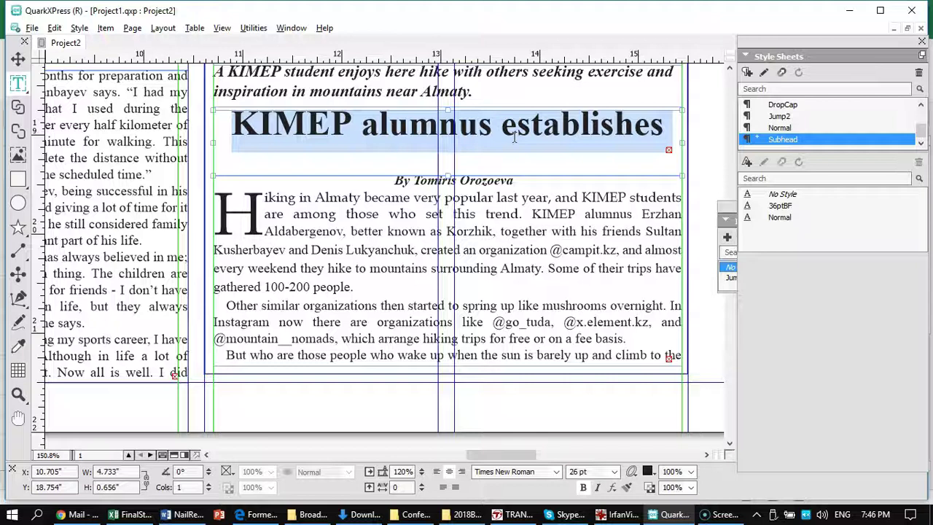
pyautogui.press('ctrl+shift+less')
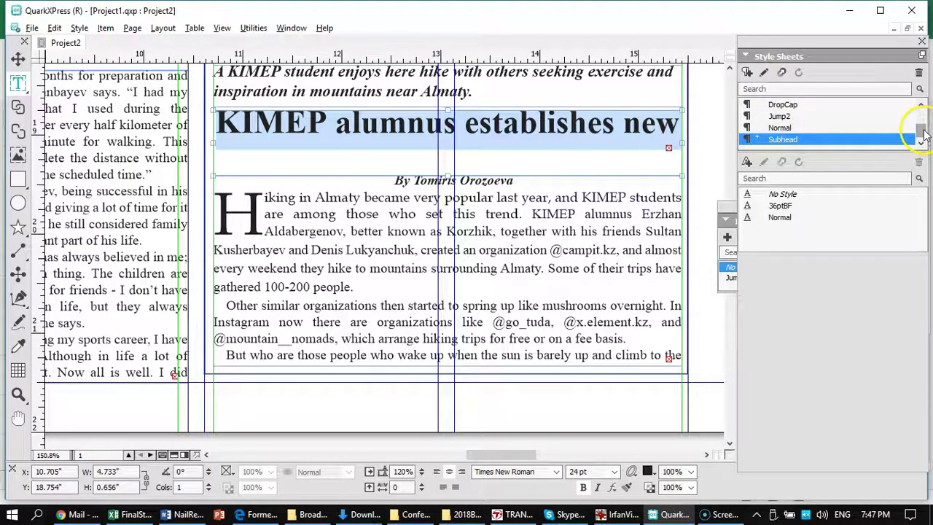
# Step: Clear the heading's formatting with No Style, reapply the Subhead paragraph style and reduce its font size to 24 pt
pyautogui.moveTo(923, 135); pyautogui.dragTo(918, 110)
pyautogui.click(784, 105)
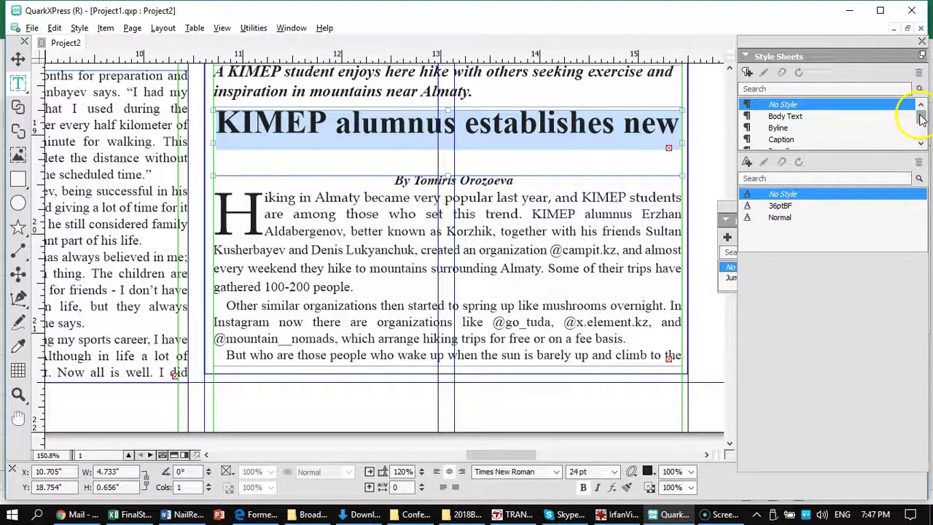
pyautogui.moveTo(921, 119); pyautogui.dragTo(921, 137)
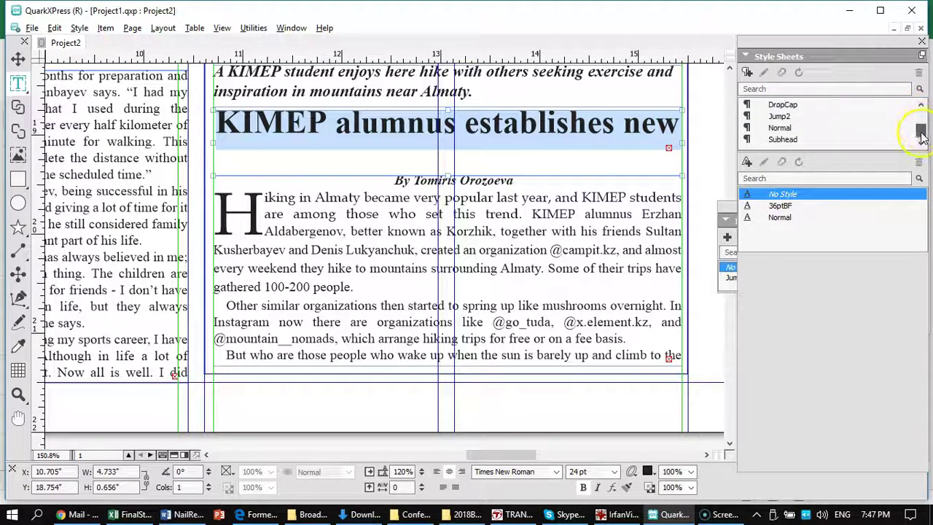
pyautogui.click(783, 139)
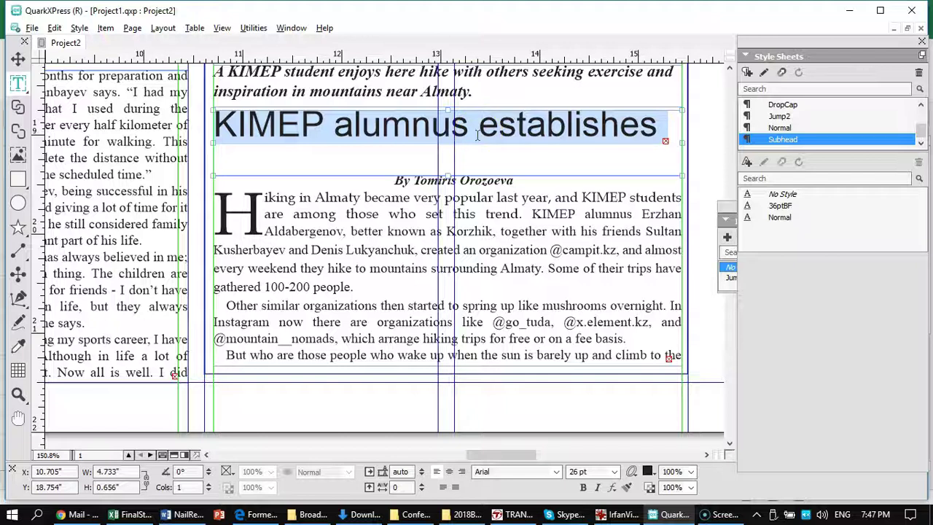
pyautogui.hotkey('ctrl', 'shift', ',')
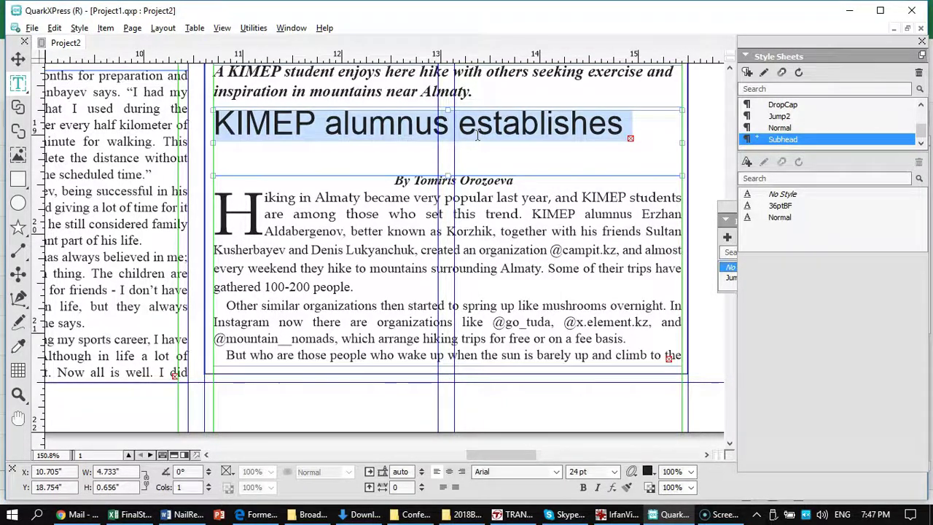
# Step: Lower the top edge of the body text box and extend the heading box to about 0.884" tall for a second line
pyautogui.click(532, 213)
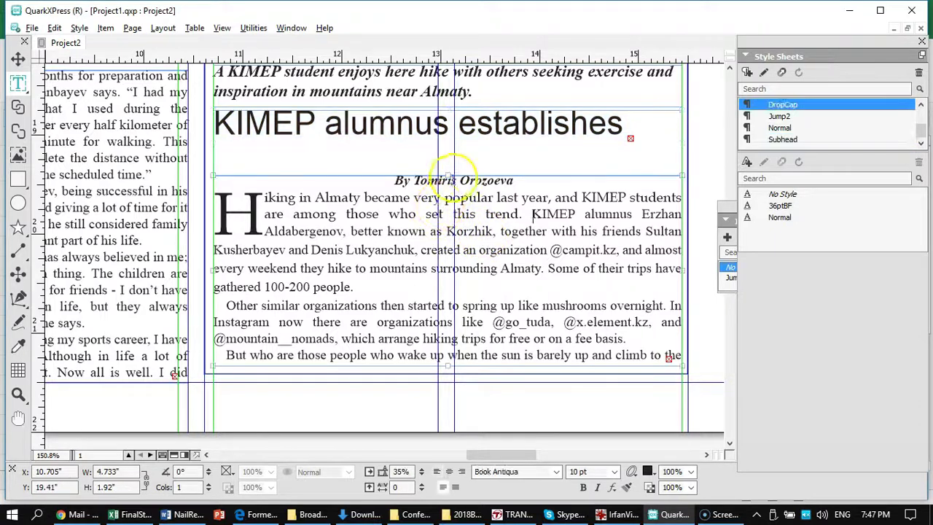
pyautogui.moveTo(447, 173); pyautogui.dragTo(449, 183)
pyautogui.tripleClick(445, 173)
pyautogui.moveTo(450, 184); pyautogui.dragTo(456, 199)
pyautogui.click(391, 255)
pyautogui.click(449, 192)
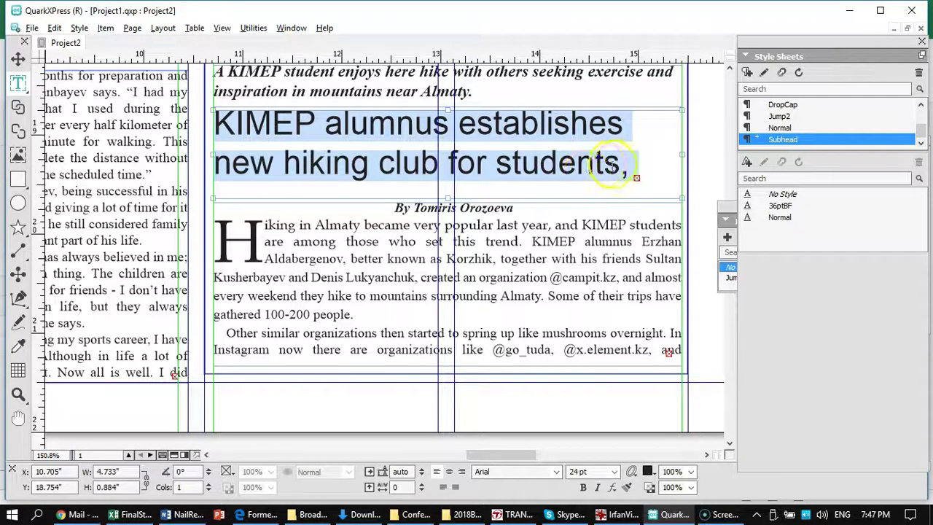
# Step: Replace "students," in the heading so its second line reads "new hiking club for community"
pyautogui.click(558, 162)
pyautogui.tripleClick(540, 164)
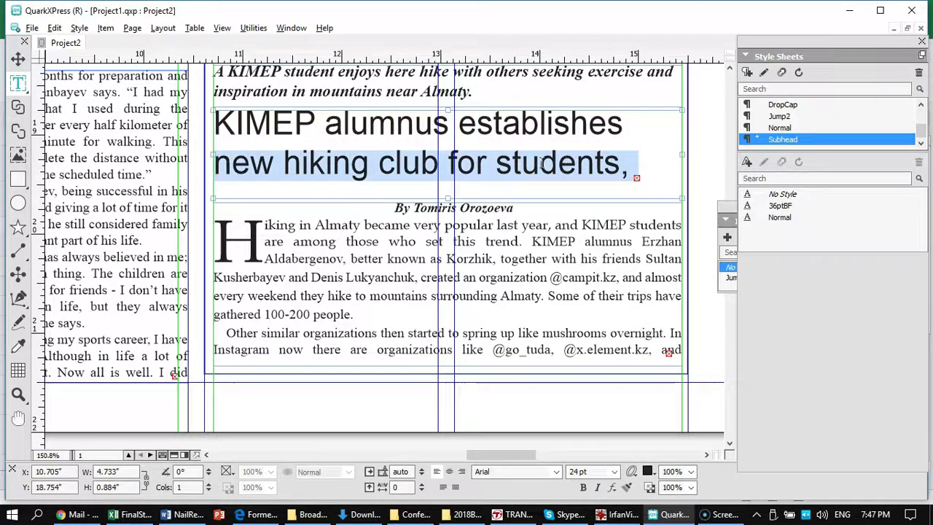
pyautogui.click(540, 164)
pyautogui.moveTo(503, 164); pyautogui.dragTo(624, 171)
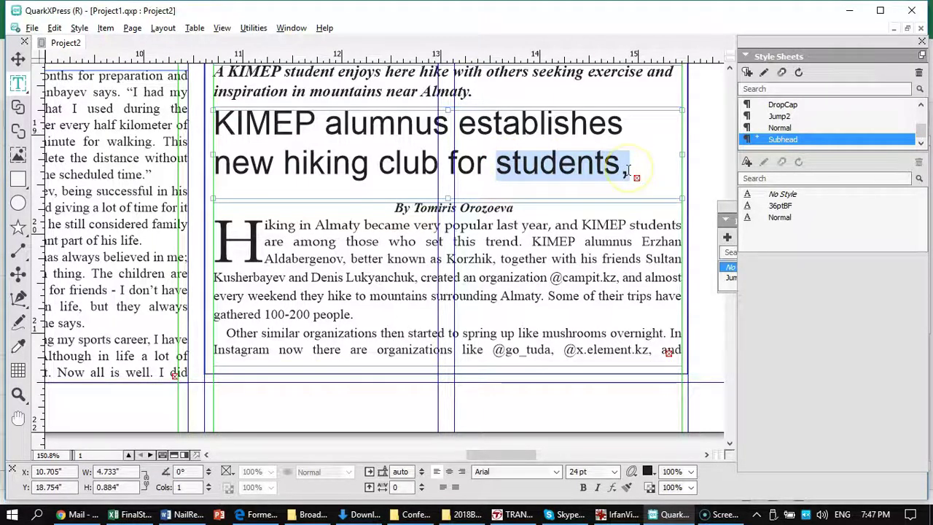
pyautogui.write('community')
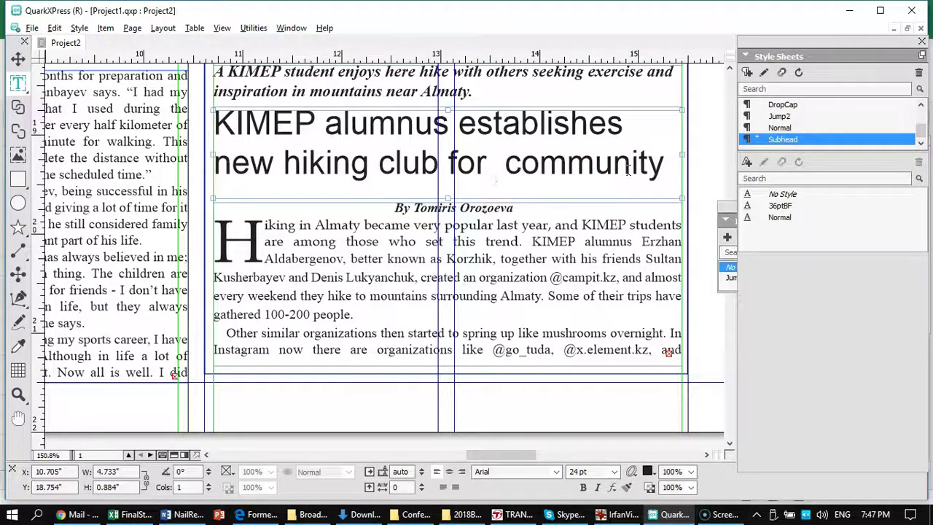
pyautogui.press('Left')
pyautogui.click(615, 156)
pyautogui.click(537, 162)
pyautogui.click(646, 155)
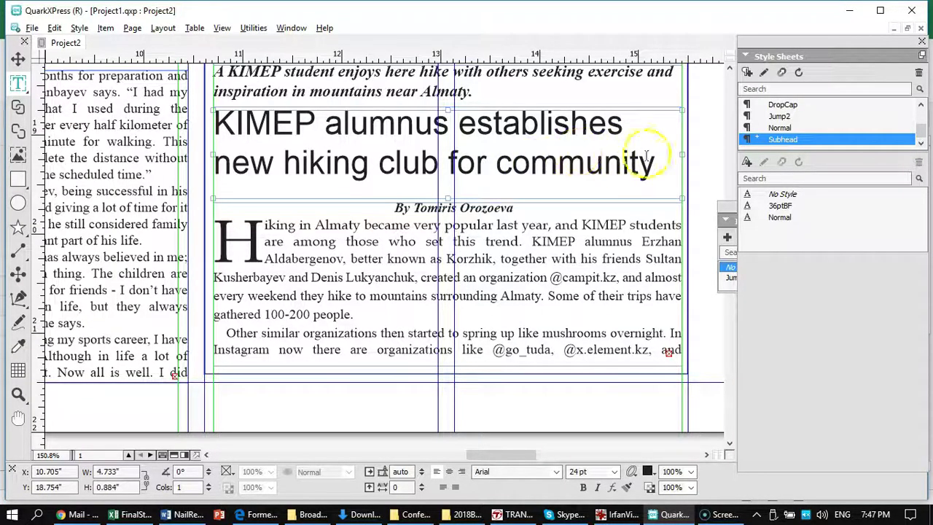
# Step: Set the font size of the entire two-line heading to 25 pt
pyautogui.moveTo(656, 166); pyautogui.dragTo(220, 125)
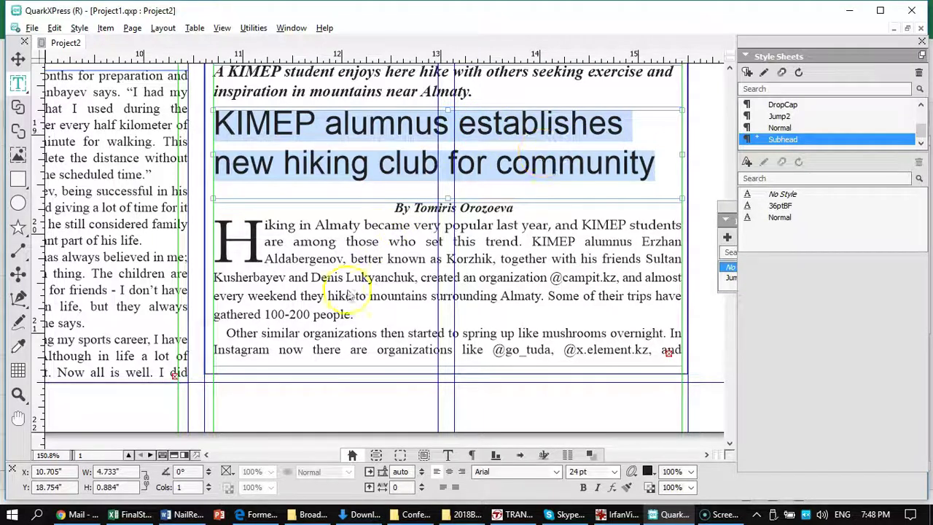
pyautogui.click(654, 167)
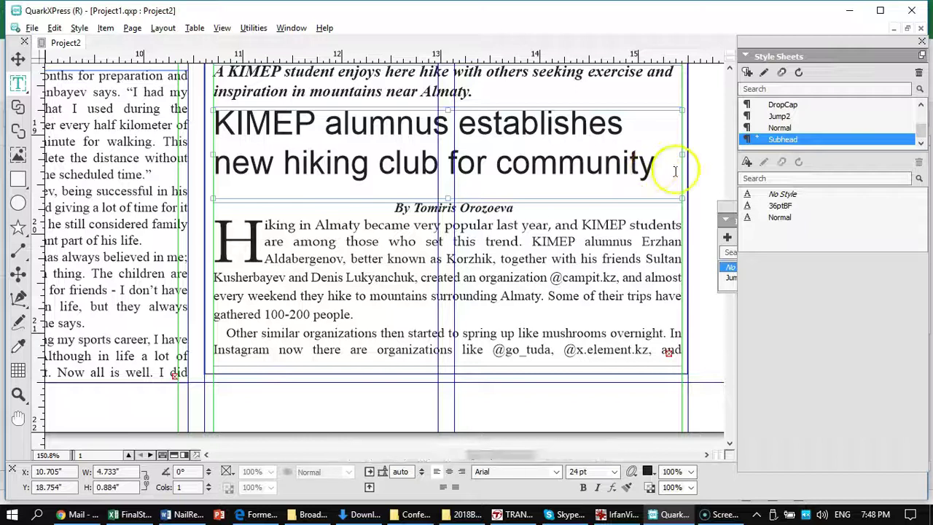
pyautogui.moveTo(670, 164); pyautogui.dragTo(215, 121)
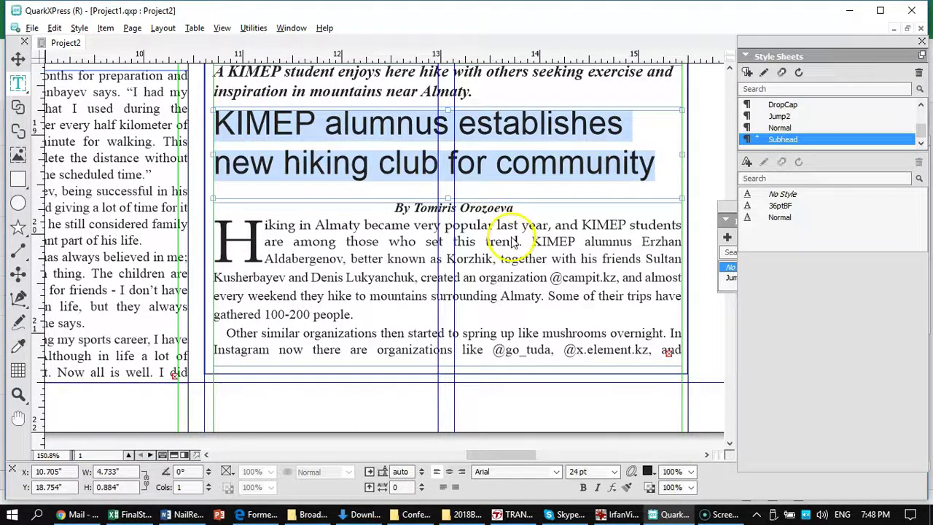
pyautogui.click(840, 141)
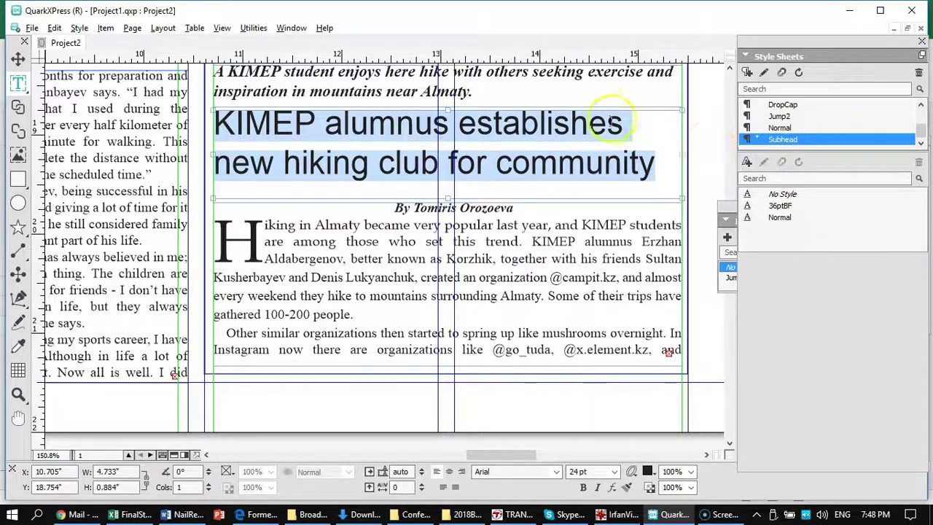
pyautogui.doubleClick(587, 471)
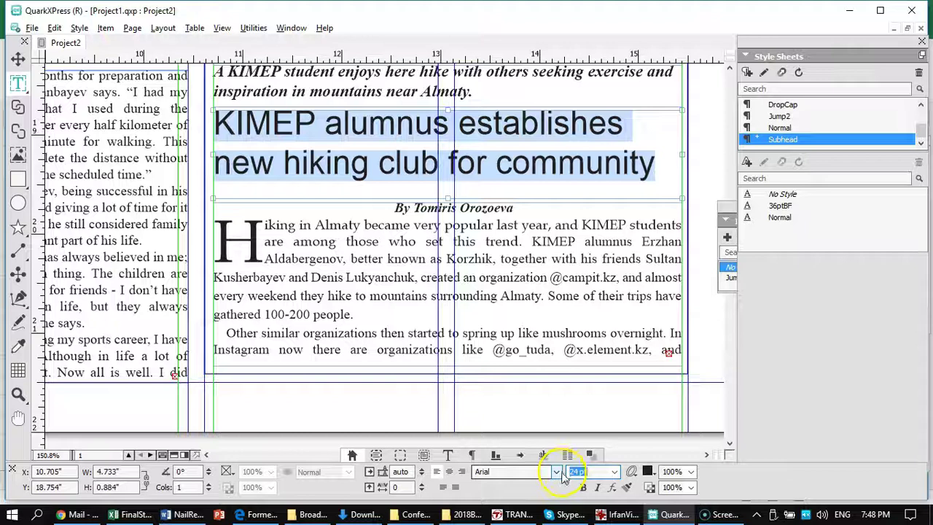
pyautogui.write('25')
pyautogui.press('Return')
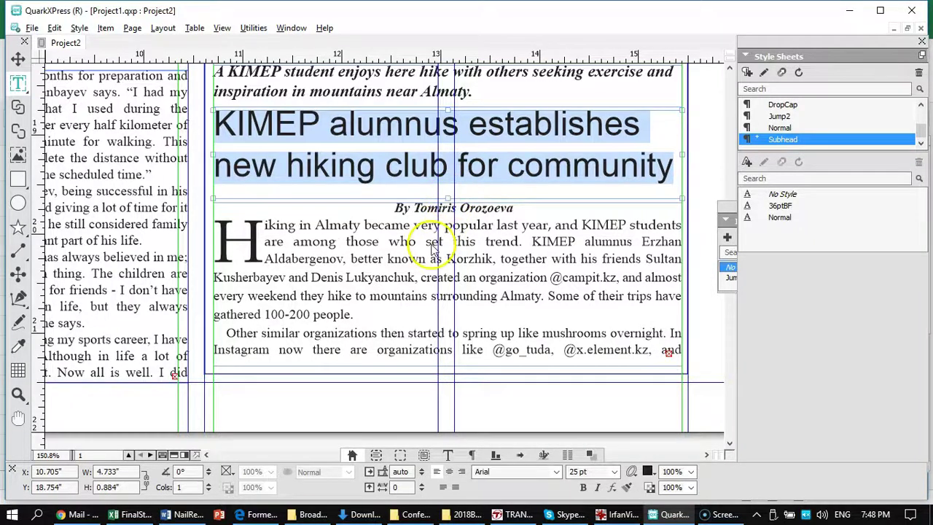
# Step: Raise the top edge of the body text box to just below the heading, making the box about 1.74" tall
pyautogui.click(448, 199)
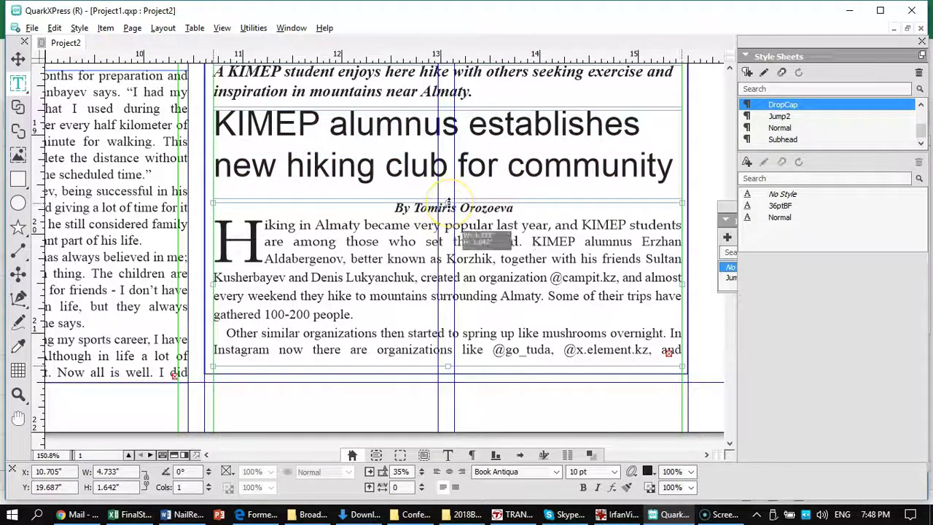
pyautogui.tripleClick(449, 194)
pyautogui.moveTo(450, 195); pyautogui.dragTo(448, 195)
pyautogui.click(449, 207)
pyautogui.click(386, 244)
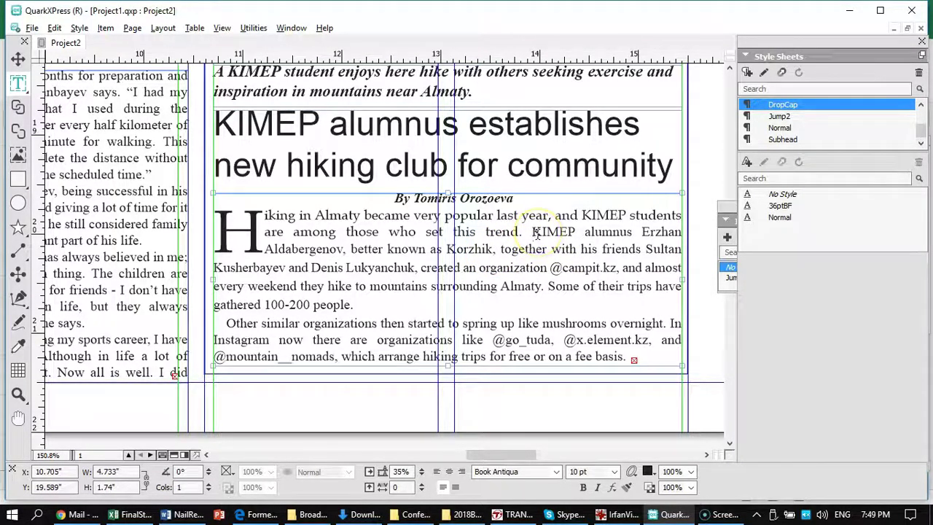
# Step: Start a new paragraph at "KIMEP alumnus" in the opening text and apply the Body Text paragraph style to it
pyautogui.click(533, 233)
pyautogui.press('Return')
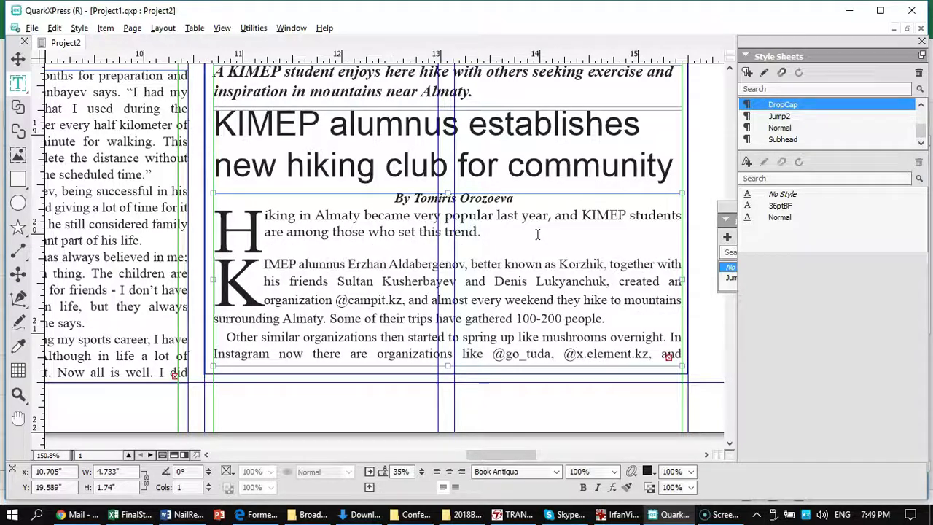
pyautogui.click(366, 264)
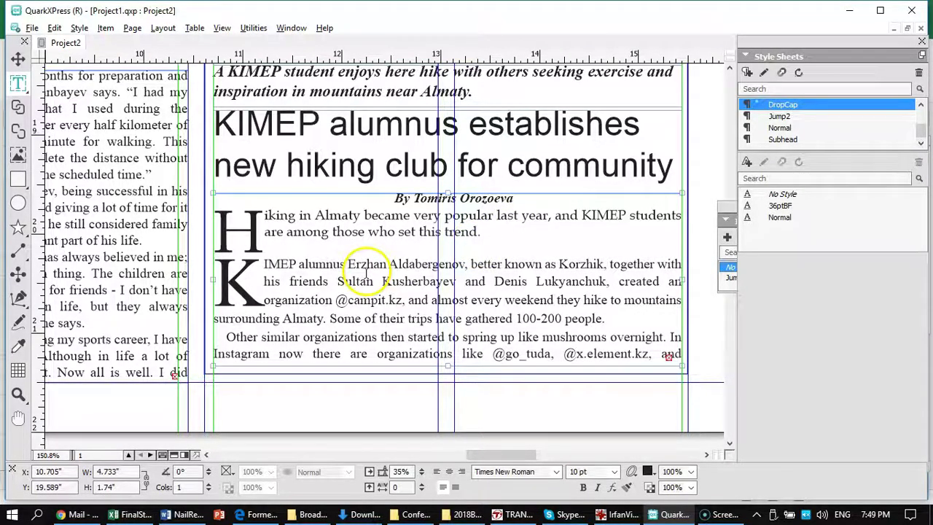
pyautogui.tripleClick(367, 264)
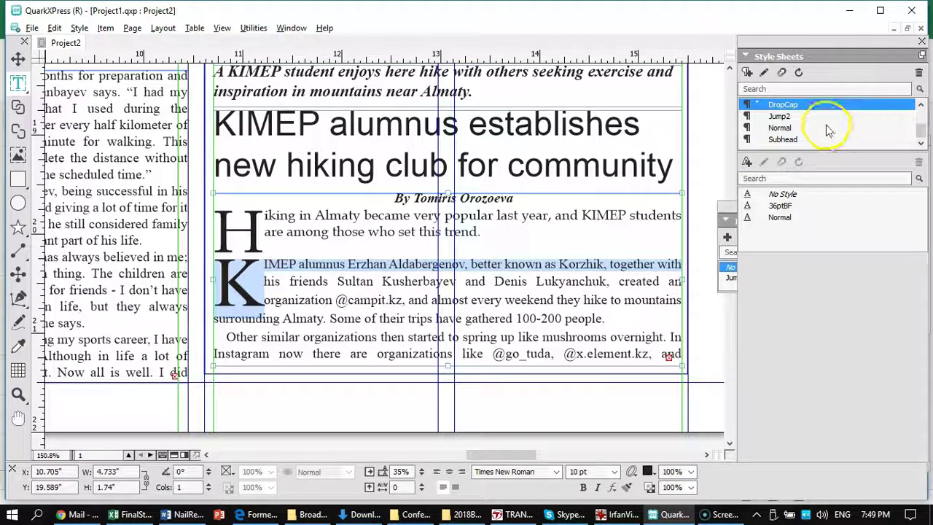
pyautogui.scroll(2, 827, 129)
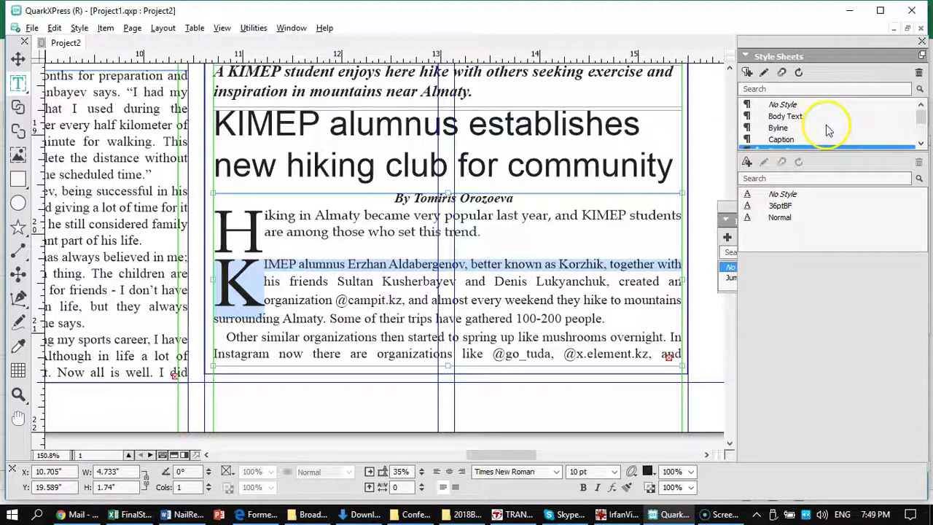
pyautogui.click(787, 116)
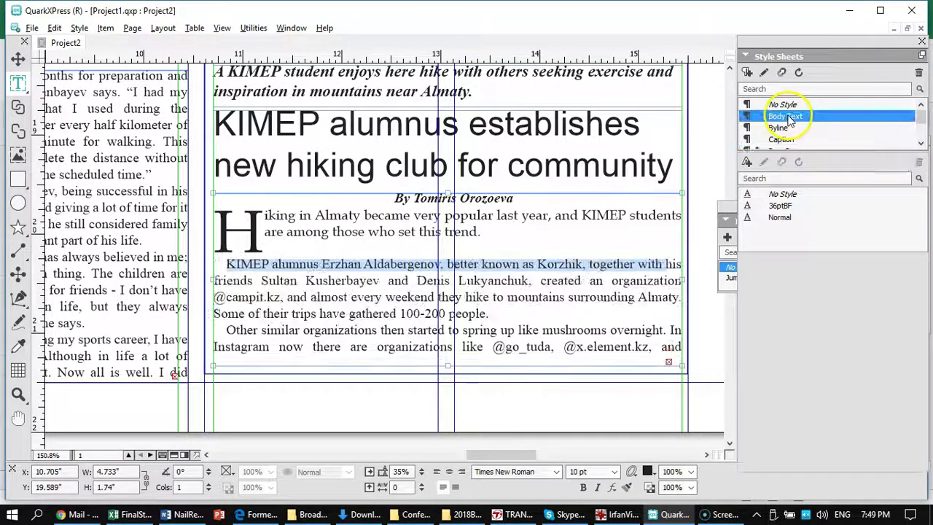
pyautogui.doubleClick(376, 217)
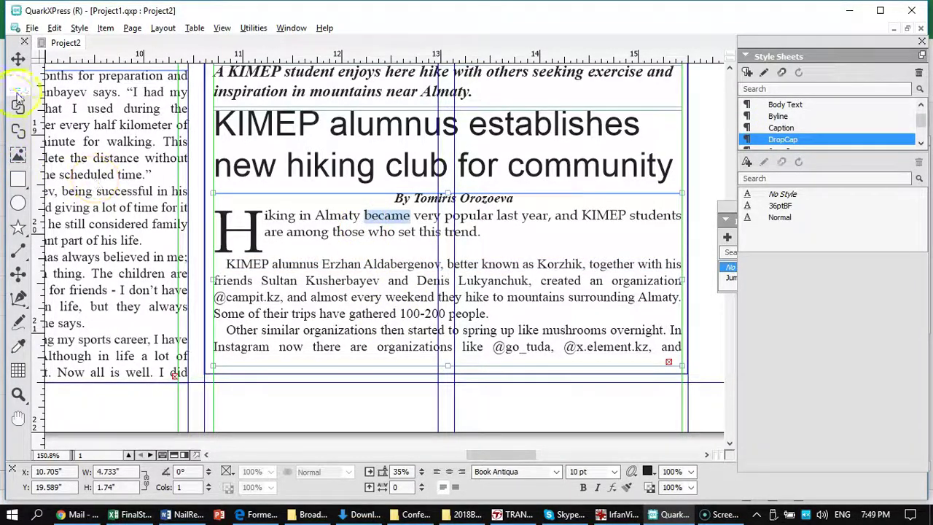
# Step: Set the body text box below the heading to 2 columns
pyautogui.click(17, 57)
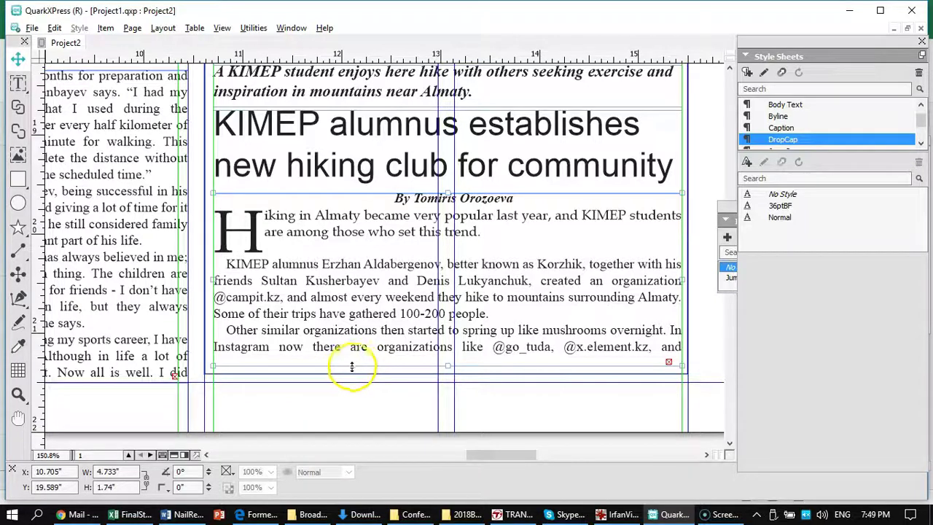
pyautogui.moveTo(211, 458)
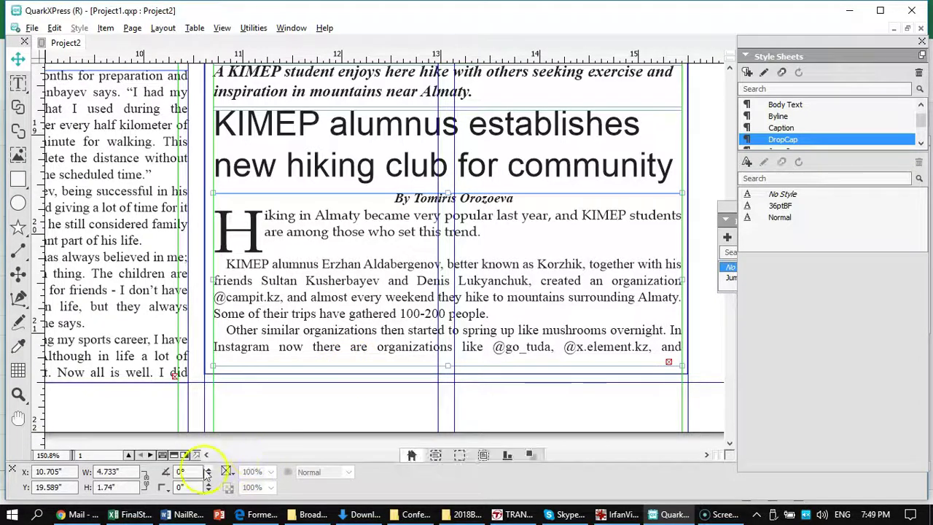
pyautogui.click(461, 456)
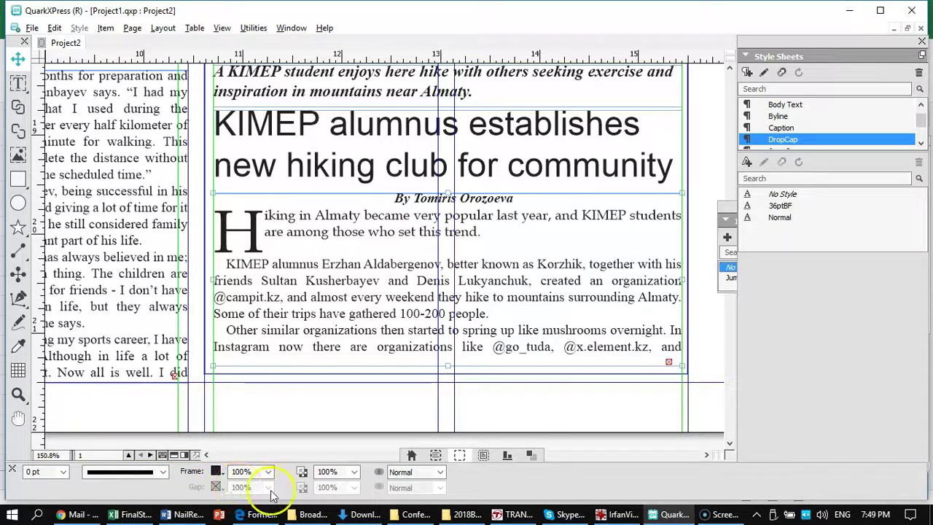
pyautogui.click(434, 454)
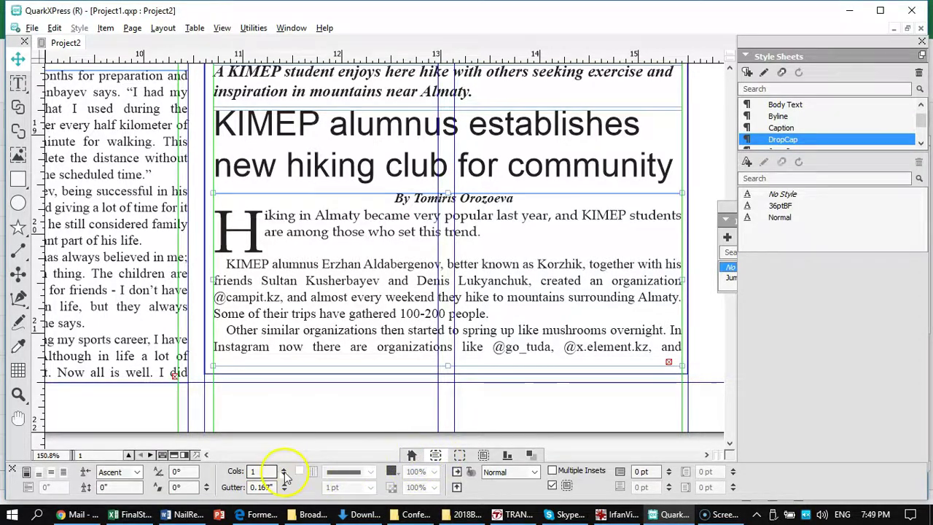
pyautogui.doubleClick(252, 472)
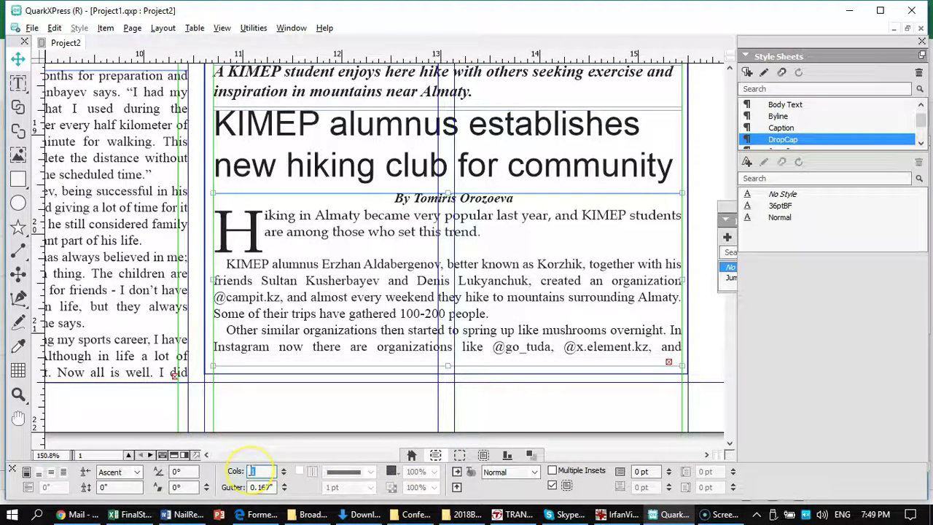
pyautogui.click(429, 421)
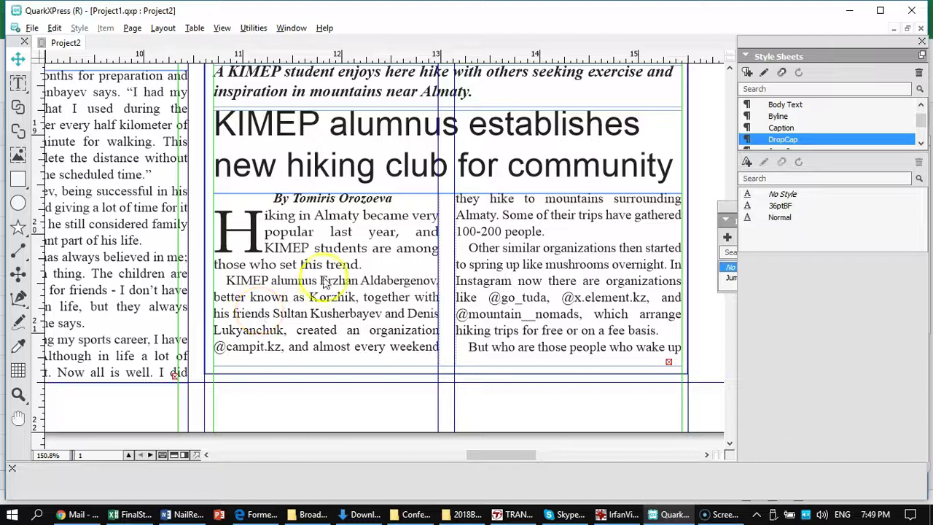
# Step: Extend the two-column body text box of the hiking story down to the bottom line of its surrounding frame
pyautogui.click(368, 328)
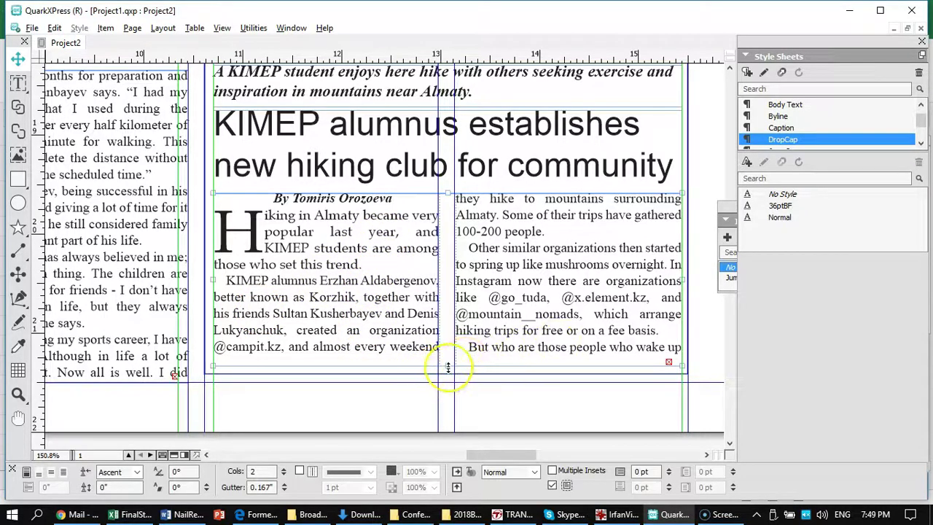
pyautogui.moveTo(447, 368); pyautogui.dragTo(448, 373)
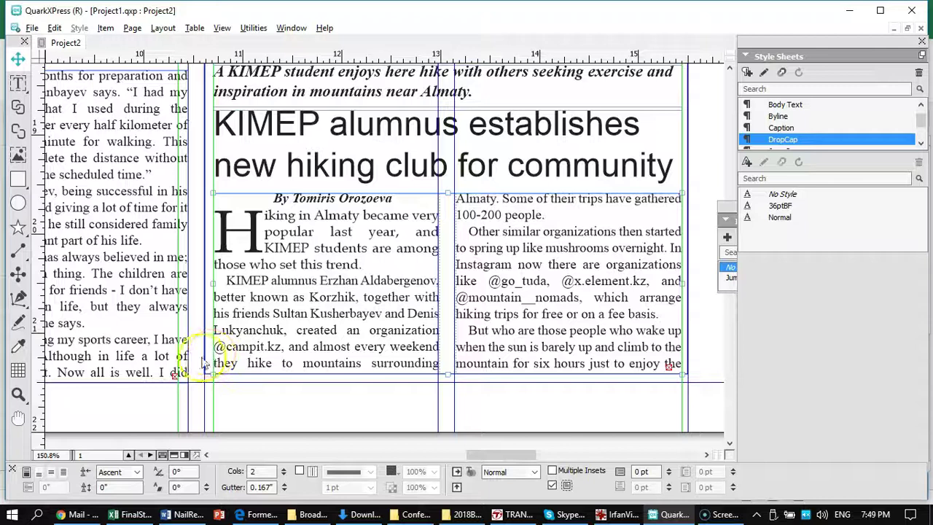
pyautogui.click(19, 82)
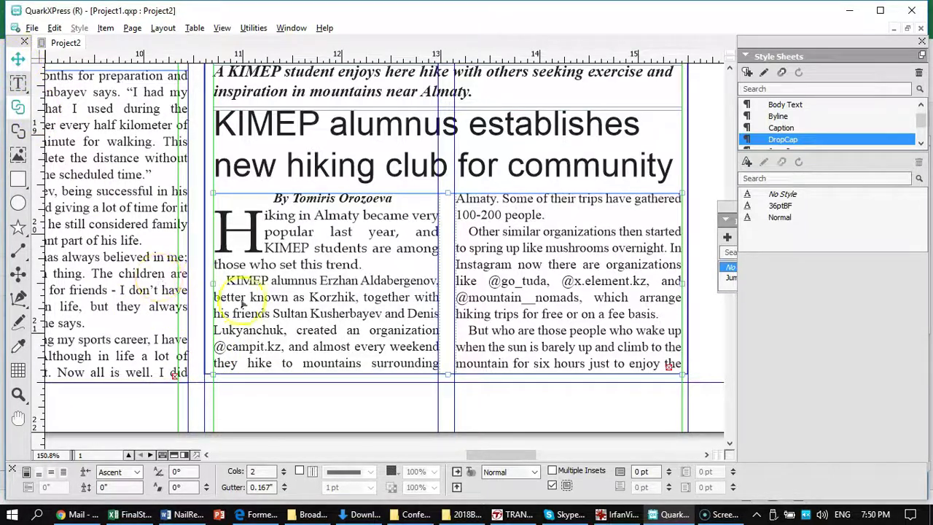
# Step: Try to lower the bottom edge of the frame around the hiking story to the page's bottom margin guide
pyautogui.click(207, 372)
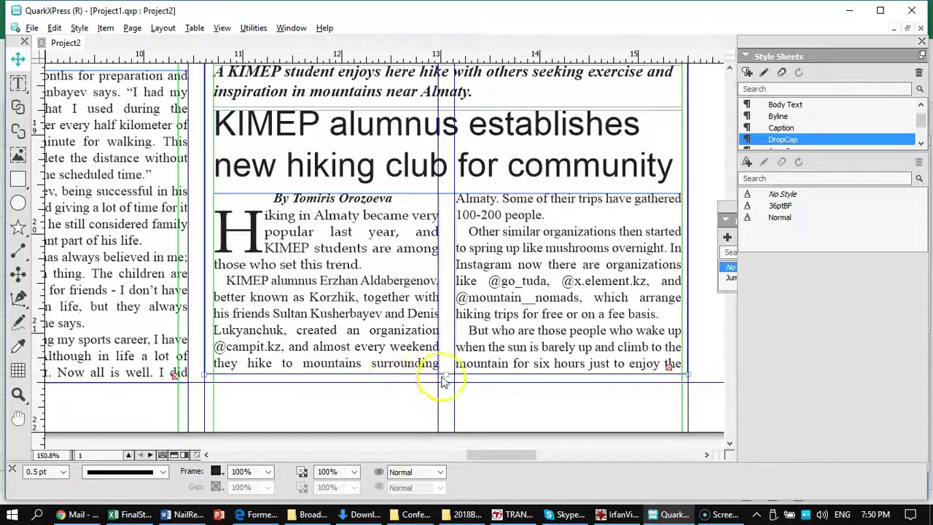
pyautogui.moveTo(446, 376); pyautogui.dragTo(449, 379)
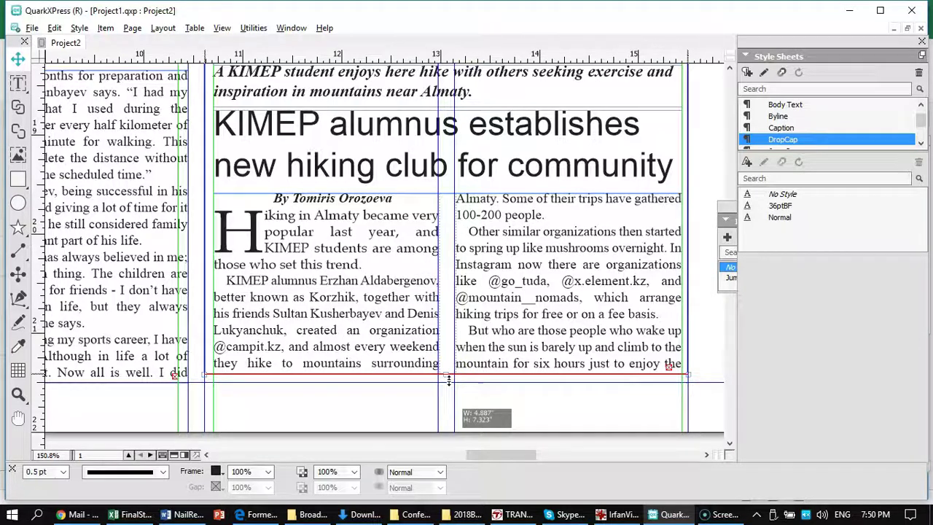
pyautogui.moveTo(448, 379); pyautogui.dragTo(448, 379)
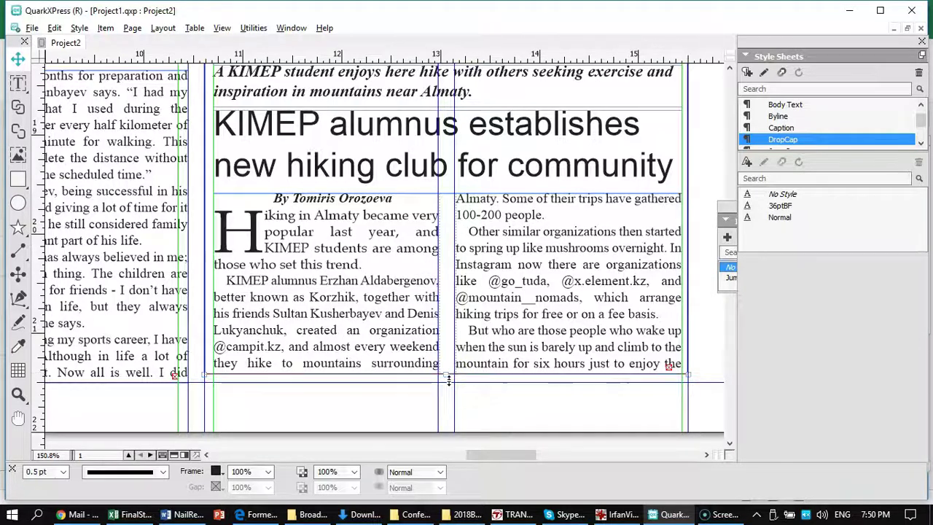
# Step: Turn off Snap to Guides and extend the hiking story's frame down to the bottom margin, making it about 7.41" tall
pyautogui.click(252, 28)
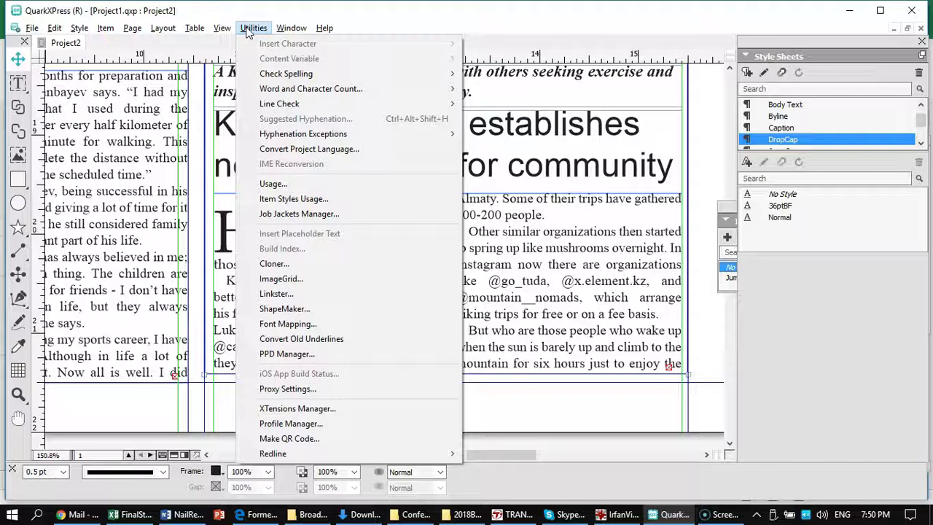
pyautogui.click(224, 30)
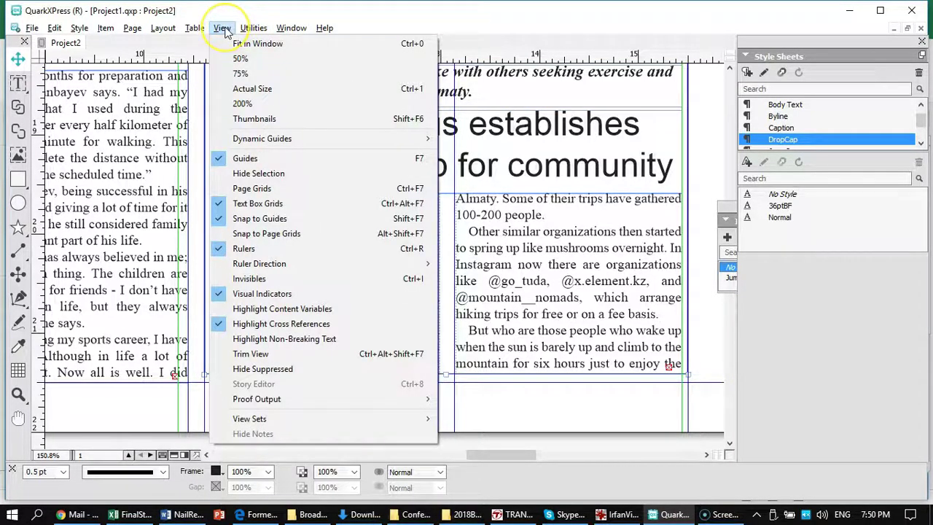
pyautogui.moveTo(226, 42); pyautogui.dragTo(256, 223)
pyautogui.click(259, 218)
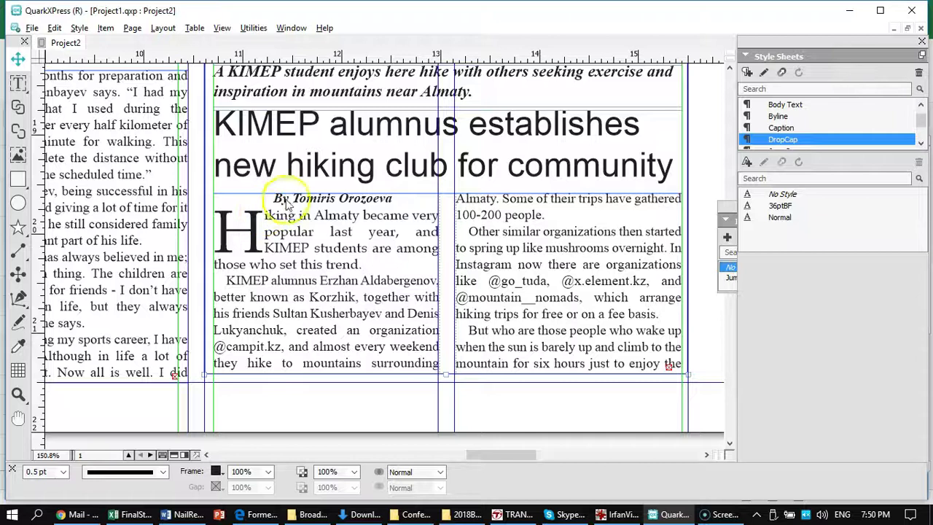
pyautogui.moveTo(446, 376); pyautogui.dragTo(446, 375)
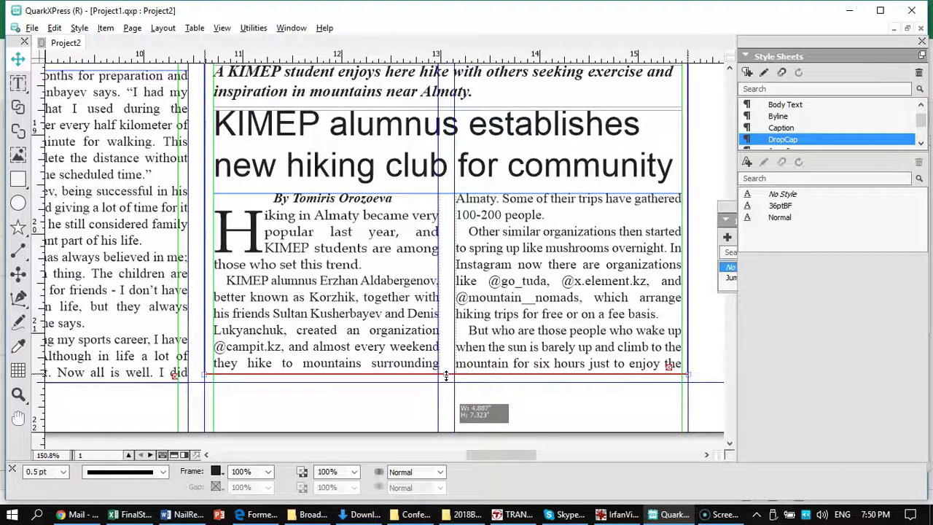
pyautogui.moveTo(446, 376); pyautogui.dragTo(446, 381)
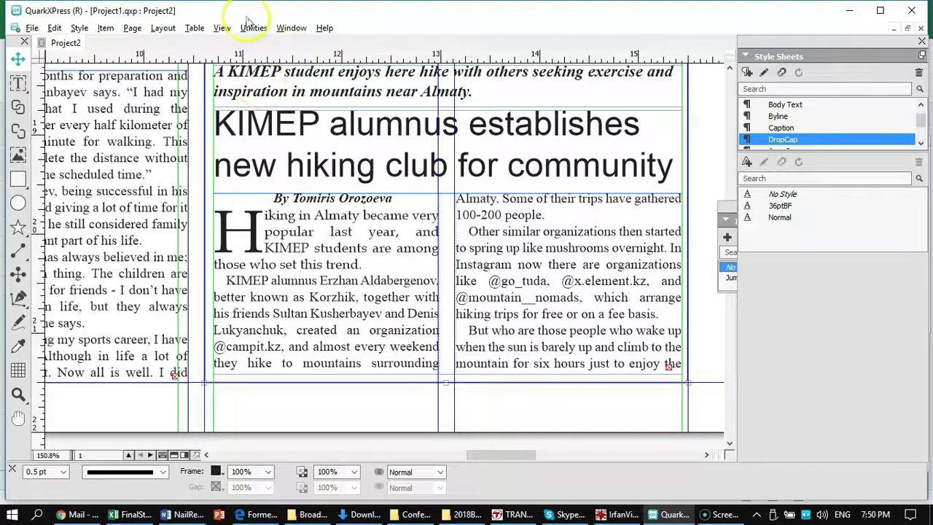
# Step: Try to nudge the bottom edge of the hiking story's frame slightly off the bottom margin line
pyautogui.click(224, 30)
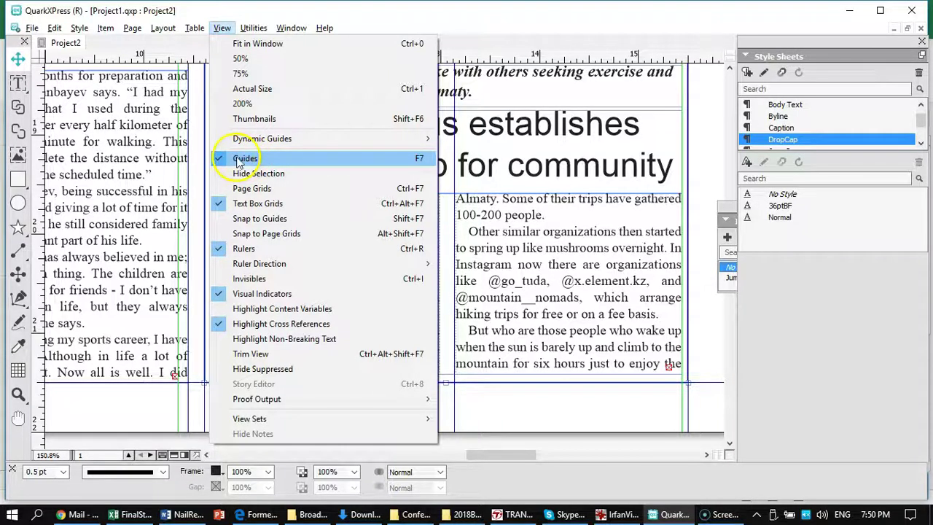
pyautogui.click(250, 206)
pyautogui.click(443, 384)
pyautogui.moveTo(447, 384); pyautogui.dragTo(446, 380)
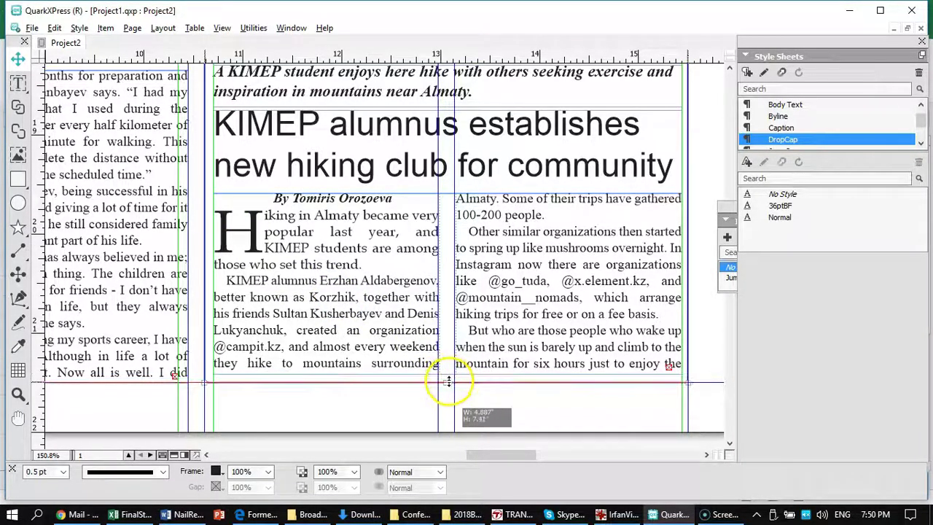
pyautogui.click(22, 118)
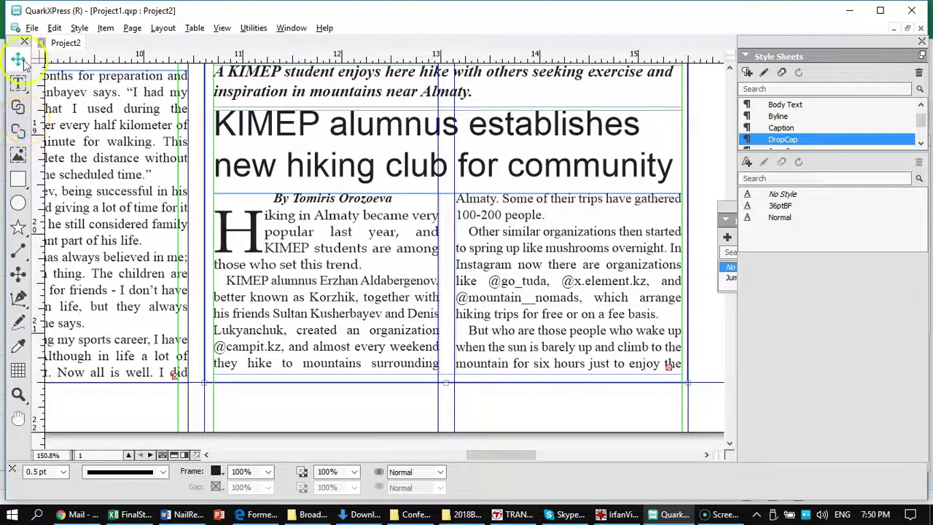
# Step: Lower the bottom edge of the two-column body text box to just above the frame line, making it about 1.88" tall
pyautogui.click(18, 395)
pyautogui.moveTo(165, 341); pyautogui.dragTo(493, 405)
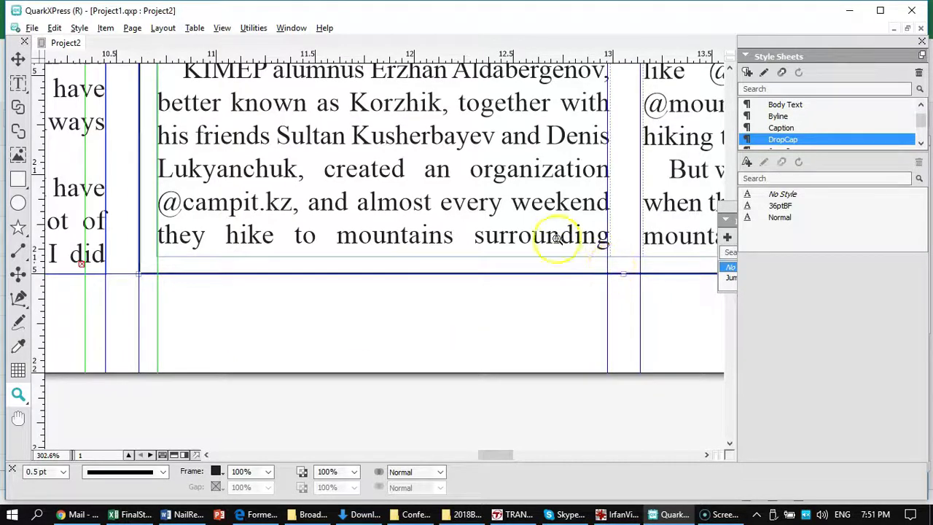
pyautogui.click(18, 60)
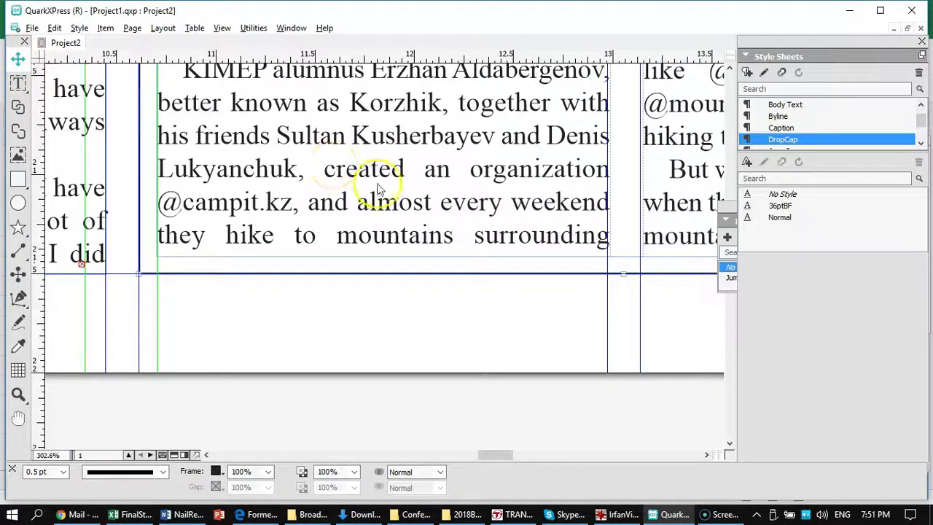
pyautogui.click(611, 266)
pyautogui.moveTo(623, 259); pyautogui.dragTo(625, 263)
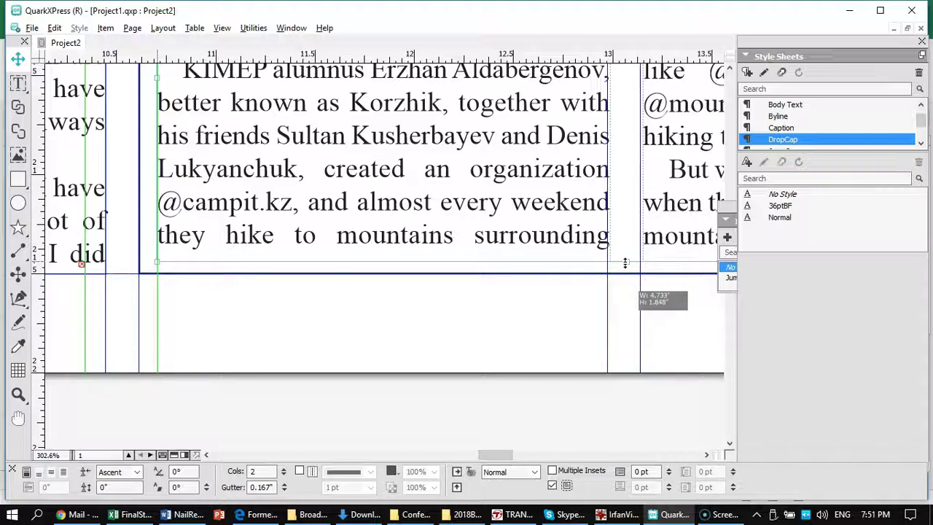
pyautogui.moveTo(625, 263); pyautogui.dragTo(623, 268)
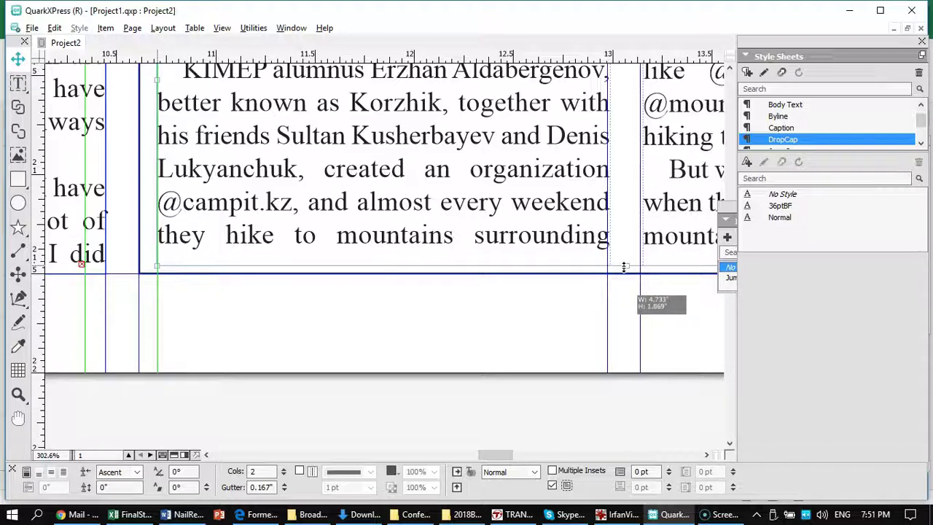
pyautogui.moveTo(623, 267); pyautogui.dragTo(624, 269)
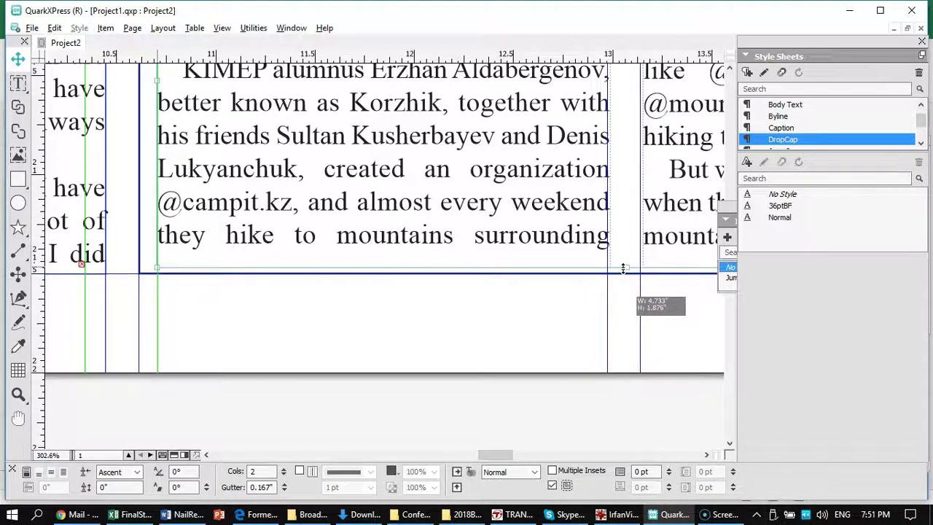
pyautogui.moveTo(624, 268); pyautogui.dragTo(623, 269)
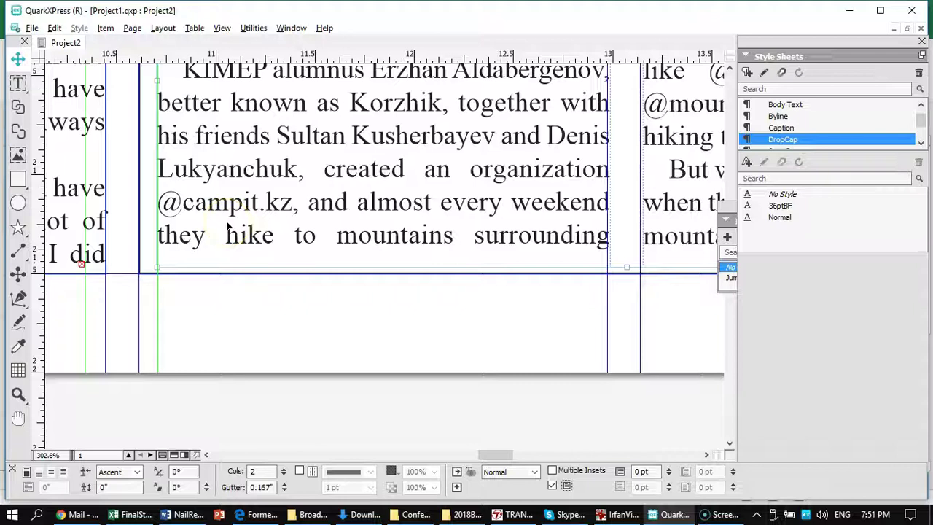
# Step: Duplicate the 'Nauriz' continues on Page 2 jump line and fit the copy at the foot of the hiking story's second column
pyautogui.hotkey('ctrl', '1')
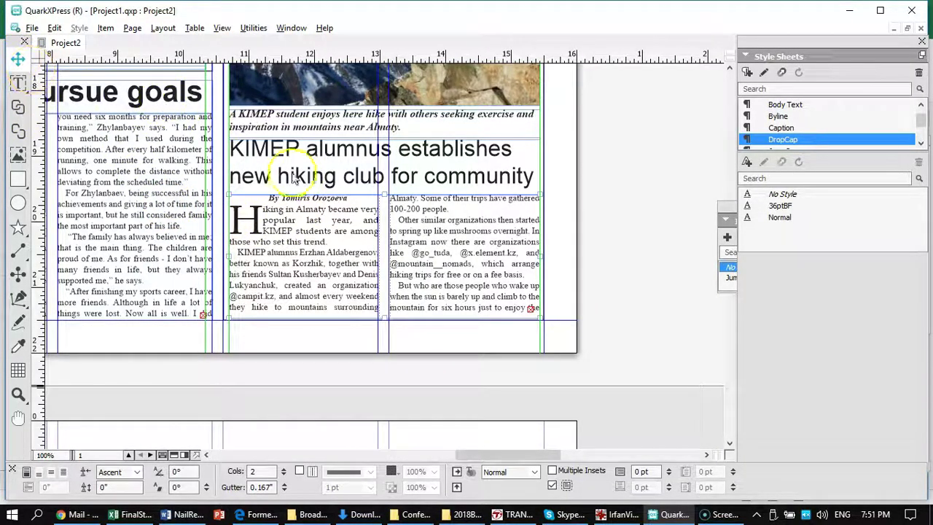
pyautogui.scroll(5, 133, 207)
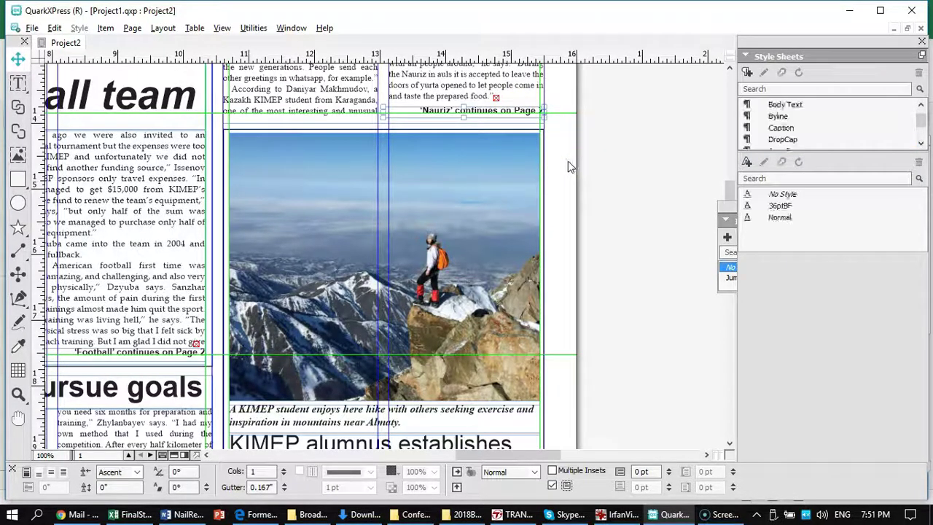
pyautogui.hotkey('ctrl', 'v')
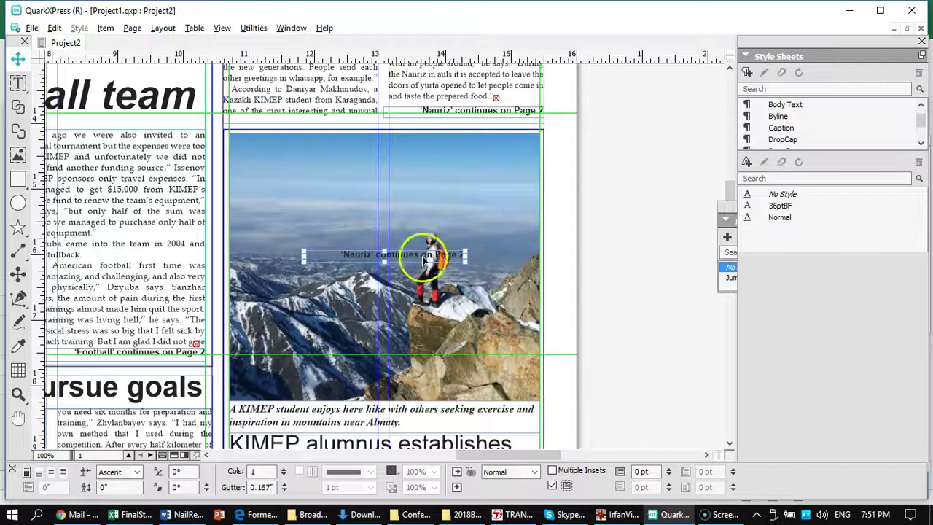
pyautogui.moveTo(427, 255); pyautogui.dragTo(671, 432)
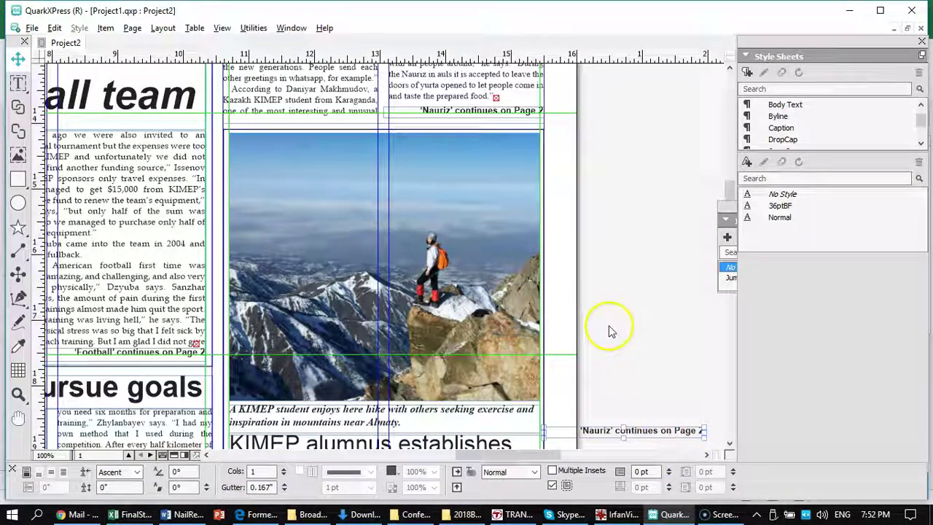
pyautogui.scroll(-4, 607, 327)
pyautogui.moveTo(659, 135); pyautogui.dragTo(498, 312)
pyautogui.moveTo(388, 311)
pyautogui.mouseDown()
pyautogui.moveTo(374, 312)
pyautogui.moveTo(389, 312)
pyautogui.mouseUp()
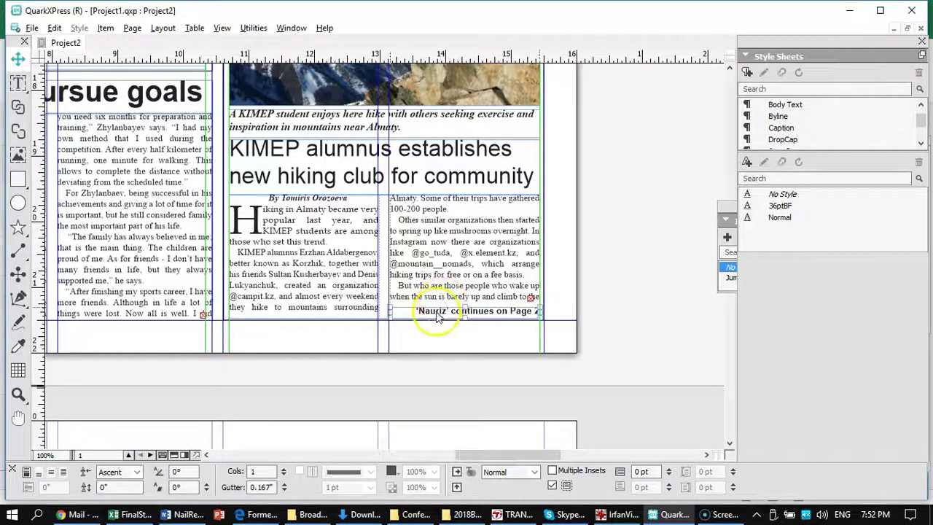
# Step: Change the word "Nauriz" to "Hiking" in the jump line below the hiking story
pyautogui.click(19, 82)
pyautogui.hotkey('ctrl', 'a')
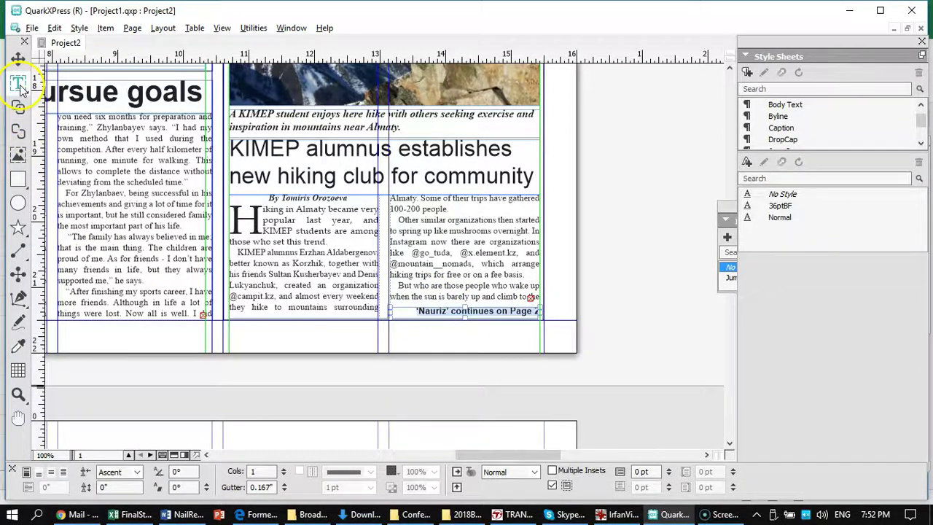
pyautogui.click(430, 312)
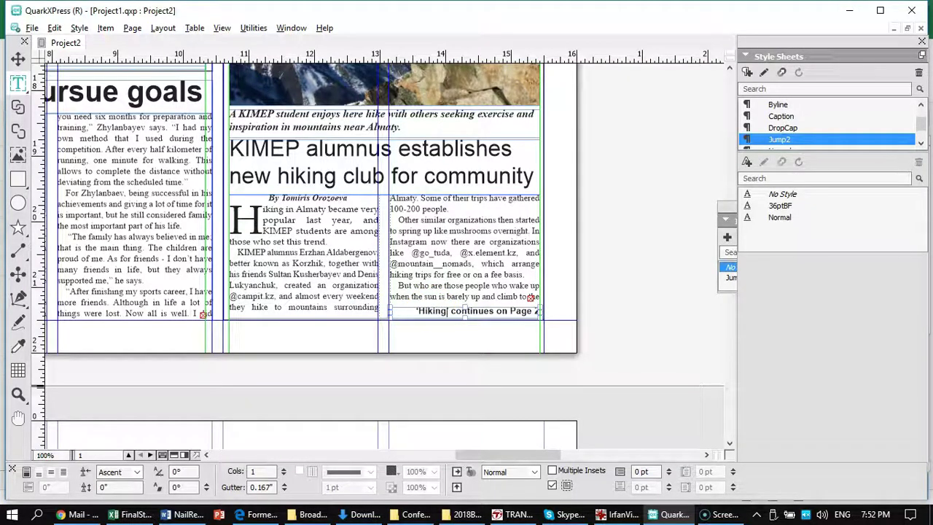
# Step: Duplicate the 'Hiking' continues on Page 2 jump line and place the copy at the foot of the runner story's last column
pyautogui.click(18, 58)
pyautogui.click(415, 311)
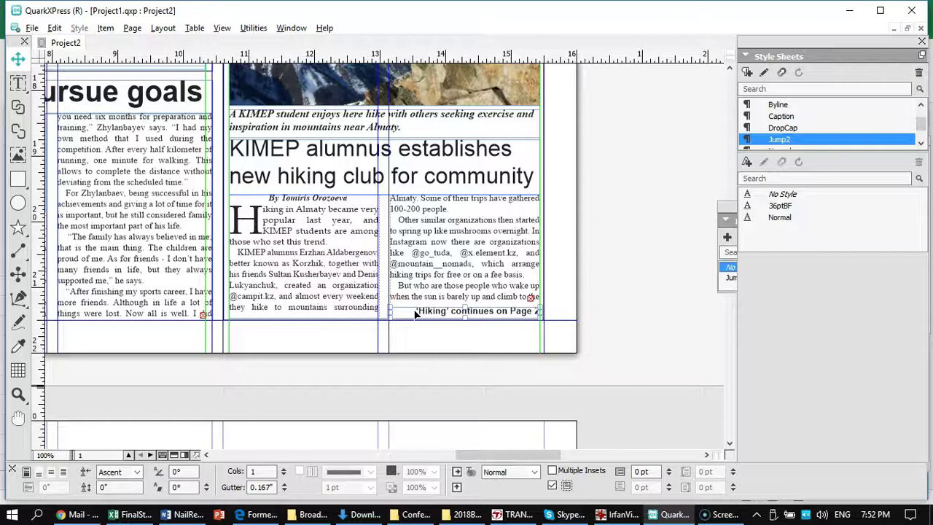
pyautogui.hotkey('ctrl', 'v')
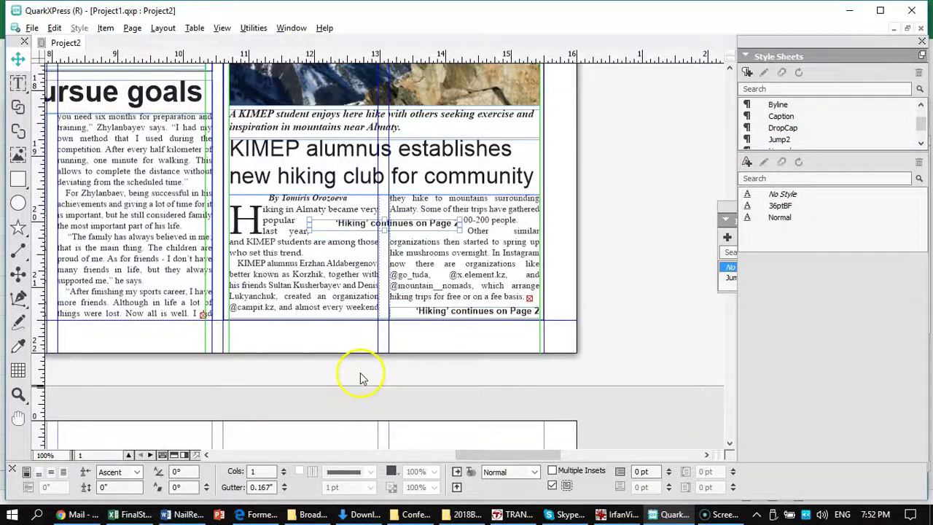
pyautogui.moveTo(408, 229); pyautogui.dragTo(157, 307)
pyautogui.moveTo(474, 453); pyautogui.dragTo(406, 458)
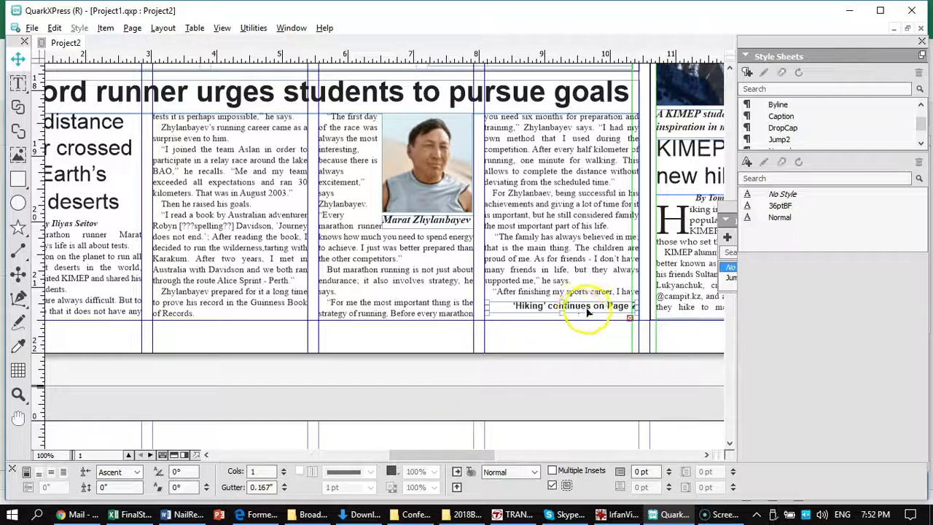
pyautogui.moveTo(587, 310); pyautogui.dragTo(584, 317)
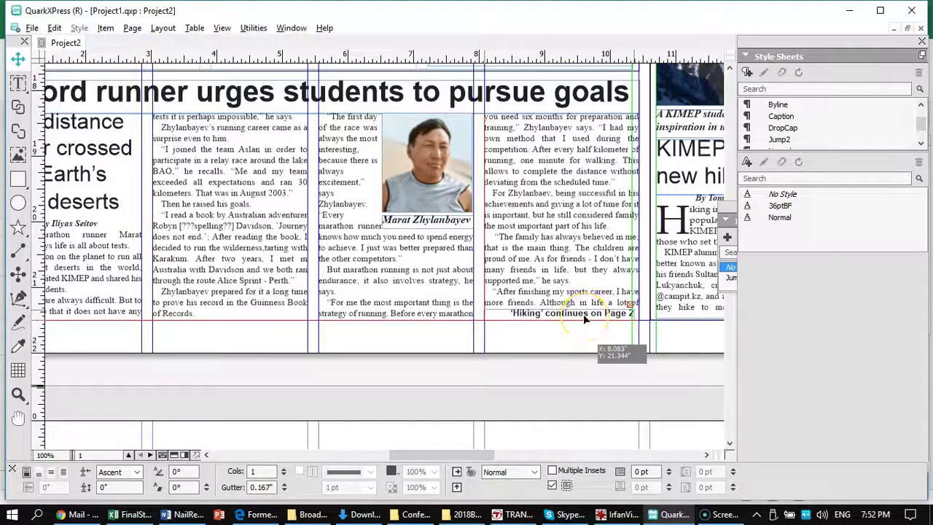
pyautogui.moveTo(583, 315); pyautogui.dragTo(588, 319)
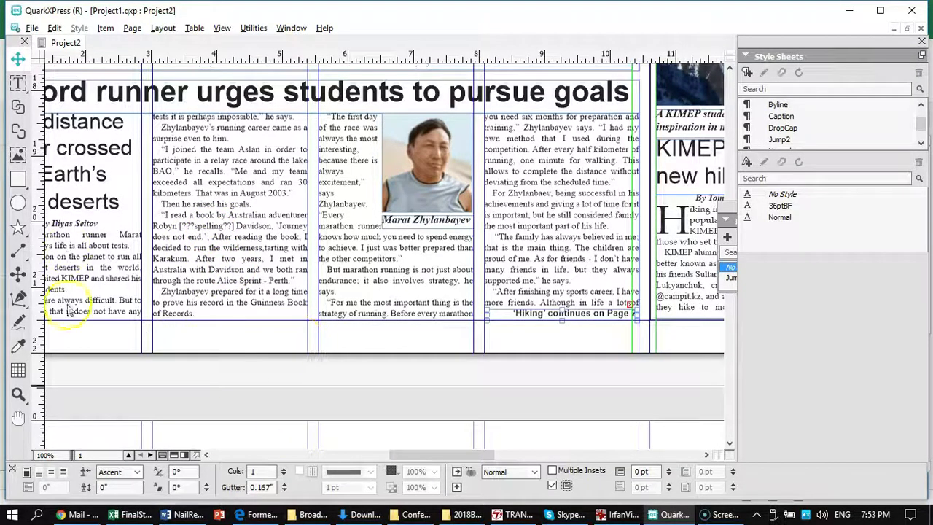
# Step: Shift the 'Hiking' jump line at the foot of the runner story so its right edge meets the last column's edge
pyautogui.click(17, 393)
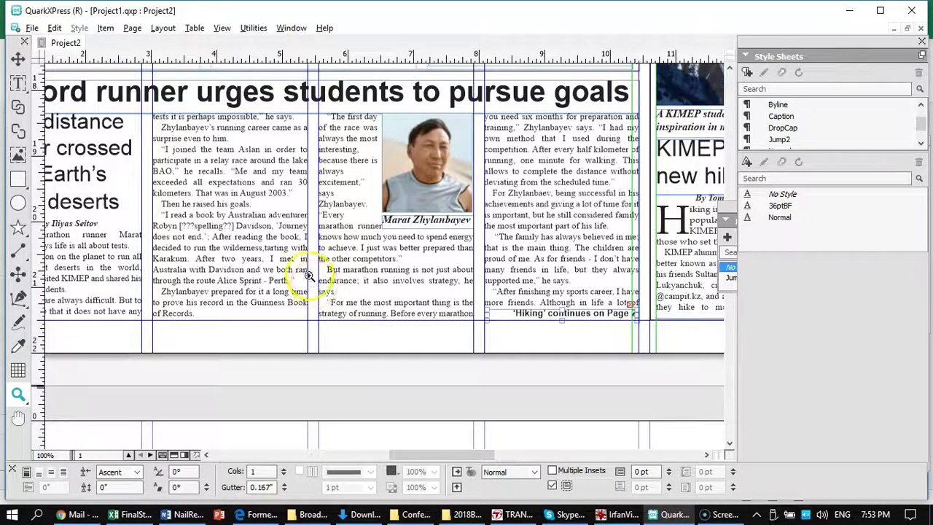
pyautogui.moveTo(386, 271); pyautogui.dragTo(682, 337)
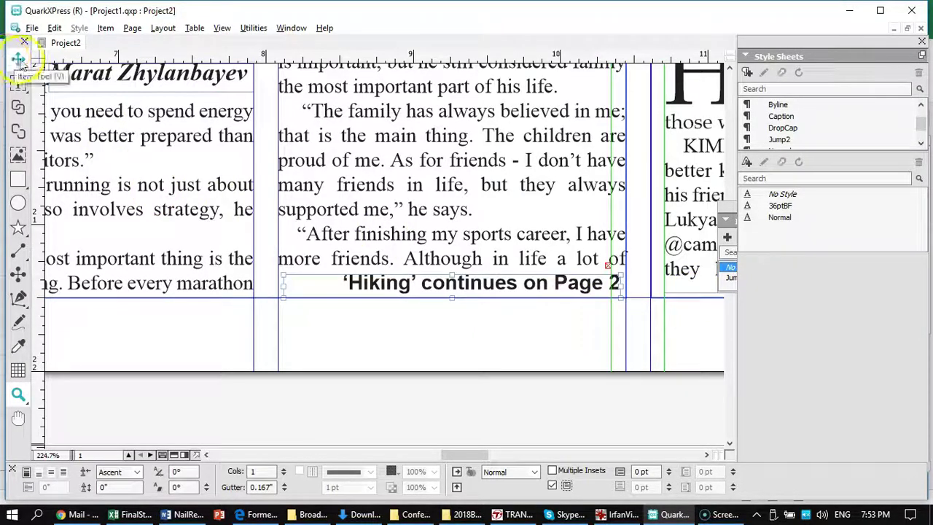
pyautogui.click(19, 60)
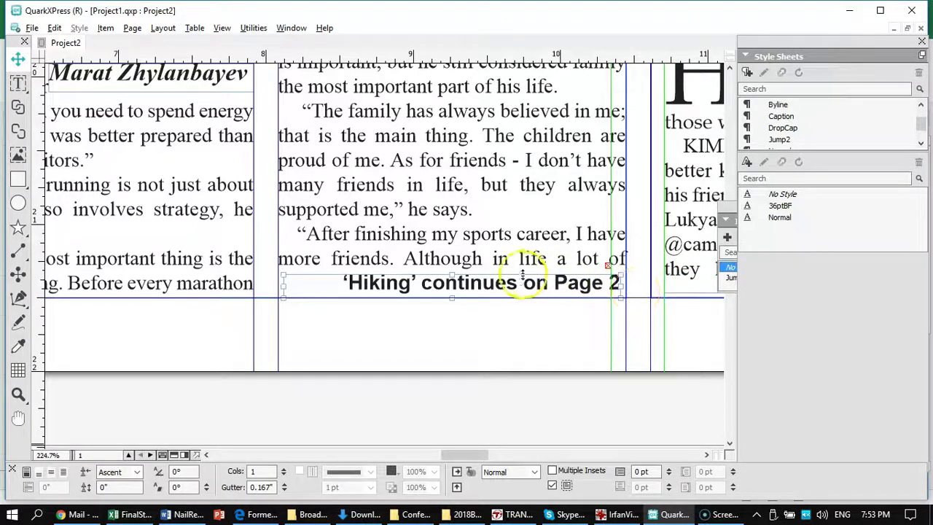
pyautogui.moveTo(509, 284); pyautogui.dragTo(515, 286)
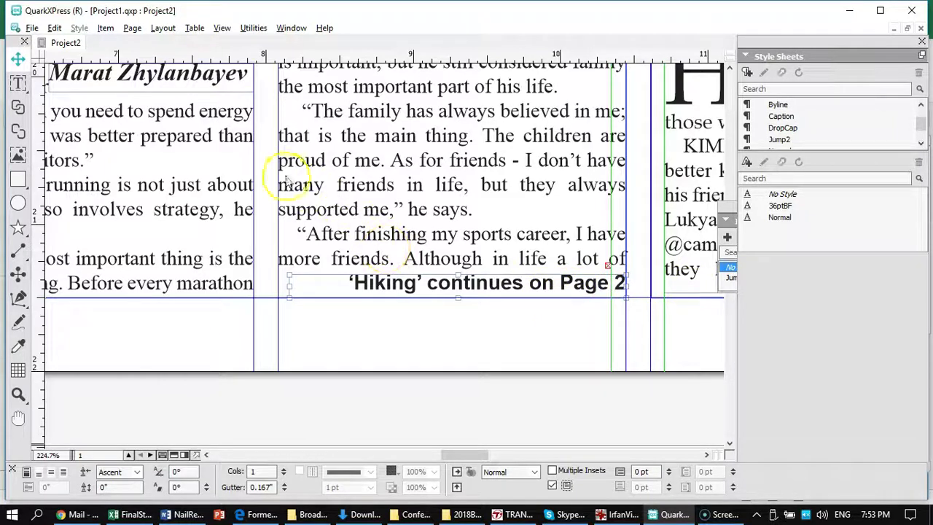
# Step: Add a horizontal ruler guide at about 21.44" along the baseline of the runner story's last lines
pyautogui.moveTo(317, 58); pyautogui.dragTo(332, 289)
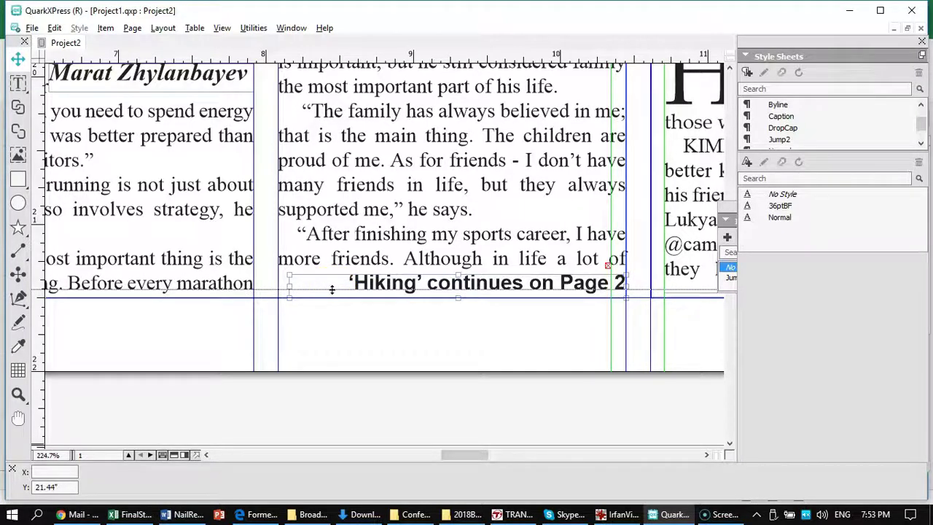
pyautogui.moveTo(331, 290); pyautogui.dragTo(332, 290)
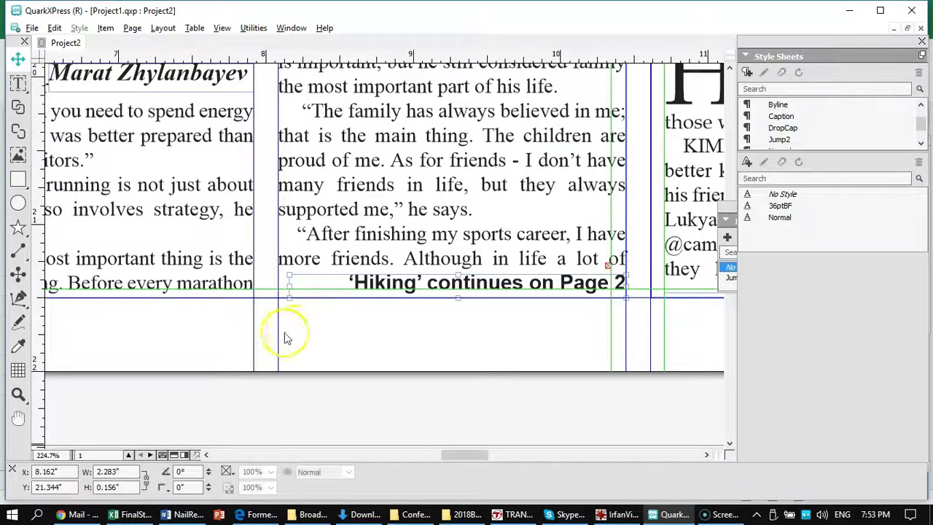
pyautogui.moveTo(474, 483)
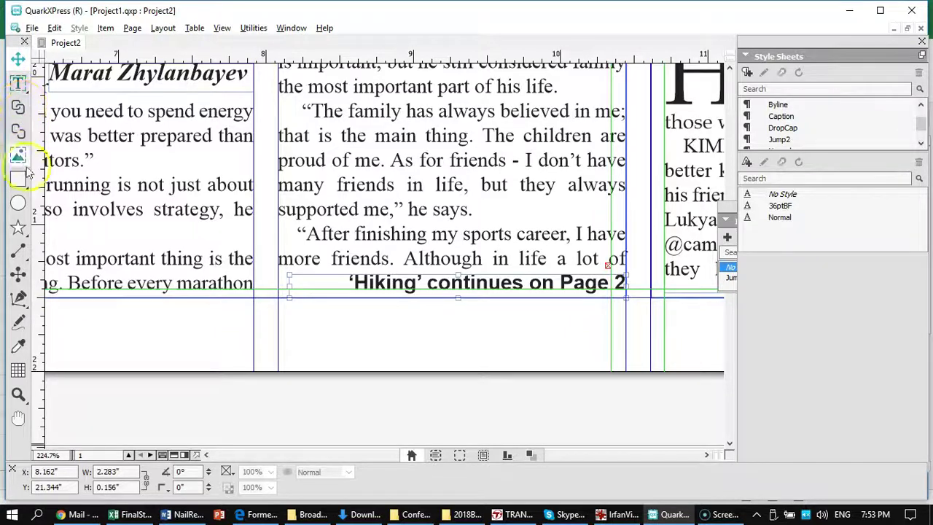
# Step: Delete the bracketed "[???spelling??]" note after "Robyn" in the runner story's second column
pyautogui.click(18, 228)
pyautogui.moveTo(313, 316); pyautogui.dragTo(610, 318)
pyautogui.moveTo(222, 328); pyautogui.dragTo(509, 350)
pyautogui.moveTo(144, 359); pyautogui.dragTo(416, 371)
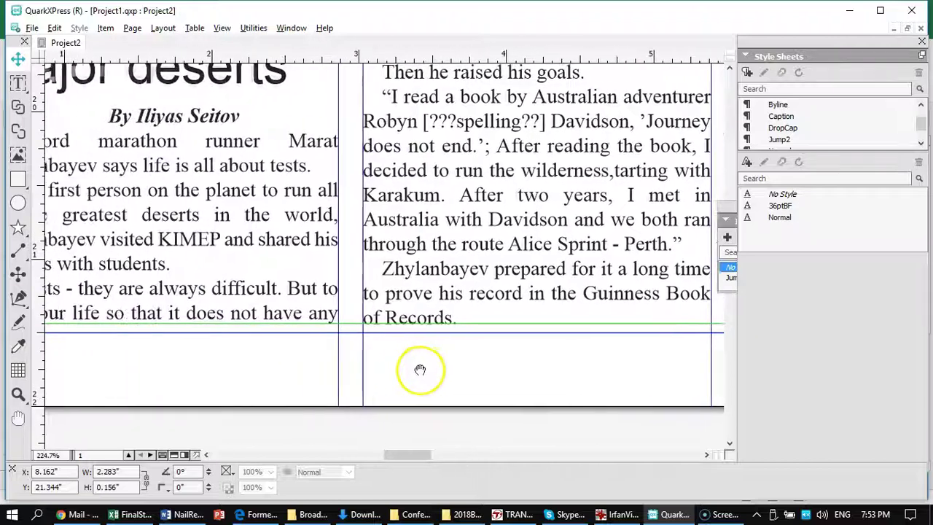
pyautogui.moveTo(150, 377); pyautogui.dragTo(214, 383)
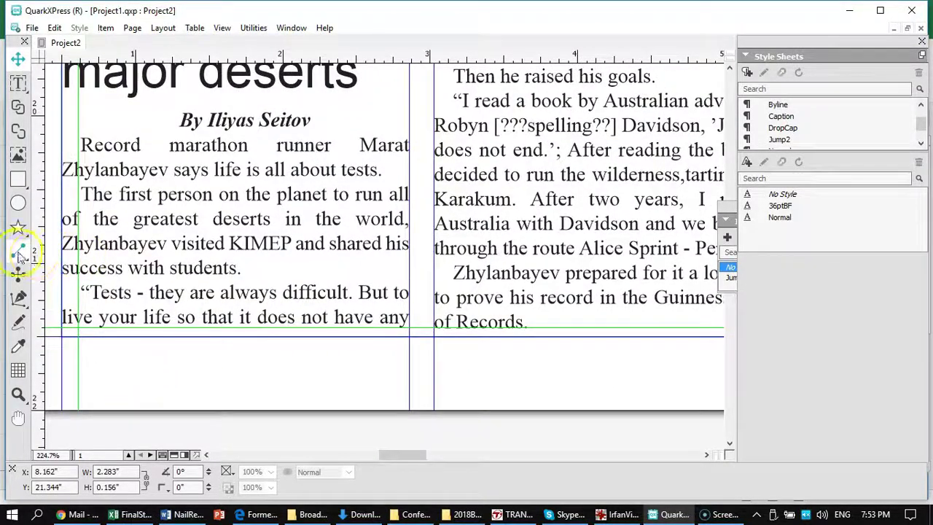
pyautogui.click(17, 83)
pyautogui.click(249, 245)
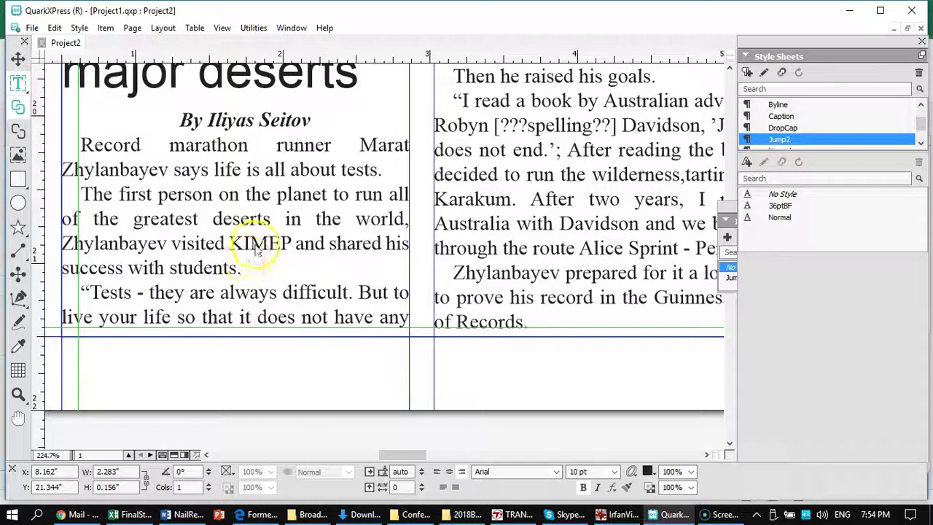
pyautogui.click(191, 244)
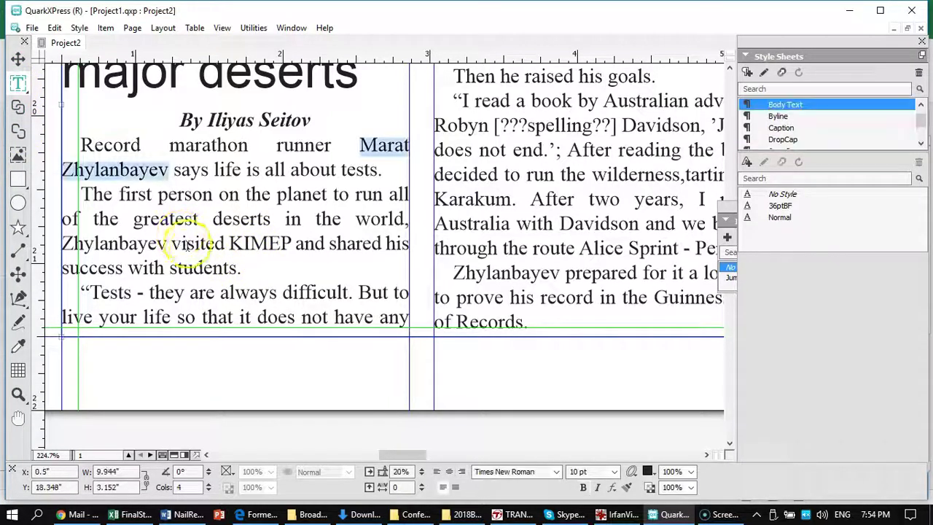
pyautogui.click(246, 270)
pyautogui.moveTo(248, 273); pyautogui.dragTo(81, 195)
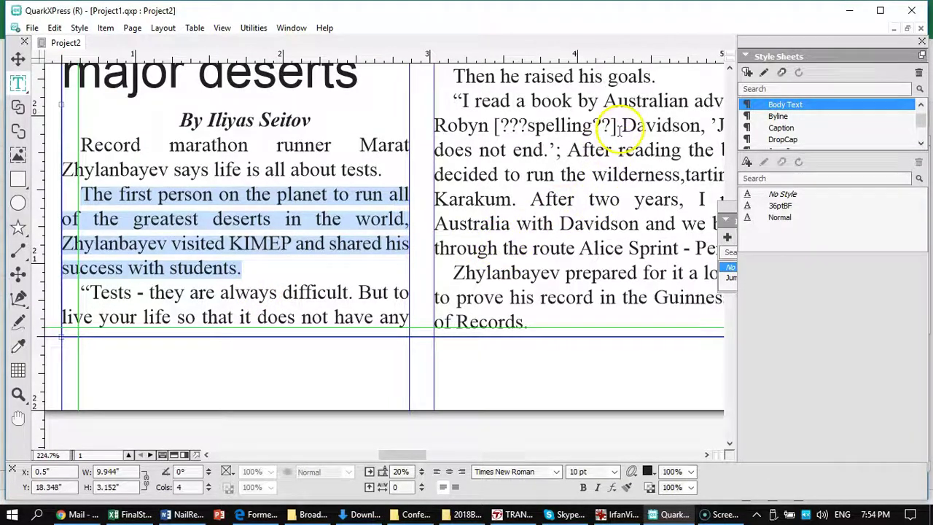
pyautogui.moveTo(616, 126); pyautogui.dragTo(490, 128)
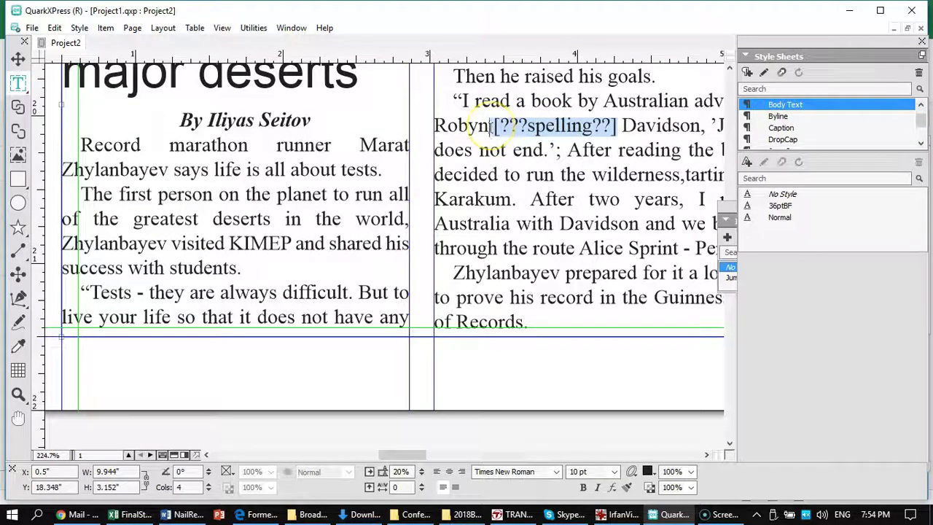
pyautogui.press('Delete')
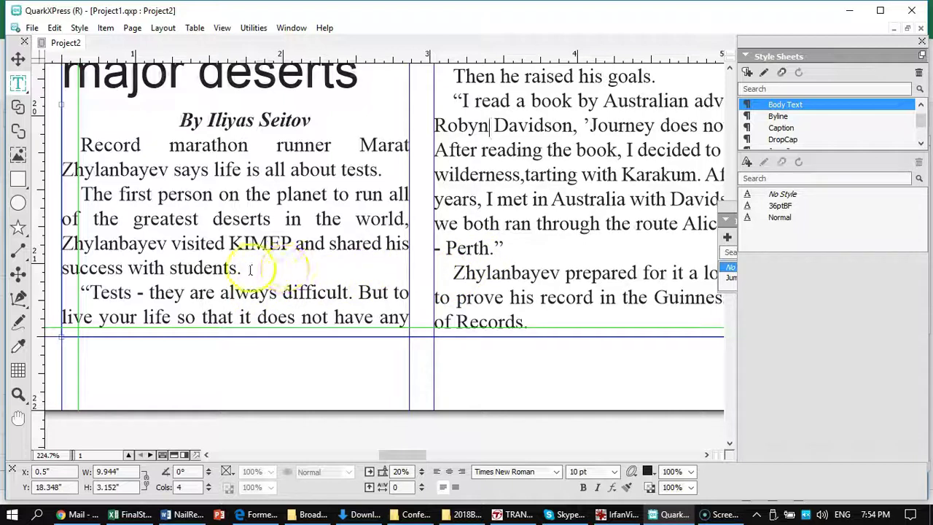
# Step: Set the leading of the paragraph starting "The first person on the planet" in the runner story's first column to 25%
pyautogui.moveTo(240, 268); pyautogui.dragTo(82, 191)
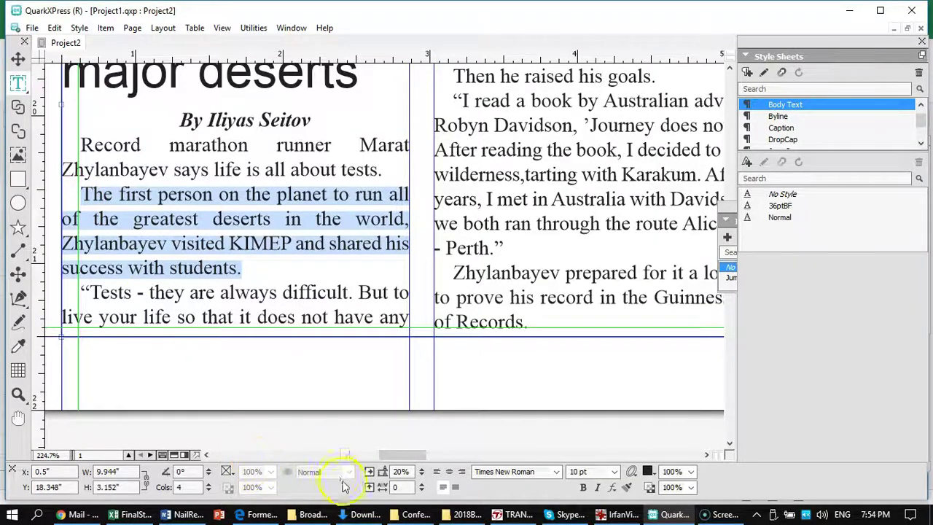
pyautogui.moveTo(394, 482)
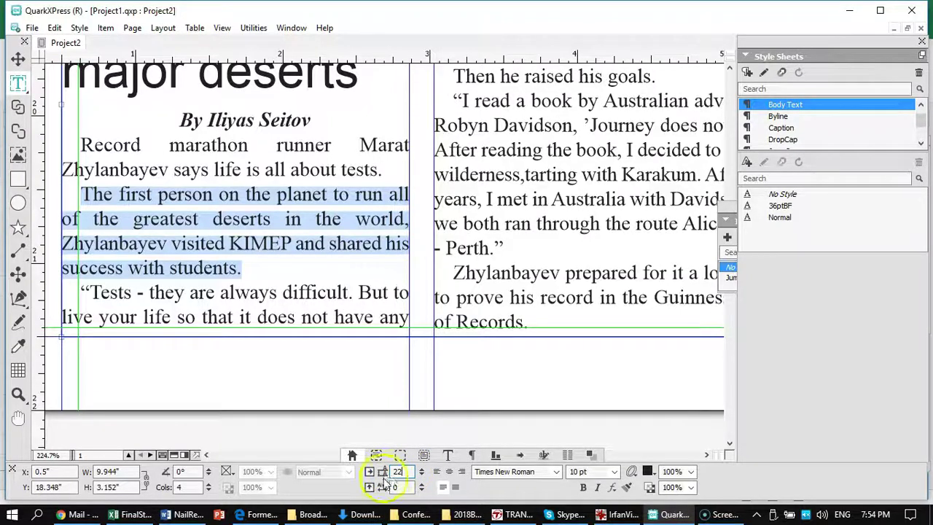
pyautogui.press('Return')
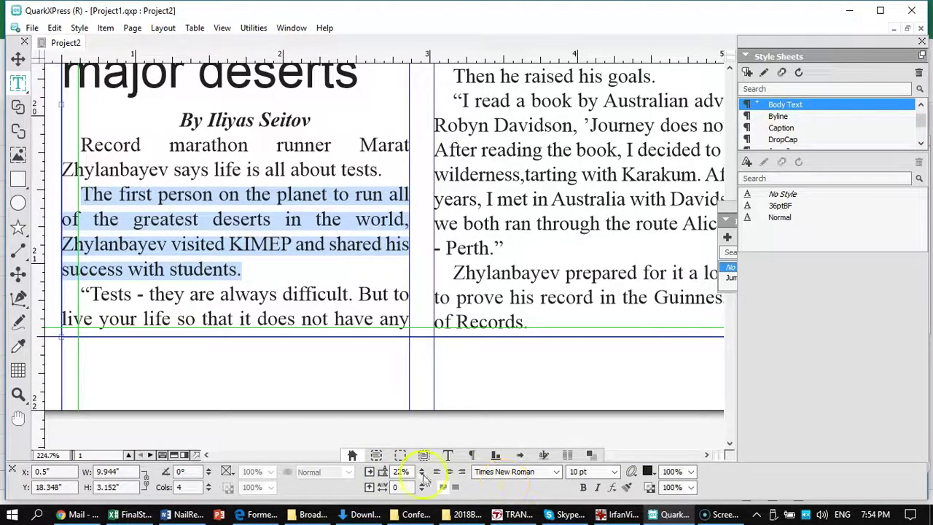
pyautogui.moveTo(415, 474); pyautogui.dragTo(407, 471)
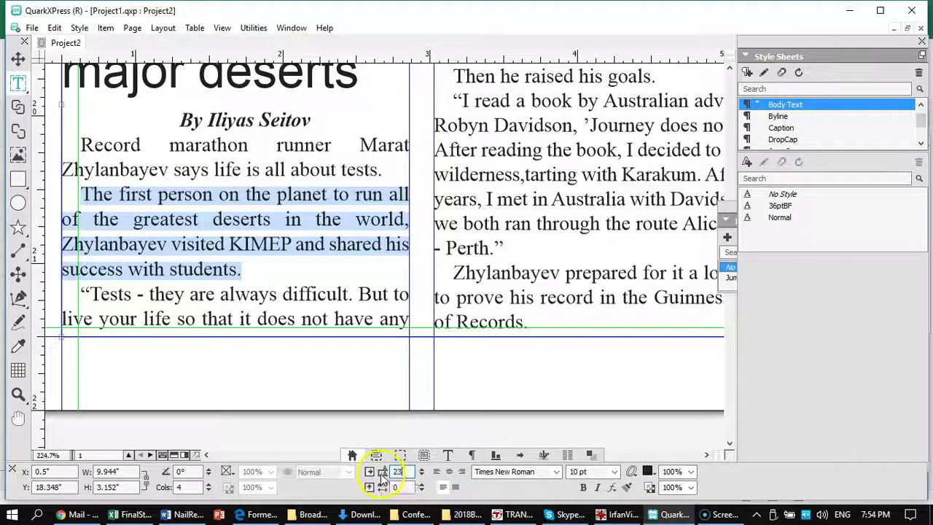
pyautogui.press('Return')
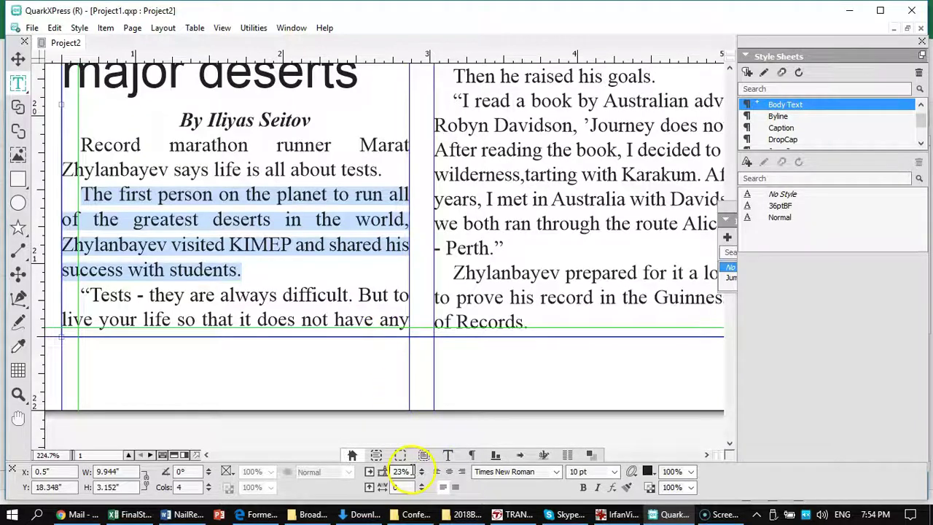
pyautogui.write('24')
pyautogui.press('Return')
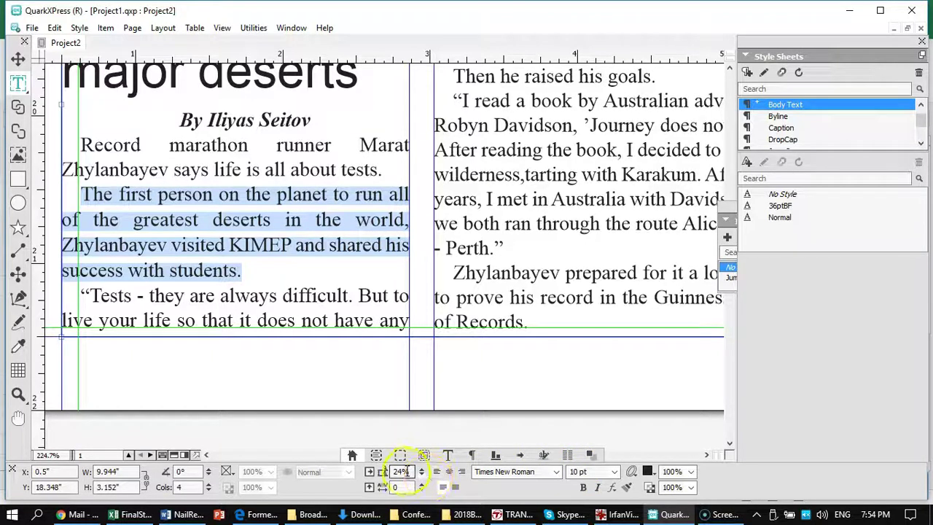
pyautogui.doubleClick(402, 472)
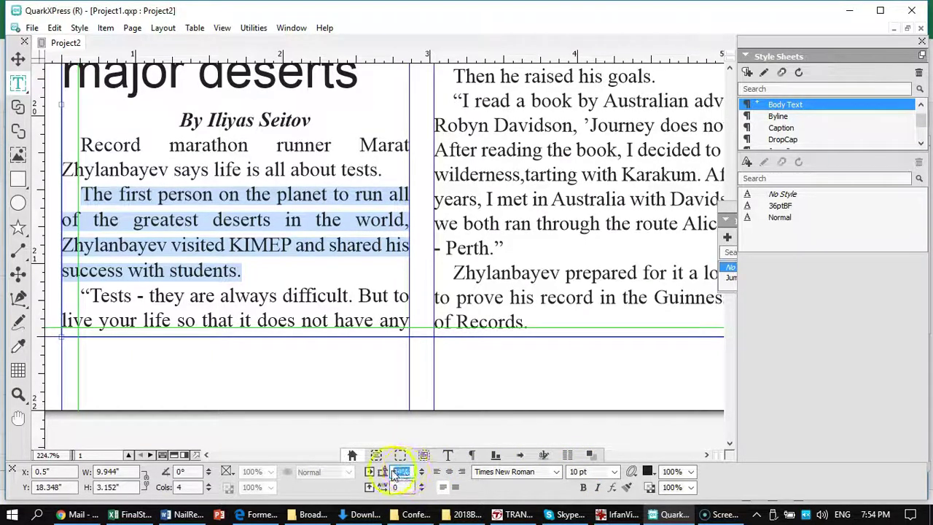
pyautogui.write('25')
pyautogui.press('Return')
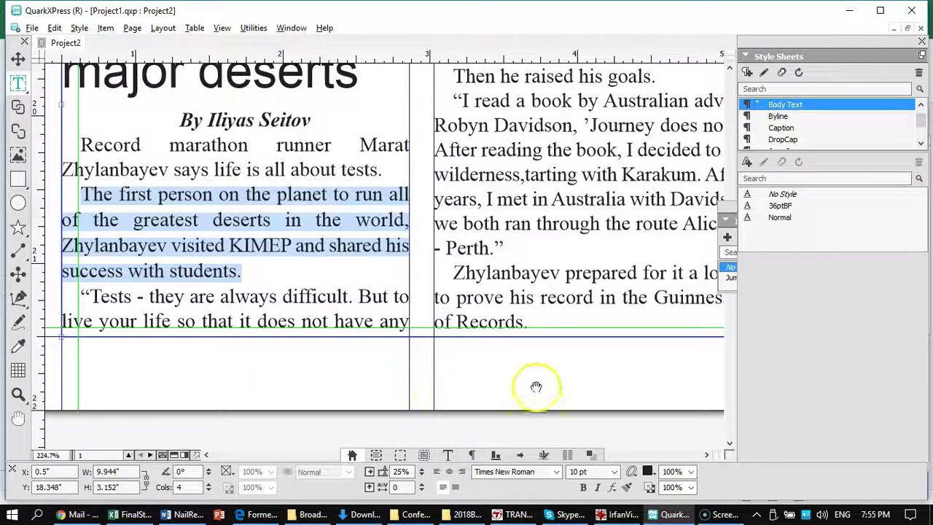
# Step: Compare the last lines of the runner story's remaining columns with the horizontal guide, through to the jump line
pyautogui.moveTo(610, 375); pyautogui.dragTo(374, 375)
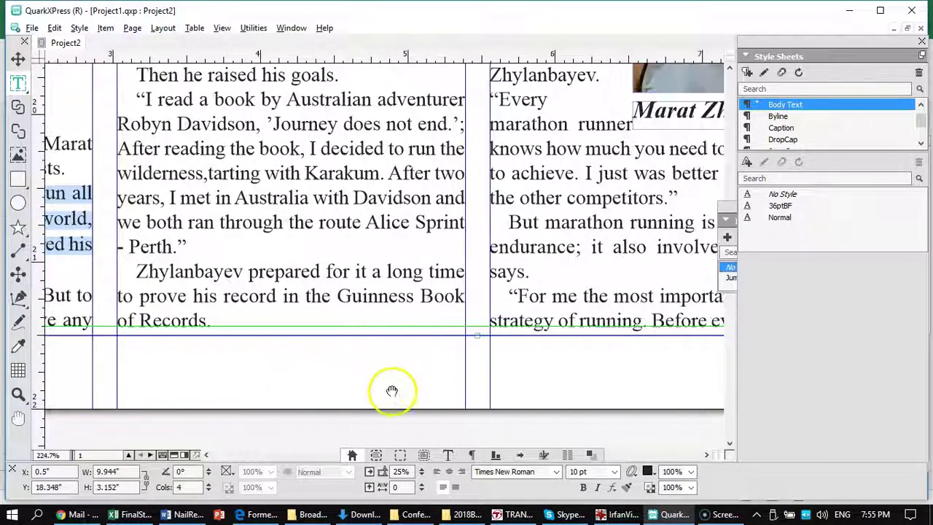
pyautogui.moveTo(628, 381); pyautogui.dragTo(270, 381)
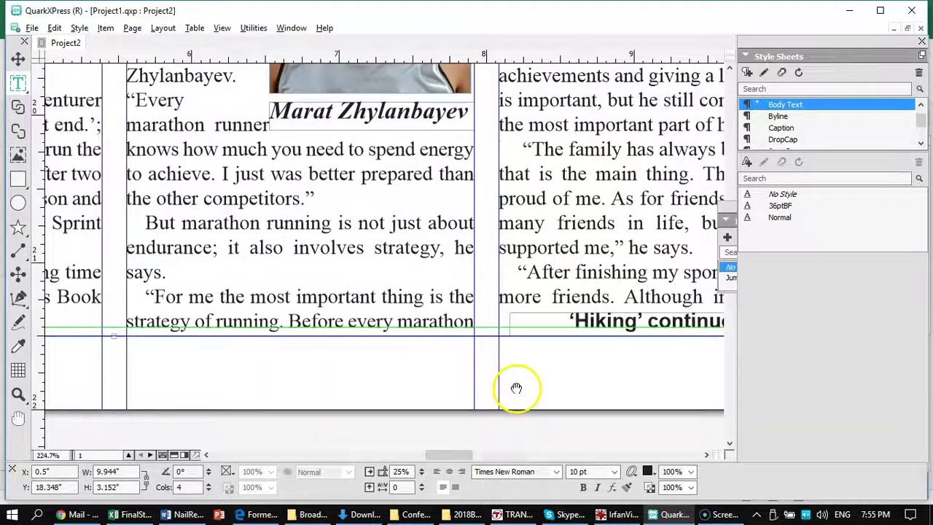
pyautogui.moveTo(614, 391); pyautogui.dragTo(329, 381)
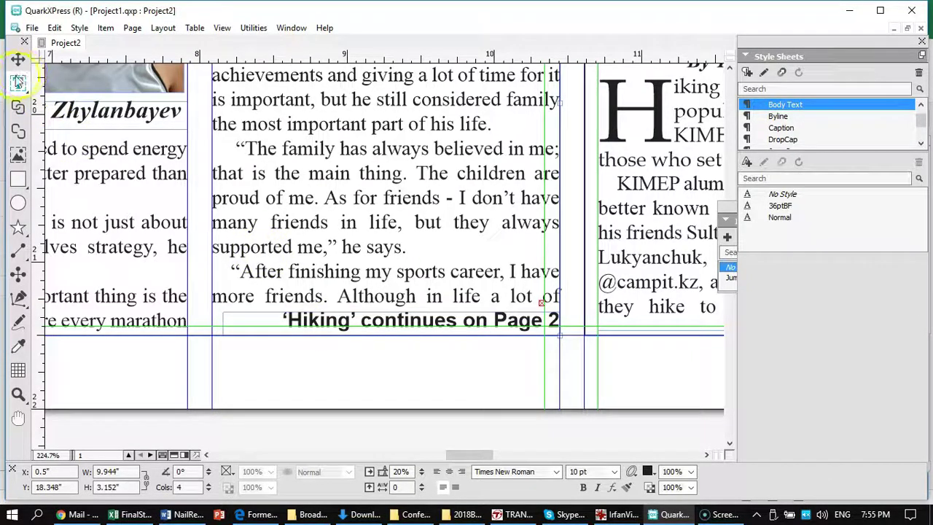
pyautogui.click(321, 318)
pyautogui.click(338, 296)
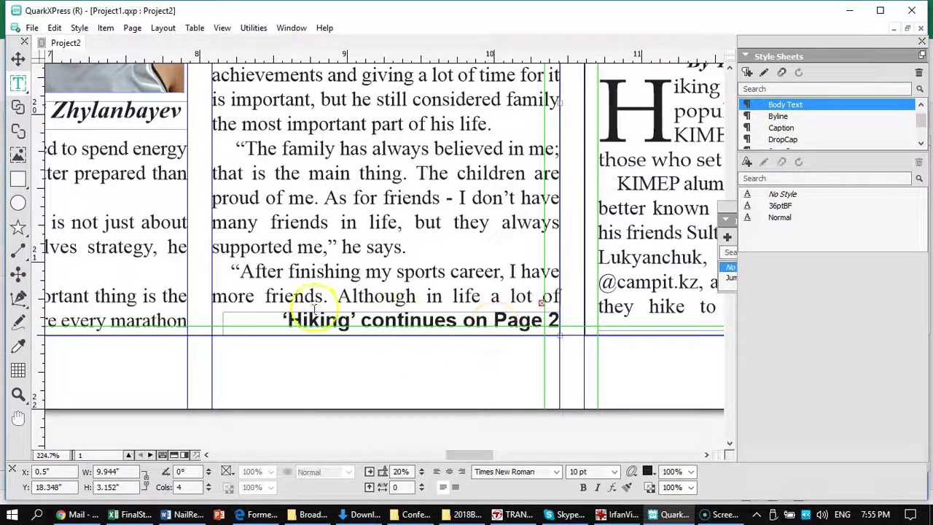
pyautogui.click(19, 58)
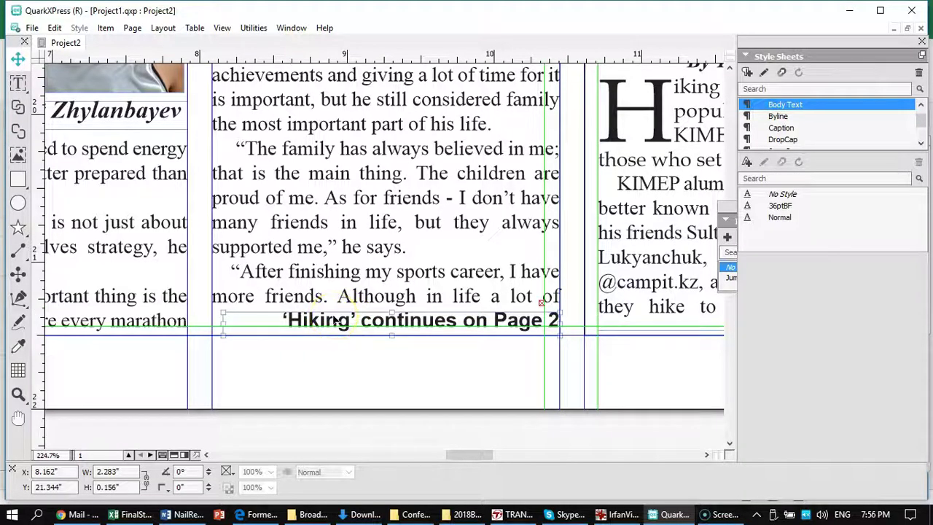
pyautogui.rightClick(335, 321)
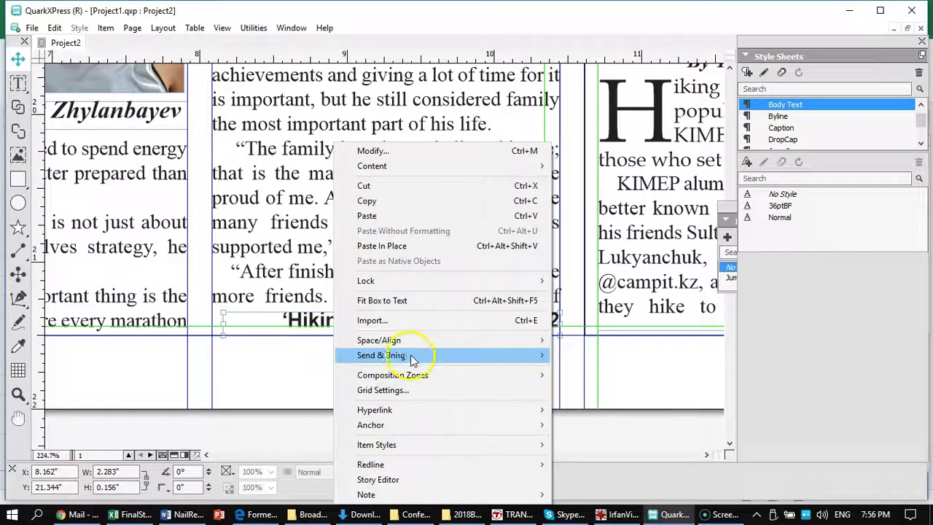
pyautogui.moveTo(455, 357)
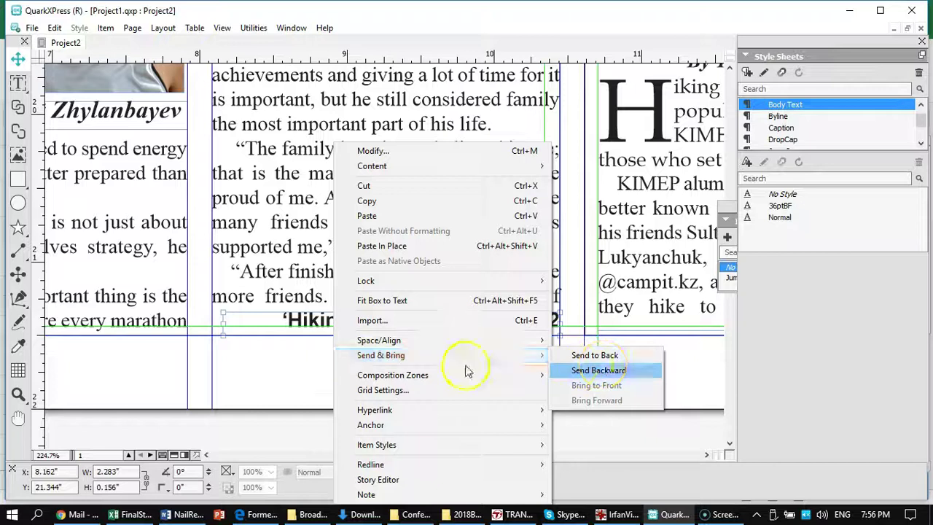
pyautogui.click(282, 369)
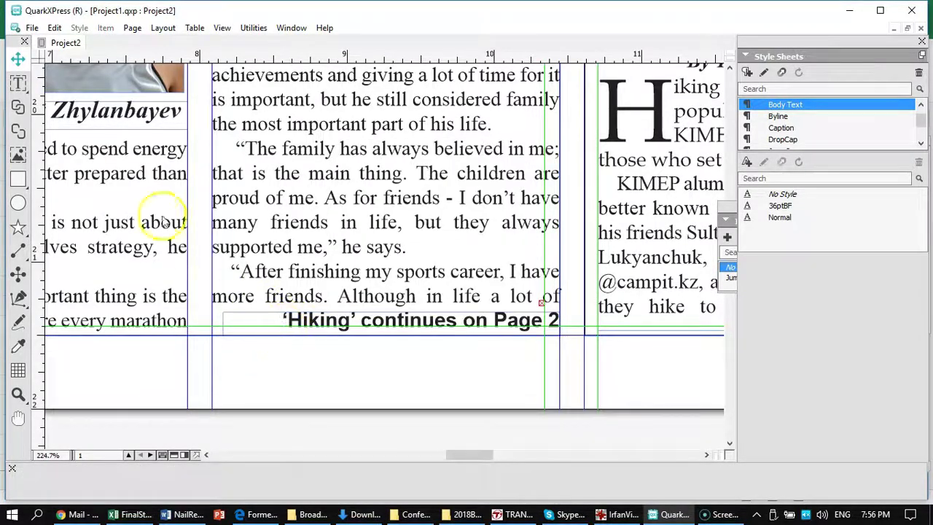
# Step: Change the word "Hiking" to "Runner" in the jump line at the foot of the runner story
pyautogui.click(18, 84)
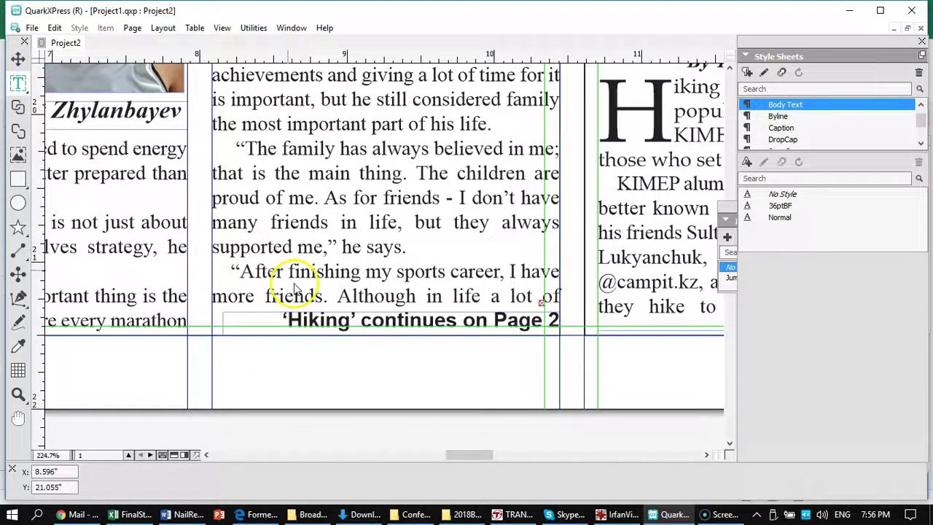
pyautogui.click(401, 317)
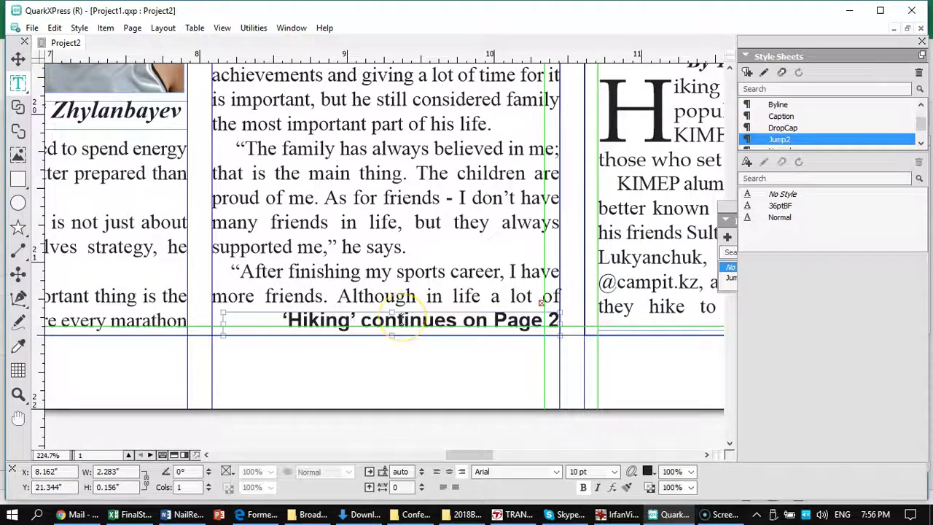
pyautogui.press('BackSpace')
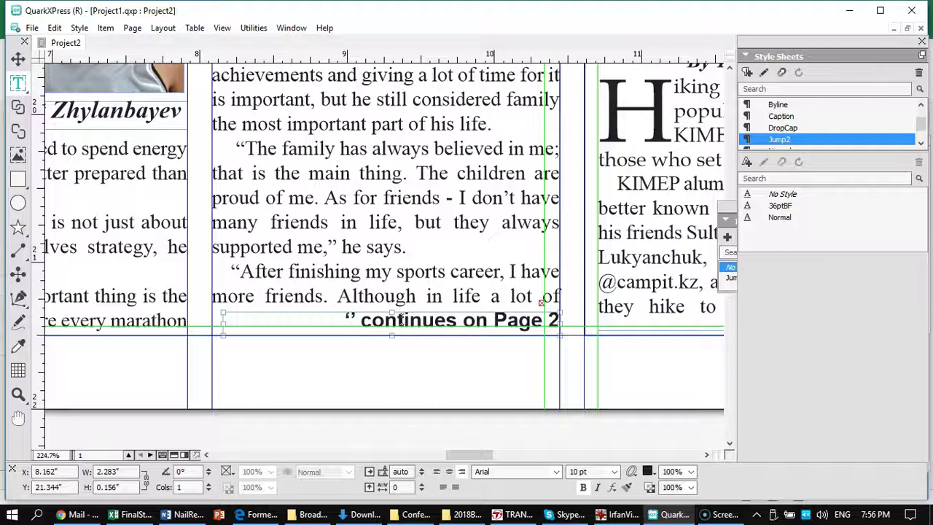
pyautogui.write('Runner')
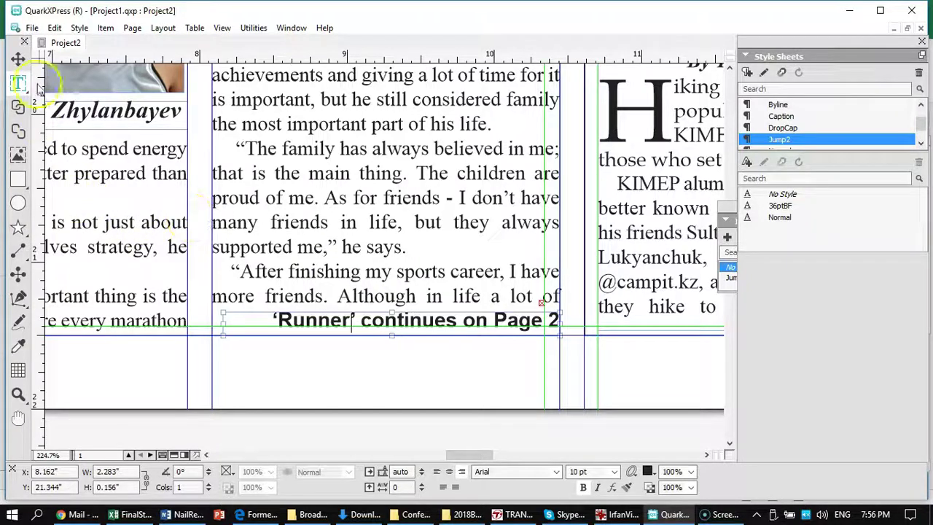
pyautogui.click(18, 59)
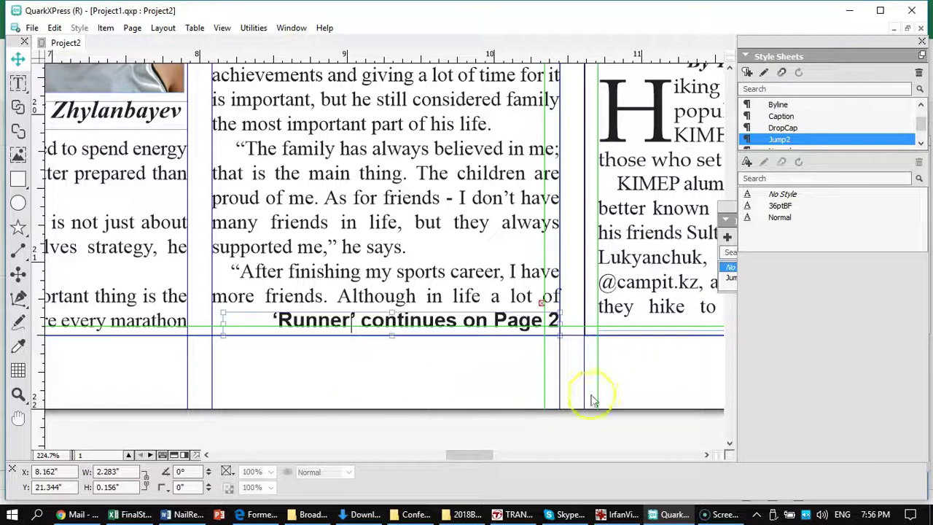
# Step: Draw four text boxes on the pasteboard: three about 8.5" wide stacked right of the page, one about 10.5" by 3.6" beside the runner story
pyautogui.moveTo(658, 366); pyautogui.dragTo(210, 348)
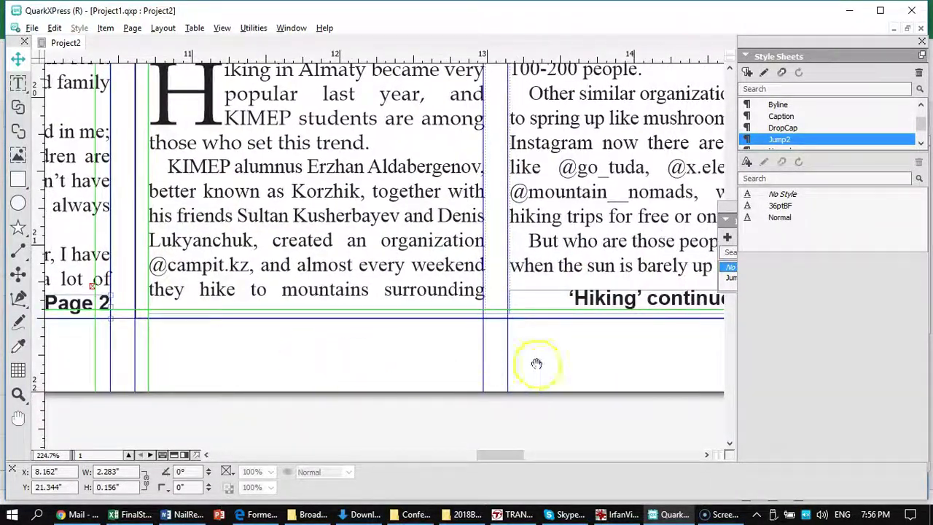
pyautogui.moveTo(635, 357); pyautogui.dragTo(344, 368)
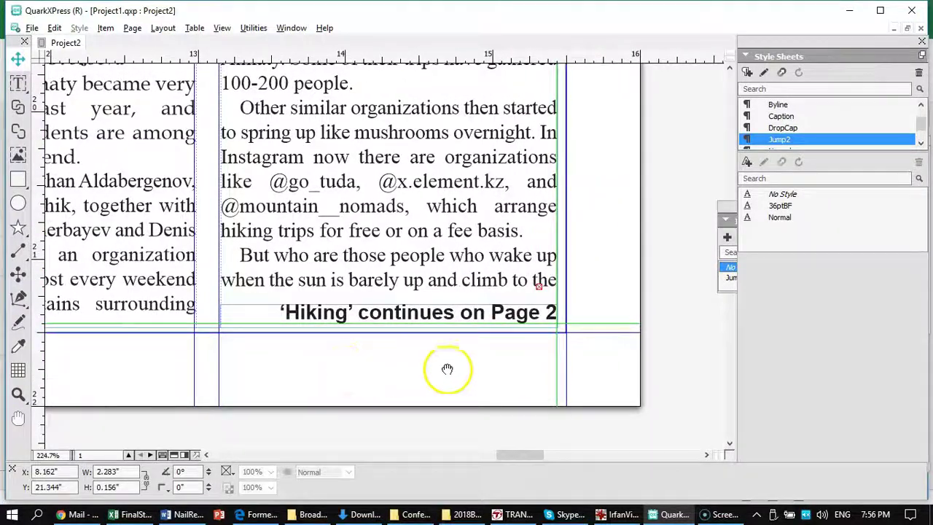
pyautogui.moveTo(498, 372); pyautogui.dragTo(575, 363)
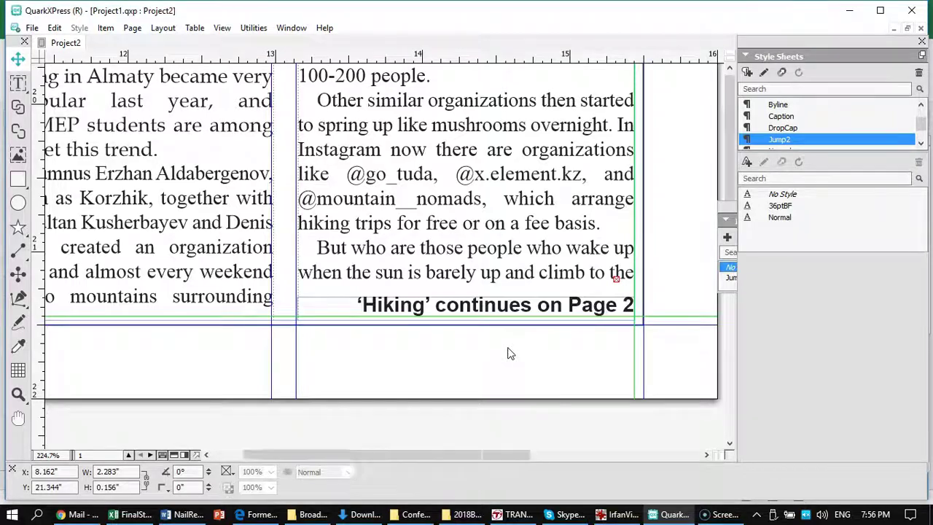
pyautogui.hotkey('ctrl', '0')
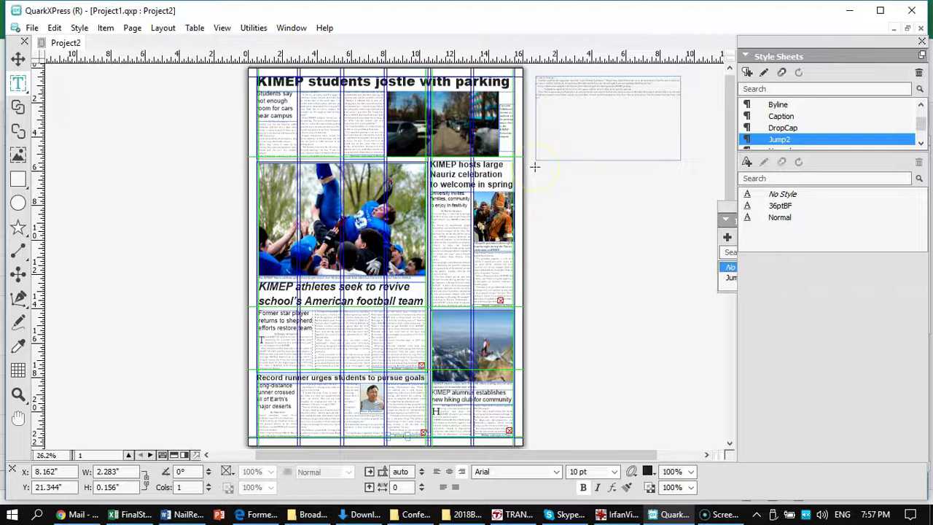
pyautogui.moveTo(536, 167); pyautogui.dragTo(679, 236)
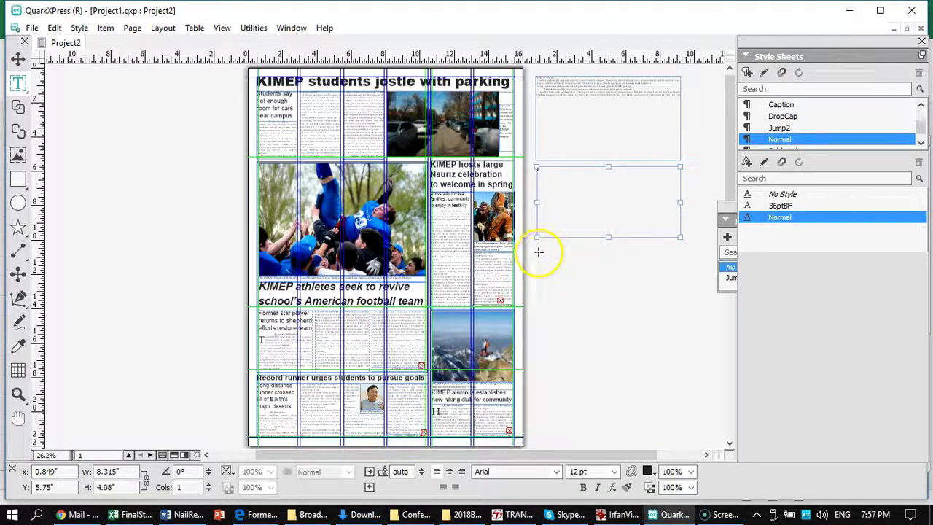
pyautogui.moveTo(538, 252); pyautogui.dragTo(681, 332)
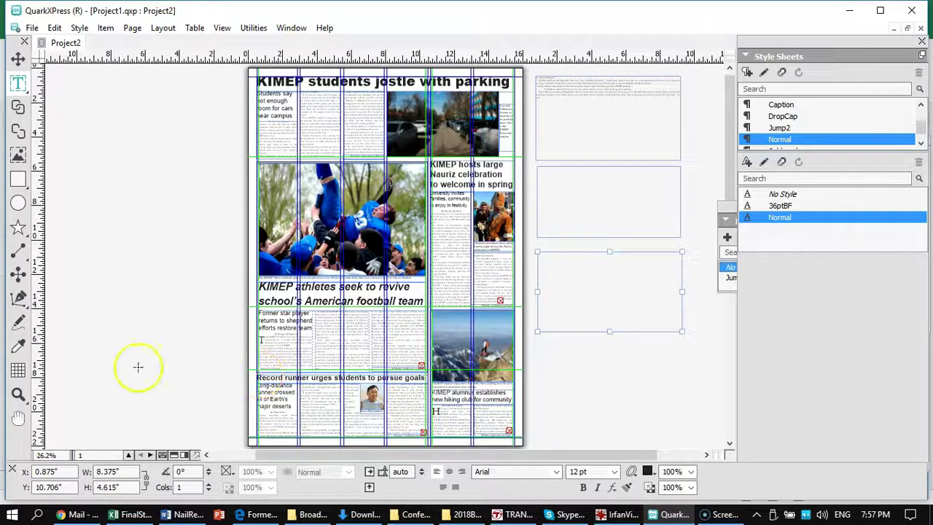
pyautogui.moveTo(63, 380); pyautogui.dragTo(245, 441)
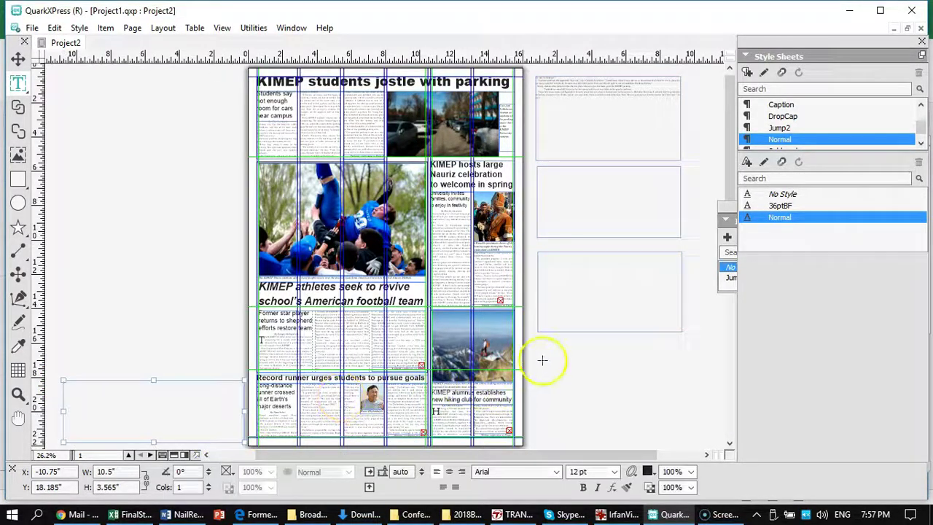
pyautogui.moveTo(540, 349); pyautogui.dragTo(690, 434)
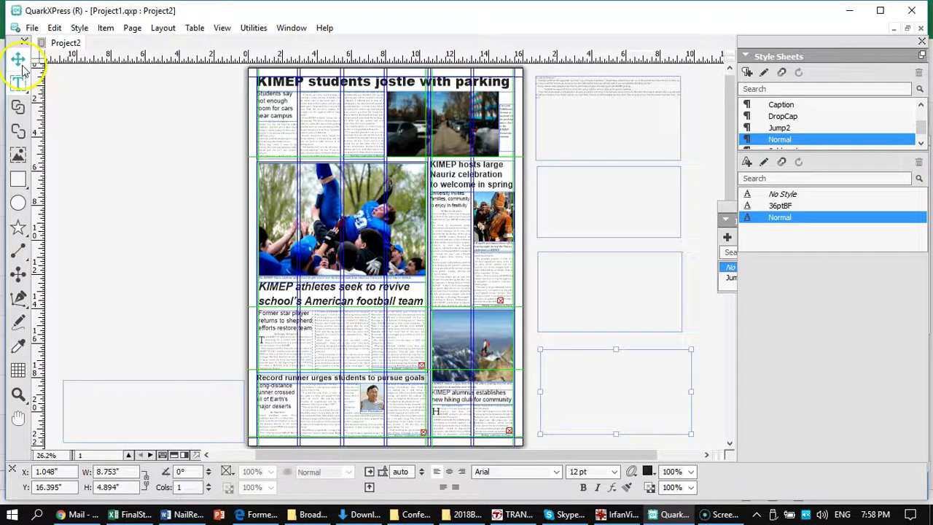
# Step: Link the Nauriz story's text box to the first empty pasteboard box so its overflow text continues there
pyautogui.click(18, 108)
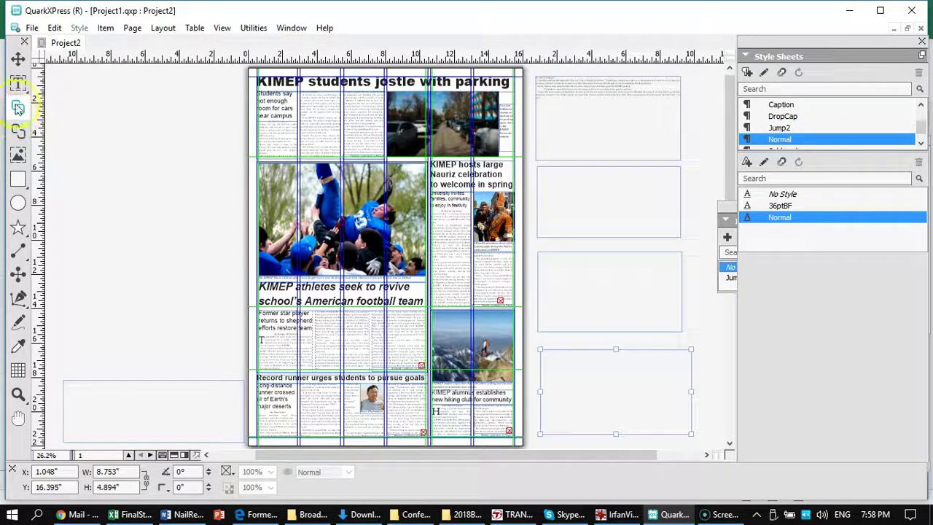
pyautogui.click(458, 273)
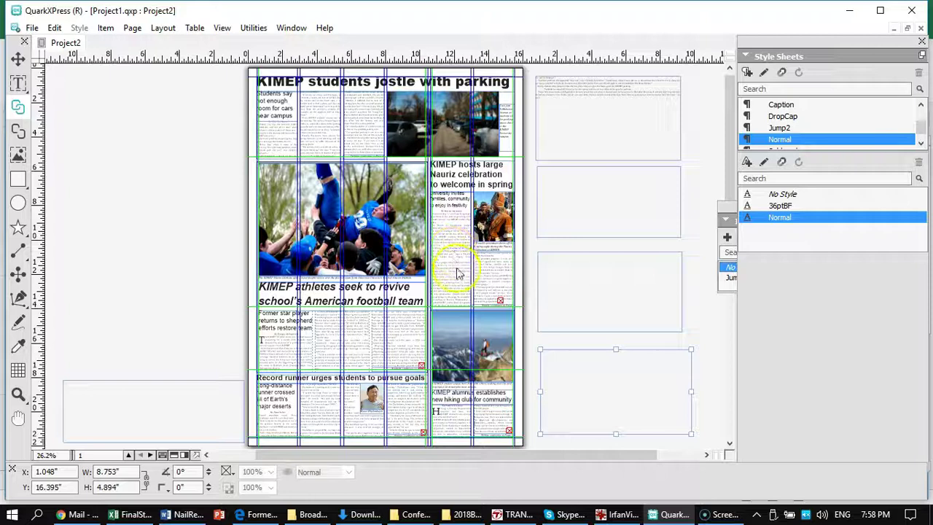
pyautogui.click(456, 270)
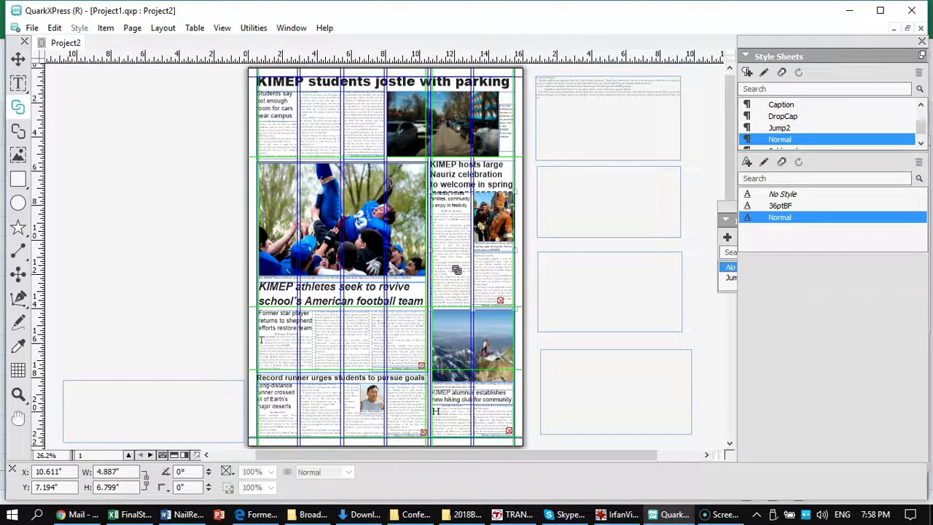
pyautogui.click(605, 191)
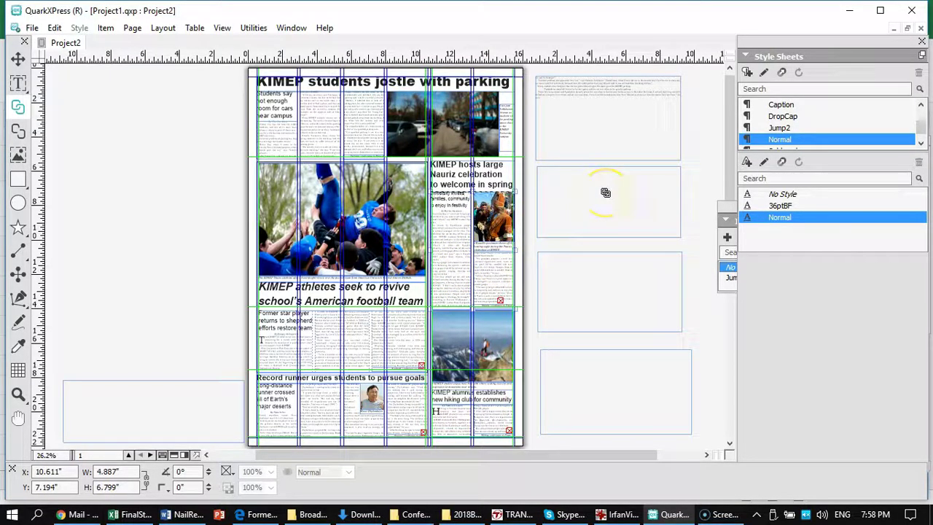
pyautogui.click(579, 209)
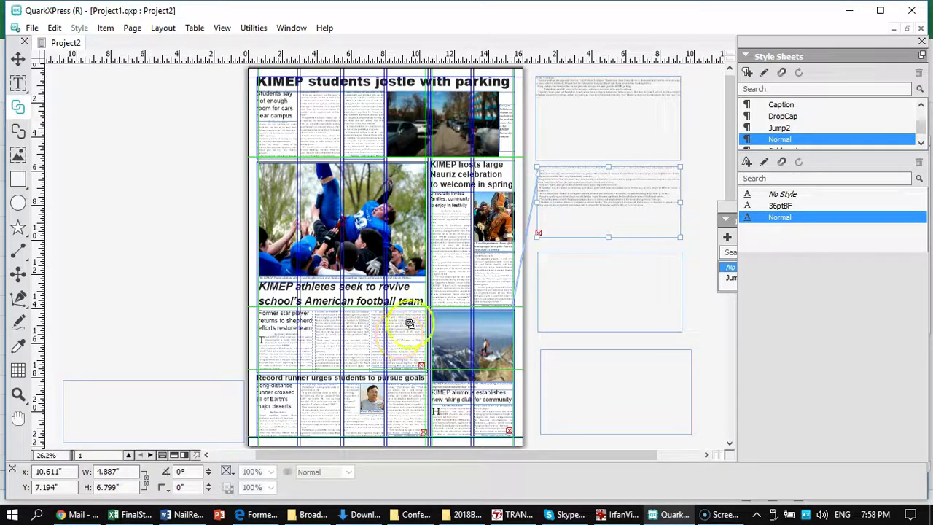
pyautogui.click(96, 148)
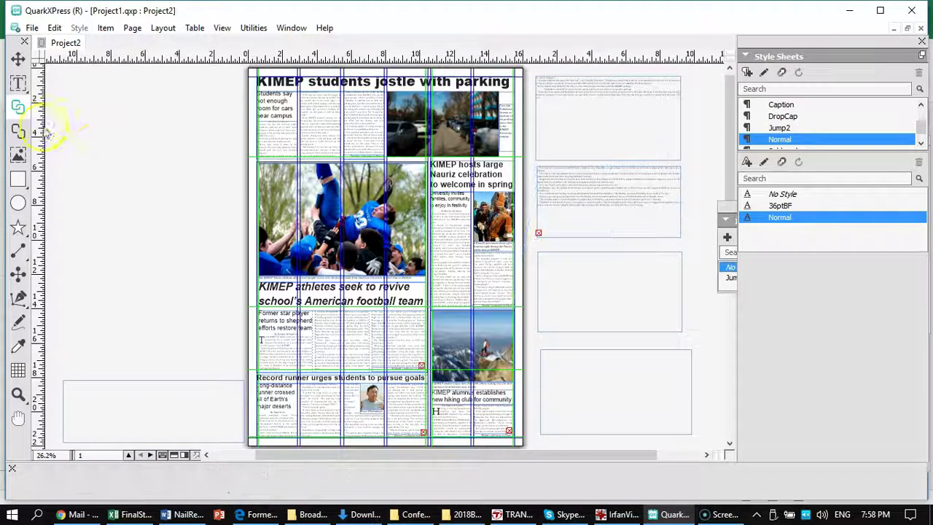
# Step: Link the American football story's text box to the empty pasteboard box below the Nauriz overflow
pyautogui.click(18, 107)
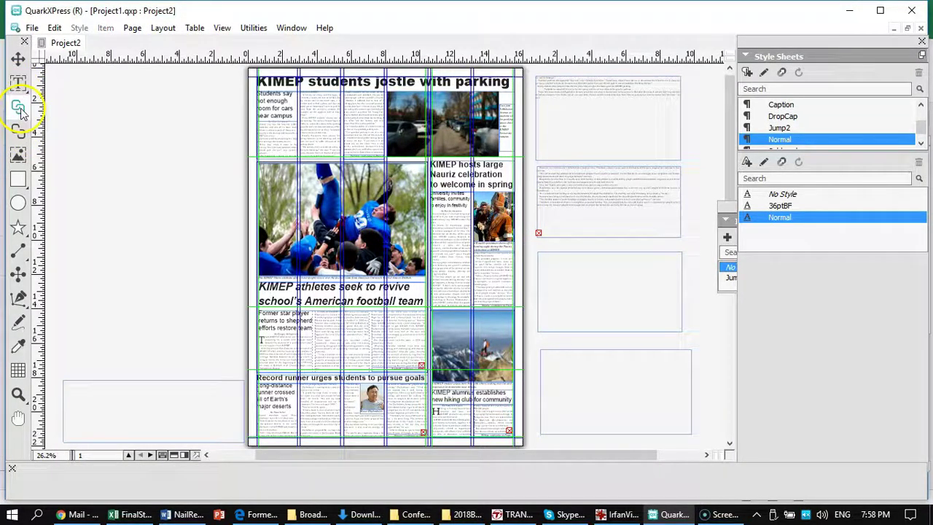
pyautogui.click(400, 335)
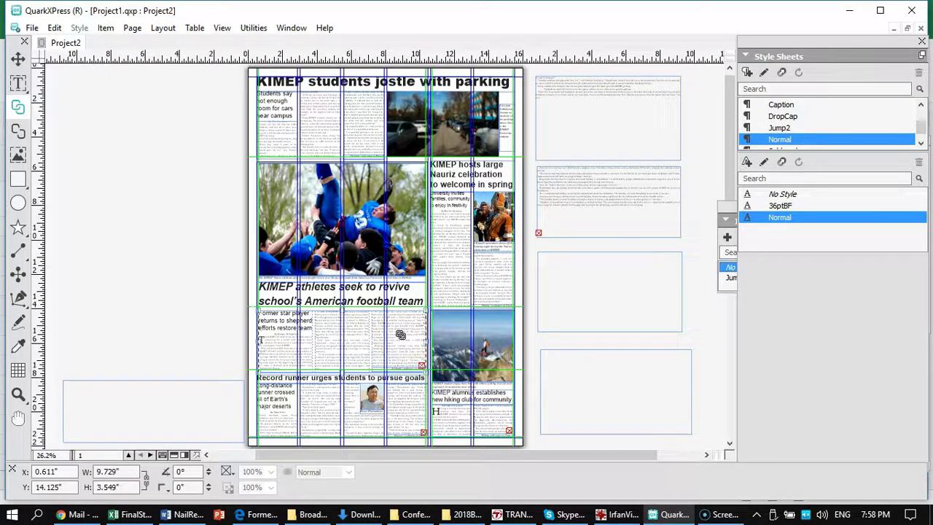
pyautogui.click(593, 273)
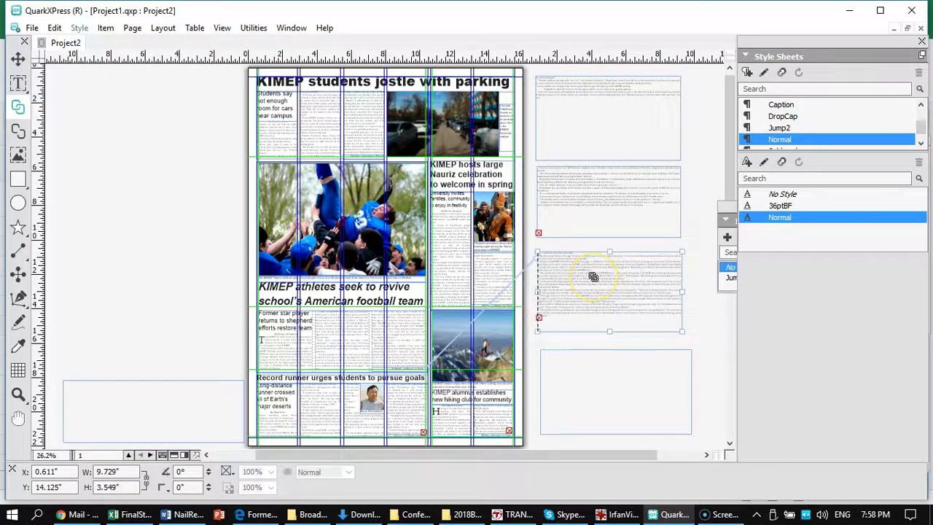
# Step: Link the runner story's text box to the empty pasteboard box on the page's left side
pyautogui.click(19, 83)
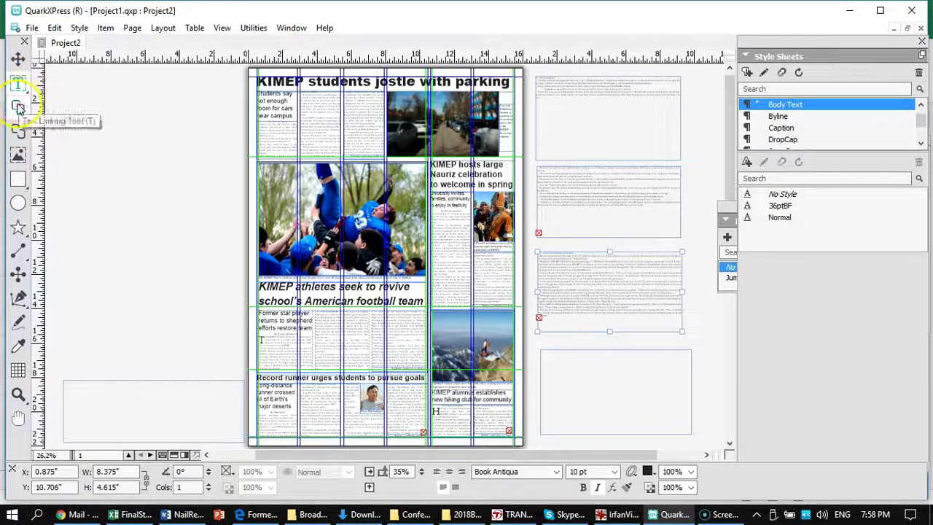
pyautogui.click(19, 107)
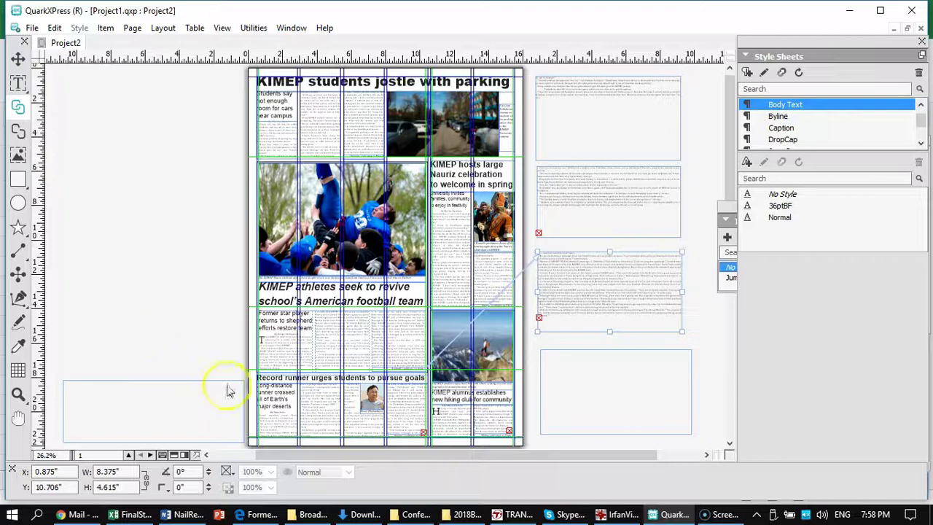
pyautogui.click(323, 413)
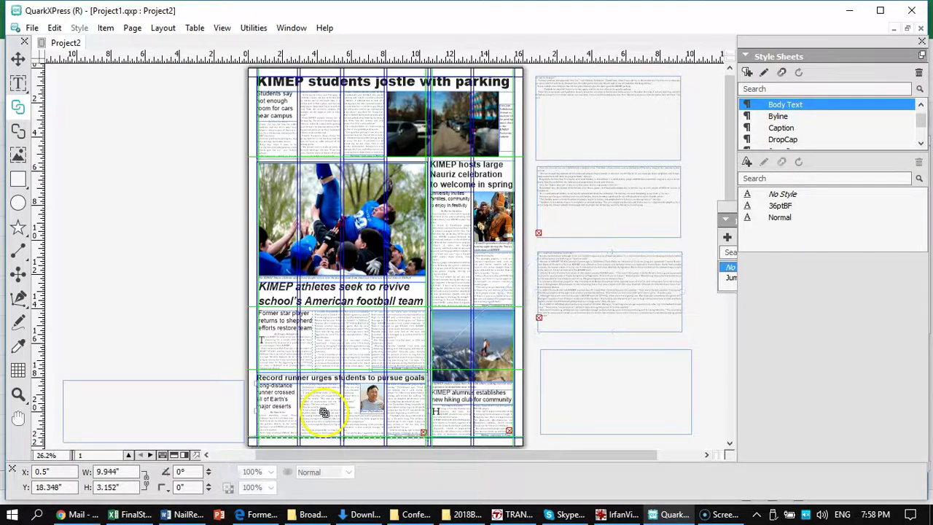
pyautogui.click(157, 411)
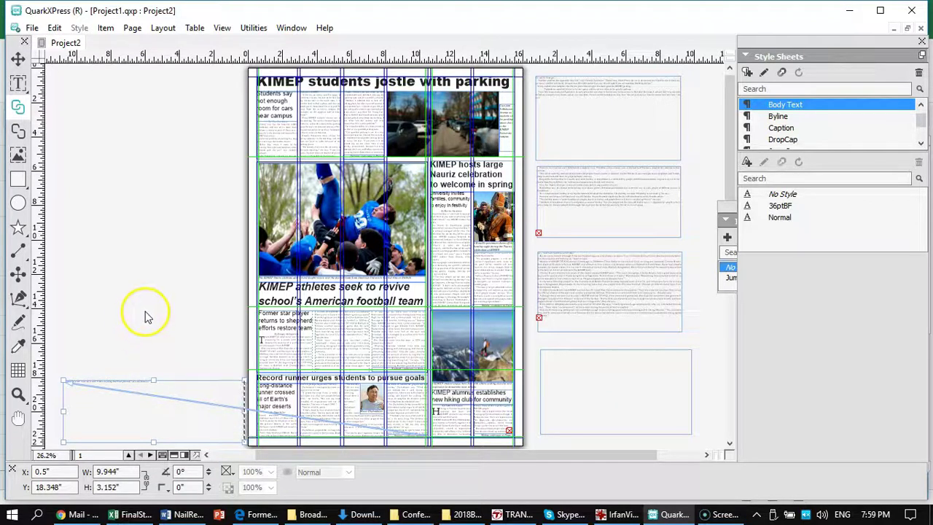
# Step: Link the hiking story to the last empty pasteboard box and extend that box upward to a height of about 5.8"
pyautogui.click(19, 83)
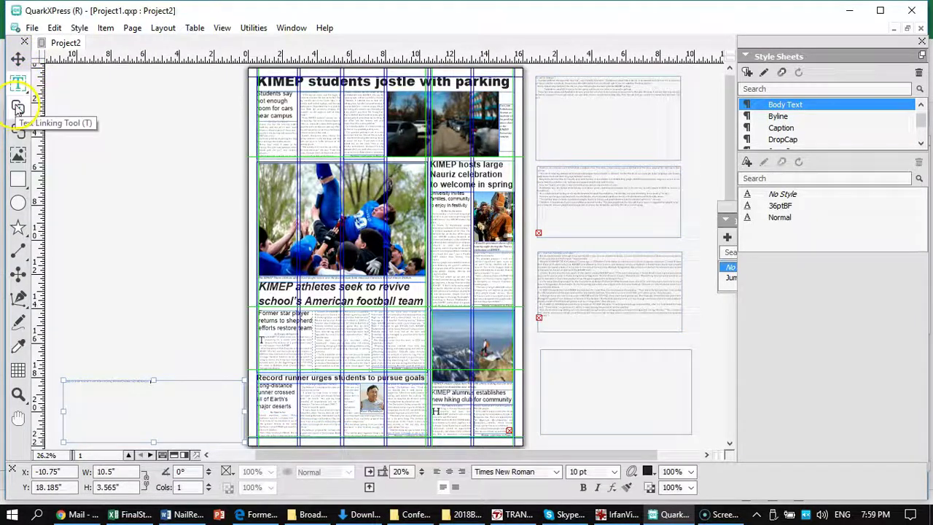
pyautogui.click(505, 422)
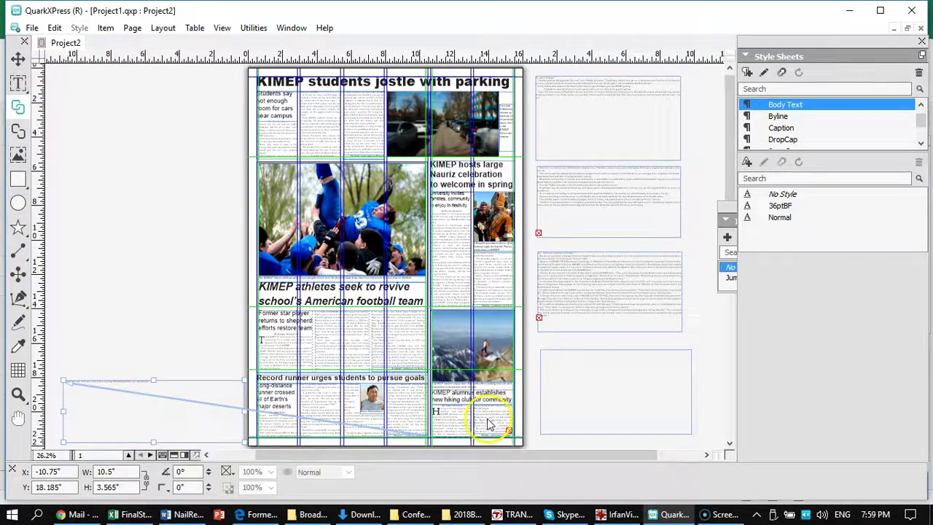
pyautogui.click(580, 375)
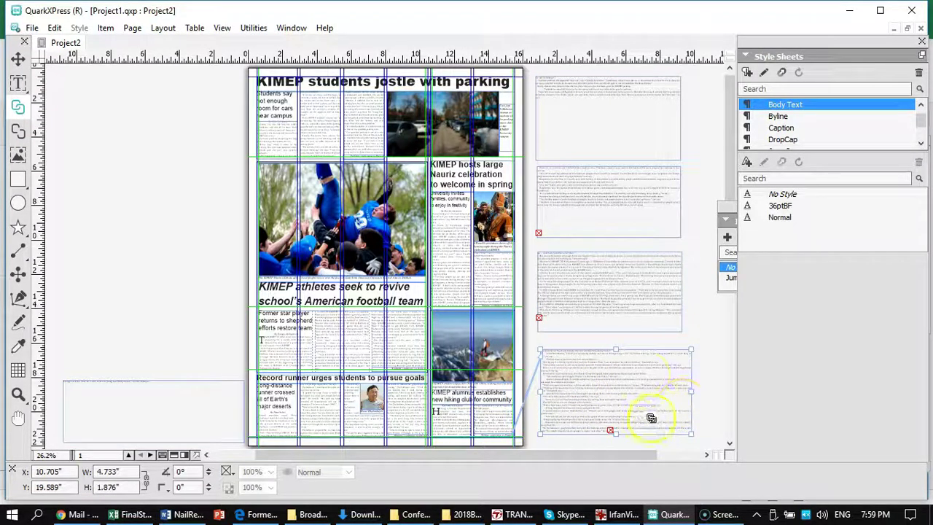
pyautogui.moveTo(615, 350); pyautogui.dragTo(615, 334)
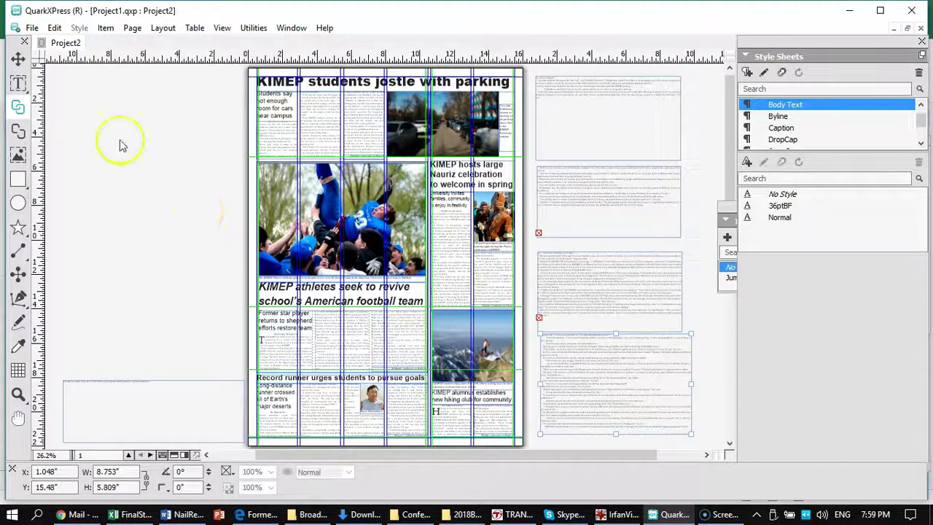
pyautogui.click(224, 400)
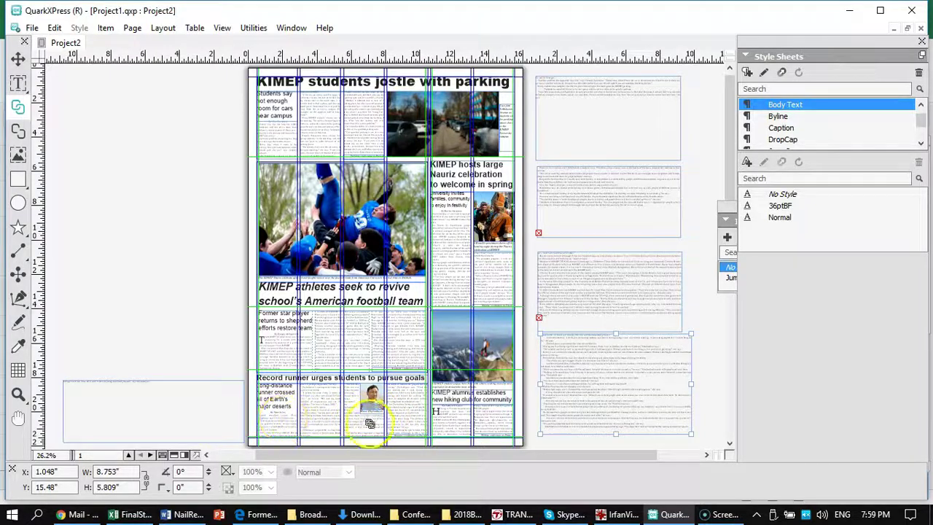
# Step: Delete the "'Runner' continues on Page 2" jump line box from the foot of the runner story
pyautogui.click(18, 60)
pyautogui.click(18, 84)
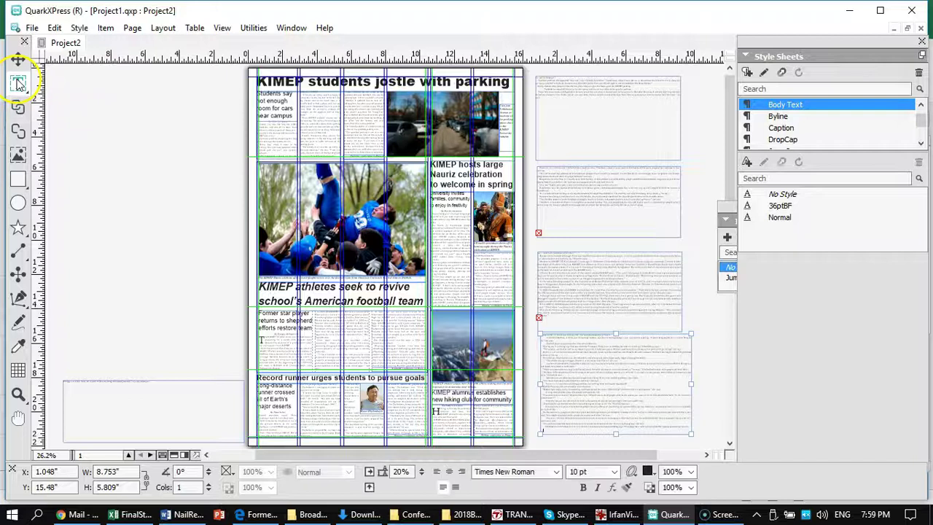
pyautogui.click(406, 422)
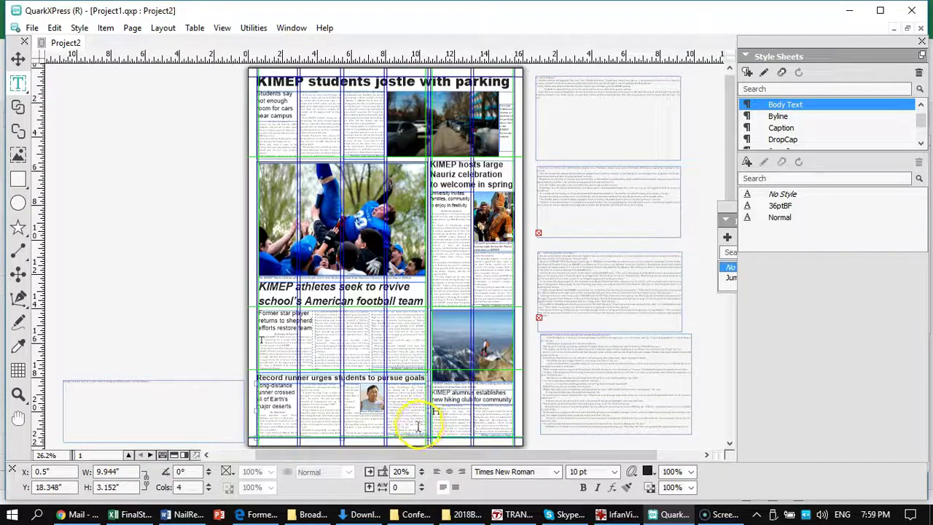
pyautogui.hotkey('ctrl', '1')
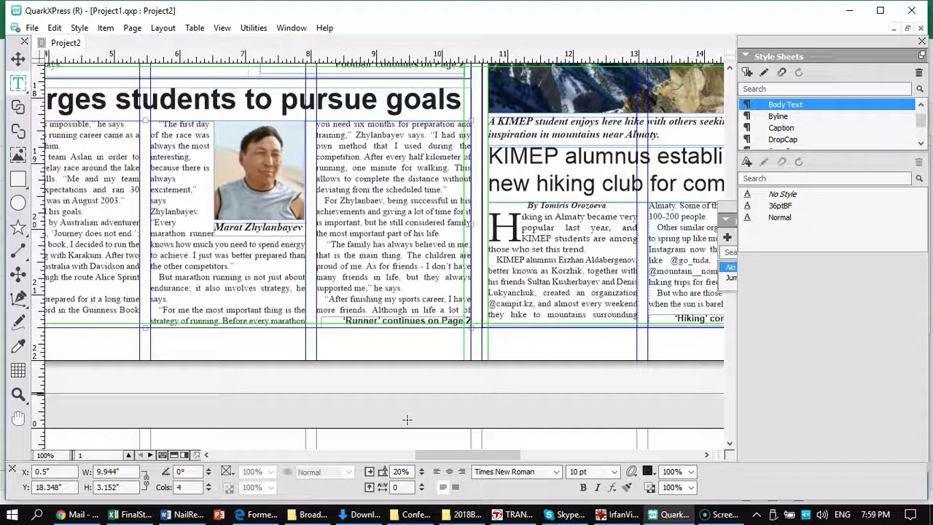
pyautogui.click(18, 58)
pyautogui.click(410, 322)
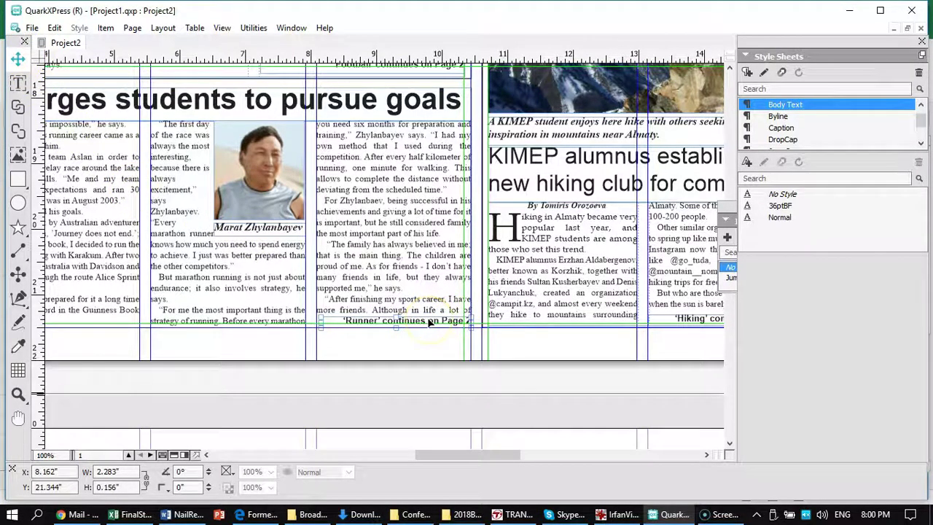
pyautogui.press('Delete')
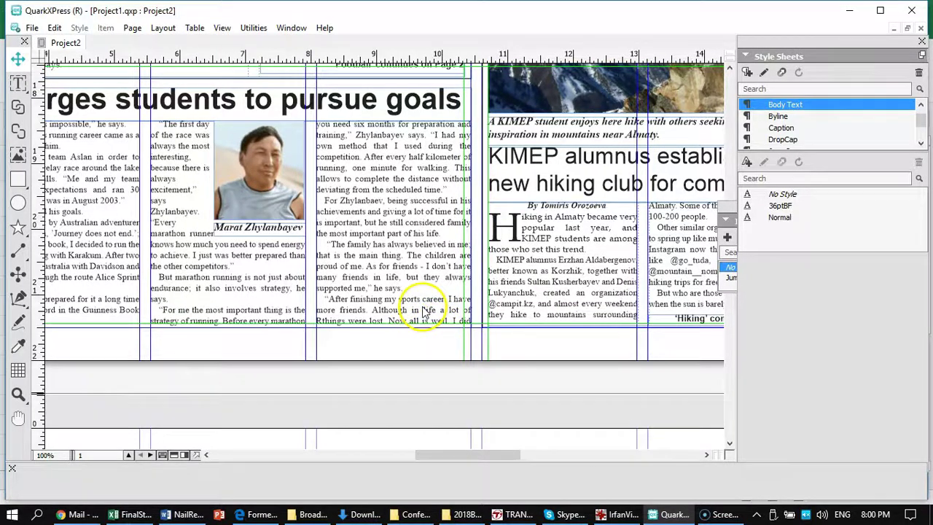
# Step: Review the runner story's overflow text in its linked pasteboard box, along with the story's columns on the page
pyautogui.click(415, 315)
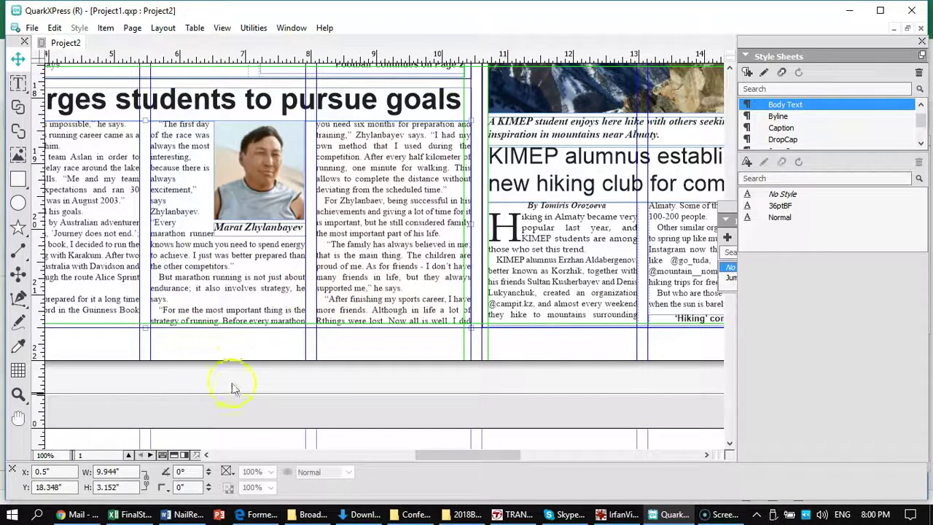
pyautogui.moveTo(151, 381); pyautogui.dragTo(792, 423)
pyautogui.moveTo(170, 163); pyautogui.dragTo(572, 236)
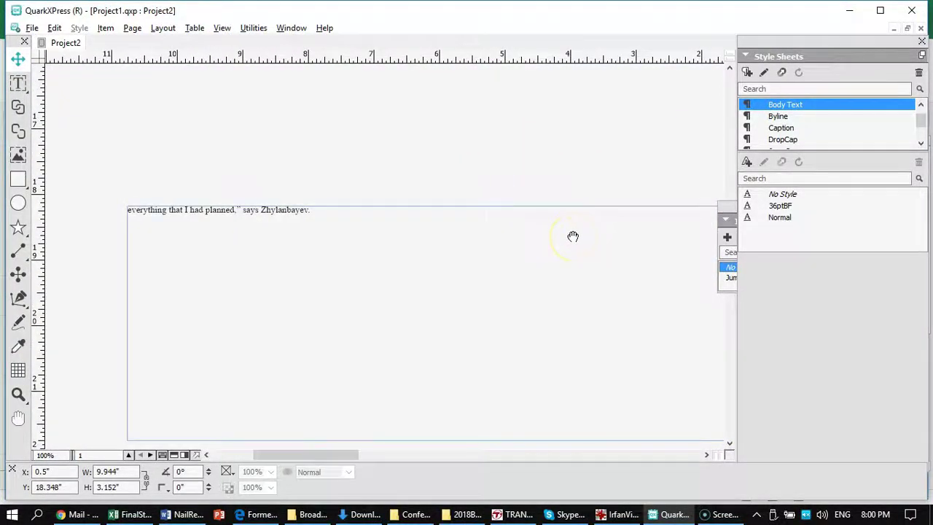
pyautogui.moveTo(573, 236); pyautogui.dragTo(21, 116)
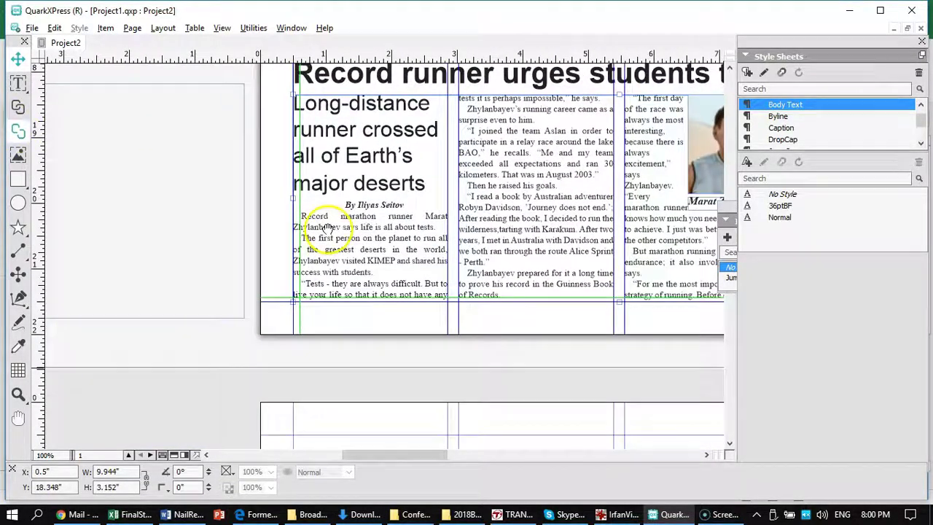
pyautogui.moveTo(514, 239); pyautogui.dragTo(282, 236)
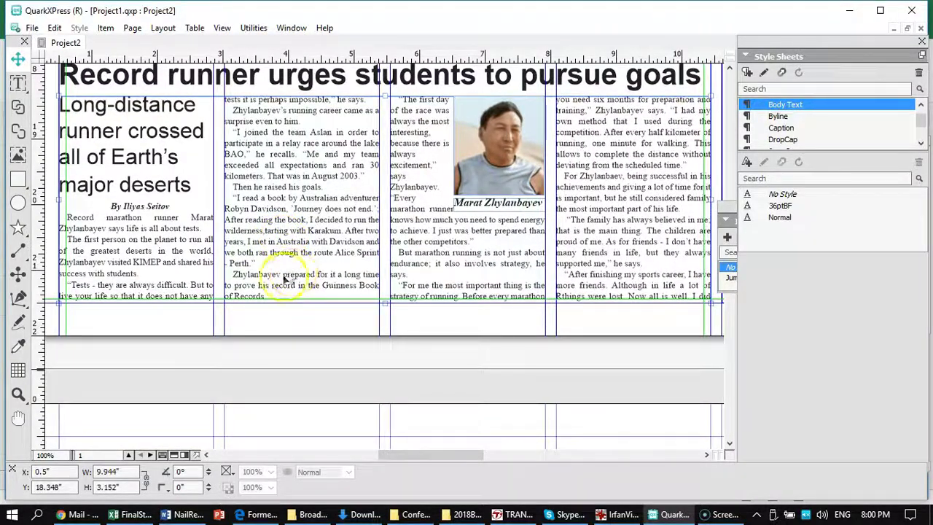
# Step: Join the runner story's "But marathon running" paragraph to the one before it, and the paragraph after "- Perth." to its predecessor
pyautogui.click(18, 83)
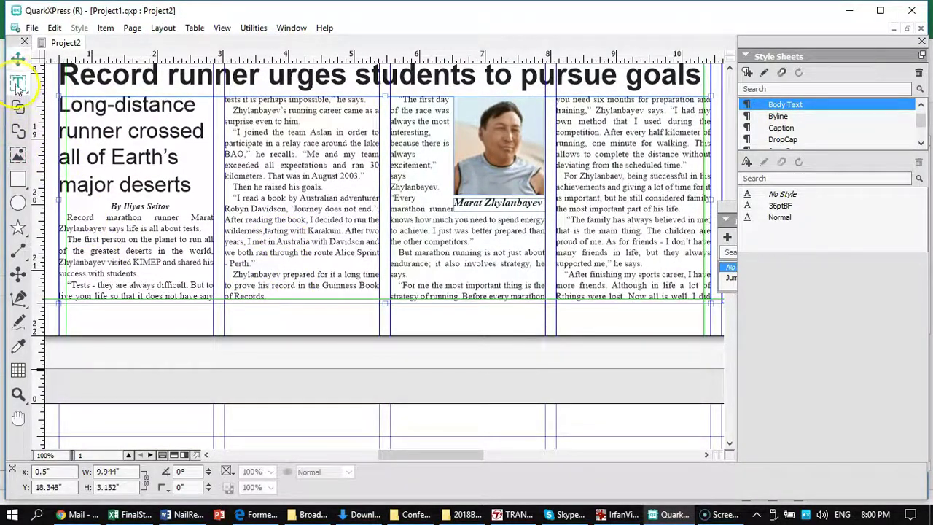
pyautogui.click(296, 277)
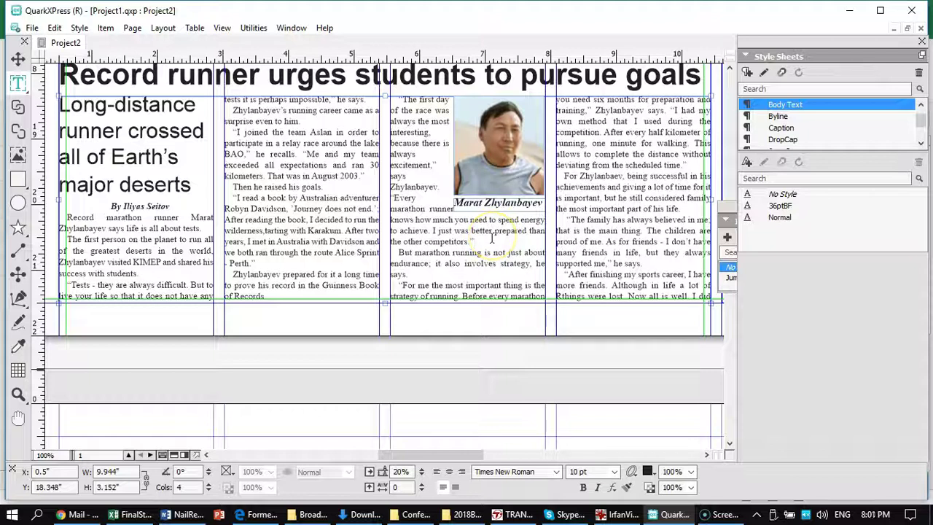
pyautogui.click(489, 243)
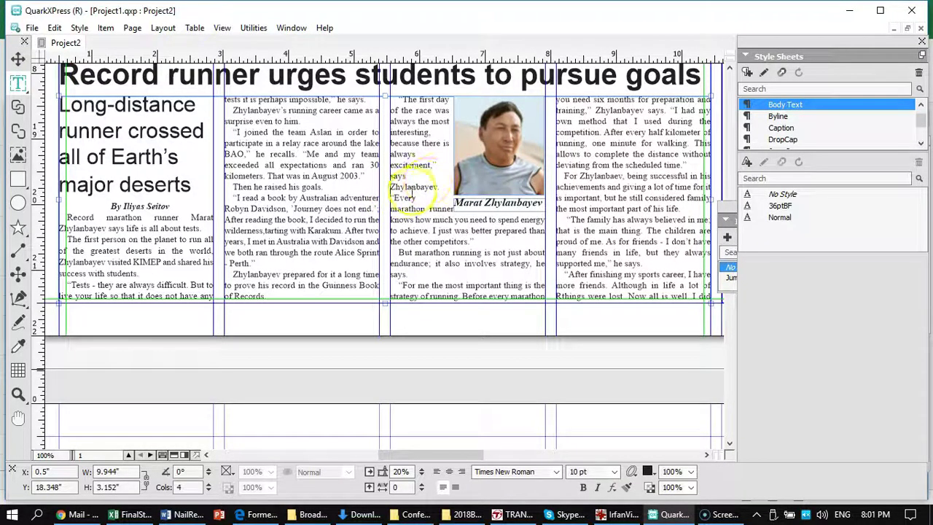
pyautogui.click(403, 165)
pyautogui.write('i')
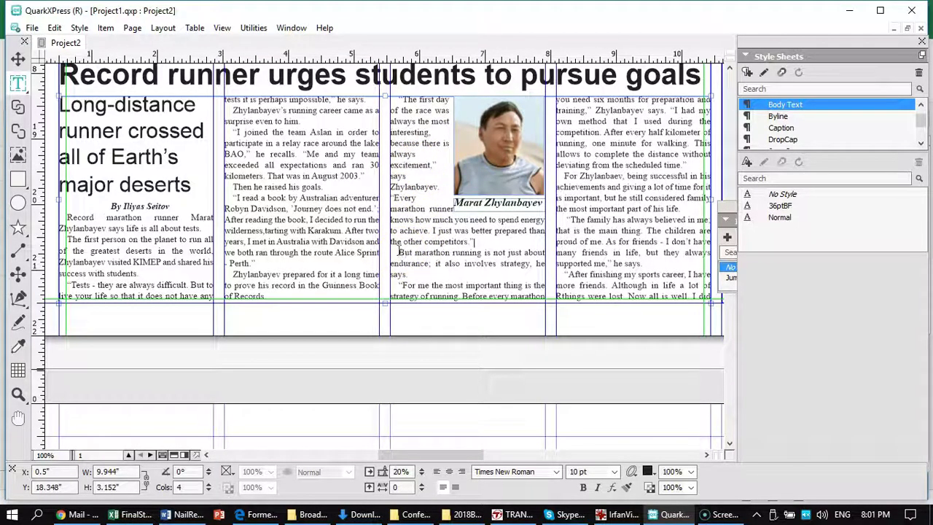
pyautogui.click(400, 252)
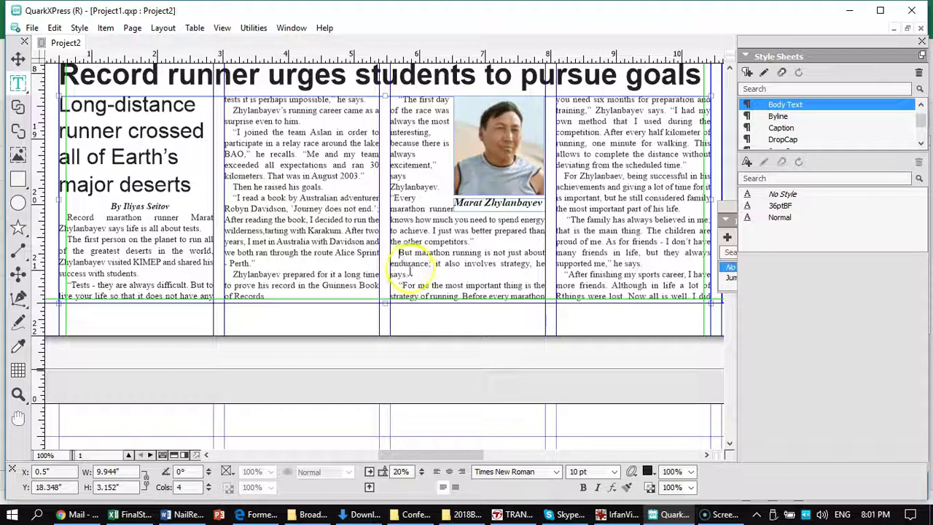
pyautogui.press('BackSpace')
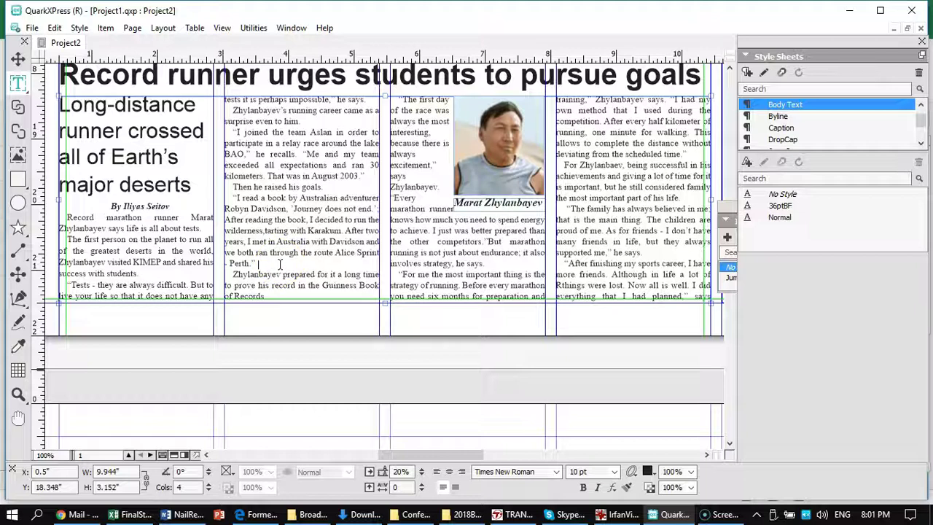
pyautogui.press('Delete')
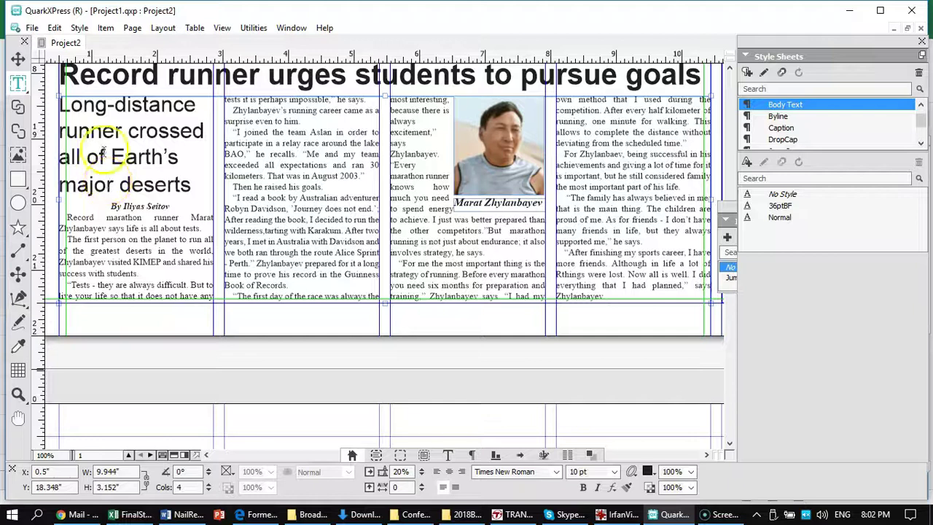
# Step: Delete the empty linked text box for the runner story from the pasteboard beside the front page
pyautogui.click(19, 58)
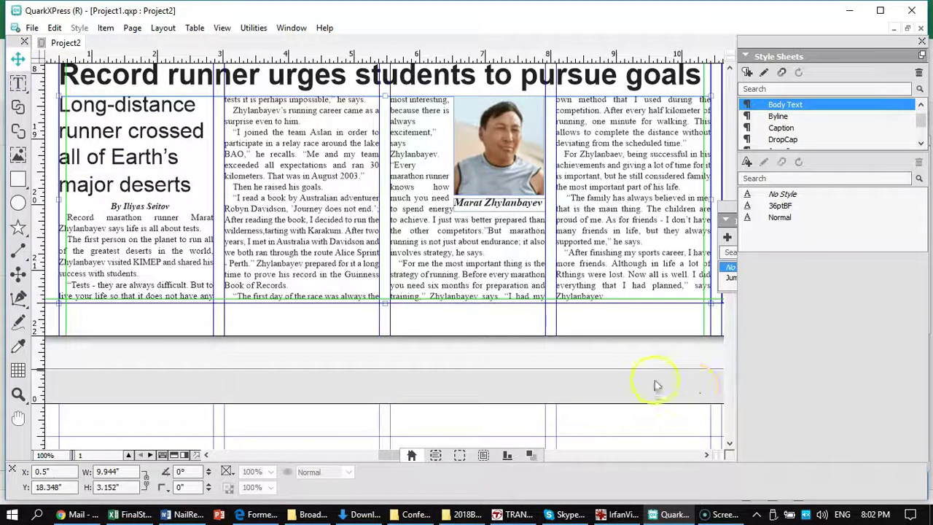
pyautogui.moveTo(646, 369); pyautogui.dragTo(233, 374)
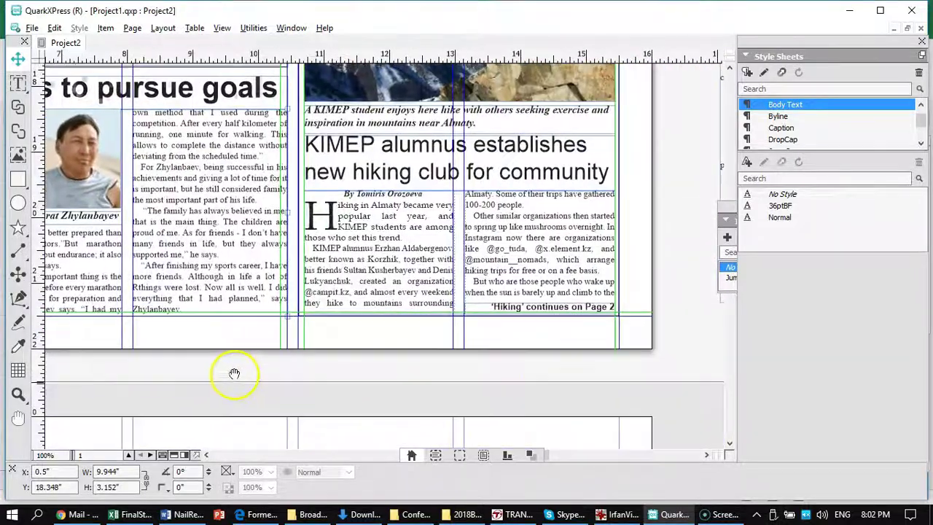
pyautogui.scroll(3, 659, 208)
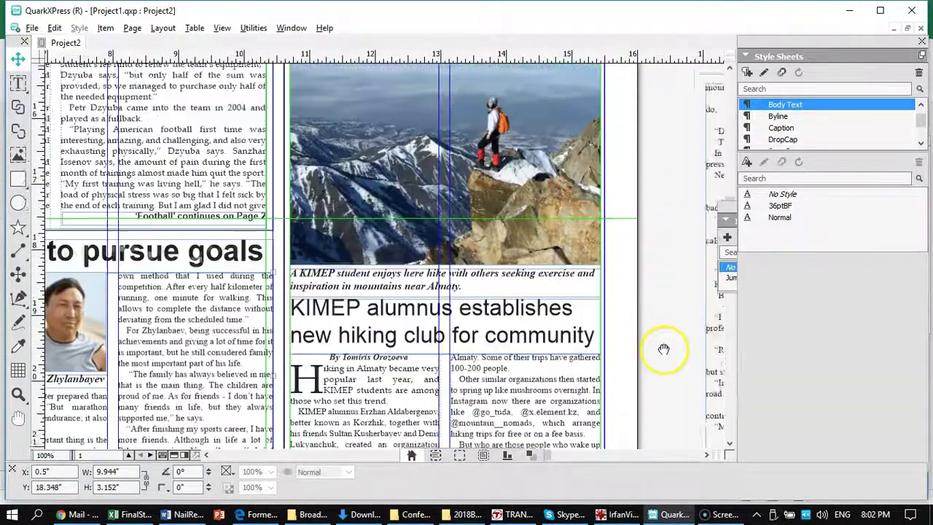
pyautogui.scroll(5, 659, 211)
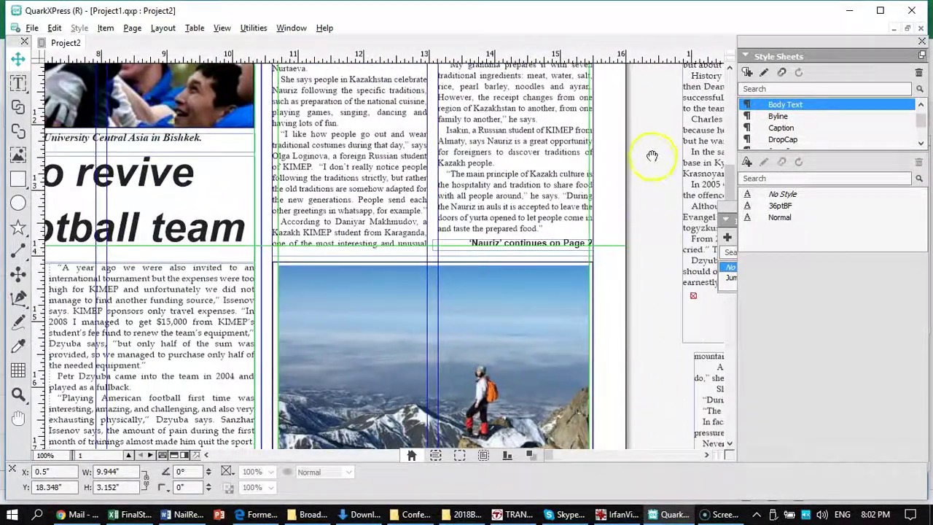
pyautogui.scroll(1, 648, 218)
pyautogui.moveTo(645, 250); pyautogui.dragTo(612, 258)
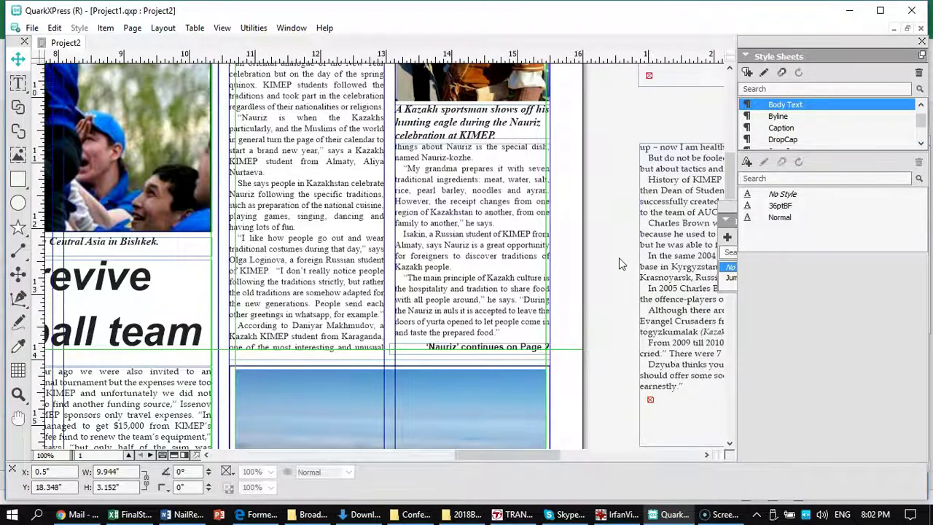
pyautogui.hotkey('ctrl', '0')
pyautogui.click(612, 179)
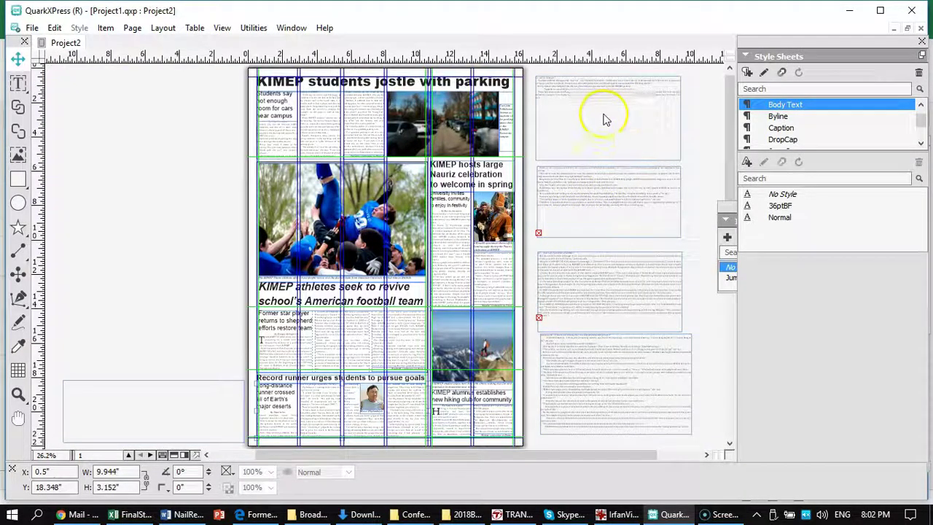
pyautogui.click(183, 383)
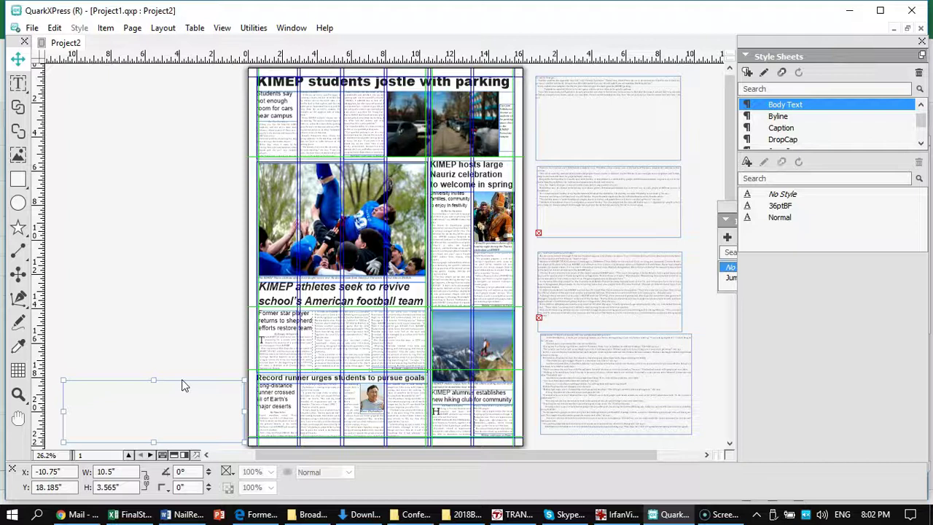
pyautogui.press('Delete')
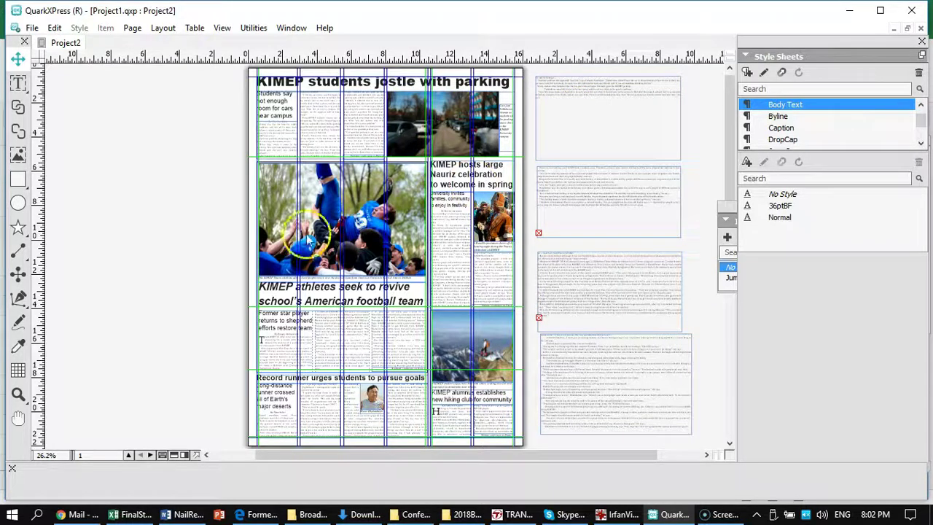
# Step: Shorten the parking story's overflow box on the pasteboard to a height of about 4.2"
pyautogui.scroll(-5, 183, 238)
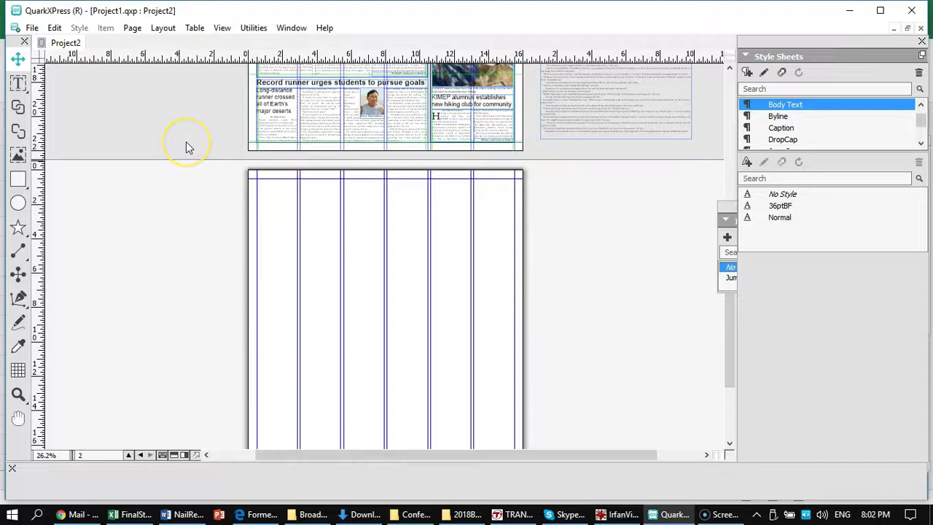
pyautogui.scroll(5, 186, 141)
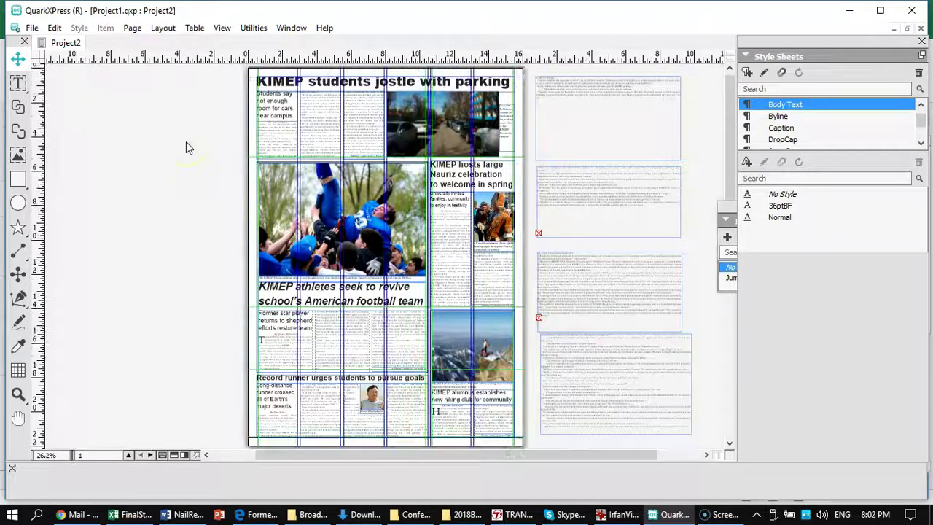
pyautogui.click(594, 120)
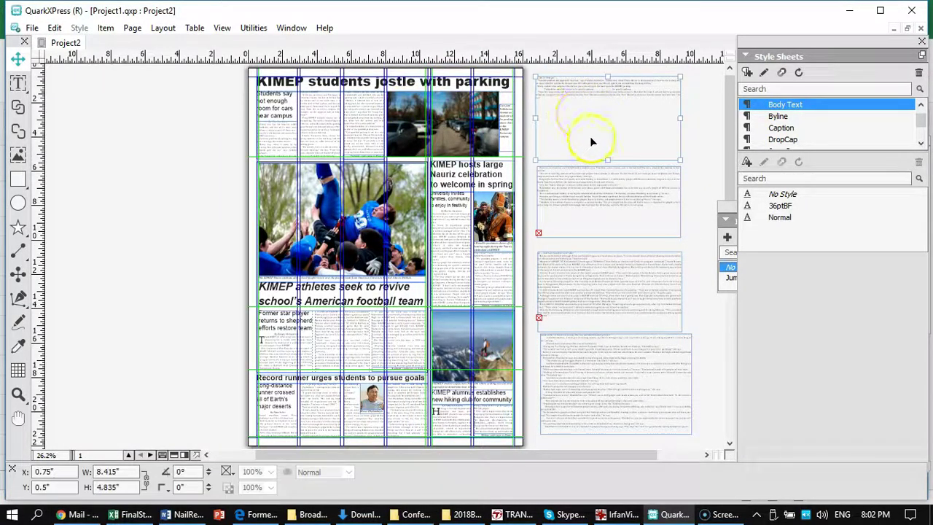
pyautogui.moveTo(609, 159); pyautogui.dragTo(609, 112)
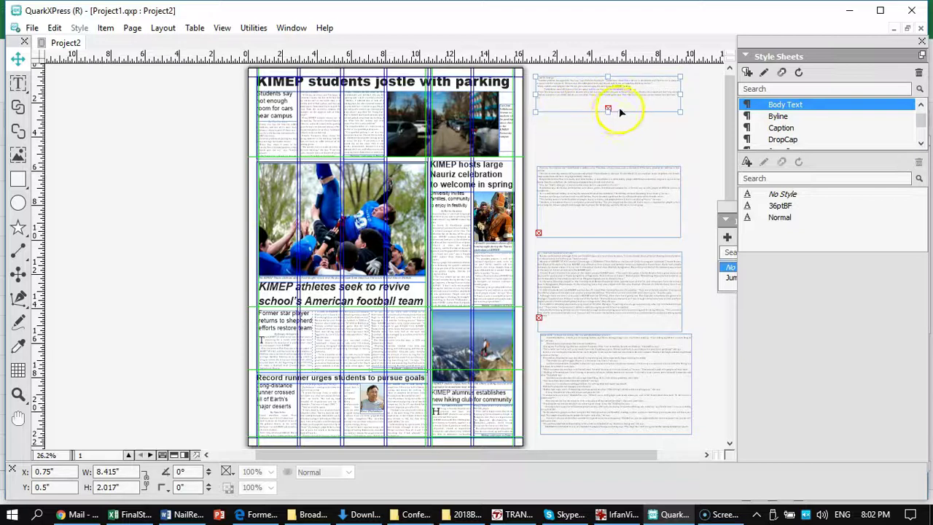
pyautogui.moveTo(606, 112); pyautogui.dragTo(609, 149)
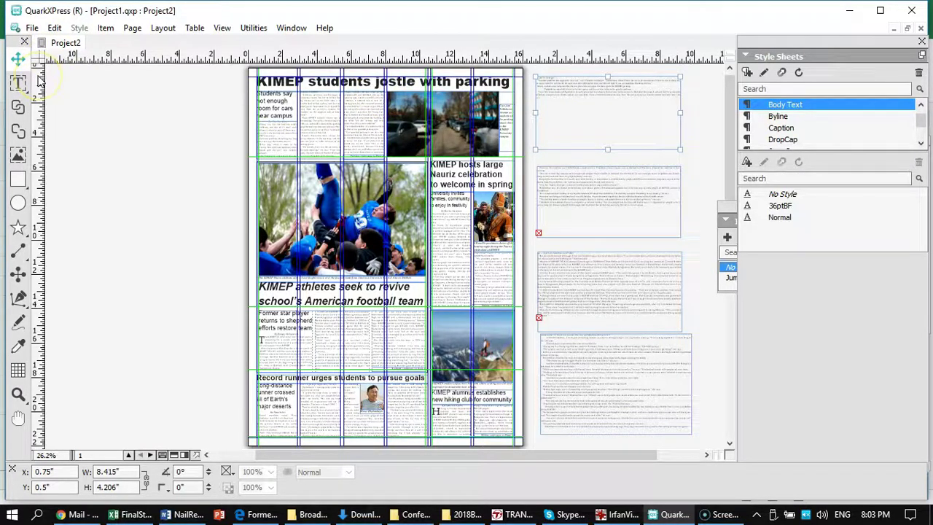
# Step: Delete the blank lines trailing the last sentence in the parking and Nauriz stories' pasteboard boxes
pyautogui.hotkey('ctrl', '1')
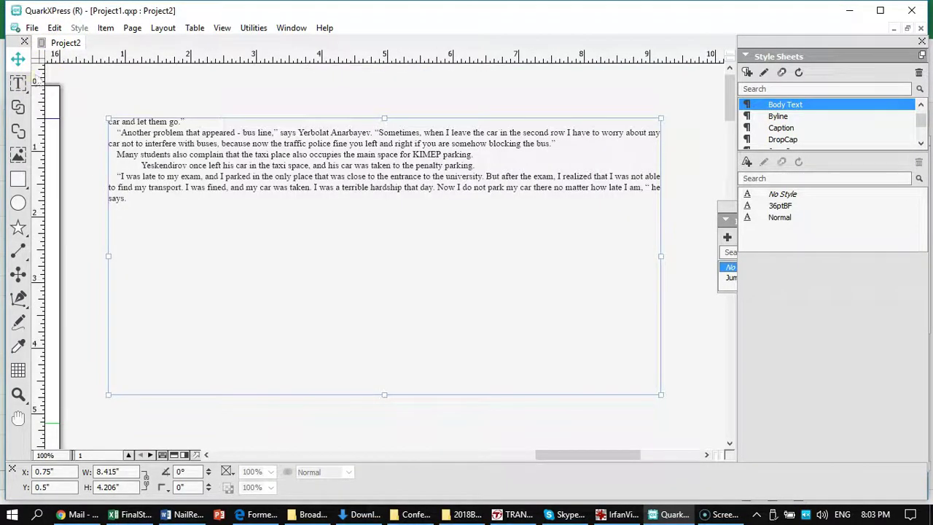
pyautogui.click(18, 83)
pyautogui.click(125, 191)
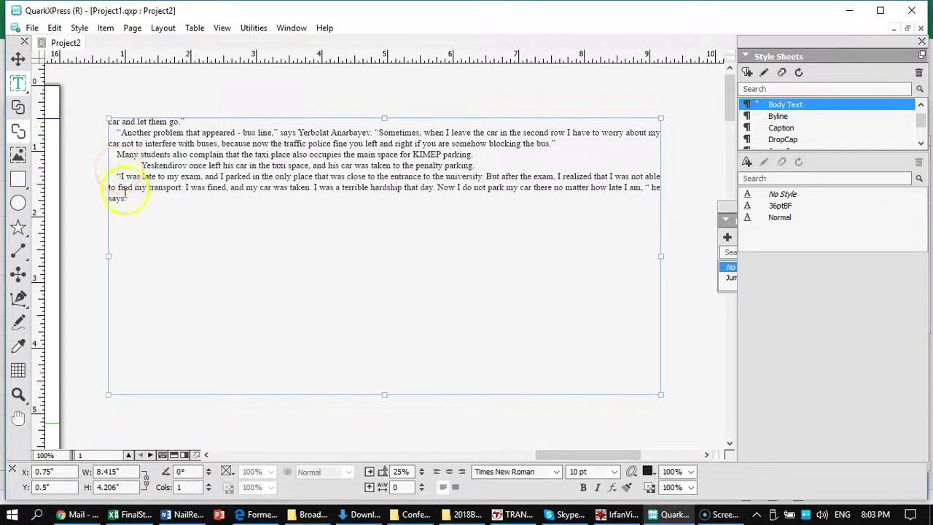
pyautogui.moveTo(124, 198); pyautogui.dragTo(143, 378)
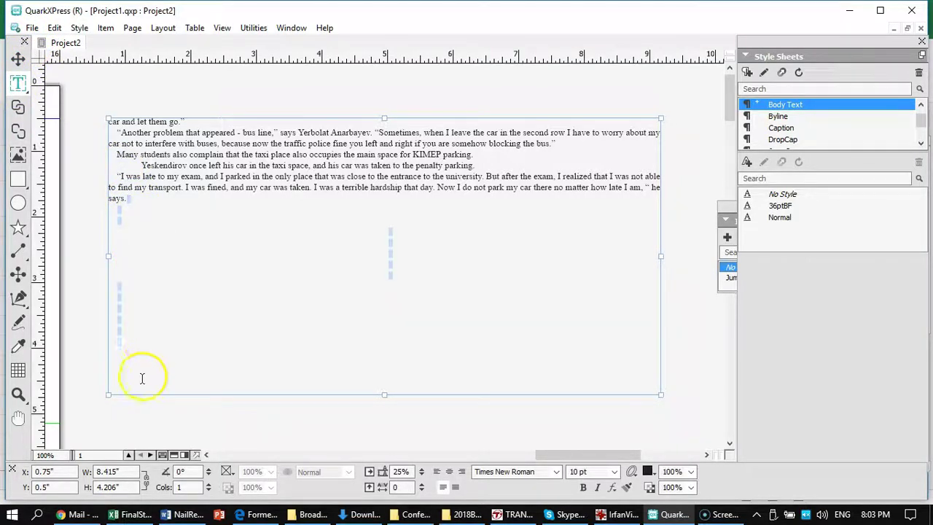
pyautogui.press('BackSpace')
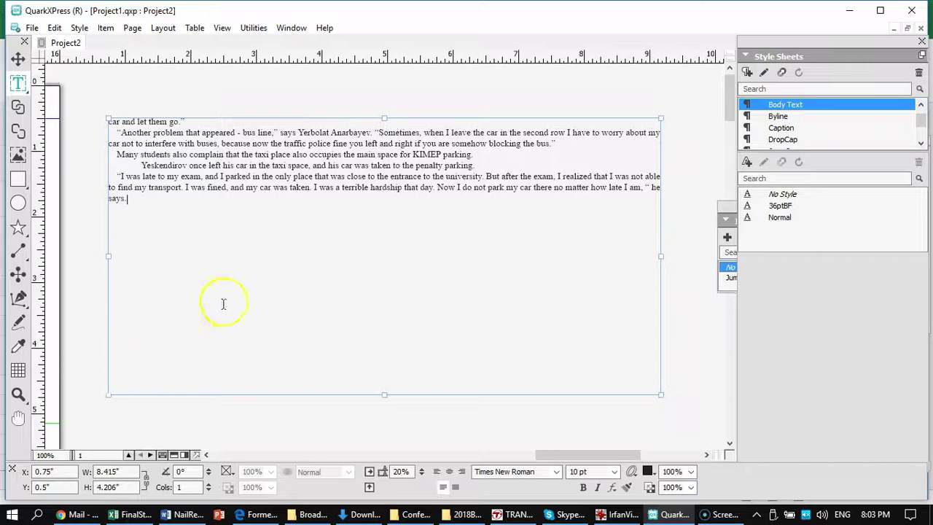
pyautogui.scroll(-5, 230, 298)
pyautogui.moveTo(529, 318); pyautogui.dragTo(549, 316)
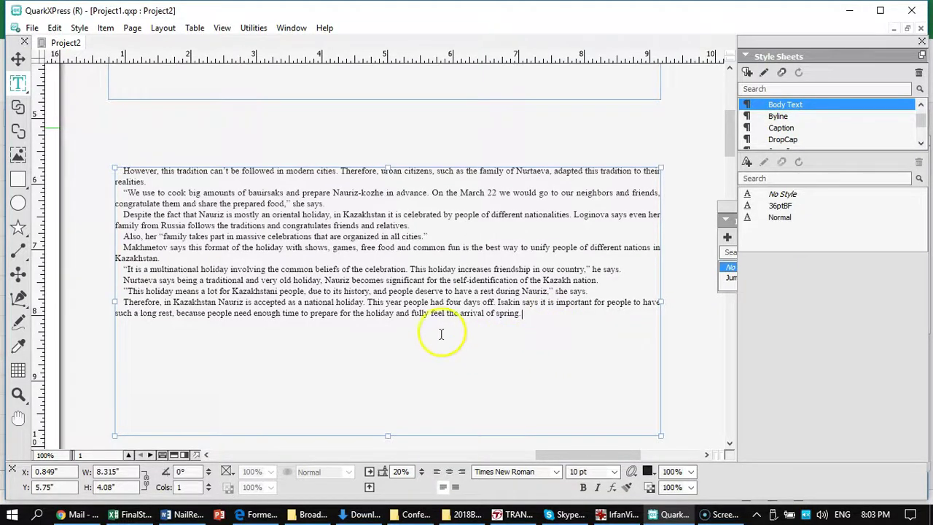
# Step: Try to delete the blank text after "earnestly." at the end of the football story's pasteboard box, and undo the typing
pyautogui.scroll(-5, 443, 333)
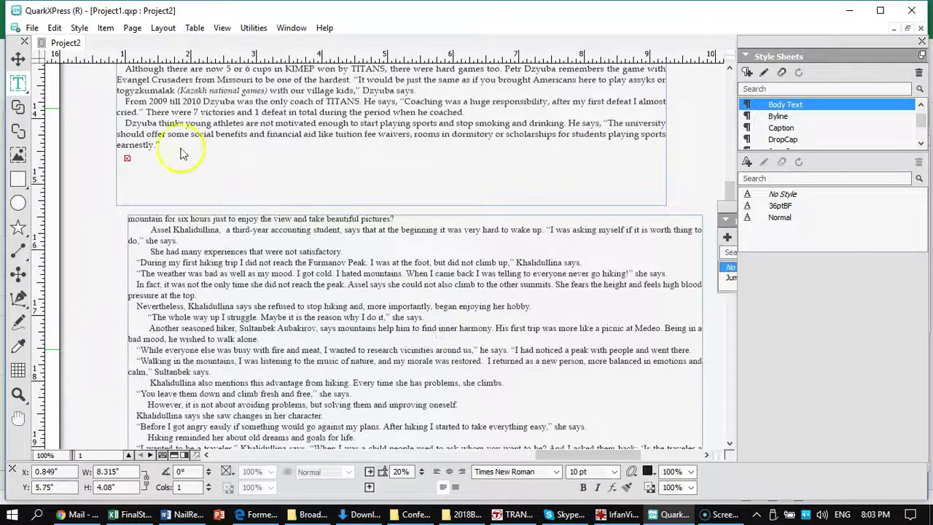
pyautogui.click(167, 146)
pyautogui.moveTo(168, 147); pyautogui.dragTo(178, 197)
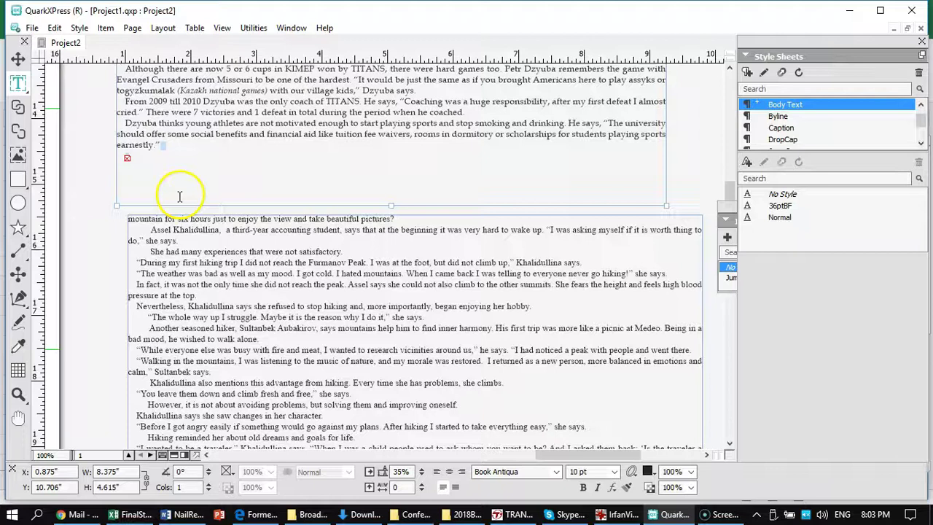
pyautogui.press('BackSpace')
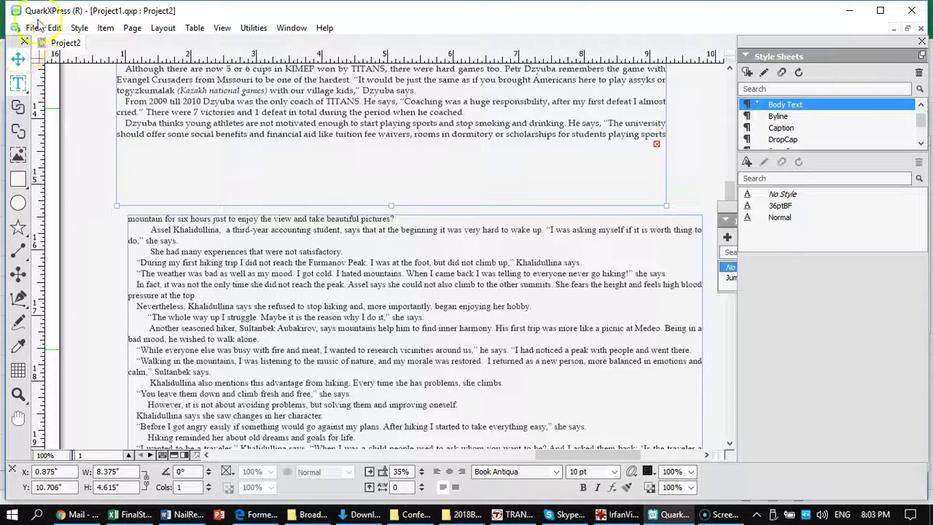
pyautogui.click(56, 29)
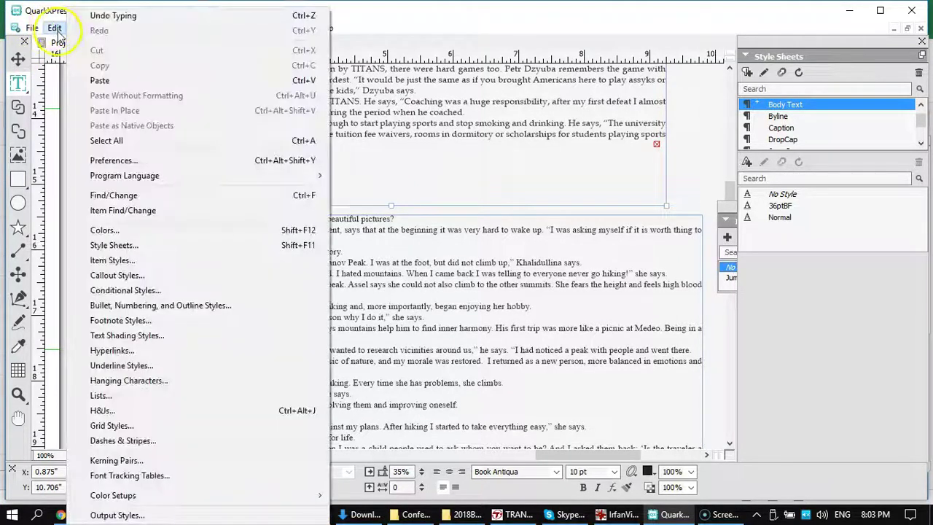
pyautogui.click(115, 16)
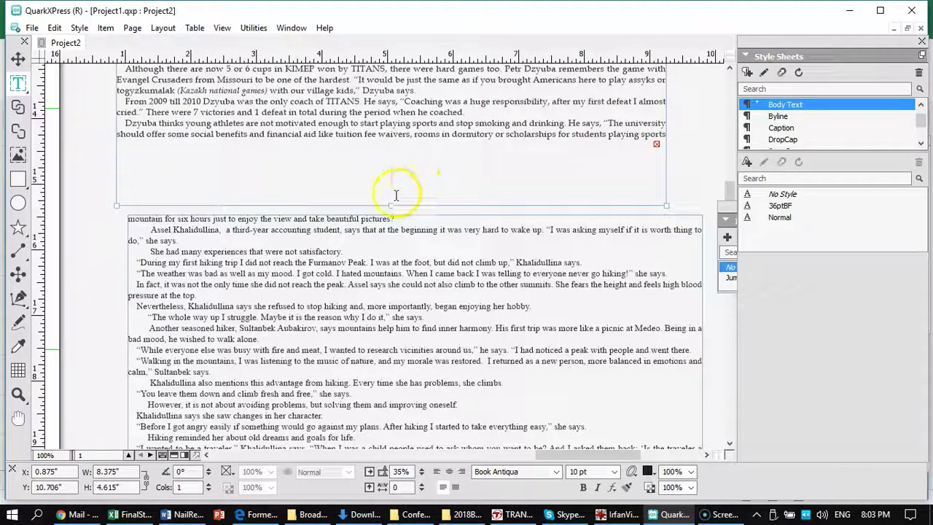
# Step: Try shortening the football story's pasteboard box to about 3.96" high, and undo both the resize and the deletion of its trailing text
pyautogui.click(17, 58)
pyautogui.moveTo(392, 205); pyautogui.dragTo(400, 162)
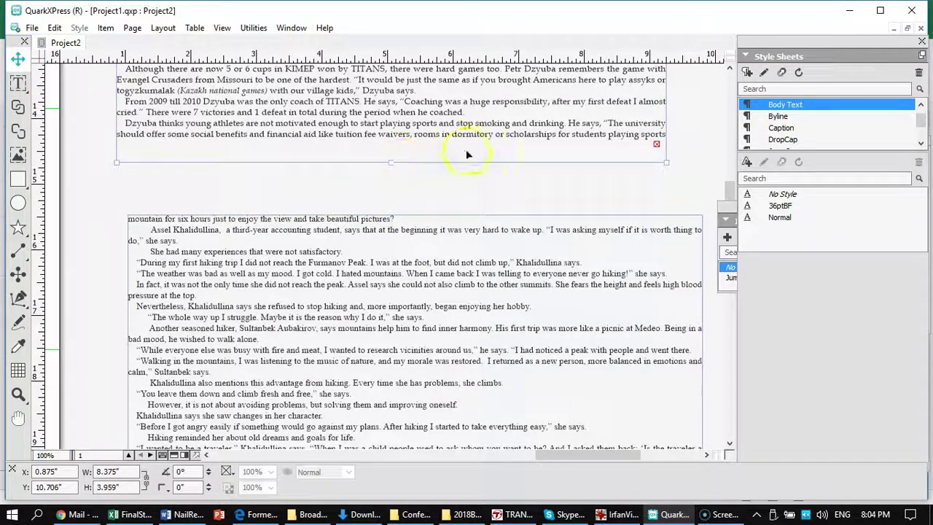
pyautogui.click(54, 28)
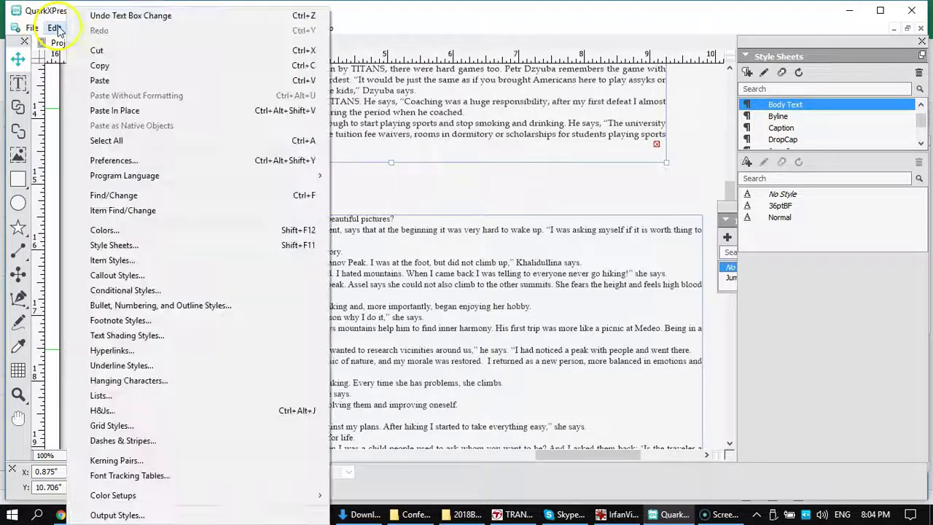
pyautogui.click(95, 16)
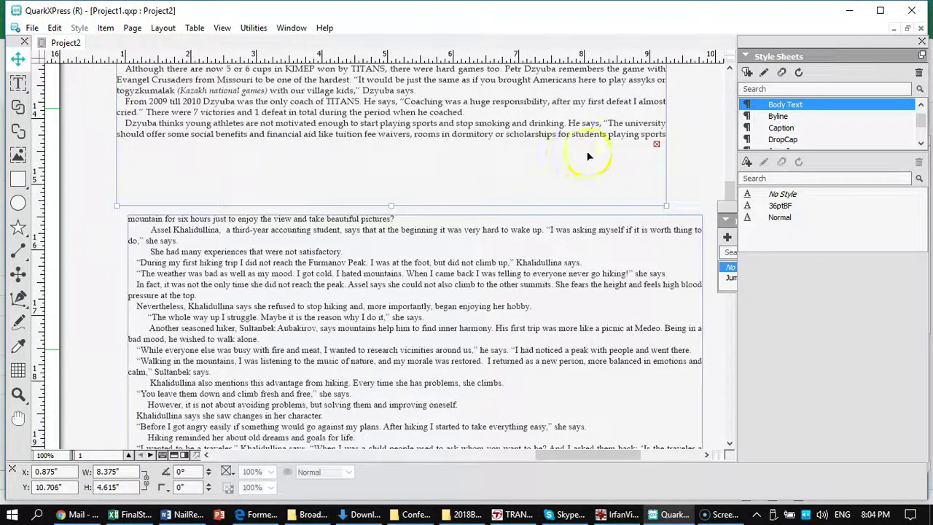
pyautogui.click(57, 28)
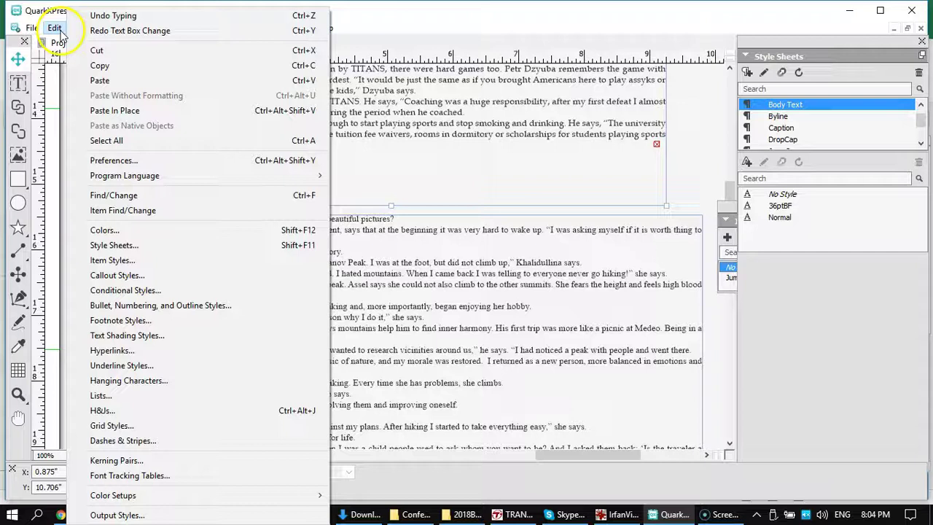
pyautogui.click(124, 21)
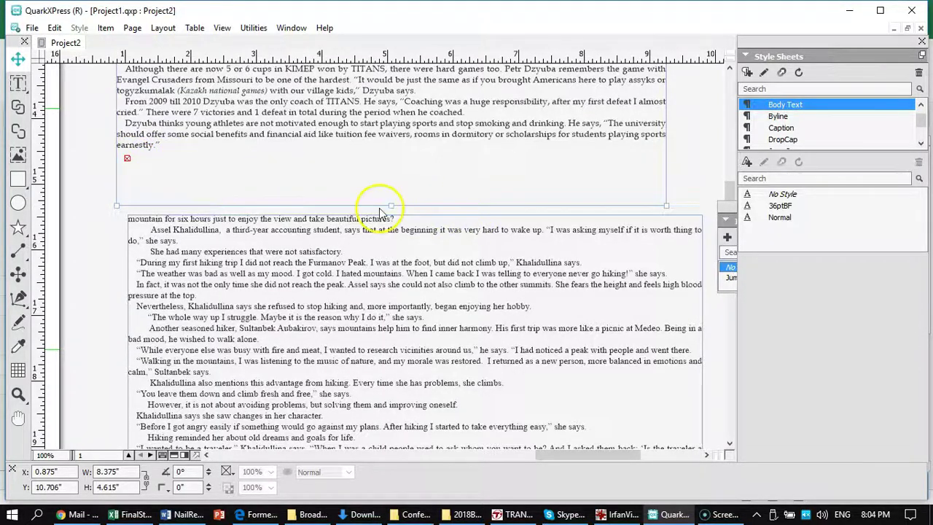
# Step: Shorten the football story's pasteboard box to about 3.89" high and move the hiking story's box up just beneath it
pyautogui.moveTo(390, 204); pyautogui.dragTo(391, 158)
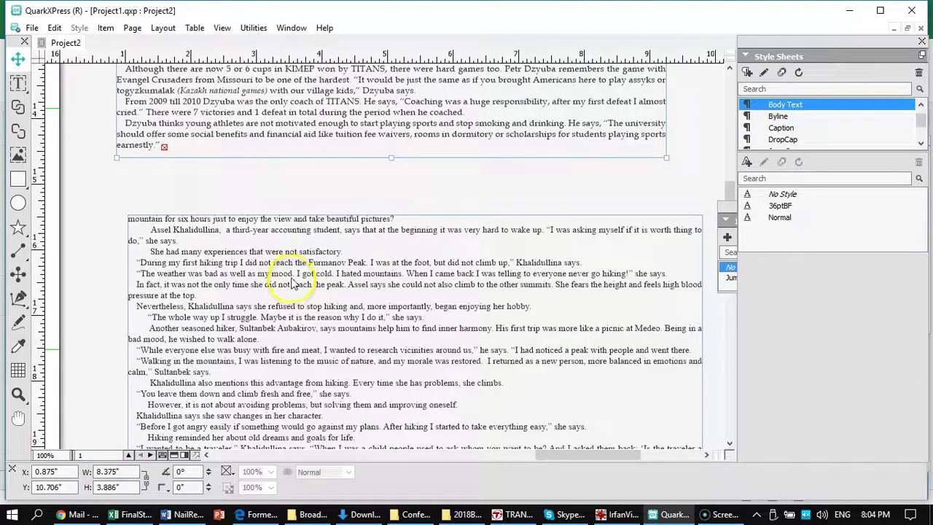
pyautogui.moveTo(318, 285); pyautogui.dragTo(293, 237)
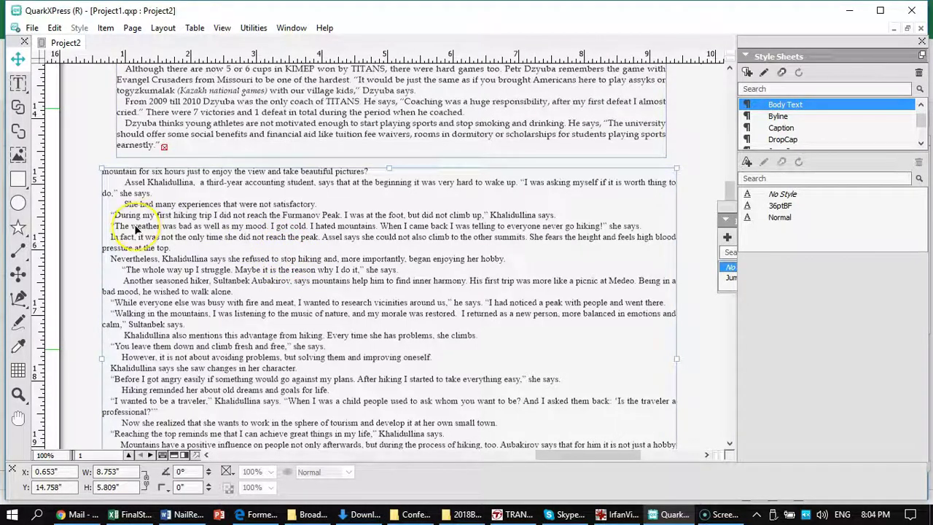
# Step: Shorten the parking story's pasteboard box to a height of about 1.94"
pyautogui.hotkey('ctrl', '0')
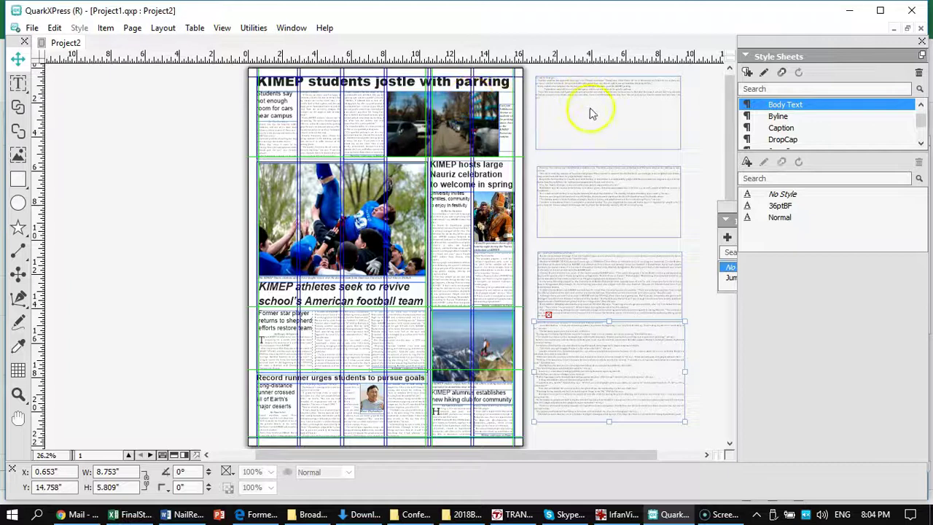
pyautogui.click(599, 146)
pyautogui.moveTo(607, 150); pyautogui.dragTo(608, 111)
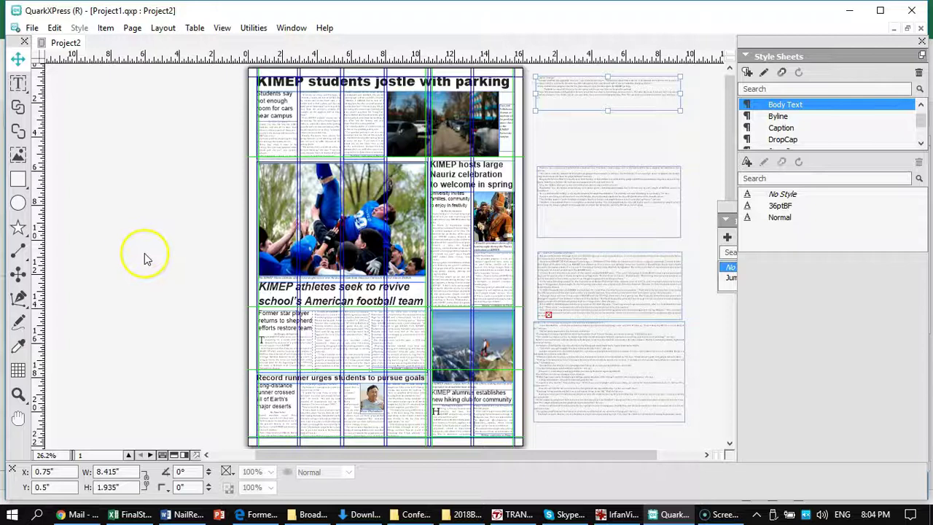
# Step: Move the hiking story's box from the pasteboard onto page 2 and widen it across the columns to about 14.99"
pyautogui.click(598, 366)
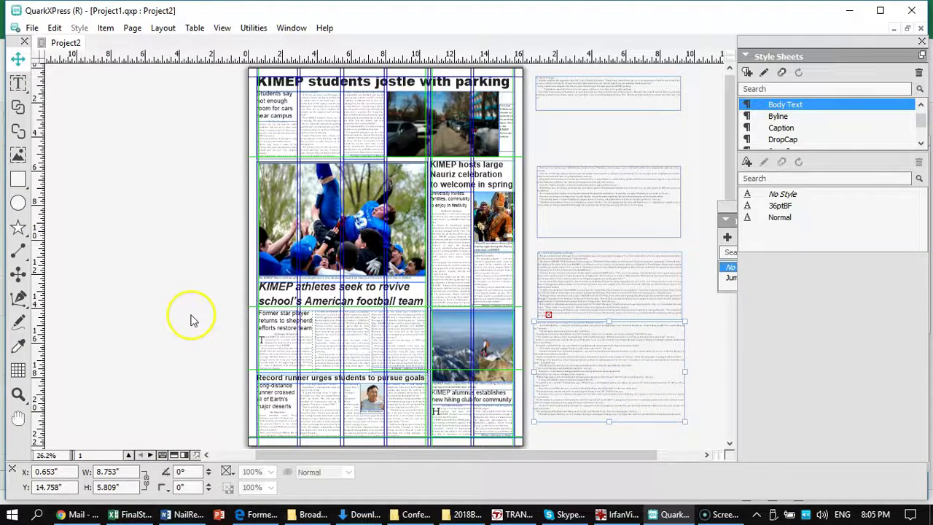
pyautogui.moveTo(171, 314); pyautogui.dragTo(136, 141)
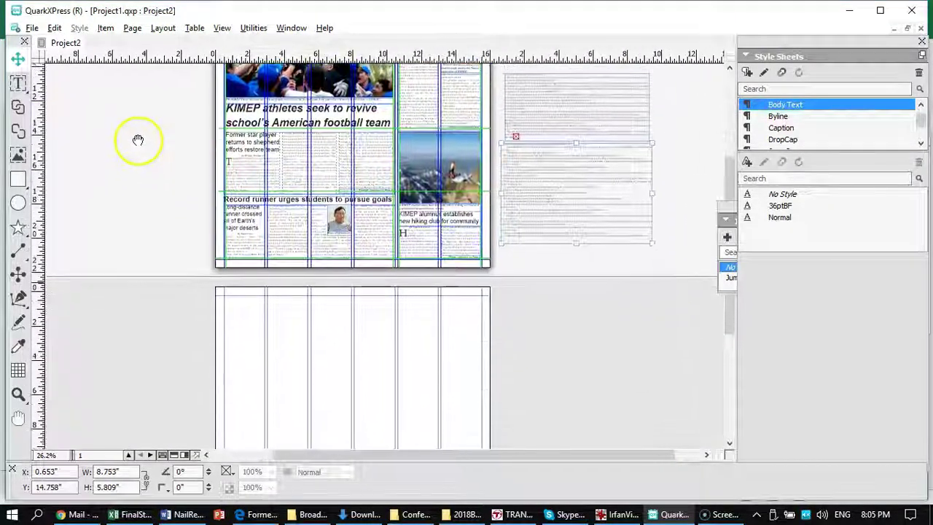
pyautogui.moveTo(585, 198); pyautogui.dragTo(310, 358)
pyautogui.moveTo(380, 357); pyautogui.dragTo(482, 353)
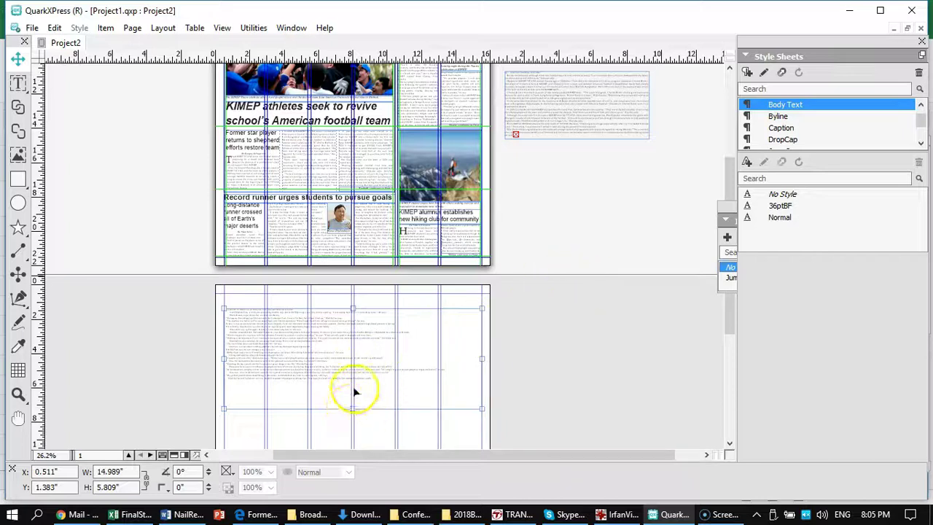
# Step: Check the end of the hiking text on page 2 and shorten its box to about 4.62" high
pyautogui.click(20, 85)
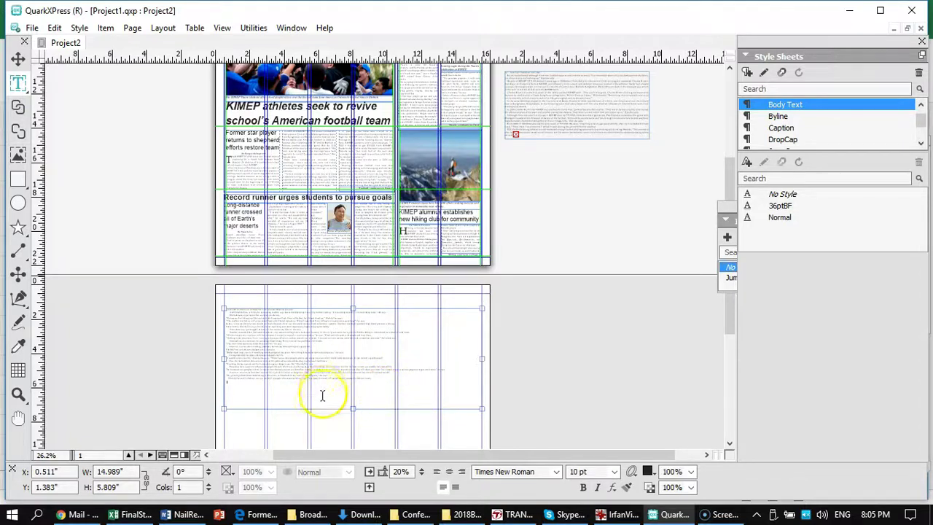
pyautogui.click(322, 396)
pyautogui.moveTo(320, 397)
pyautogui.mouseDown()
pyautogui.moveTo(323, 406)
pyautogui.moveTo(368, 407)
pyautogui.mouseUp()
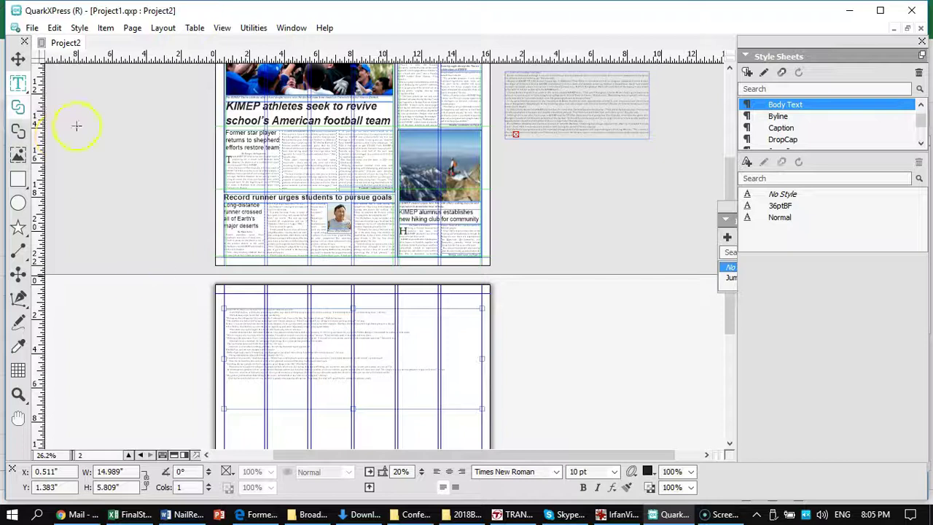
pyautogui.click(18, 59)
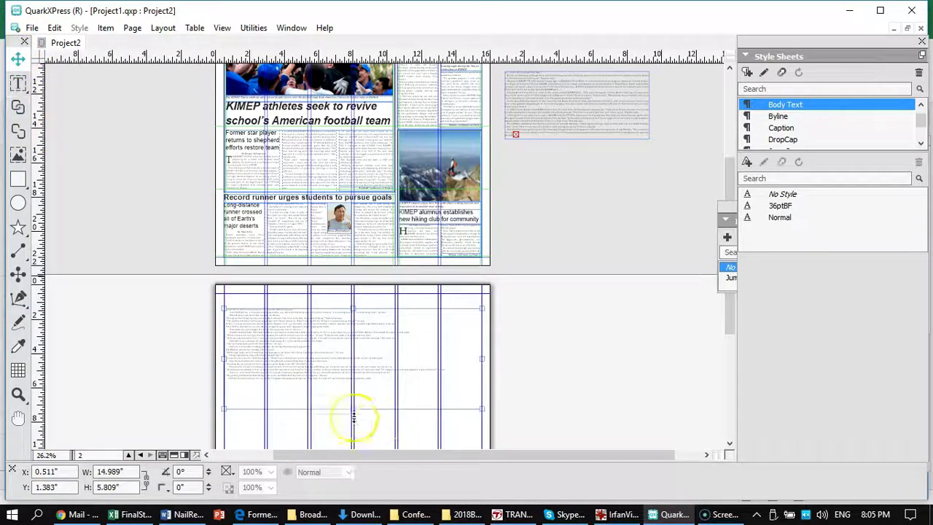
pyautogui.moveTo(354, 401); pyautogui.dragTo(360, 388)
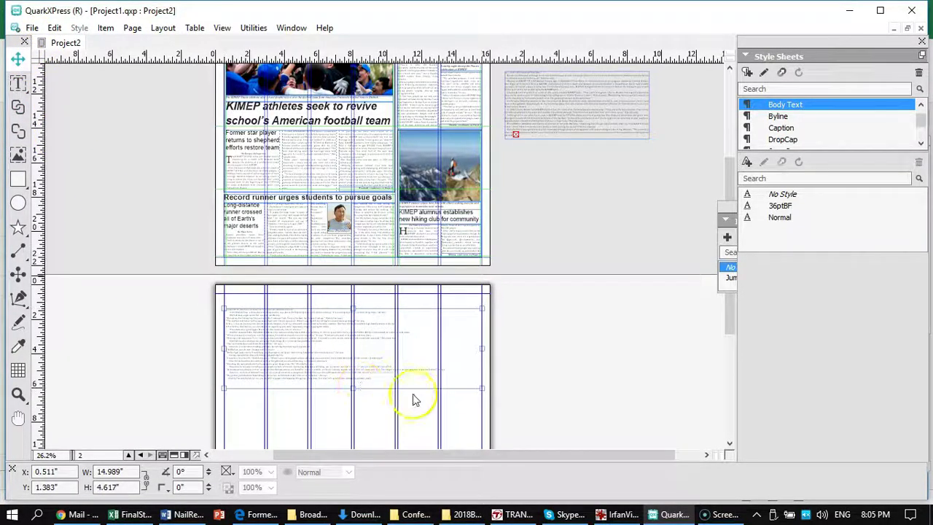
# Step: Move the football story's overflow box from page 1's pasteboard onto page 2, just below the hiking story at the first column
pyautogui.scroll(3, 628, 207)
pyautogui.click(635, 208)
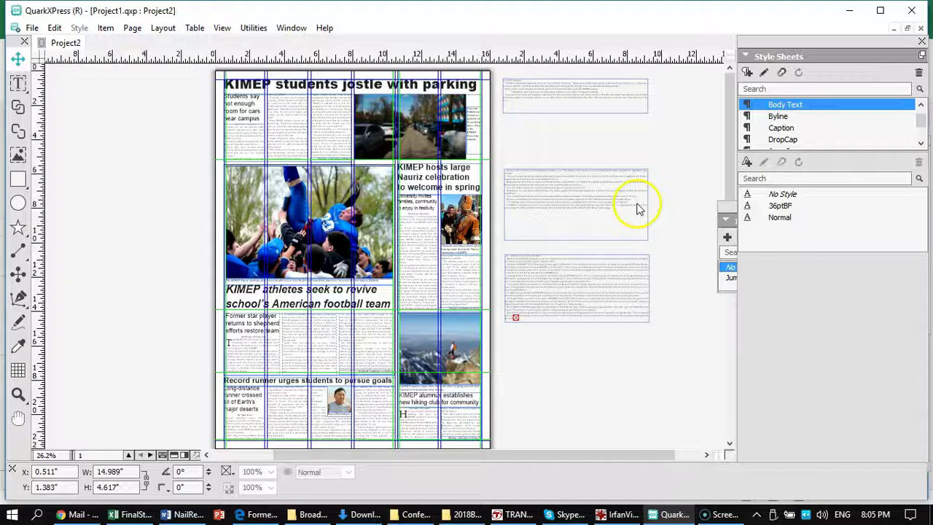
pyautogui.scroll(-5, 641, 223)
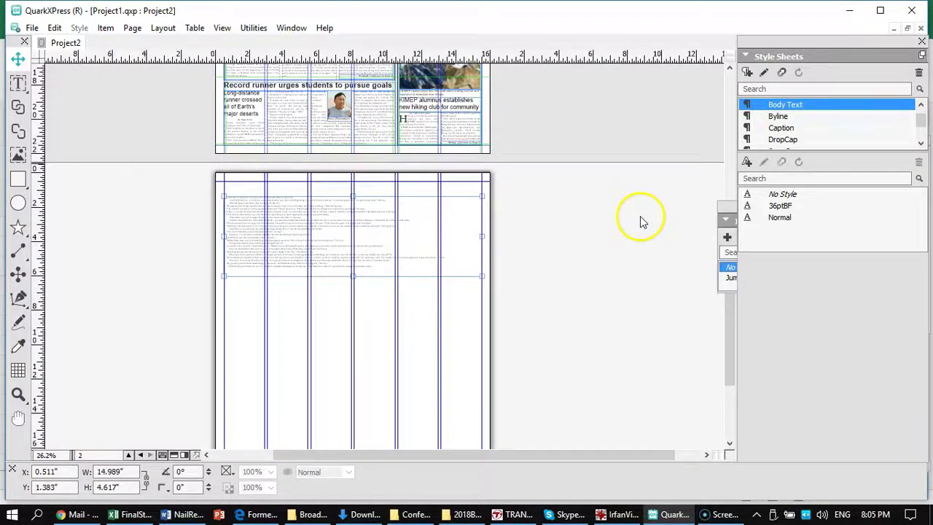
pyautogui.scroll(5, 641, 222)
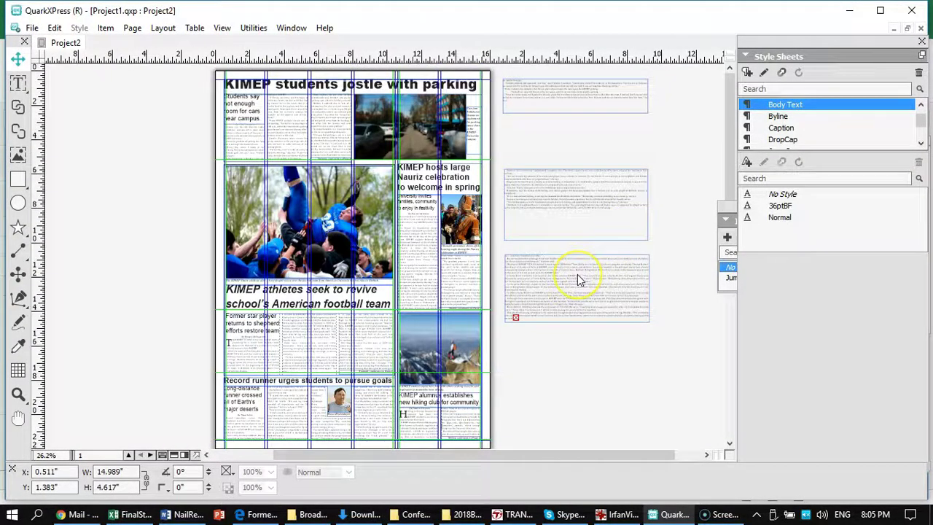
pyautogui.moveTo(577, 274); pyautogui.dragTo(573, 376)
pyautogui.scroll(-5, 125, 229)
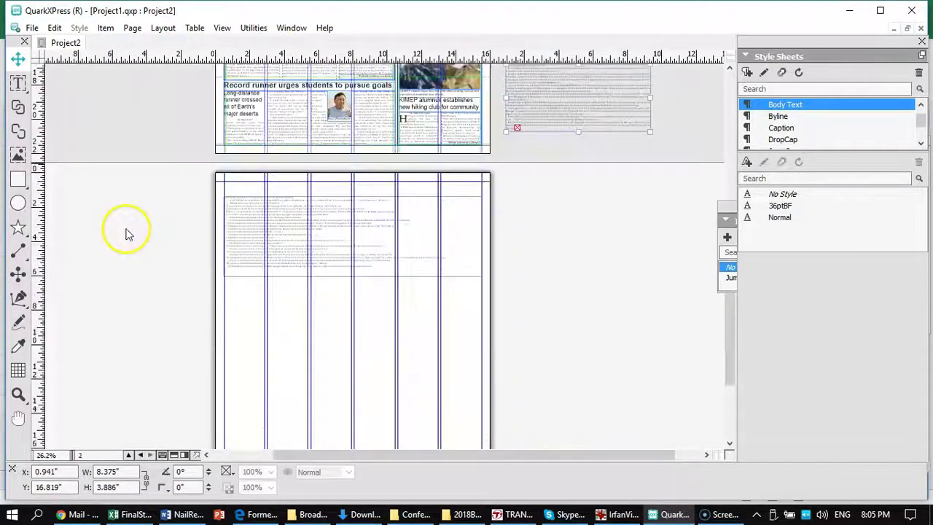
pyautogui.moveTo(593, 101); pyautogui.dragTo(314, 332)
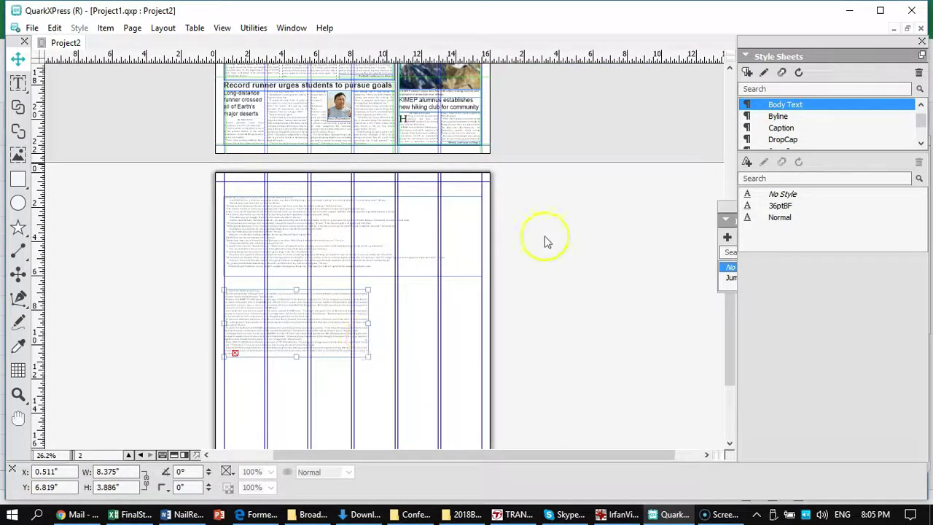
# Step: Move the Nauriz story's overflow box from page 1's pasteboard onto page 2, below the football story
pyautogui.scroll(5, 628, 208)
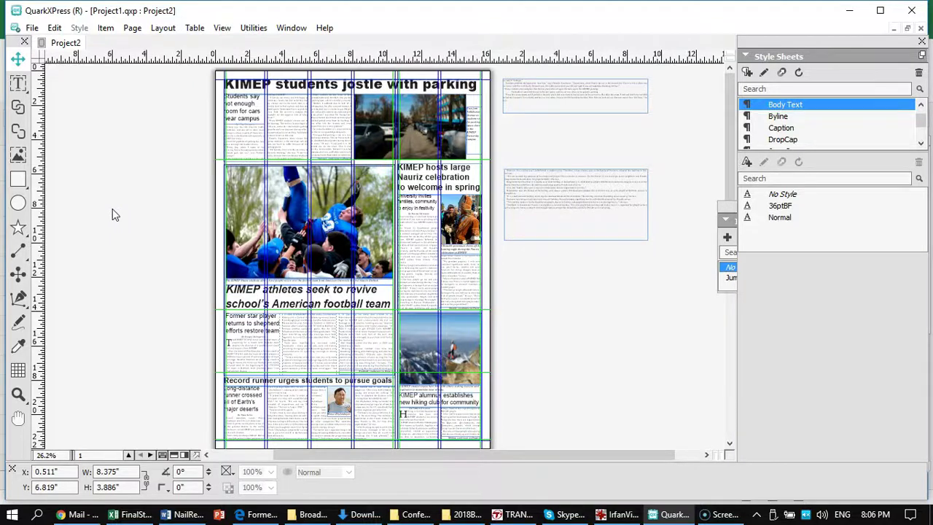
pyautogui.scroll(-5, 112, 208)
pyautogui.scroll(5, 112, 208)
pyautogui.moveTo(573, 214); pyautogui.dragTo(576, 389)
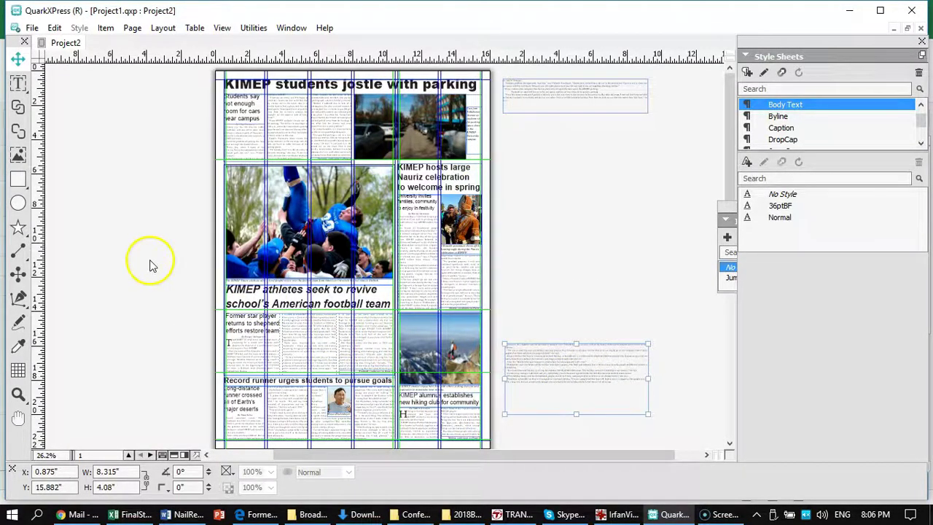
pyautogui.scroll(-5, 149, 266)
pyautogui.moveTo(548, 98); pyautogui.dragTo(277, 414)
pyautogui.scroll(5, 677, 145)
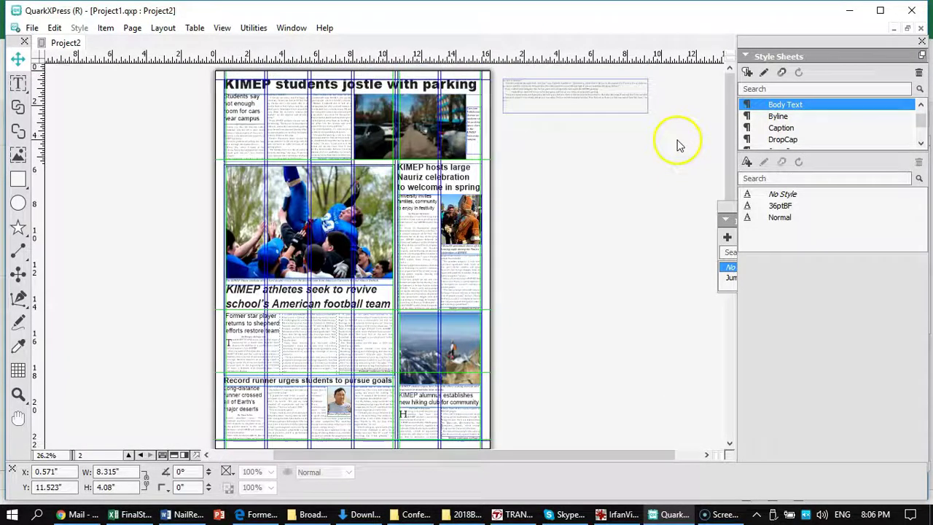
# Step: Move the parking story's overflow box down from page 1's pasteboard to the right edge of page 2, beside the football story
pyautogui.moveTo(583, 94); pyautogui.dragTo(596, 402)
pyautogui.scroll(-5, 169, 247)
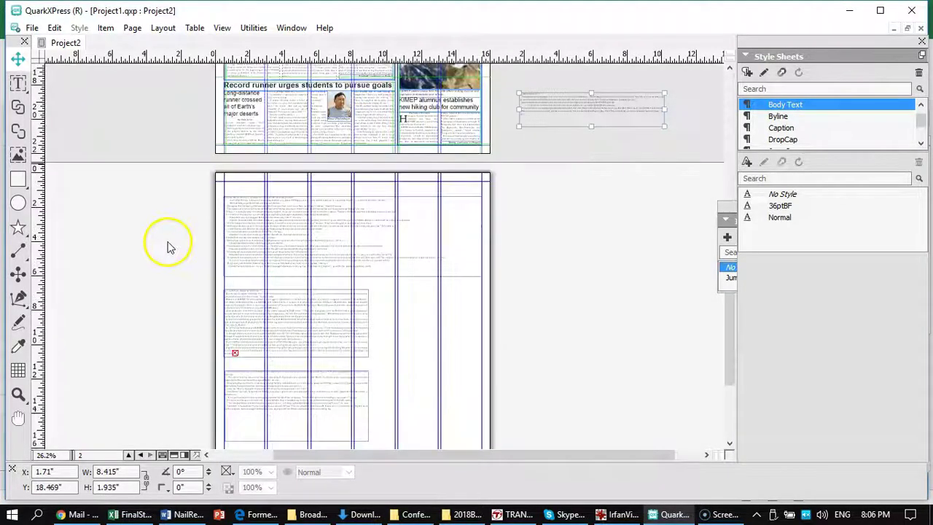
pyautogui.moveTo(573, 102); pyautogui.dragTo(554, 360)
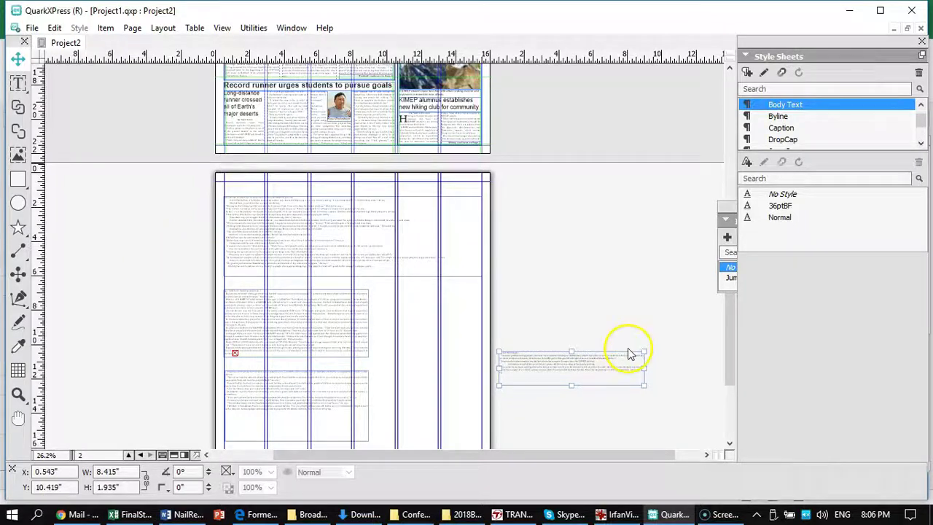
pyautogui.moveTo(572, 371); pyautogui.dragTo(558, 328)
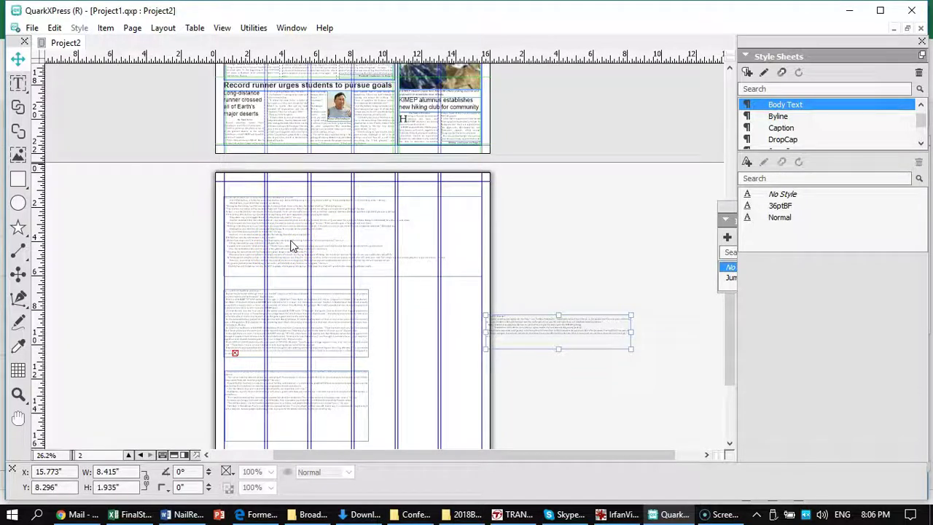
# Step: View page 2 at 100% and move the hiking story's box down to about Y 1.74", leaving headline space above it
pyautogui.hotkey('ctrl', '1')
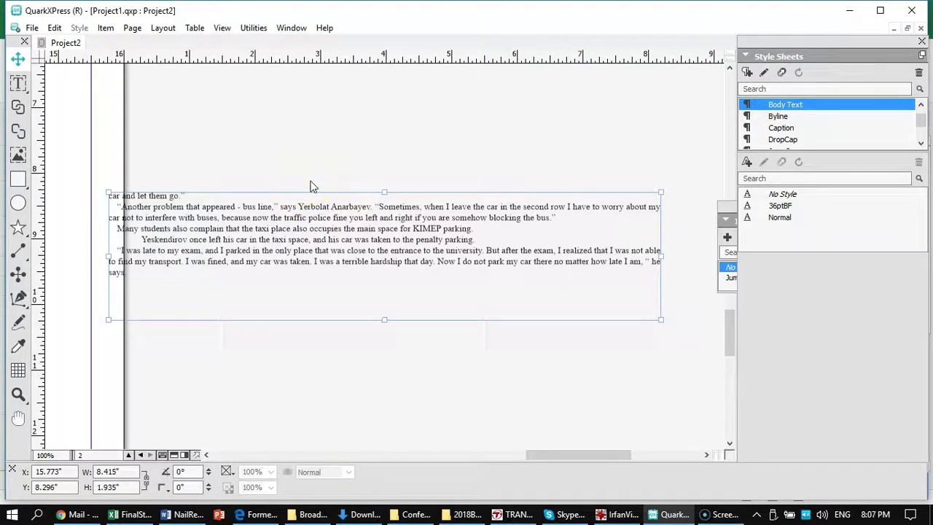
pyautogui.scroll(5, 343, 161)
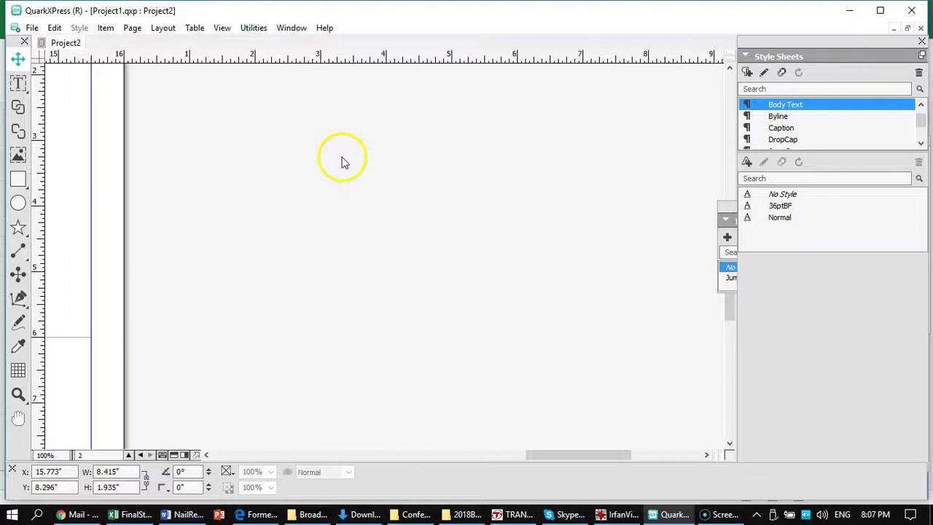
pyautogui.moveTo(427, 190); pyautogui.dragTo(683, 191)
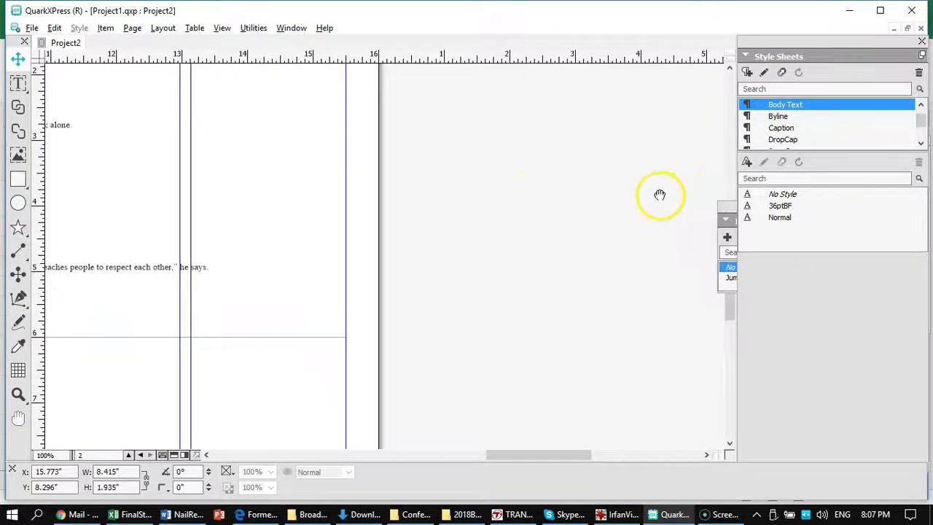
pyautogui.moveTo(325, 192); pyautogui.dragTo(714, 237)
pyautogui.moveTo(301, 183); pyautogui.dragTo(531, 302)
pyautogui.moveTo(333, 302); pyautogui.dragTo(289, 254)
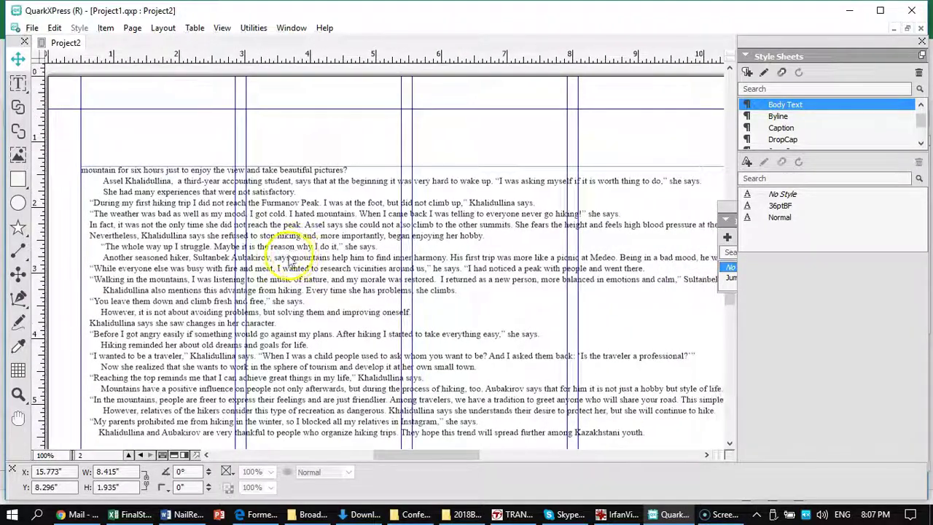
pyautogui.click(294, 219)
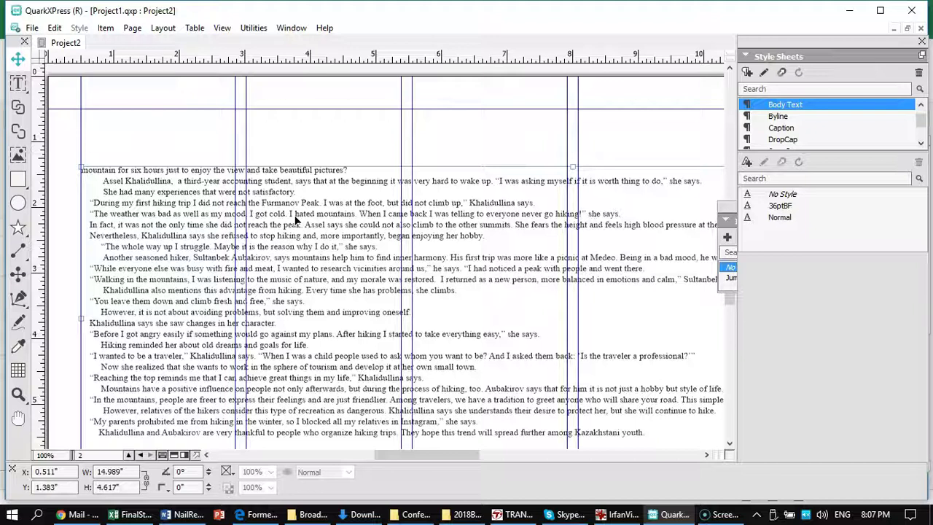
pyautogui.click(321, 235)
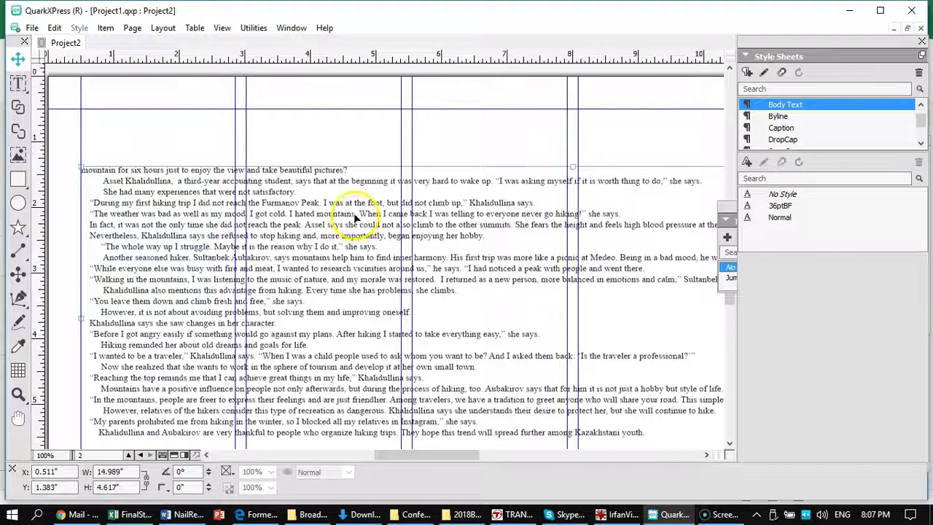
pyautogui.moveTo(356, 210); pyautogui.dragTo(355, 235)
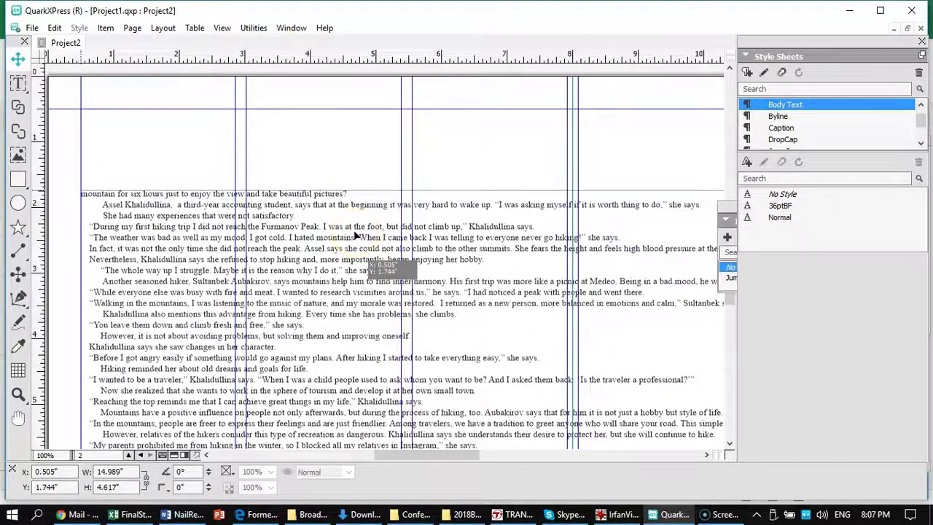
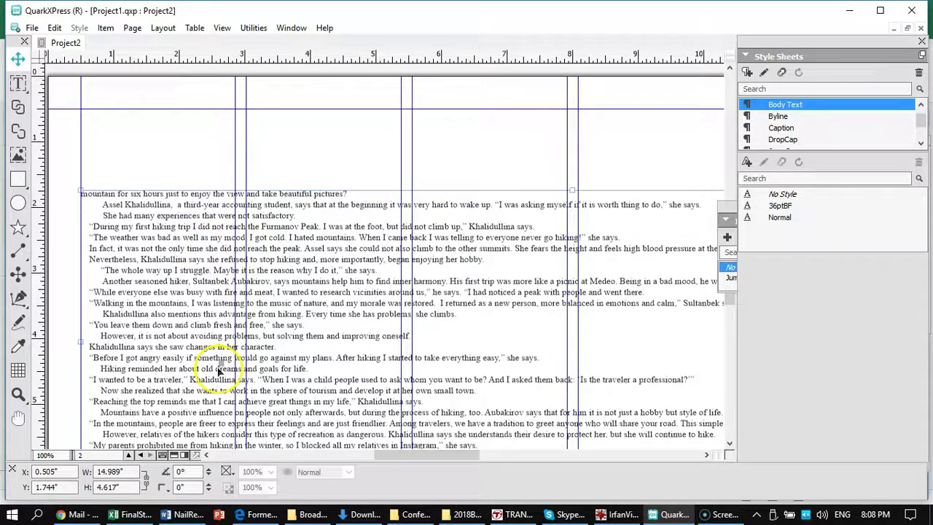
# Step: Set the hiking story's text box to 6 columns
pyautogui.moveTo(450, 464)
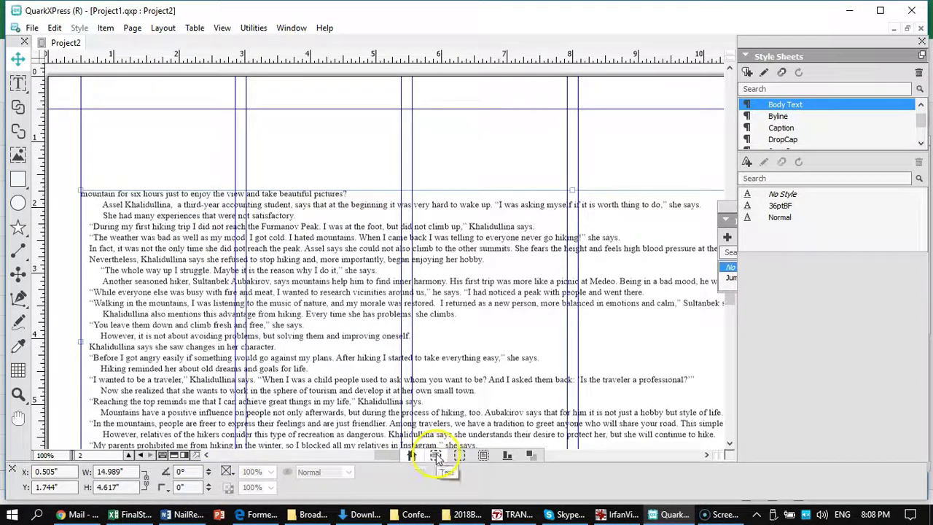
pyautogui.click(459, 456)
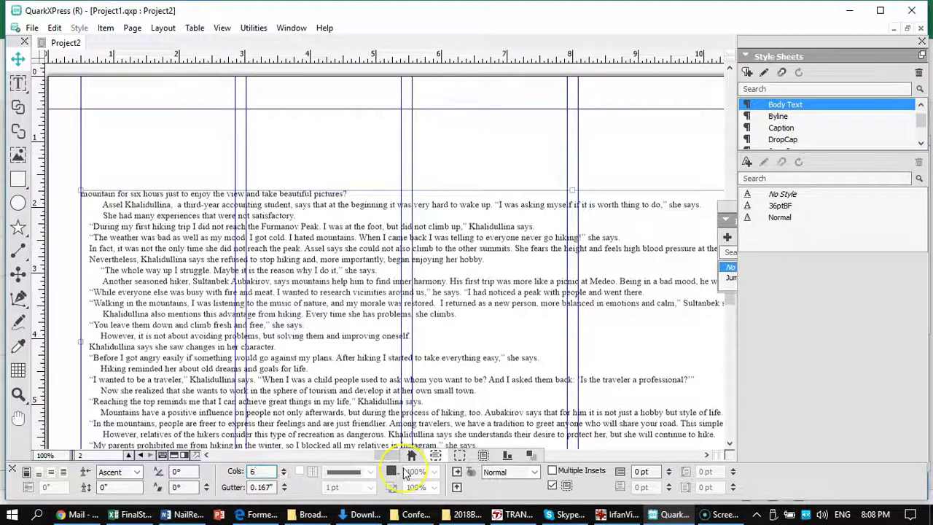
pyautogui.write('6')
pyautogui.press('Return')
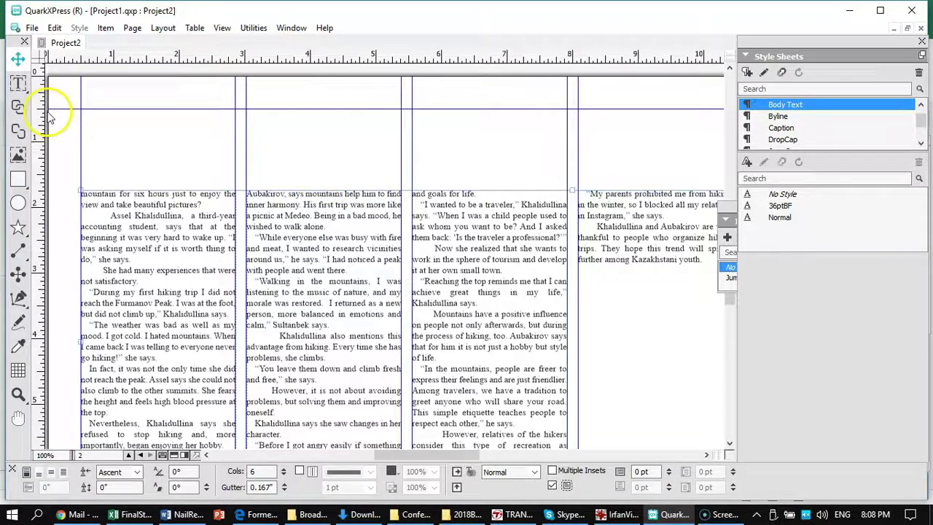
# Step: Draw a text box about 14.99" wide and 1.06" high across page 2, just above the hiking story
pyautogui.click(19, 83)
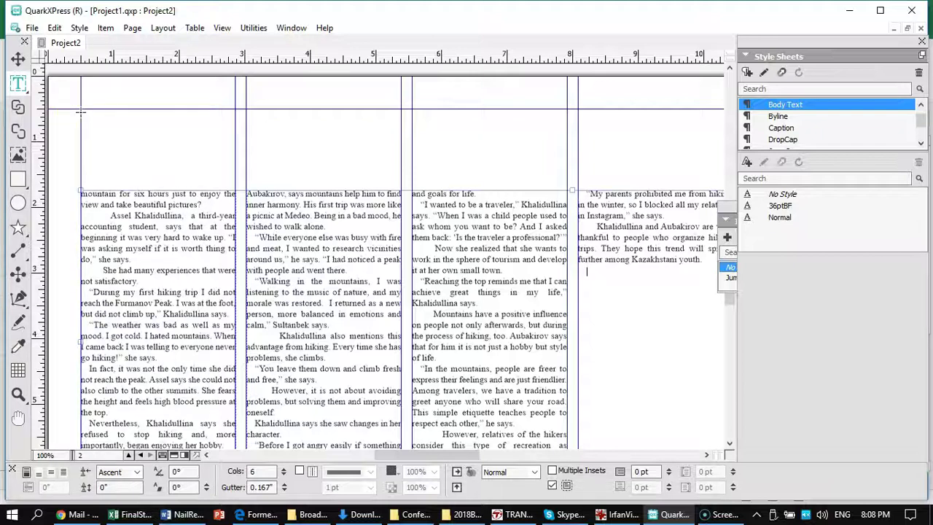
pyautogui.moveTo(81, 113); pyautogui.dragTo(375, 184)
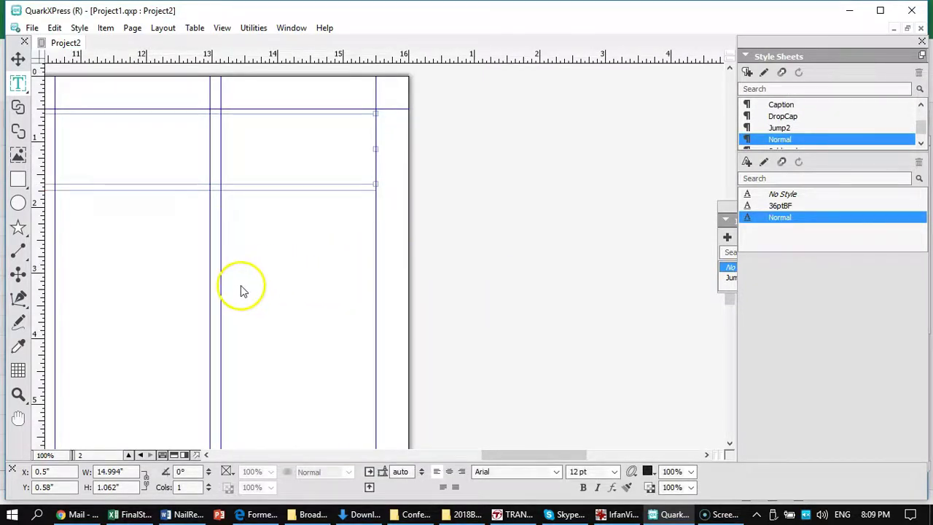
# Step: Delete the extra spaces at the start of the hiking story's first-column paragraph about the third-year accounting student
pyautogui.moveTo(162, 310); pyautogui.dragTo(356, 355)
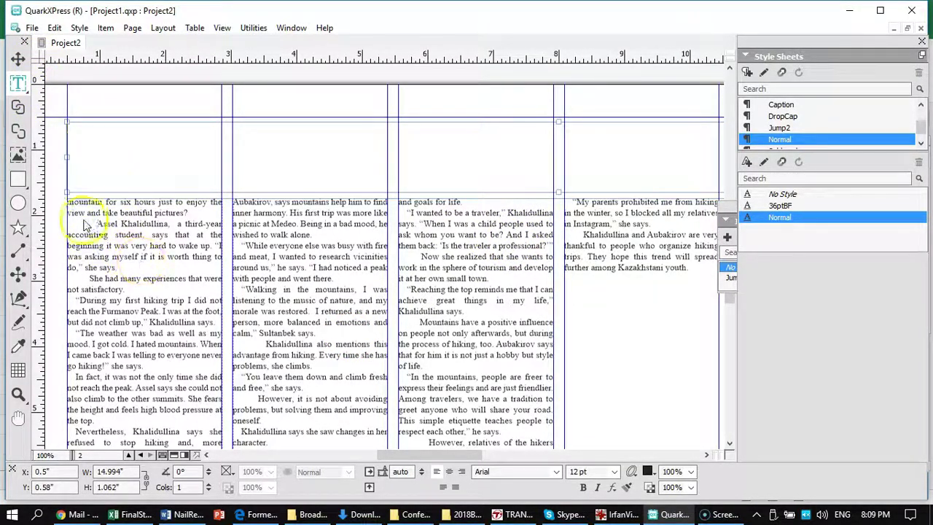
pyautogui.click(18, 107)
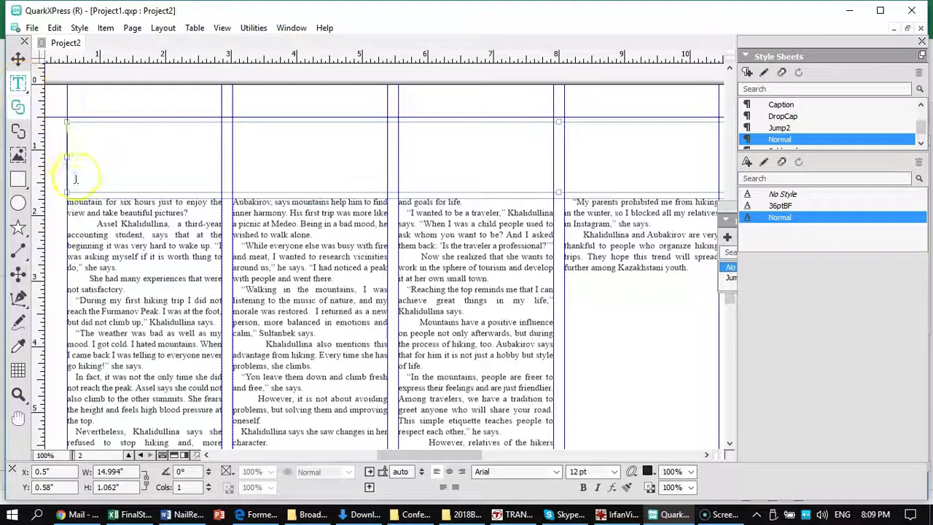
pyautogui.click(80, 206)
pyautogui.tripleClick(86, 226)
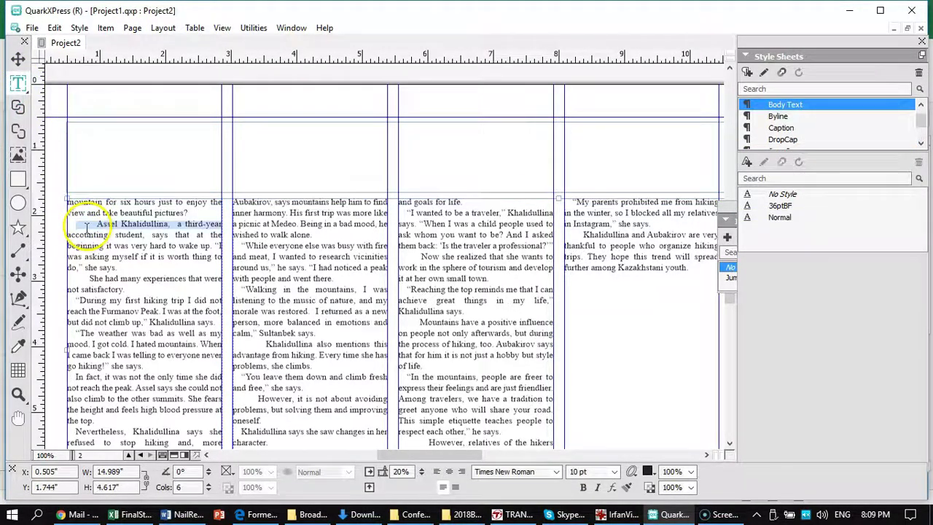
pyautogui.click(96, 223)
pyautogui.moveTo(97, 223); pyautogui.dragTo(71, 227)
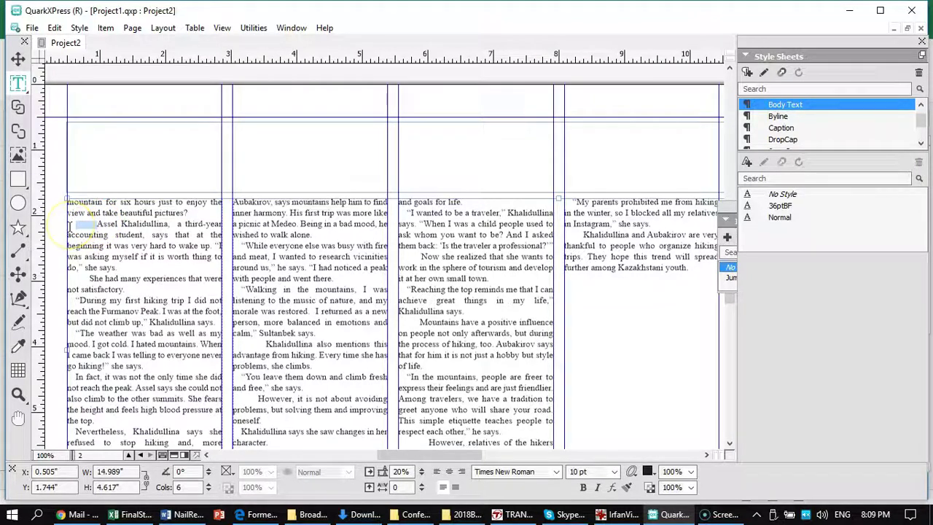
pyautogui.press('BackSpace')
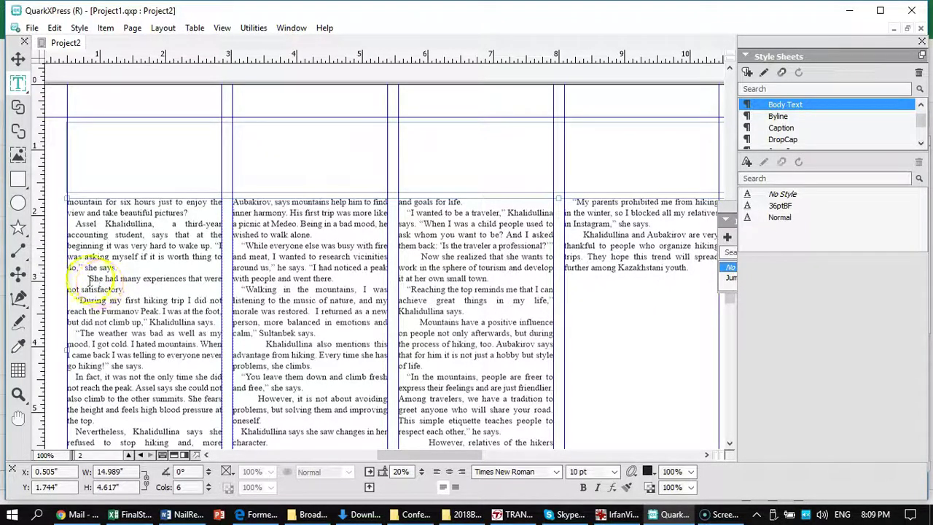
# Step: Delete the extra leading spaces from the first column's "She had many experiences" paragraph and the second column's paragraph mentioning this advantage from hiking
pyautogui.click(87, 279)
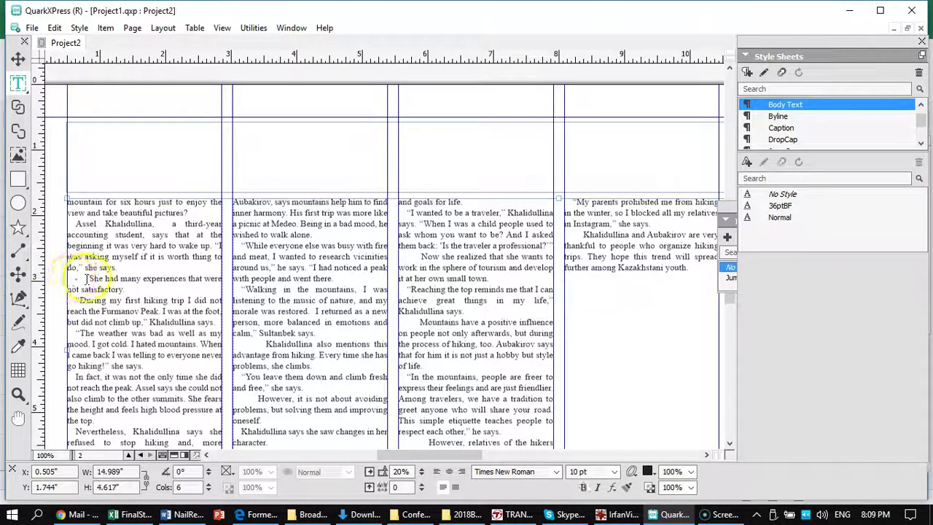
pyautogui.moveTo(87, 279); pyautogui.dragTo(66, 279)
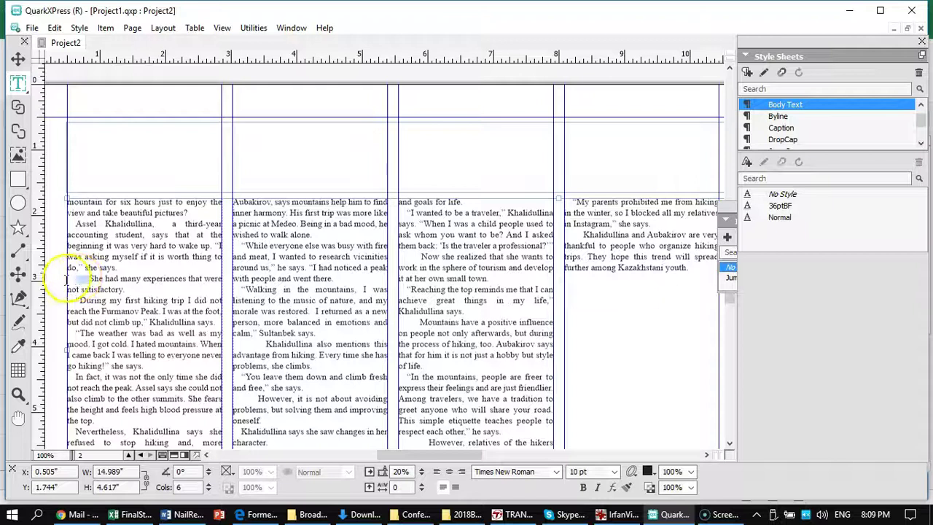
pyautogui.press('BackSpace')
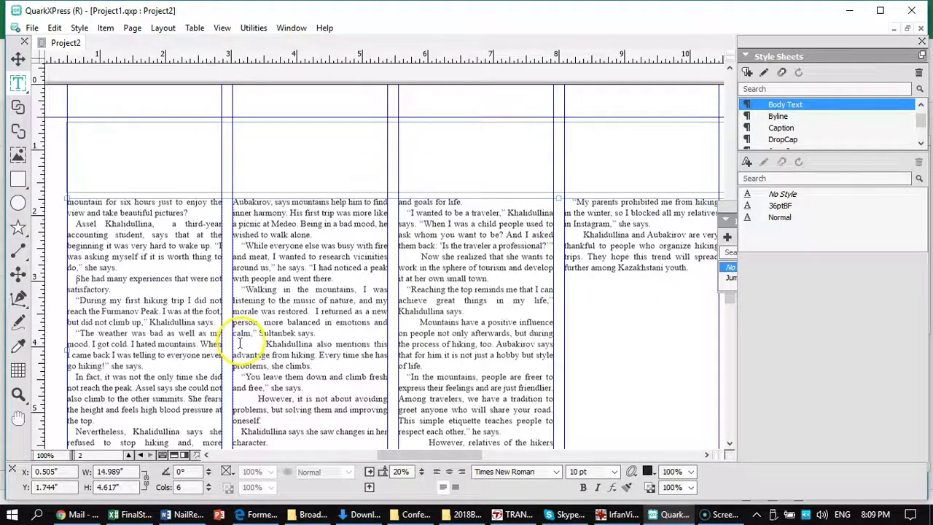
pyautogui.moveTo(265, 343); pyautogui.dragTo(241, 343)
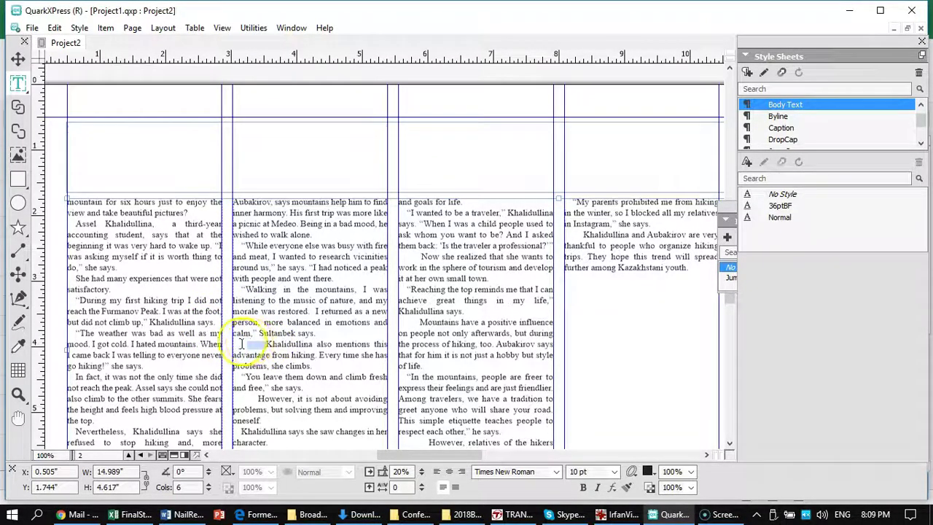
pyautogui.press('BackSpace')
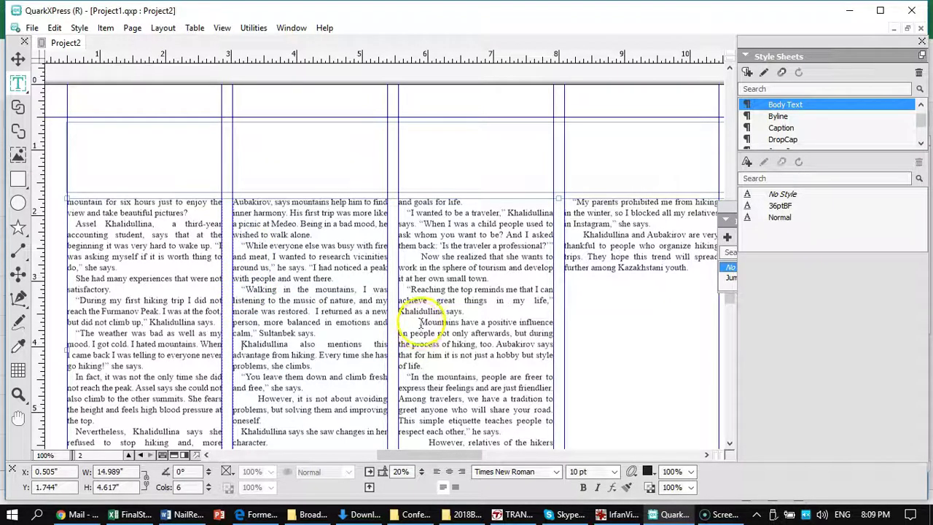
# Step: Delete the extra leading spaces from the third column's "Mountains have a positive influence" and "Now she realized" paragraphs
pyautogui.moveTo(421, 322); pyautogui.dragTo(404, 322)
pyautogui.press('BackSpace')
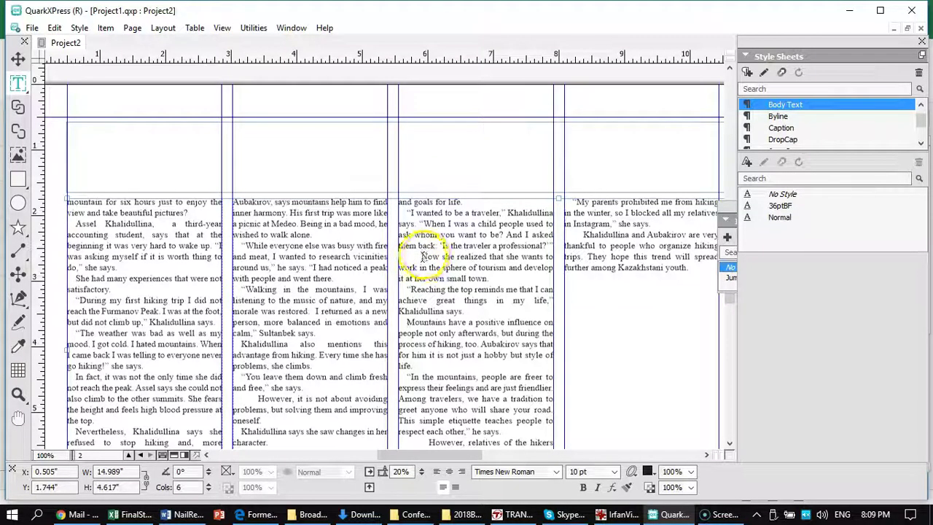
pyautogui.moveTo(422, 257); pyautogui.dragTo(405, 257)
pyautogui.press('BackSpace')
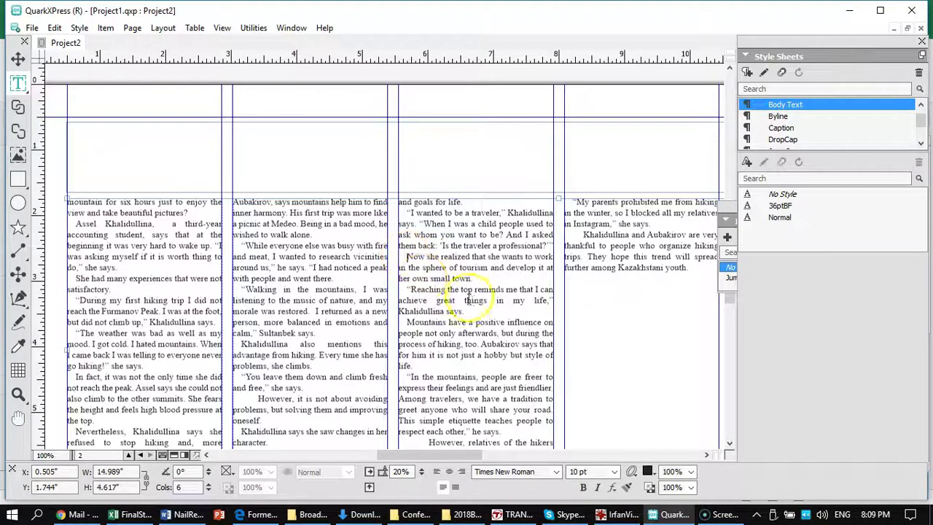
# Step: Delete the extra spaces before the hiking story's closing paragraph in the fourth column
pyautogui.moveTo(583, 235); pyautogui.dragTo(574, 234)
pyautogui.click(583, 236)
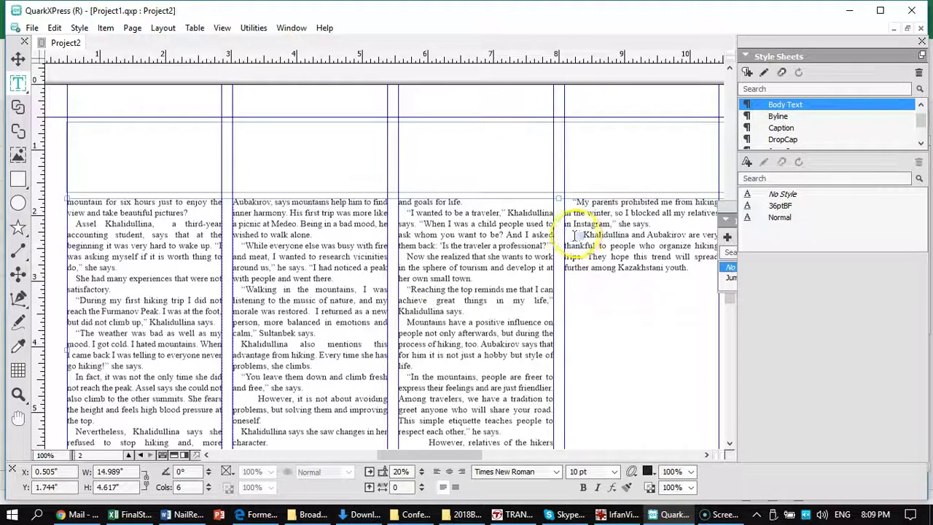
pyautogui.press('BackSpace')
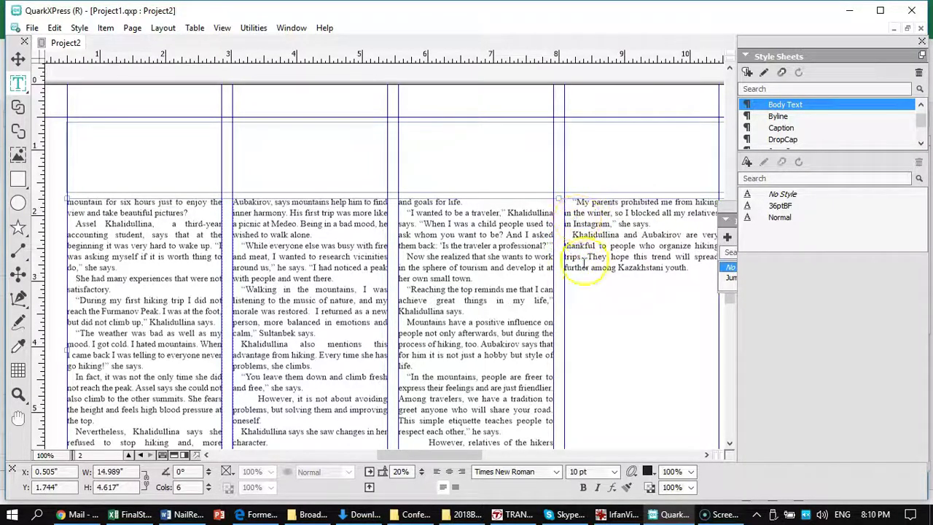
# Step: Delete the extra spaces before the "Another seasoned hiker" paragraph at the end of the first column
pyautogui.scroll(-5, 233, 322)
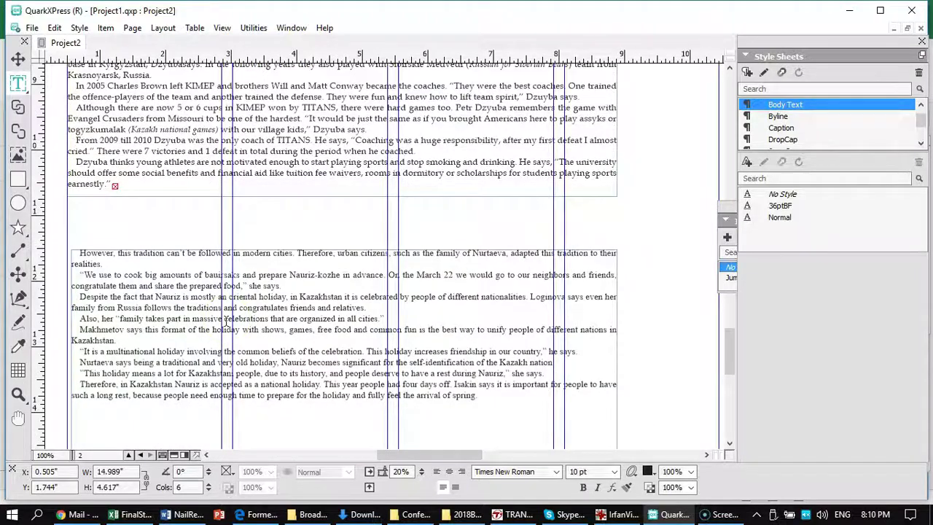
pyautogui.scroll(5, 233, 277)
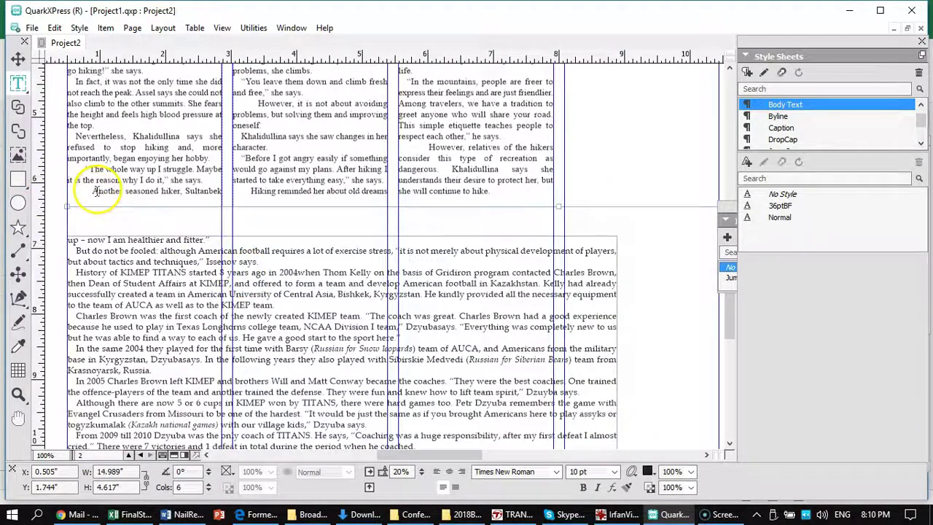
pyautogui.moveTo(93, 189); pyautogui.dragTo(67, 169)
pyautogui.press('BackSpace')
pyautogui.click(53, 153)
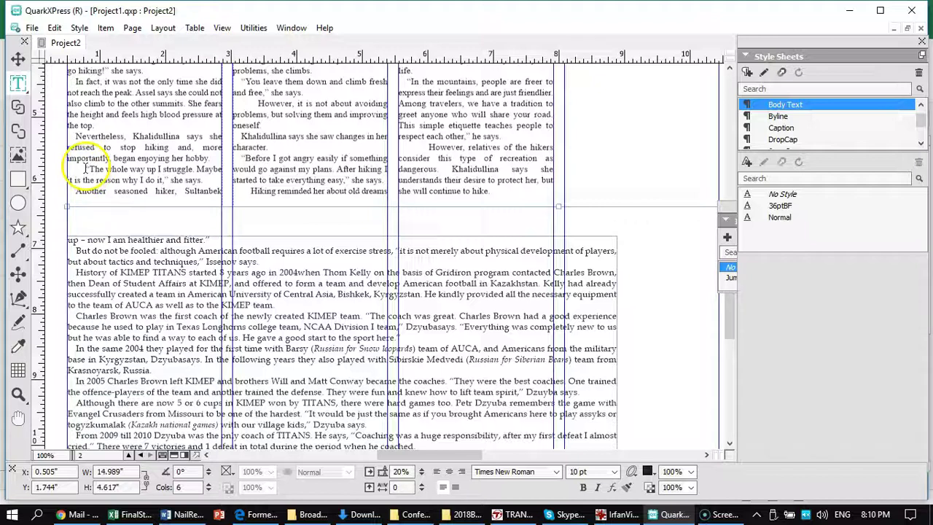
# Step: Delete the extra spaces before "The whole way up I struggle" and restore the paragraph break in front of it
pyautogui.click(86, 171)
pyautogui.press('Return')
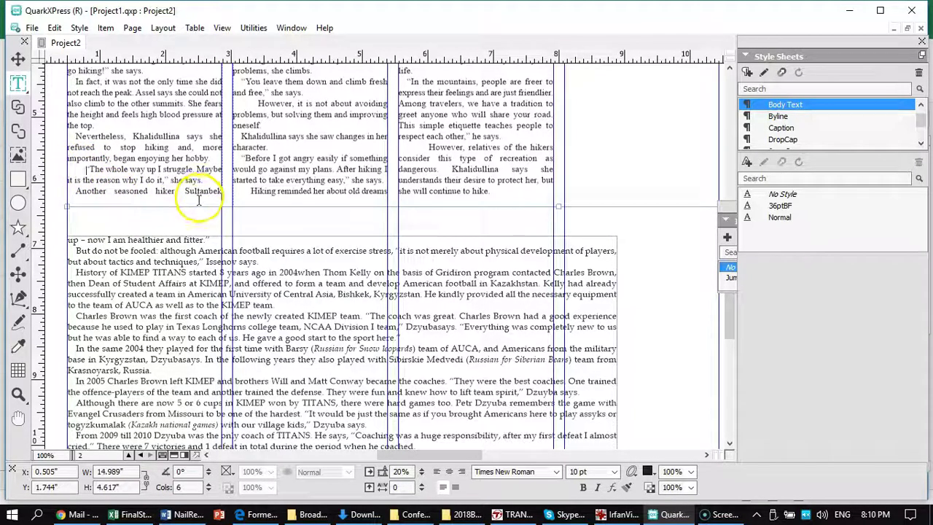
pyautogui.press('BackSpace')
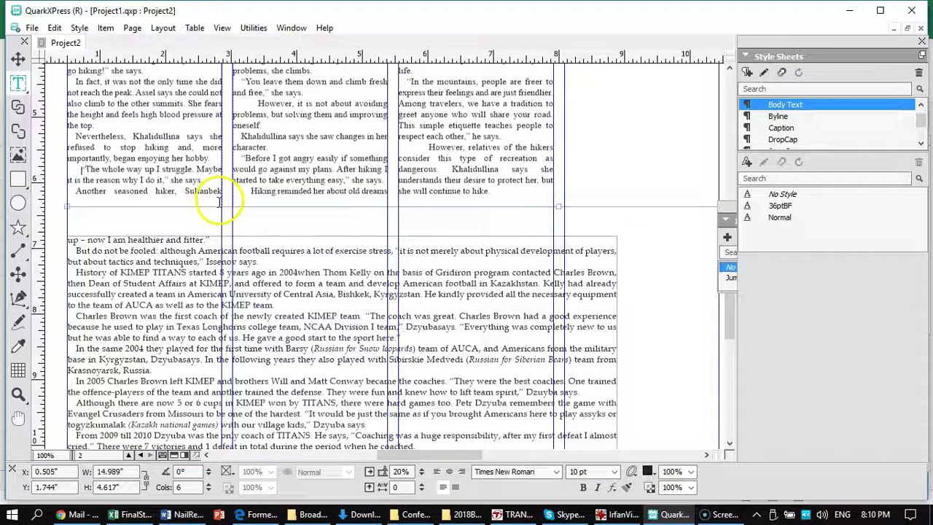
pyautogui.press('BackSpace')
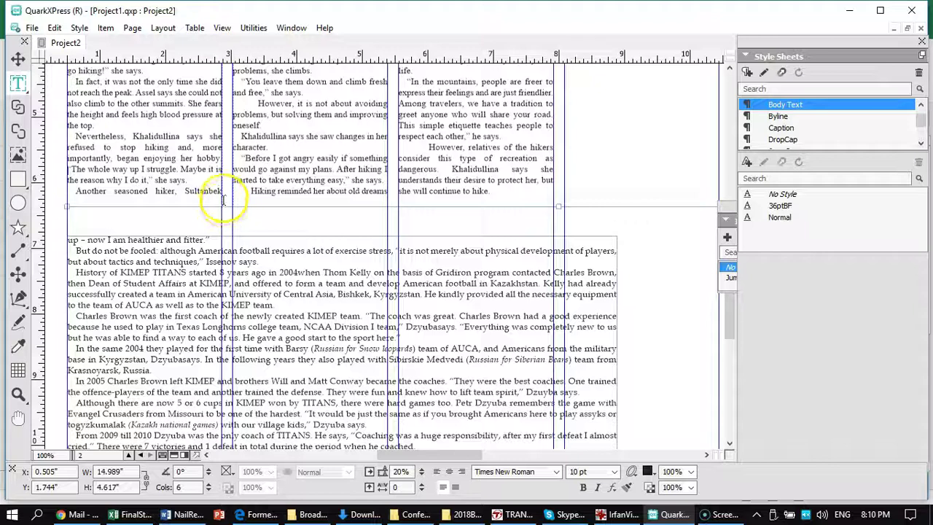
pyautogui.press('Return')
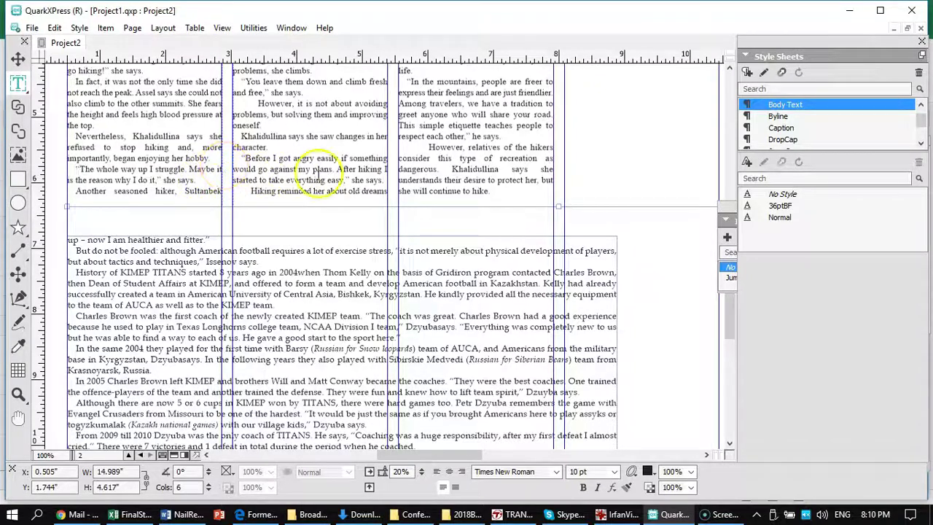
# Step: Delete the extra spaces before "Hiking reminded her about old dreams" at the end of the second column
pyautogui.click(252, 191)
pyautogui.press('BackSpace')
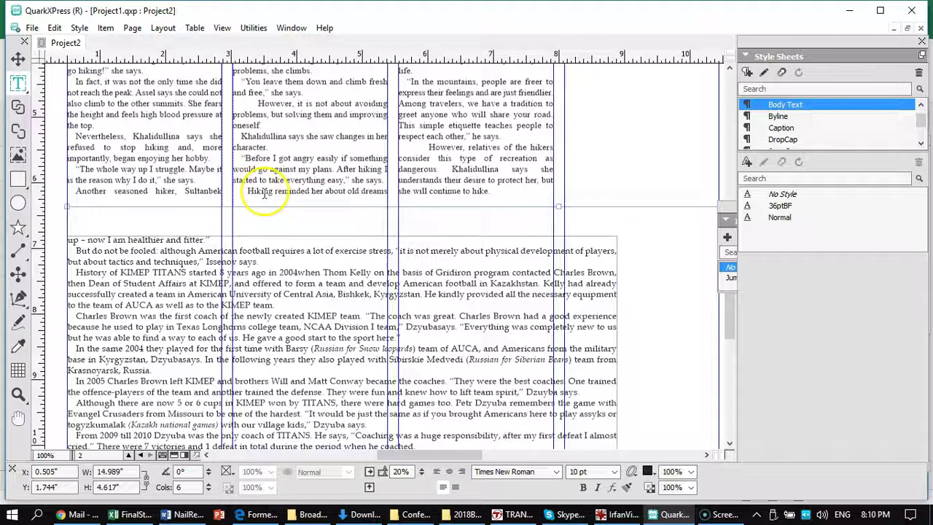
pyautogui.press('BackSpace')
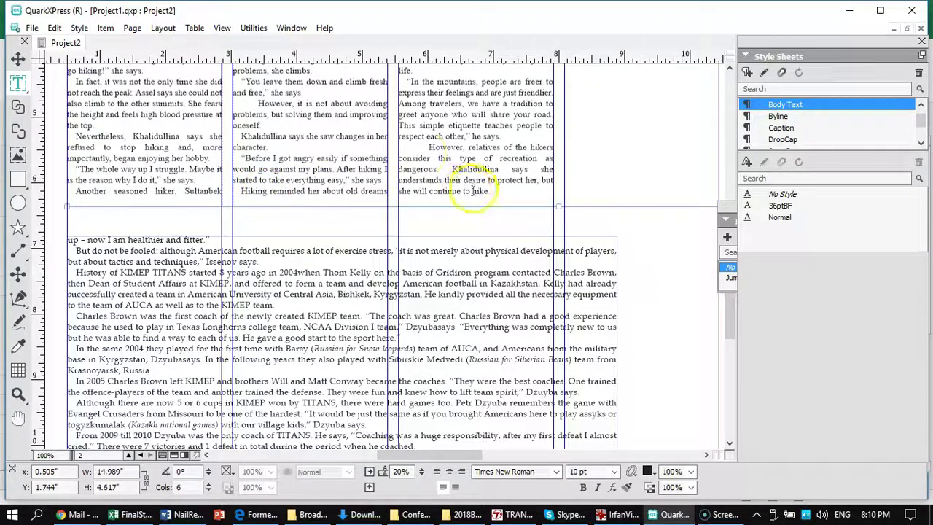
# Step: Delete the extra spaces before the third column's paragraph beginning "However, relatives of the hikers"
pyautogui.moveTo(430, 147); pyautogui.dragTo(426, 137)
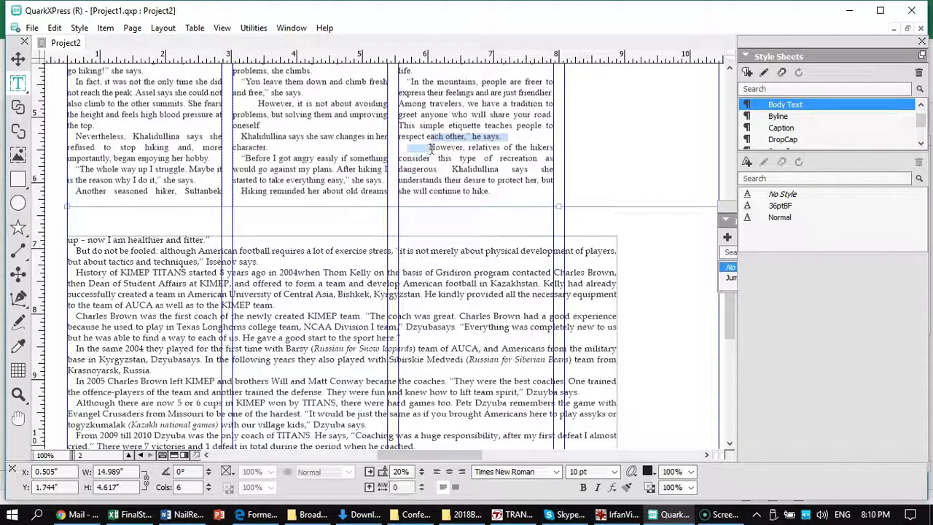
pyautogui.click(431, 147)
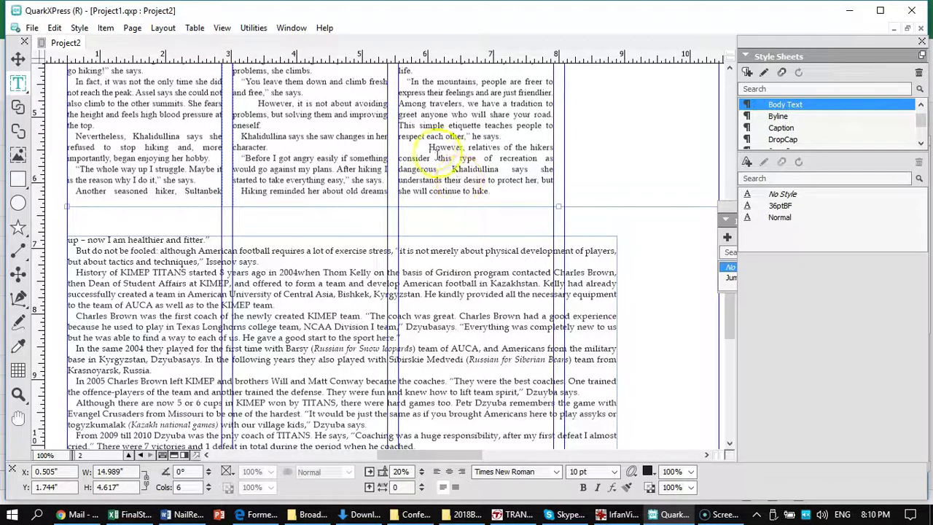
pyautogui.press('BackSpace')
pyautogui.press('BackSpace')
pyautogui.press('BackSpace')
pyautogui.press('BackSpace')
pyautogui.press('BackSpace')
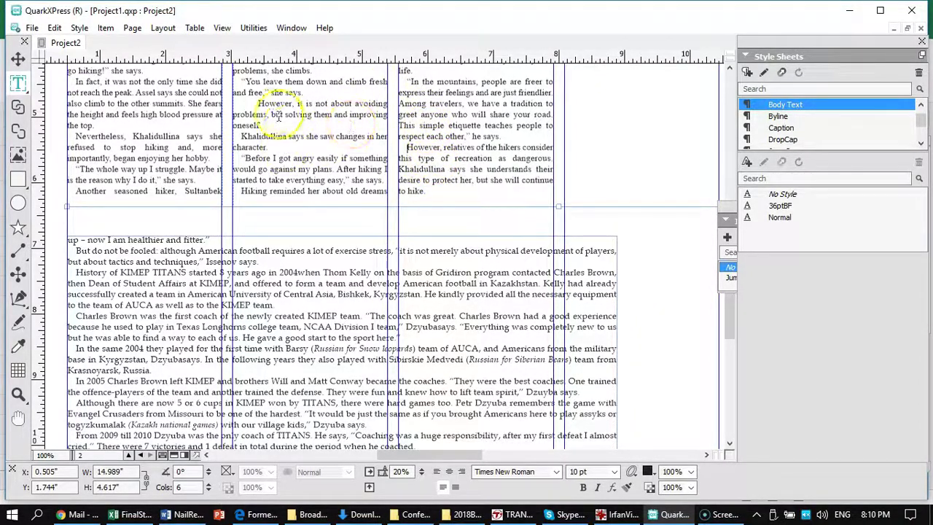
# Step: Delete the extra spaces before the second column's paragraph beginning "However, it is not about avoiding problems"
pyautogui.click(261, 99)
pyautogui.press('BackSpace')
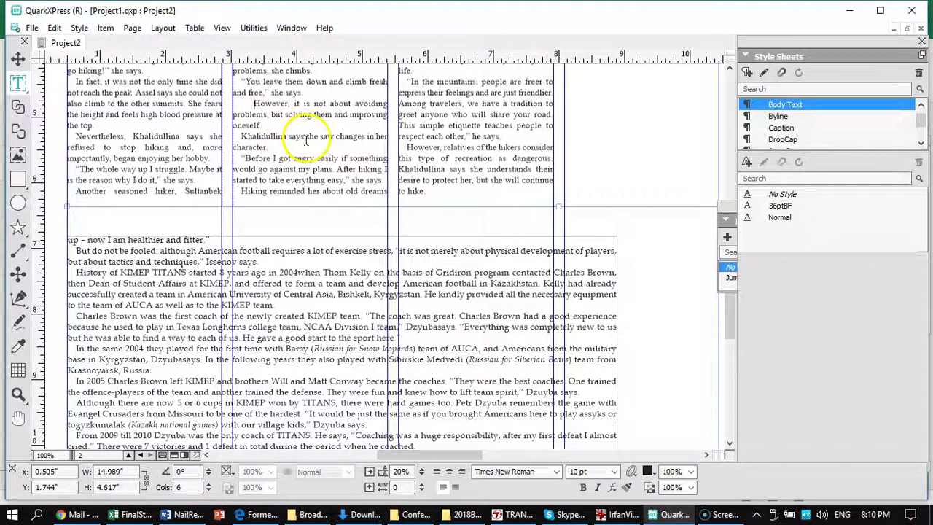
pyautogui.press('BackSpace')
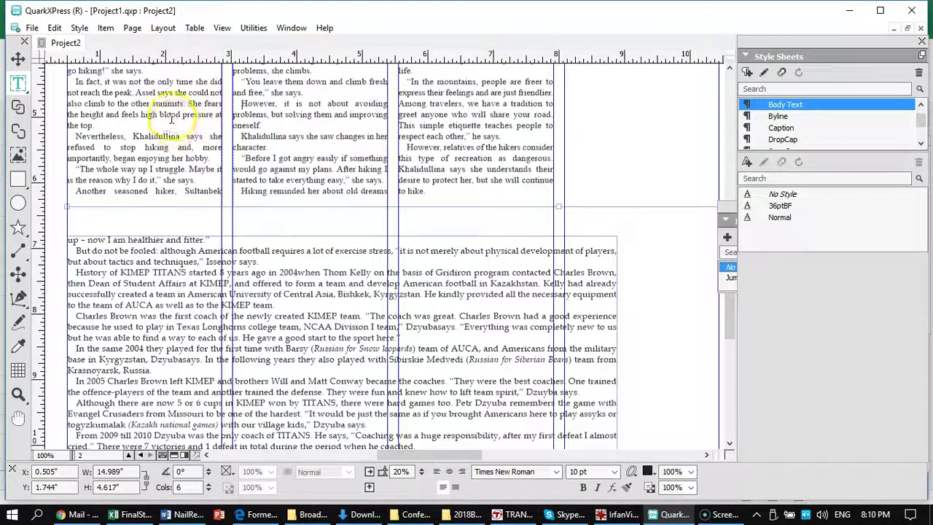
# Step: Look over the hiking story's columns on page 2 for any remaining uneven paragraph indents
pyautogui.scroll(5, 324, 191)
pyautogui.moveTo(324, 191); pyautogui.dragTo(218, 208)
pyautogui.moveTo(291, 175); pyautogui.dragTo(314, 252)
pyautogui.hscroll(-4, 248, 257)
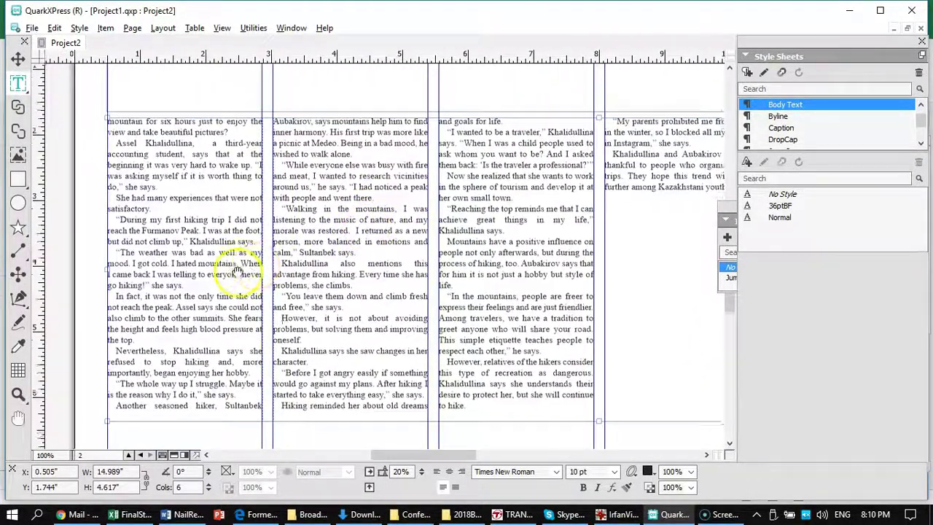
pyautogui.scroll(-1, 251, 271)
pyautogui.scroll(2, 233, 302)
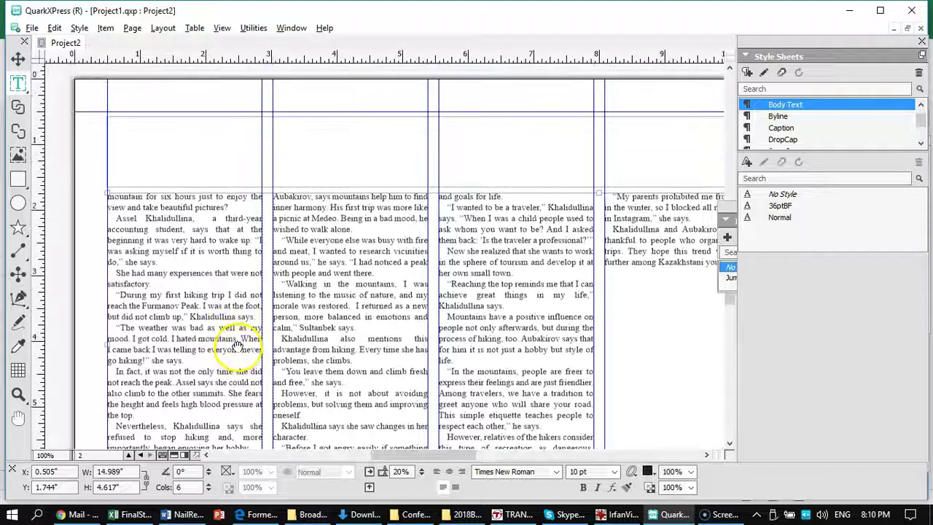
pyautogui.scroll(-2, 233, 350)
pyautogui.hscroll(1, 211, 233)
pyautogui.scroll(-1, 211, 233)
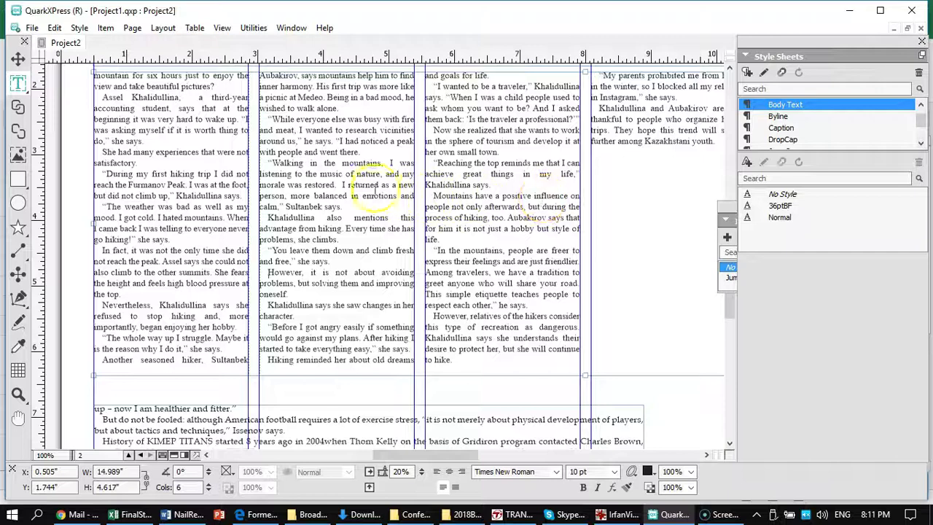
# Step: Enter the headline "Hikers feel positive vibes from mountains" in the empty text box above the hiking story
pyautogui.moveTo(237, 146); pyautogui.dragTo(287, 282)
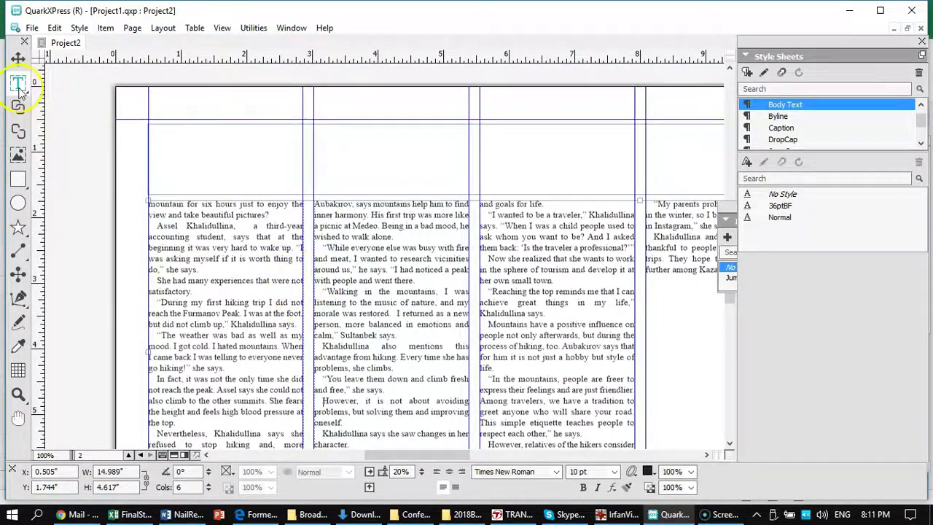
pyautogui.click(183, 146)
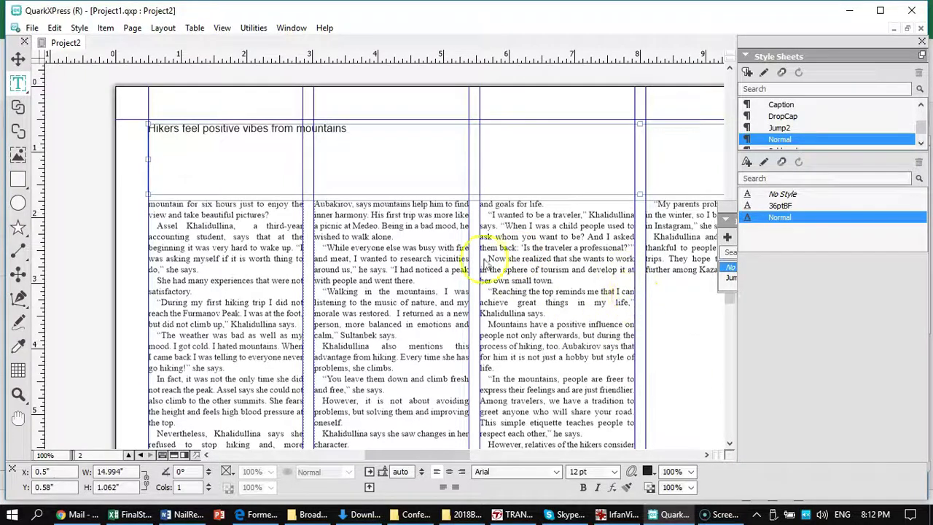
# Step: Apply the 36ptBF character style to the headline "Hikers feel positive vibes from mountains" and change its font to Arial Black
pyautogui.doubleClick(251, 129)
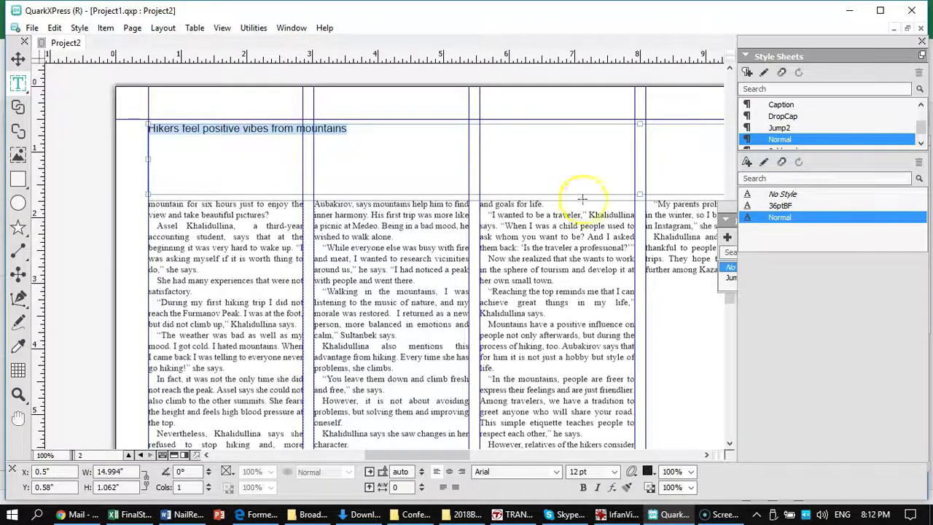
pyautogui.click(781, 206)
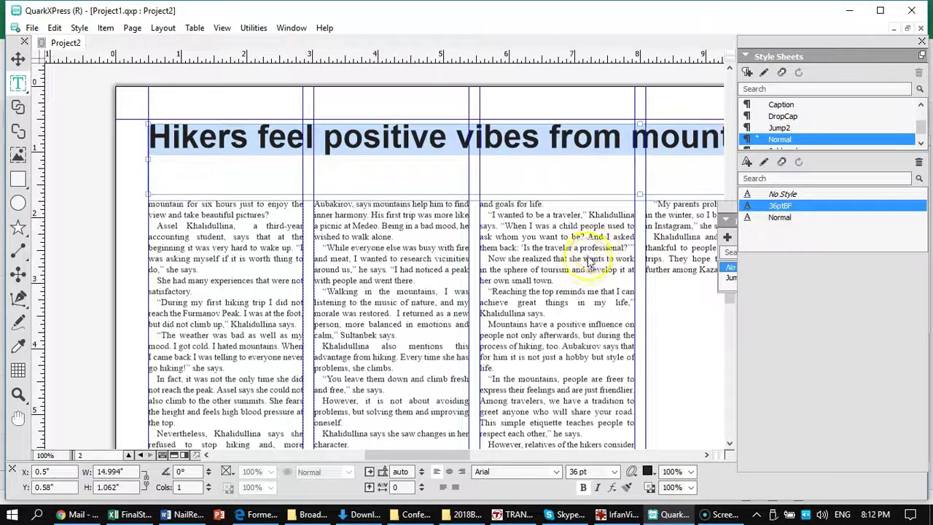
pyautogui.moveTo(577, 266); pyautogui.dragTo(170, 283)
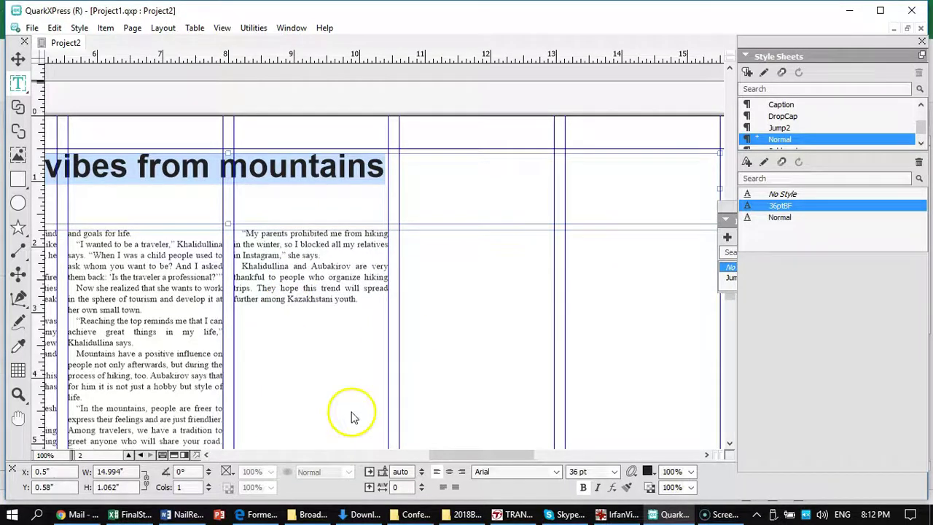
pyautogui.click(557, 473)
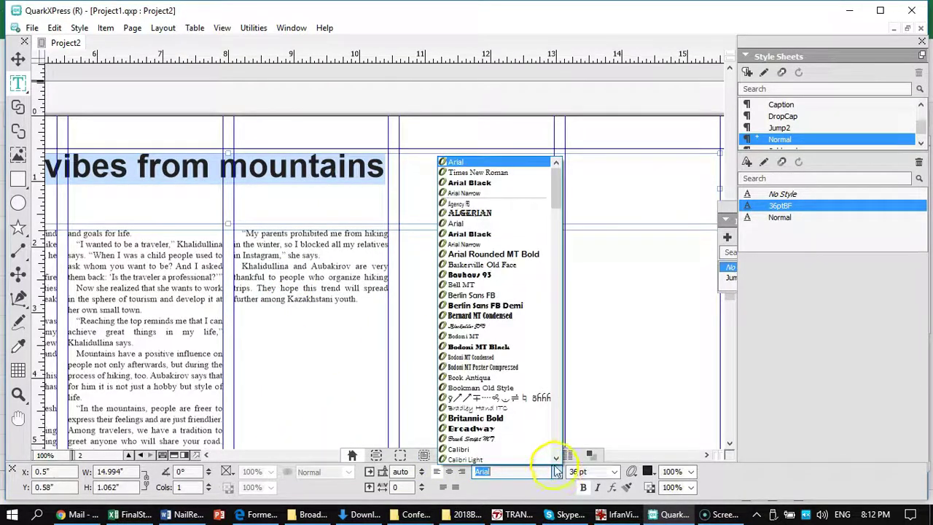
pyautogui.click(480, 184)
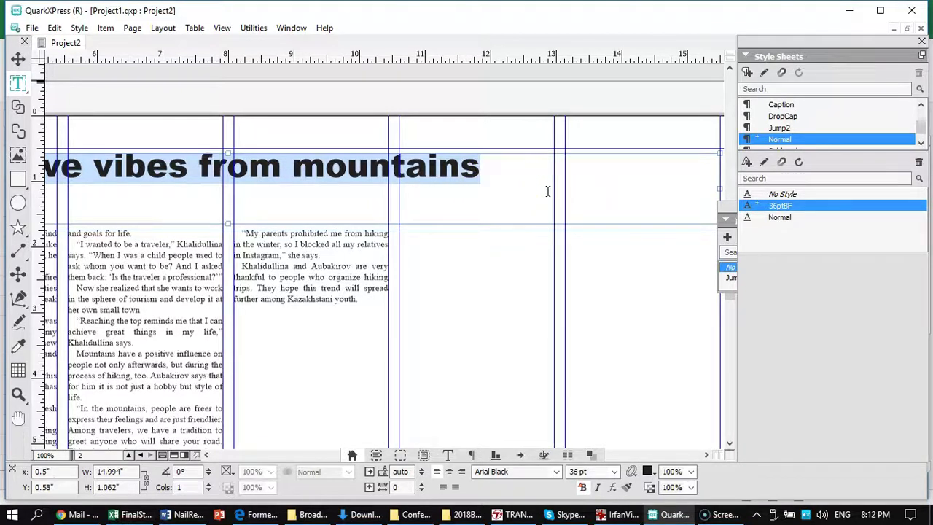
# Step: Enlarge the headline to fill the width of its text box, settling on a font size of 47 pt
pyautogui.hotkey('ctrl', 'shift', '.')
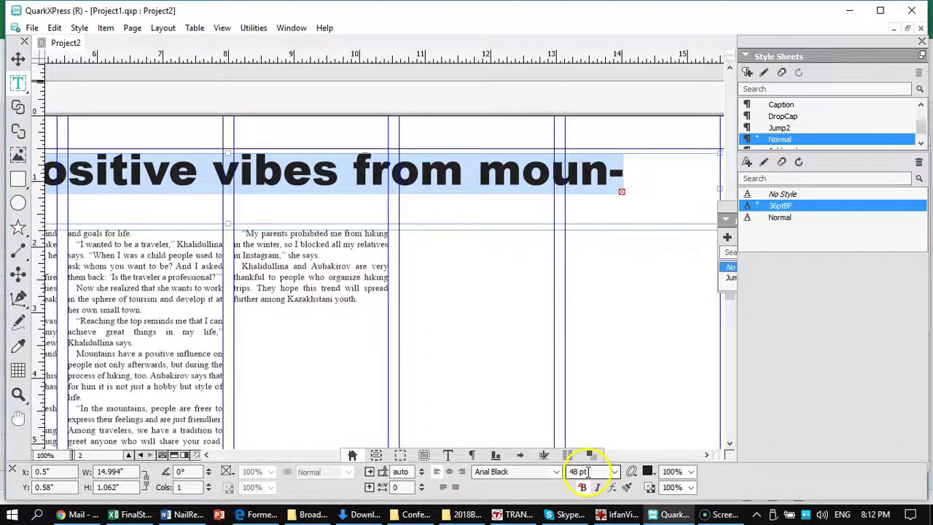
pyautogui.write('4')
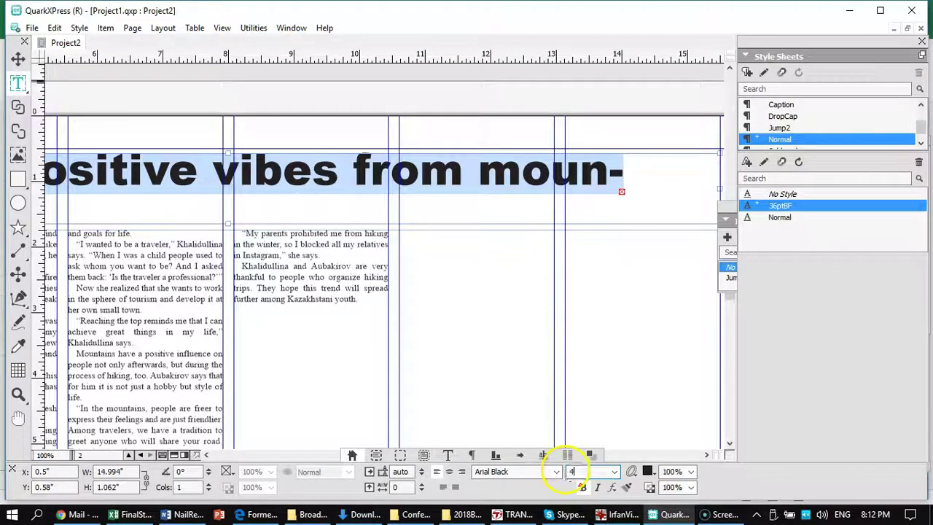
pyautogui.write('6')
pyautogui.press('Return')
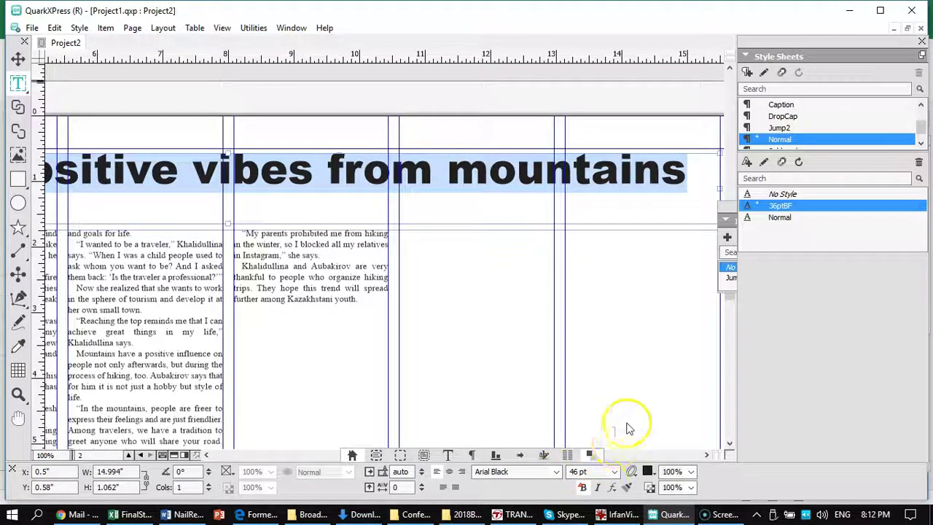
pyautogui.moveTo(589, 472); pyautogui.dragTo(565, 474)
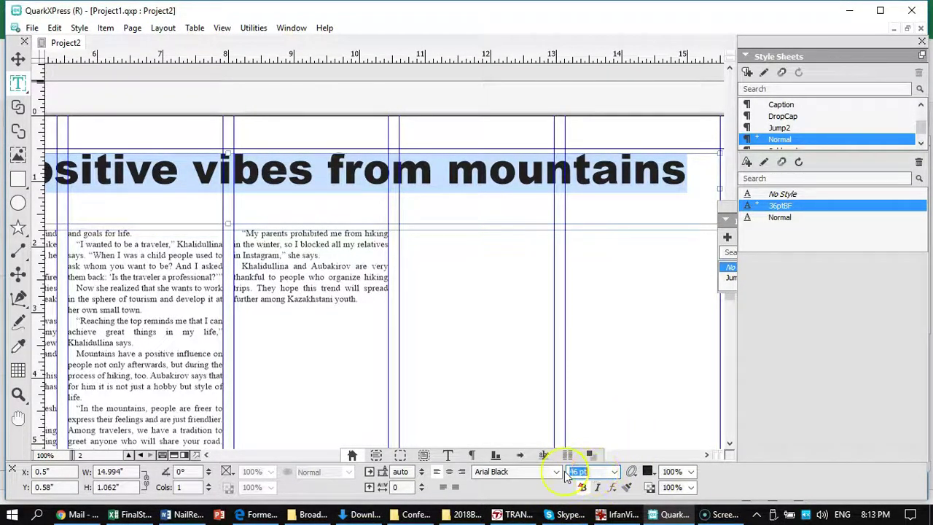
pyautogui.write('47')
pyautogui.press('Return')
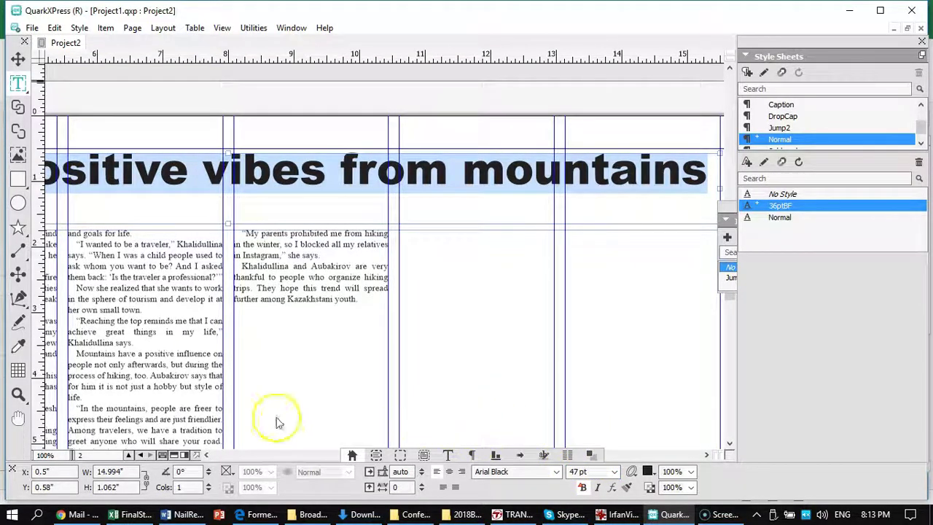
# Step: Shorten the headline box to end just below its text and extend the six-column story box up to meet it at about 1.267"
pyautogui.moveTo(228, 223); pyautogui.dragTo(231, 198)
pyautogui.click(221, 237)
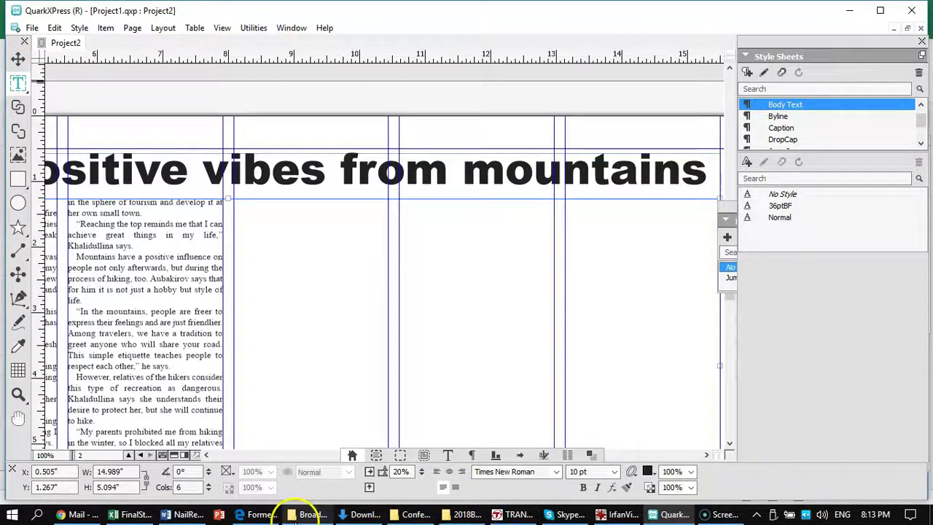
# Step: Switch to File Explorer to examine the hiking photos in the BroadsheetProject folder, then return to the QuarkXPress layout
pyautogui.click(310, 513)
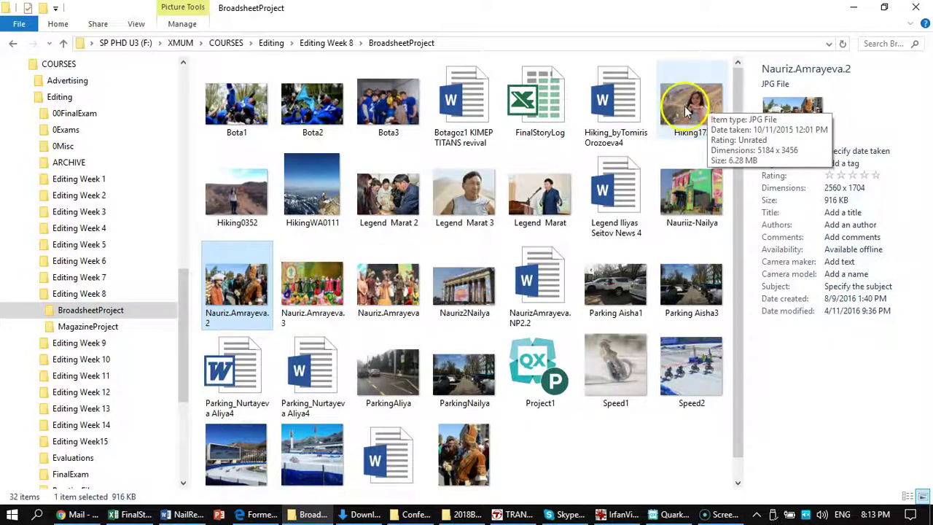
pyautogui.moveTo(693, 115)
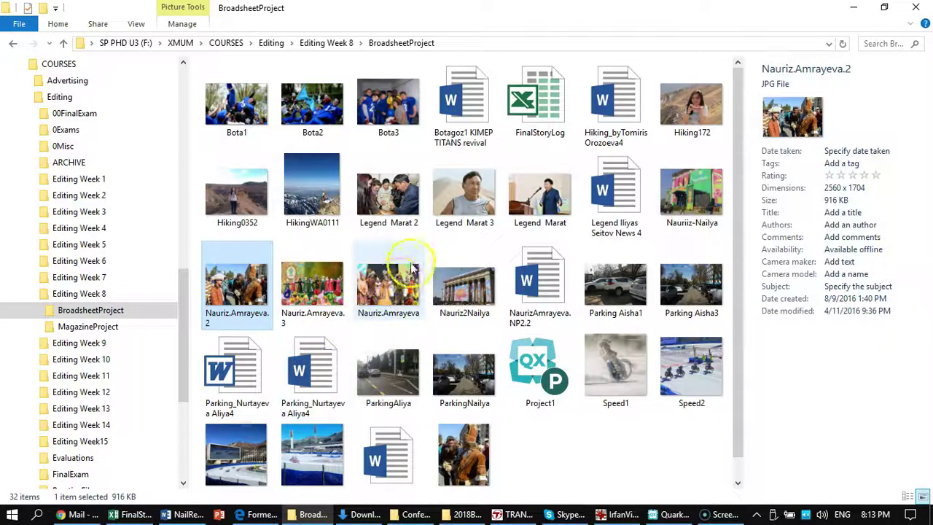
pyautogui.moveTo(418, 256)
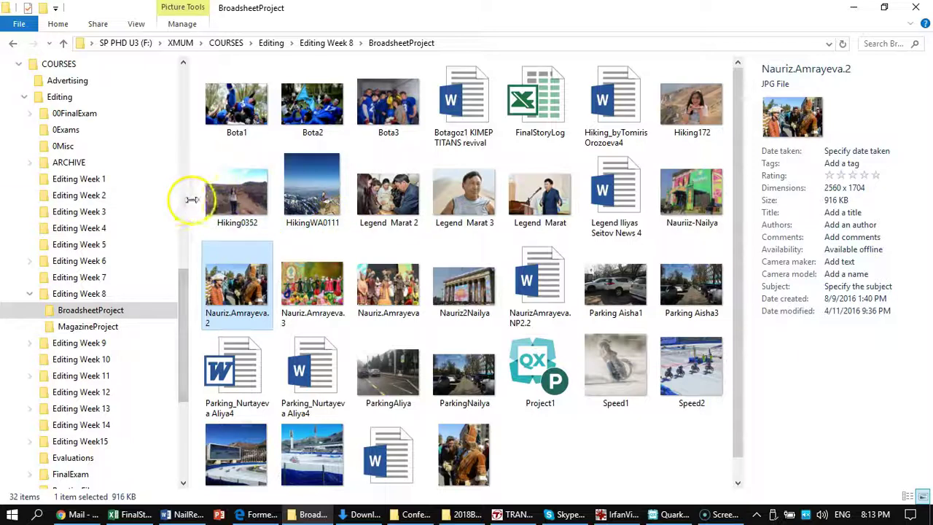
pyautogui.hotkey('alt', 'Tab')
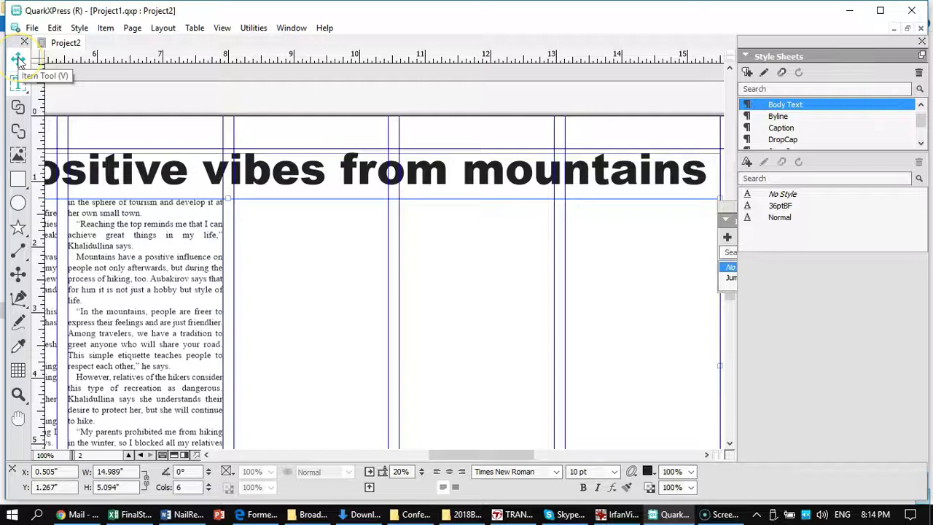
# Step: Draw a picture box about 4.8" wide and 3.9" high below the headline, across the fourth and fifth columns
pyautogui.click(19, 82)
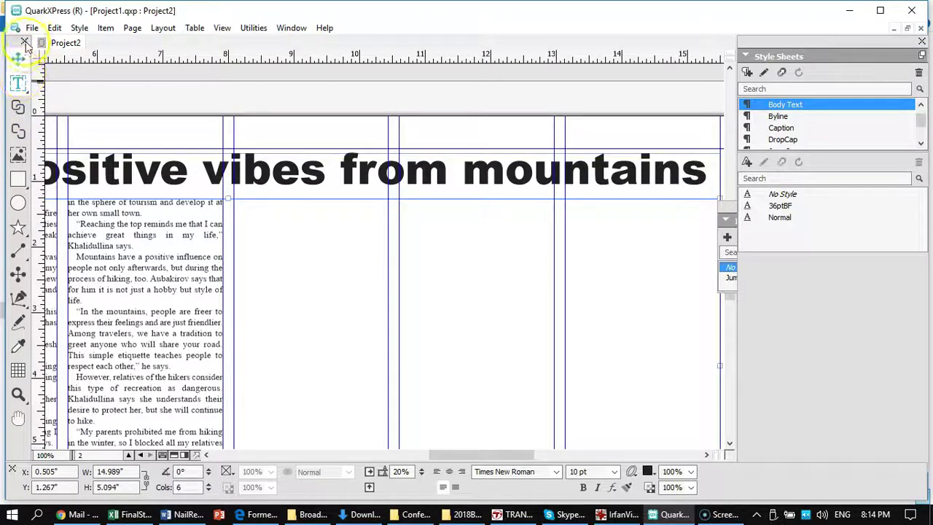
pyautogui.click(18, 154)
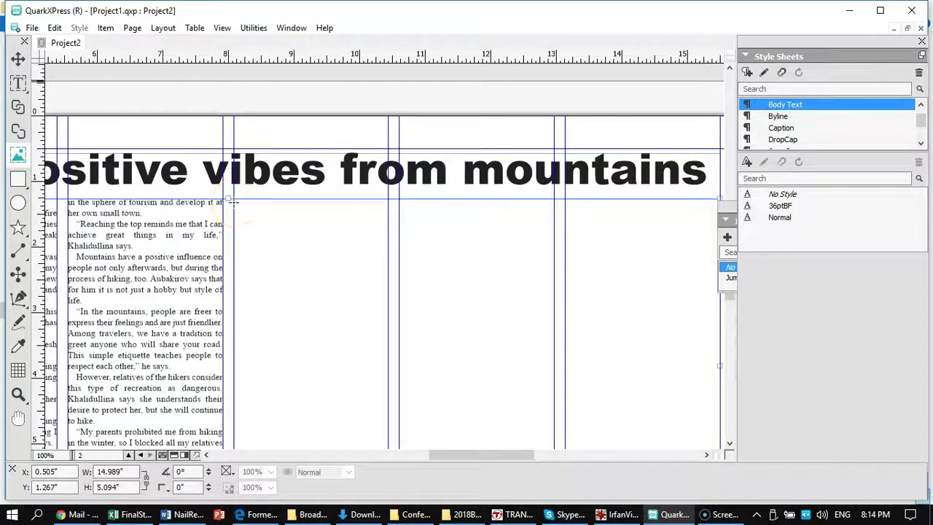
pyautogui.moveTo(233, 200); pyautogui.dragTo(550, 304)
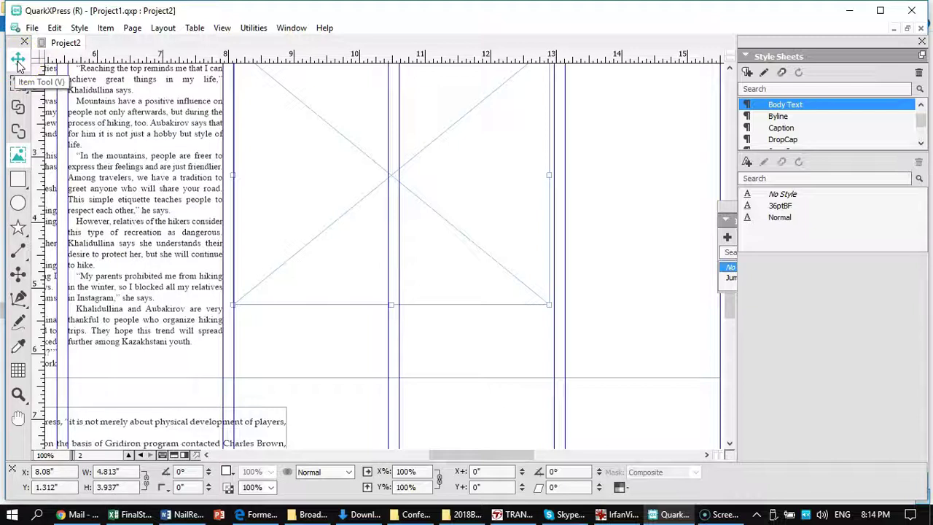
# Step: Import the Hiking172 photo into the new picture box and scale the picture to fit the box
pyautogui.click(18, 156)
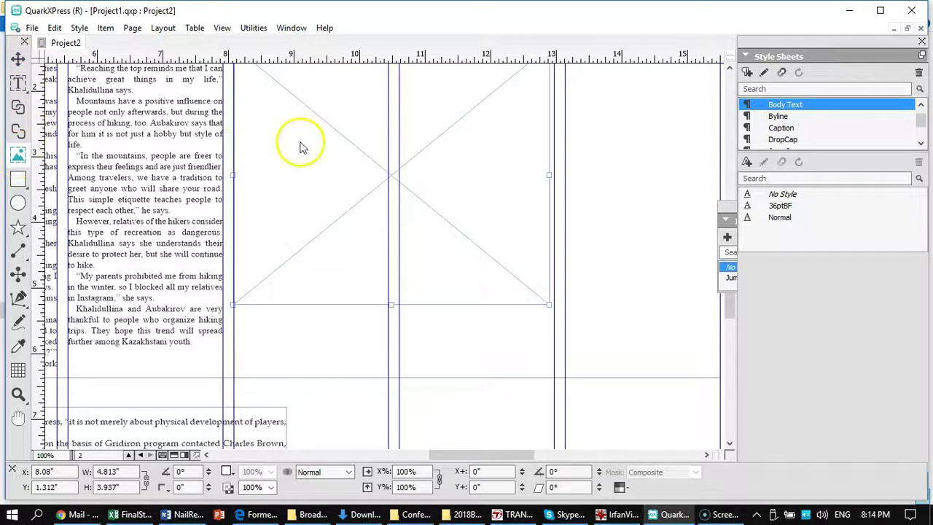
pyautogui.doubleClick(389, 177)
pyautogui.moveTo(458, 210)
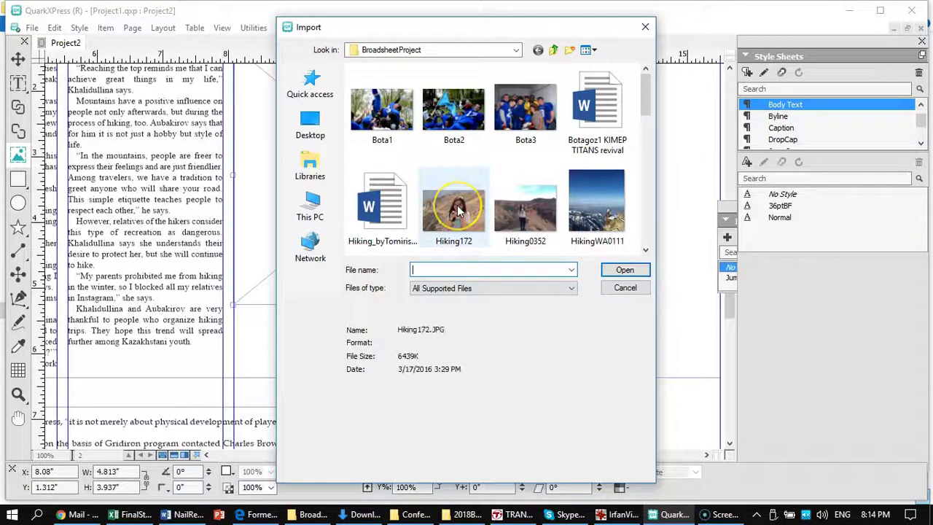
pyautogui.click(620, 271)
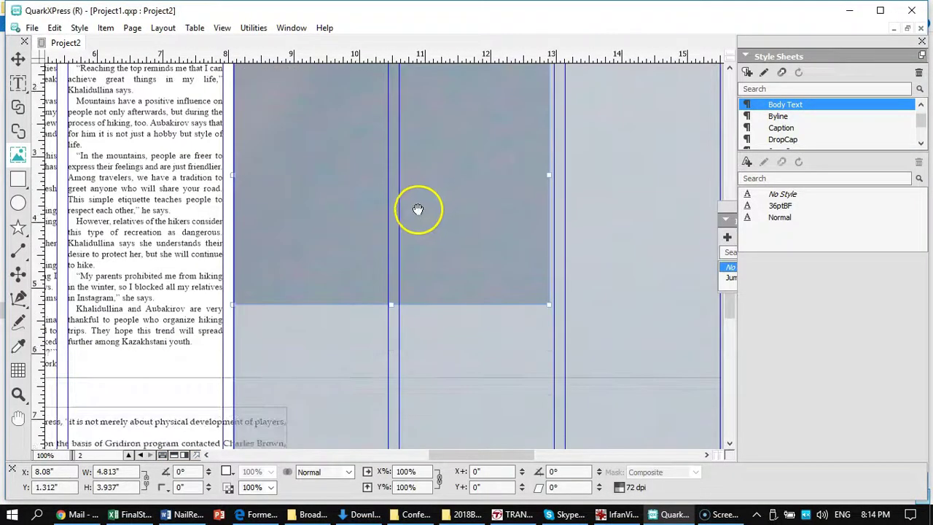
pyautogui.rightClick(379, 194)
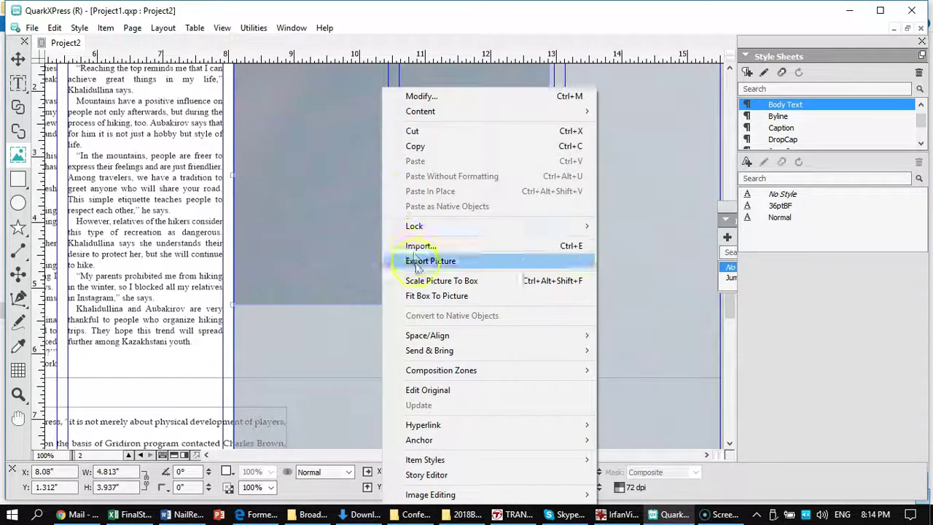
pyautogui.click(452, 287)
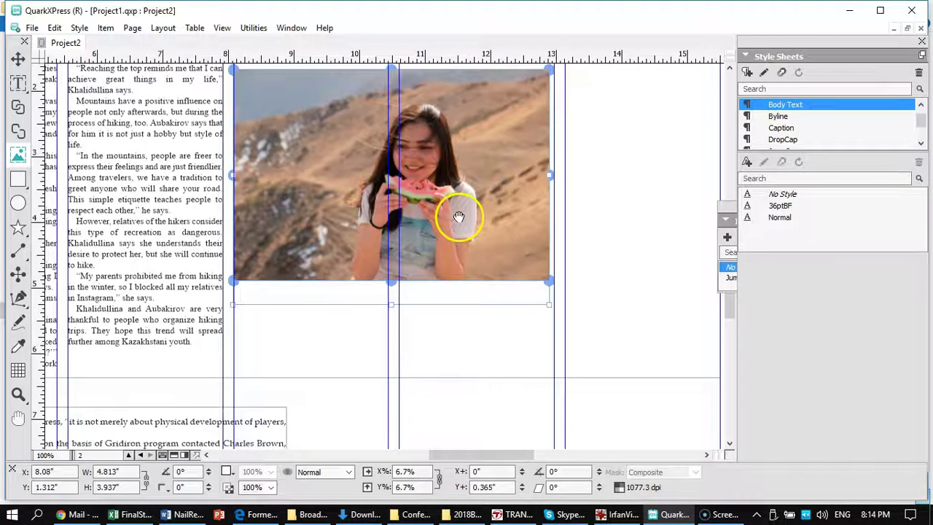
# Step: Move the photo up inside its picture box to a vertical offset of about -0.052", closing the gap at the top edge
pyautogui.scroll(5, 456, 218)
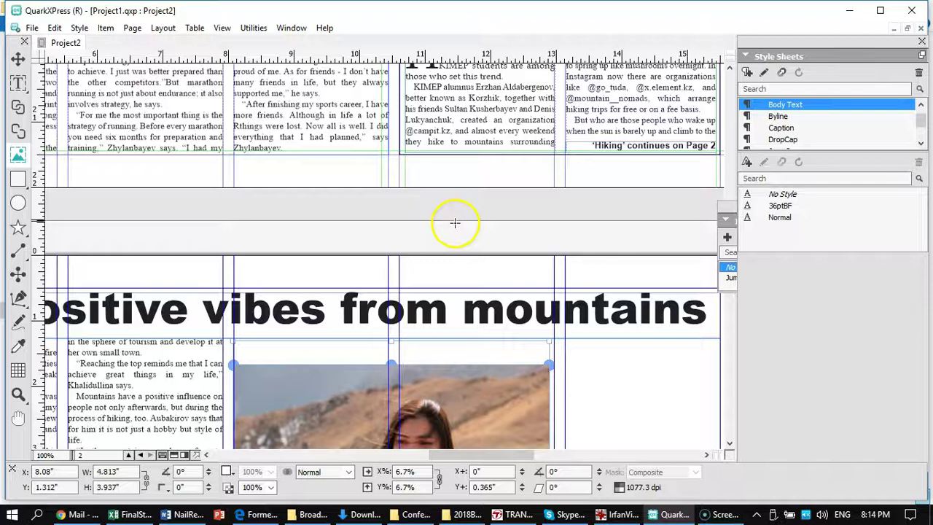
pyautogui.moveTo(369, 389)
pyautogui.mouseDown()
pyautogui.moveTo(367, 369)
pyautogui.moveTo(371, 381)
pyautogui.mouseUp()
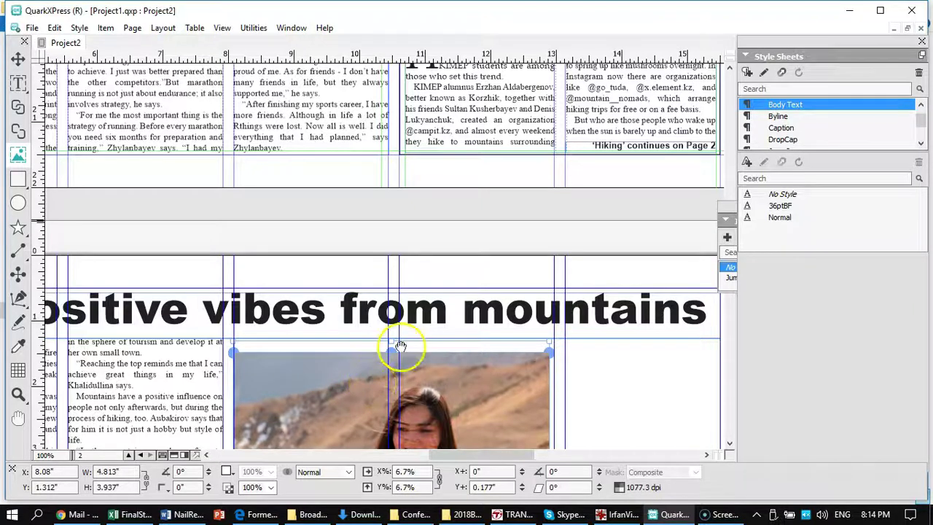
pyautogui.moveTo(391, 340); pyautogui.dragTo(393, 339)
pyautogui.hotkey('ctrl', 'z')
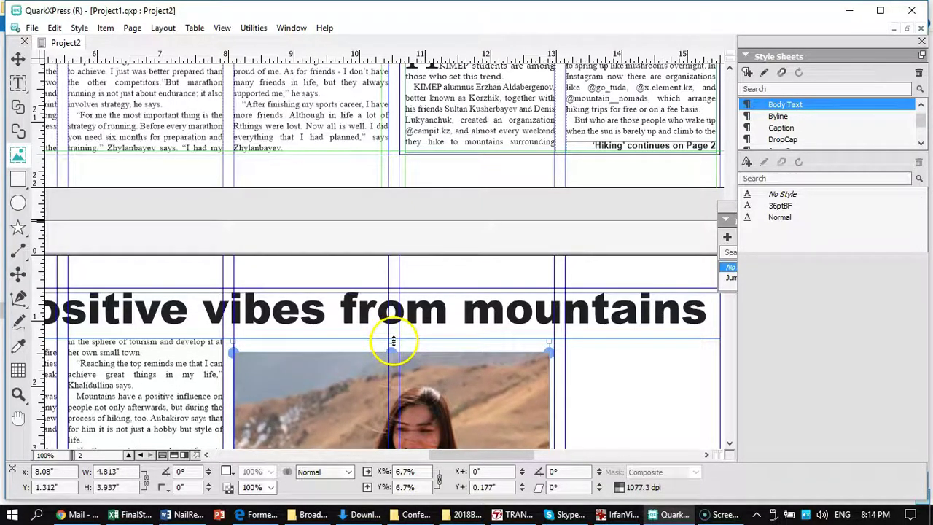
pyautogui.moveTo(362, 373); pyautogui.dragTo(365, 360)
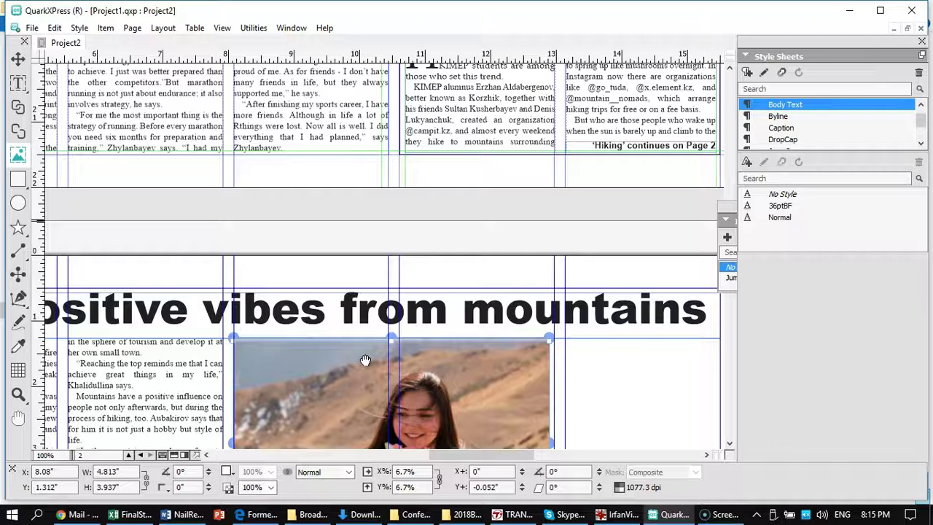
# Step: Scale the photo to 6.8% and resize its picture box to about 4.889" by 3.246", aligned with the column guide
pyautogui.scroll(-4, 599, 354)
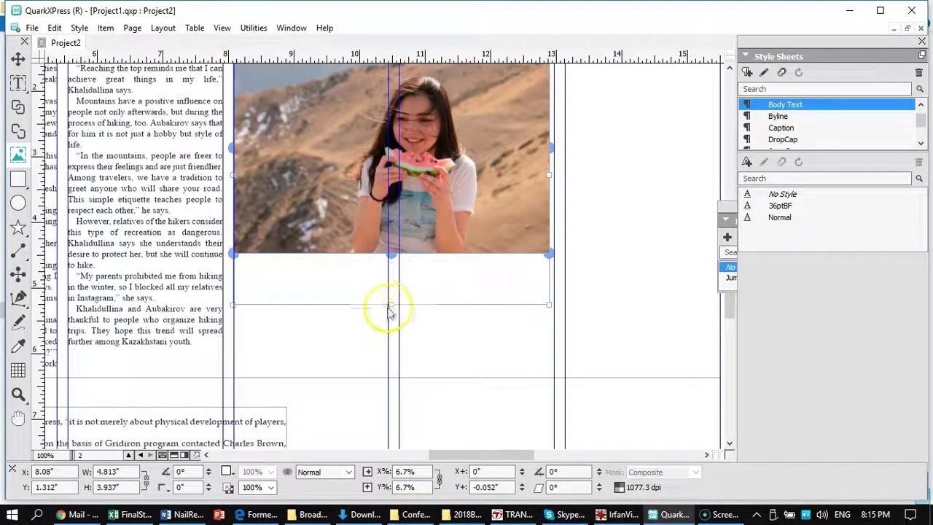
pyautogui.moveTo(546, 304); pyautogui.dragTo(545, 304)
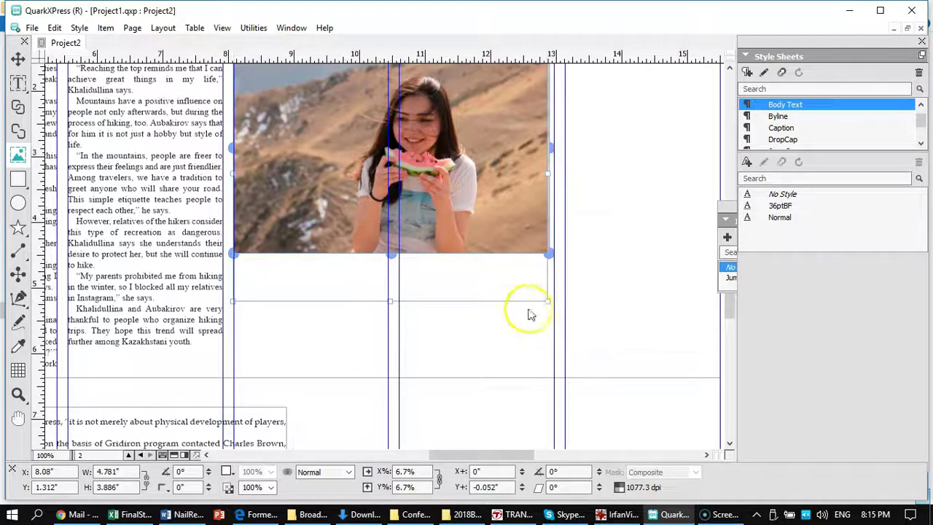
pyautogui.moveTo(390, 301); pyautogui.dragTo(395, 280)
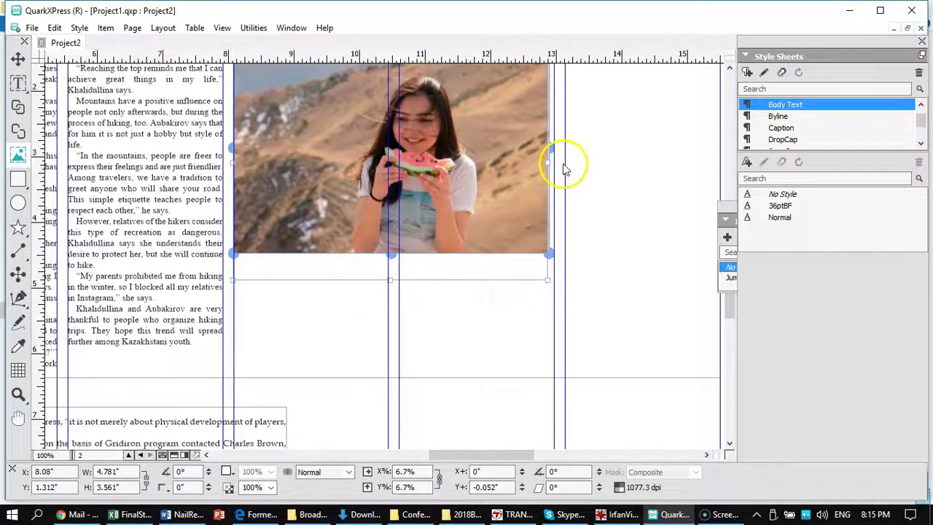
pyautogui.moveTo(550, 163); pyautogui.dragTo(554, 163)
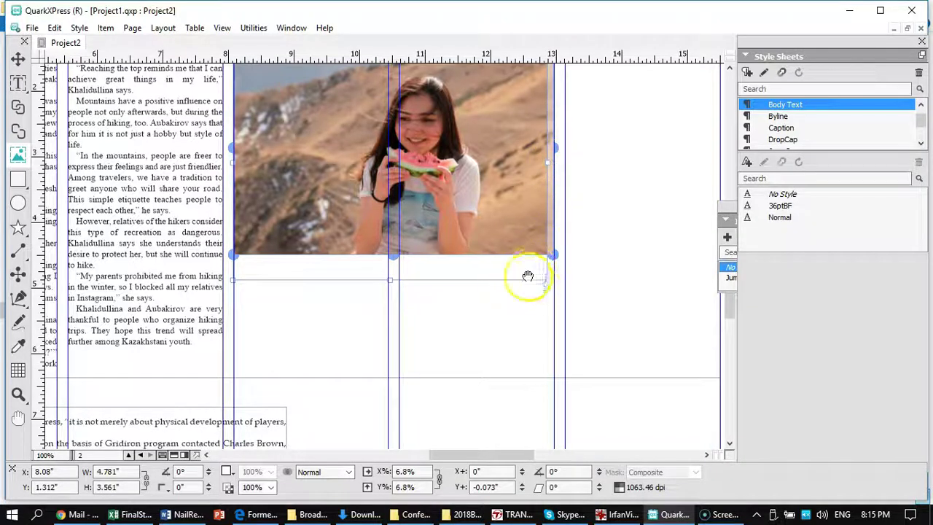
pyautogui.moveTo(548, 279); pyautogui.dragTo(553, 279)
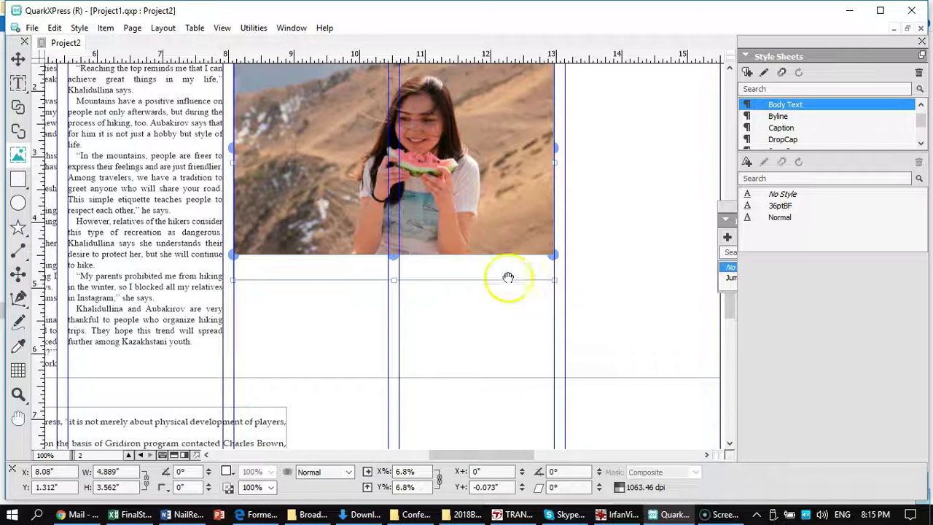
pyautogui.moveTo(394, 282); pyautogui.dragTo(392, 260)
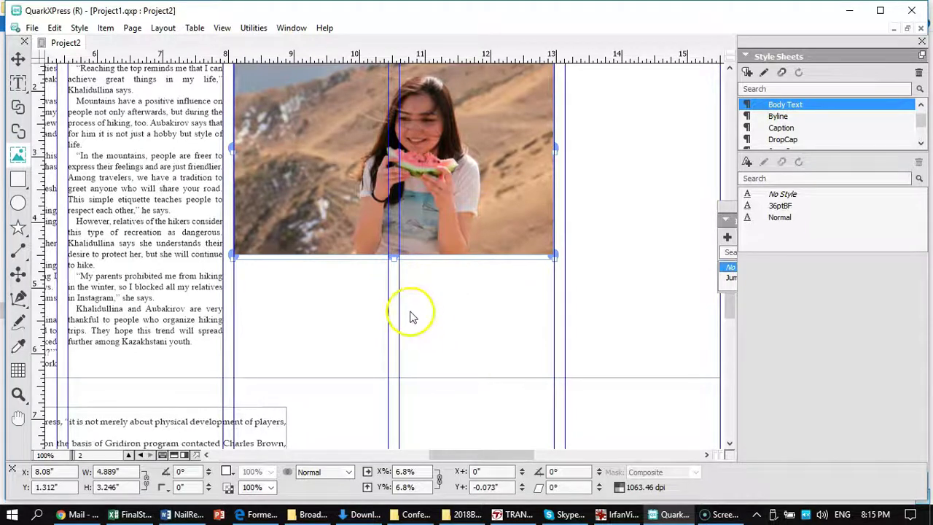
pyautogui.moveTo(393, 259)
pyautogui.mouseDown()
pyautogui.moveTo(536, 270)
pyautogui.moveTo(416, 270)
pyautogui.moveTo(393, 260)
pyautogui.mouseUp()
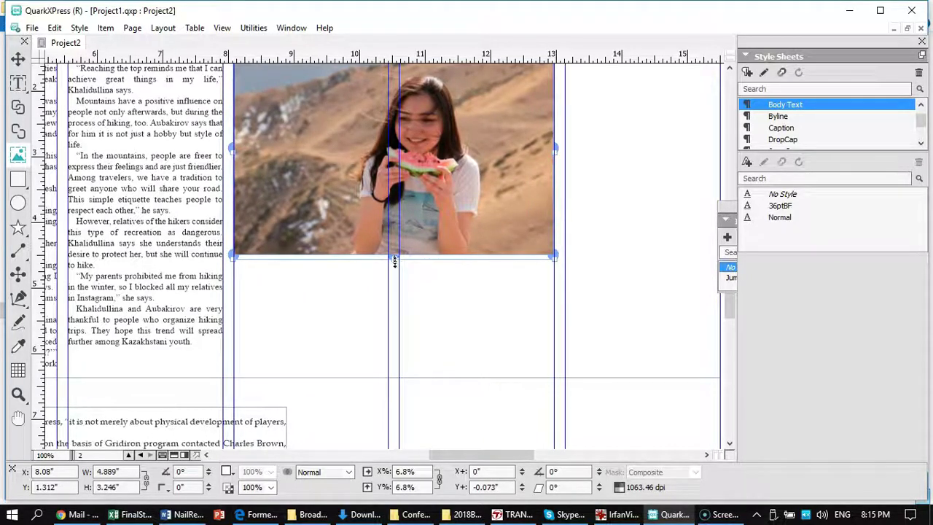
# Step: Fit the picture box to the hiking photo so the gap at its lower edge closes
pyautogui.rightClick(440, 188)
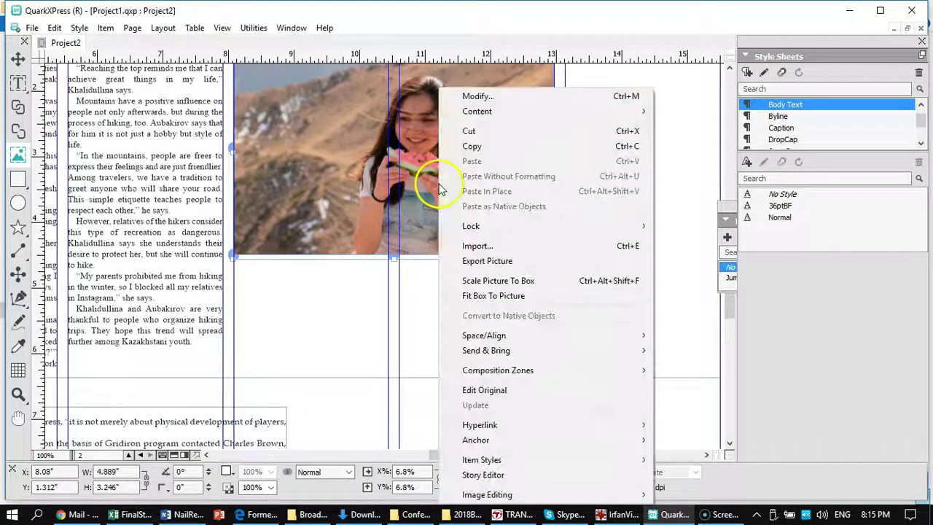
pyautogui.click(481, 296)
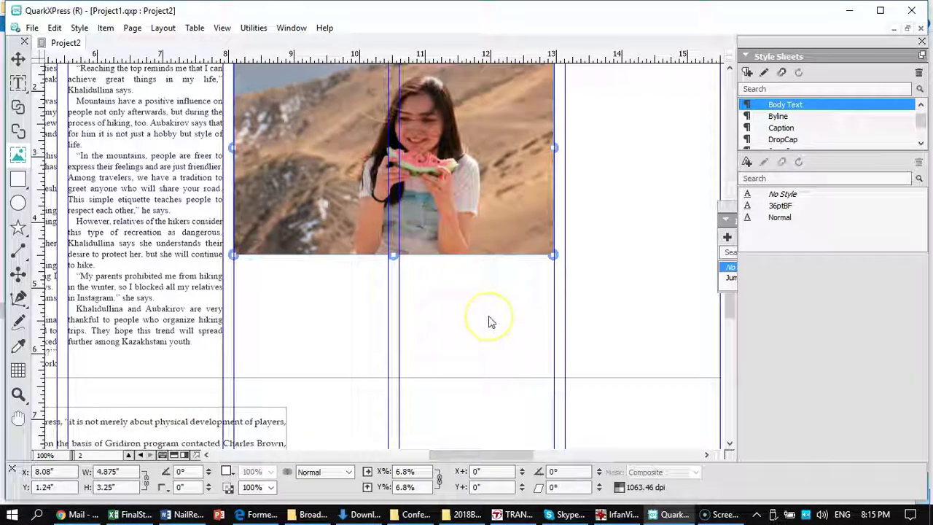
pyautogui.scroll(5, 488, 318)
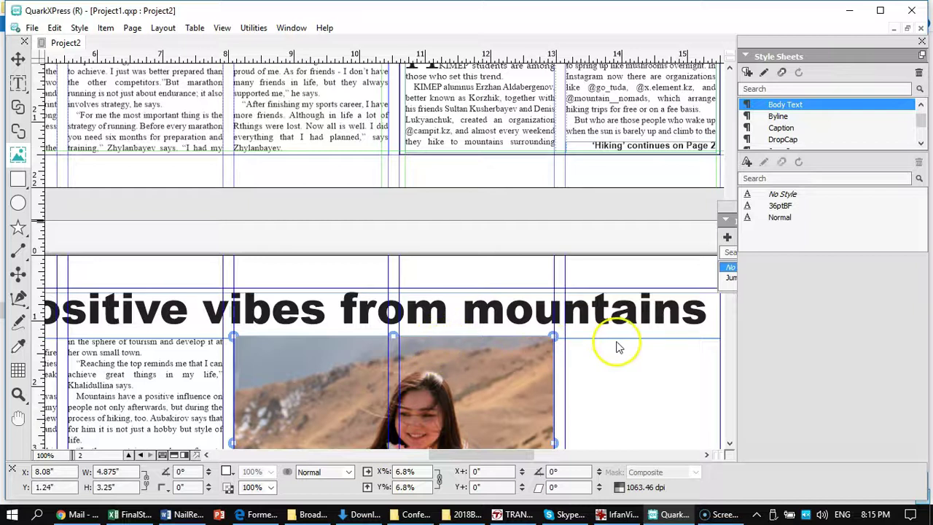
pyautogui.scroll(-4, 615, 354)
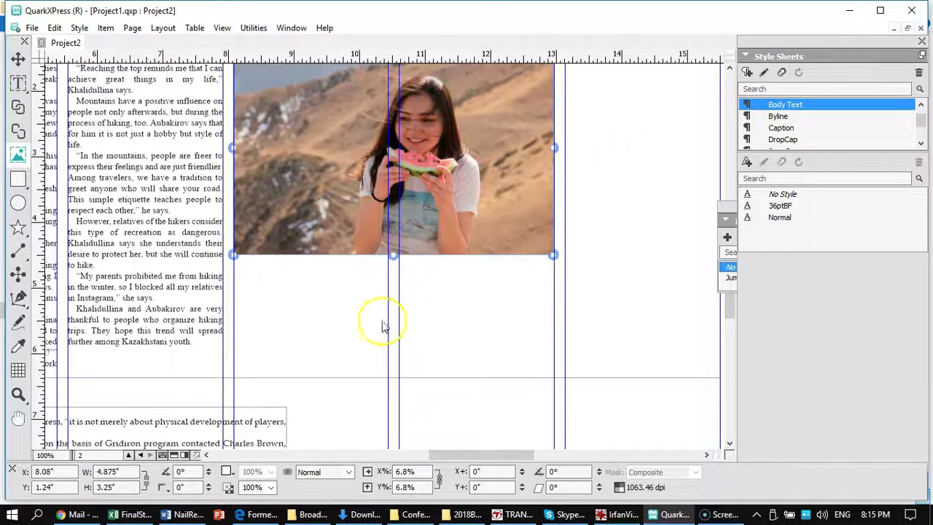
# Step: Shorten the hiking story's six-column text box from its lower edge to a height of about 4.99"
pyautogui.click(146, 244)
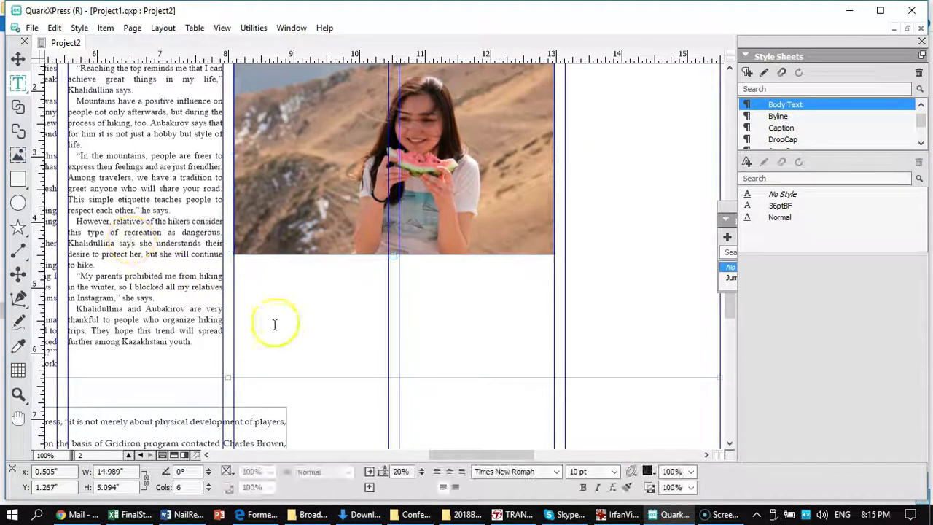
pyautogui.moveTo(562, 441)
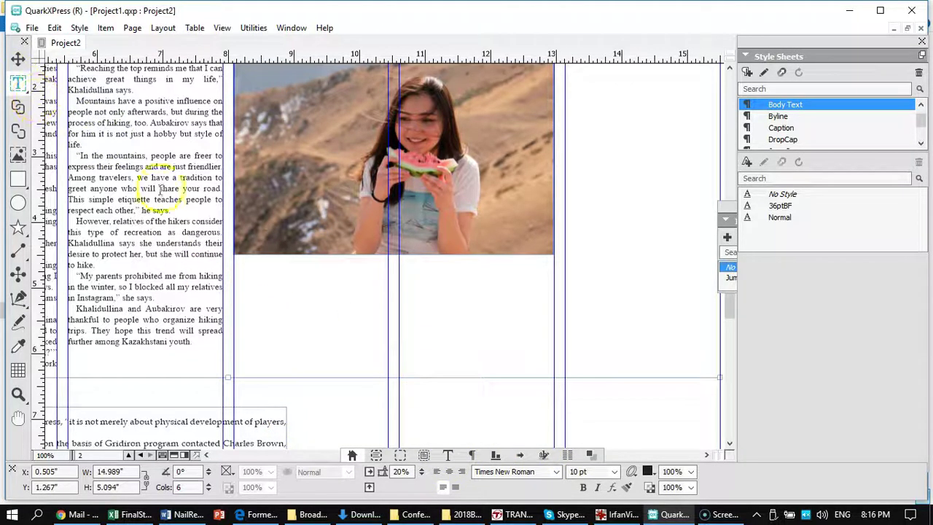
pyautogui.click(17, 85)
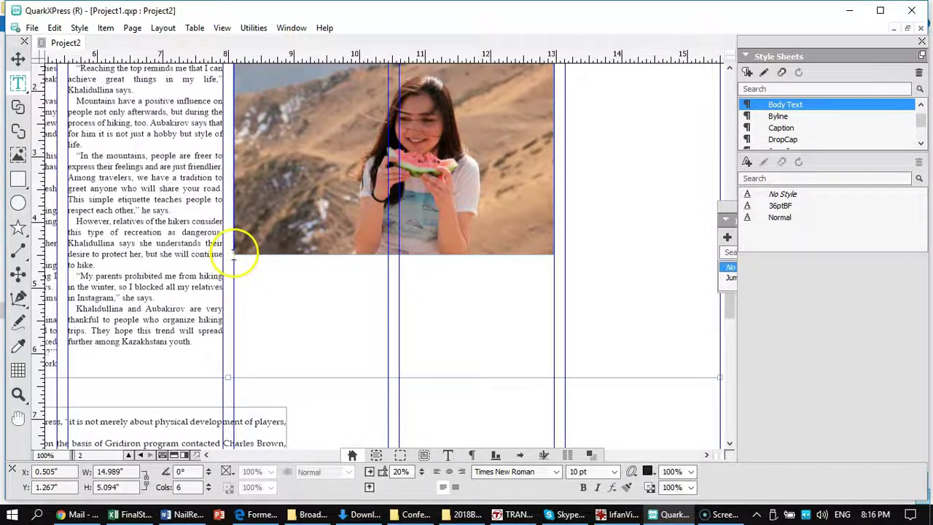
pyautogui.click(553, 290)
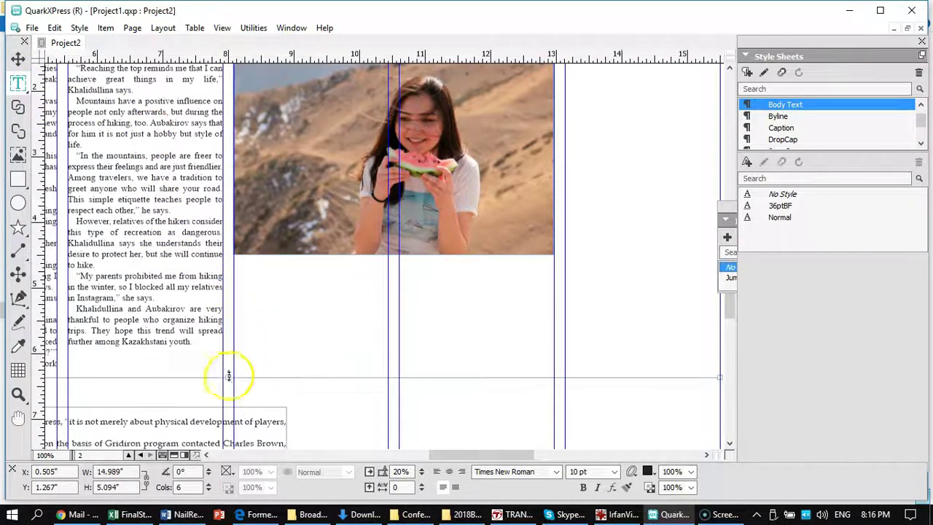
pyautogui.moveTo(230, 377)
pyautogui.mouseDown()
pyautogui.moveTo(230, 357)
pyautogui.moveTo(232, 371)
pyautogui.mouseUp()
# Step: Create a text box reading "caption", place it directly below the photo, and size it to about 4.872" by 0.427", spanning the photo's width
pyautogui.moveTo(318, 383); pyautogui.dragTo(573, 414)
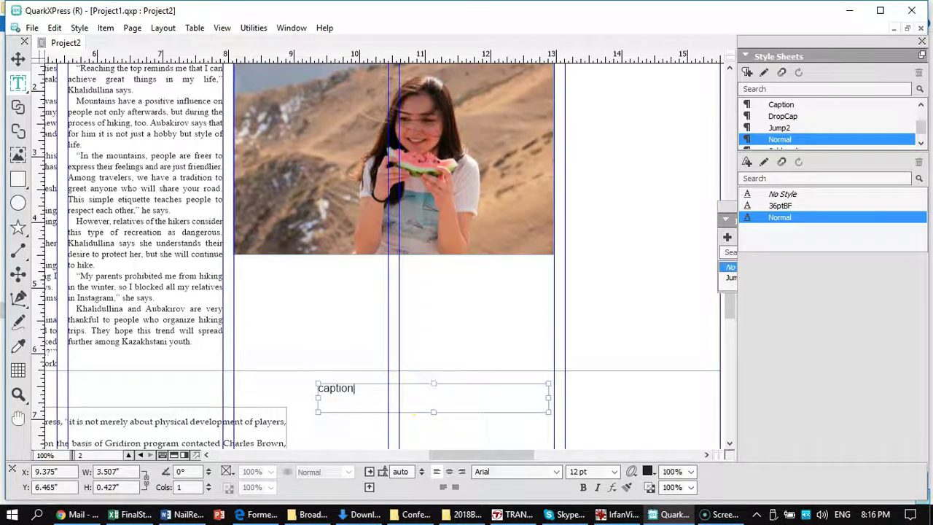
pyautogui.click(13, 61)
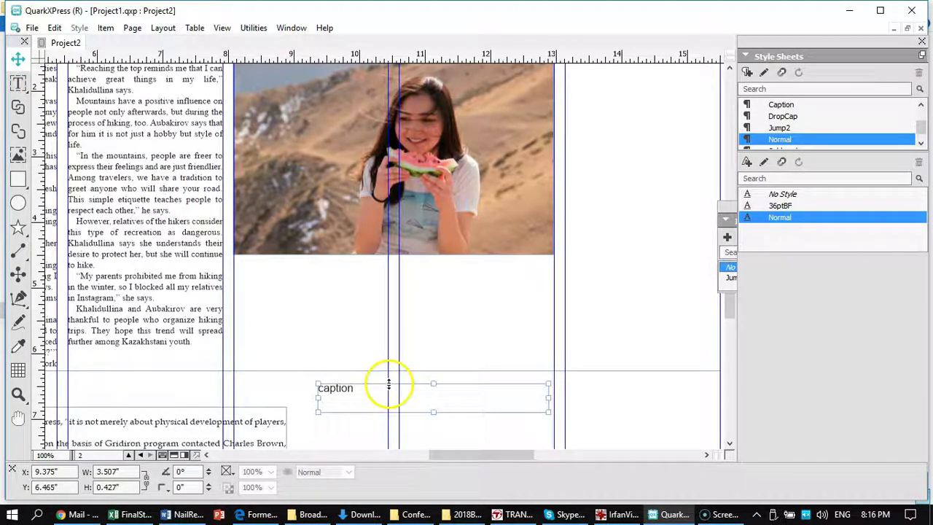
pyautogui.moveTo(419, 392); pyautogui.dragTo(335, 264)
pyautogui.moveTo(466, 271); pyautogui.dragTo(555, 272)
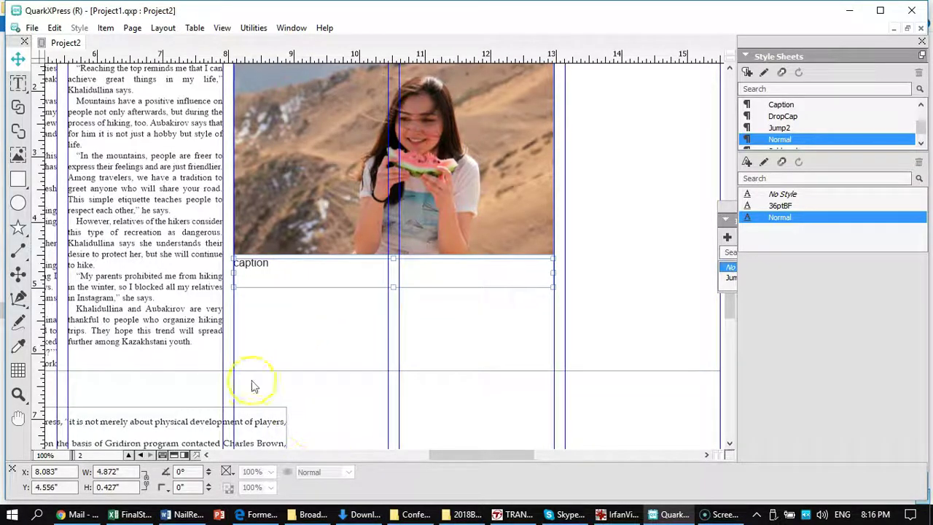
# Step: Copy the accounting student's full name from the first column of the hiking story
pyautogui.moveTo(121, 222); pyautogui.dragTo(330, 304)
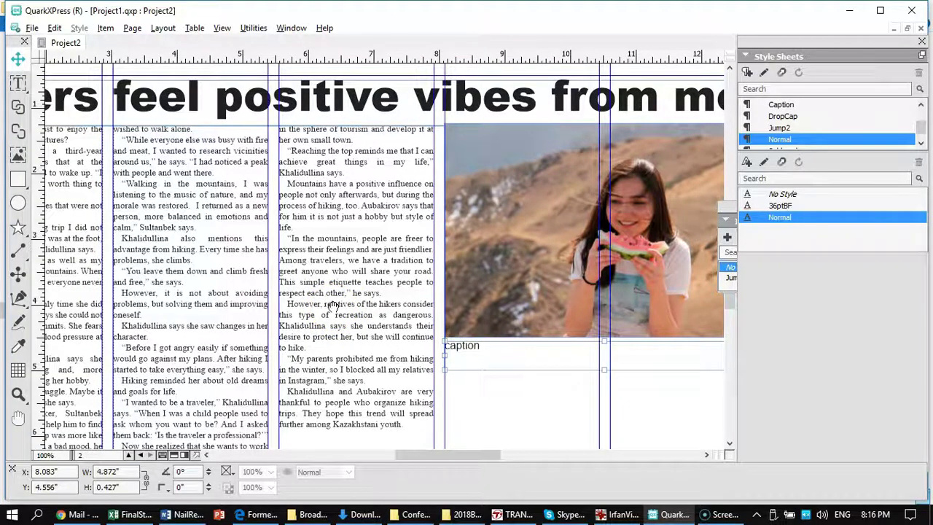
pyautogui.moveTo(330, 305); pyautogui.dragTo(432, 222)
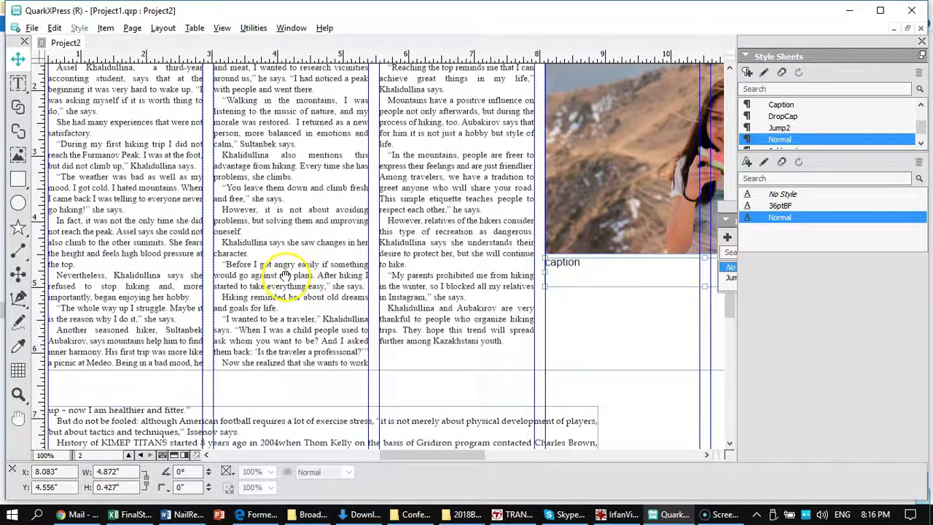
pyautogui.moveTo(248, 208); pyautogui.dragTo(324, 268)
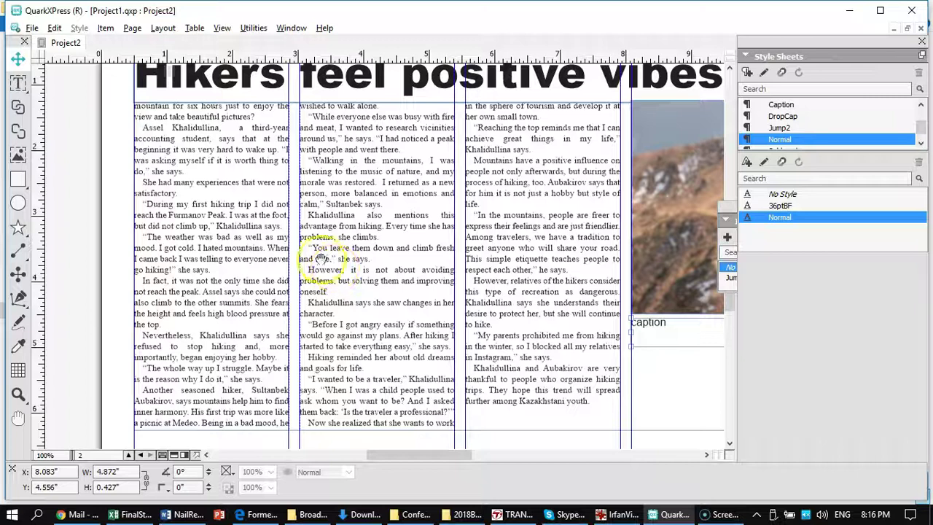
pyautogui.click(211, 127)
pyautogui.click(18, 82)
pyautogui.click(149, 110)
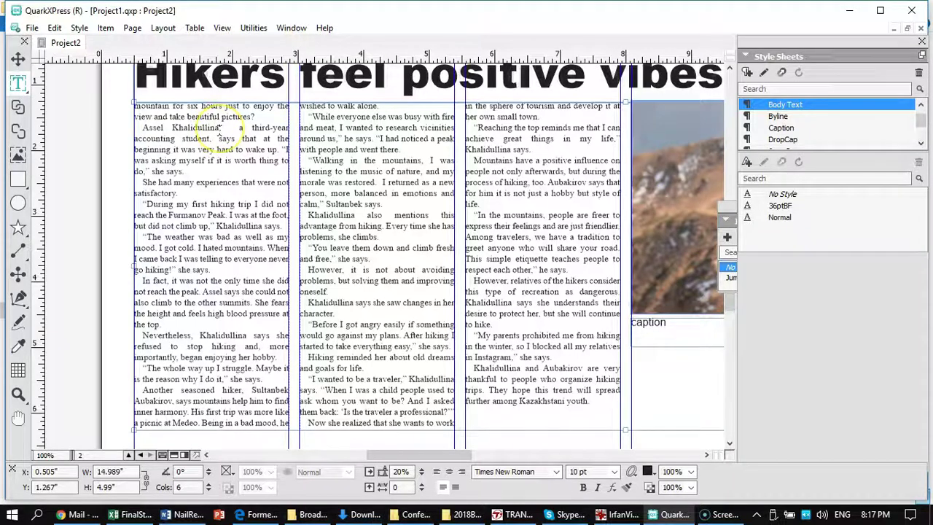
pyautogui.moveTo(219, 128); pyautogui.dragTo(141, 127)
pyautogui.hotkey('ctrl', 'c')
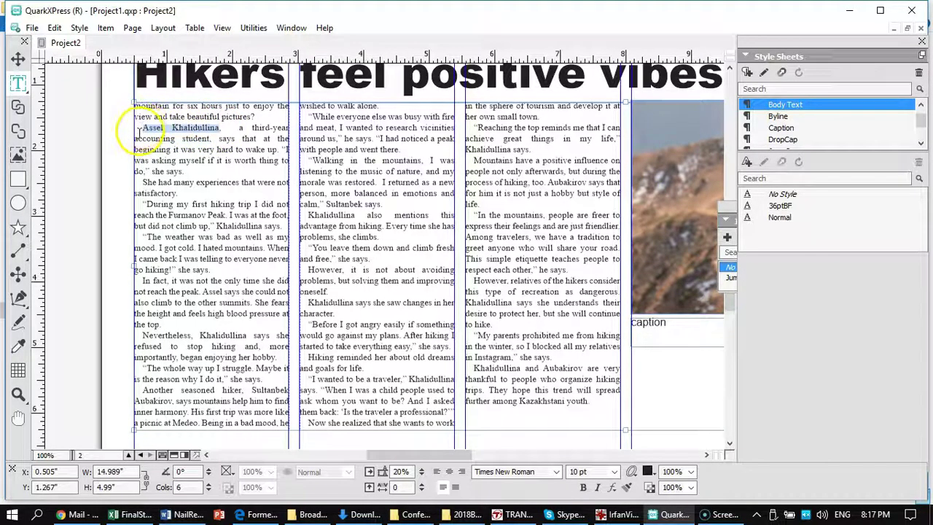
# Step: Try to paste the copied name over the placeholder caption text, and undo the paste
pyautogui.click(283, 216)
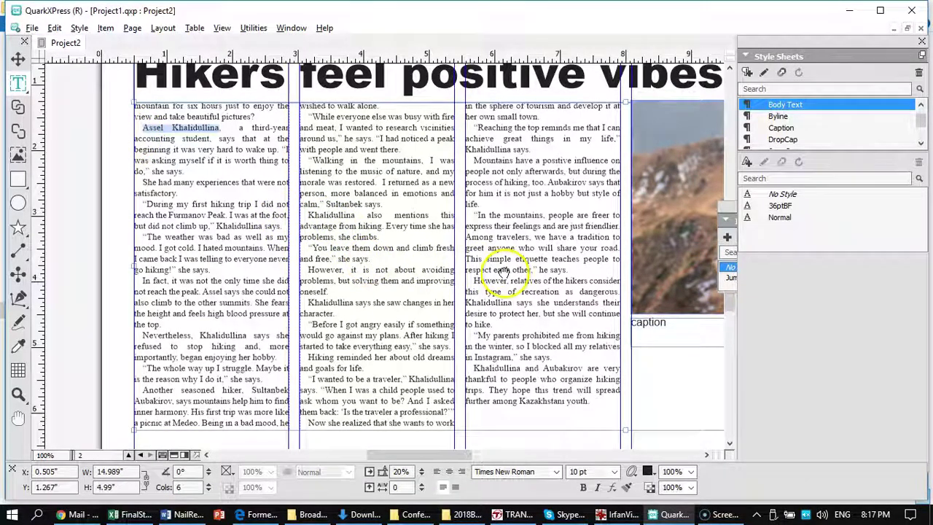
pyautogui.hscroll(8, 503, 269)
pyautogui.scroll(-3, 502, 270)
pyautogui.click(368, 223)
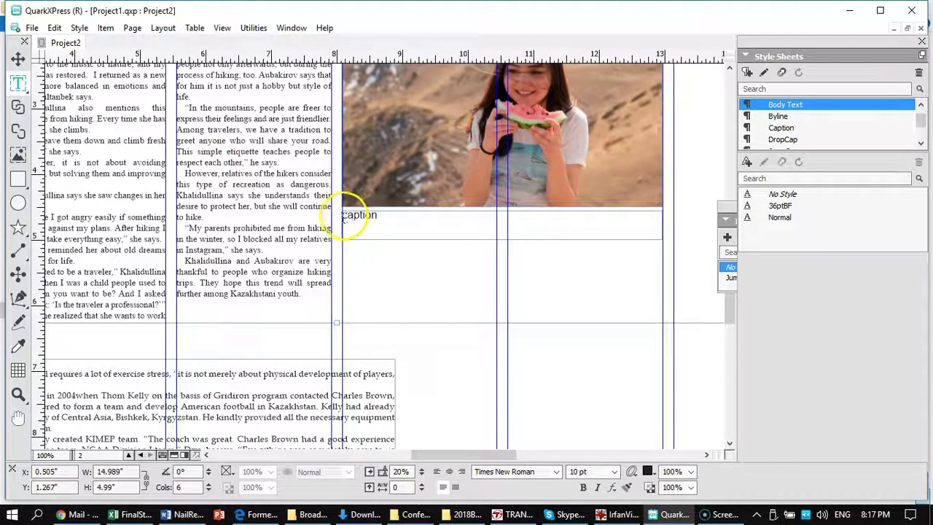
pyautogui.hscroll(-8, 340, 224)
pyautogui.scroll(3, 340, 223)
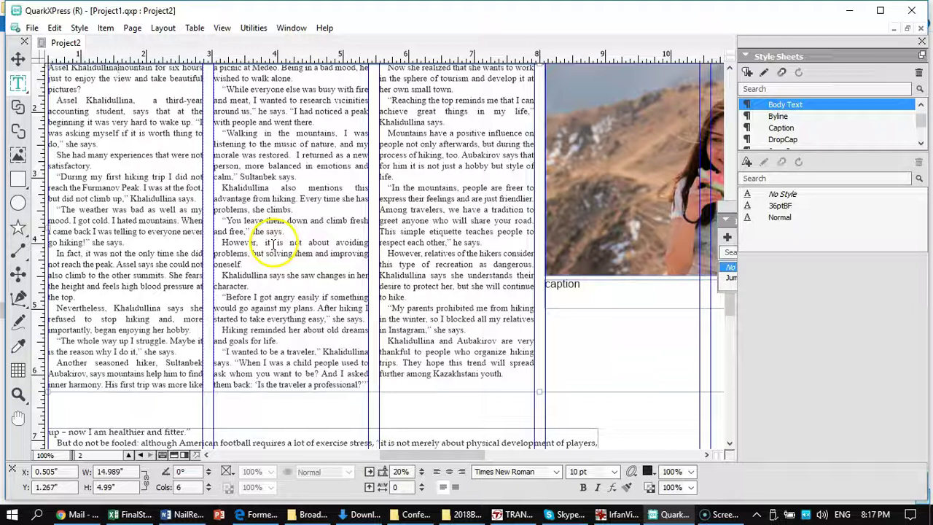
pyautogui.click(54, 28)
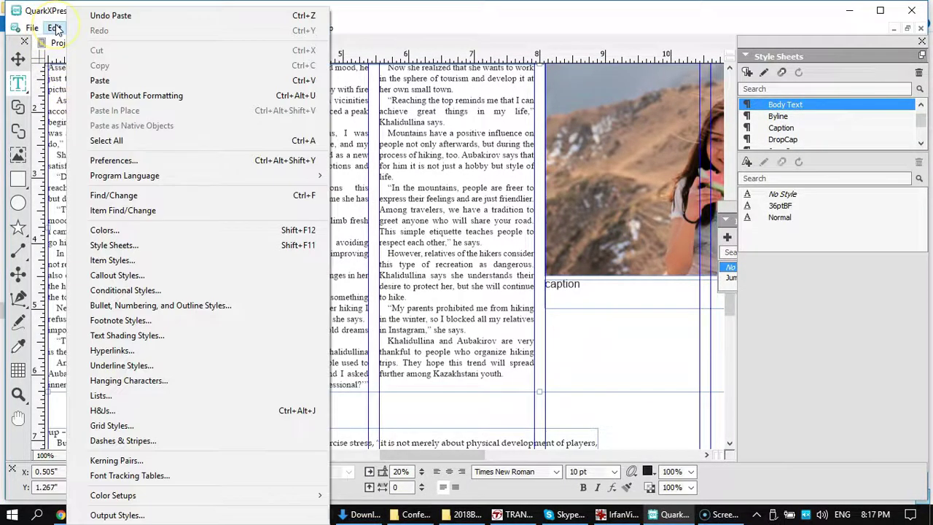
pyautogui.click(115, 16)
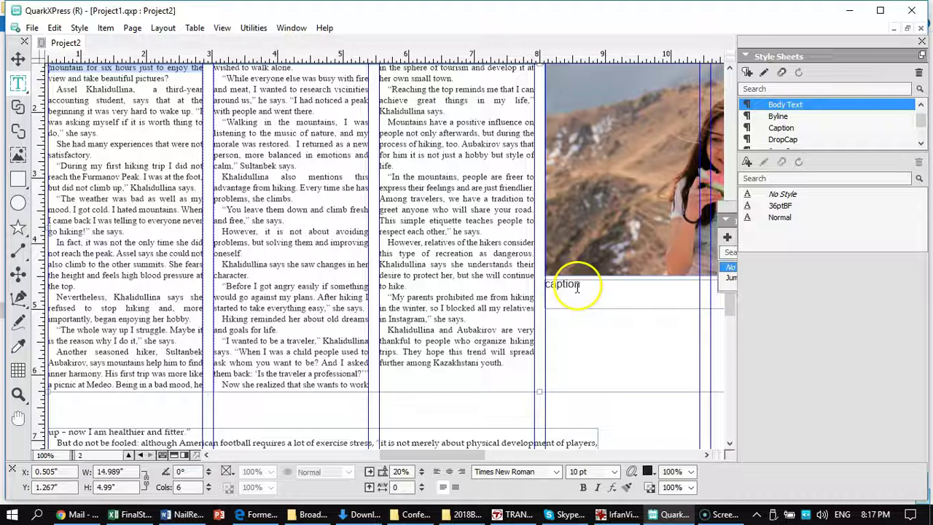
# Step: Replace the placeholder "caption" in the text box below the photo with the student's copied full name
pyautogui.click(18, 81)
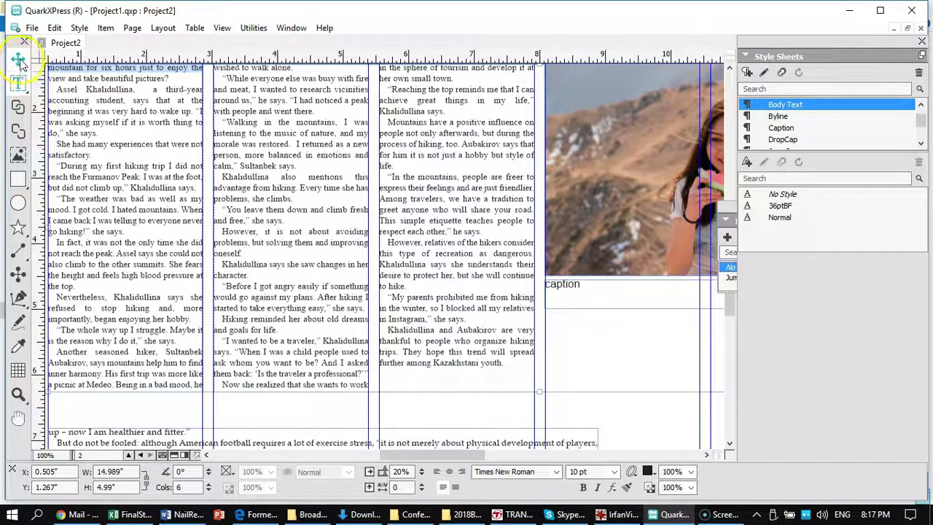
pyautogui.moveTo(658, 389); pyautogui.dragTo(392, 317)
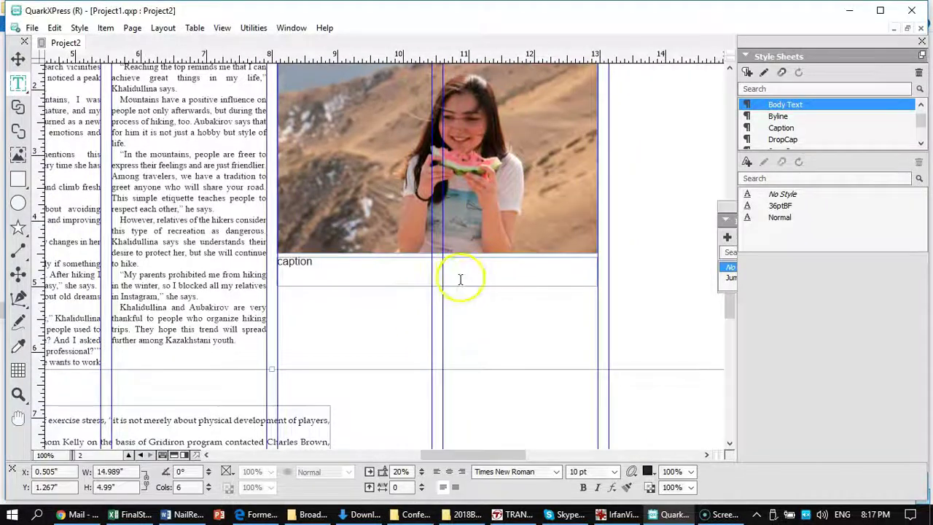
pyautogui.doubleClick(315, 264)
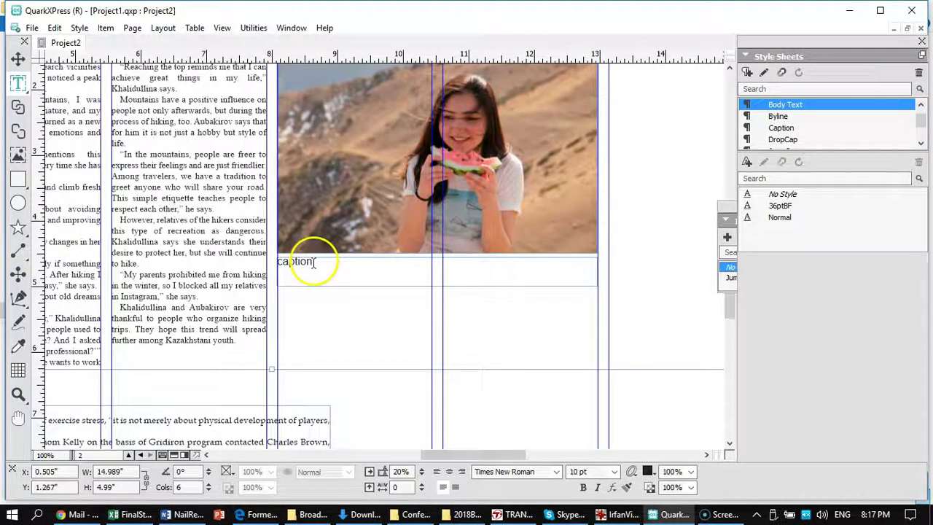
pyautogui.click(312, 264)
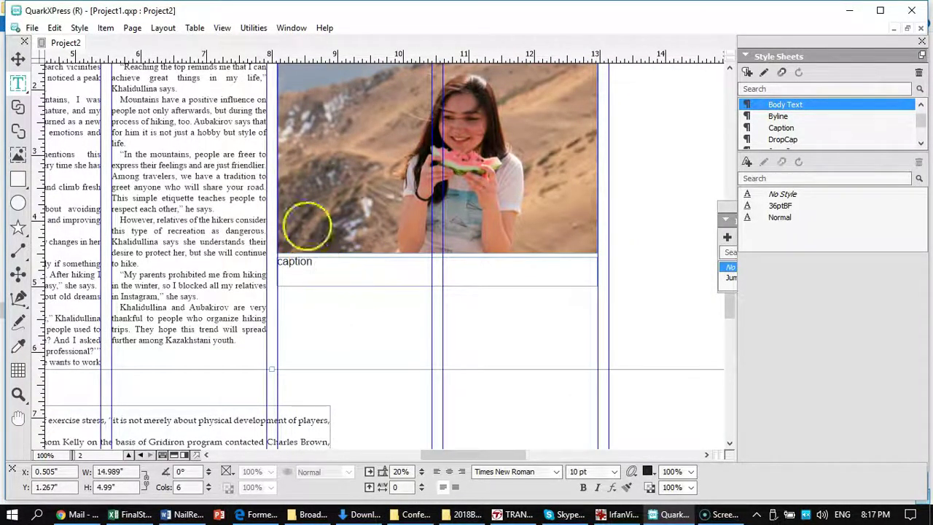
pyautogui.click(21, 63)
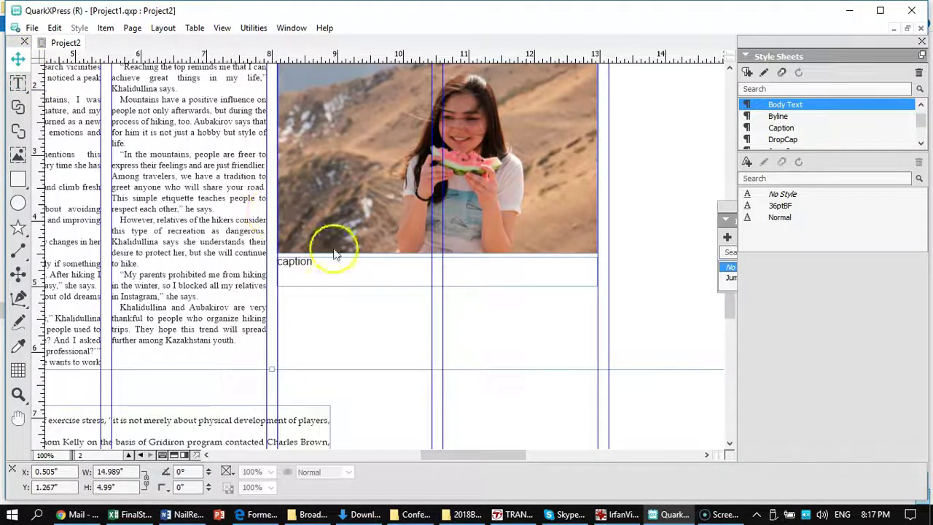
pyautogui.click(396, 284)
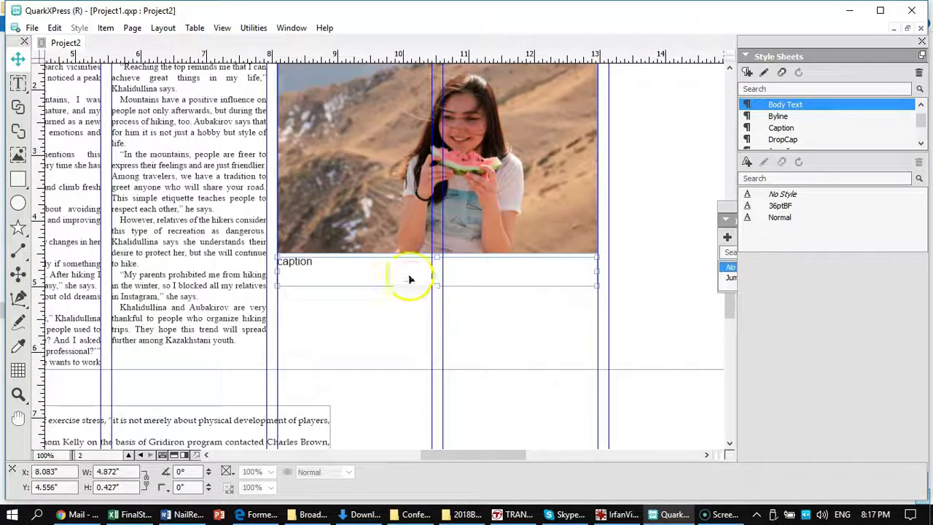
pyautogui.doubleClick(315, 261)
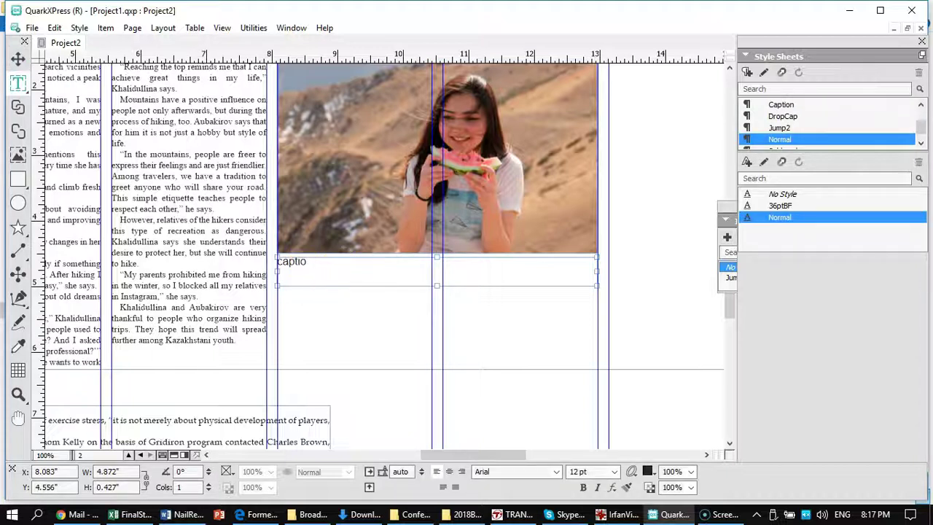
pyautogui.press('BackSpace')
pyautogui.press('BackSpace')
pyautogui.hotkey('ctrl', 'v')
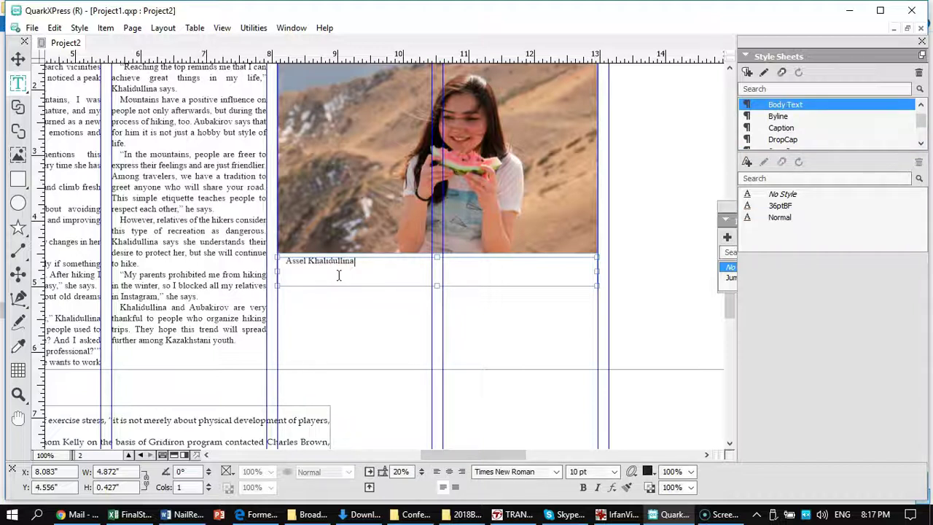
# Step: Continue the caption with ", a KIMEP accounting student, enjoys a snack during the hike." and apply the Caption paragraph style to it
pyautogui.click(384, 273)
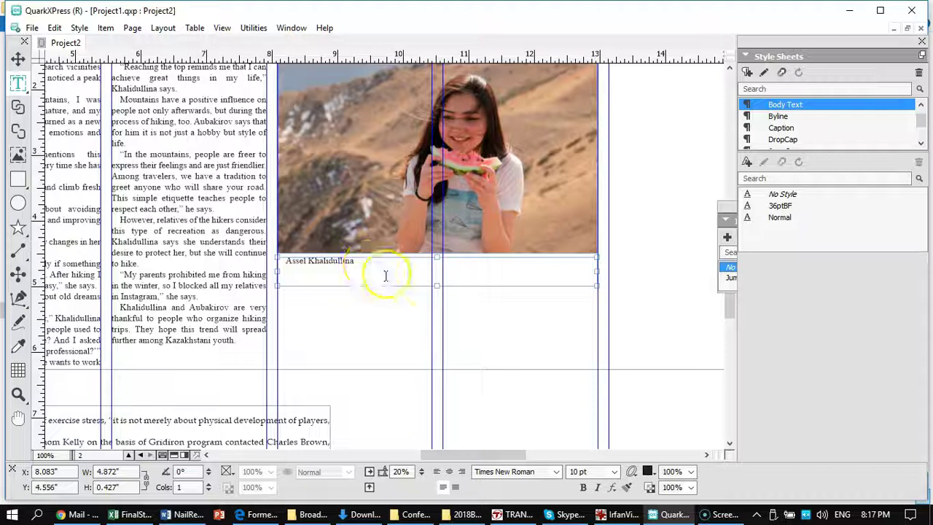
pyautogui.click(385, 274)
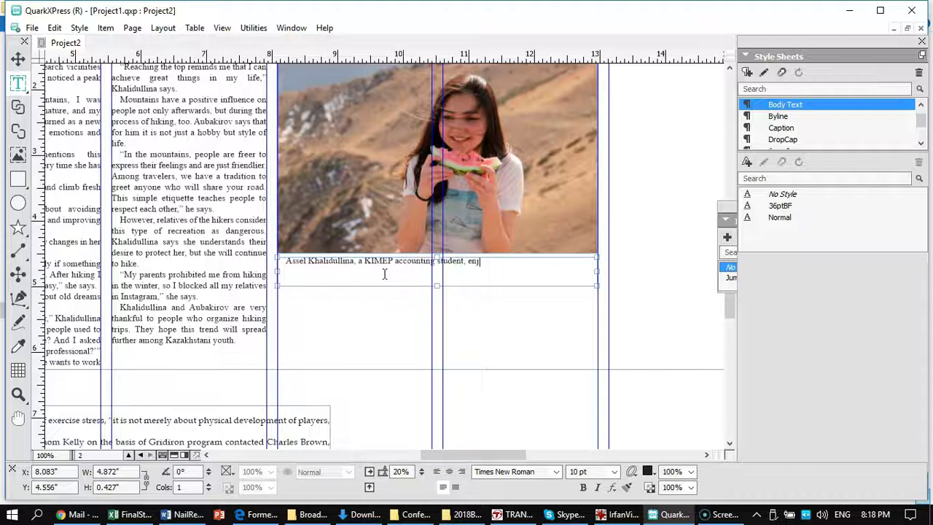
pyautogui.click(384, 273)
pyautogui.write('the')
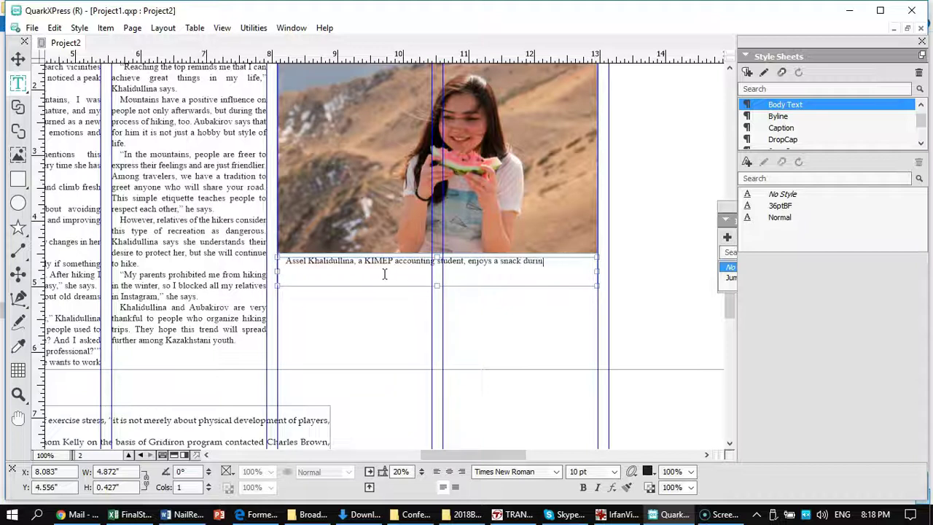
pyautogui.write('hile hike.')
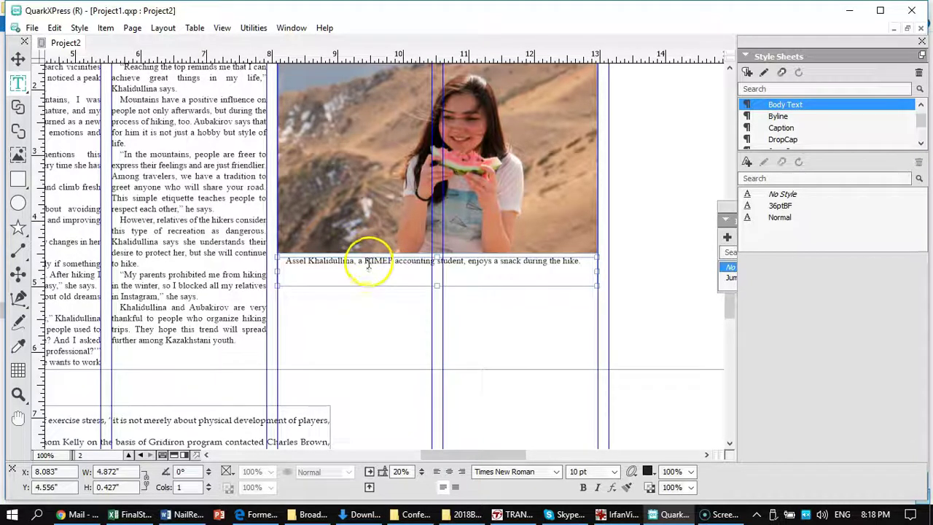
pyautogui.tripleClick(368, 264)
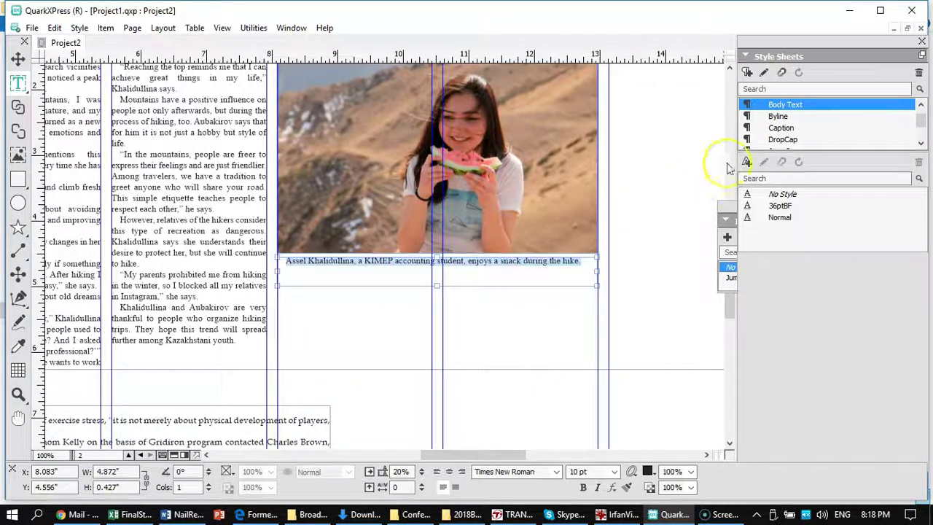
pyautogui.click(786, 132)
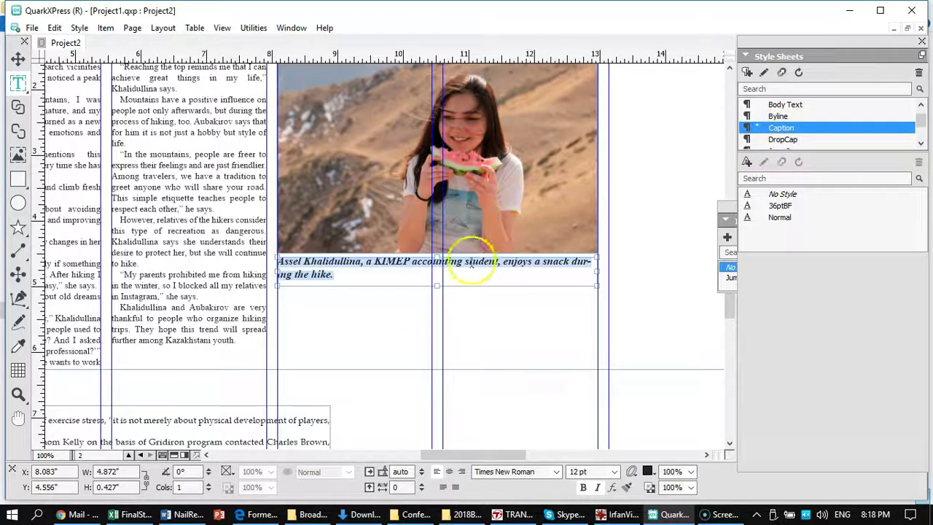
# Step: Change the end of the photo caption to read "during her hike up the mountain near Almaty."
pyautogui.click(332, 277)
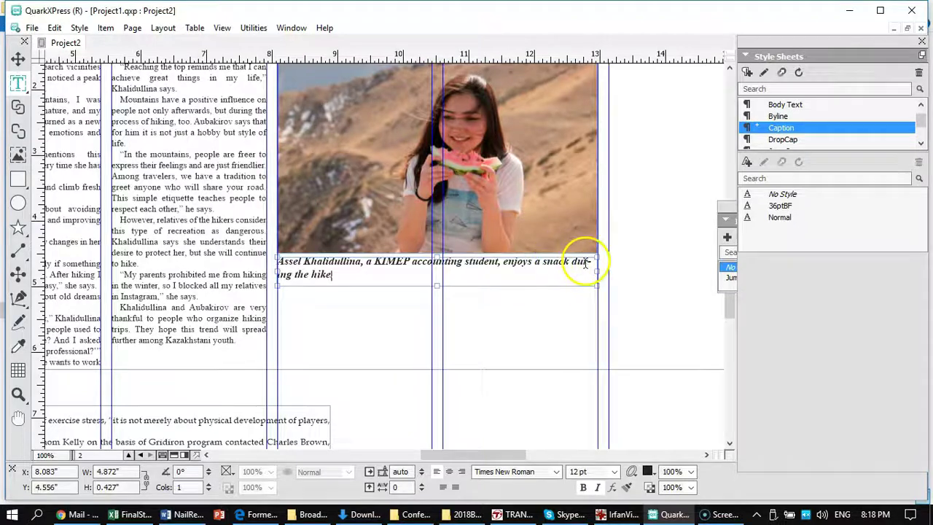
pyautogui.write('.')
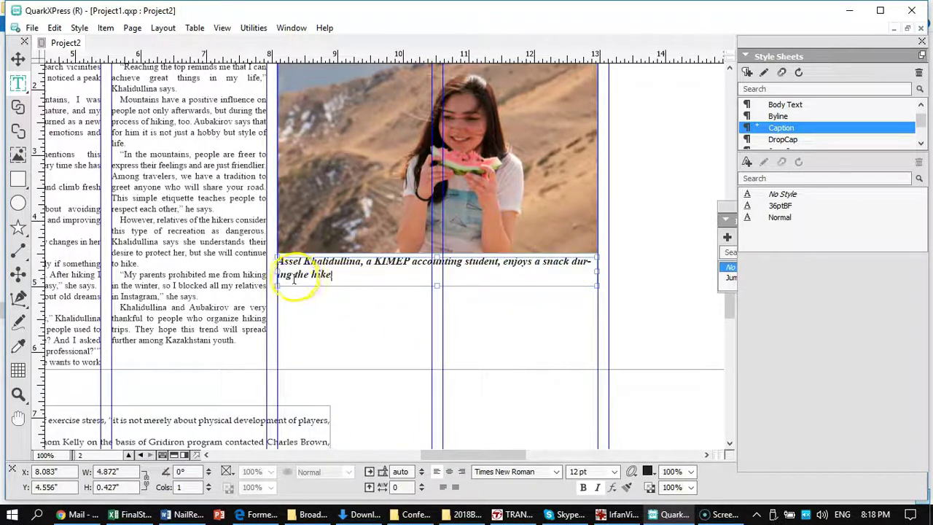
pyautogui.doubleClick(300, 274)
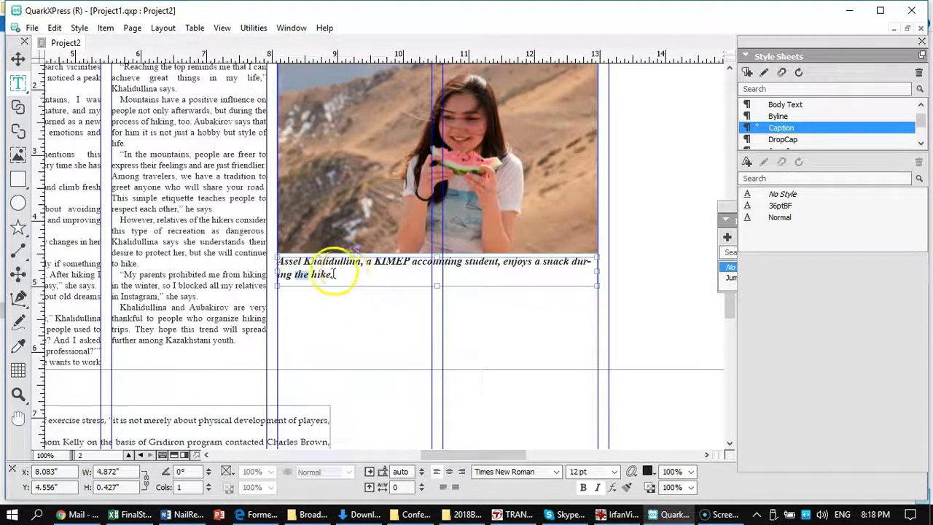
pyautogui.write('her')
pyautogui.click(333, 274)
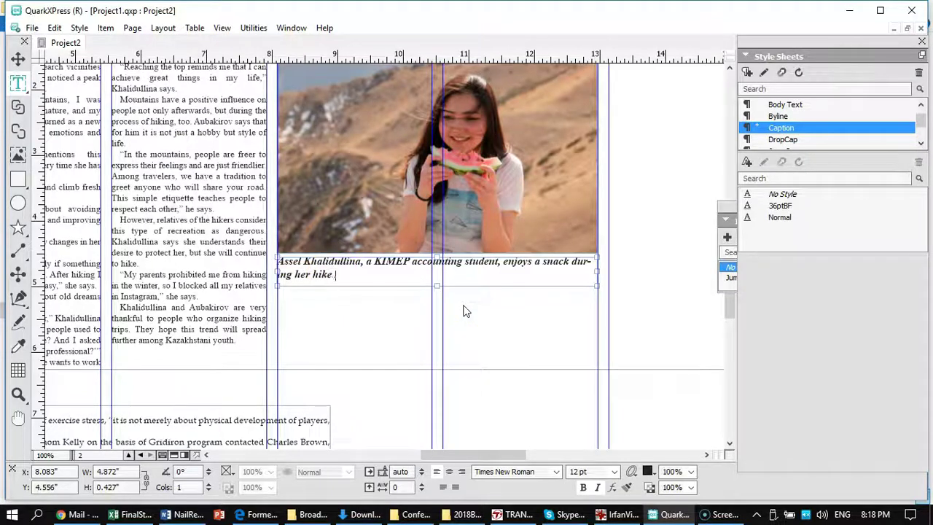
pyautogui.write('up the mountain')
pyautogui.press('BackSpace')
pyautogui.press('BackSpace')
pyautogui.write('near Almaty')
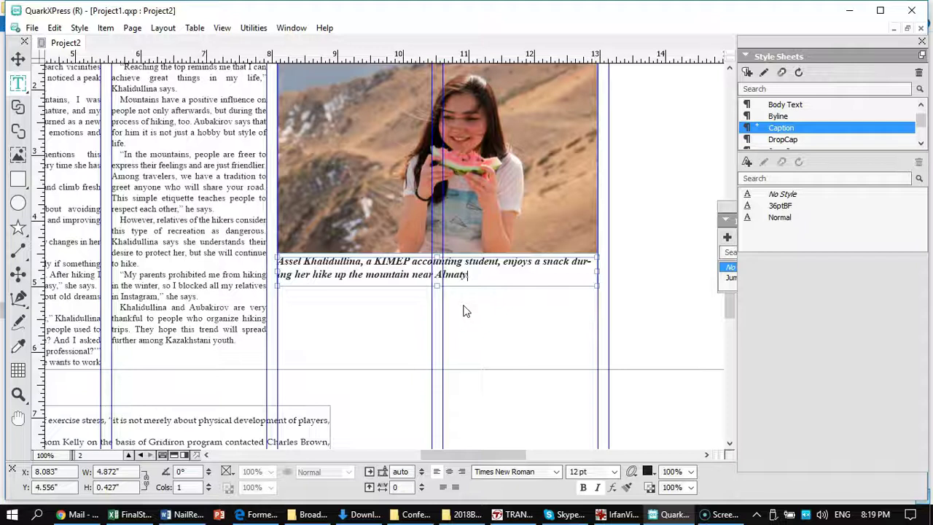
pyautogui.write('.')
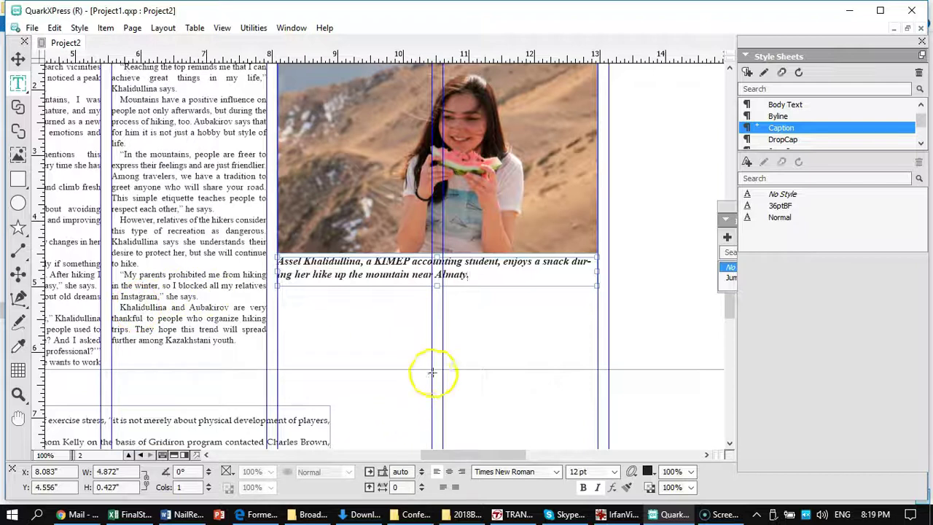
# Step: Raise the bottom edge of the hiking story's text box by about half an inch to even out its columns
pyautogui.click(18, 59)
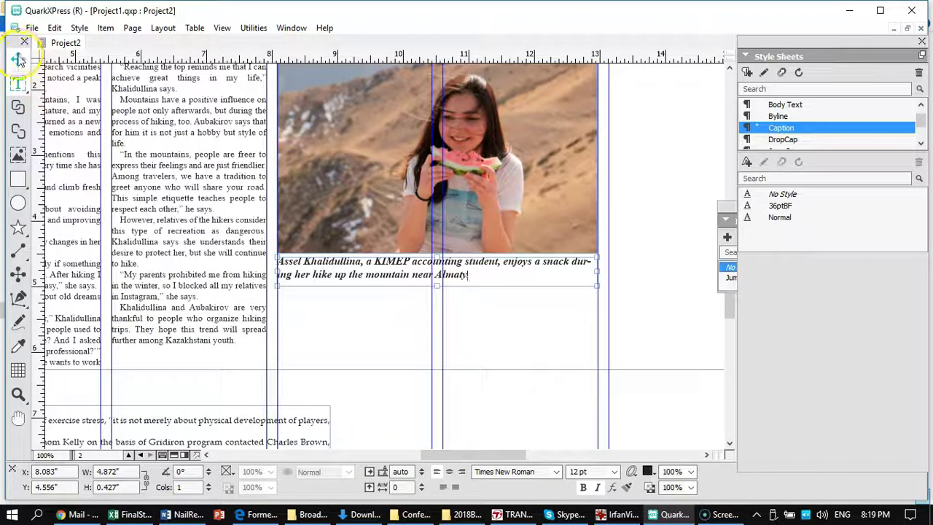
pyautogui.click(357, 368)
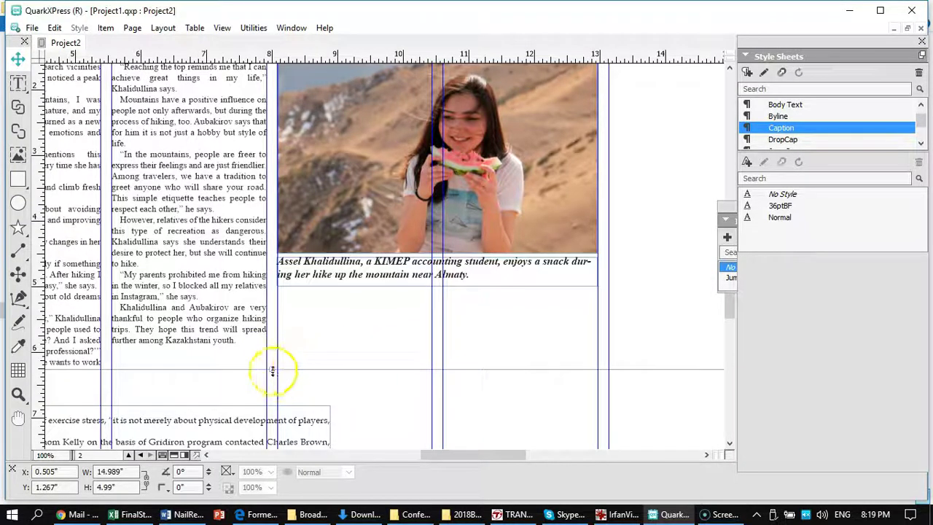
pyautogui.moveTo(271, 370); pyautogui.dragTo(273, 336)
# Step: Set the caption box's text runaround to Item so the story text flows below the caption
pyautogui.click(500, 283)
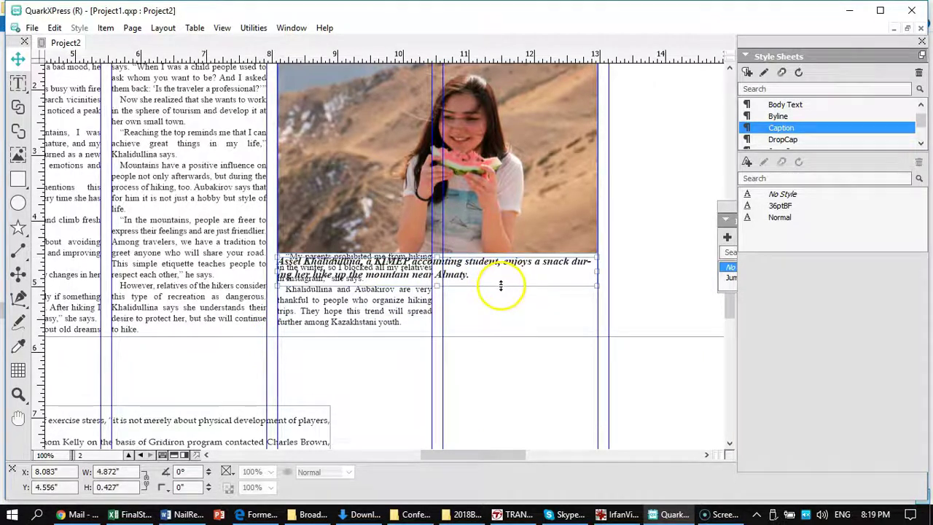
pyautogui.click(17, 62)
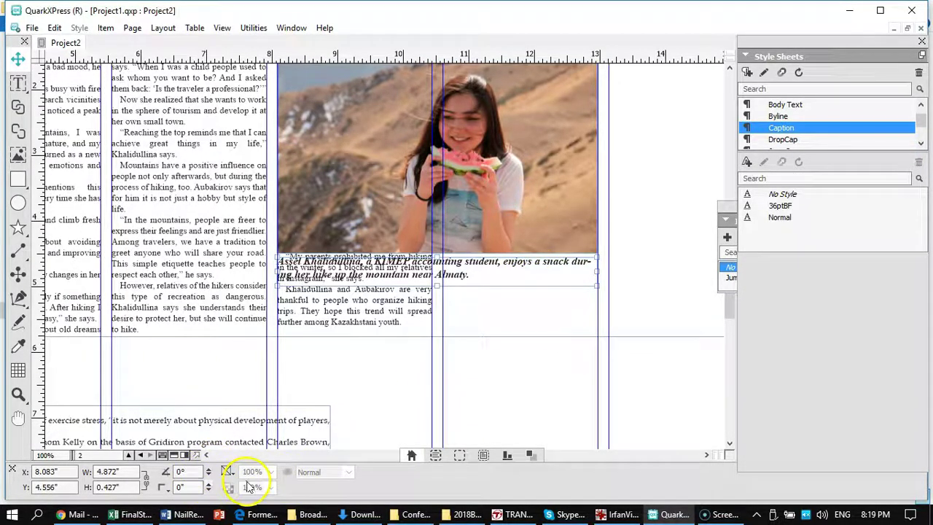
pyautogui.click(483, 455)
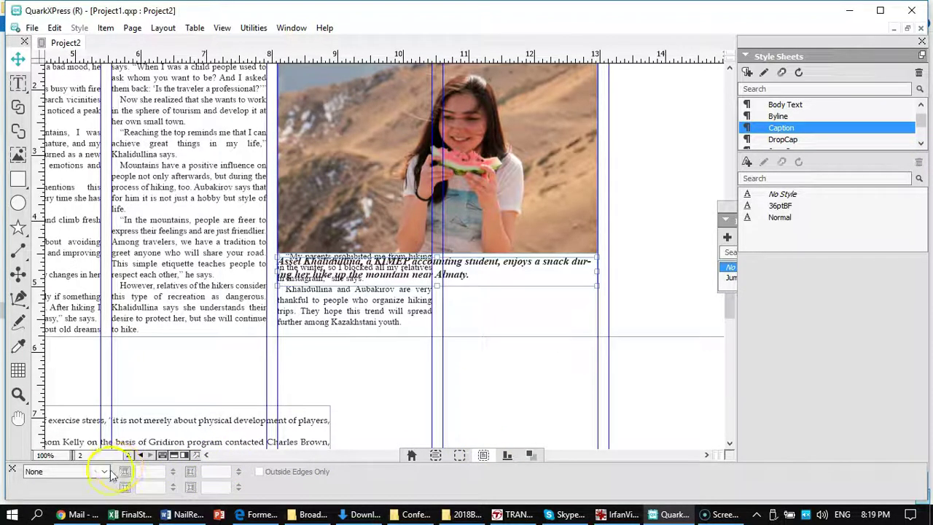
pyautogui.click(106, 472)
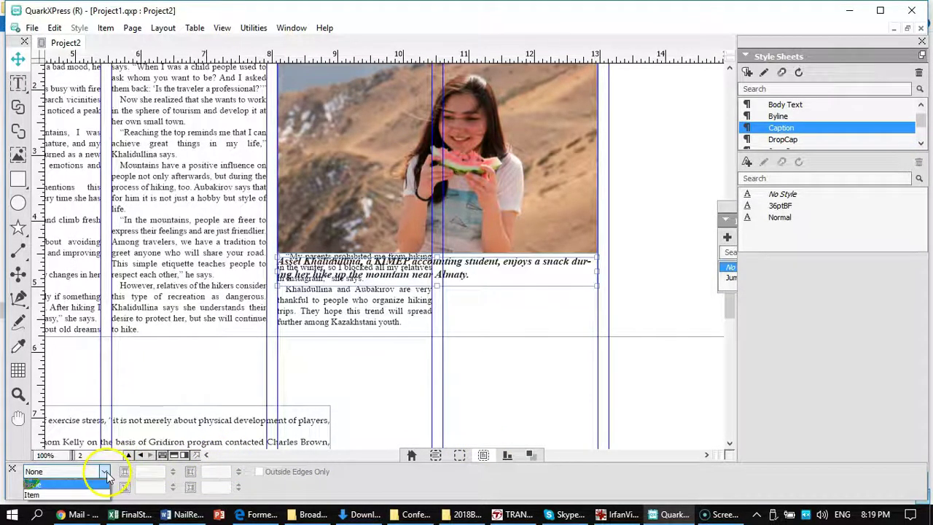
pyautogui.click(76, 497)
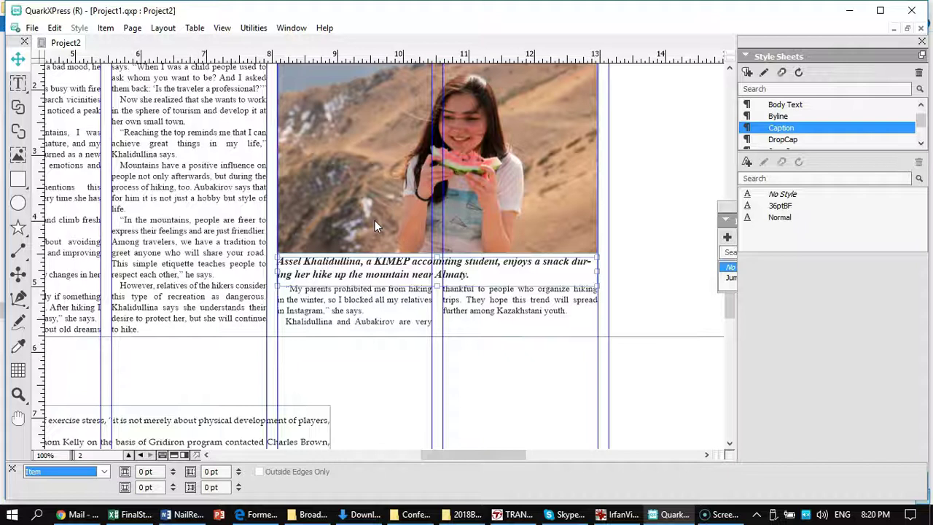
pyautogui.click(547, 357)
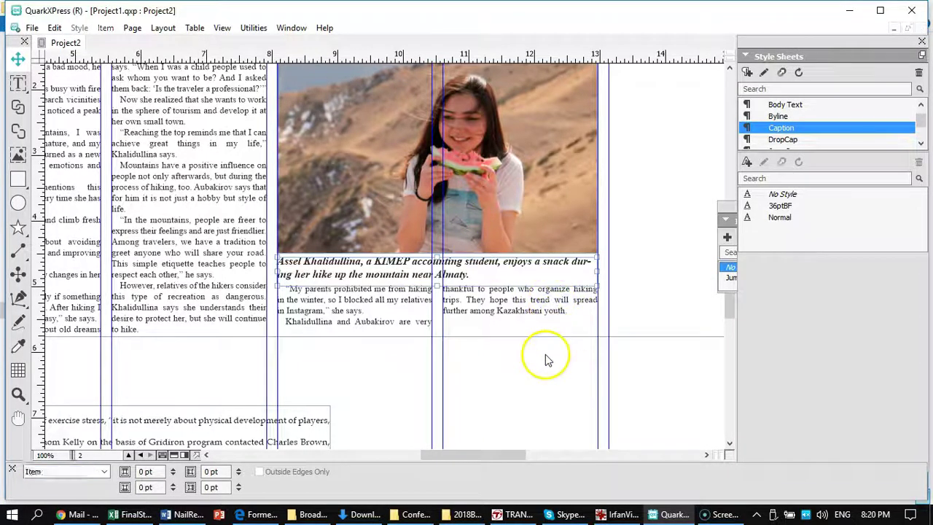
# Step: Shorten the hiking story's text box to about 3.78 in high, ending just below the photo caption
pyautogui.hotkey('ctrl', '0')
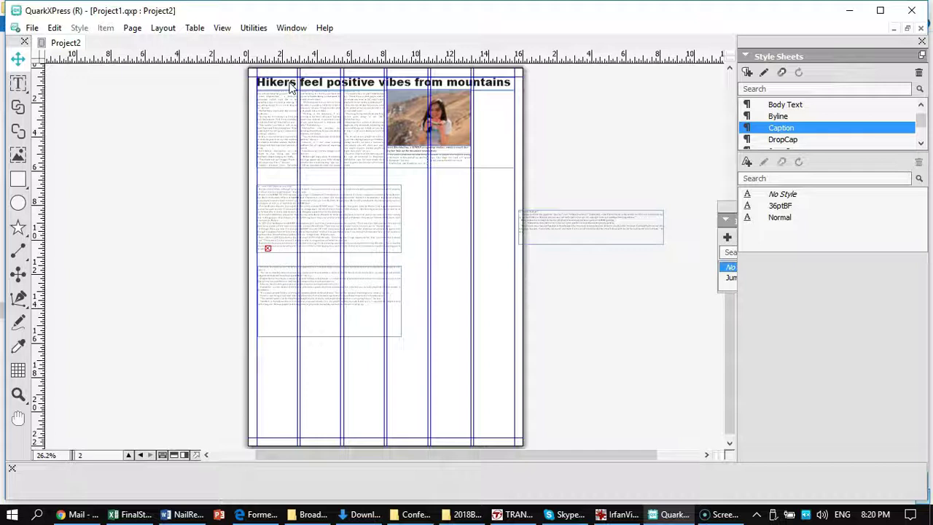
pyautogui.click(370, 144)
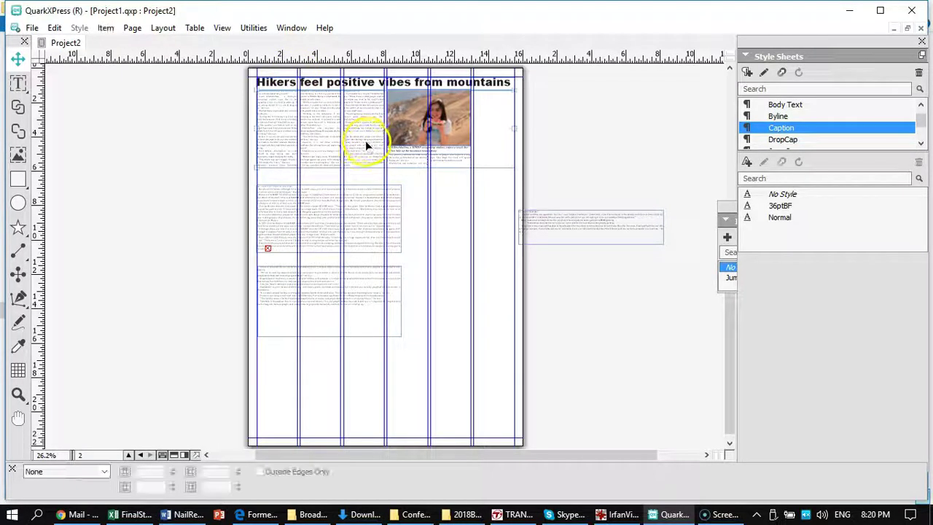
pyautogui.moveTo(386, 167); pyautogui.dragTo(384, 157)
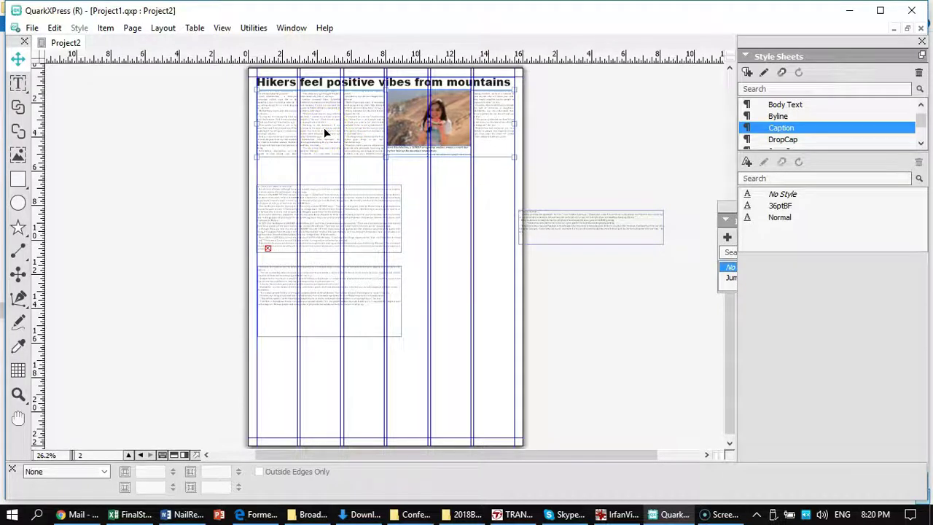
pyautogui.hotkey('ctrl', '1')
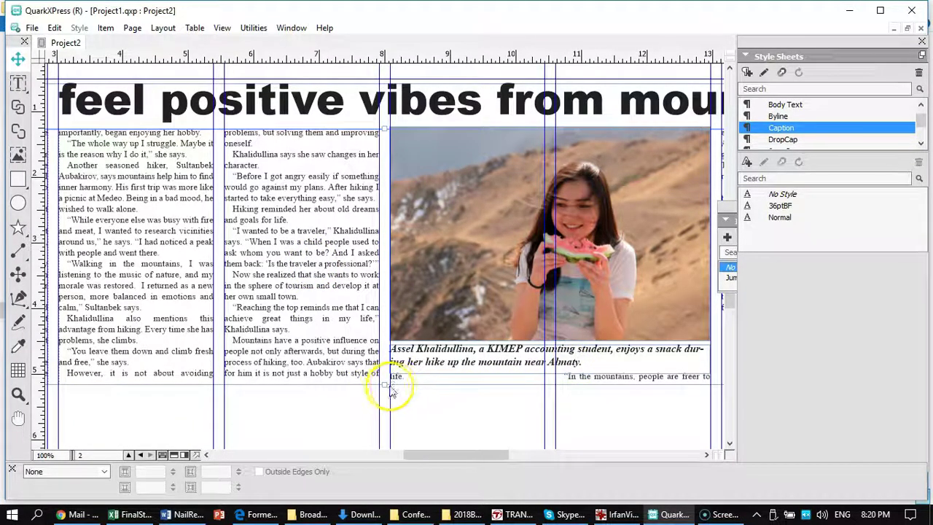
pyautogui.moveTo(386, 378); pyautogui.dragTo(384, 375)
# Step: Add a horizontal guide at about 4.86 in on page 2 to check the last lines of the columns and caption
pyautogui.moveTo(417, 451); pyautogui.dragTo(451, 451)
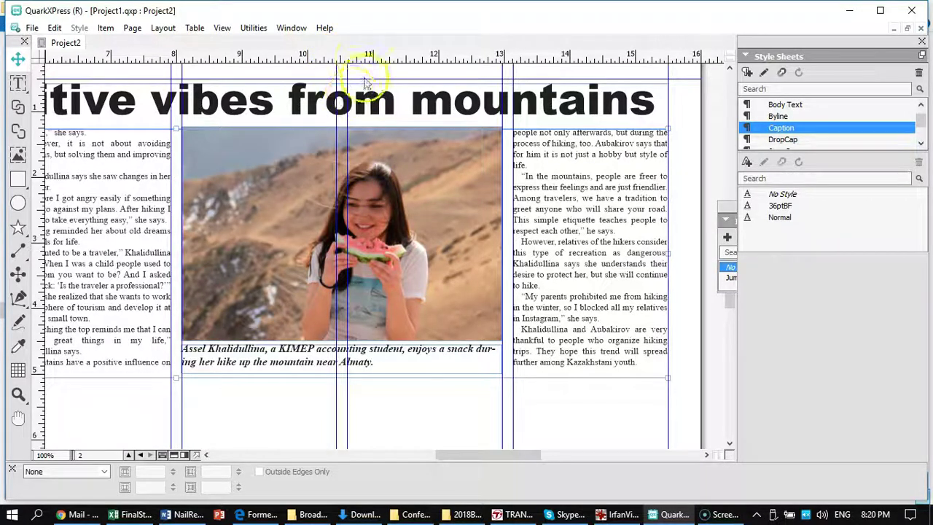
pyautogui.moveTo(350, 58); pyautogui.dragTo(344, 364)
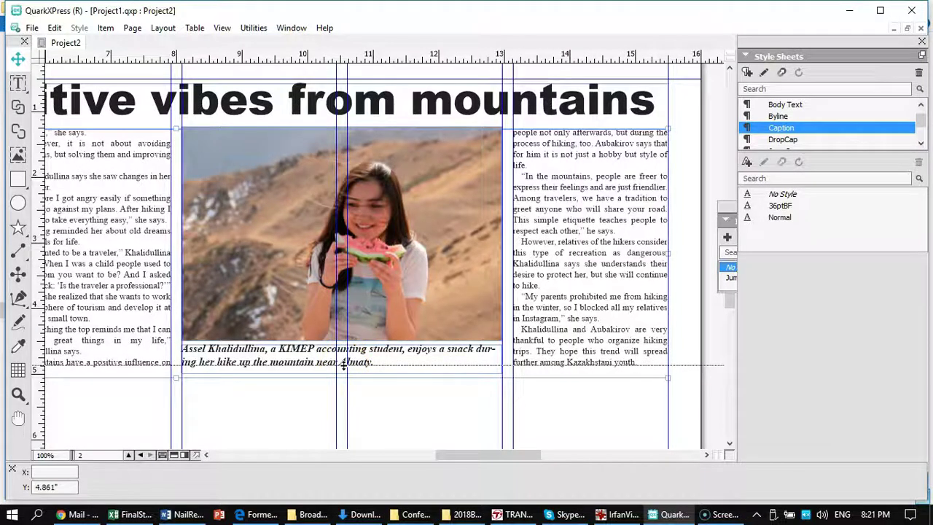
pyautogui.moveTo(344, 365); pyautogui.dragTo(343, 364)
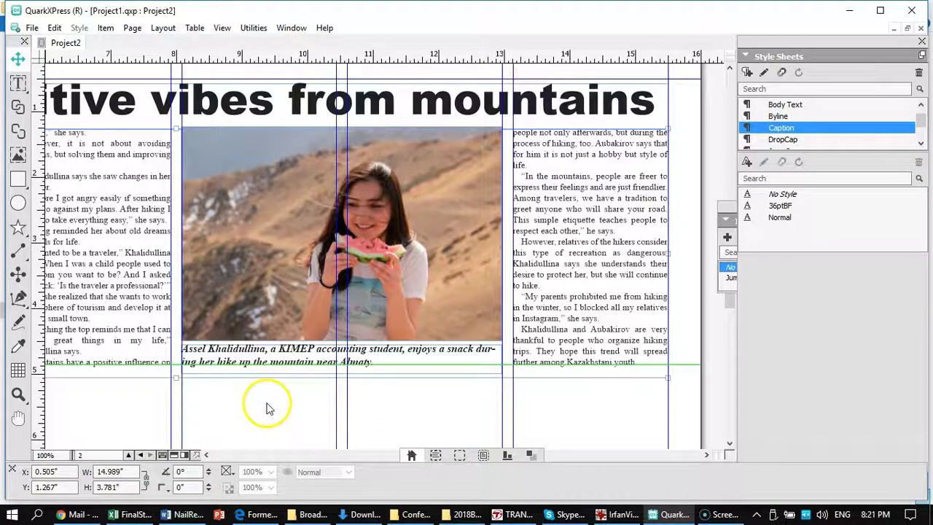
pyautogui.moveTo(250, 401); pyautogui.dragTo(660, 414)
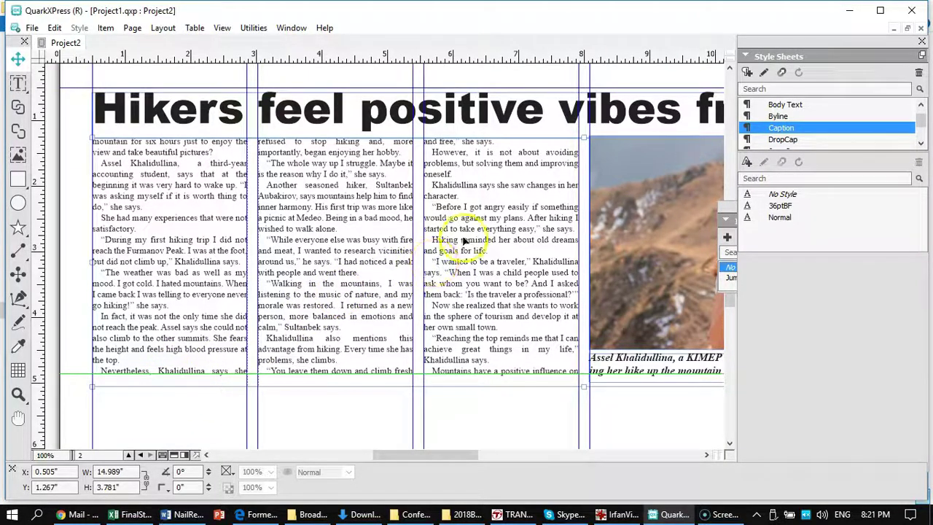
# Step: Copy the "'Hiking' continues on Page 2" box from page 1 and fit it across the top of page 2's first column, about 2.37 in wide
pyautogui.moveTo(504, 175); pyautogui.dragTo(263, 437)
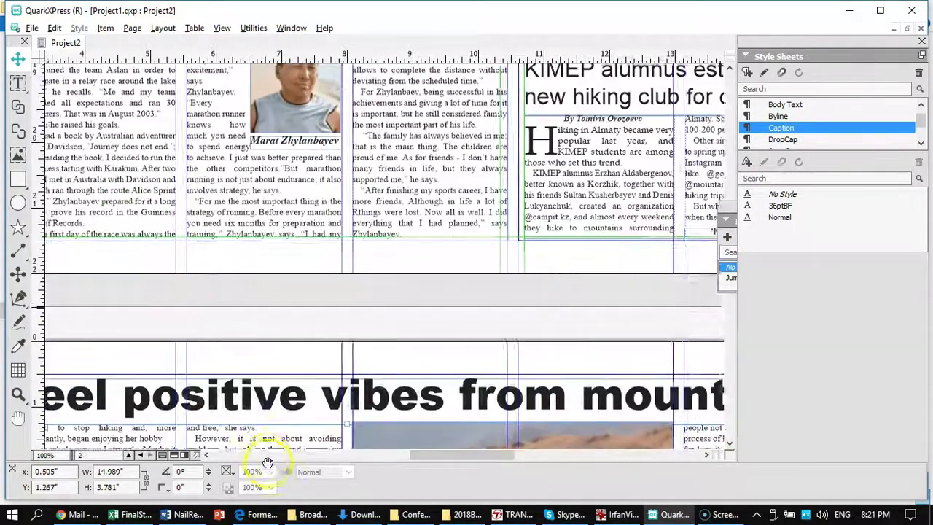
pyautogui.moveTo(651, 230); pyautogui.dragTo(384, 238)
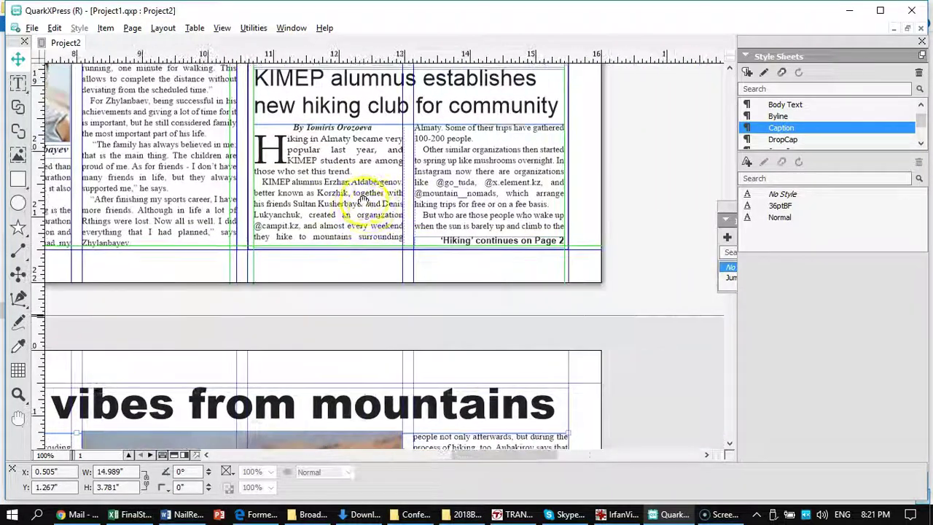
pyautogui.click(523, 244)
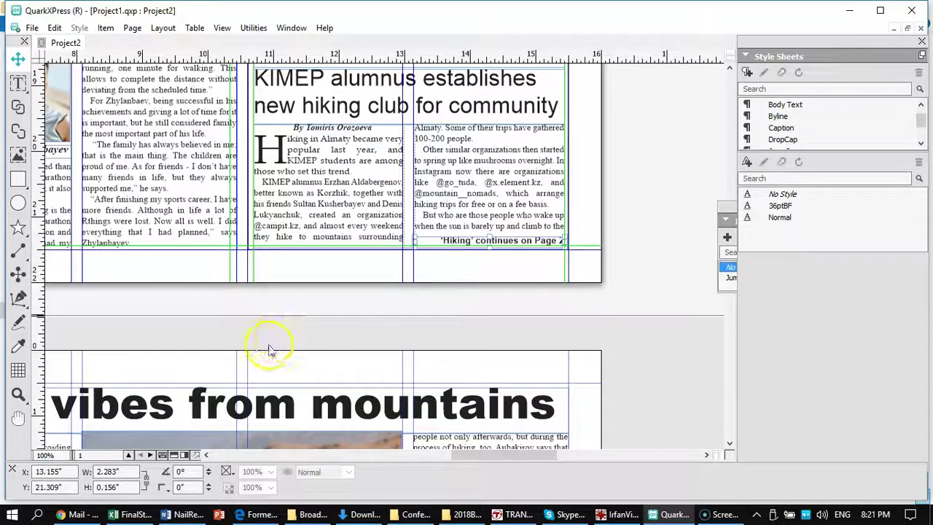
pyautogui.moveTo(215, 357); pyautogui.dragTo(595, 137)
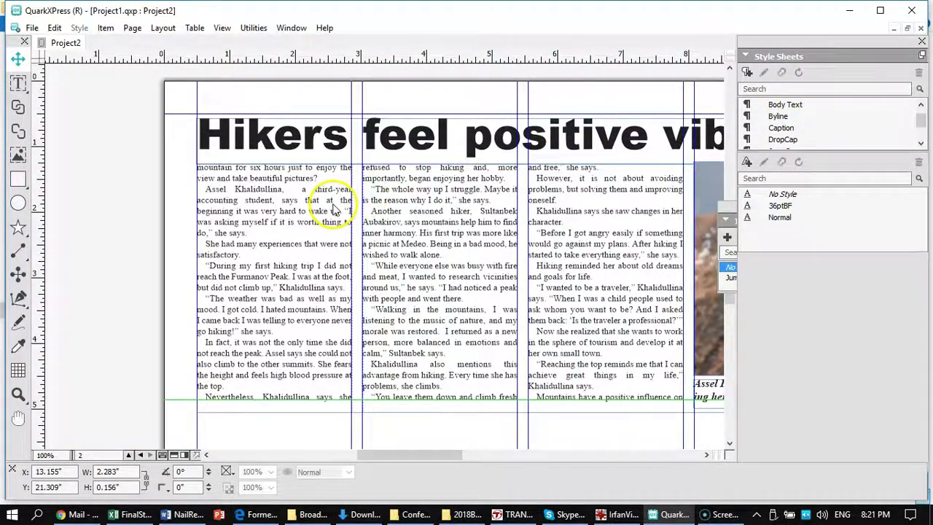
pyautogui.hotkey('ctrl', 'v')
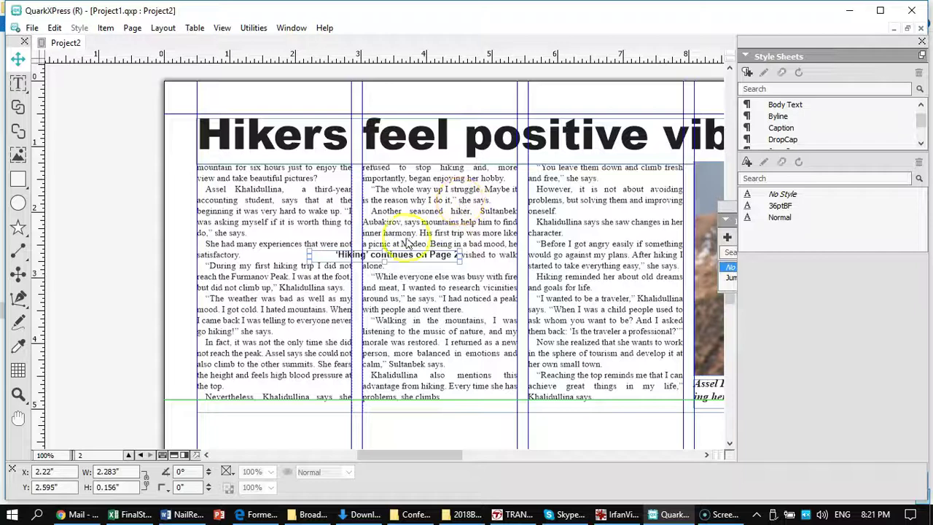
pyautogui.moveTo(411, 258); pyautogui.dragTo(354, 168)
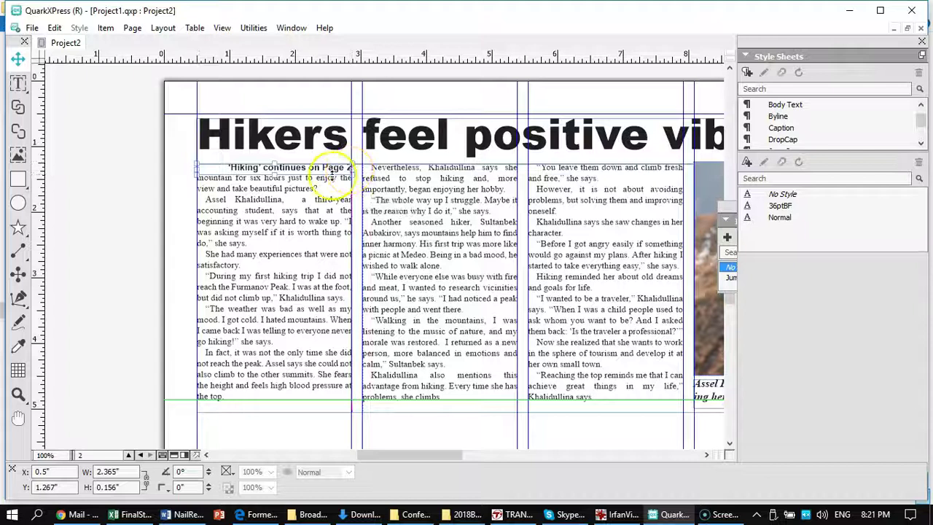
# Step: Left-align the copied jump line and change its wording to "'Hiking' continues from Page 1"
pyautogui.click(19, 85)
pyautogui.write("'")
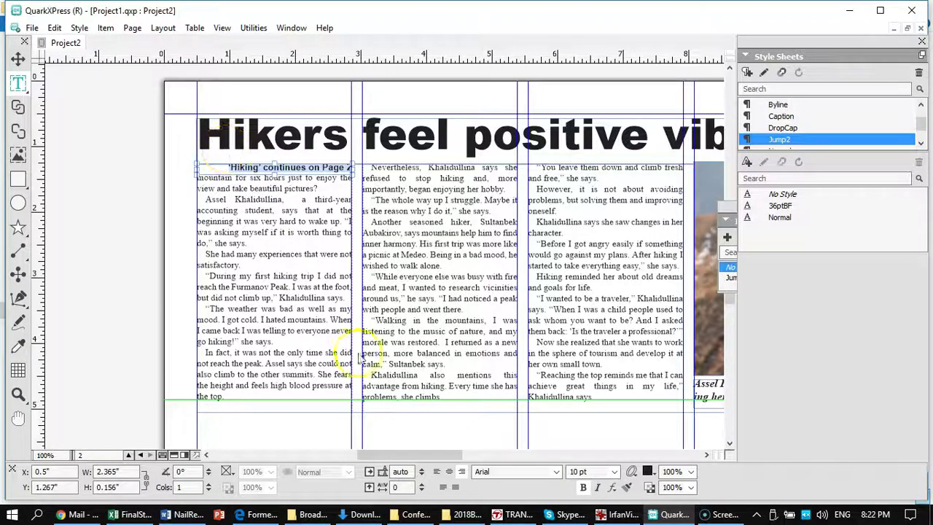
pyautogui.click(437, 472)
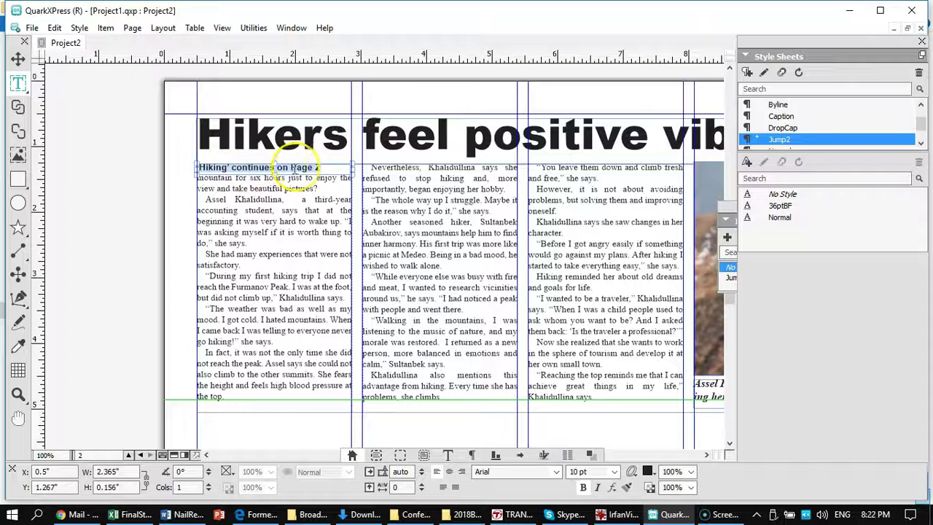
pyautogui.doubleClick(284, 167)
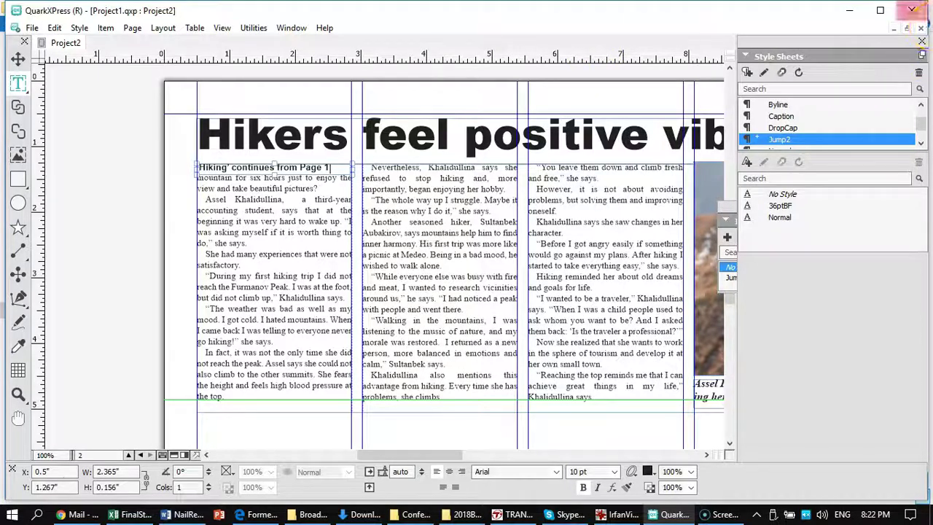
# Step: Create a paragraph style sheet named JumpFrom based on the formatting of the left-aligned jump line
pyautogui.click(748, 73)
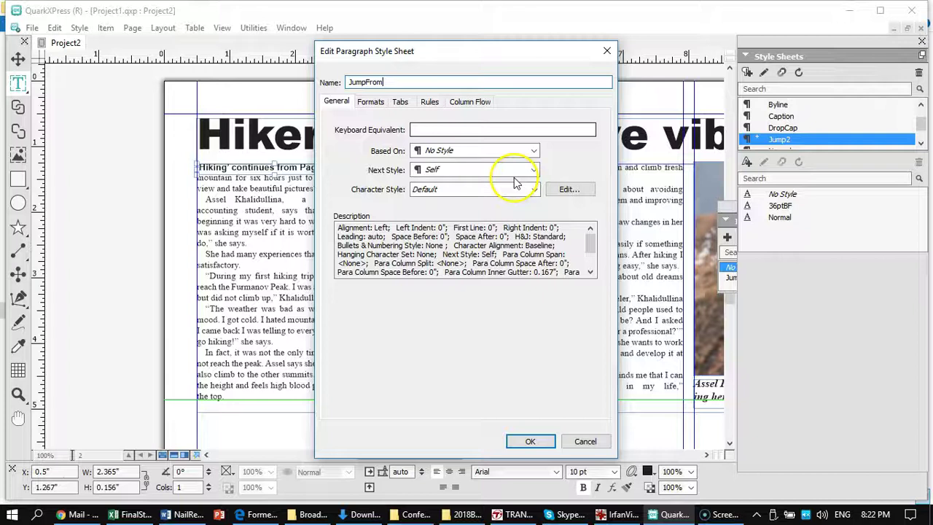
pyautogui.click(530, 440)
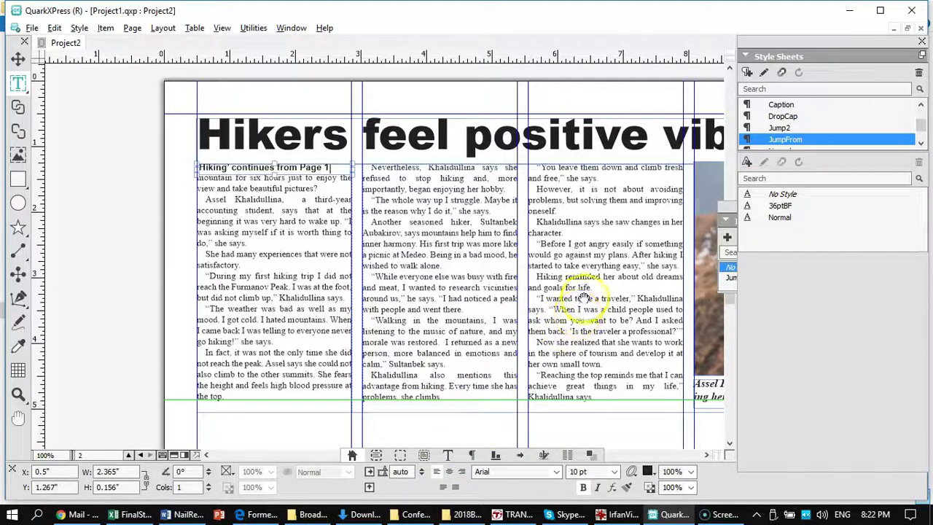
pyautogui.moveTo(607, 294); pyautogui.dragTo(508, 245)
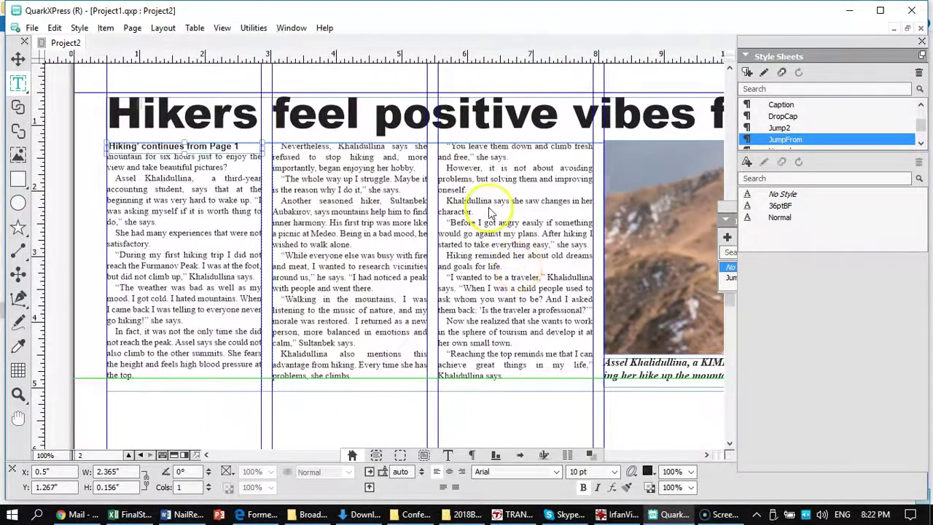
pyautogui.click(20, 107)
pyautogui.click(18, 82)
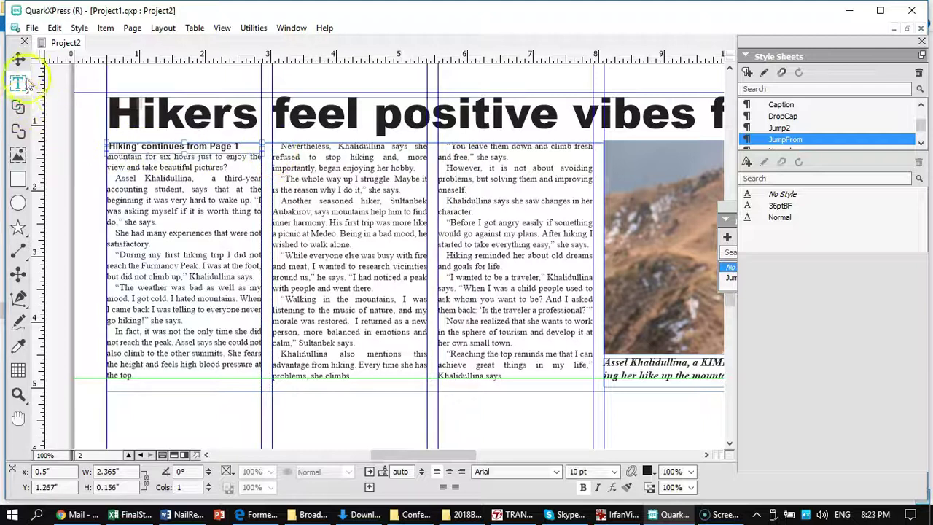
# Step: Join the paragraph starting "Khalidullina says she saw changes" to the paragraph ending "oneself." in the hiking story's third column
pyautogui.click(479, 191)
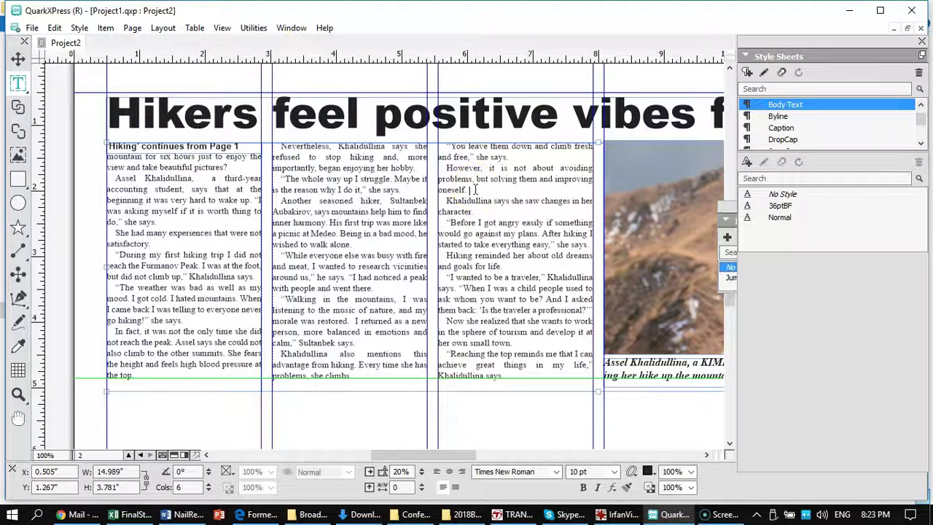
pyautogui.press('Delete')
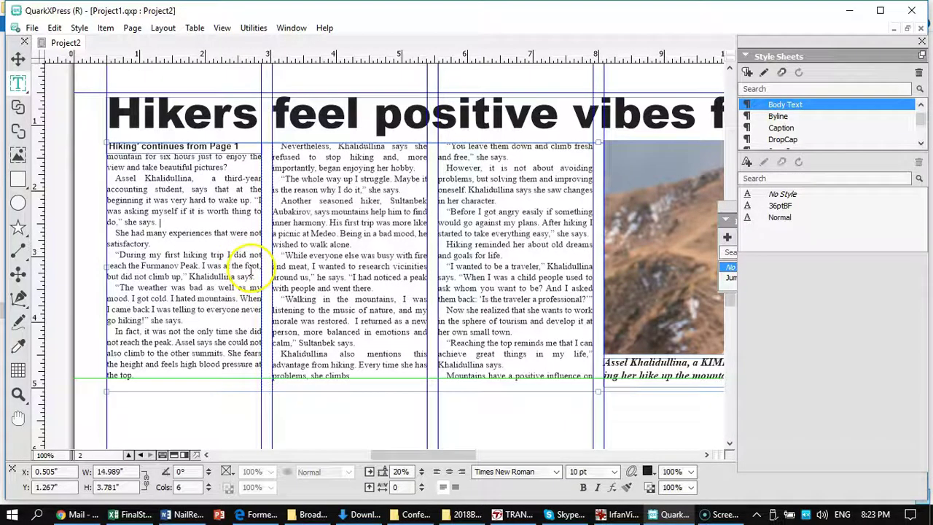
# Step: Try running the "She had many experiences" paragraph into the preceding one in the first column, and restore the paragraph break
pyautogui.press('Delete')
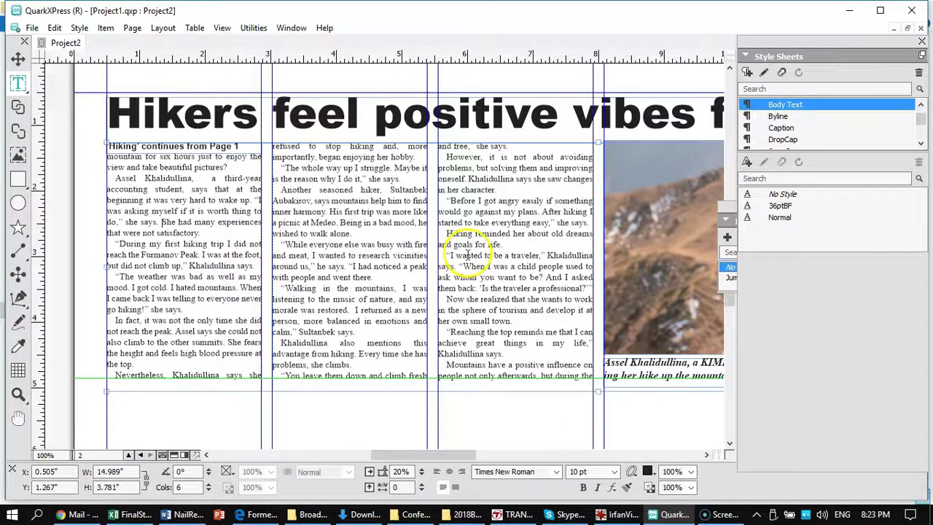
pyautogui.moveTo(544, 250); pyautogui.dragTo(395, 217)
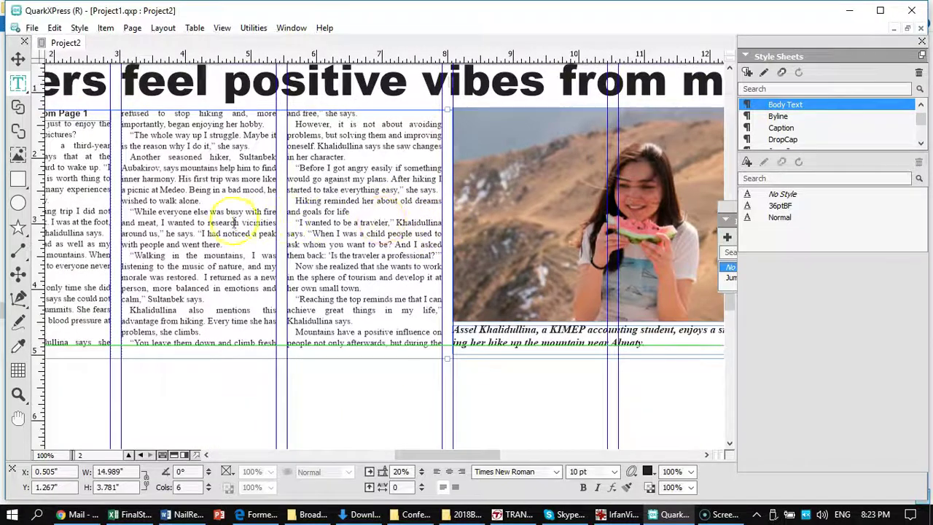
pyautogui.moveTo(186, 222); pyautogui.dragTo(268, 224)
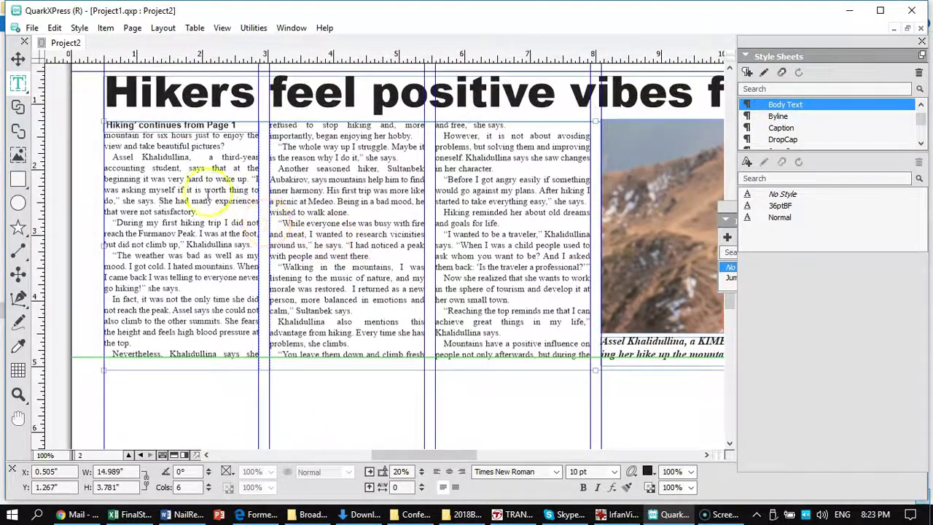
pyautogui.press('Return')
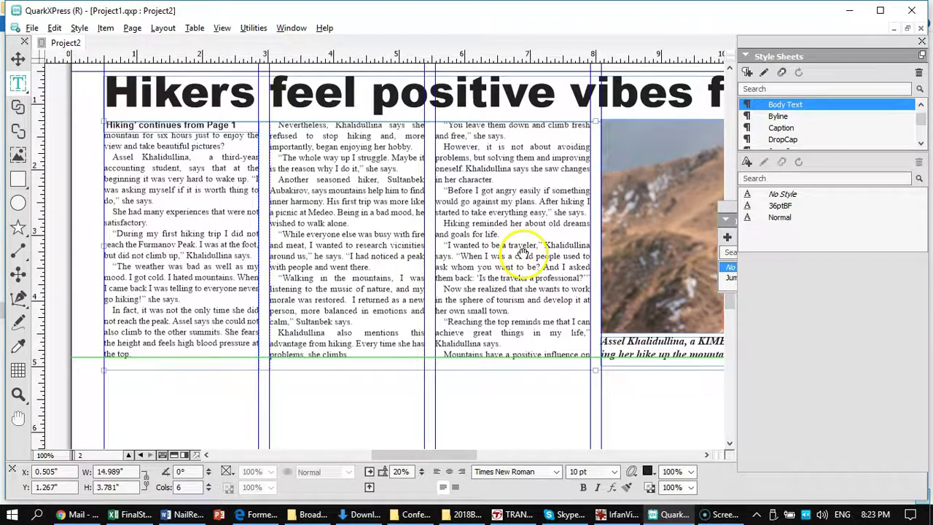
# Step: Examine the hiking story's columns and the leftover American football and Nauriz story text boxes further down page 2
pyautogui.moveTo(532, 253); pyautogui.dragTo(452, 222)
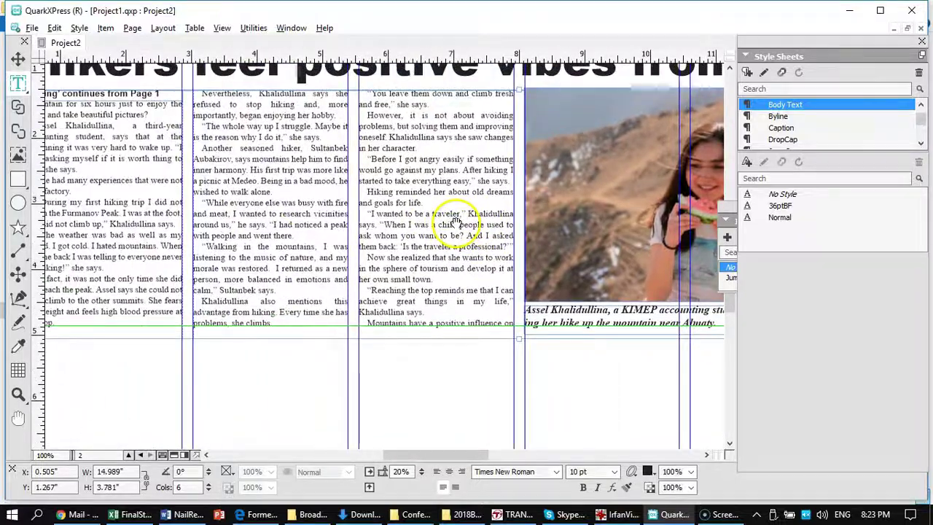
pyautogui.moveTo(279, 206); pyautogui.dragTo(317, 247)
pyautogui.moveTo(316, 305)
pyautogui.mouseDown()
pyautogui.moveTo(312, 295)
pyautogui.moveTo(319, 303)
pyautogui.moveTo(304, 312)
pyautogui.moveTo(324, 303)
pyautogui.mouseUp()
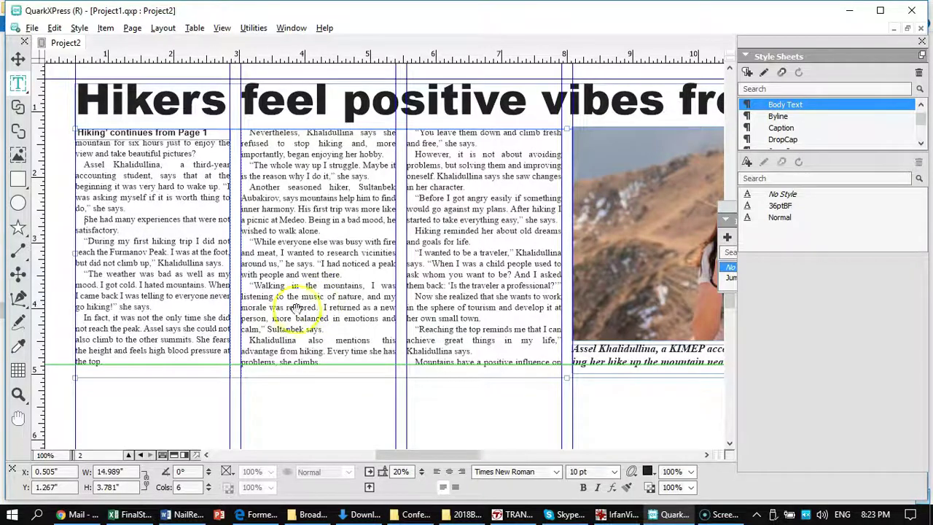
pyautogui.moveTo(197, 340); pyautogui.dragTo(210, 117)
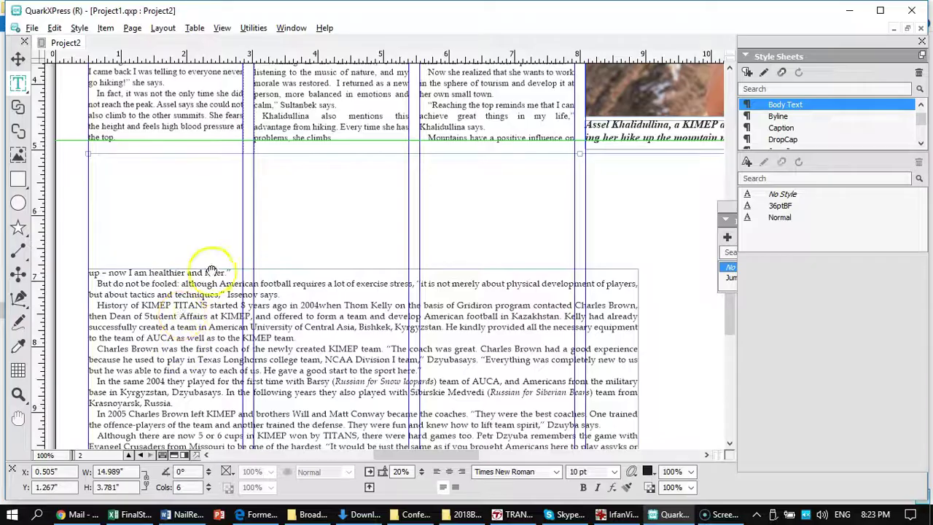
pyautogui.moveTo(200, 228); pyautogui.dragTo(38, 134)
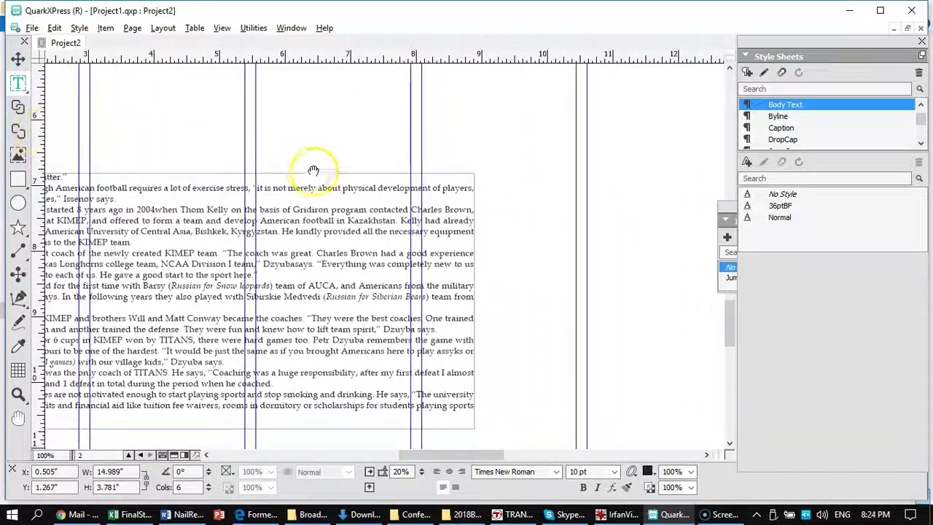
pyautogui.moveTo(206, 195); pyautogui.dragTo(480, 121)
pyautogui.scroll(-5, 441, 207)
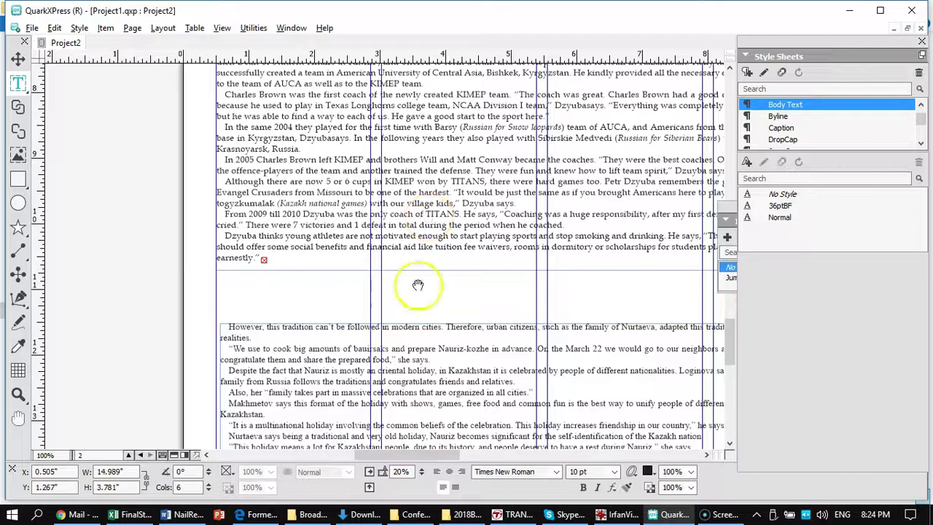
pyautogui.moveTo(400, 295); pyautogui.dragTo(382, 195)
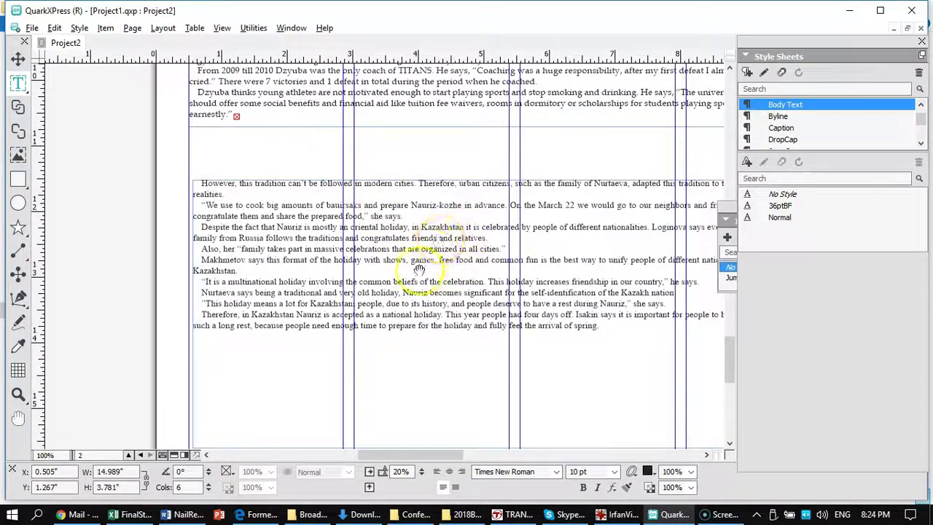
pyautogui.moveTo(433, 160); pyautogui.dragTo(360, 411)
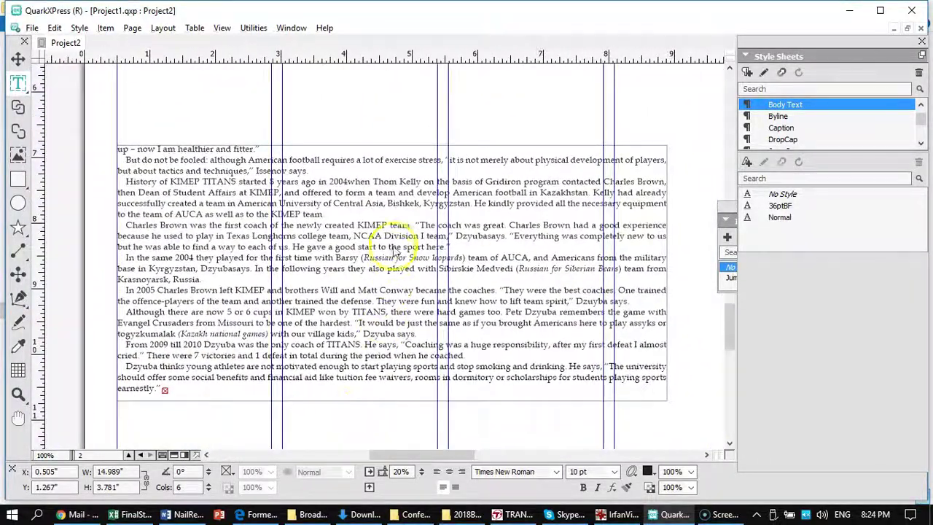
pyautogui.click(400, 247)
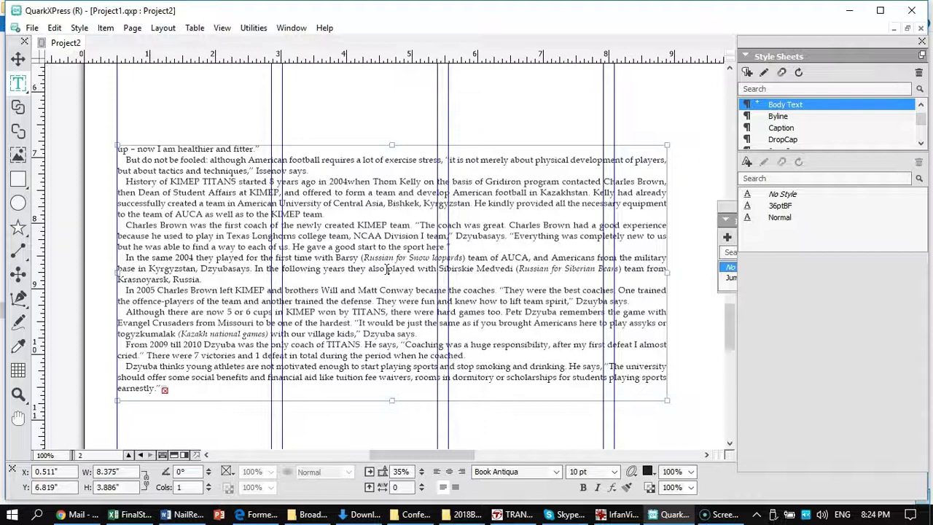
pyautogui.click(729, 454)
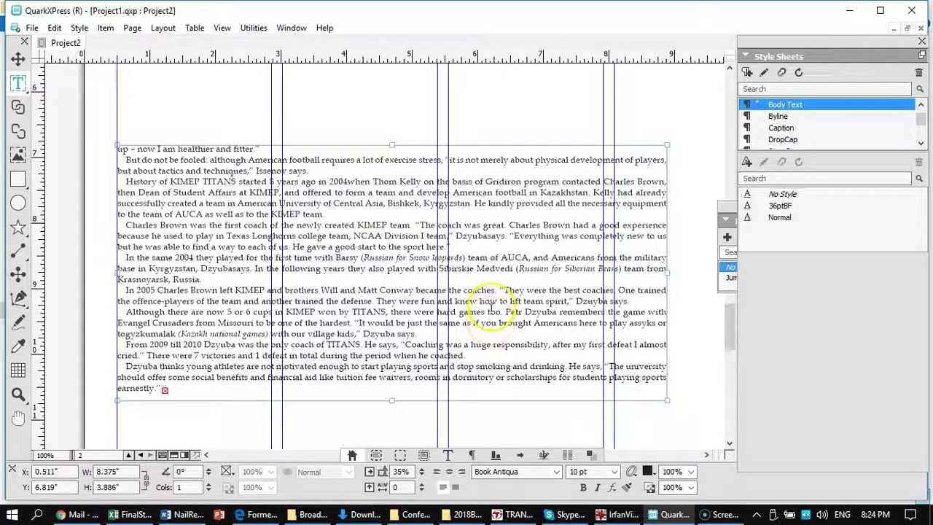
# Step: Move the student parking story's text box from the page's right edge down and inward to about X 12.374", Y 12.105"
pyautogui.moveTo(497, 301); pyautogui.dragTo(142, 308)
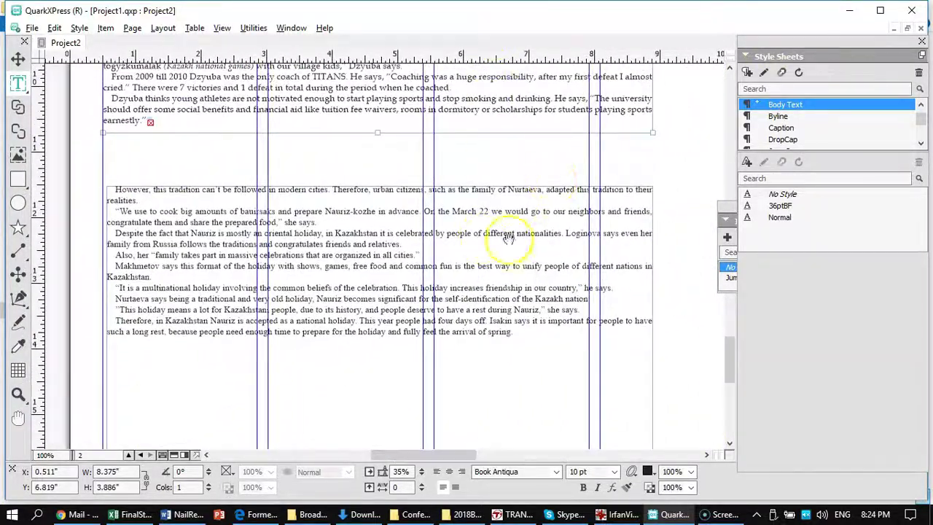
pyautogui.moveTo(491, 232); pyautogui.dragTo(427, 371)
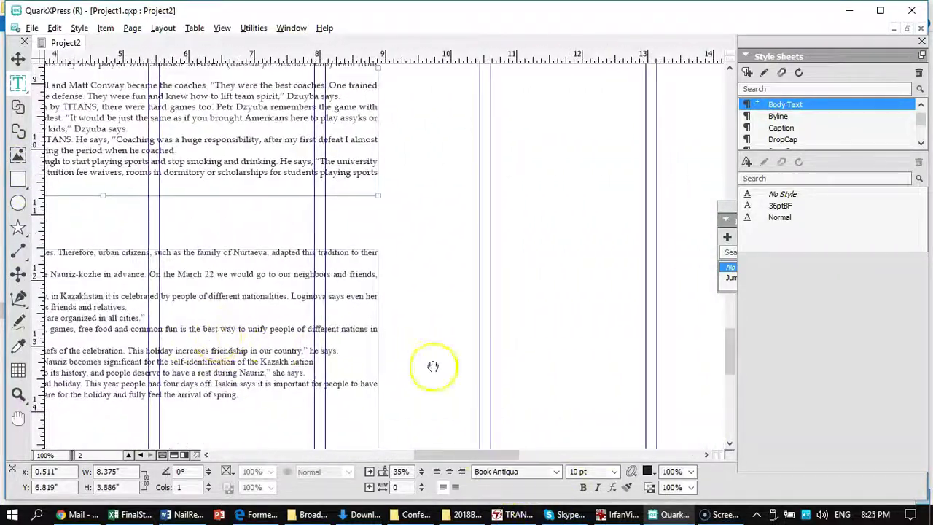
pyautogui.moveTo(631, 329); pyautogui.dragTo(301, 323)
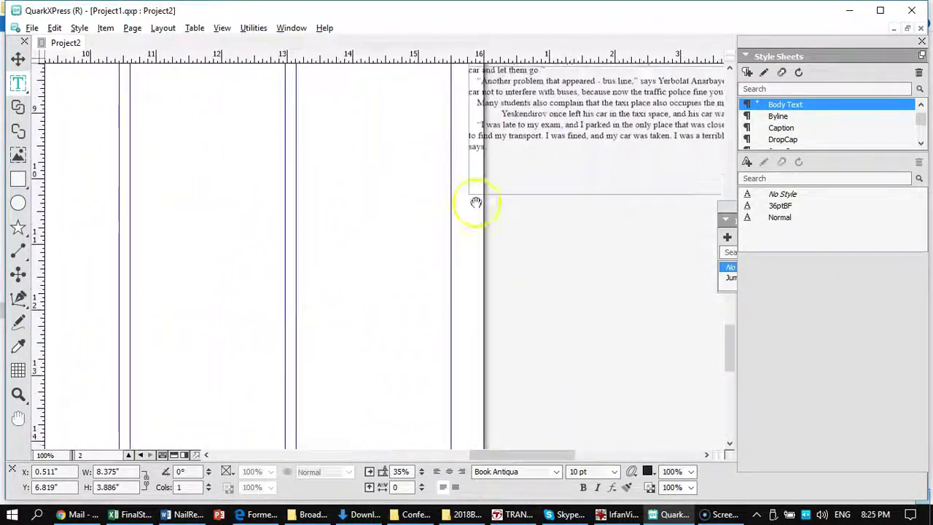
pyautogui.moveTo(609, 115); pyautogui.dragTo(542, 338)
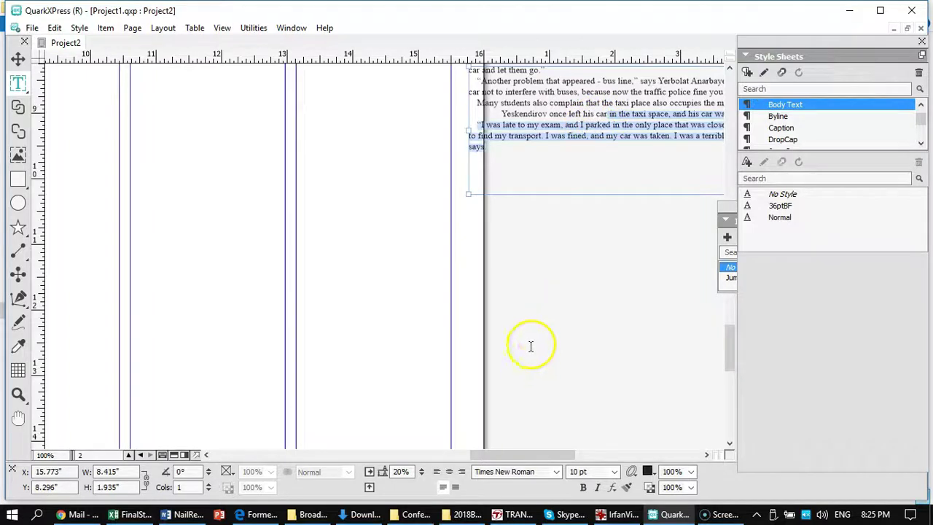
pyautogui.click(20, 61)
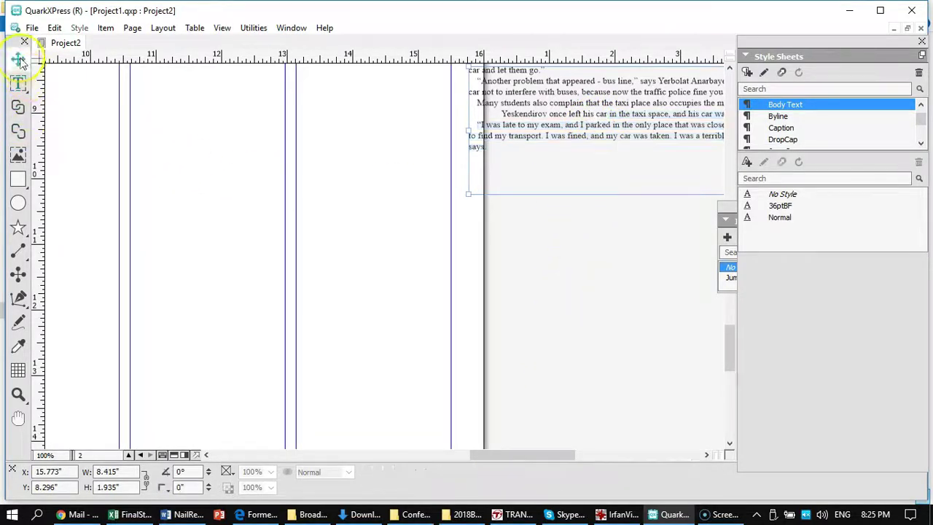
pyautogui.moveTo(660, 145); pyautogui.dragTo(437, 392)
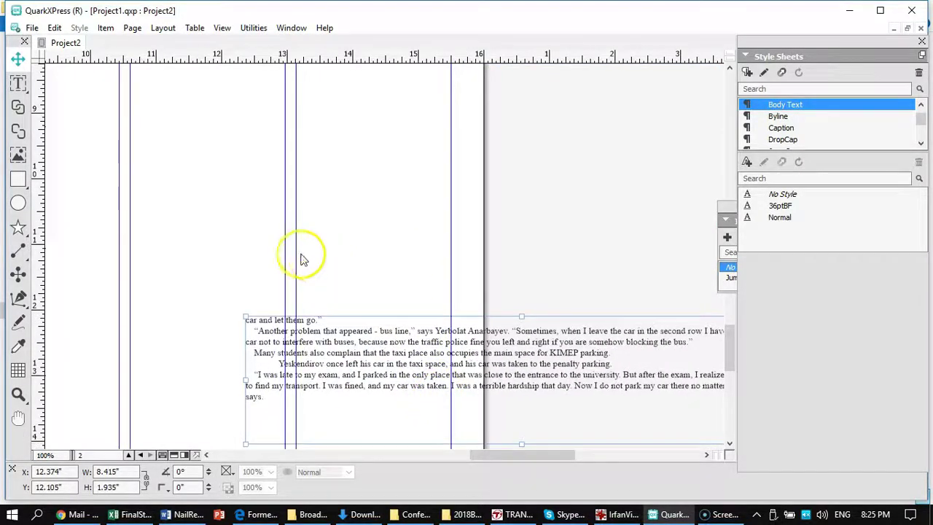
# Step: Move the American football story's text box below the hiking photo and caption, to about X 8.08", Y 6.558"
pyautogui.moveTo(269, 238); pyautogui.dragTo(832, 387)
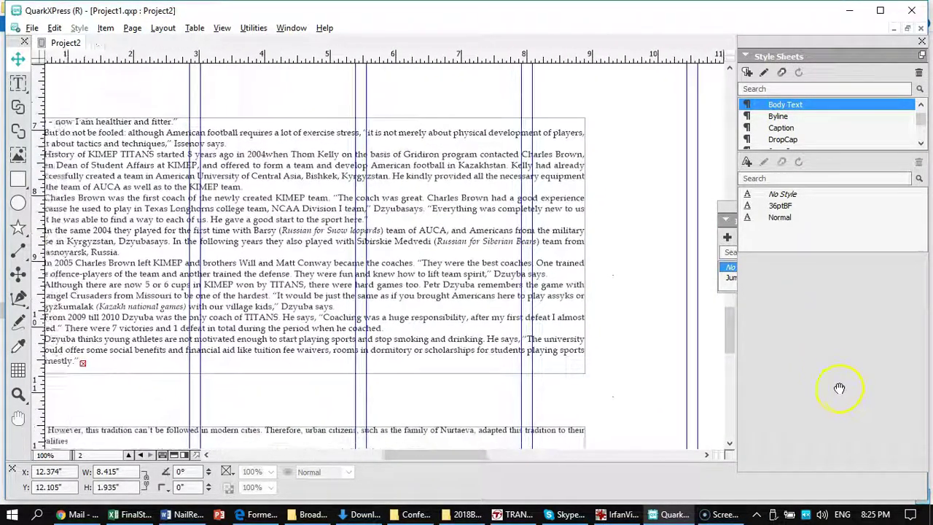
pyautogui.moveTo(355, 279); pyautogui.dragTo(437, 298)
pyautogui.moveTo(508, 321); pyautogui.dragTo(359, 343)
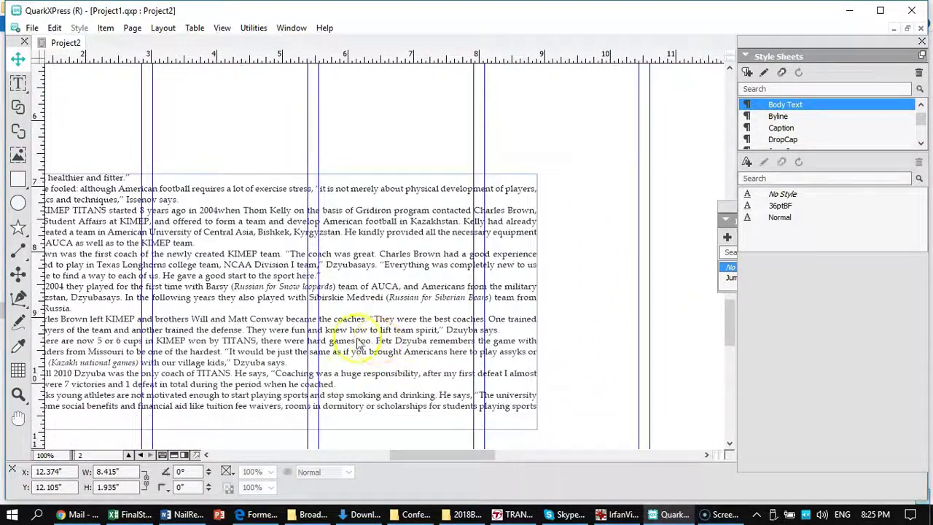
pyautogui.moveTo(238, 268); pyautogui.dragTo(613, 193)
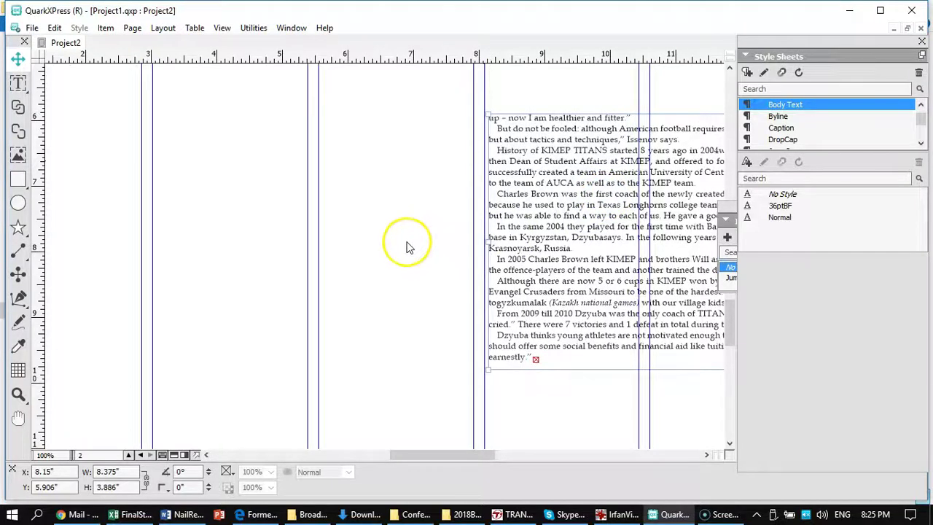
pyautogui.moveTo(414, 234); pyautogui.dragTo(167, 279)
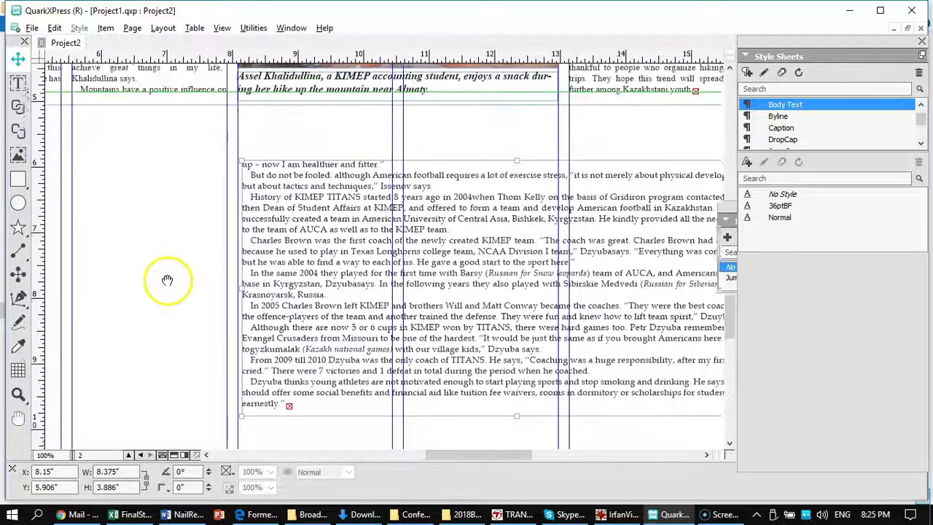
pyautogui.moveTo(447, 287); pyautogui.dragTo(440, 331)
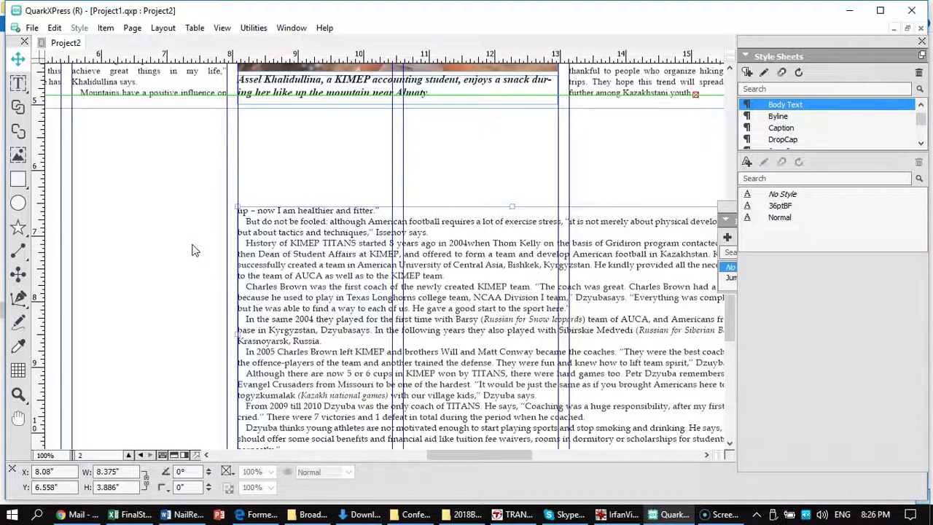
# Step: Draw a rectangular box across all six columns below the hiking story, about 14.957" wide and 5.785" high
pyautogui.hotkey('ctrl', '0')
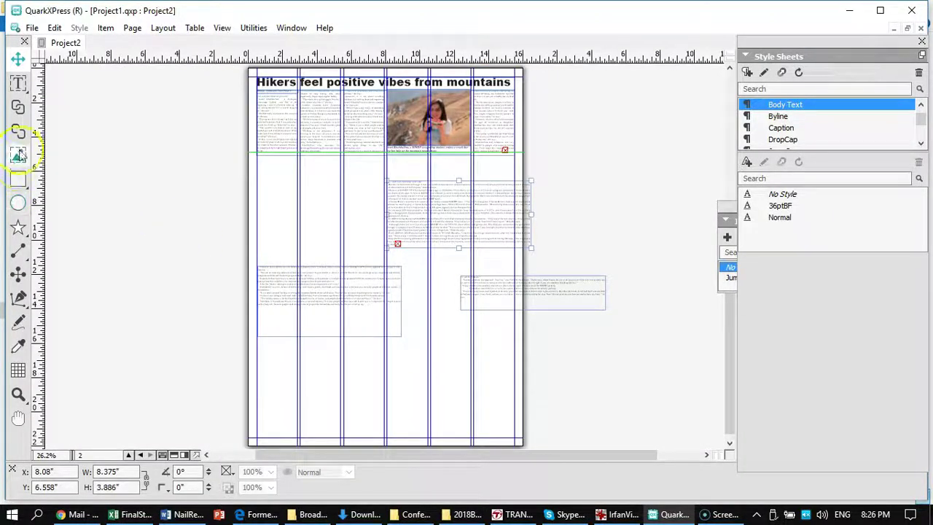
pyautogui.click(18, 180)
pyautogui.click(18, 180)
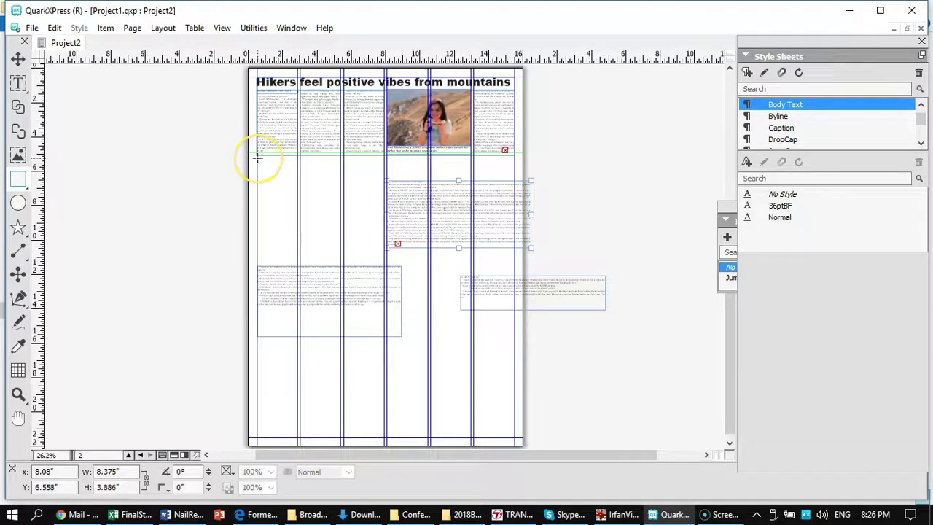
pyautogui.moveTo(257, 157); pyautogui.dragTo(513, 259)
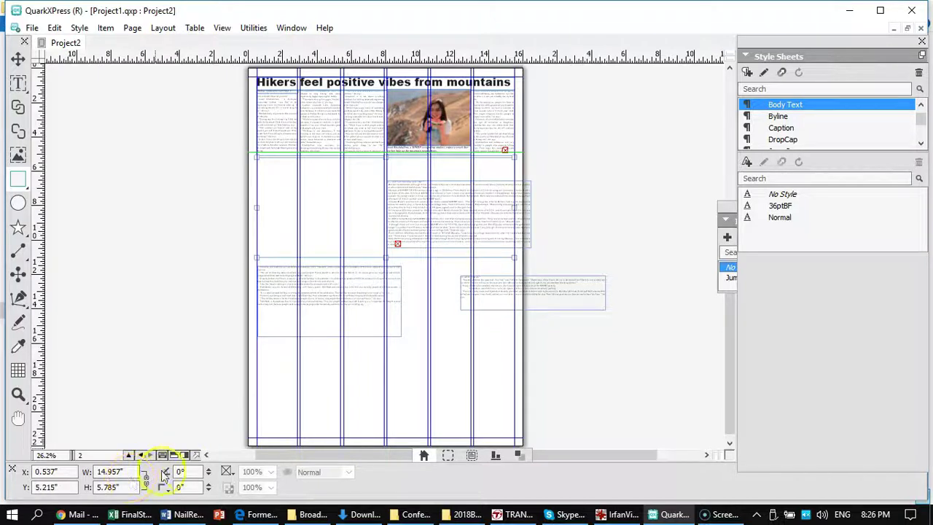
# Step: Give the new rectangular box a 1 pt frame
pyautogui.click(449, 460)
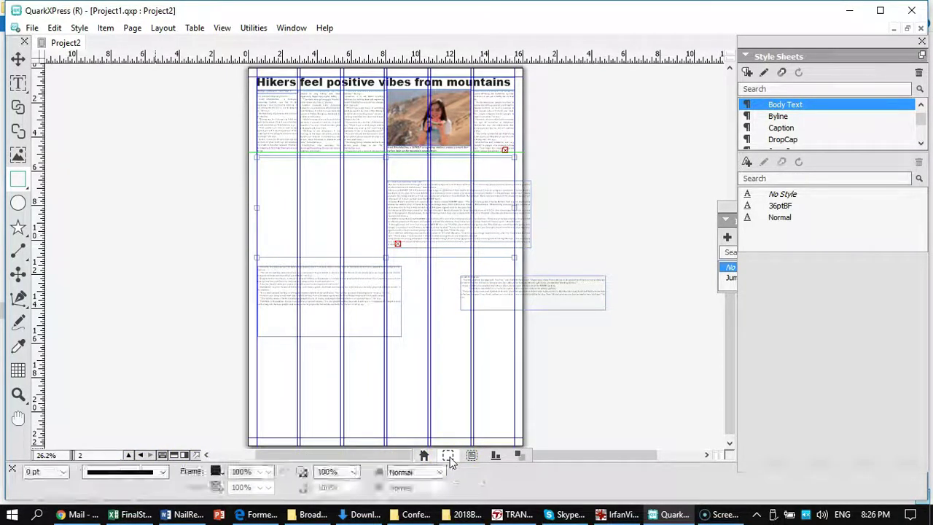
pyautogui.click(64, 473)
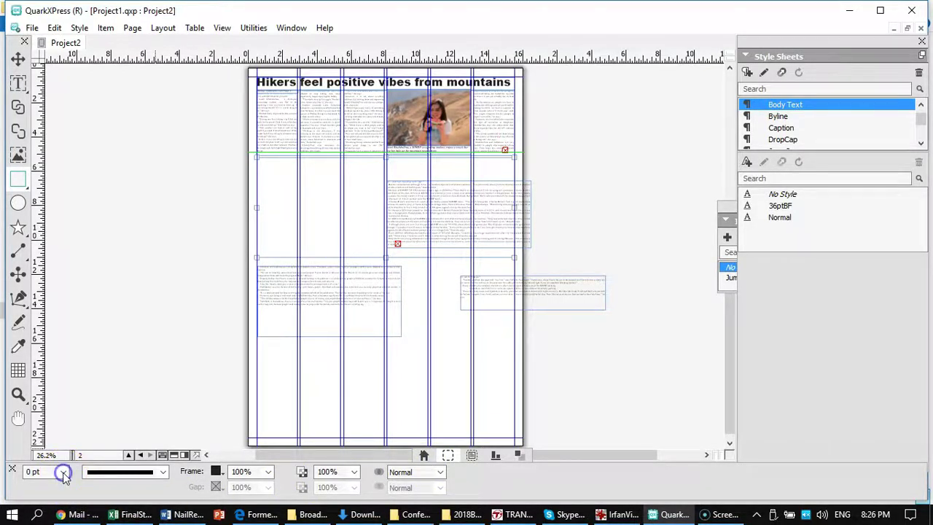
pyautogui.click(64, 473)
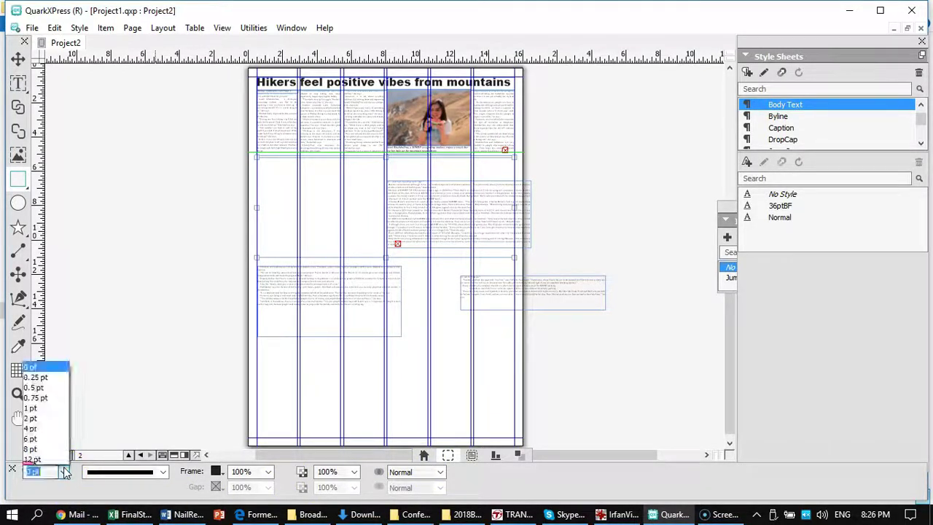
pyautogui.click(37, 409)
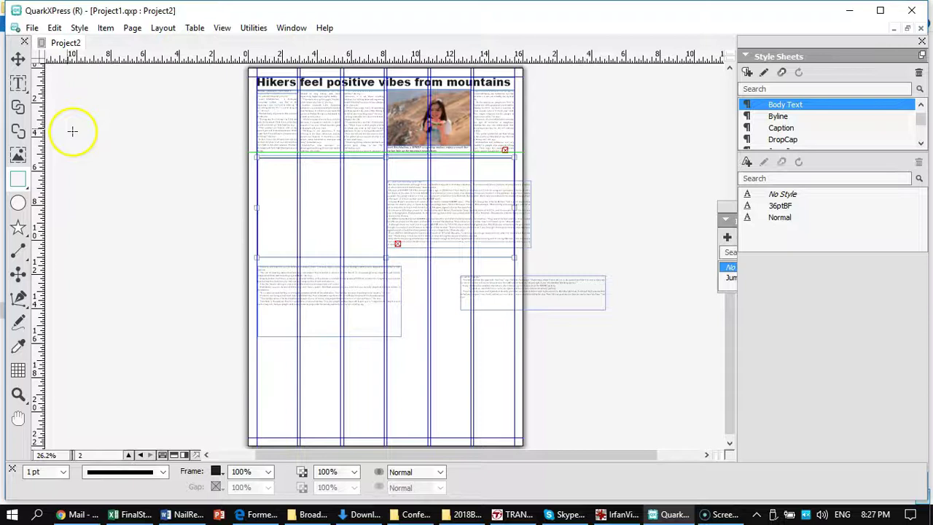
# Step: Move the Nauriz story's text box further down the page to about X 0.5", Y 14.04"
pyautogui.click(18, 58)
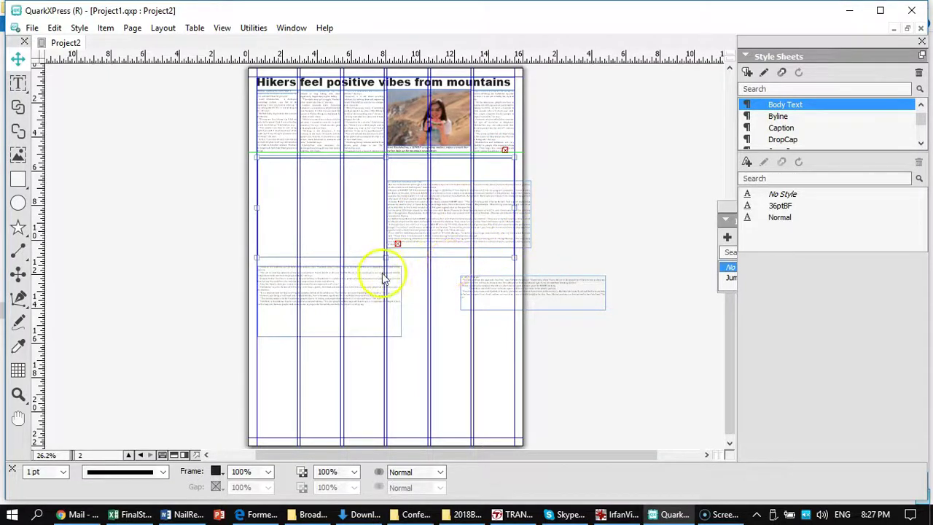
pyautogui.moveTo(371, 277); pyautogui.dragTo(370, 317)
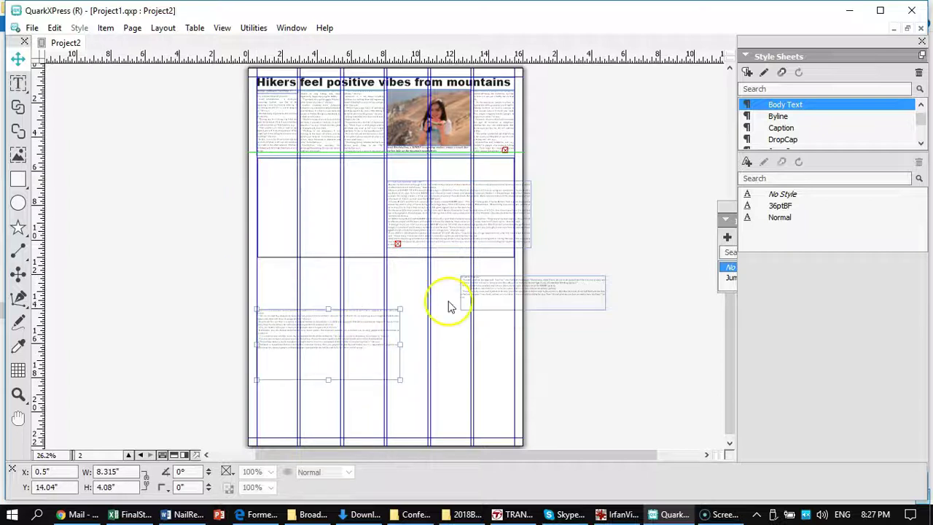
# Step: Move the smallest story text box down to about X 11.792", Y 14.558", and extend the framed box's bottom edge slightly downward
pyautogui.moveTo(491, 288); pyautogui.dragTo(480, 328)
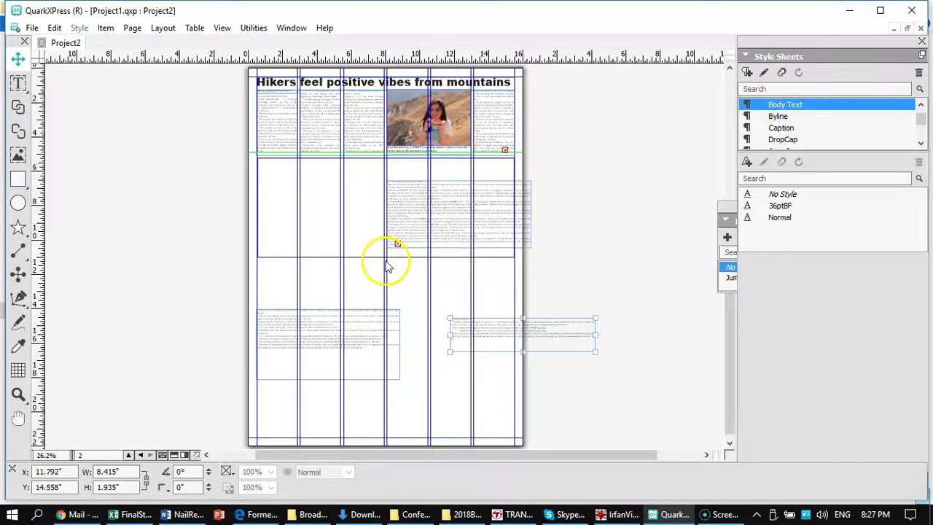
pyautogui.click(406, 263)
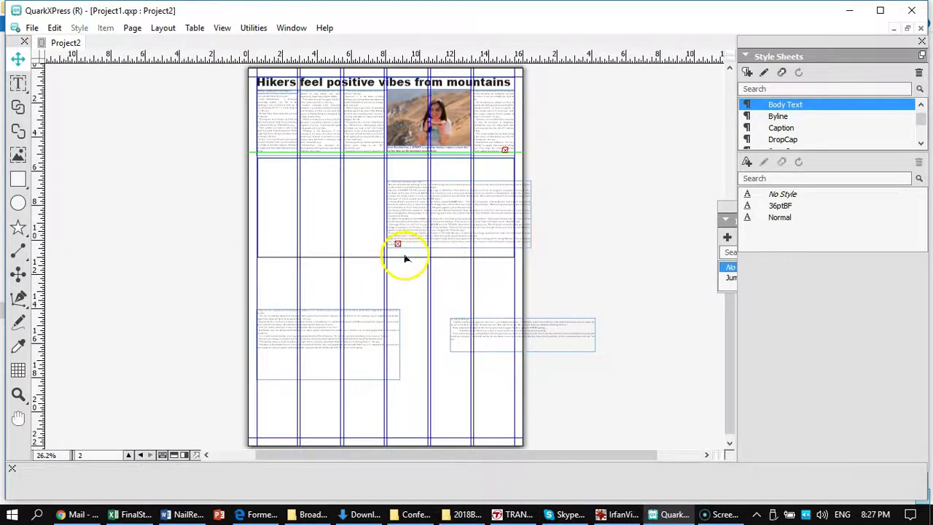
pyautogui.click(399, 258)
pyautogui.moveTo(385, 262); pyautogui.dragTo(386, 274)
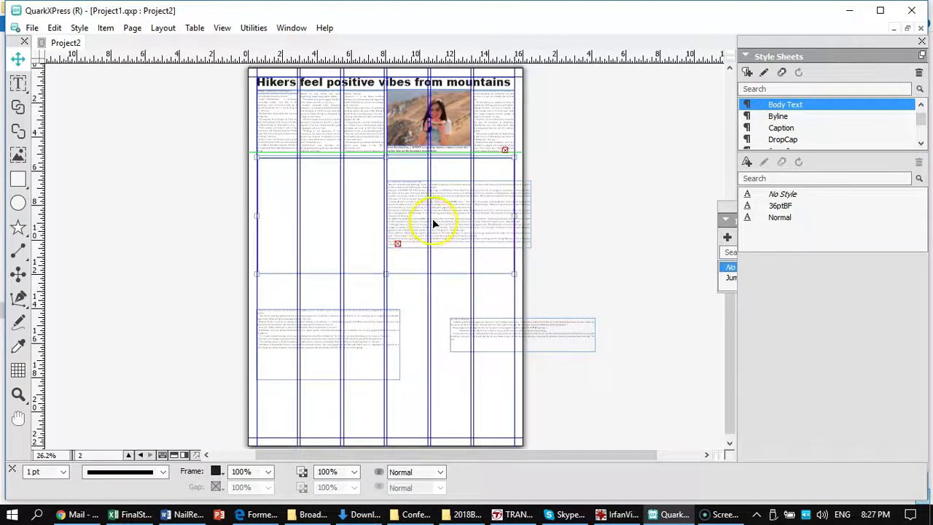
# Step: Resize the American football story's text box to fit inside the framed box, about 7.138" wide and 4.08" high
pyautogui.click(529, 245)
pyautogui.moveTo(529, 245); pyautogui.dragTo(504, 254)
pyautogui.moveTo(503, 253); pyautogui.dragTo(509, 250)
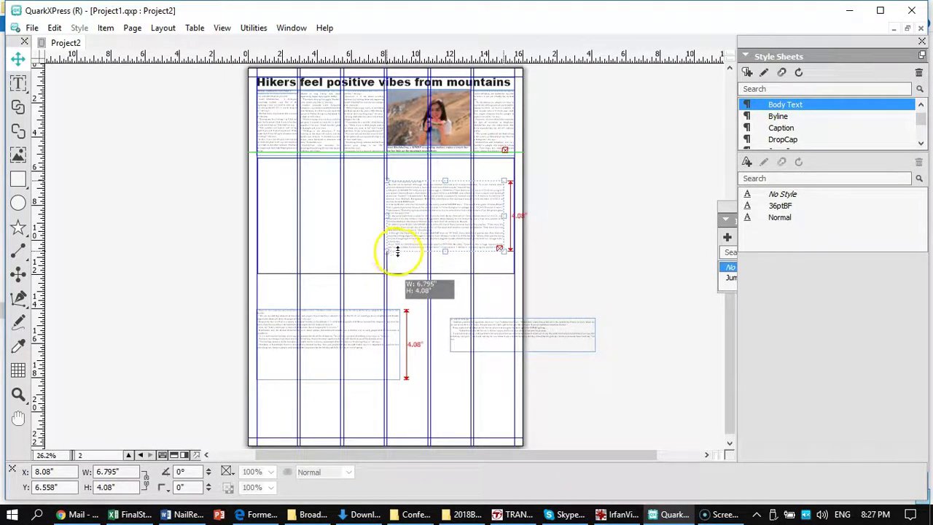
pyautogui.moveTo(399, 251); pyautogui.dragTo(402, 250)
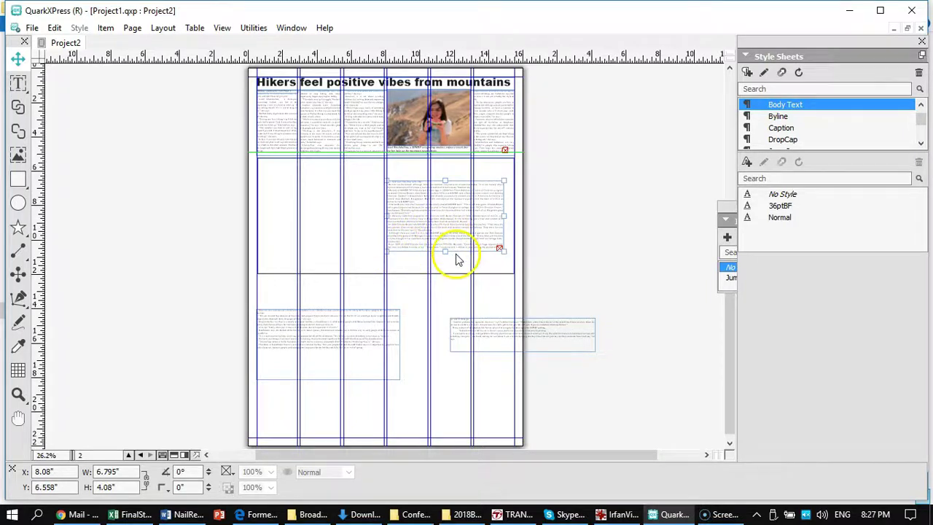
pyautogui.moveTo(504, 215); pyautogui.dragTo(512, 213)
# Step: Send the framed box to the back, behind the American football story's text box
pyautogui.click(454, 206)
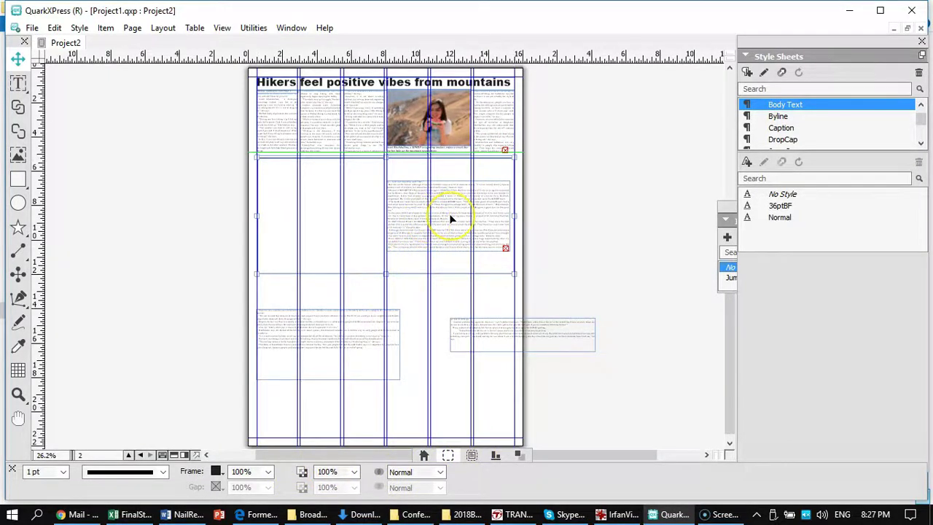
pyautogui.click(448, 459)
pyautogui.click(19, 83)
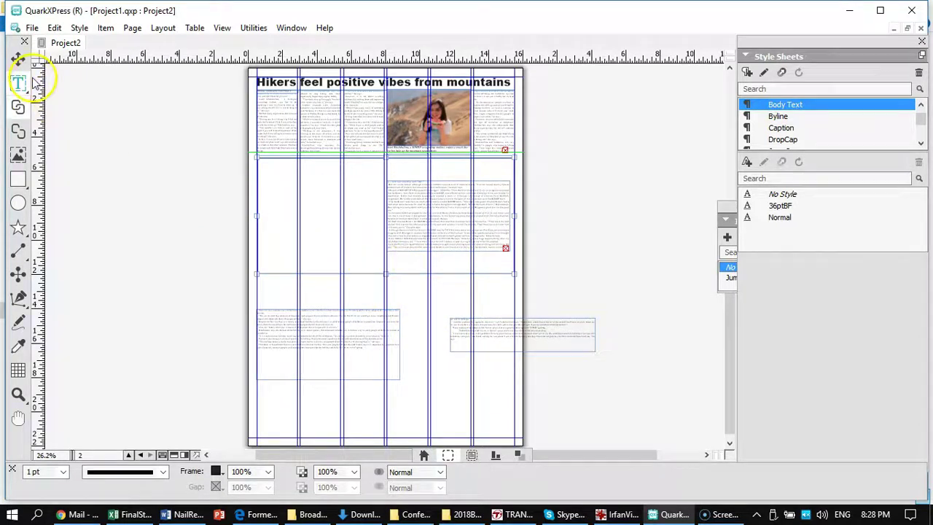
pyautogui.click(18, 58)
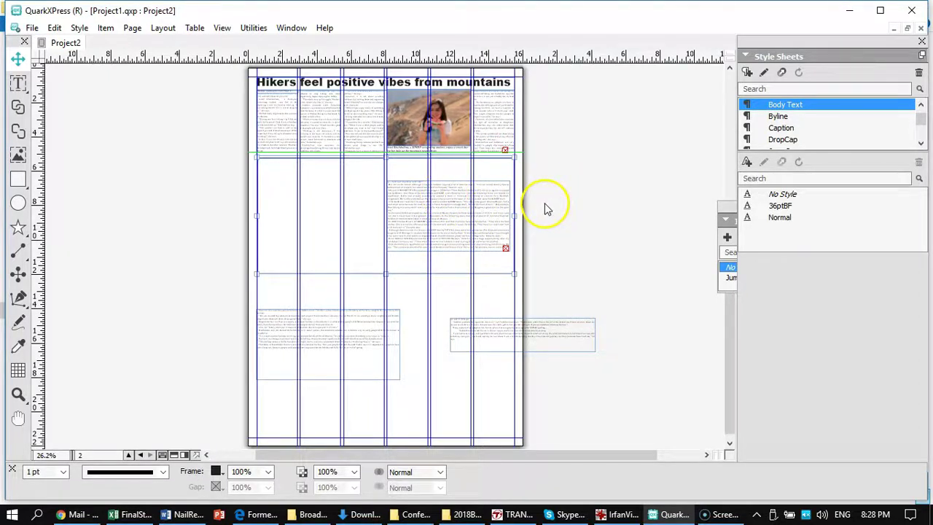
pyautogui.rightClick(405, 273)
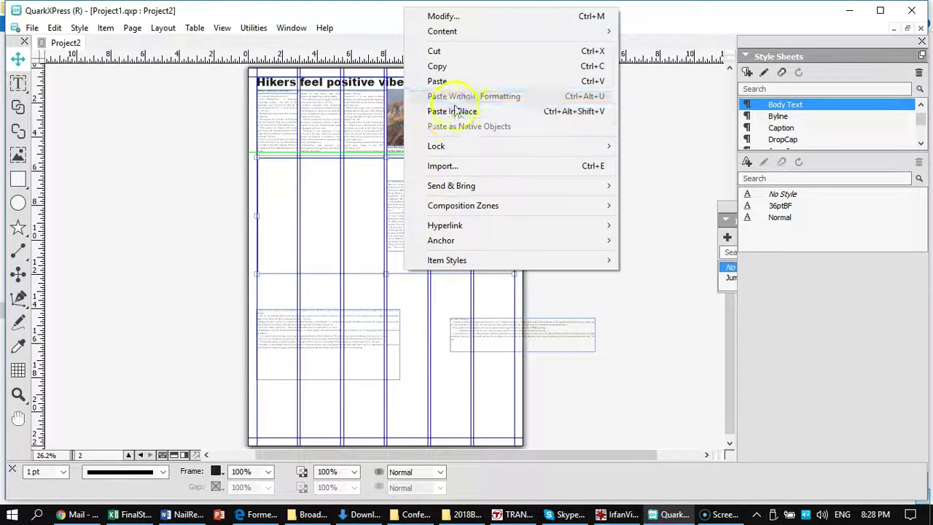
pyautogui.moveTo(458, 188)
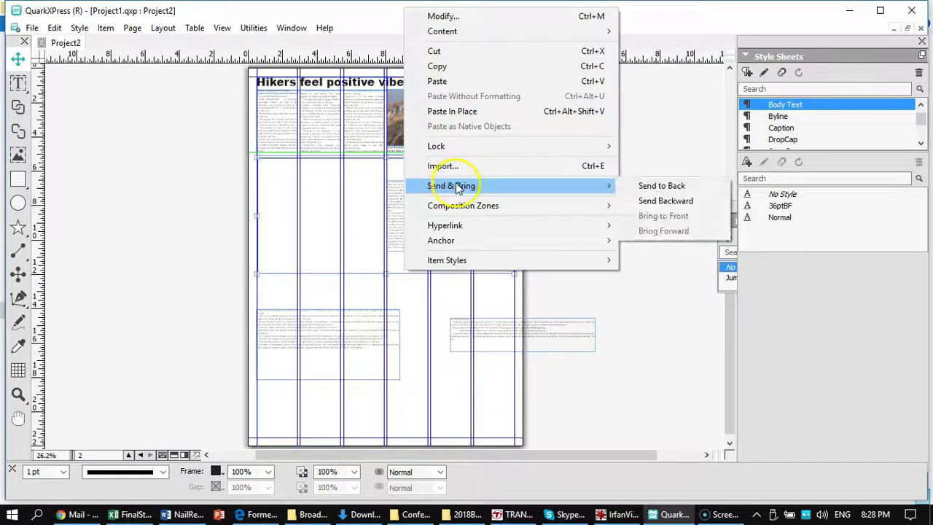
pyautogui.click(649, 187)
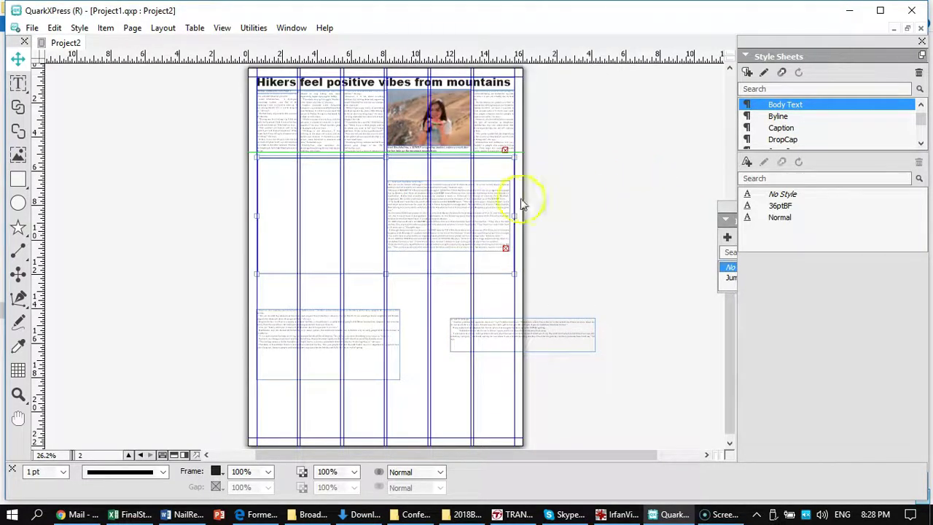
# Step: Set the American football story's text box to 2 columns and extend its height to about 4.442"
pyautogui.click(441, 212)
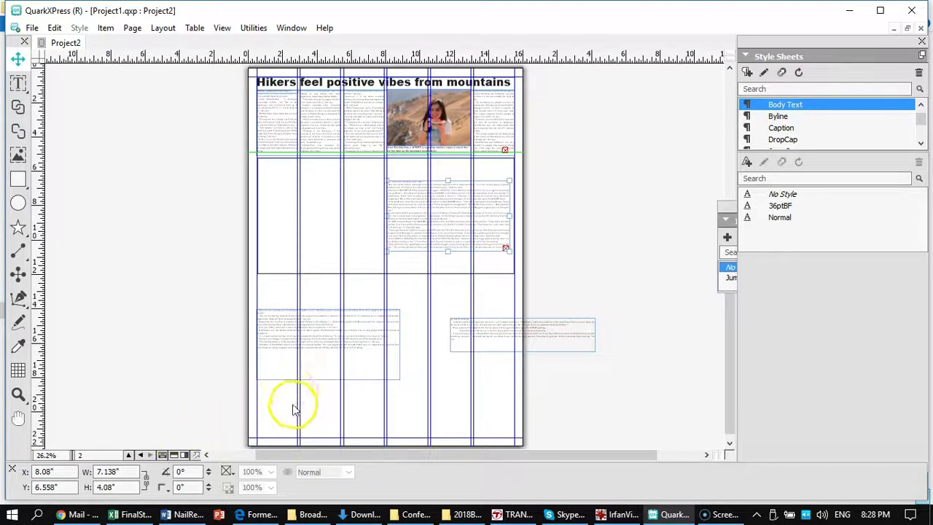
pyautogui.moveTo(183, 454)
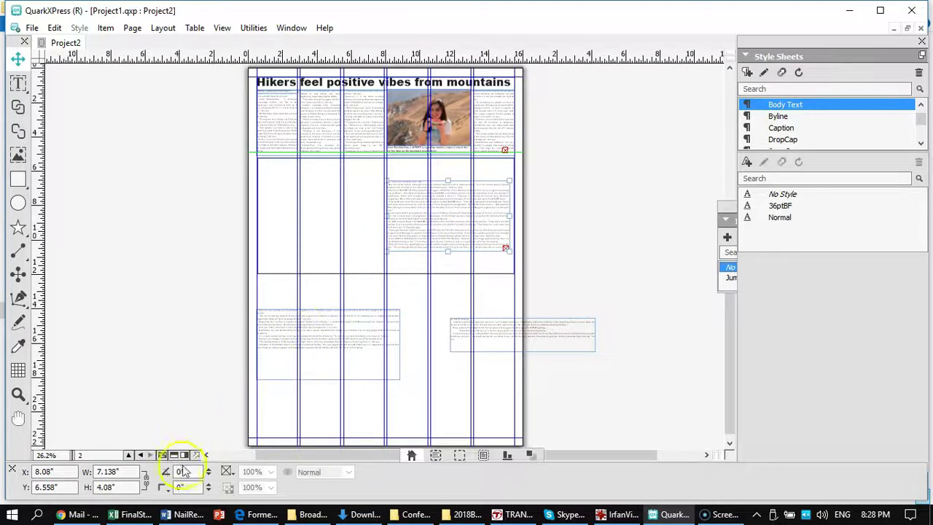
pyautogui.click(436, 456)
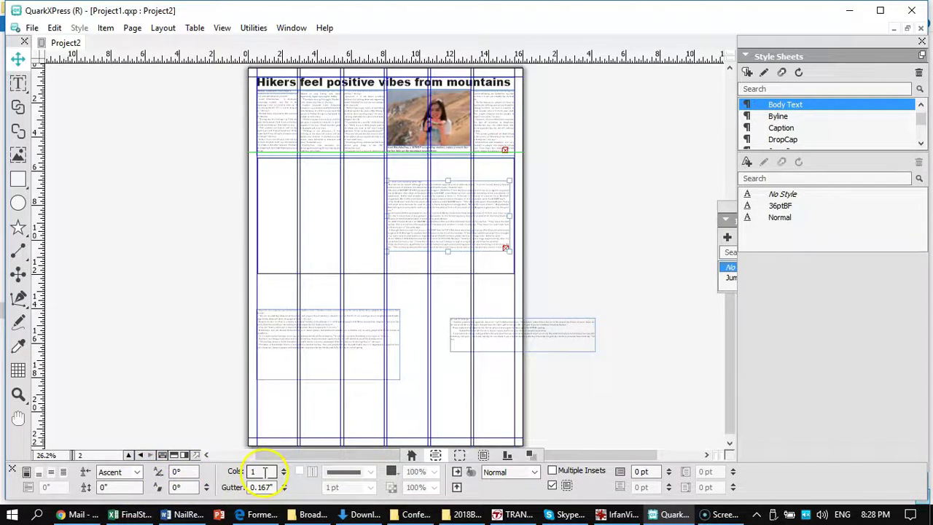
pyautogui.moveTo(265, 472); pyautogui.dragTo(248, 471)
pyautogui.click(298, 486)
pyautogui.click(306, 514)
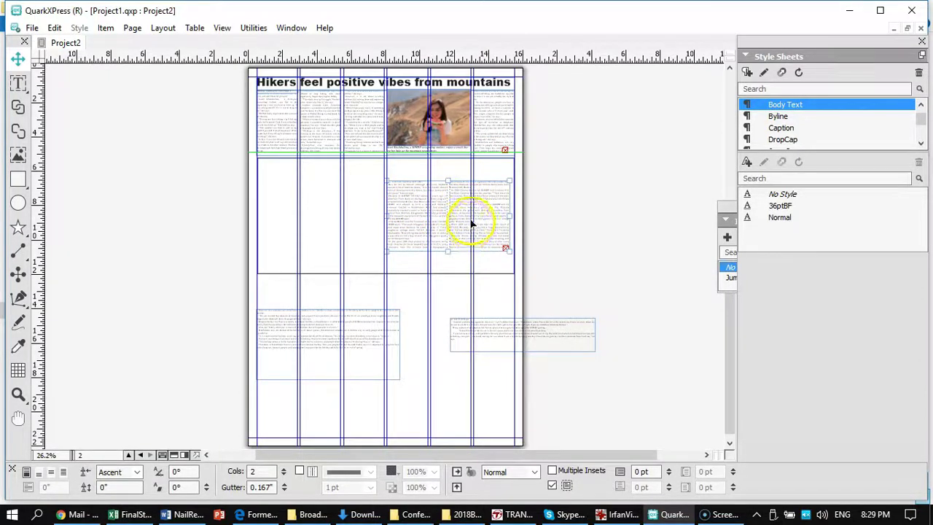
pyautogui.moveTo(445, 250); pyautogui.dragTo(446, 257)
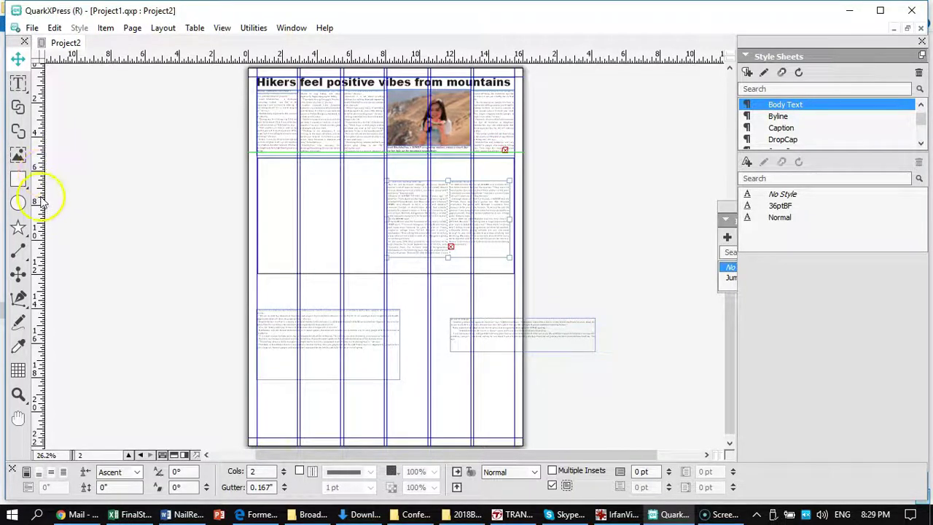
# Step: Add two vertical guides just inside the framed box's left and right edges
pyautogui.moveTo(42, 196); pyautogui.dragTo(261, 231)
pyautogui.moveTo(41, 191); pyautogui.dragTo(512, 266)
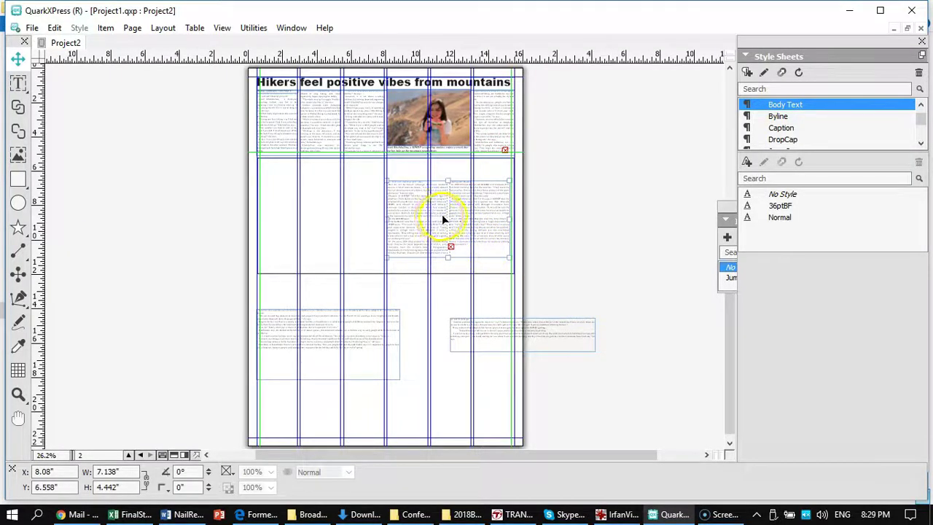
# Step: Move the American football story's text box down to about X 8.083", Y 7.107", leaving headline space above it
pyautogui.hotkey('ctrl', '1')
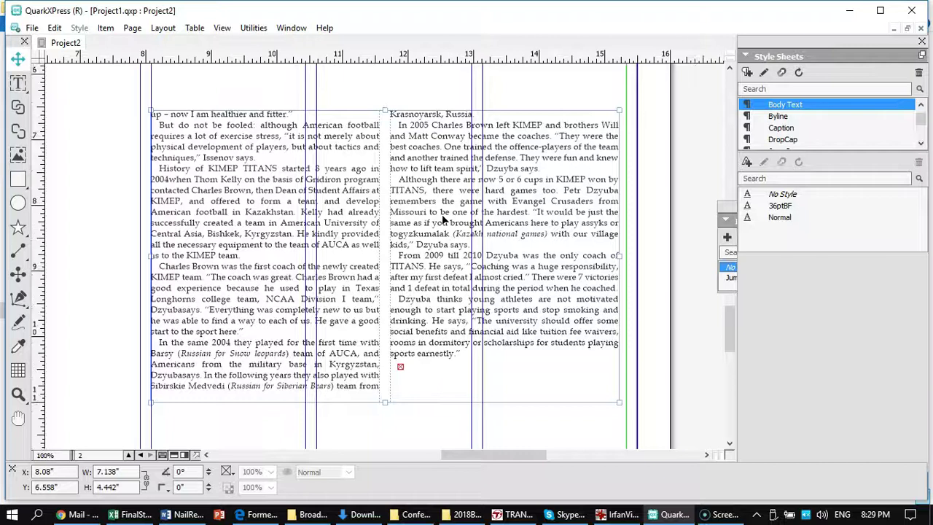
pyautogui.click(442, 230)
pyautogui.moveTo(346, 187); pyautogui.dragTo(349, 258)
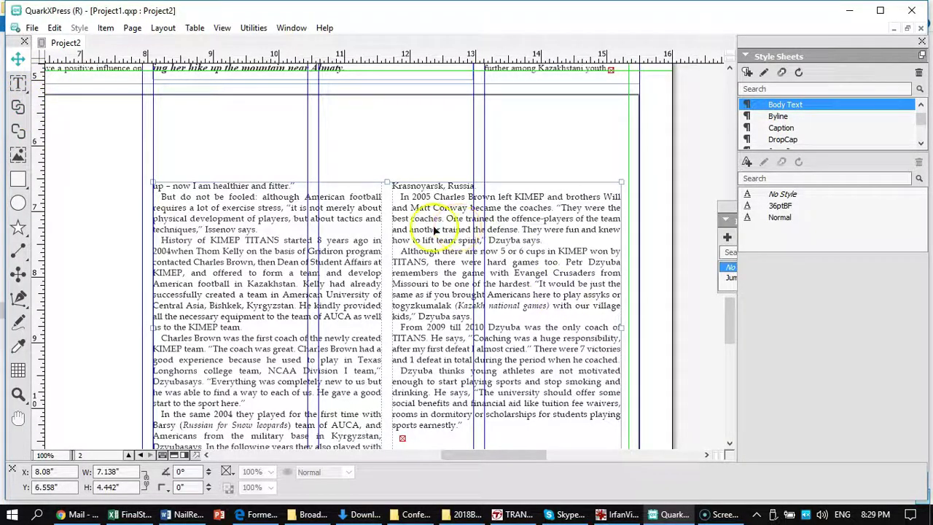
pyautogui.moveTo(431, 229); pyautogui.dragTo(431, 266)
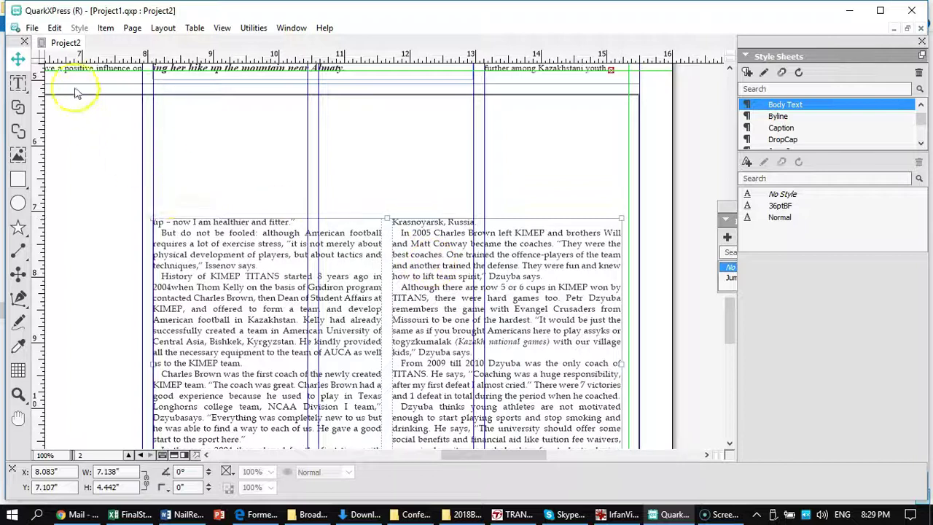
# Step: Draw a headline text box above the American football story, about 7.247" wide and 1.66" high, at X 8.083", Y 5.278"
pyautogui.click(18, 83)
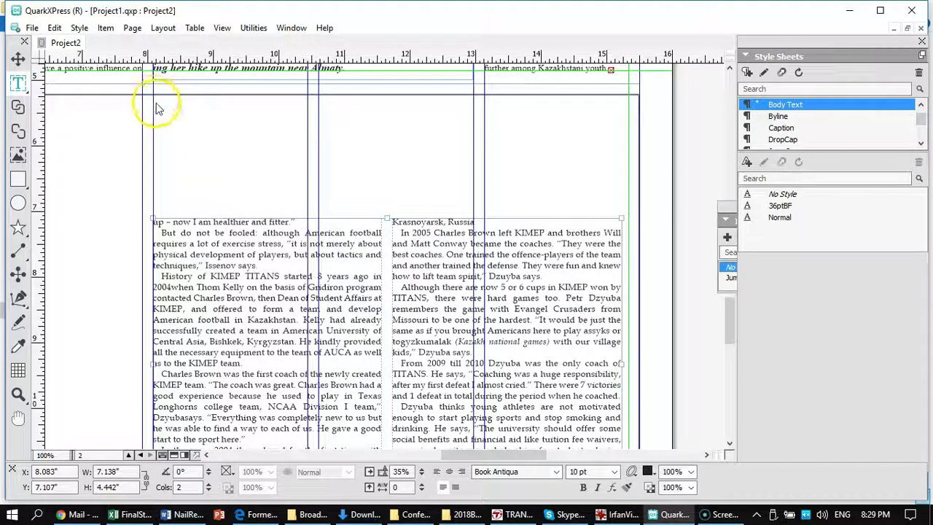
pyautogui.moveTo(152, 99); pyautogui.dragTo(628, 208)
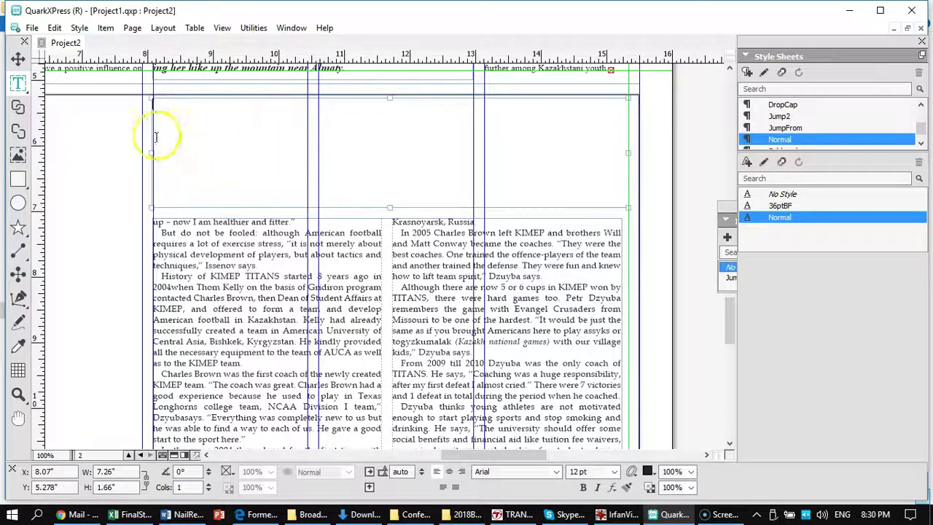
pyautogui.moveTo(149, 151); pyautogui.dragTo(151, 151)
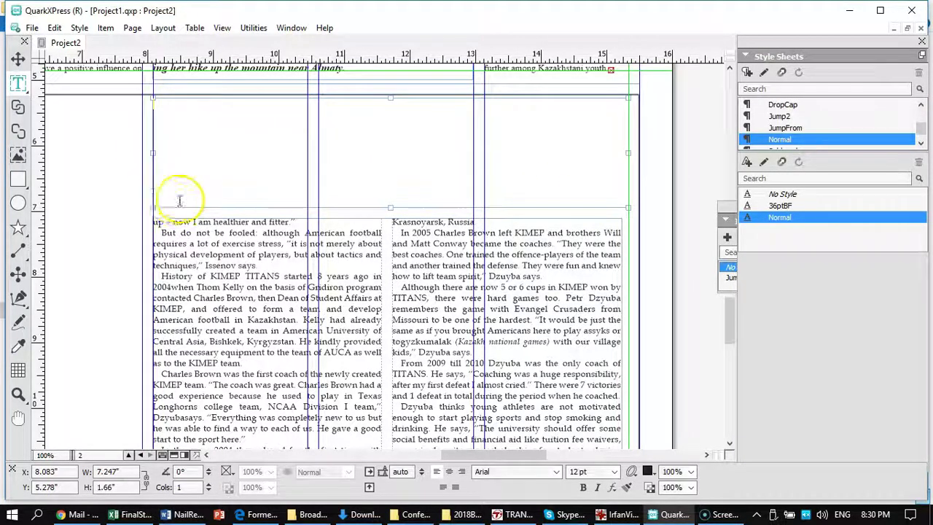
# Step: Enter the headline "Returning coach enjoys 7-1 record with Titans" above the football story and apply the 36ptBF character style
pyautogui.click(216, 141)
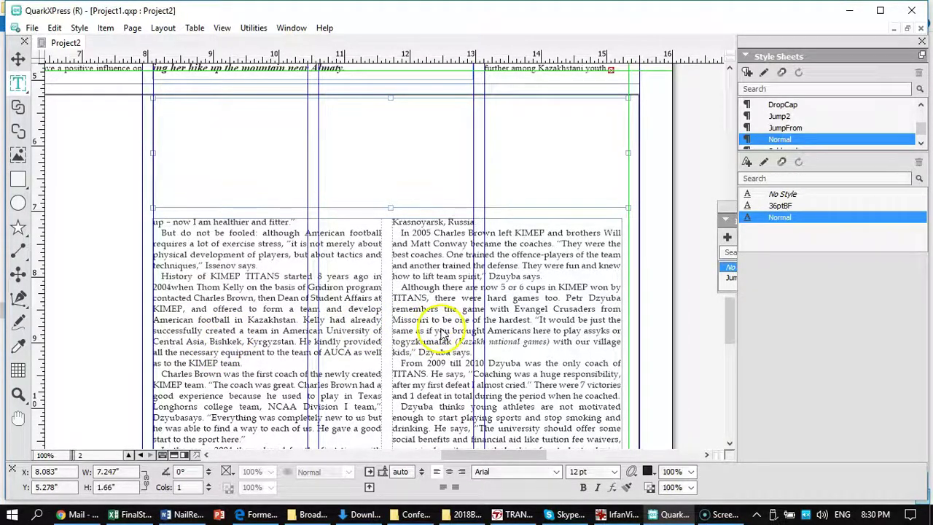
pyautogui.moveTo(423, 332); pyautogui.dragTo(405, 238)
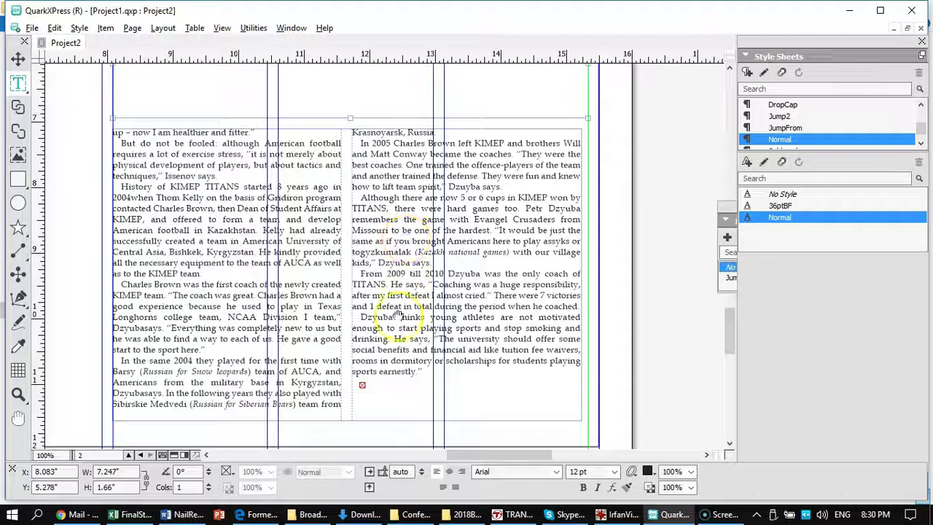
pyautogui.moveTo(392, 266); pyautogui.dragTo(400, 291)
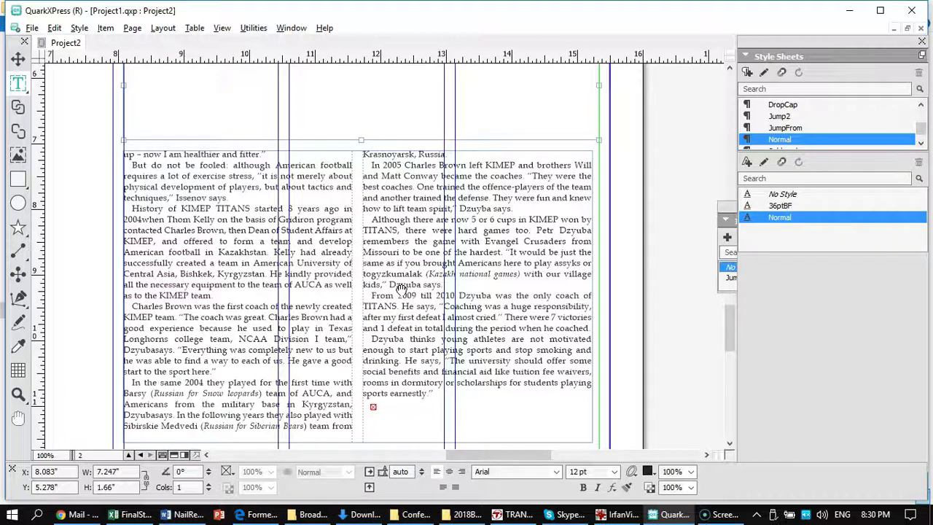
pyautogui.moveTo(400, 289); pyautogui.dragTo(402, 292)
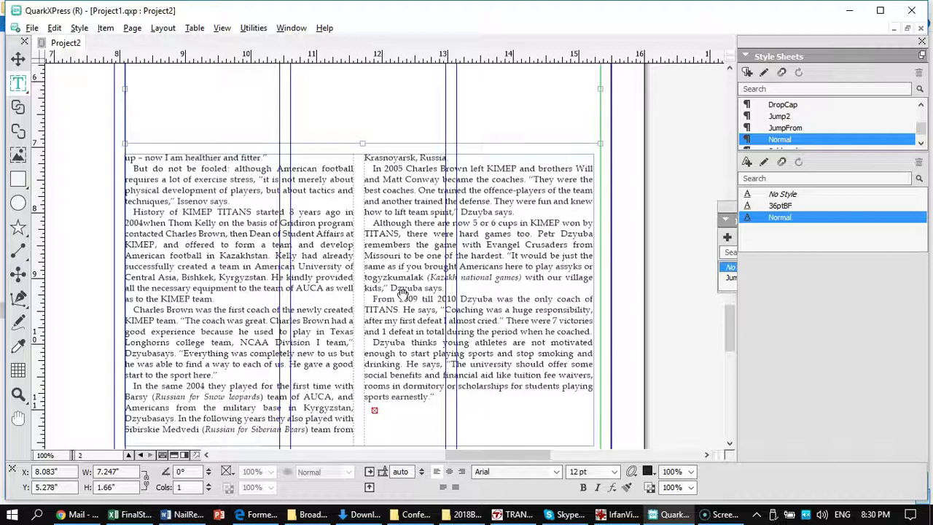
pyautogui.moveTo(229, 204); pyautogui.dragTo(231, 258)
pyautogui.click(183, 106)
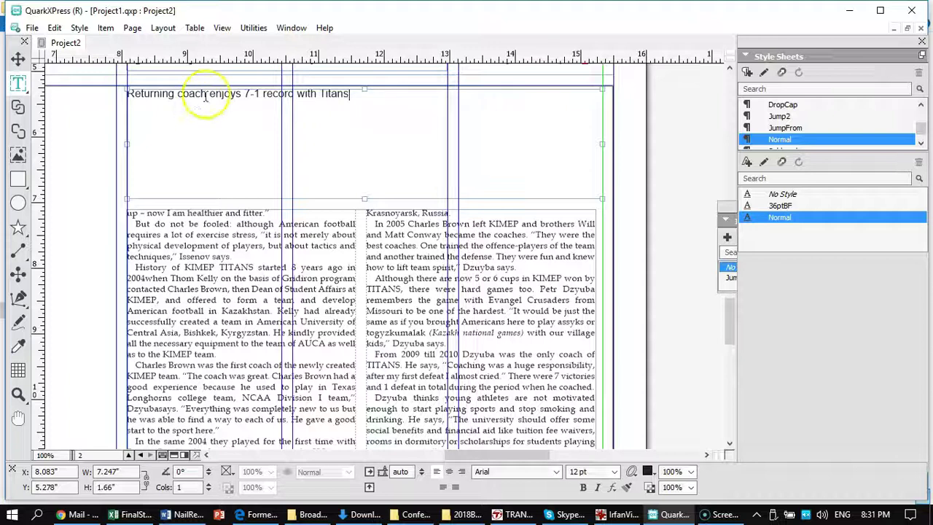
pyautogui.tripleClick(206, 95)
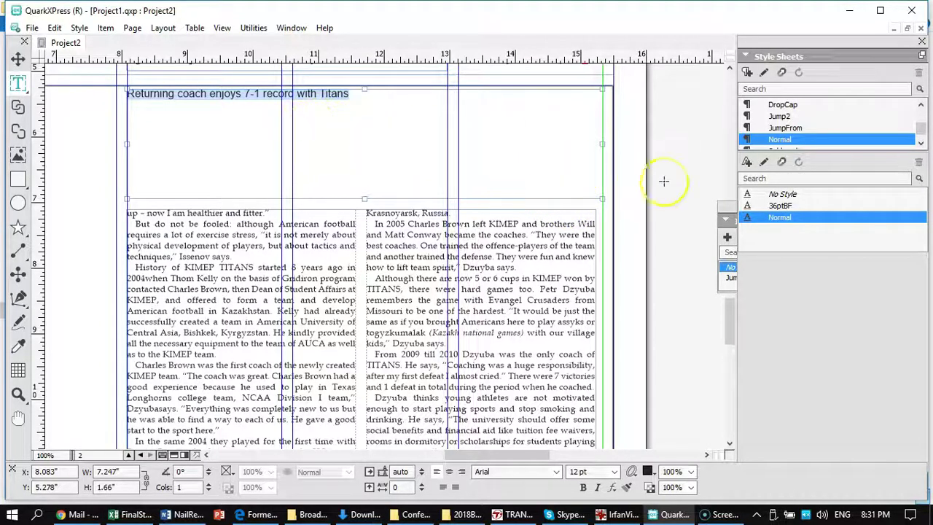
pyautogui.click(780, 206)
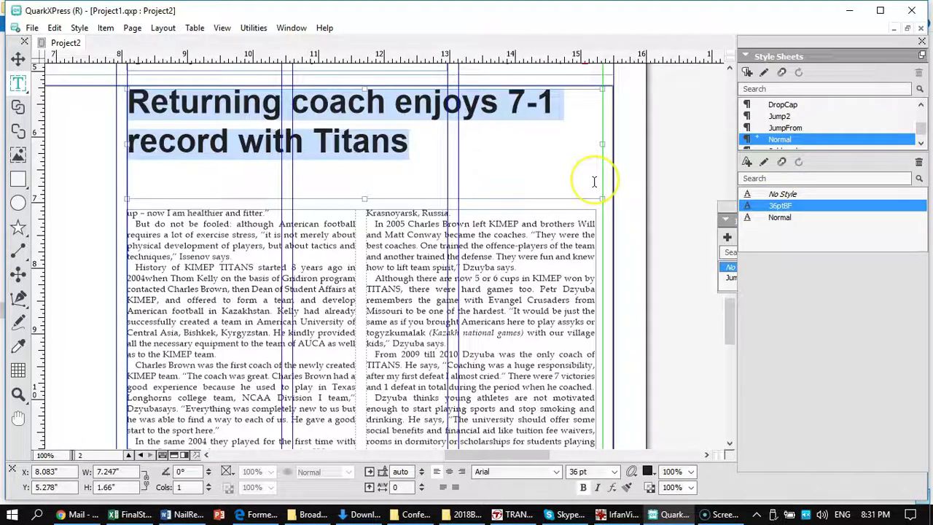
# Step: Try the football story's headline at 48 pt and at 42 pt
pyautogui.hotkey('ctrl', 'shift', '.')
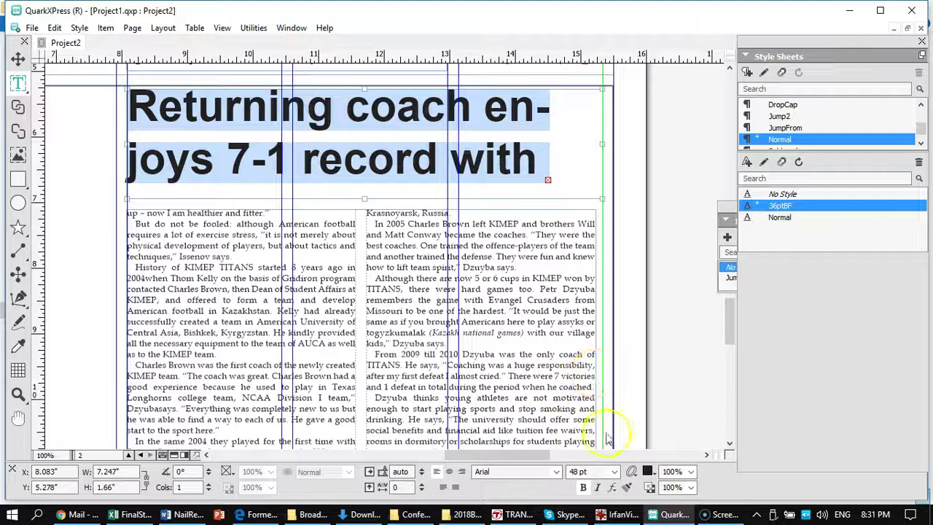
pyautogui.tripleClick(579, 472)
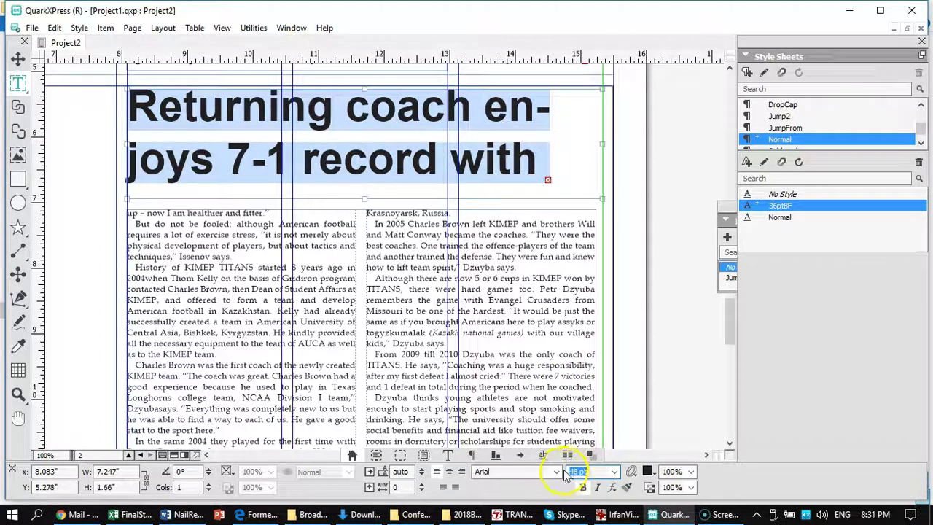
pyautogui.press('Return')
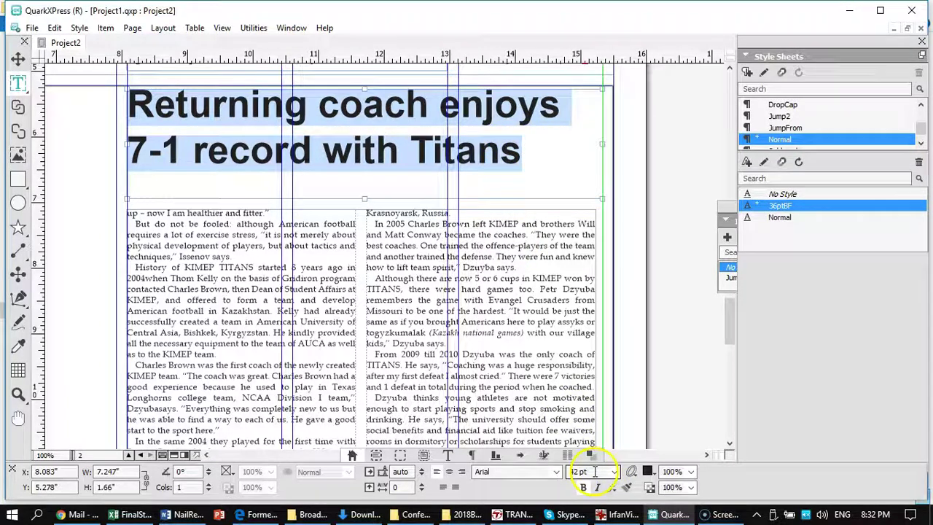
# Step: Set the football story headline's font size to 44 pt
pyautogui.moveTo(592, 470); pyautogui.dragTo(572, 470)
pyautogui.write('44')
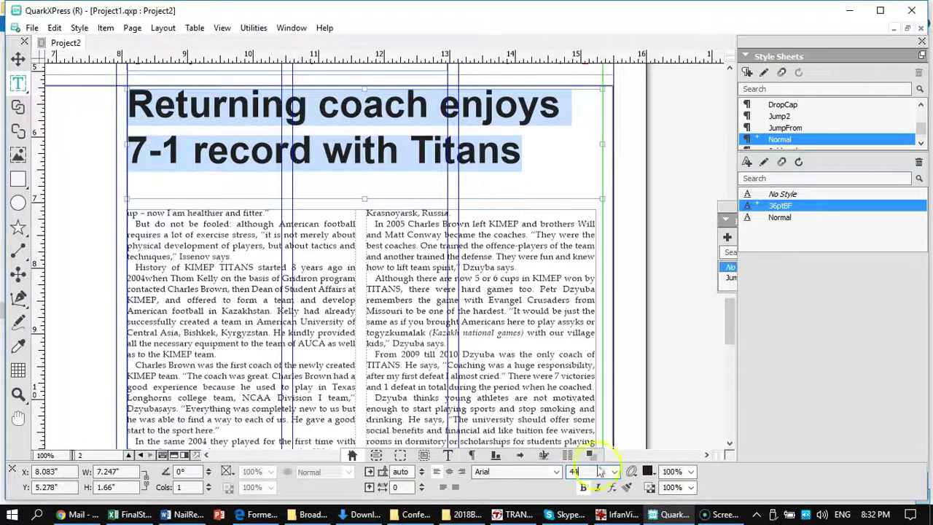
pyautogui.press('Return')
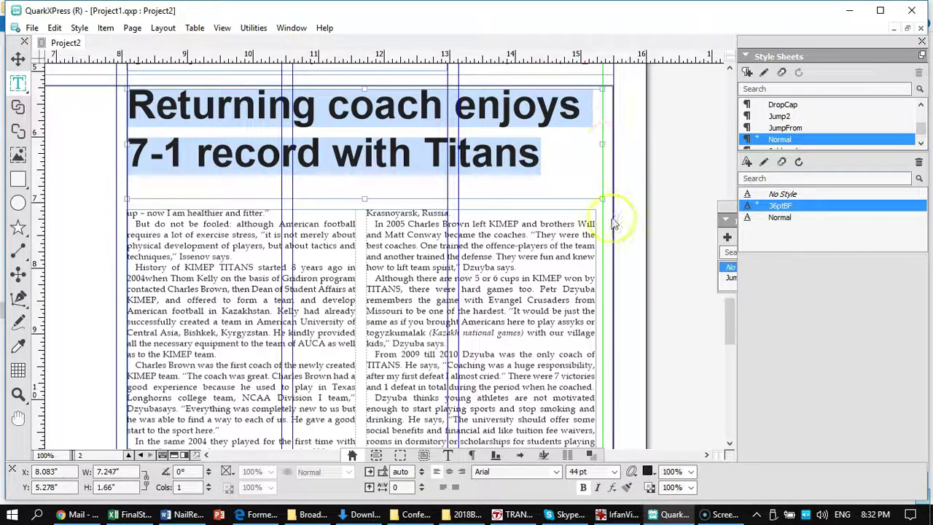
# Step: Enlarge the football story's text box to 7.247" wide and 4.809" high, with its top edge at Y 6.74"
pyautogui.click(18, 59)
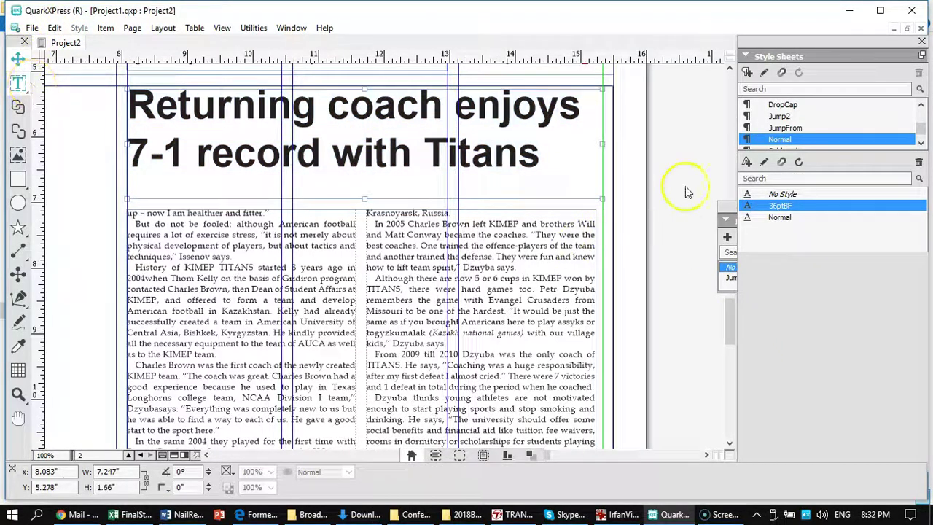
pyautogui.moveTo(603, 177); pyautogui.dragTo(605, 173)
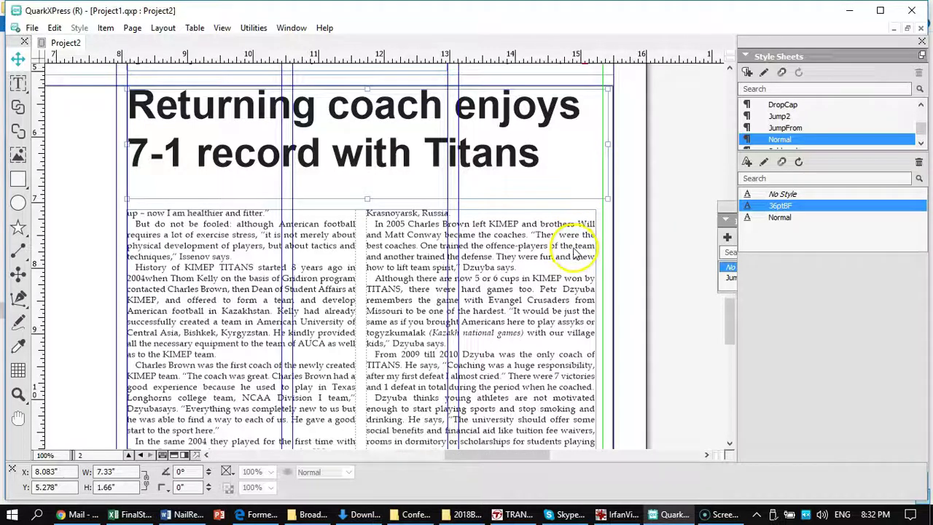
pyautogui.moveTo(608, 143); pyautogui.dragTo(602, 143)
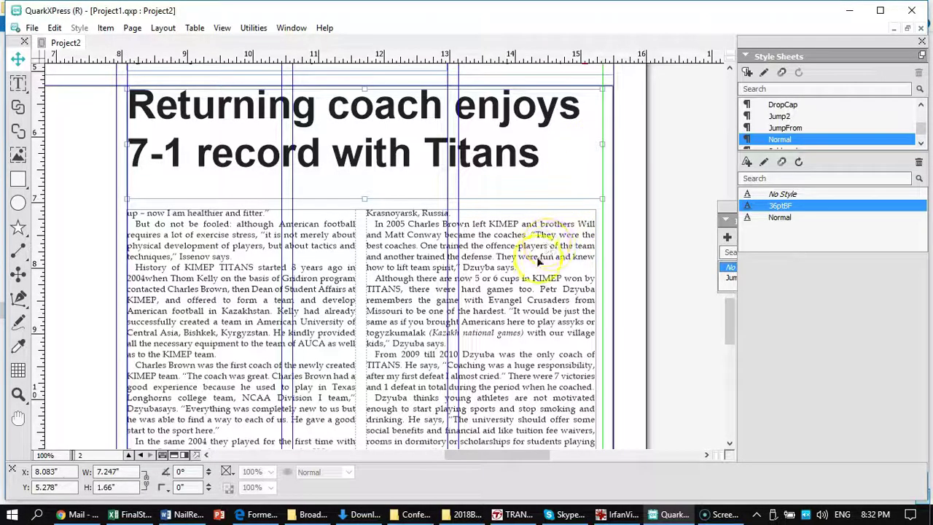
pyautogui.moveTo(594, 202); pyautogui.dragTo(602, 197)
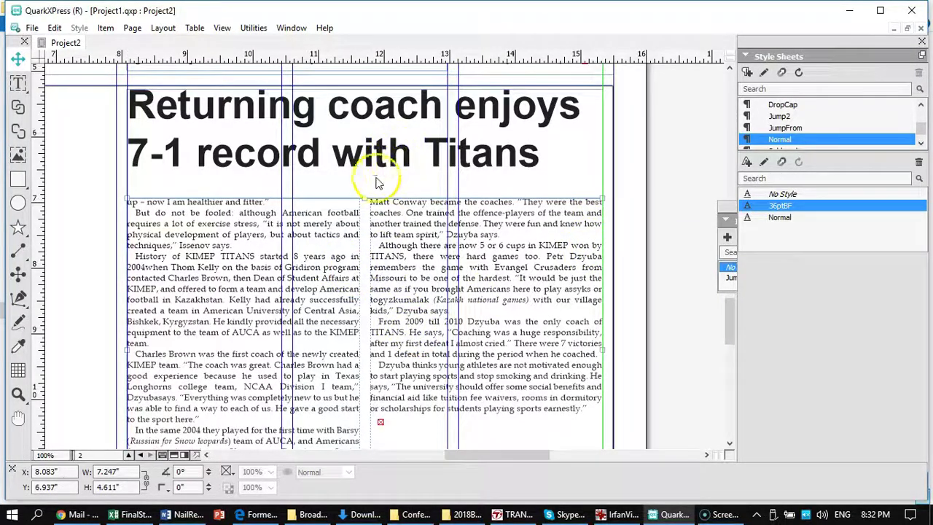
pyautogui.moveTo(366, 194); pyautogui.dragTo(371, 182)
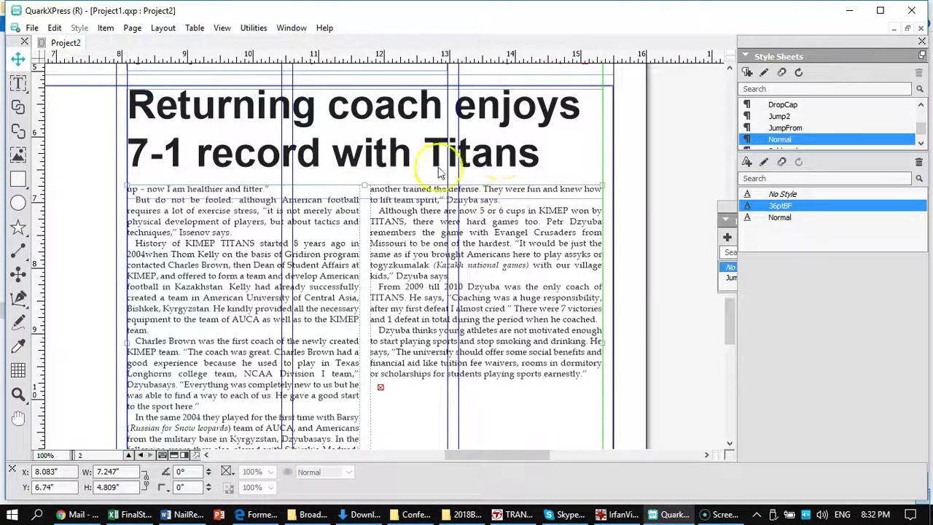
# Step: Set the football story headline's font size to 45 pt
pyautogui.click(533, 158)
pyautogui.click(34, 86)
pyautogui.moveTo(73, 106); pyautogui.dragTo(609, 264)
pyautogui.moveTo(604, 471); pyautogui.dragTo(564, 472)
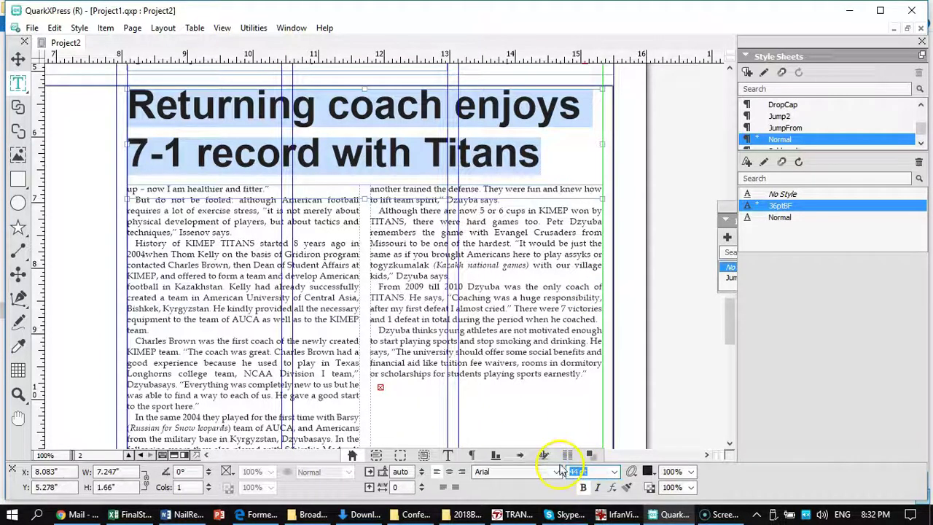
pyautogui.write('45')
pyautogui.press('Return')
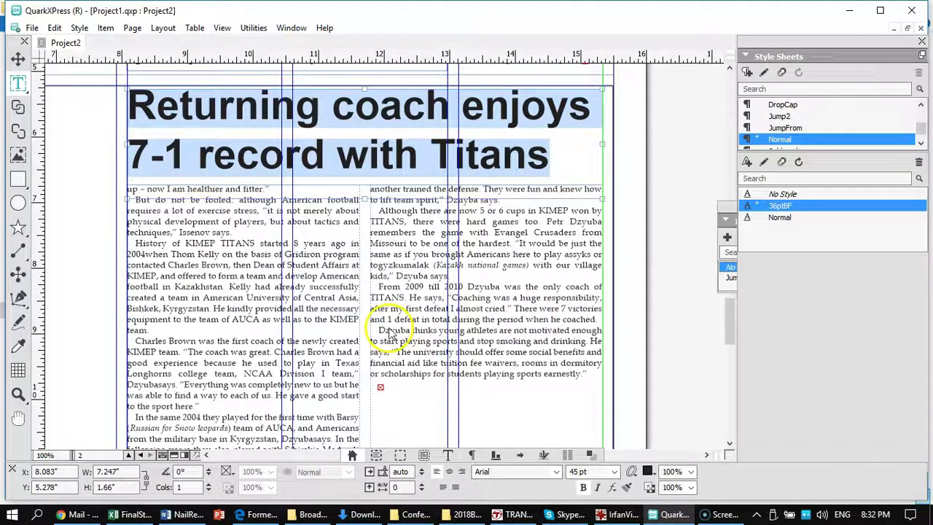
# Step: Shorten the football headline box to 1.462" high so that it ends at the story's top edge
pyautogui.click(18, 58)
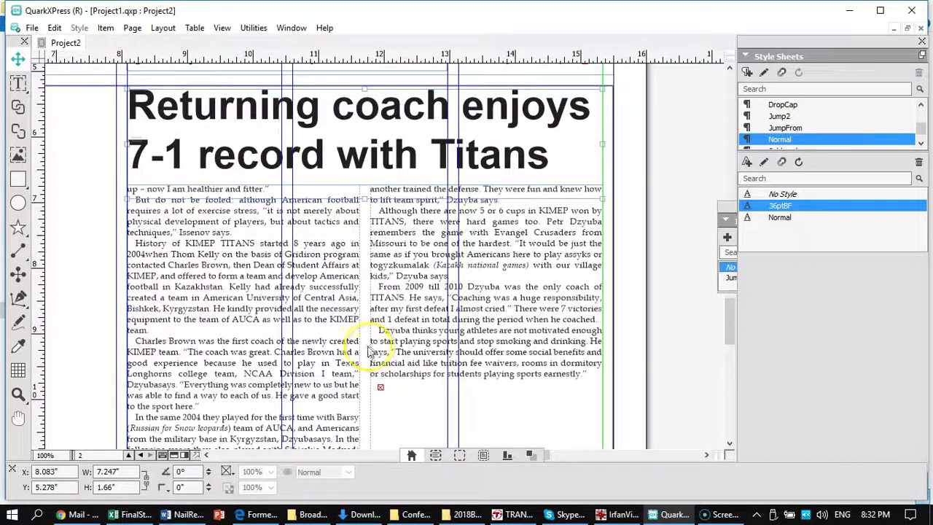
pyautogui.click(211, 208)
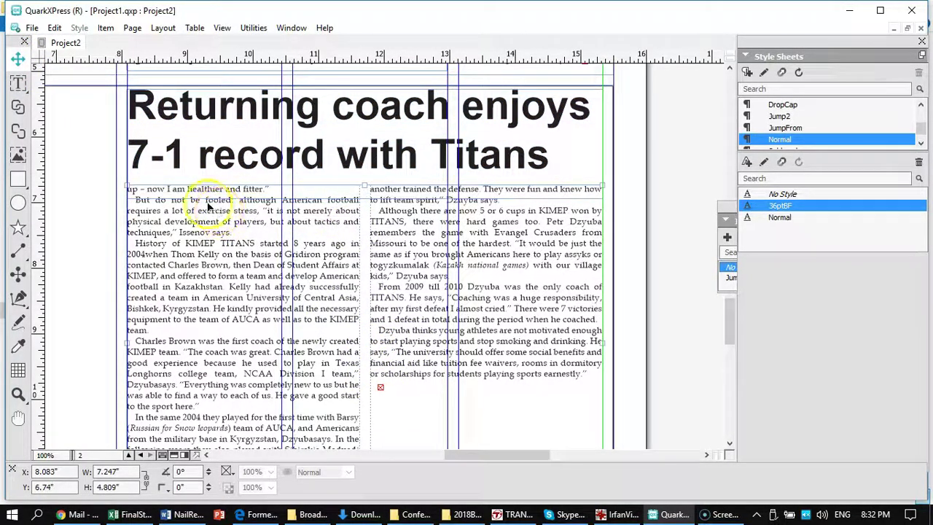
pyautogui.click(585, 150)
pyautogui.moveTo(370, 197)
pyautogui.mouseDown()
pyautogui.moveTo(354, 183)
pyautogui.moveTo(363, 191)
pyautogui.mouseUp()
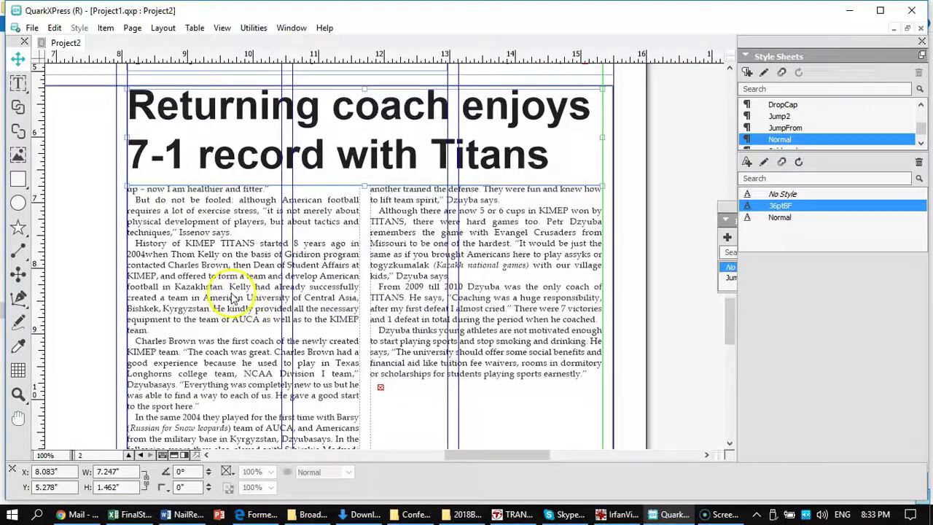
# Step: Copy the 'Hiking' continues from Page 1 line to the top of the football story's first column at Y 6.74" and widen it to 3.542"
pyautogui.moveTo(77, 141); pyautogui.dragTo(499, 462)
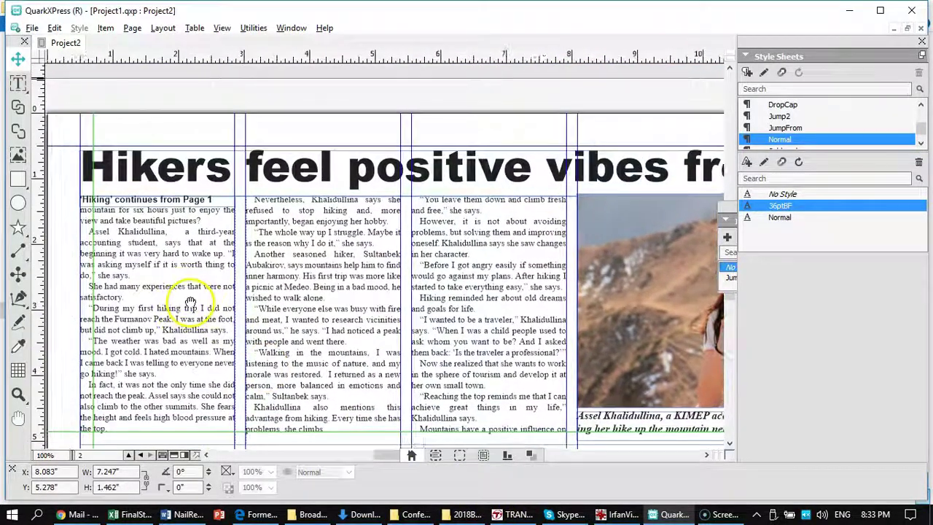
pyautogui.click(176, 203)
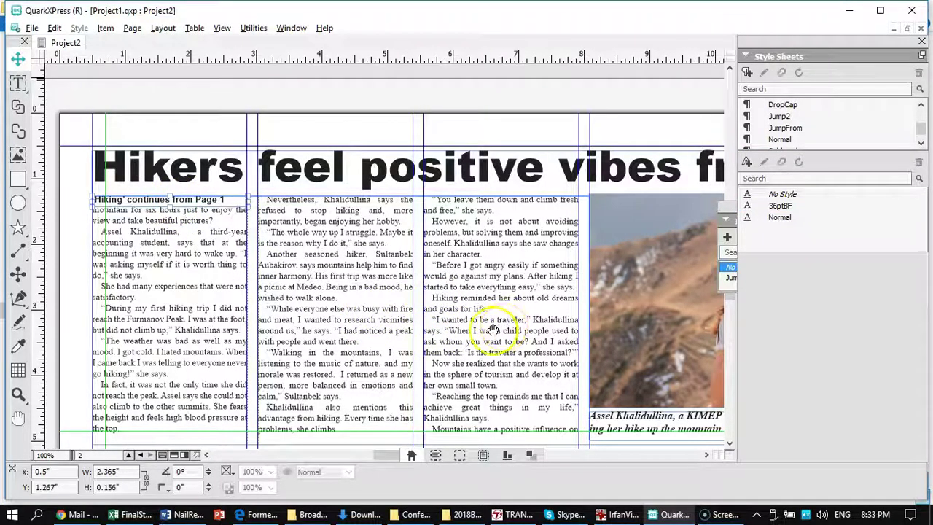
pyautogui.moveTo(493, 326); pyautogui.dragTo(48, 320)
pyautogui.moveTo(333, 371); pyautogui.dragTo(267, 144)
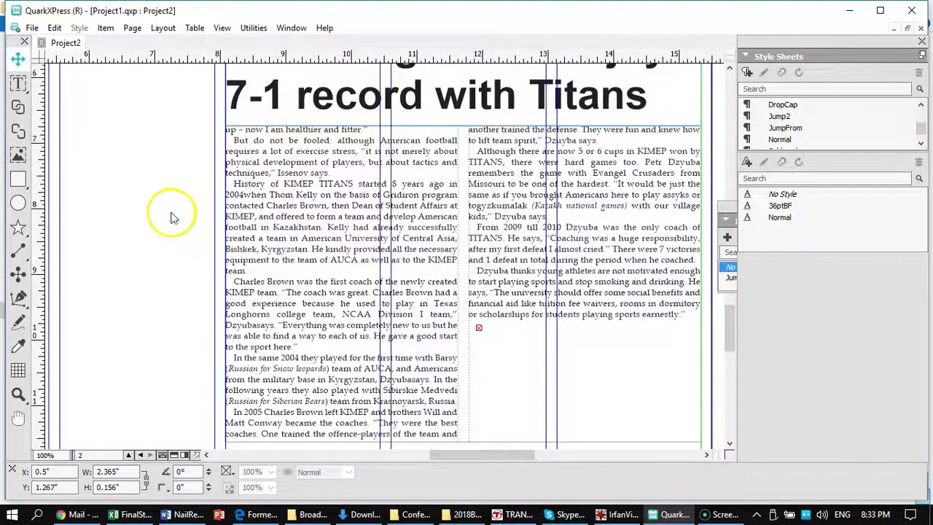
pyautogui.hotkey('ctrl', 'v')
pyautogui.moveTo(282, 250); pyautogui.dragTo(256, 134)
pyautogui.click(378, 131)
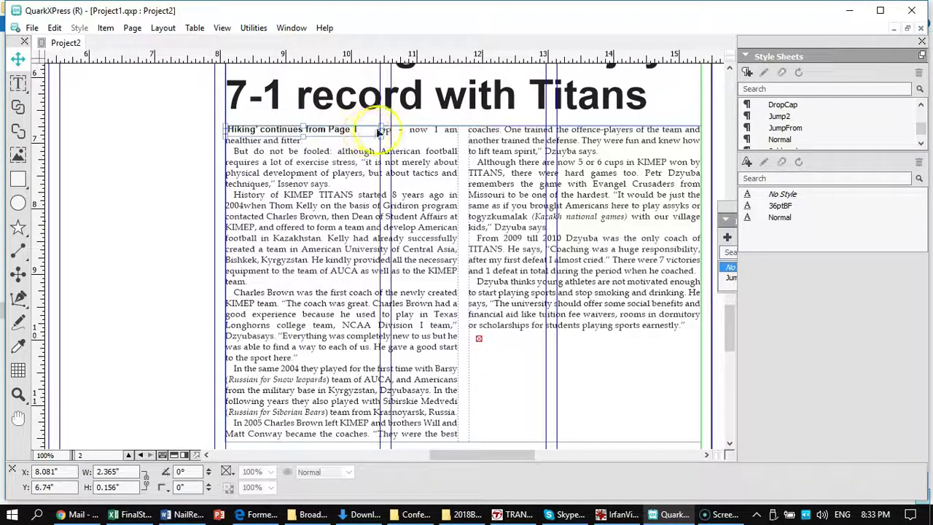
pyautogui.moveTo(396, 132); pyautogui.dragTo(457, 140)
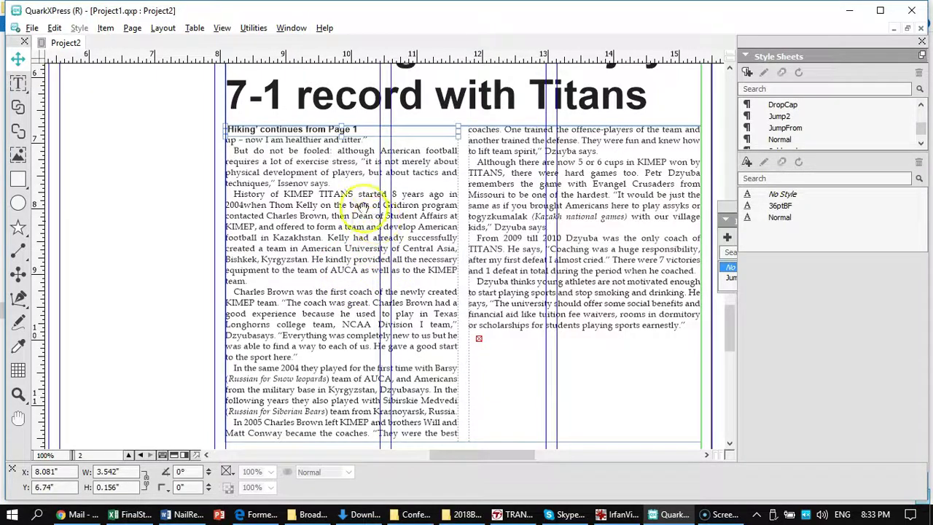
# Step: Check the football story's jump line on page 1 and replace "Hiking" with "Football" in the copied continuation line
pyautogui.scroll(10, 362, 206)
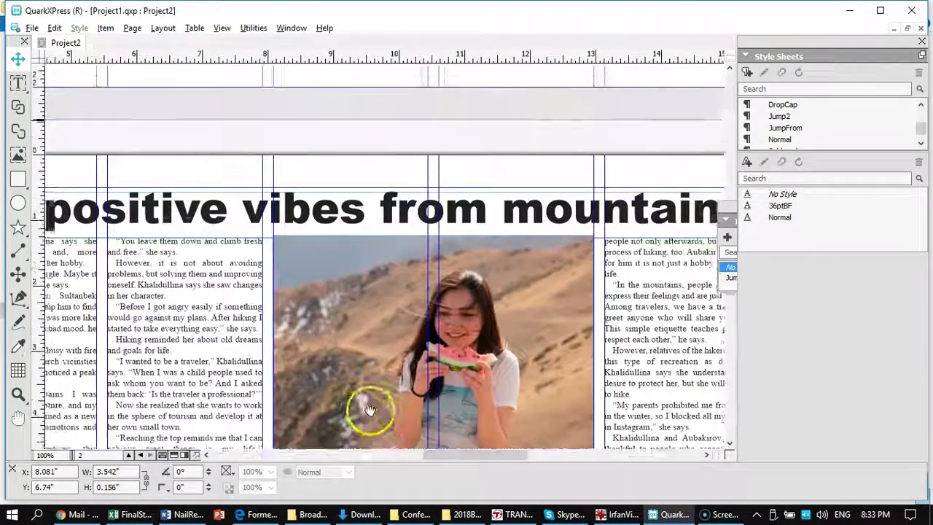
pyautogui.scroll(10, 343, 197)
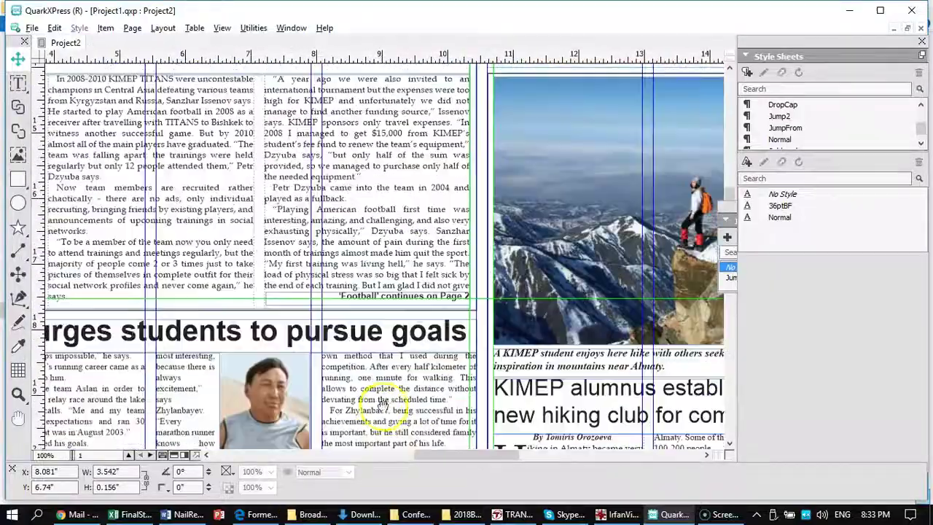
pyautogui.scroll(10, 380, 403)
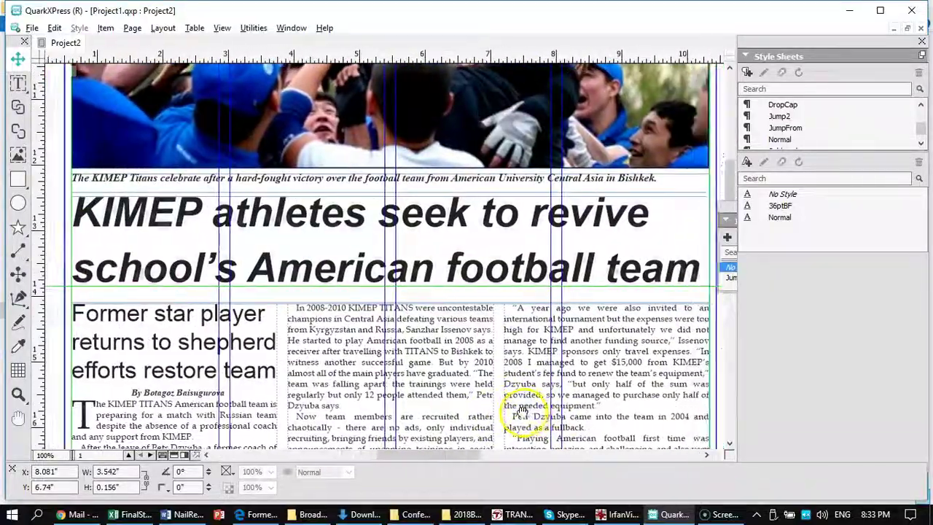
pyautogui.moveTo(521, 411); pyautogui.dragTo(398, 219)
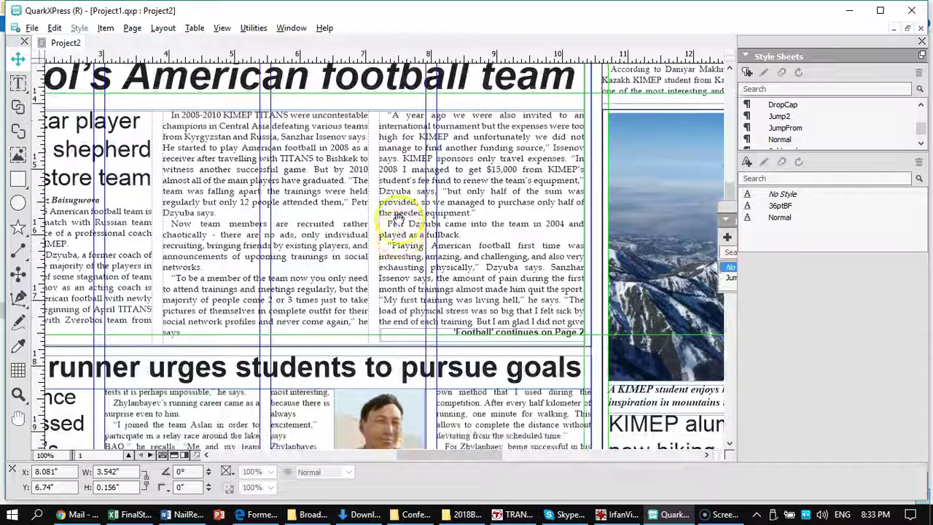
pyautogui.moveTo(306, 421); pyautogui.dragTo(251, 142)
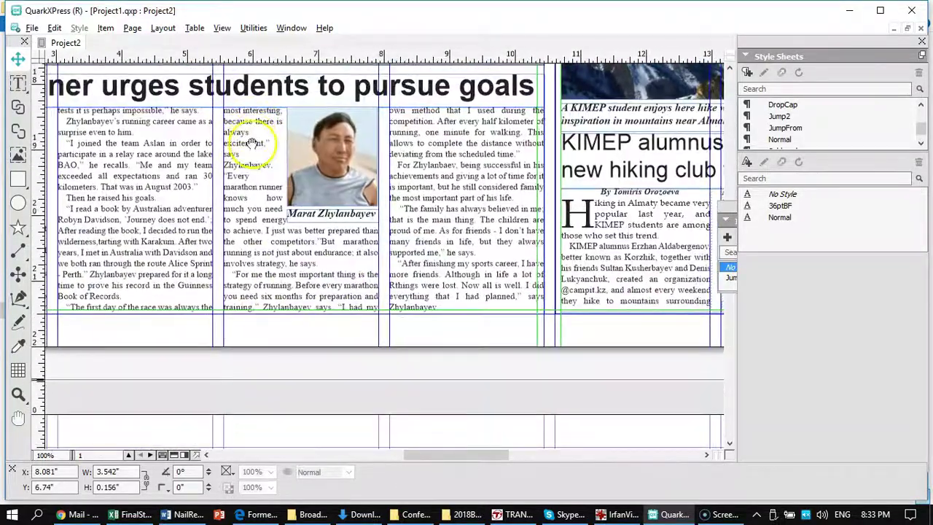
pyautogui.moveTo(333, 358); pyautogui.dragTo(318, 260)
pyautogui.moveTo(281, 365); pyautogui.dragTo(323, 219)
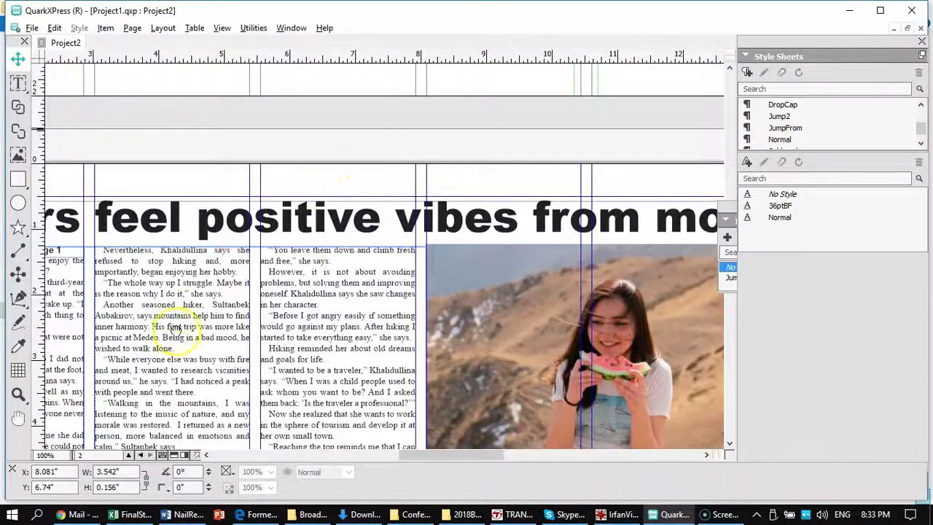
pyautogui.moveTo(174, 330); pyautogui.dragTo(179, 105)
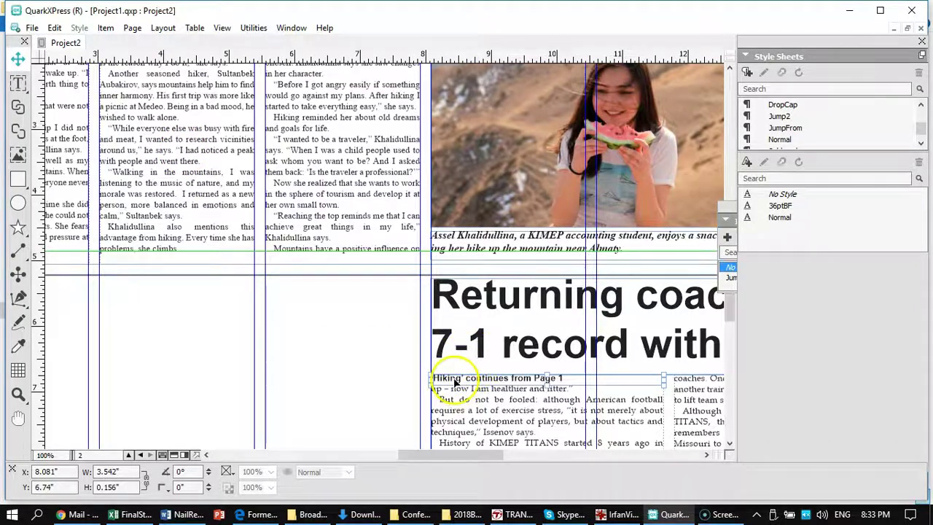
pyautogui.doubleClick(455, 381)
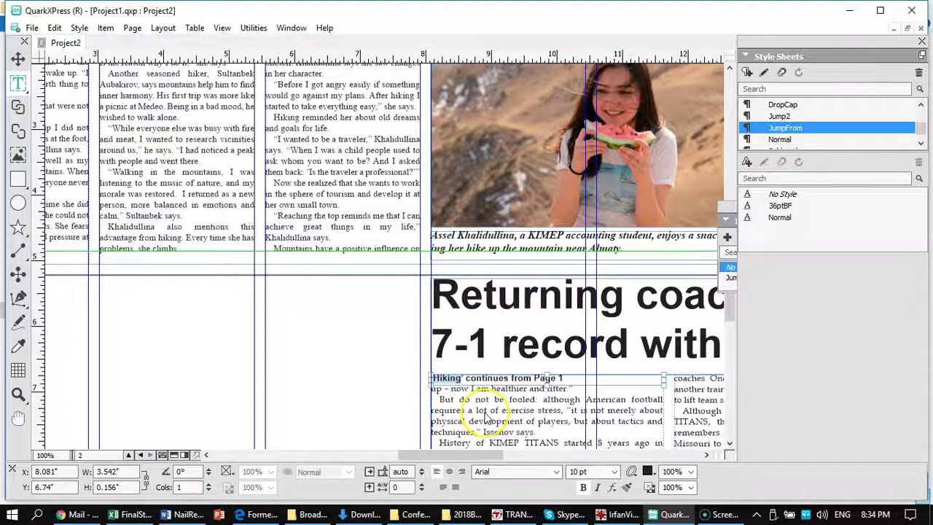
pyautogui.write('Football')
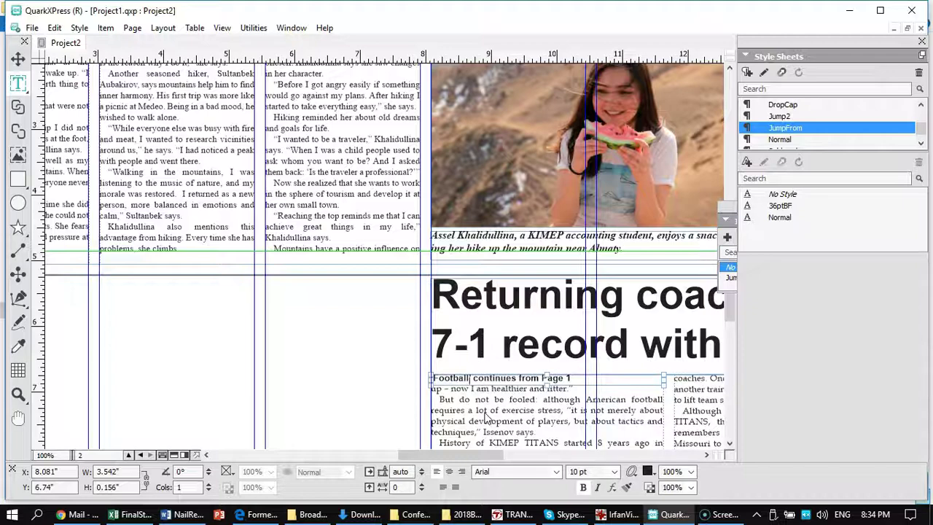
# Step: Shorten the football story's text box to 4.073" high and raise the surrounding frame's bottom edge to match
pyautogui.moveTo(625, 407); pyautogui.dragTo(354, 230)
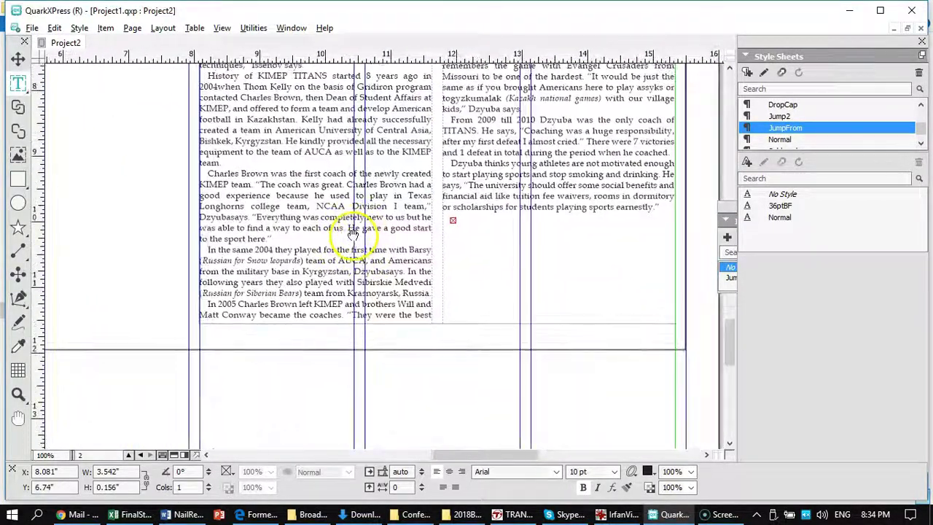
pyautogui.click(402, 281)
pyautogui.moveTo(437, 323); pyautogui.dragTo(437, 287)
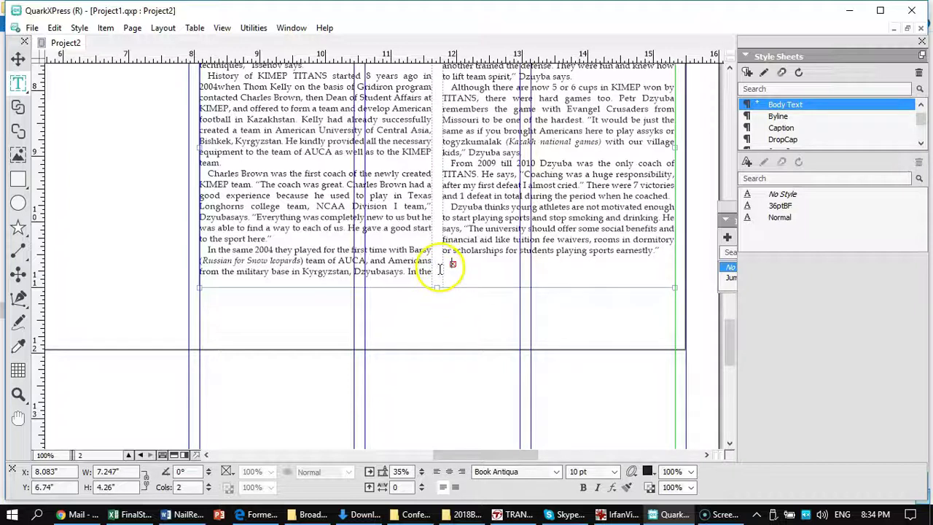
pyautogui.moveTo(438, 287); pyautogui.dragTo(437, 275)
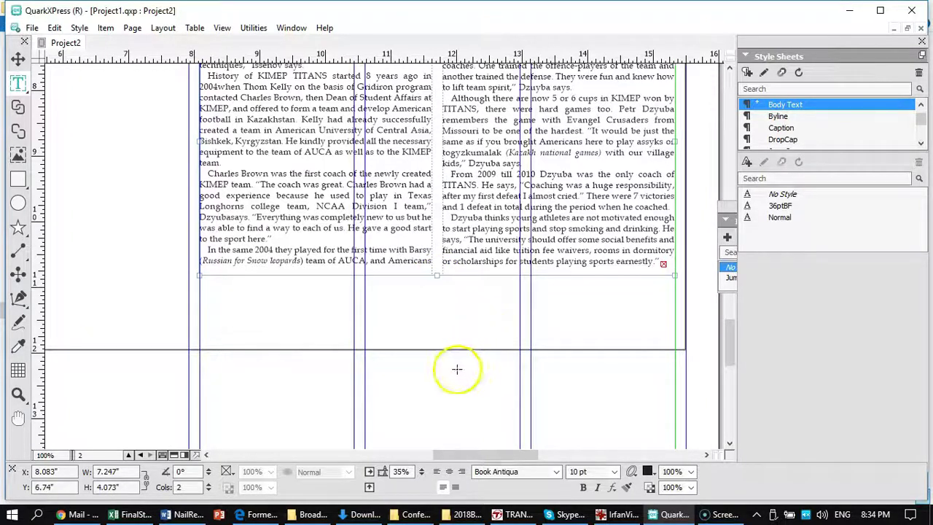
pyautogui.click(441, 352)
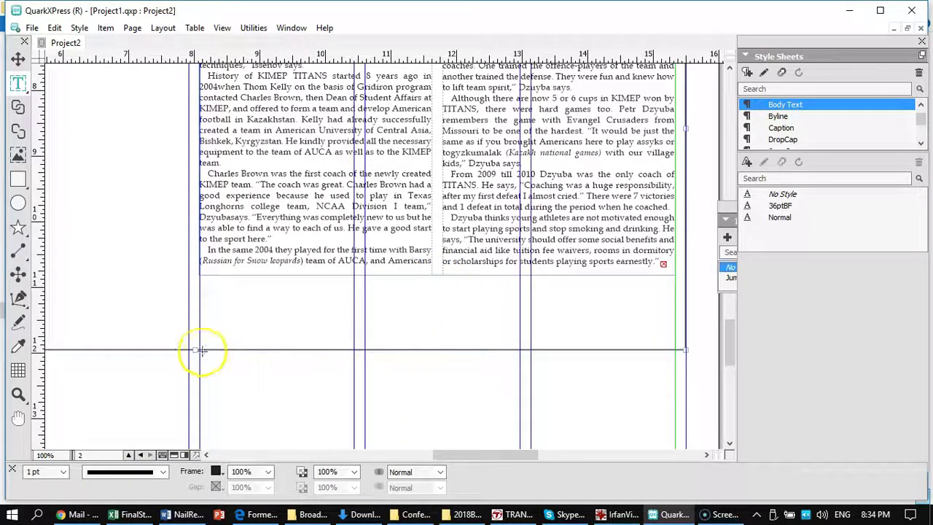
pyautogui.moveTo(200, 352); pyautogui.dragTo(214, 275)
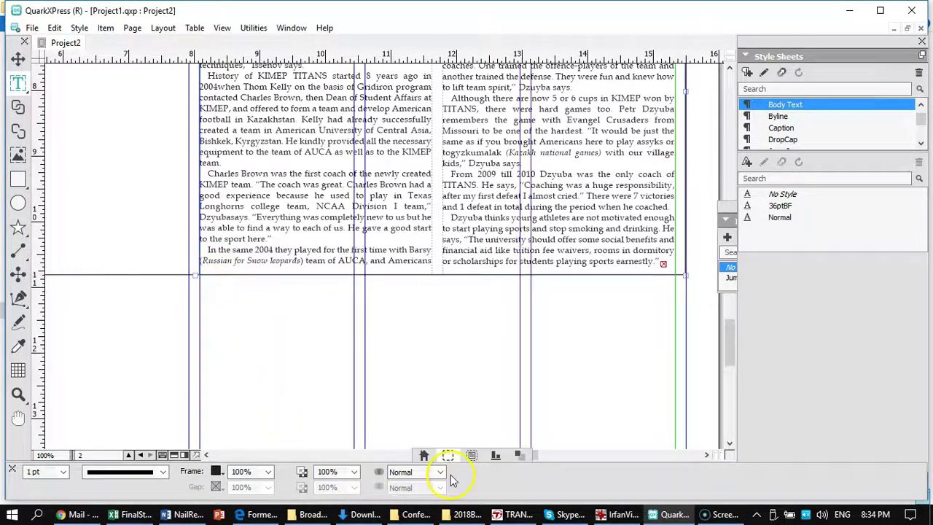
# Step: Align the frame's outer edge with the page margin at X 0.505" and move the vertical guide closer to it
pyautogui.moveTo(166, 362); pyautogui.dragTo(520, 483)
pyautogui.moveTo(320, 269); pyautogui.dragTo(366, 362)
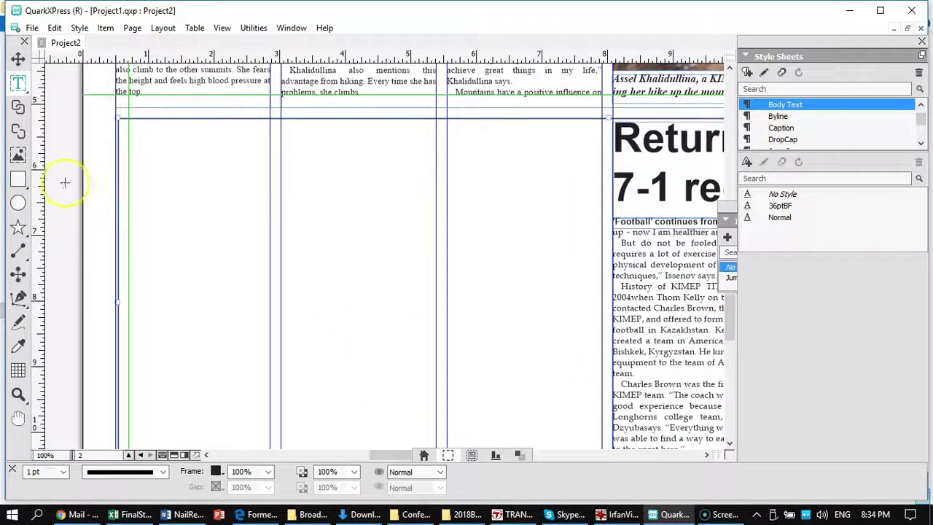
pyautogui.click(18, 59)
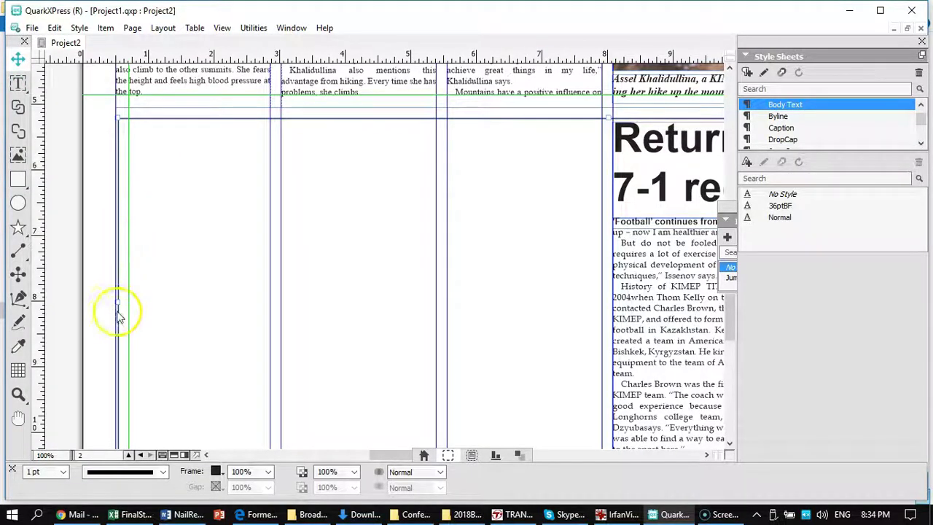
pyautogui.moveTo(119, 298); pyautogui.dragTo(118, 298)
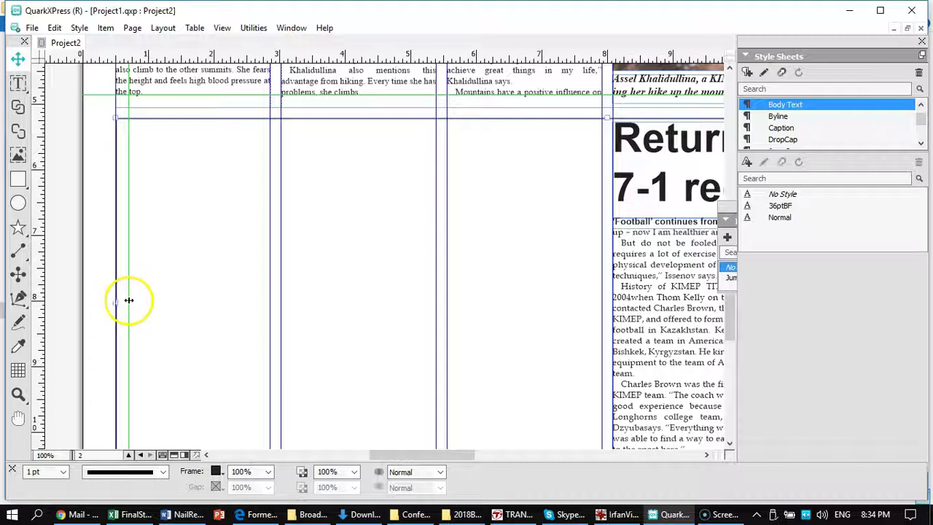
pyautogui.moveTo(127, 300); pyautogui.dragTo(122, 301)
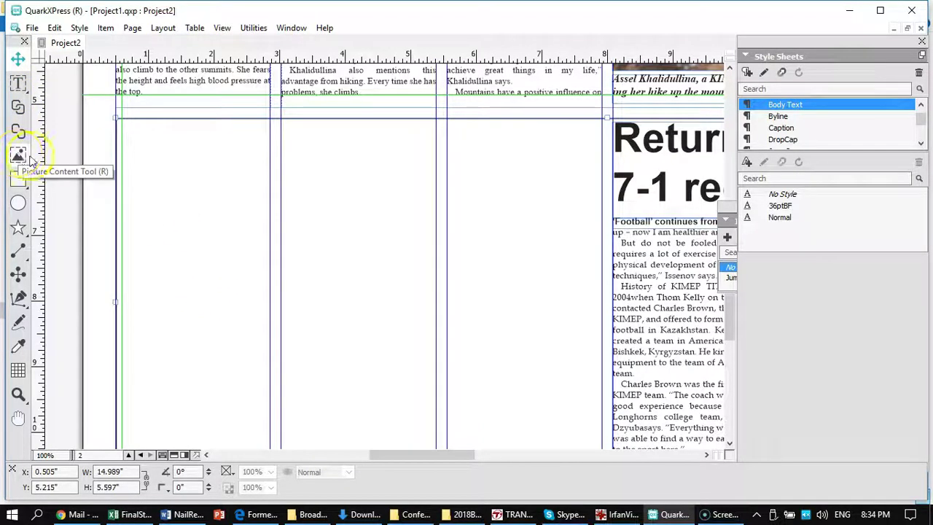
# Step: Draw a picture box about 7.326" wide and 5.177" high at X 0.59", Y 5.288" across the frame's empty columns
pyautogui.moveTo(362, 333); pyautogui.dragTo(356, 294)
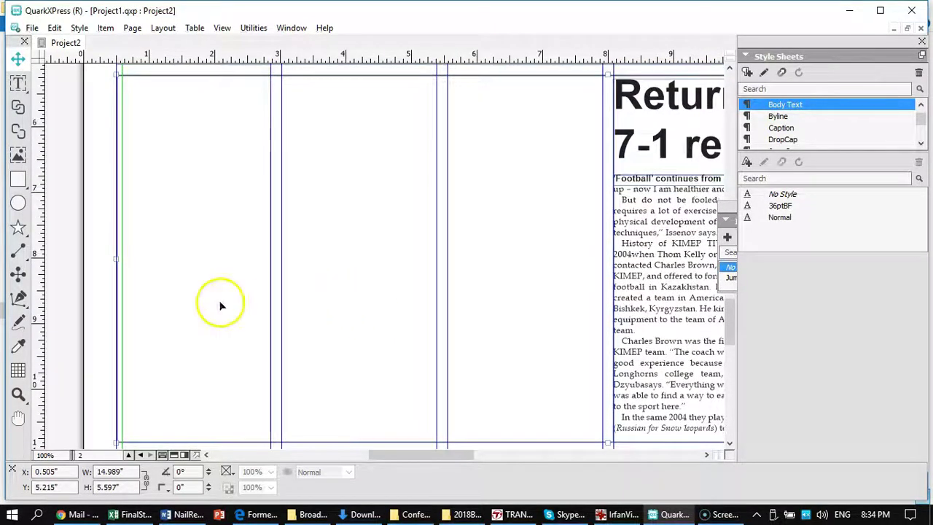
pyautogui.click(18, 155)
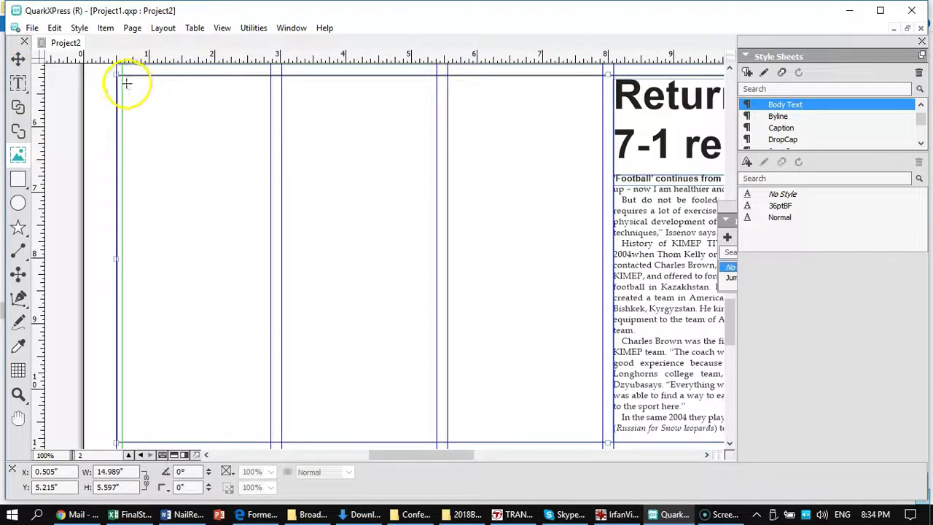
pyautogui.moveTo(122, 78); pyautogui.dragTo(602, 424)
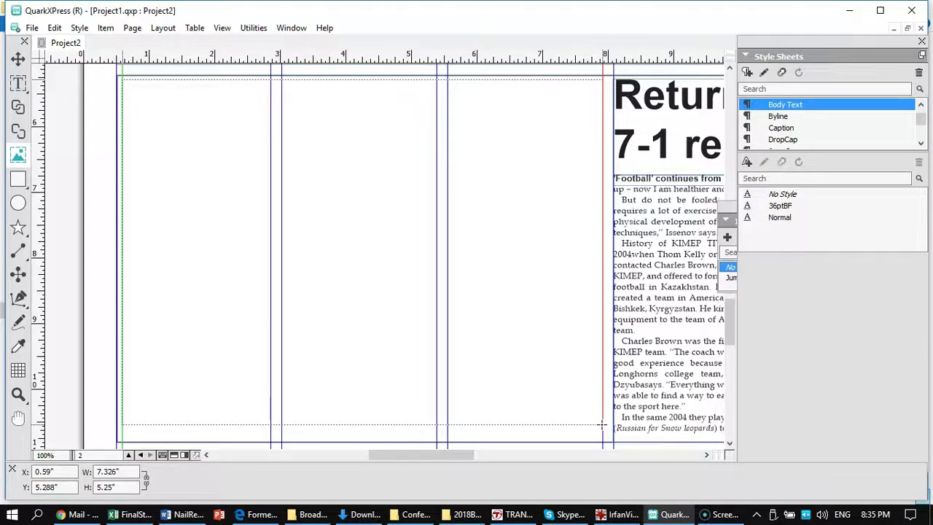
pyautogui.moveTo(602, 424); pyautogui.dragTo(602, 419)
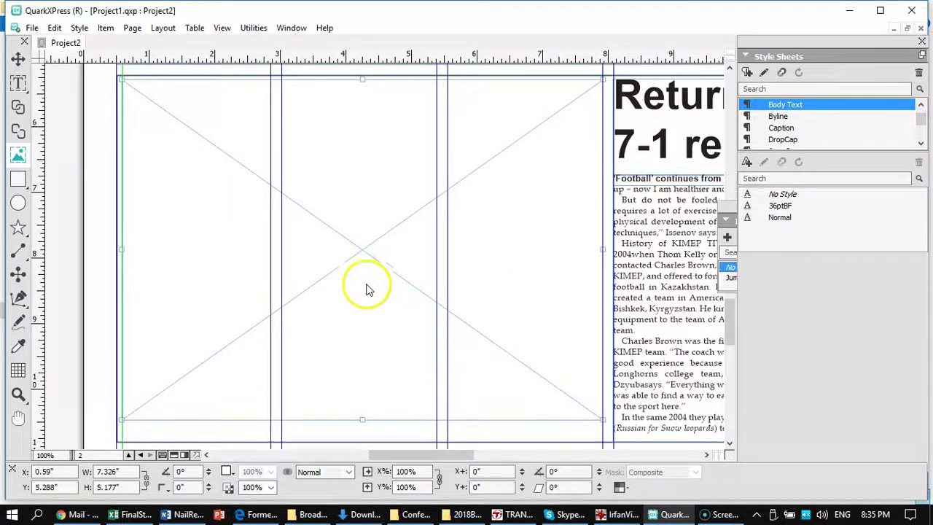
# Step: Import the Bota3 picture from the BroadsheetProject folder into the new picture box
pyautogui.doubleClick(355, 250)
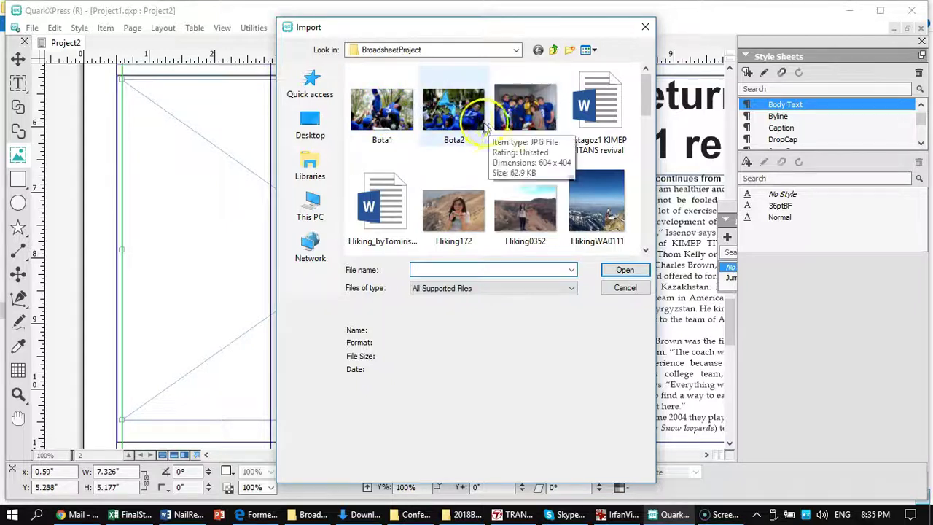
pyautogui.click(521, 105)
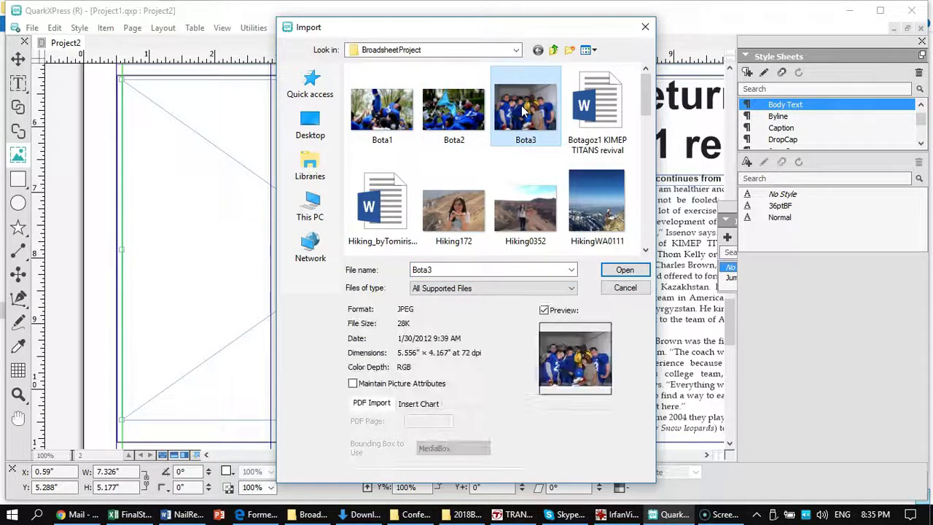
pyautogui.click(625, 271)
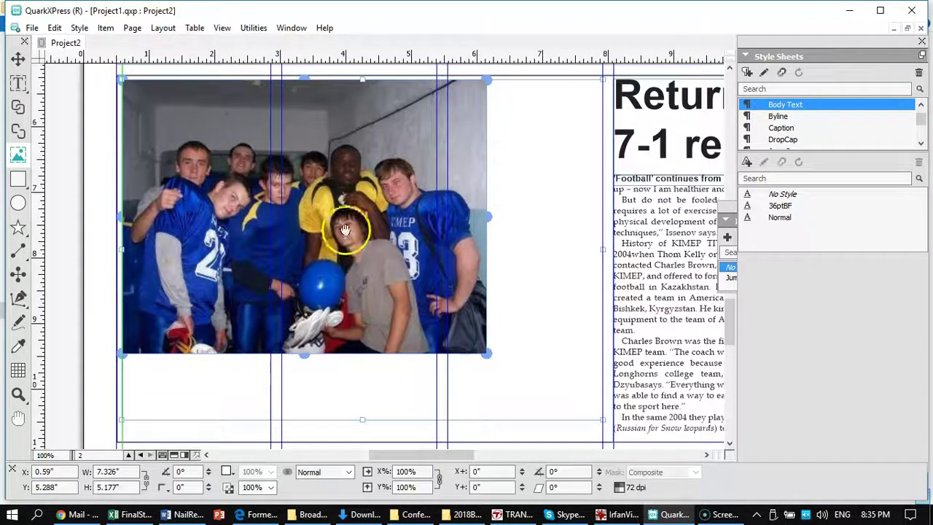
# Step: Scale the team picture to its box, enlarge it to 131.5% to fill the width, and shift it up to Y offset -0.302"
pyautogui.rightClick(421, 187)
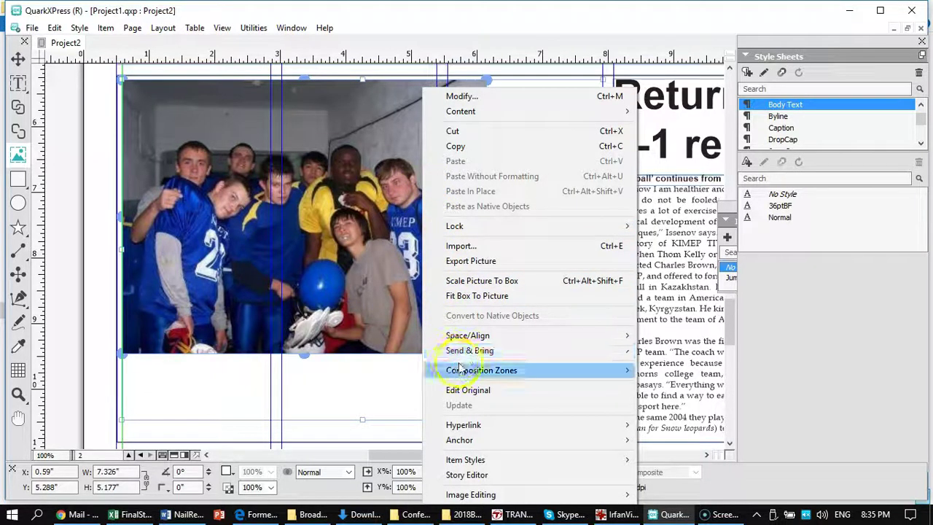
pyautogui.click(481, 286)
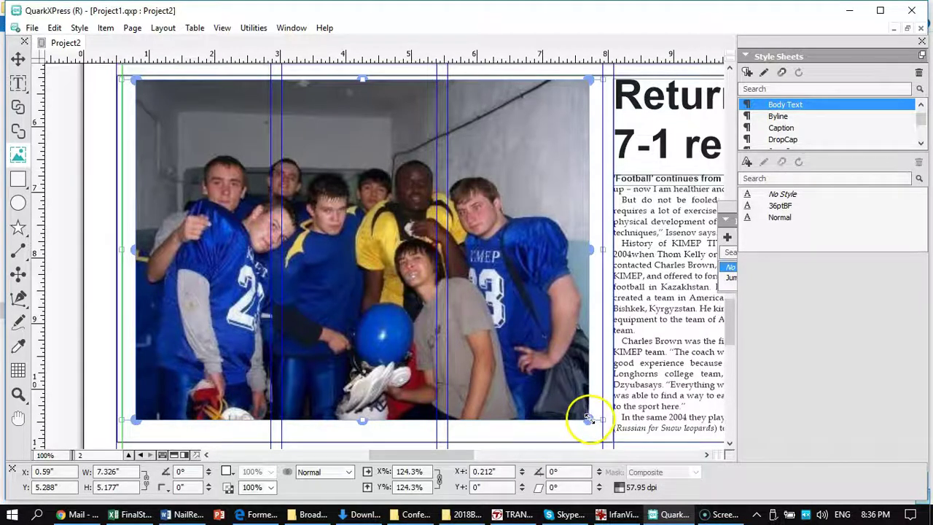
pyautogui.moveTo(589, 418); pyautogui.dragTo(597, 428)
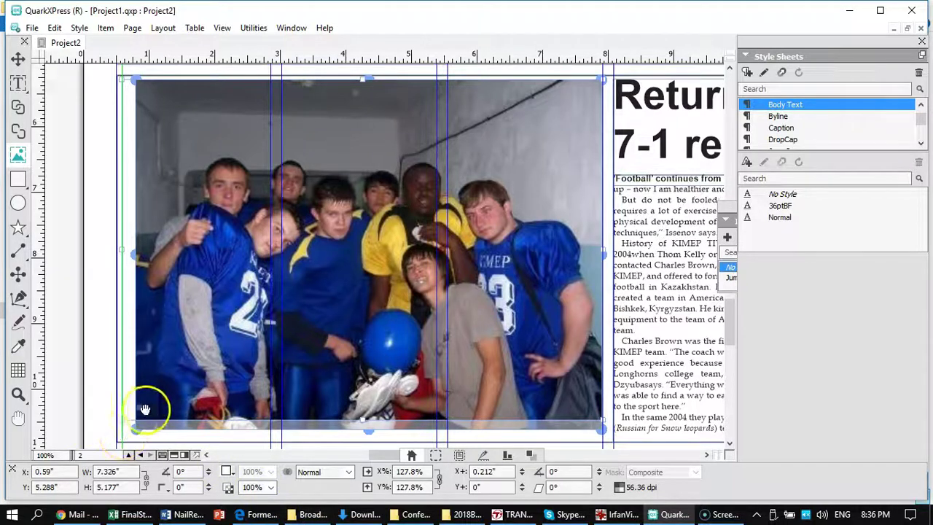
pyautogui.moveTo(141, 427); pyautogui.dragTo(129, 437)
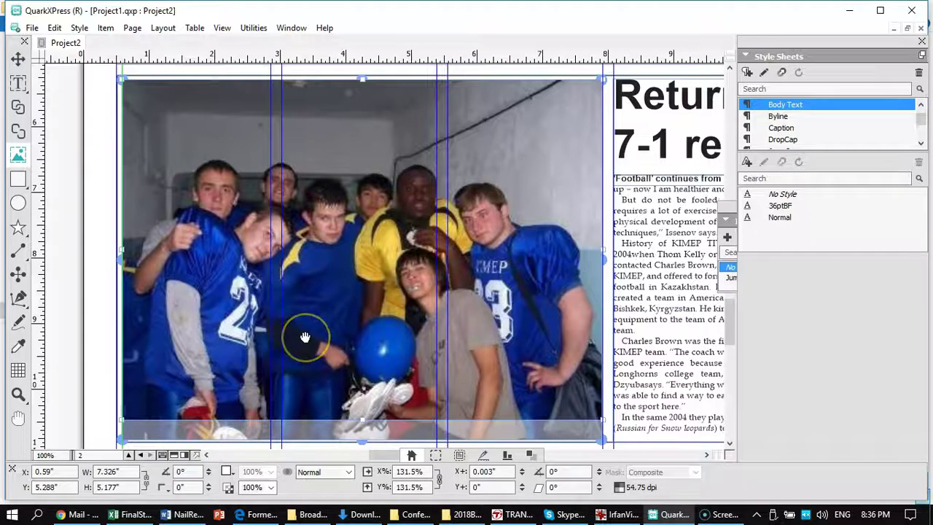
pyautogui.moveTo(305, 336); pyautogui.dragTo(306, 317)
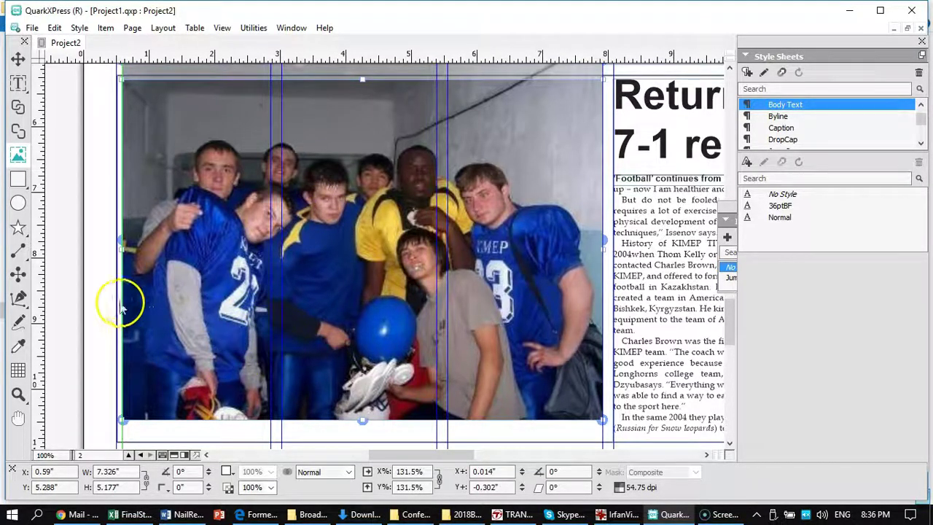
# Step: Draw a caption text box about 7.326" wide and 0.462" high below the picture and enter "Titans gather"
pyautogui.click(60, 164)
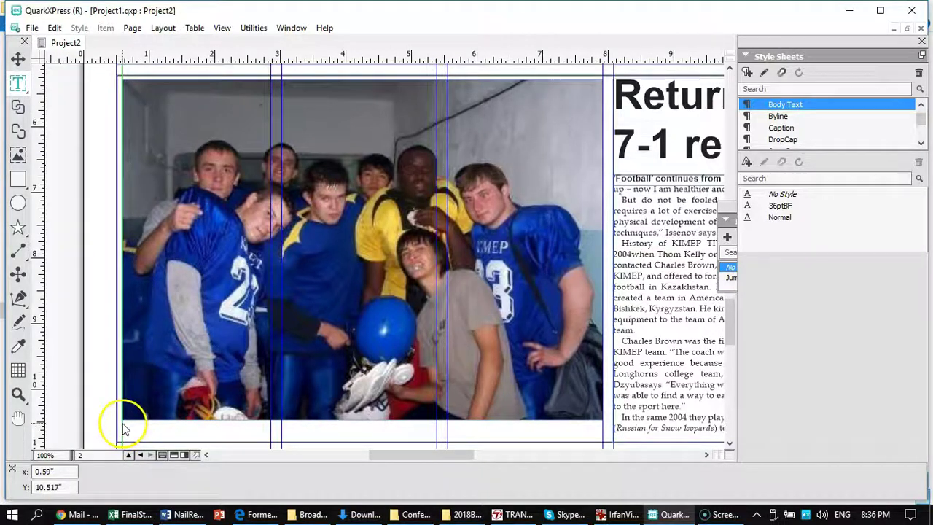
pyautogui.moveTo(123, 430); pyautogui.dragTo(602, 443)
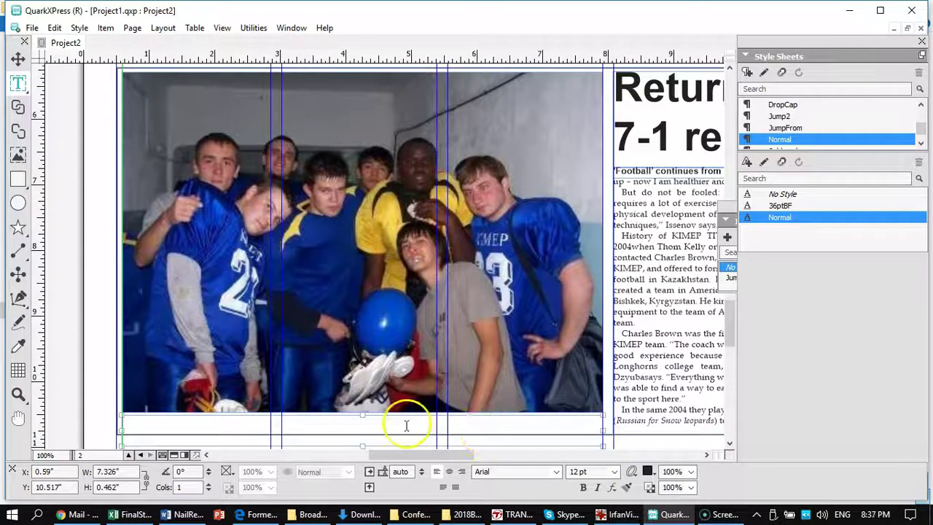
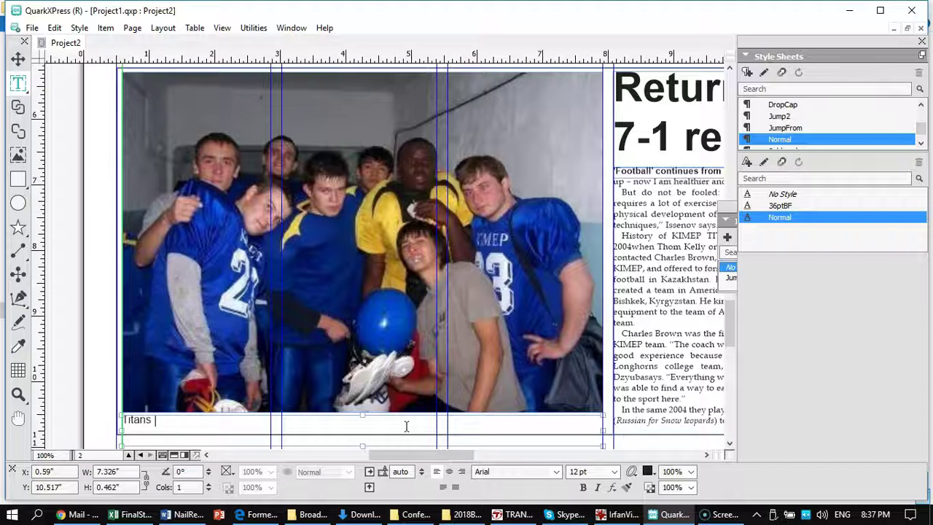
pyautogui.write('gathere')
# Step: Insert "Following their first victory of the season, the" before "Titans" in the caption
pyautogui.doubleClick(175, 422)
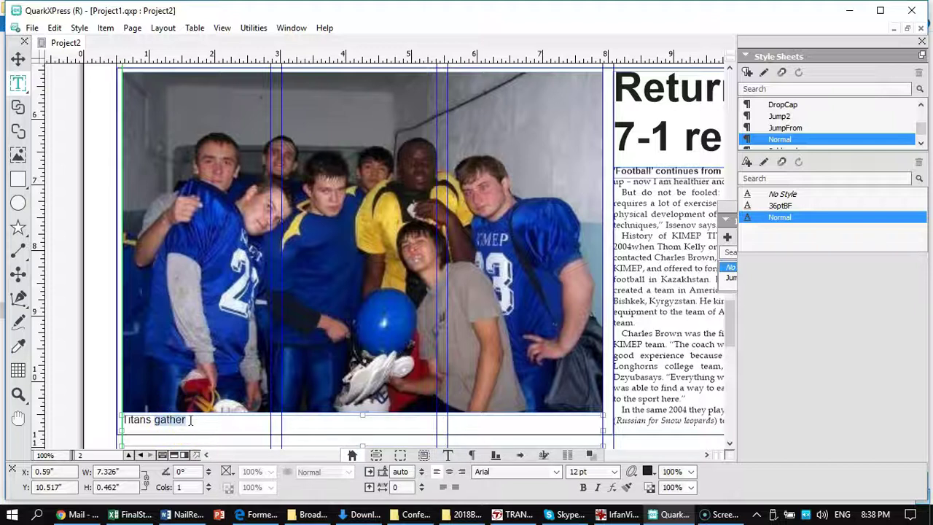
pyautogui.keyDown('shift'); pyautogui.click(125, 420); pyautogui.keyUp('shift')
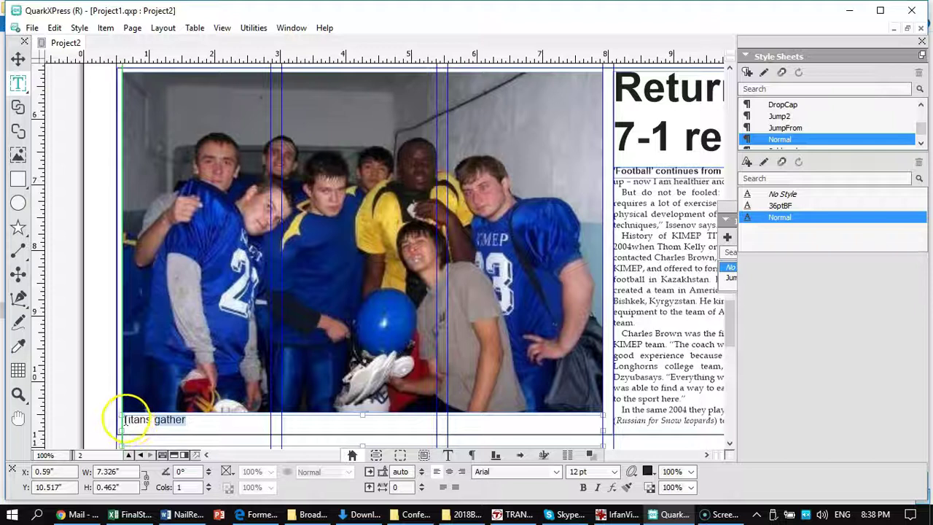
pyautogui.click(136, 420)
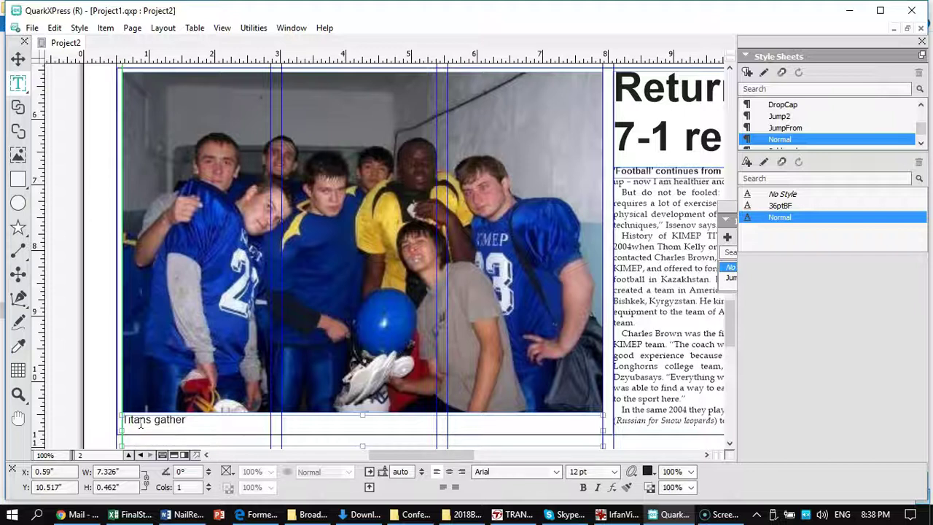
pyautogui.write('Fo')
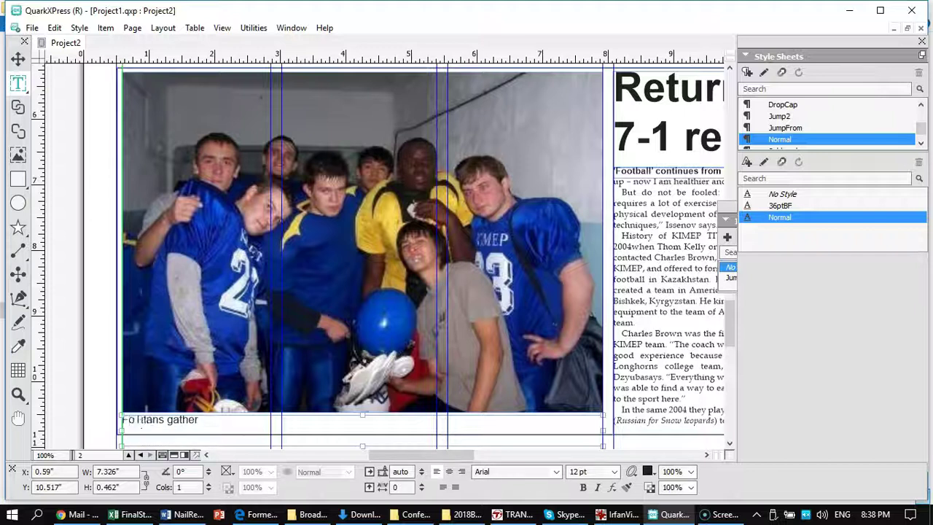
pyautogui.write('llowing ')
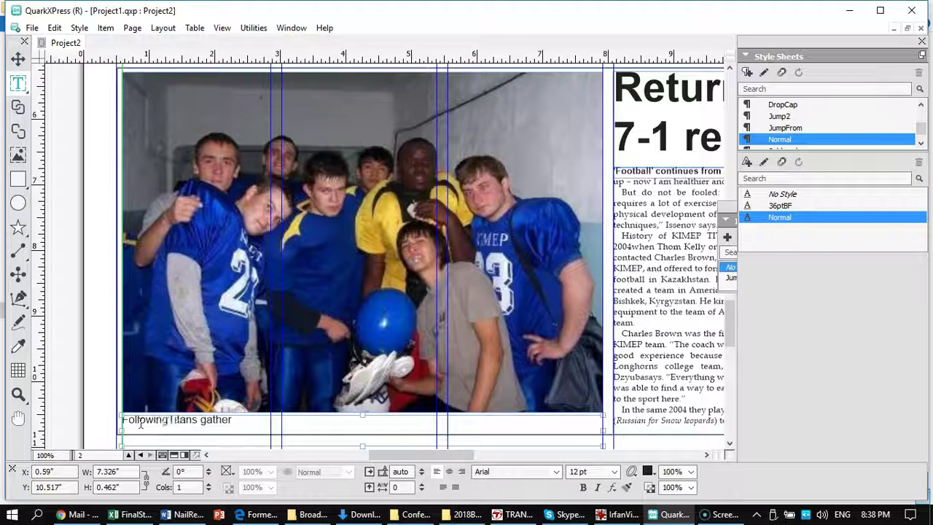
pyautogui.write('their fi')
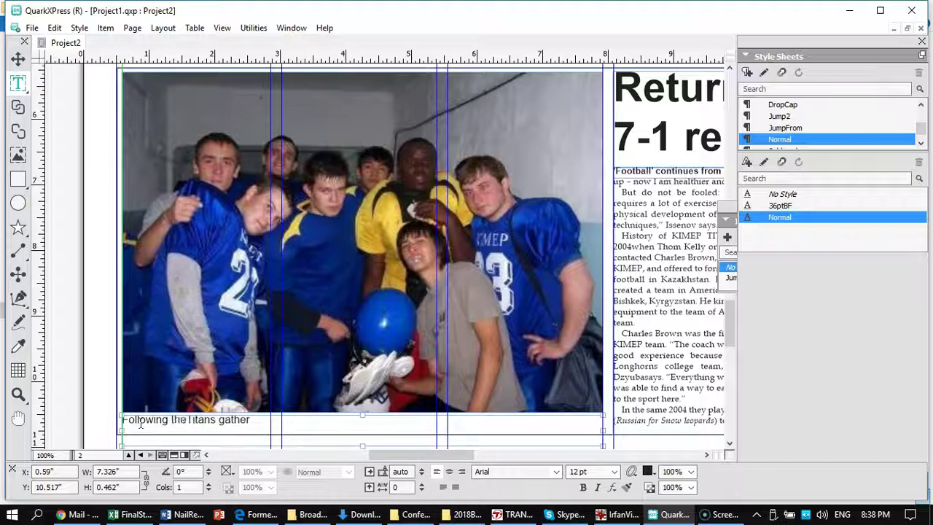
pyautogui.write('rst vic')
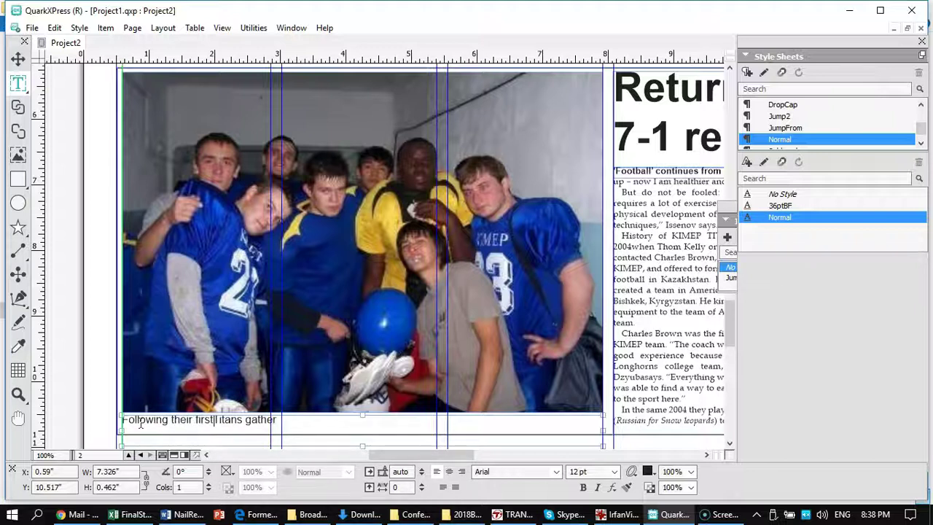
pyautogui.write('tory of the s')
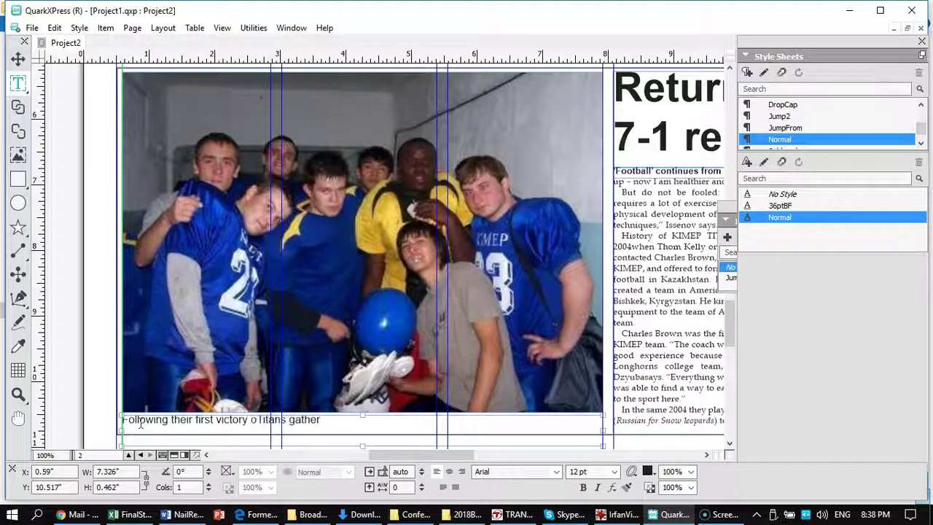
pyautogui.write('eason')
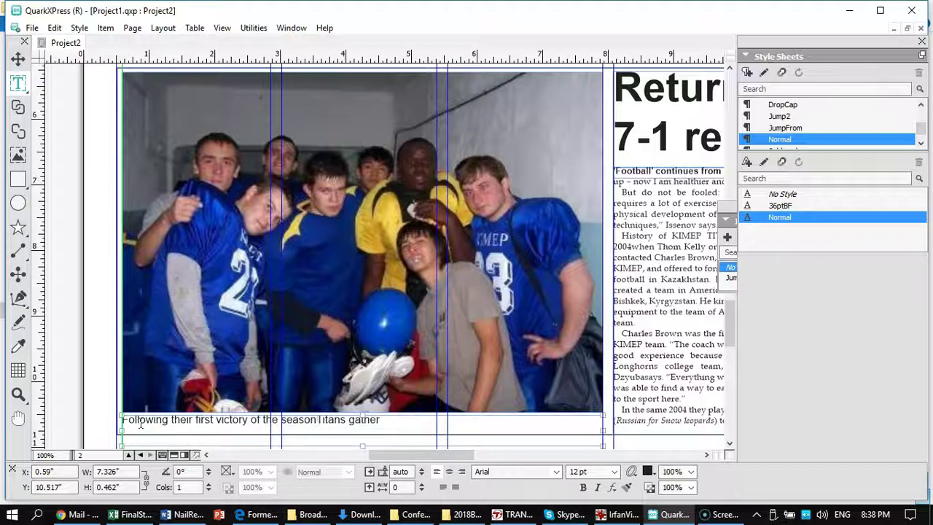
pyautogui.write(', the')
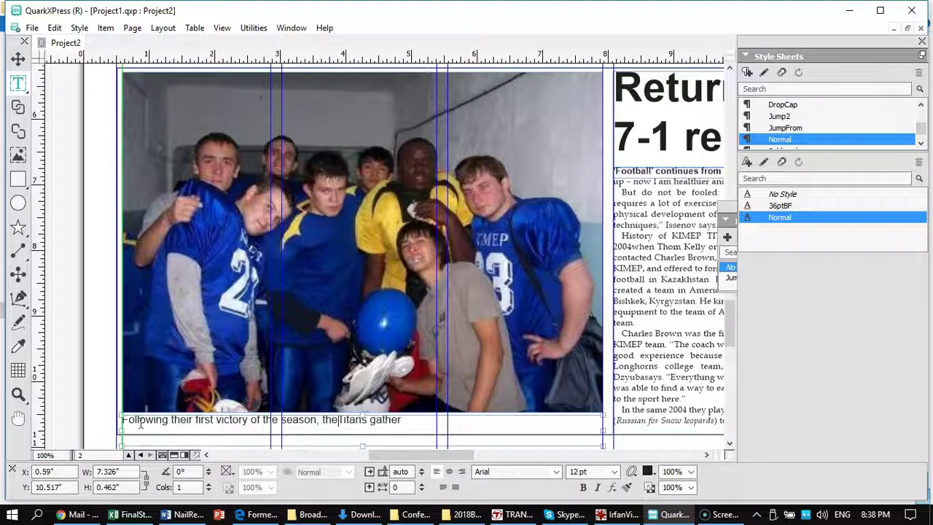
# Step: Replace "gather" in the caption with "enjoy some time together." and raise the caption box's top edge to Y 10.465"
pyautogui.doubleClick(390, 421)
pyautogui.write('enjoy')
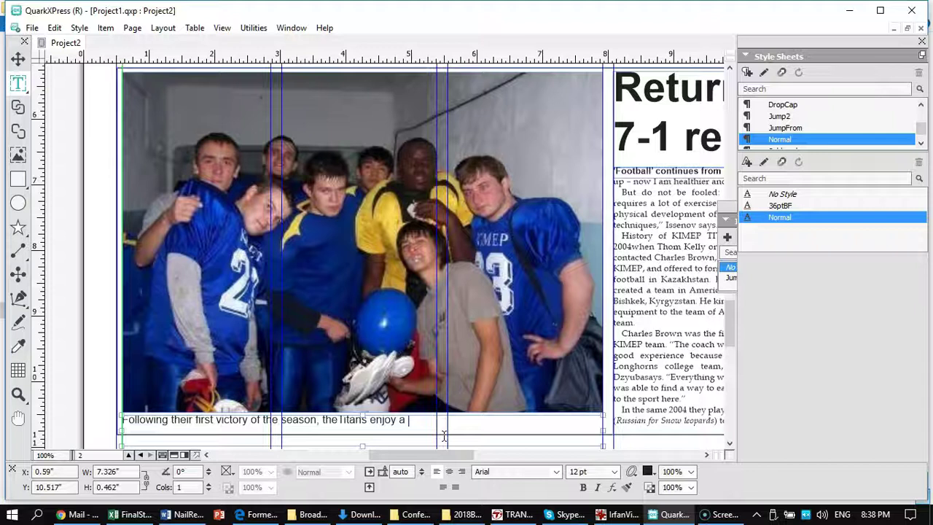
pyautogui.press('BackSpace')
pyautogui.press('BackSpace')
pyautogui.write('some time together')
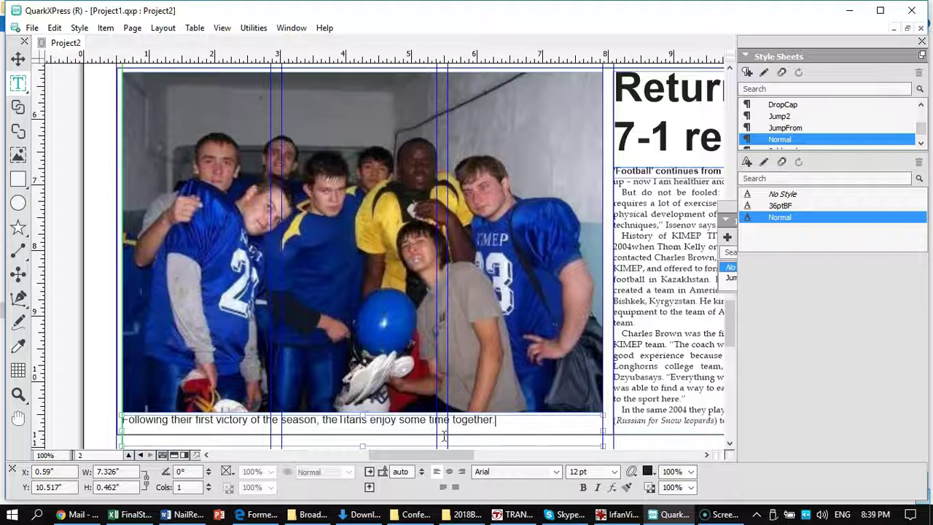
pyautogui.write('.')
pyautogui.click(355, 416)
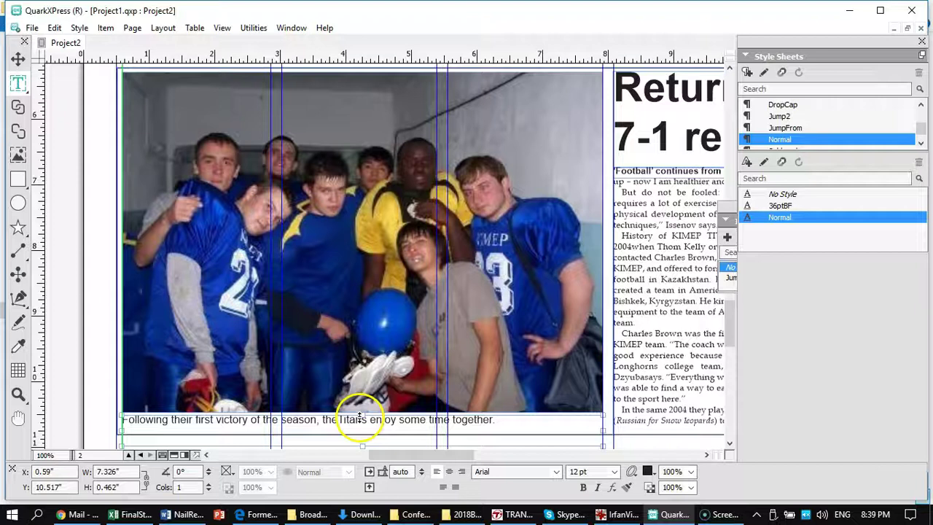
pyautogui.moveTo(355, 416); pyautogui.dragTo(357, 418)
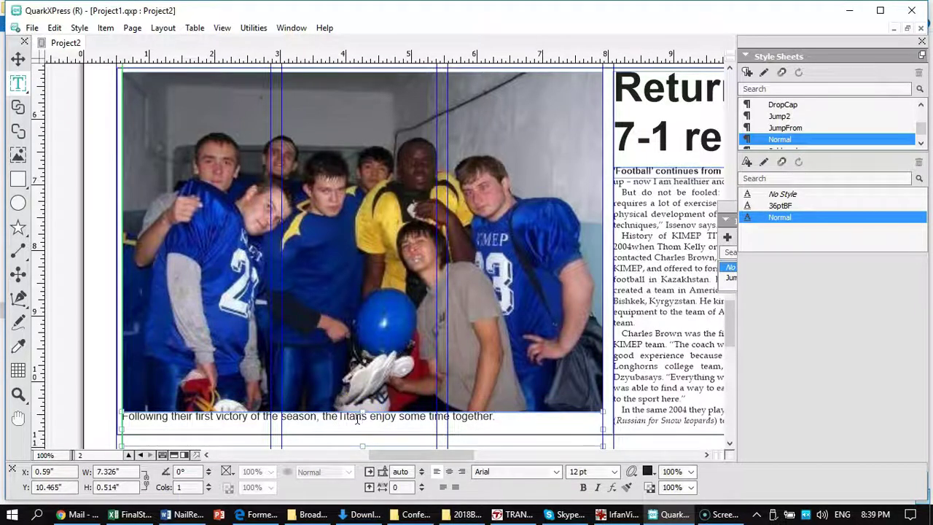
# Step: Apply the Caption paragraph style to the whole caption and place a horizontal guide just beneath its line
pyautogui.tripleClick(357, 419)
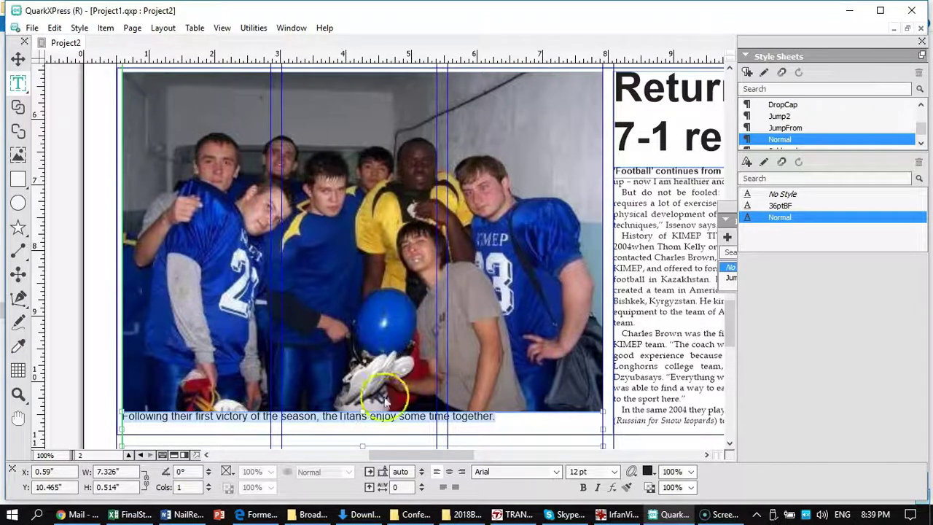
pyautogui.click(729, 275)
pyautogui.click(826, 132)
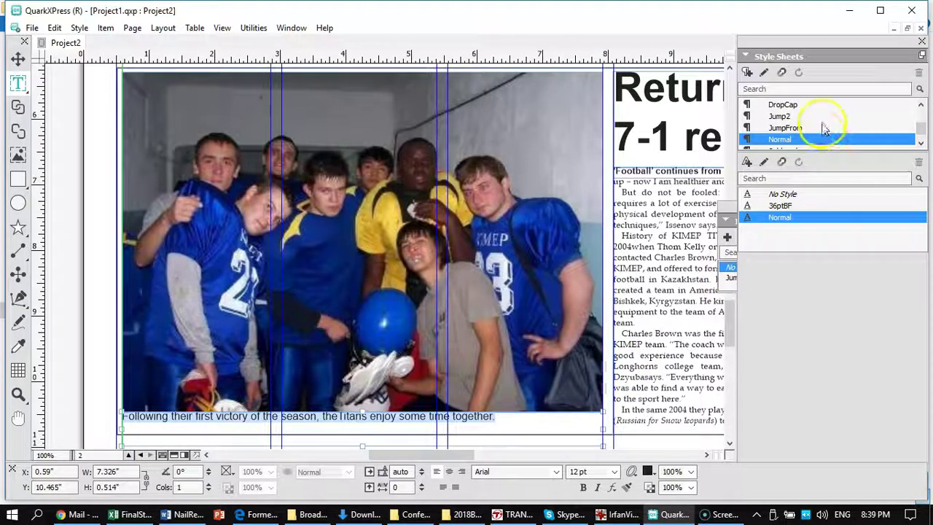
pyautogui.scroll(-1, 823, 120)
pyautogui.scroll(5, 823, 118)
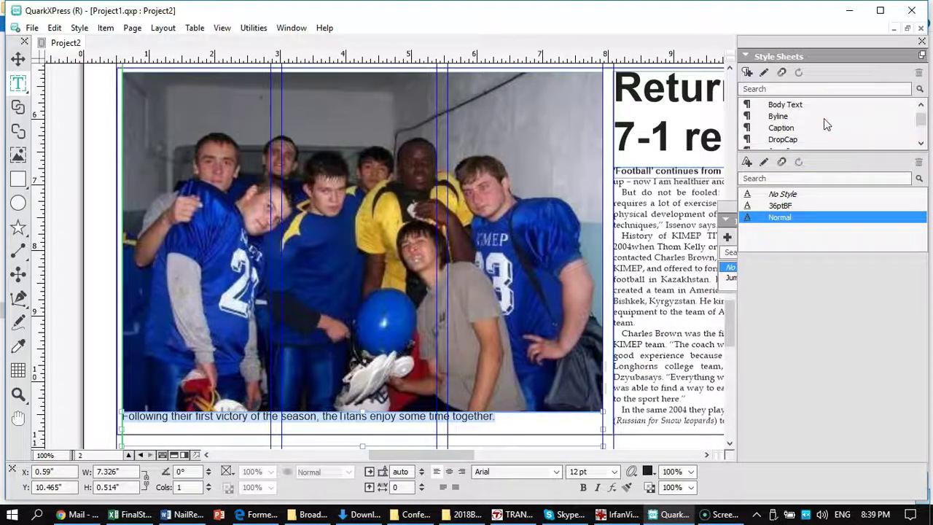
pyautogui.click(785, 105)
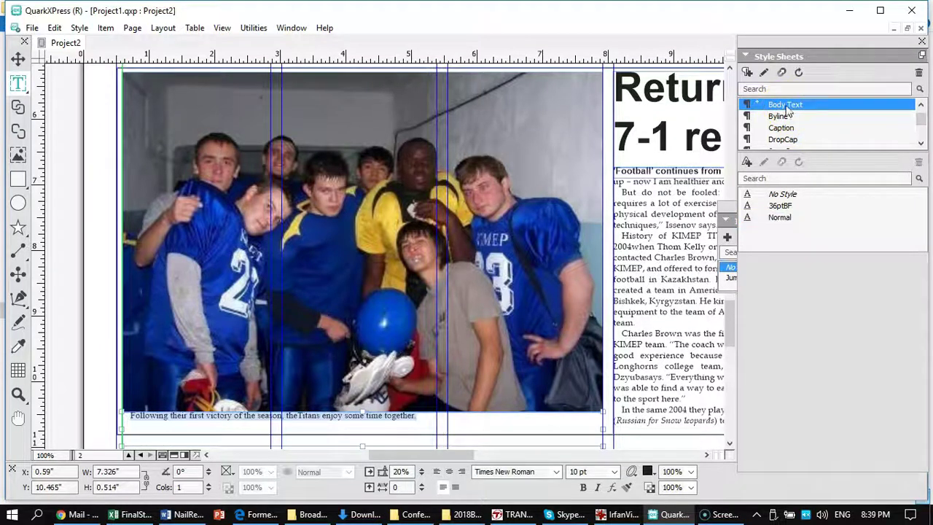
pyautogui.click(783, 128)
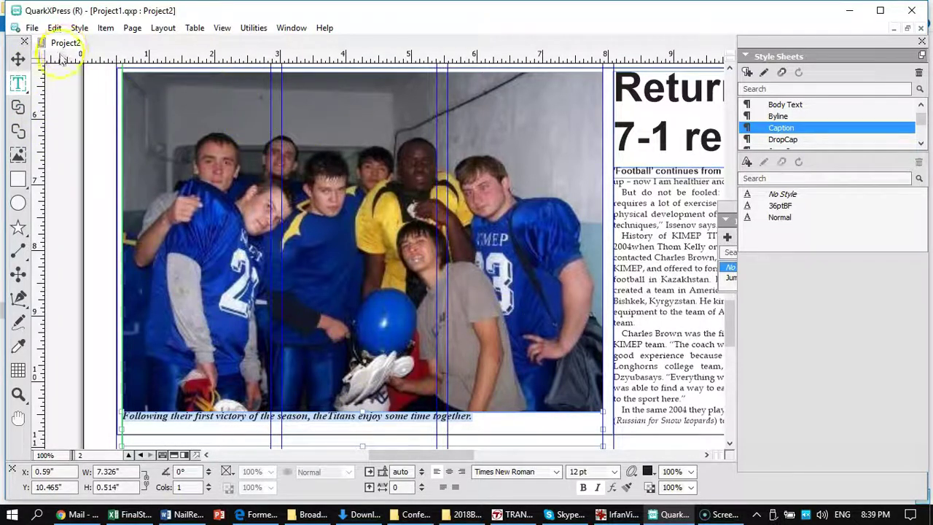
pyautogui.moveTo(422, 53); pyautogui.dragTo(379, 425)
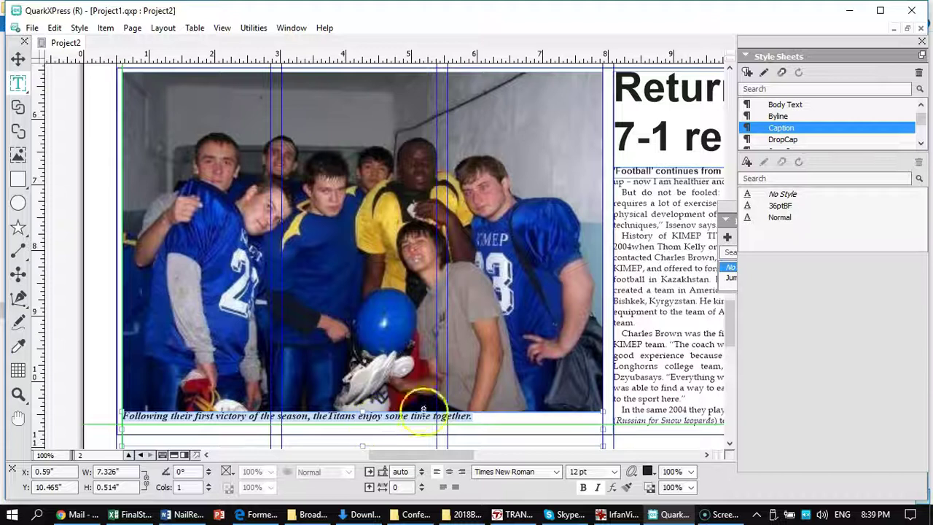
# Step: Lower the top edge of the team picture's caption box to Y 10.536", making the box 0.443" high
pyautogui.click(150, 125)
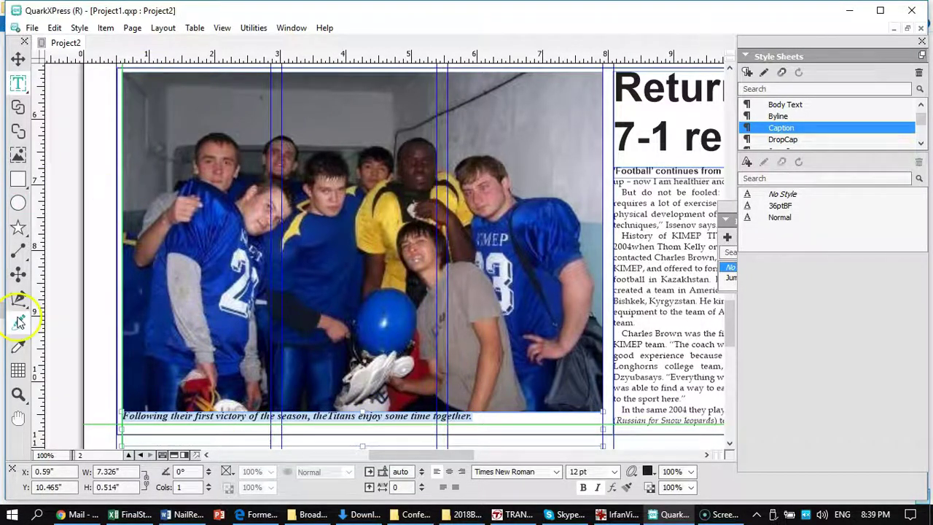
pyautogui.click(18, 394)
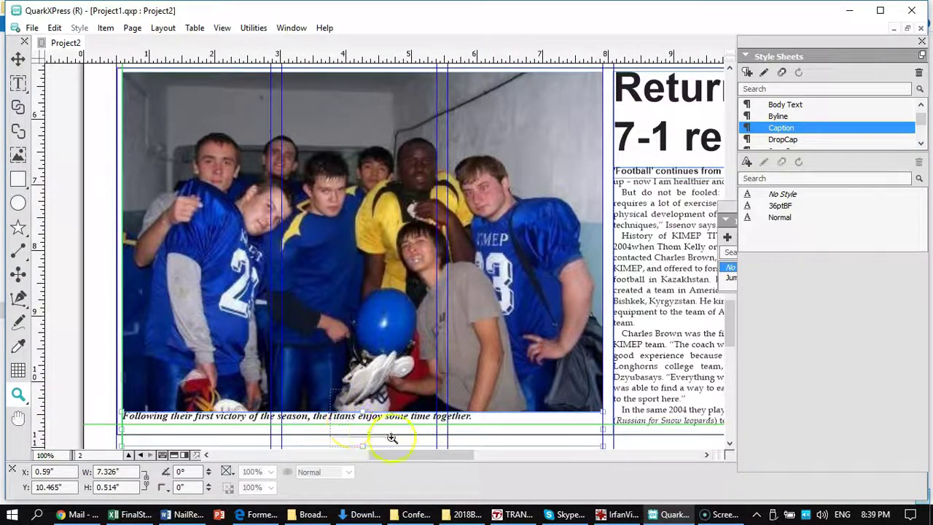
pyautogui.scroll(-3, 578, 459)
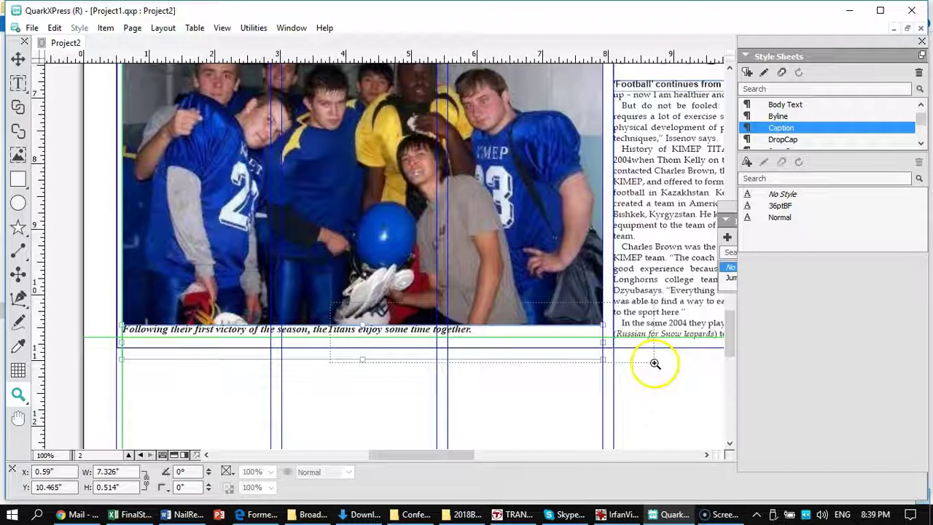
pyautogui.click(650, 358)
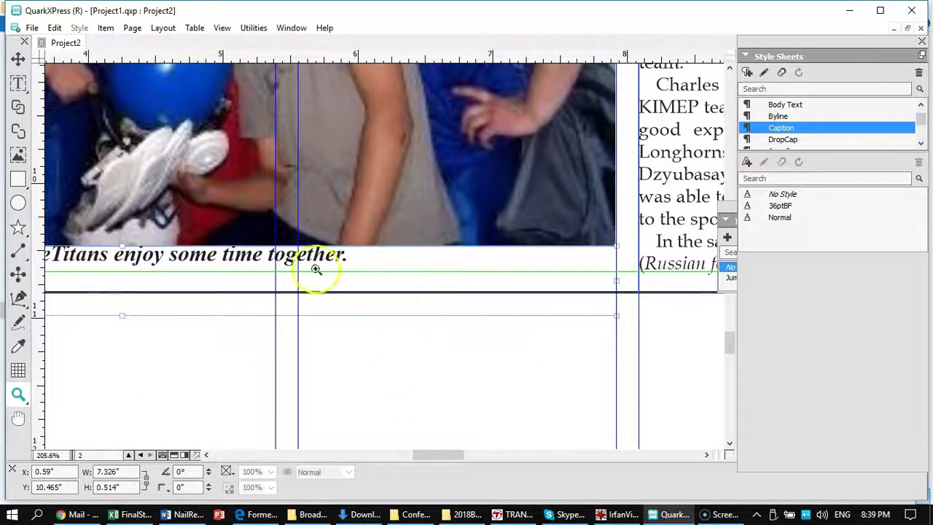
pyautogui.click(18, 59)
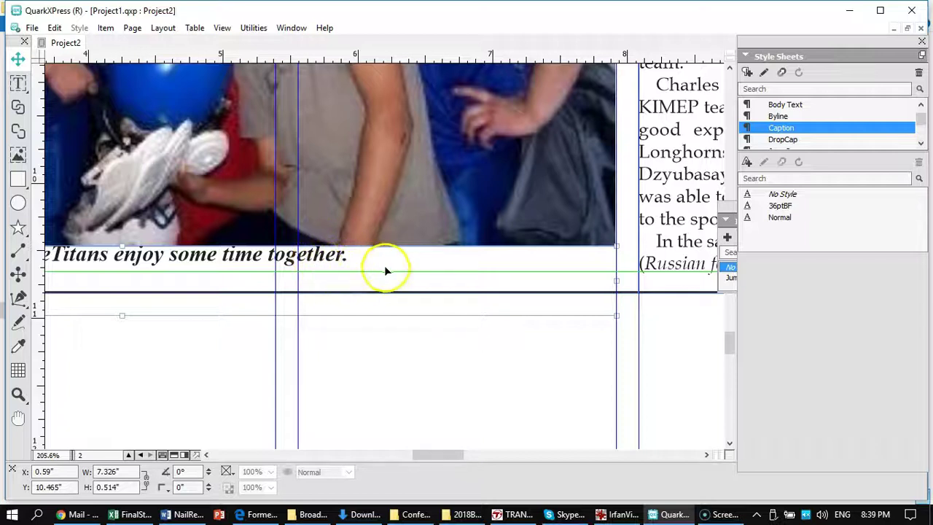
pyautogui.moveTo(124, 247); pyautogui.dragTo(123, 255)
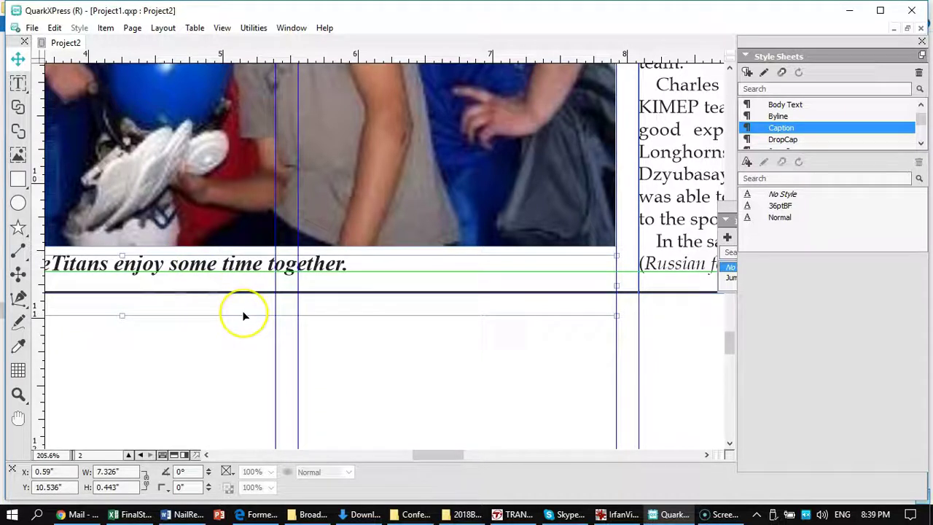
pyautogui.hotkey('ctrl', '1')
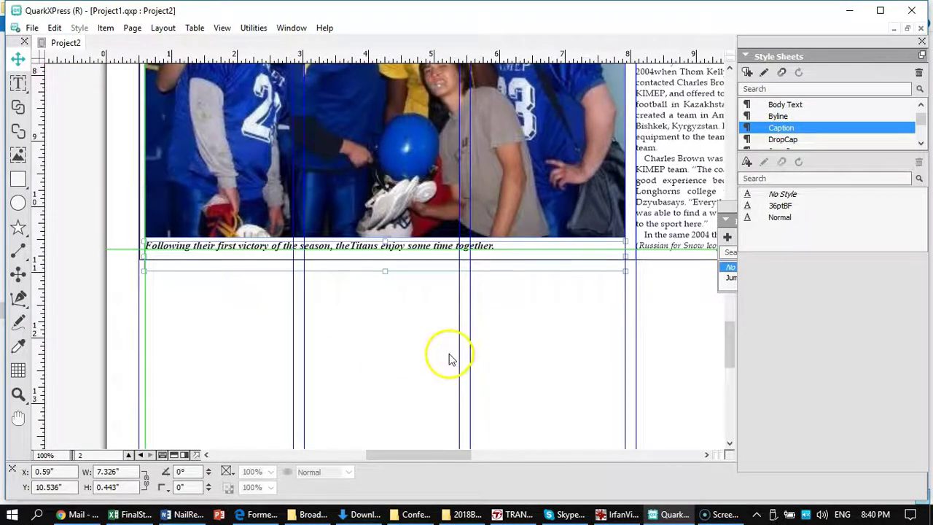
pyautogui.moveTo(506, 332); pyautogui.dragTo(397, 493)
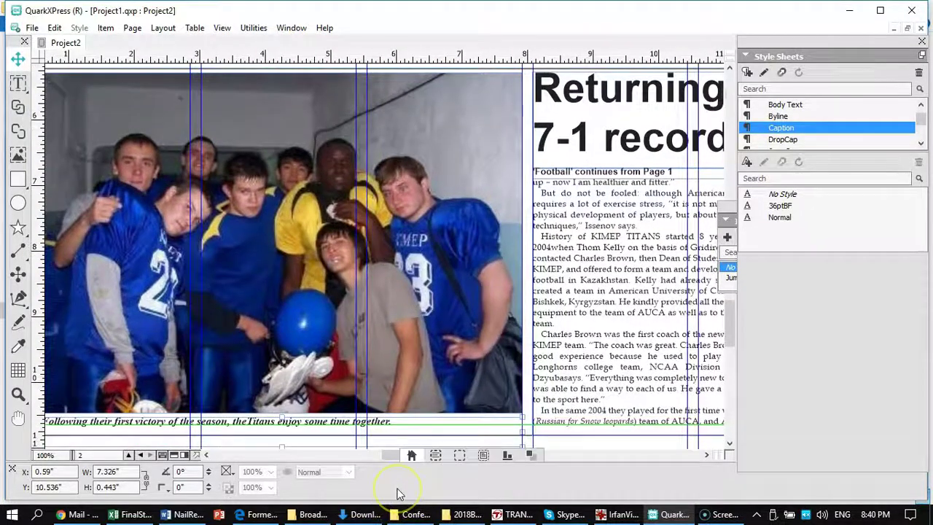
pyautogui.hotkey('ctrl', '0')
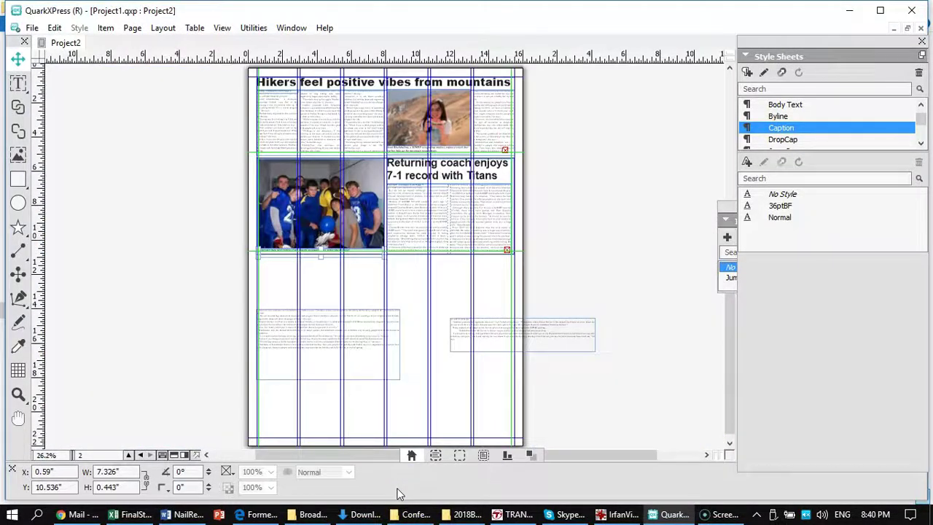
# Step: Lower the top edge of the "Returning coach enjoys 7-1 record with Titans" headline box to Y 5.288", giving a height of 1.451"
pyautogui.click(411, 515)
pyautogui.click(436, 478)
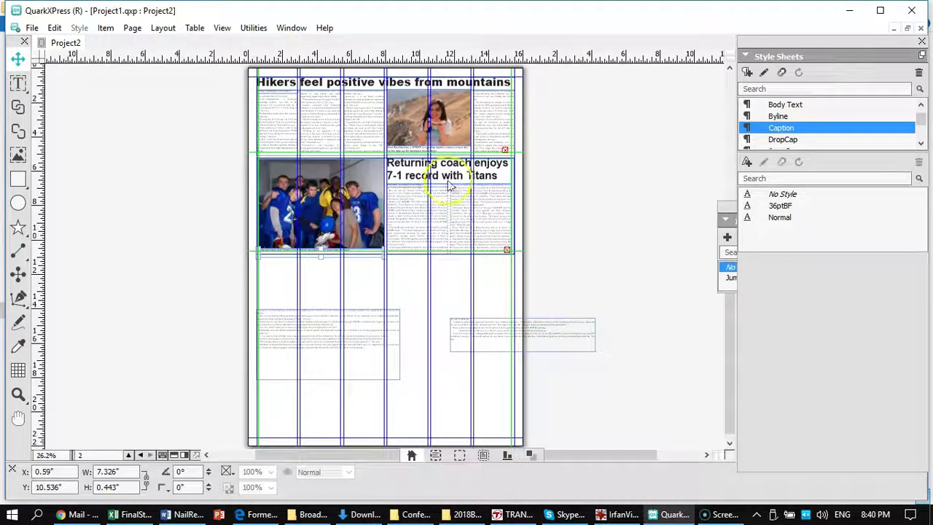
pyautogui.click(496, 169)
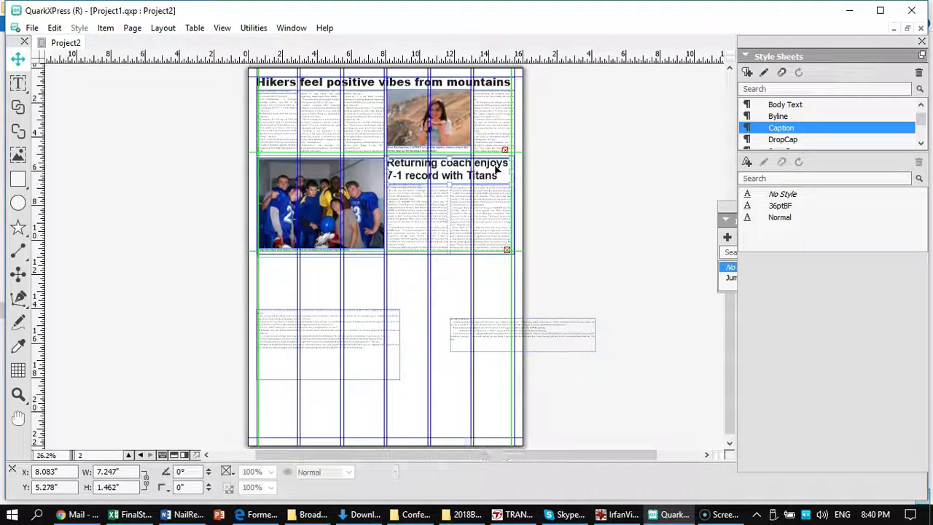
pyautogui.hotkey('ctrl', '1')
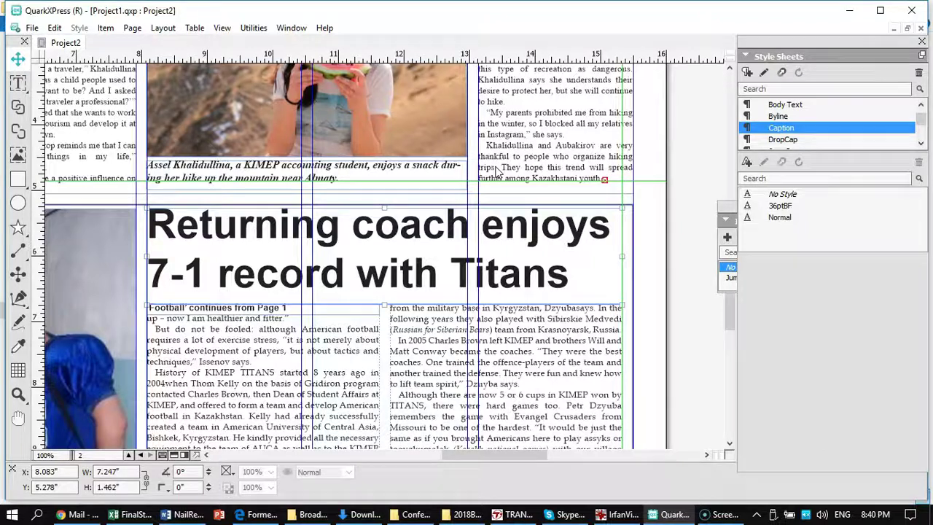
pyautogui.moveTo(381, 210); pyautogui.dragTo(387, 211)
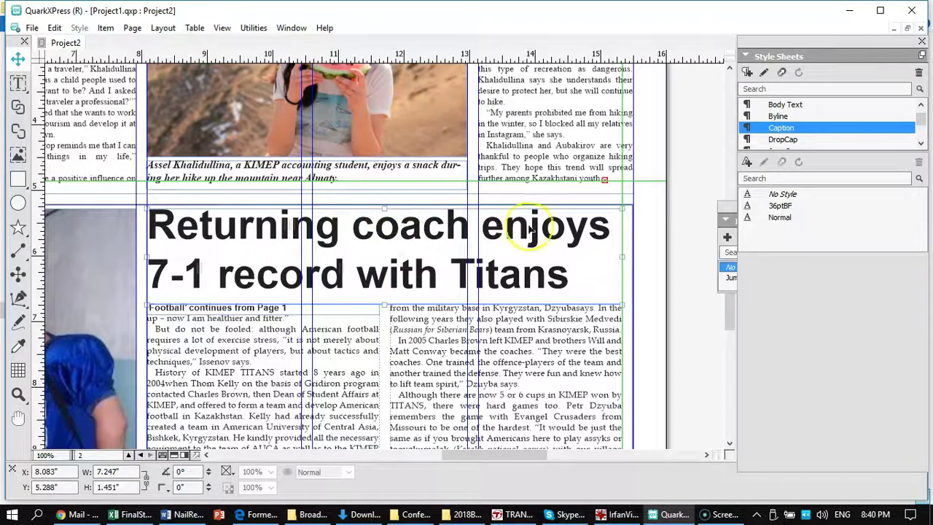
pyautogui.click(652, 238)
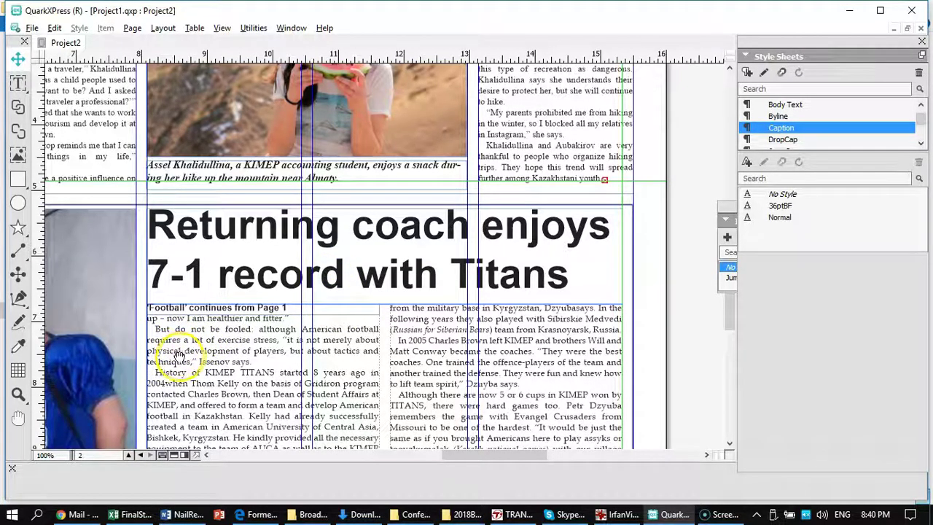
# Step: Narrow the continued Nauriz story's text box to 4.857" and move it up to X 0.615", Y 12.558"
pyautogui.moveTo(195, 362); pyautogui.dragTo(358, 239)
pyautogui.moveTo(233, 247); pyautogui.dragTo(192, 145)
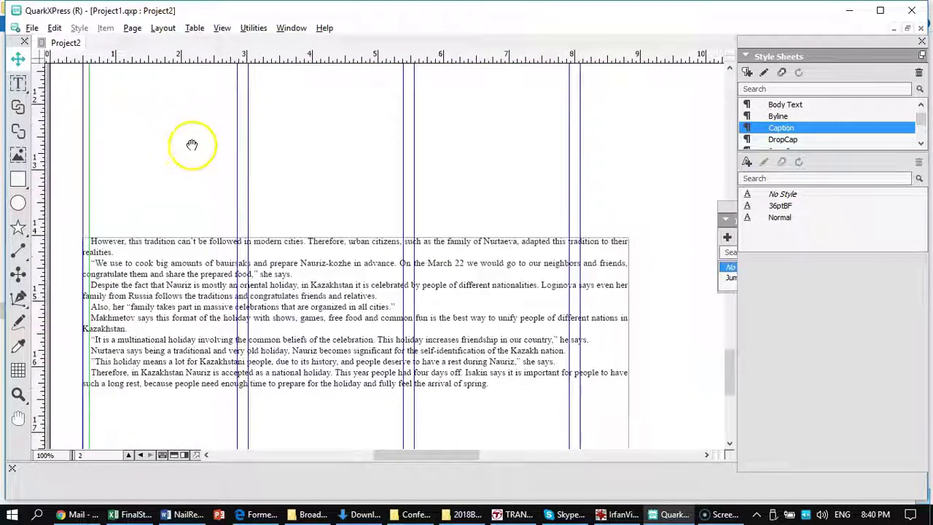
pyautogui.click(335, 291)
pyautogui.moveTo(628, 364); pyautogui.dragTo(400, 336)
pyautogui.moveTo(399, 340); pyautogui.dragTo(400, 339)
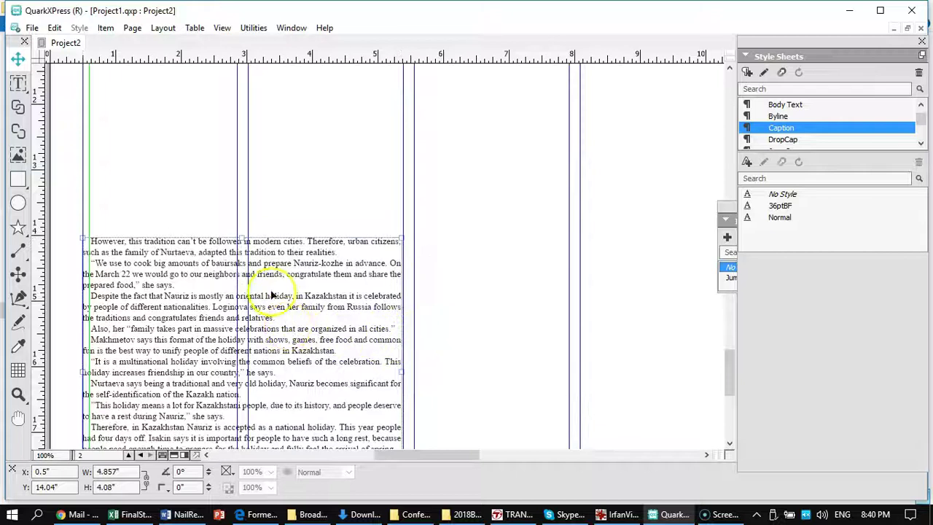
pyautogui.moveTo(202, 295); pyautogui.dragTo(210, 198)
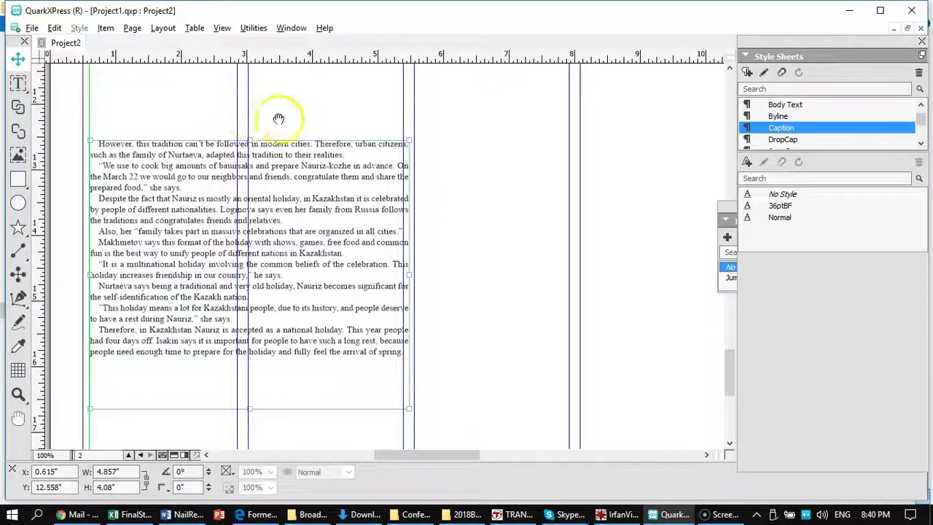
pyautogui.moveTo(287, 121); pyautogui.dragTo(272, 231)
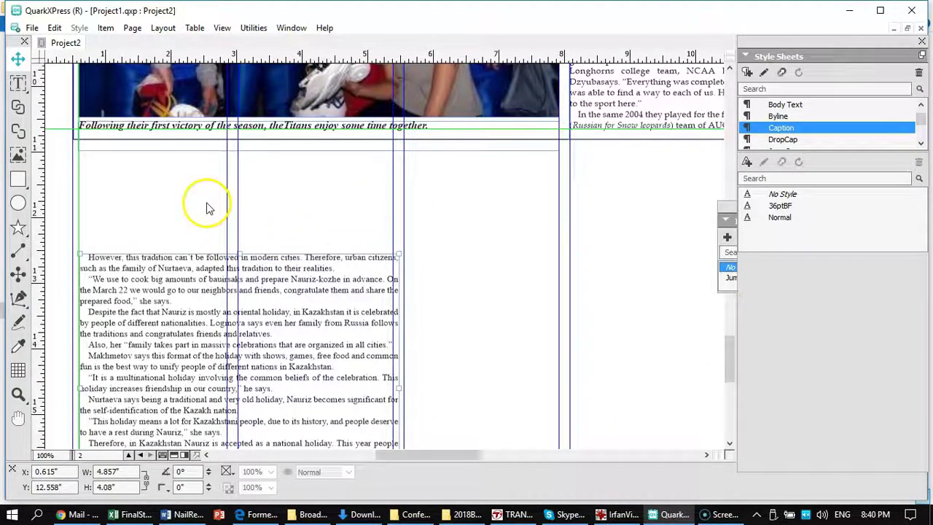
# Step: Draw a headline text box about 4.857" wide and 1.229" high above the Nauriz story, and narrow the story box to 4.754"
pyautogui.click(18, 84)
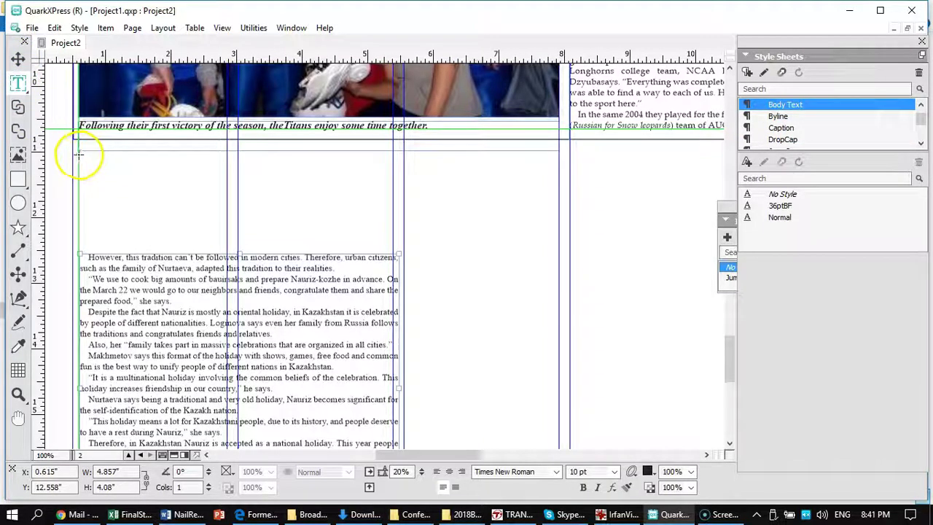
pyautogui.moveTo(79, 155); pyautogui.dragTo(397, 235)
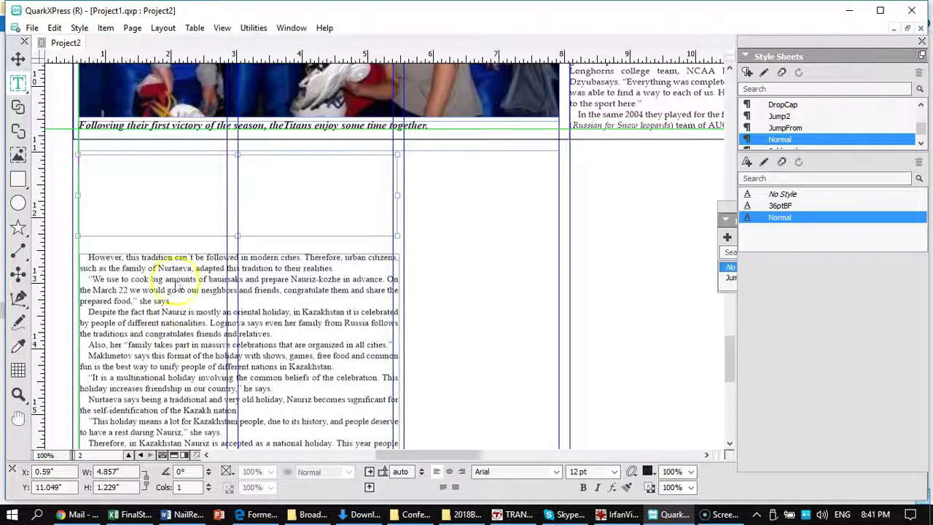
pyautogui.moveTo(186, 321); pyautogui.dragTo(191, 197)
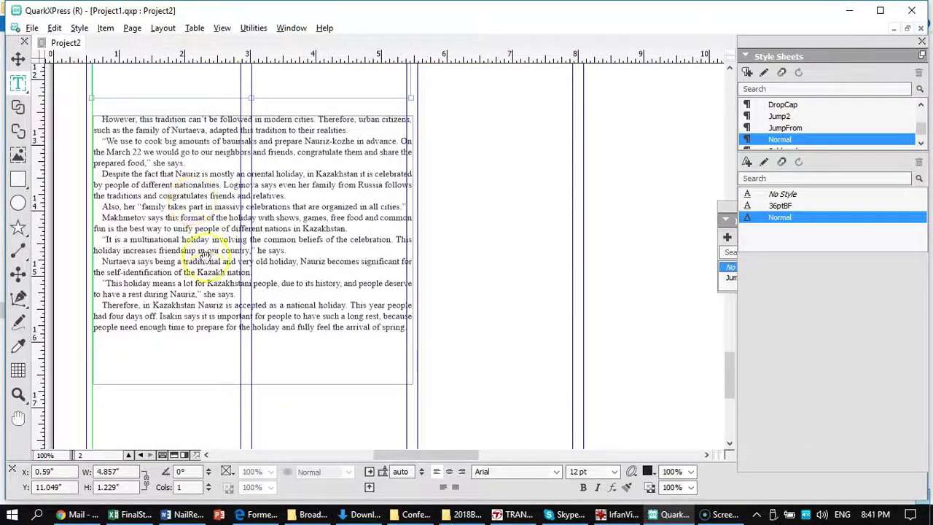
pyautogui.click(378, 244)
pyautogui.moveTo(414, 251); pyautogui.dragTo(406, 247)
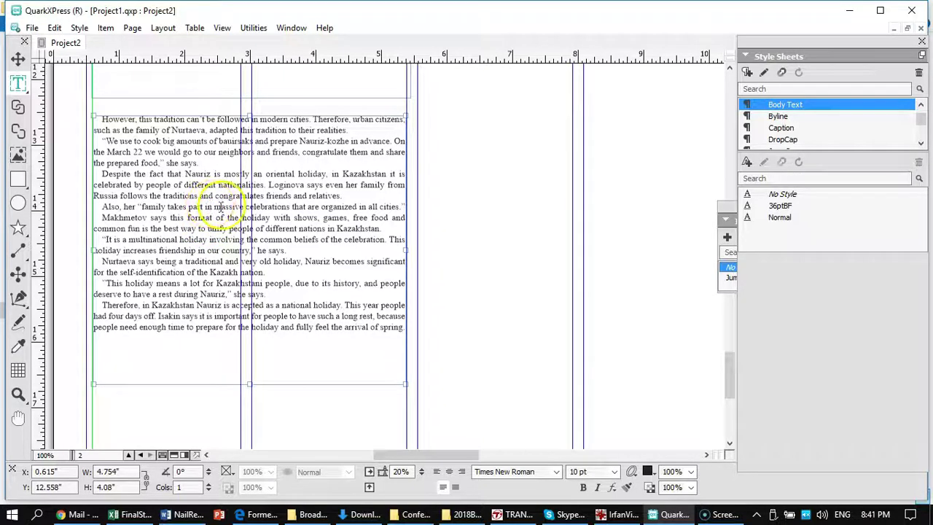
pyautogui.scroll(1, 215, 219)
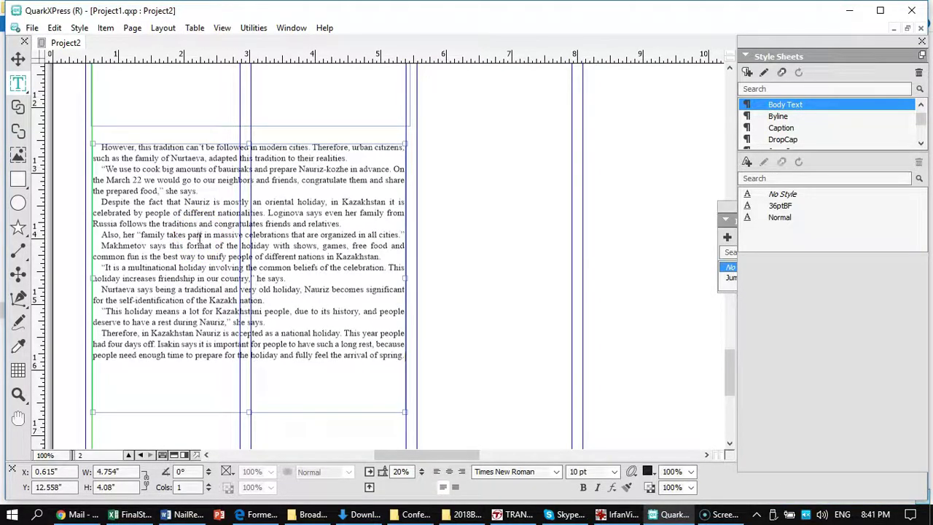
pyautogui.scroll(3, 196, 226)
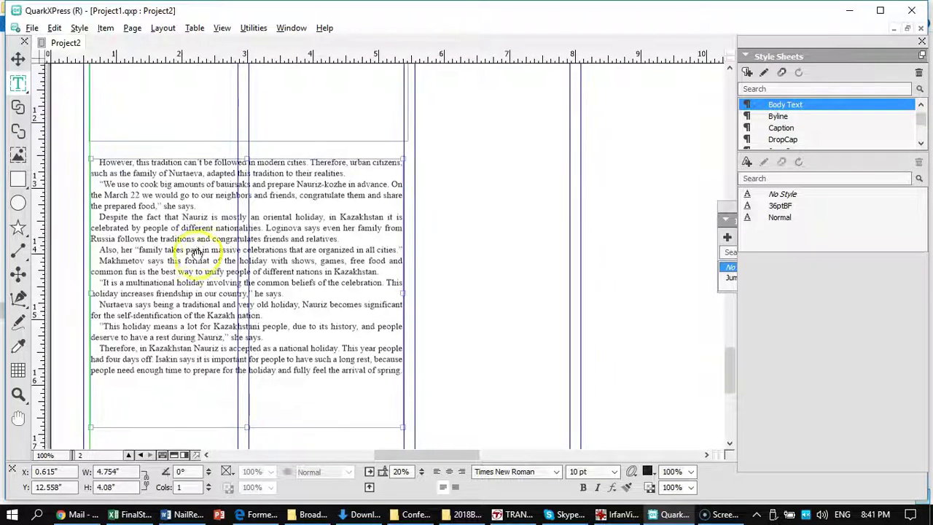
# Step: Enter "Ancient celebration continues" in the empty headline box above the Nauriz story
pyautogui.click(173, 124)
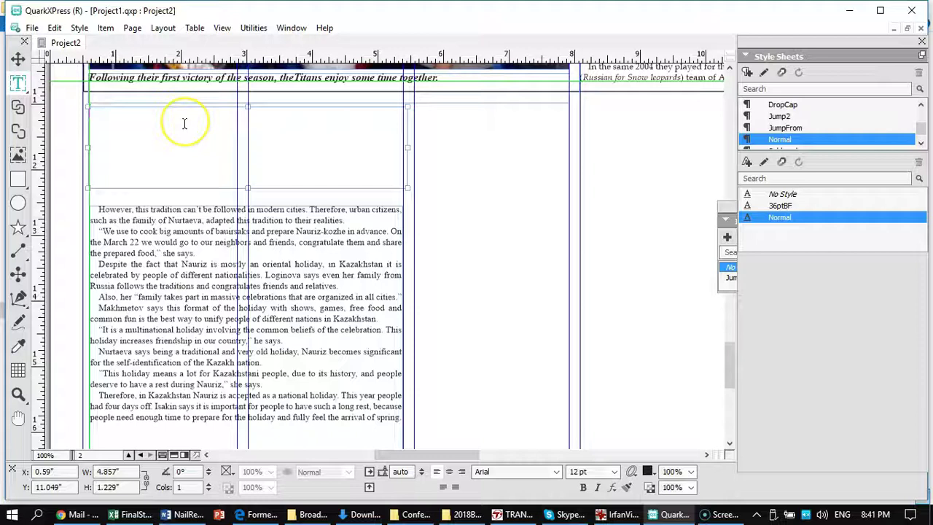
pyautogui.moveTo(353, 143); pyautogui.dragTo(391, 157)
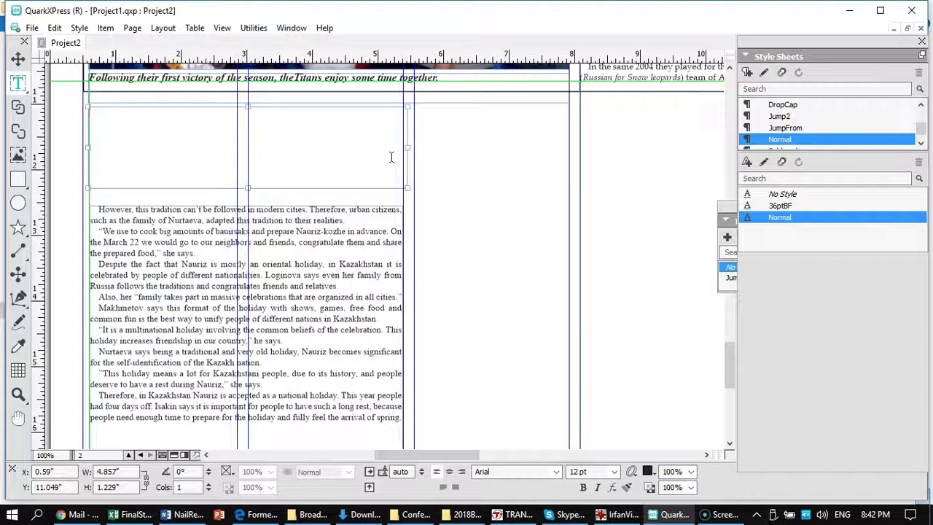
pyautogui.write('ient celebration continues')
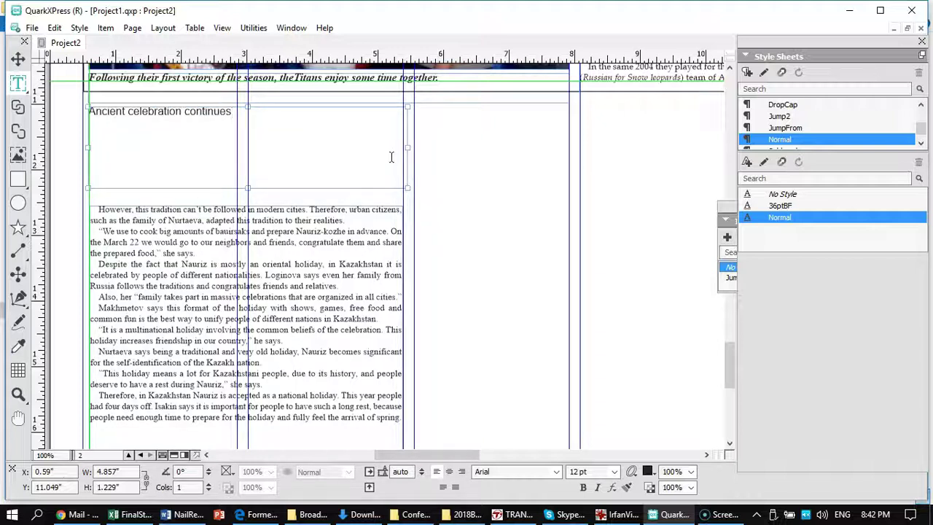